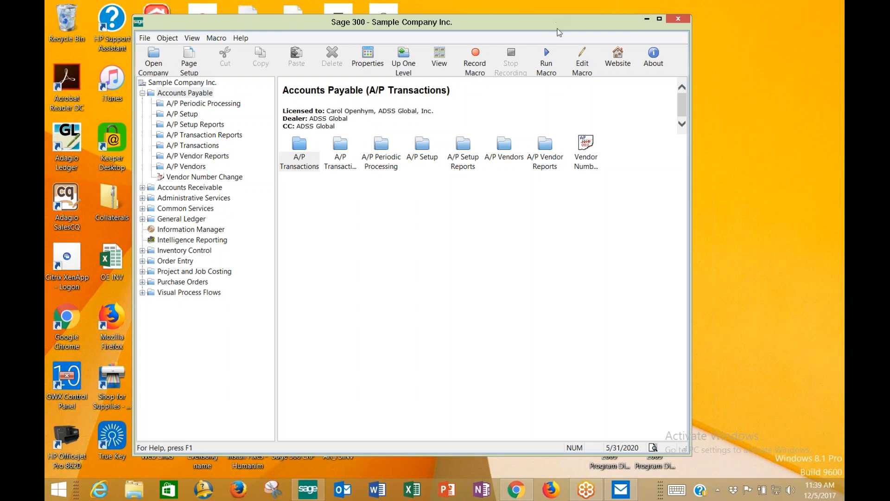
- Open the A/P Options from A/P Setup and bring up the processing settings
double_click(427, 151)
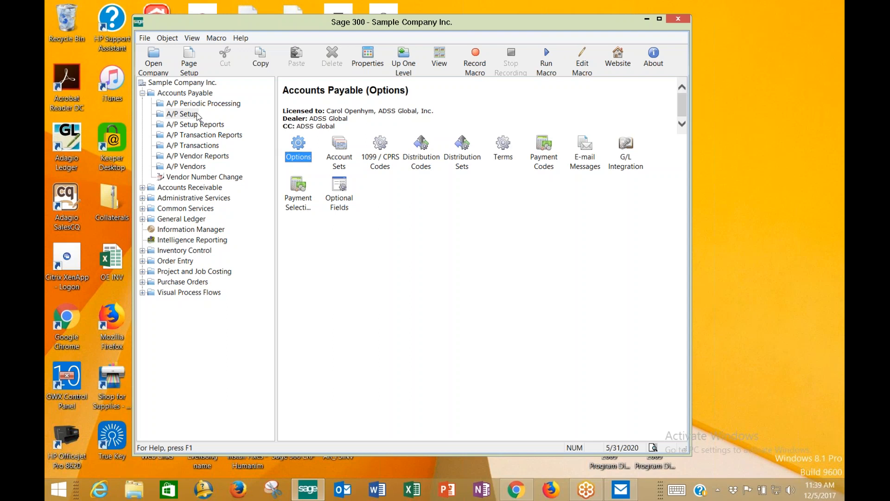
double_click(300, 154)
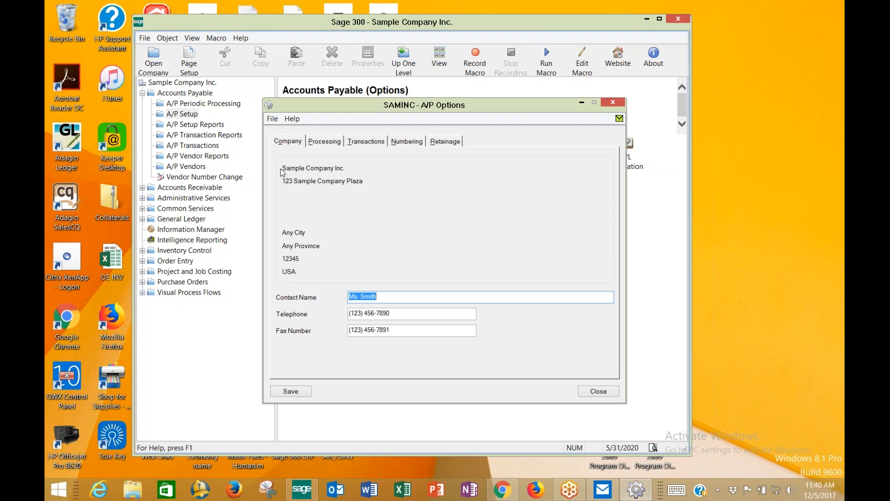
left_click(333, 143)
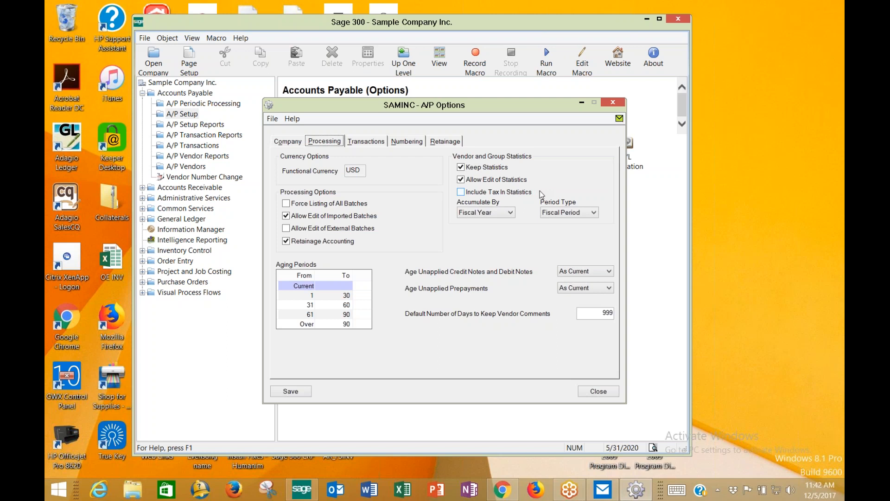
- Examine the choices for accumulating vendor statistics, the period type and aging unapplied credit and debit notes, keeping Fiscal Period as the period type
left_click(510, 213)
left_click(510, 213)
left_click(511, 213)
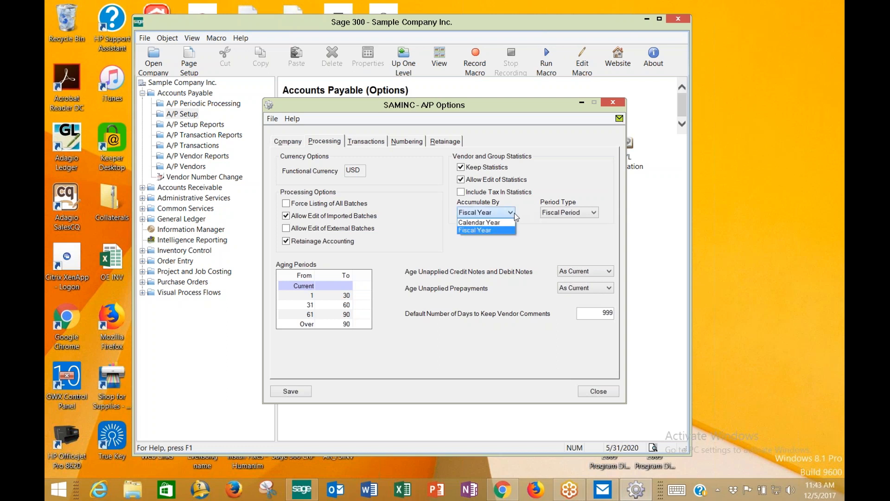
left_click(513, 213)
left_click(557, 212)
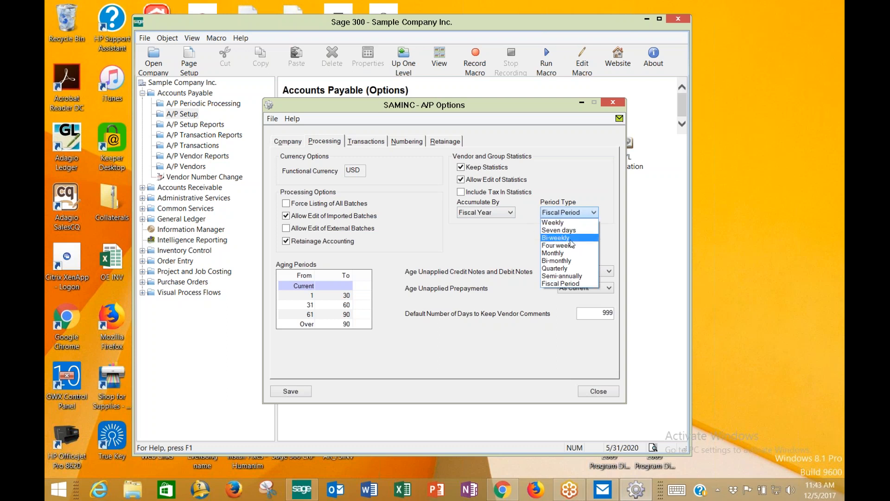
left_click(571, 284)
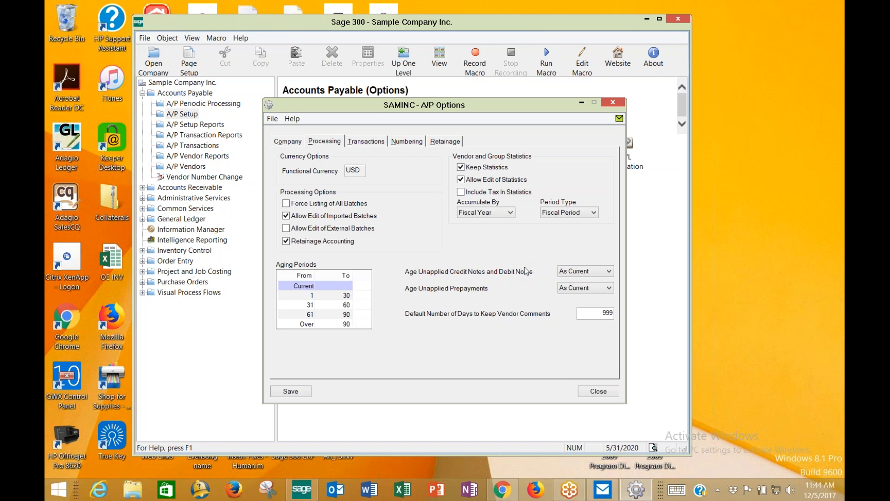
left_click(584, 272)
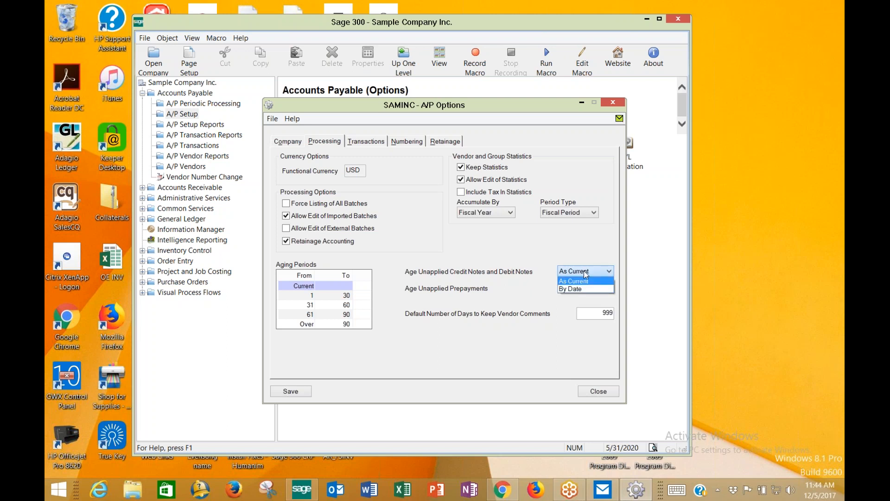
left_click(585, 272)
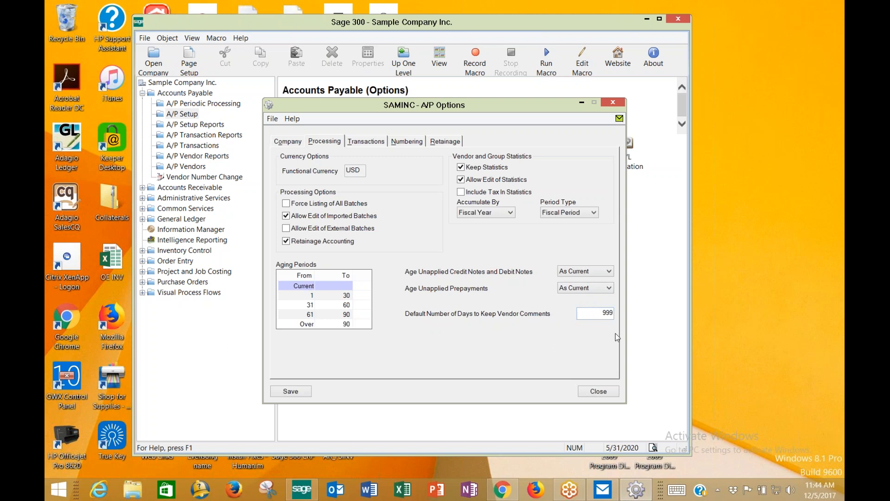
- Bring up the transaction settings and examine the invoice default posting date choices, keeping Document Date
left_click(371, 143)
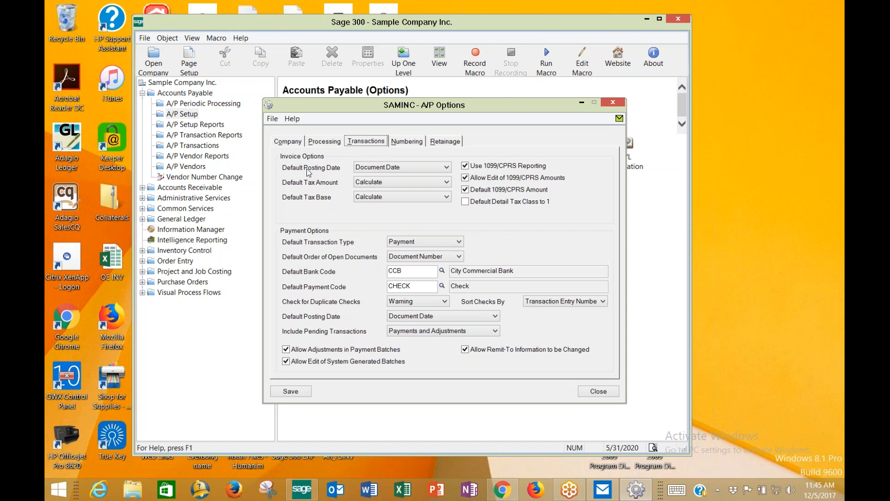
left_click(366, 169)
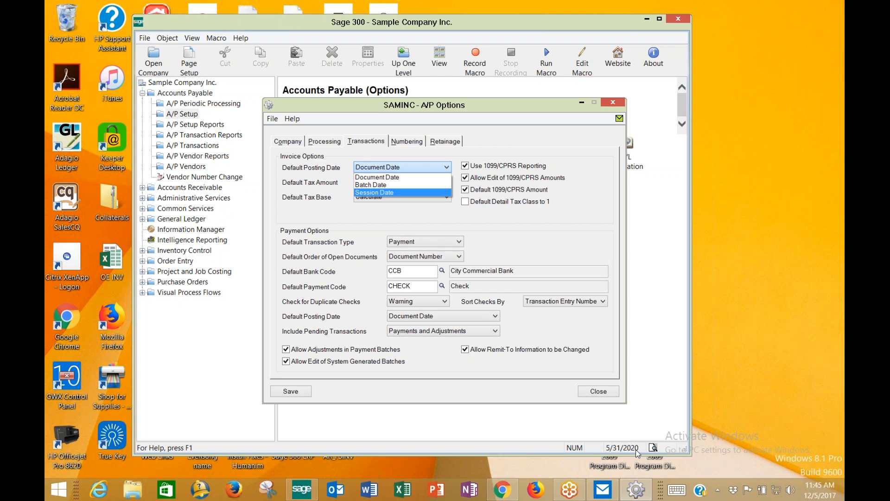
left_click(389, 176)
key("Tab")
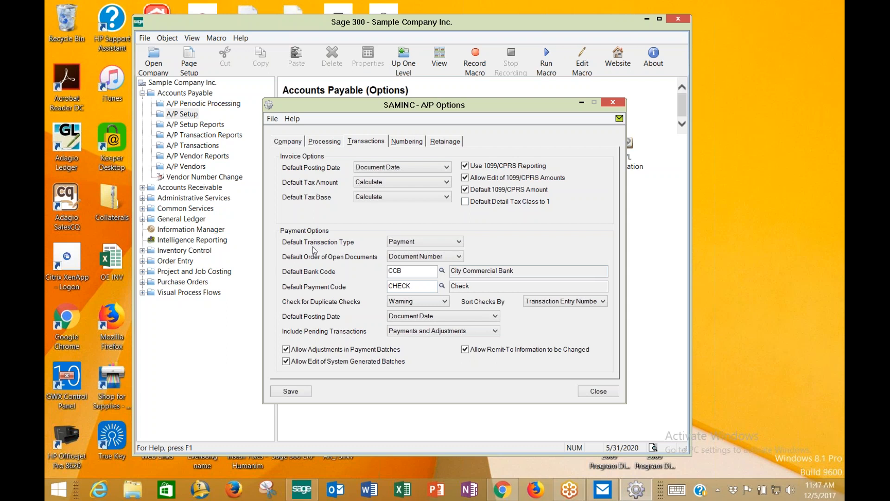
- Examine the default transaction type and open document order choices for payments, keeping Payment and Document Number
left_click(406, 242)
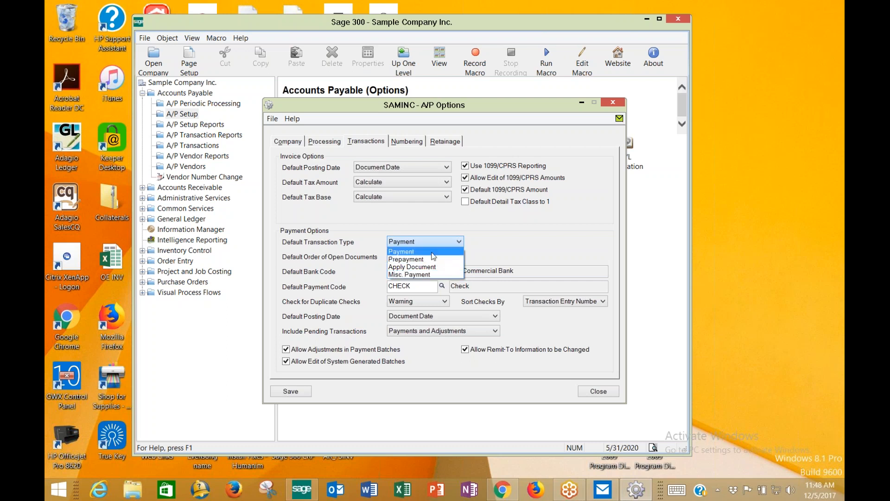
left_click(432, 254)
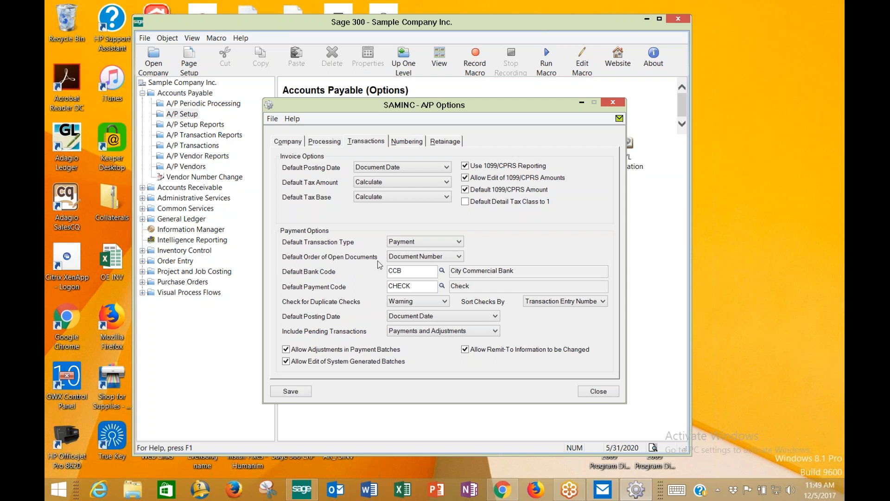
left_click(400, 259)
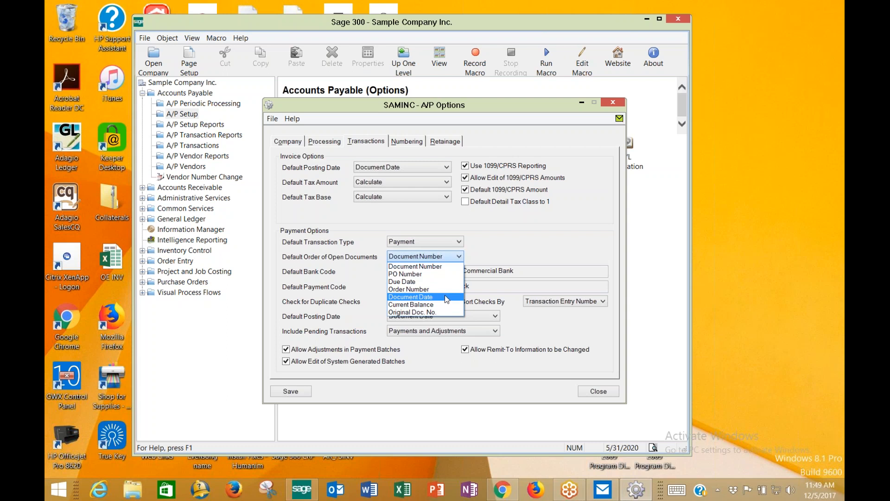
left_click(441, 266)
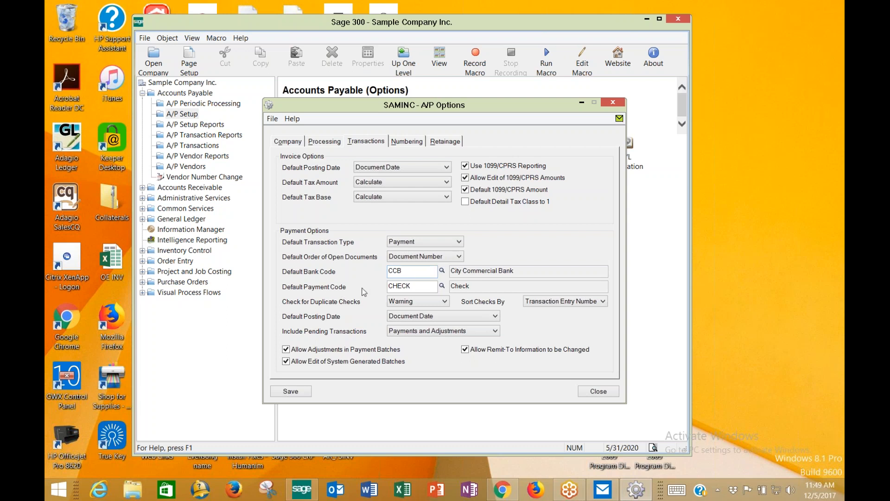
- Look through the available payment codes in an enlarged finder, closing it without choosing a different default code
left_click(442, 286)
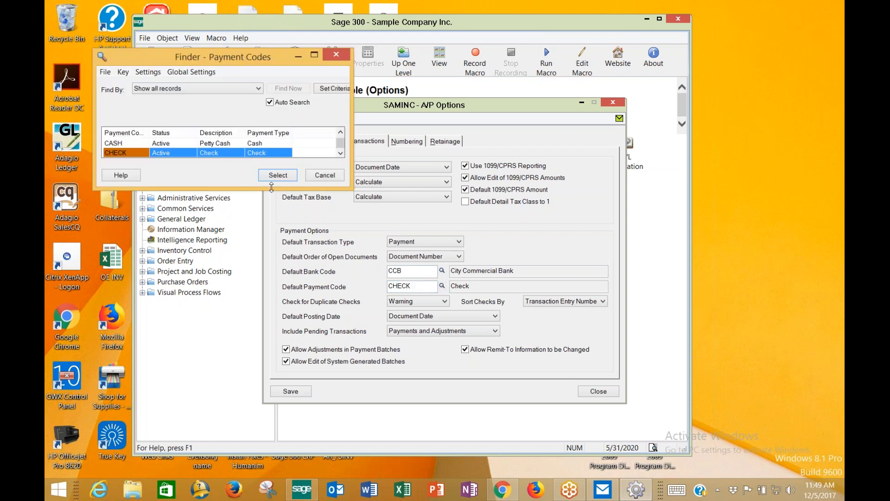
left_click_drag(271, 187, 283, 331)
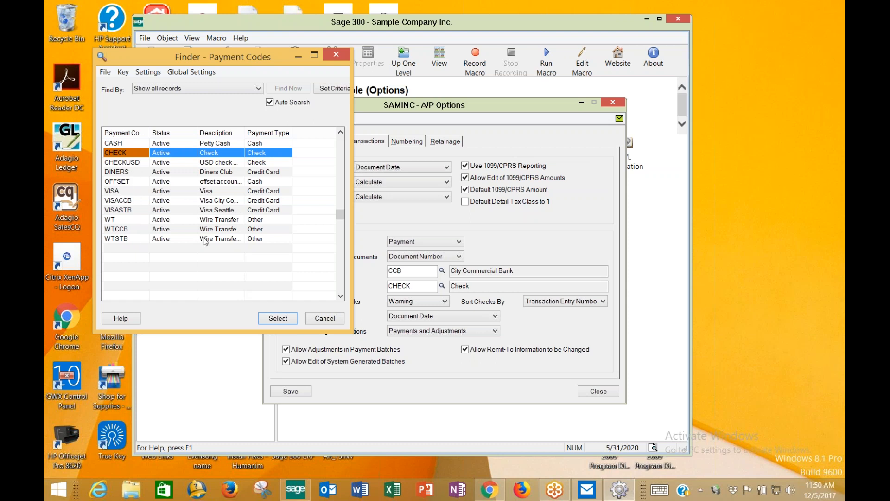
left_click(331, 321)
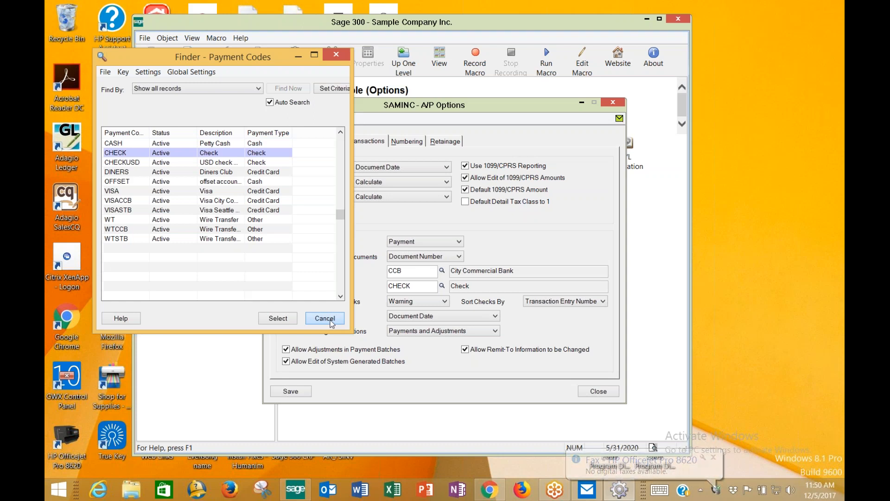
left_click(331, 322)
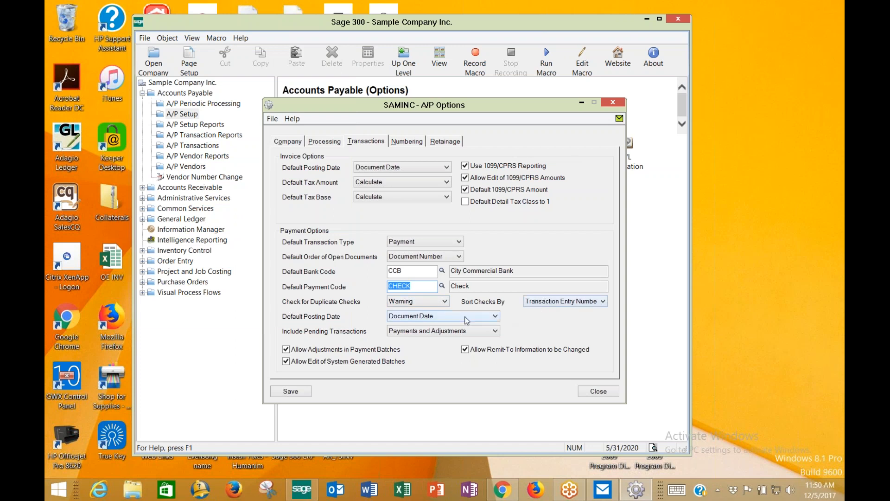
- Keep the duplicate check control at Warning and set checks to sort by Vendor Number
left_click(446, 302)
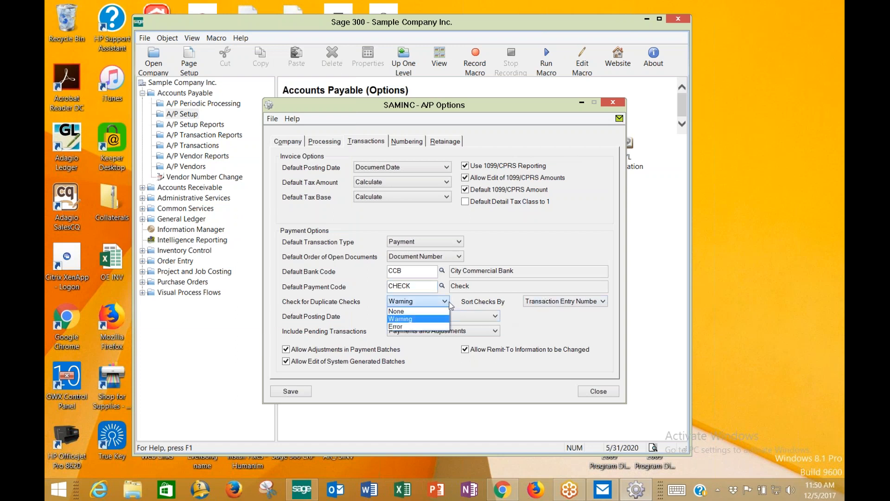
left_click(435, 323)
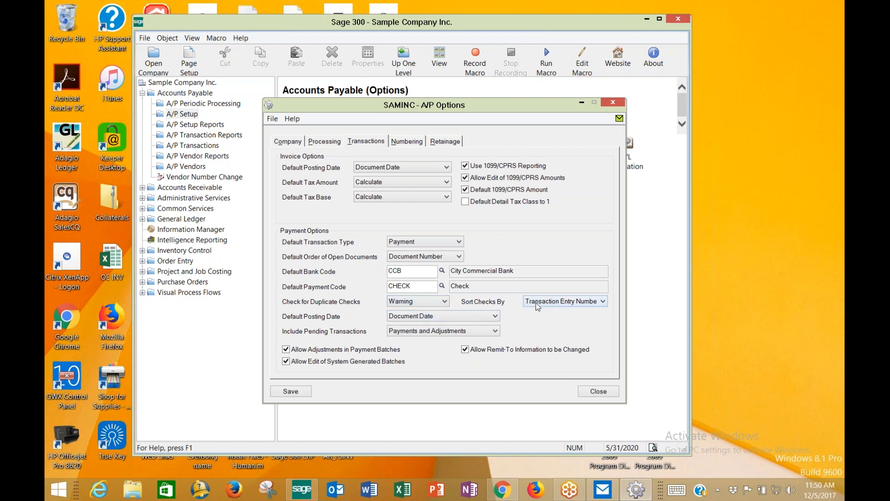
left_click(552, 302)
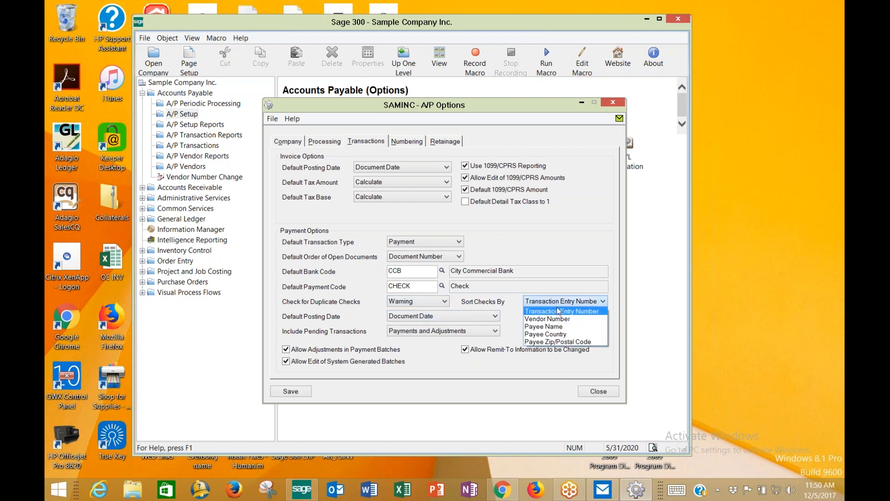
left_click(580, 318)
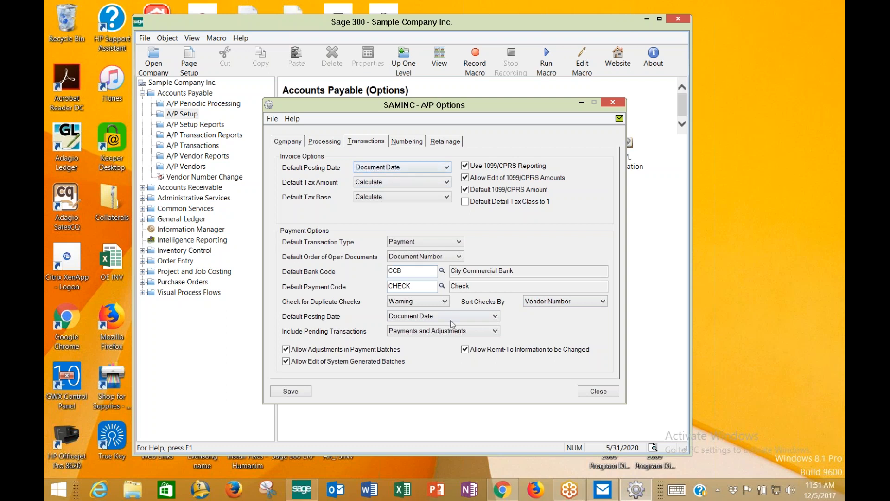
- Examine the payment default posting date and pending transaction choices without changing them
left_click(402, 319)
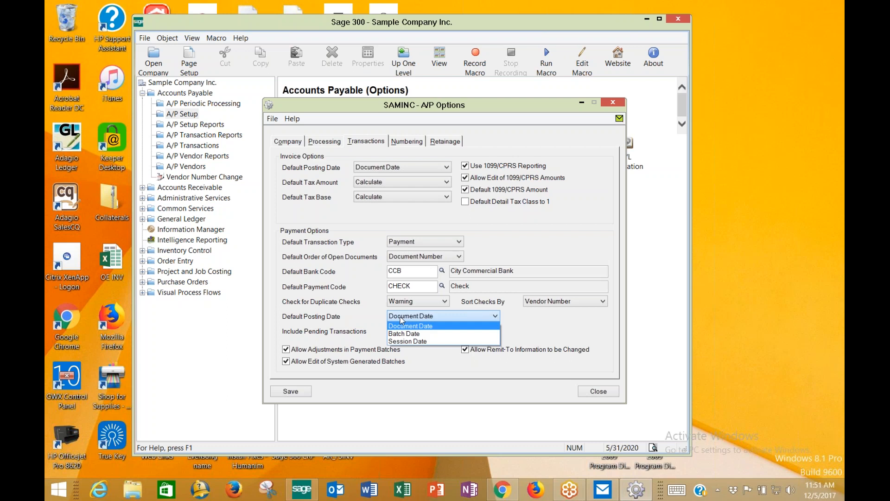
left_click(402, 319)
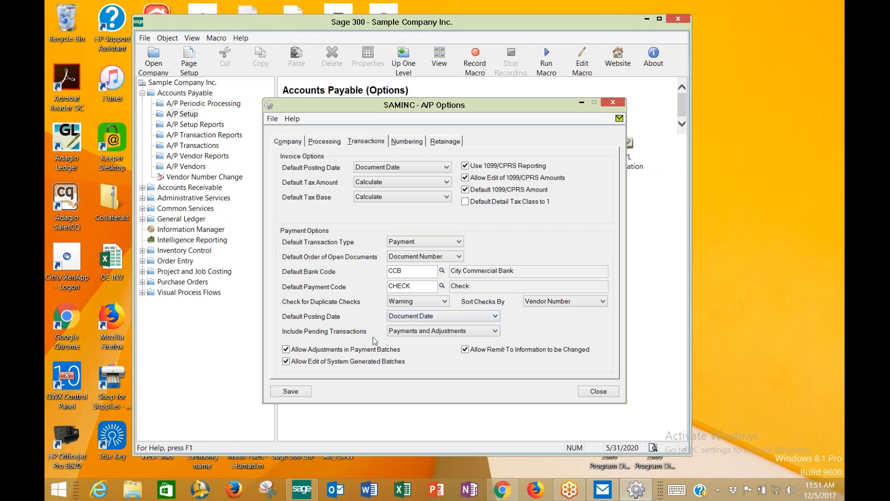
left_click(417, 335)
left_click(417, 334)
- In the numbering settings, widen the Length column, set the Recurring Payable document number length to 15 and save
left_click(402, 143)
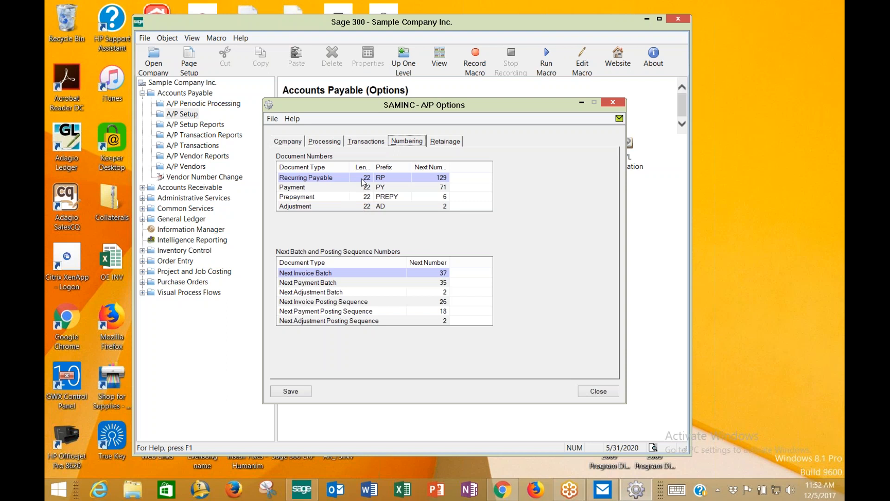
left_click_drag(374, 168, 383, 168)
left_click(381, 179)
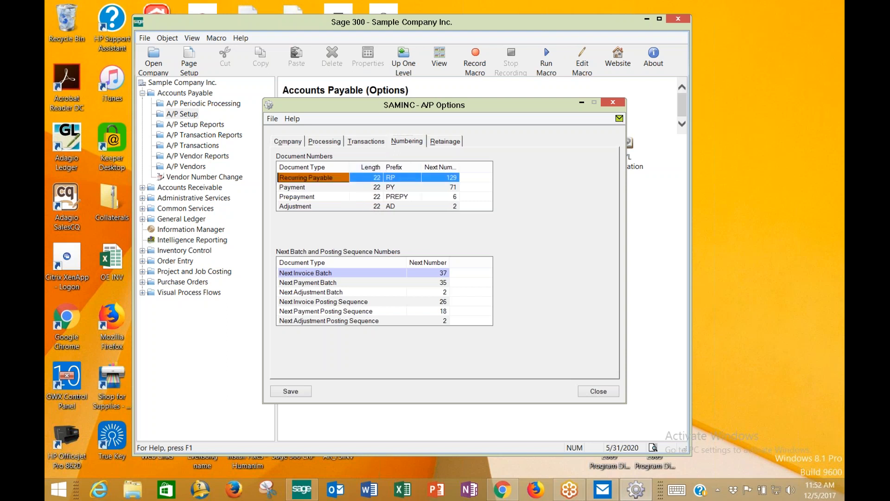
left_click(378, 180)
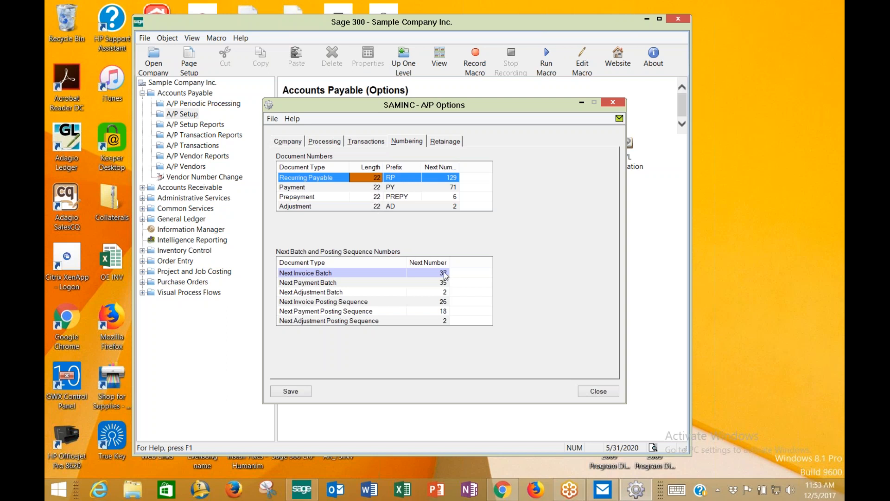
left_click(378, 177)
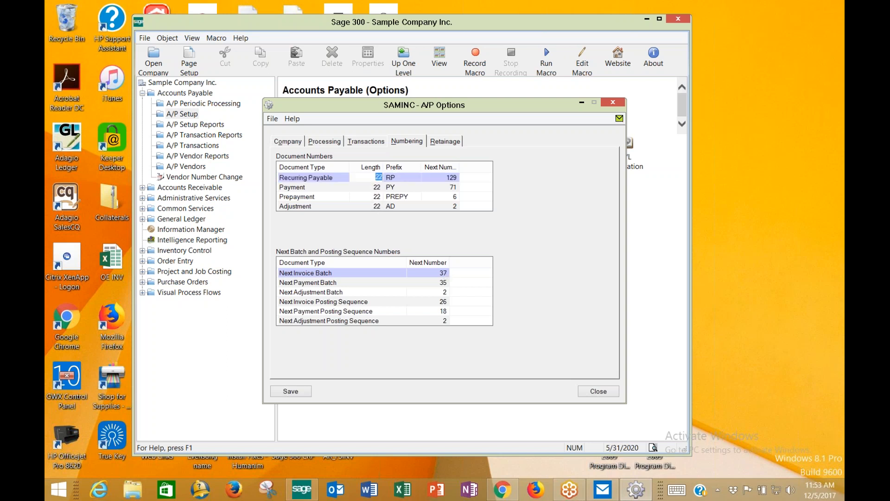
type("15")
key("Tab")
left_click(296, 390)
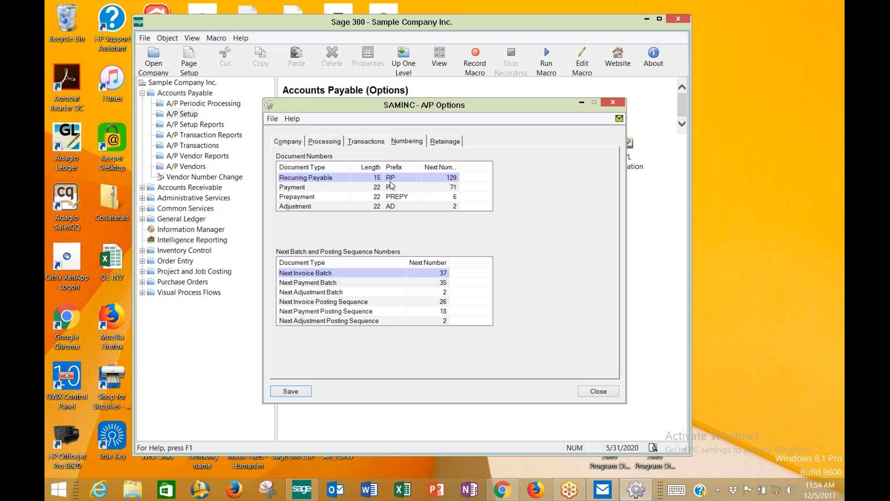
left_click(447, 181)
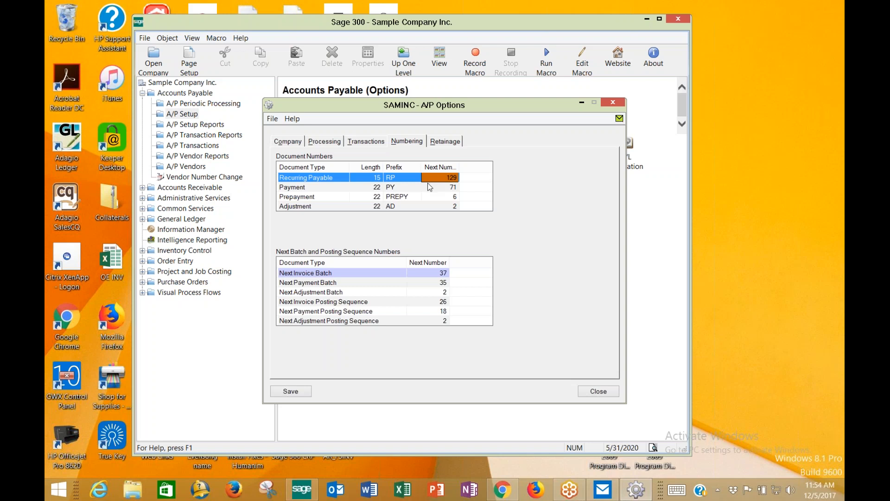
left_click(419, 275)
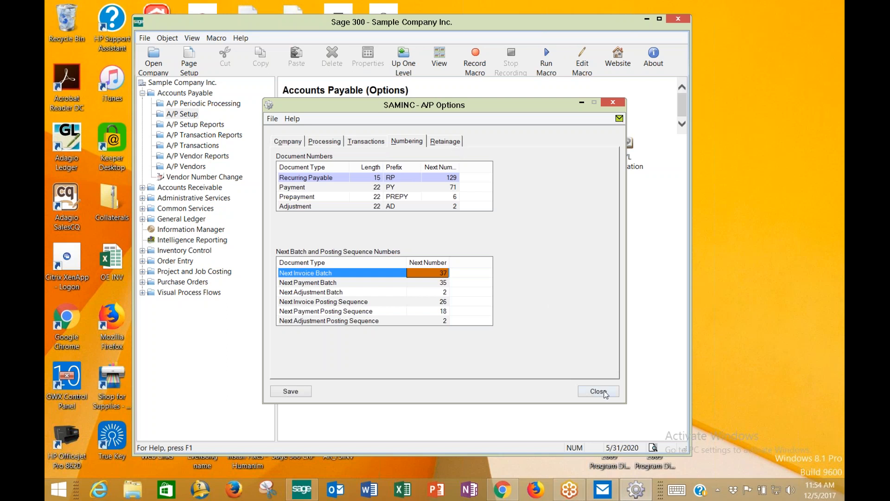
- Close the A/P Options and open the A/P Account Sets
left_click(613, 101)
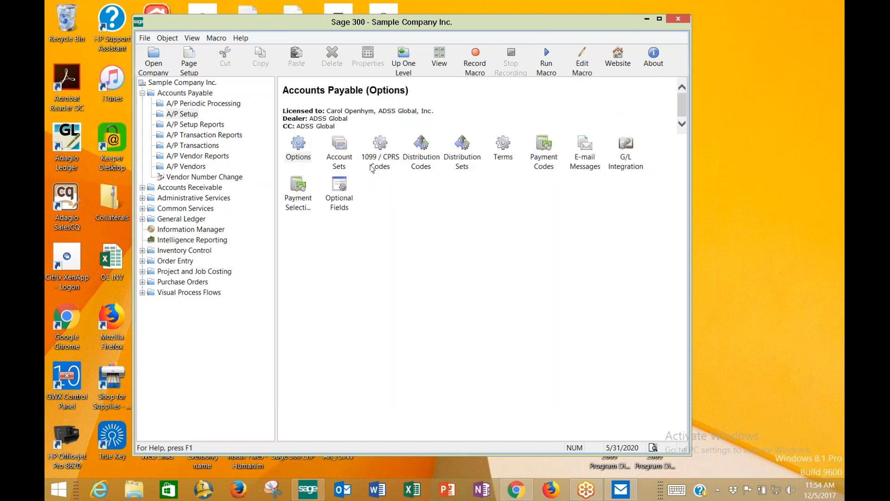
left_click(343, 164)
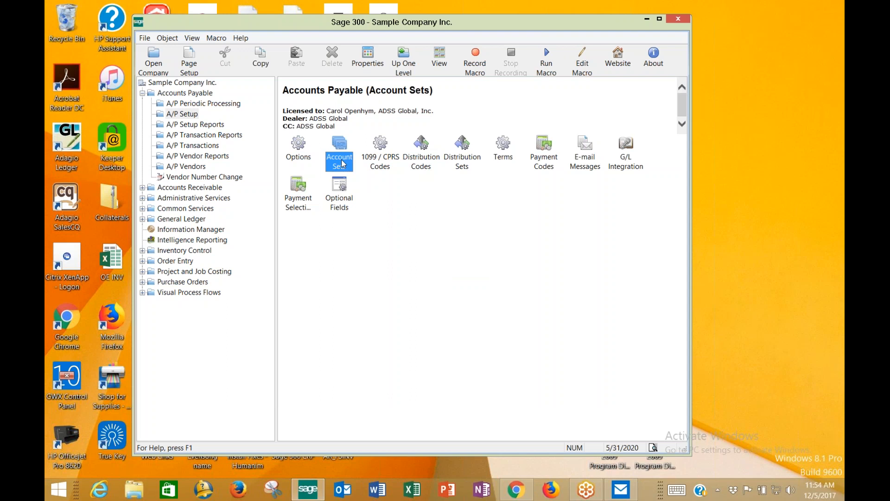
double_click(343, 164)
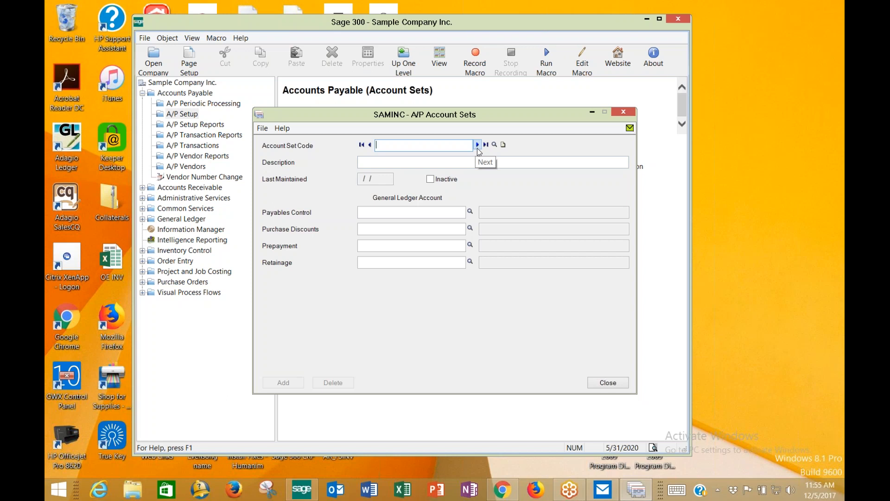
- Look up the TRADE account set, review its payables control, purchase discounts, prepayment and retainage accounts, and close the account sets
left_click(495, 145)
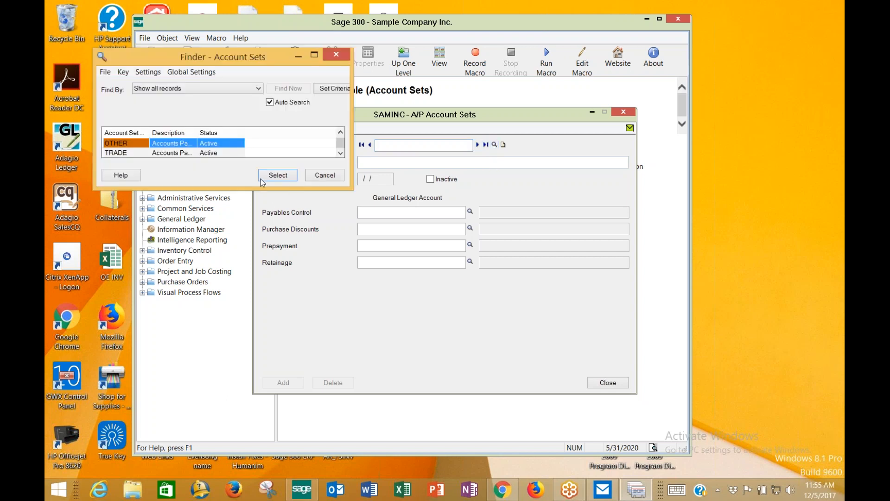
double_click(216, 154)
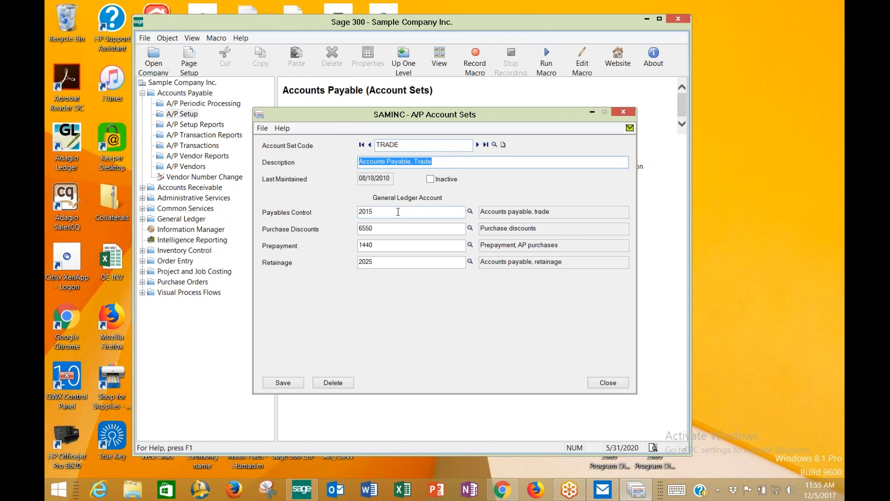
left_click(398, 215)
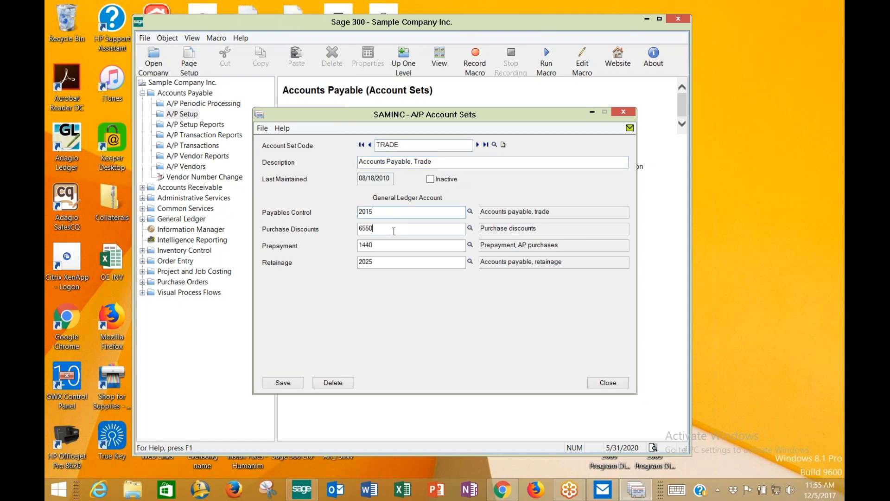
left_click(395, 245)
left_click(395, 262)
left_click(604, 384)
left_click(607, 383)
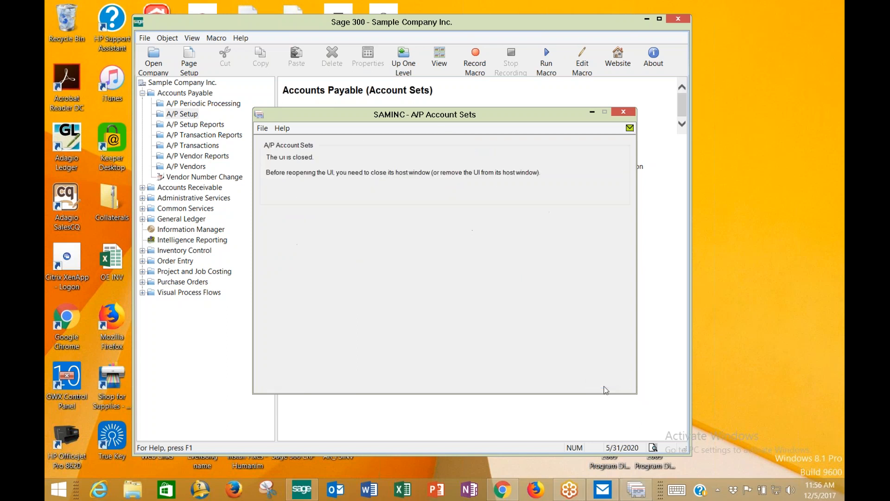
- Open the 1099/CPRS Codes and examine the full code list, enlarging the finder and widening its Description column
left_click(381, 162)
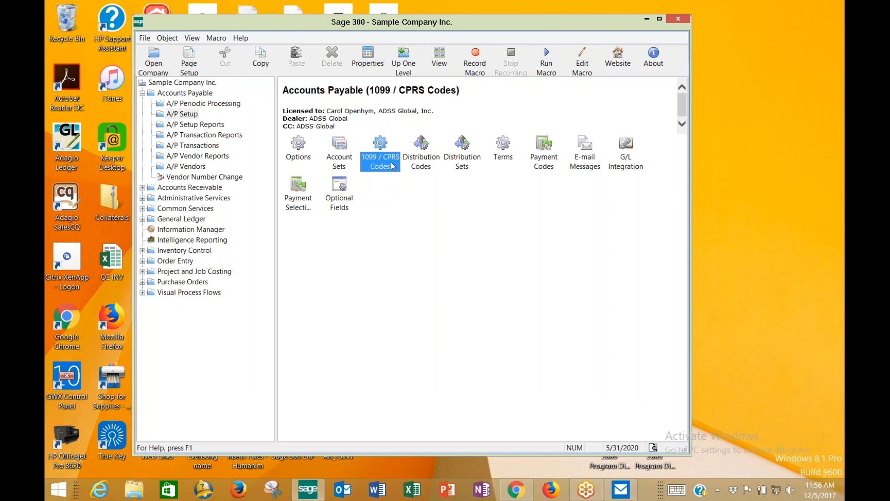
double_click(393, 166)
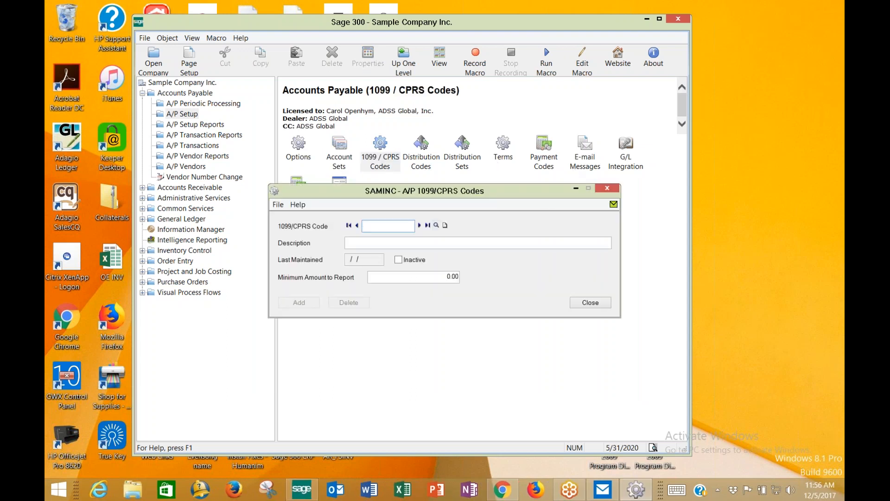
left_click(437, 226)
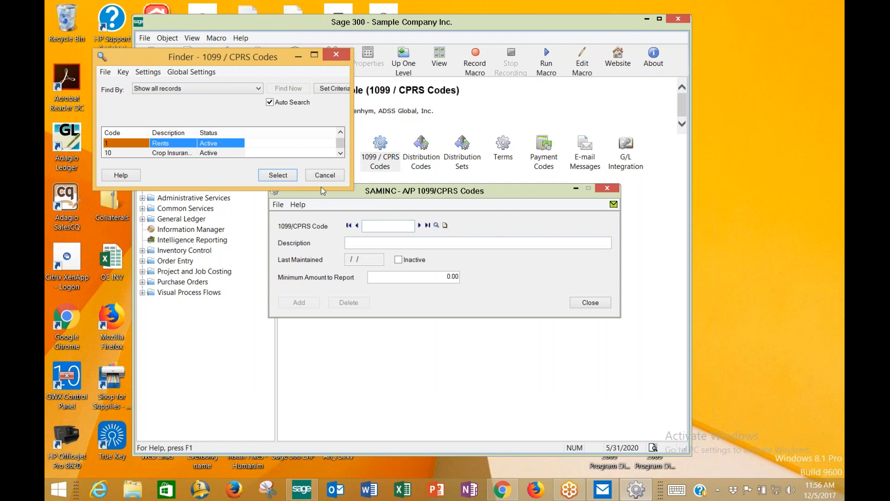
left_click_drag(321, 186, 320, 463)
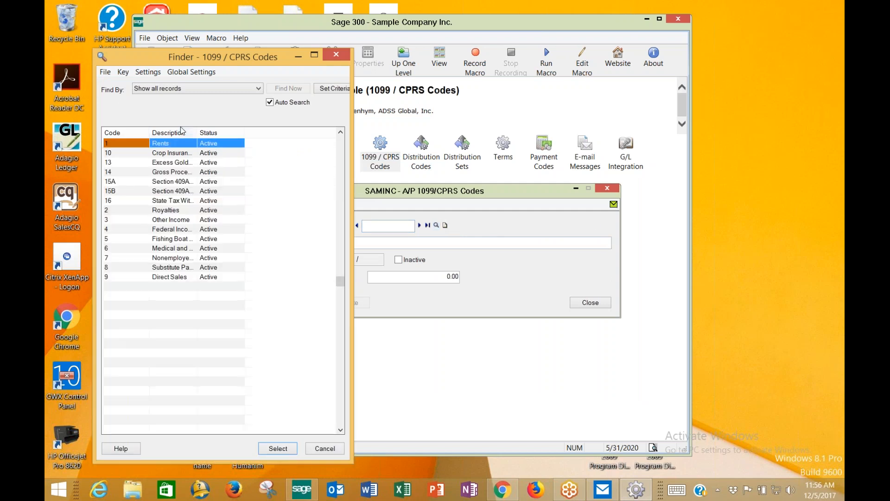
left_click_drag(150, 133, 286, 143)
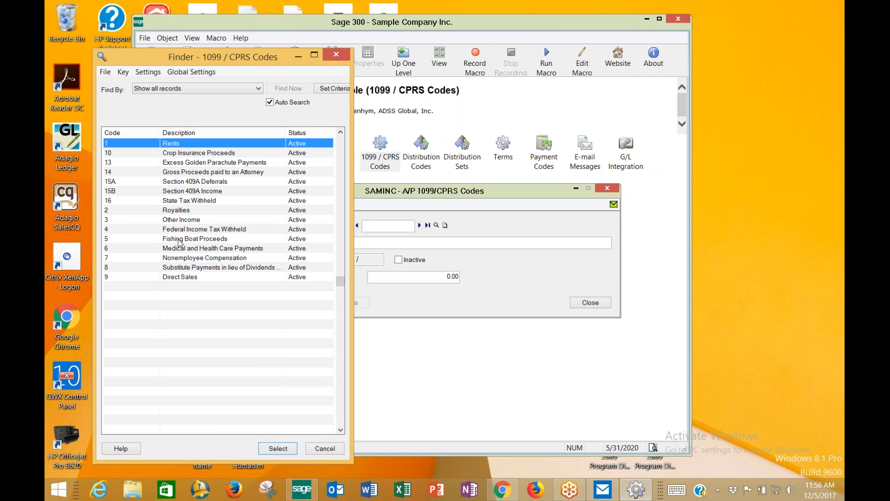
left_click(142, 257)
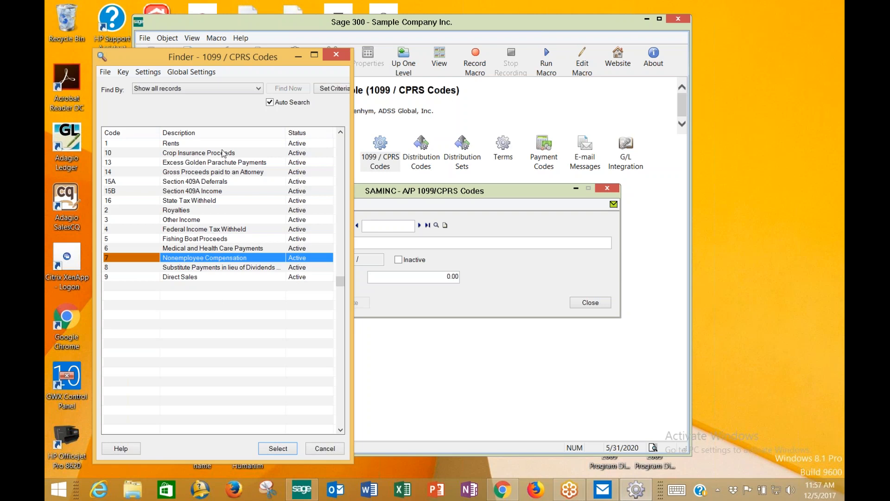
left_click(341, 54)
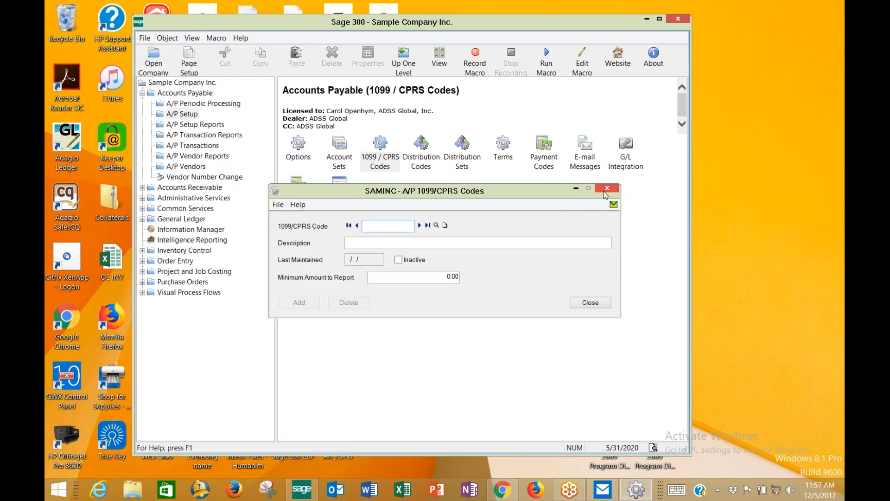
left_click(436, 225)
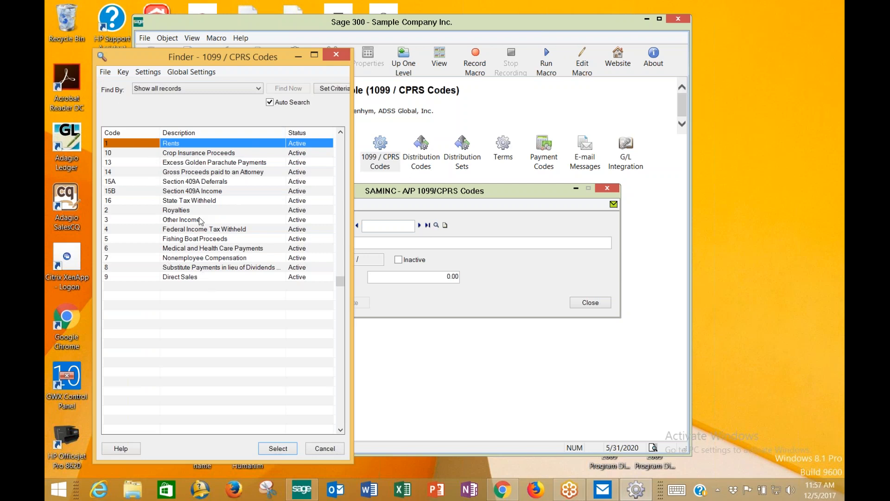
left_click(325, 448)
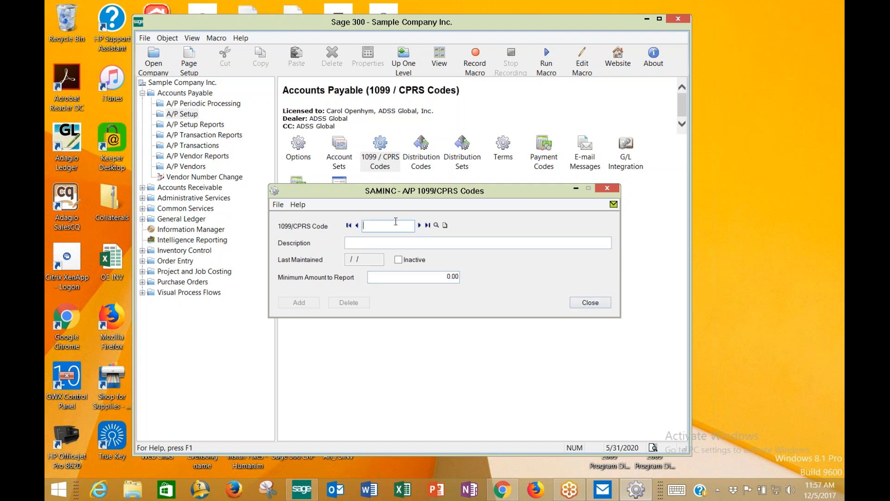
- Load 1099/CPRS code 7, check its minimum amount to report, and close the 1099/CPRS codes
type("7")
key("Tab")
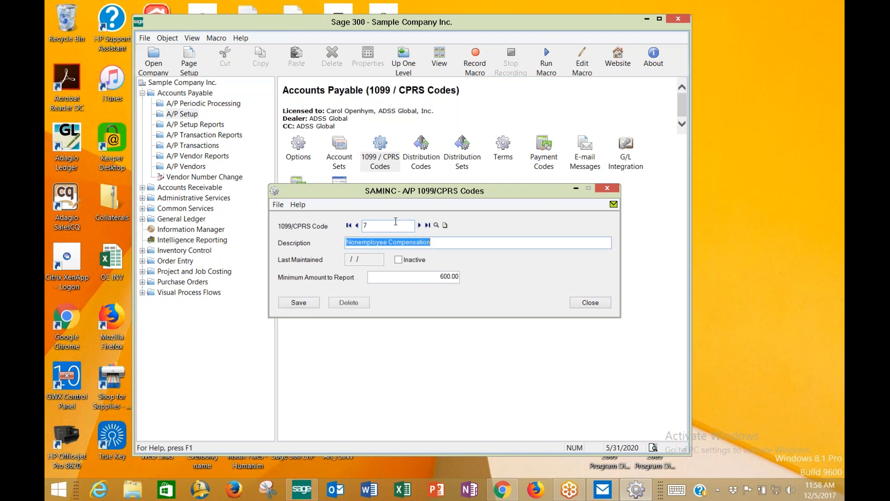
left_click_drag(424, 281, 467, 282)
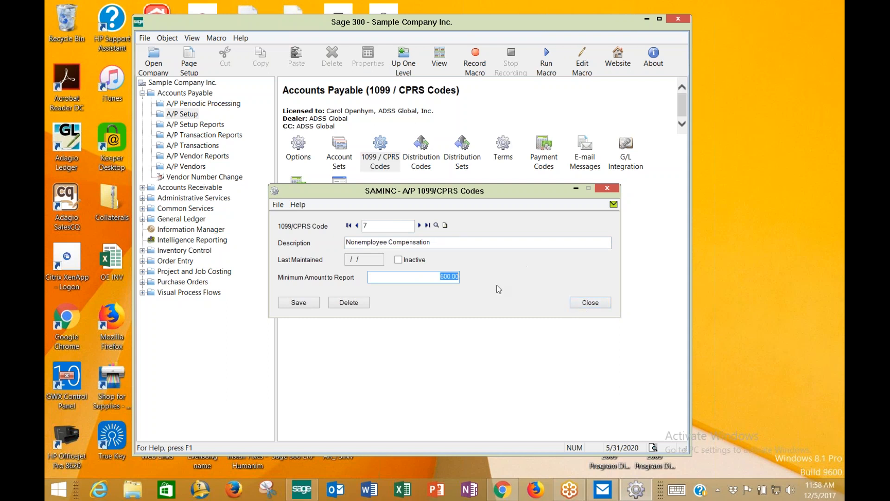
left_click(591, 306)
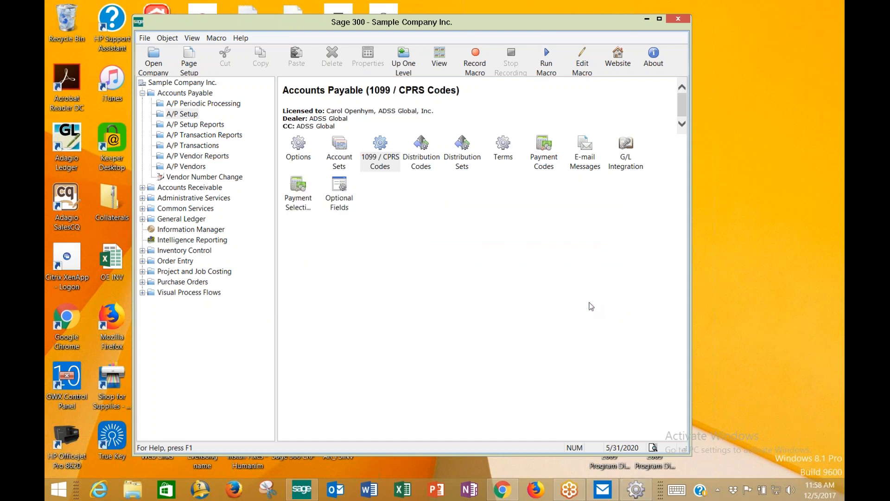
- Open the A/P Distribution Codes, browse the records from AMEX through OTH100 with their G/L accounts, and close them
double_click(424, 168)
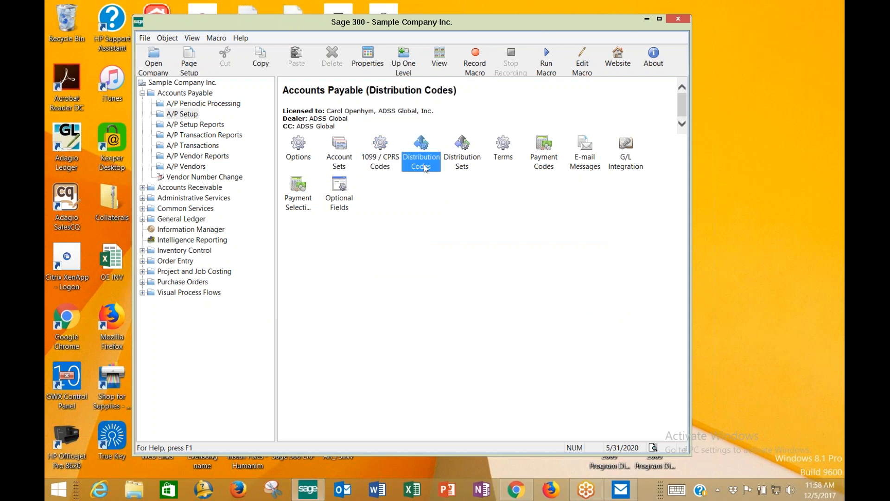
left_click(420, 223)
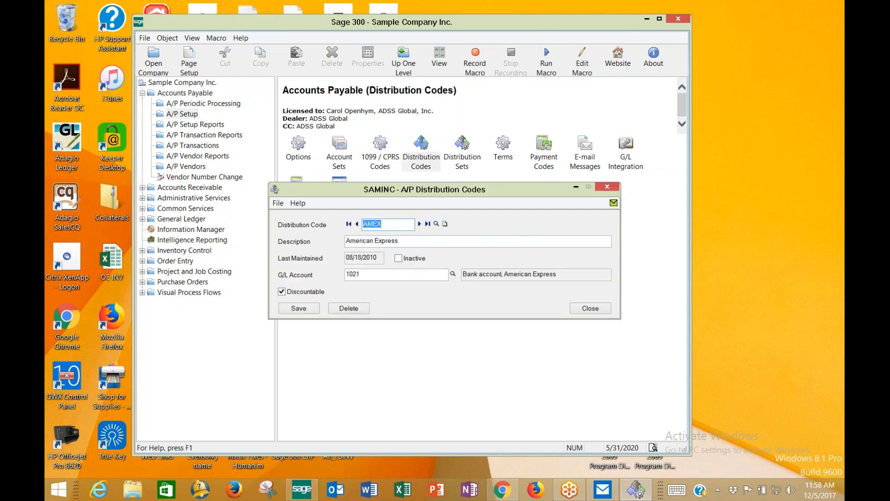
left_click(419, 223)
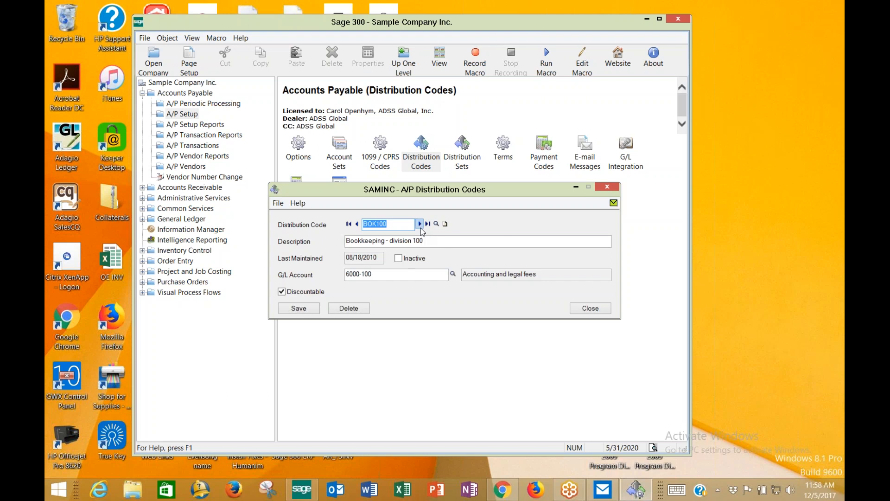
left_click(420, 228)
left_click(421, 227)
left_click(421, 227)
left_click(420, 224)
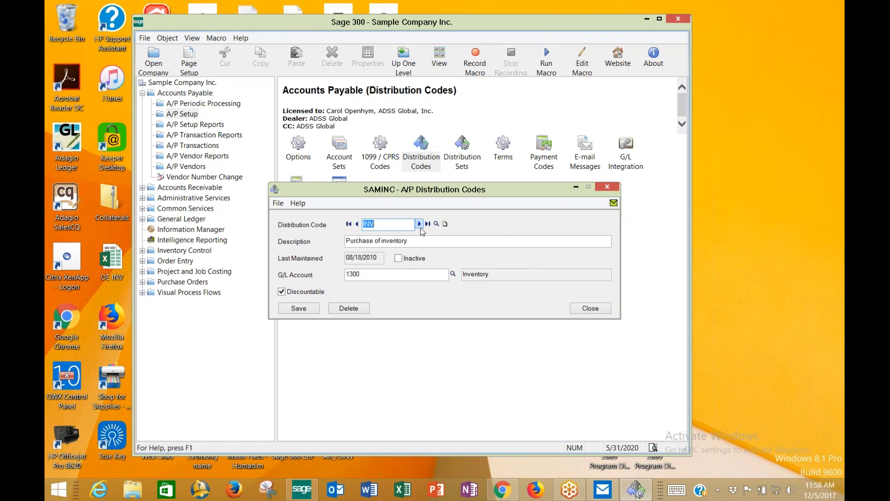
left_click(421, 228)
left_click(421, 228)
left_click(421, 227)
left_click(421, 227)
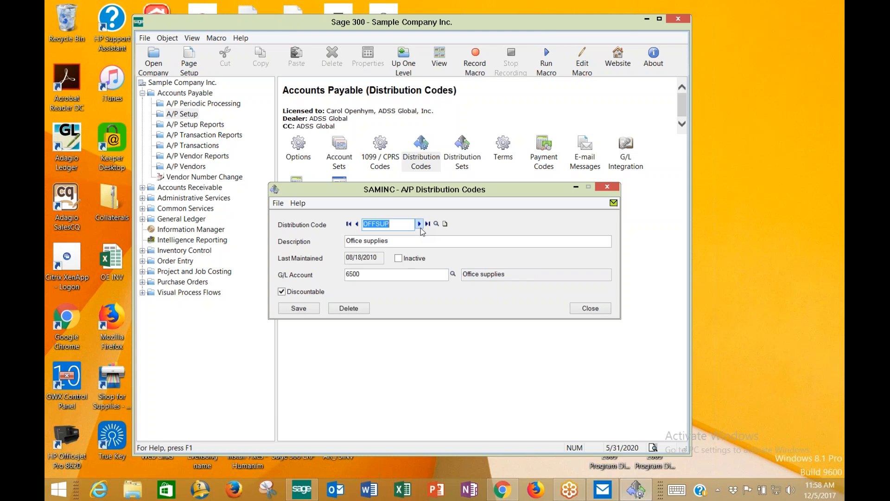
left_click(417, 224)
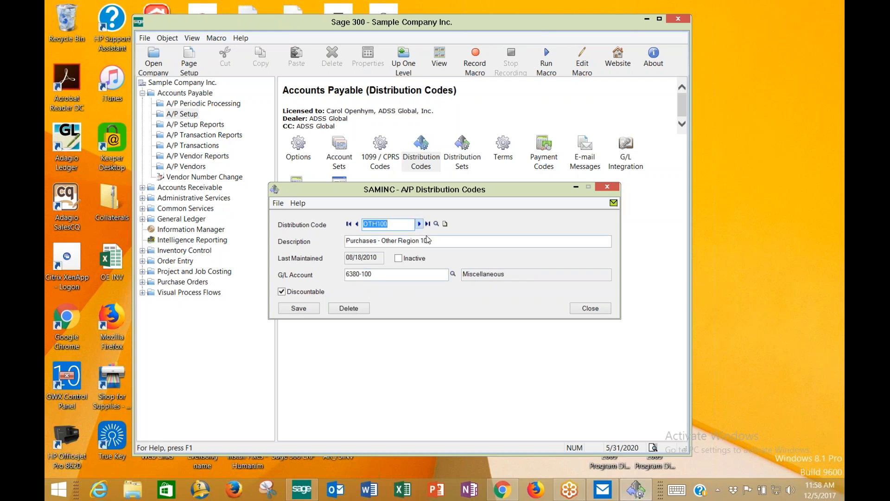
left_click(594, 312)
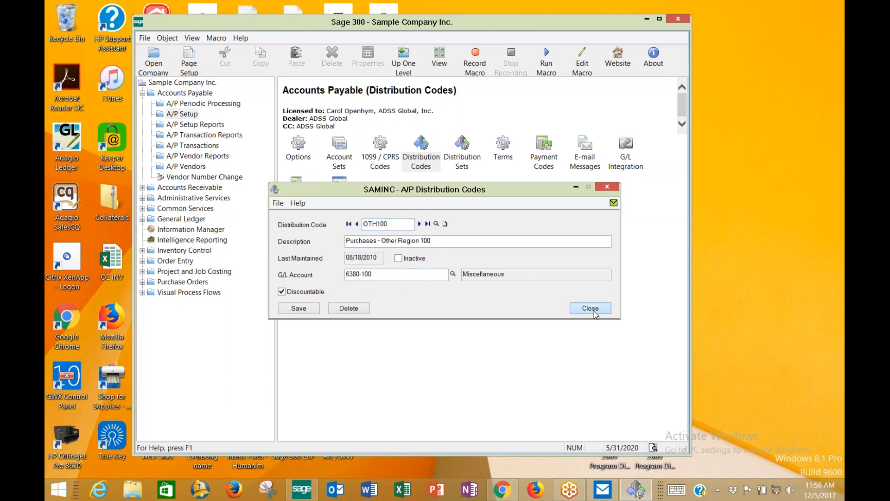
- Open the A/P Distribution Sets, review the BOOK, INVPUR and OFFICE sets with their distribution methods, and close them
double_click(464, 163)
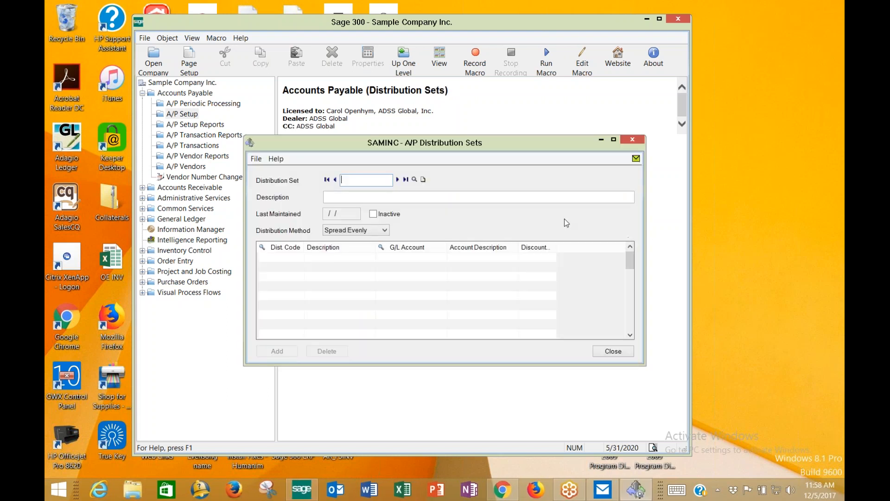
left_click(398, 180)
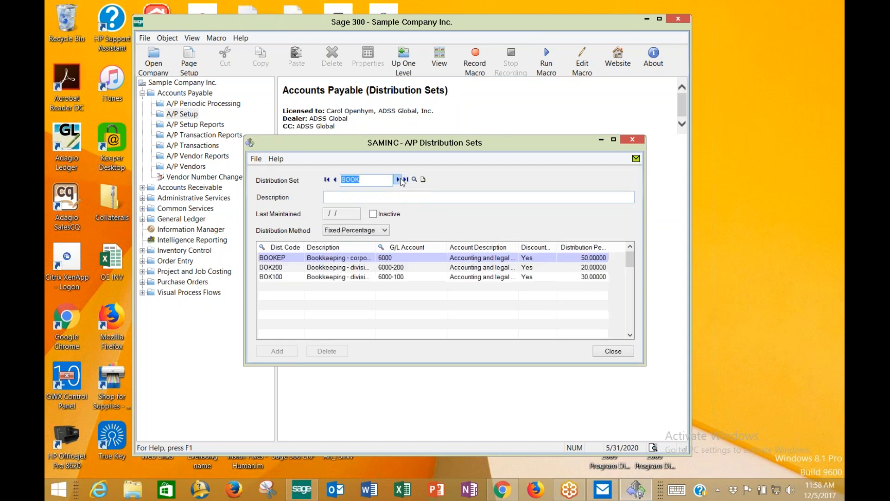
left_click(401, 179)
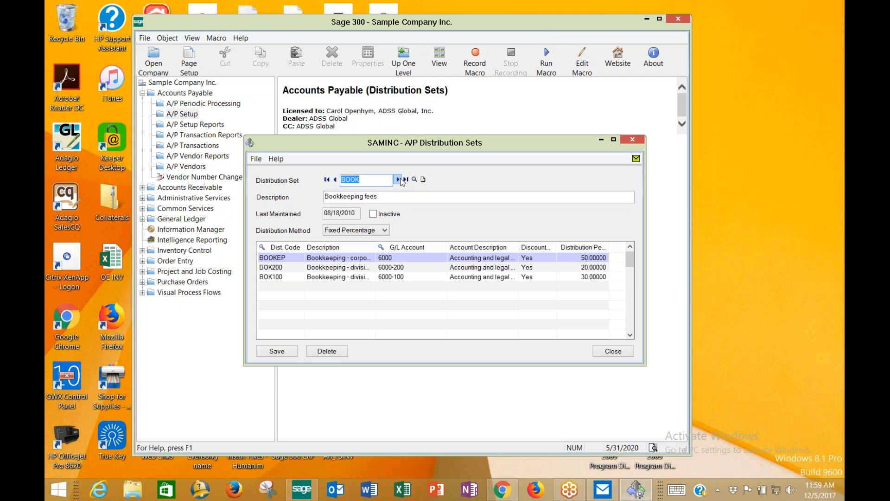
left_click(399, 180)
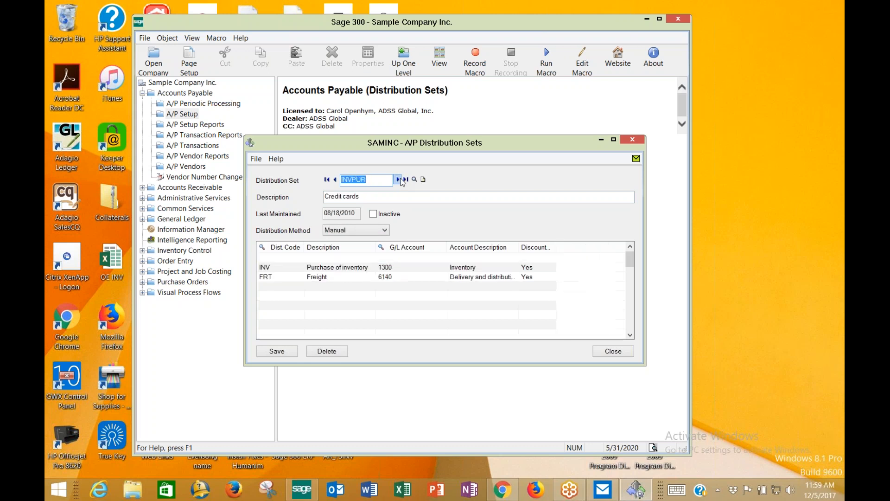
left_click(398, 179)
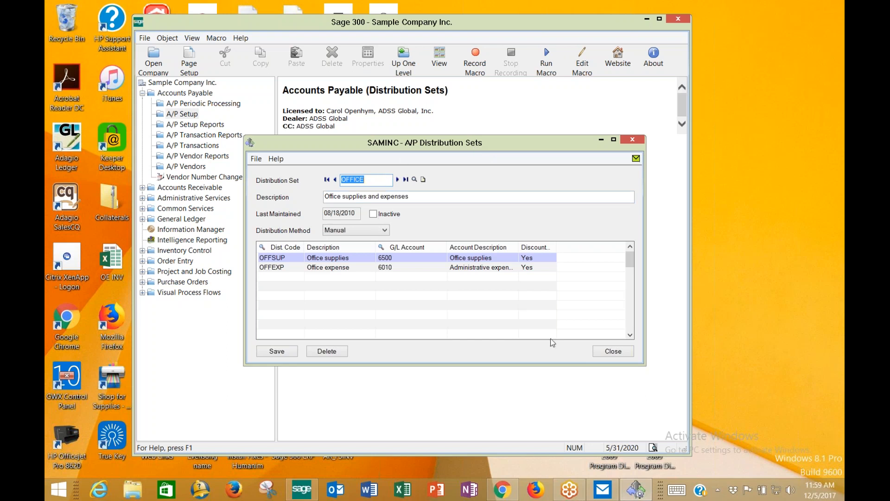
left_click(603, 353)
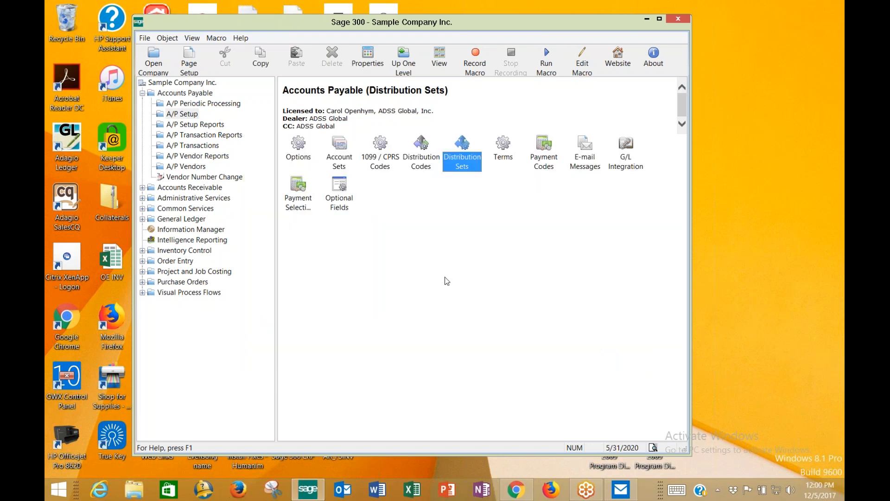
- Open the A/P Terms, load terms code 2N30, and examine its description, due days, discount percent and discount days
double_click(499, 151)
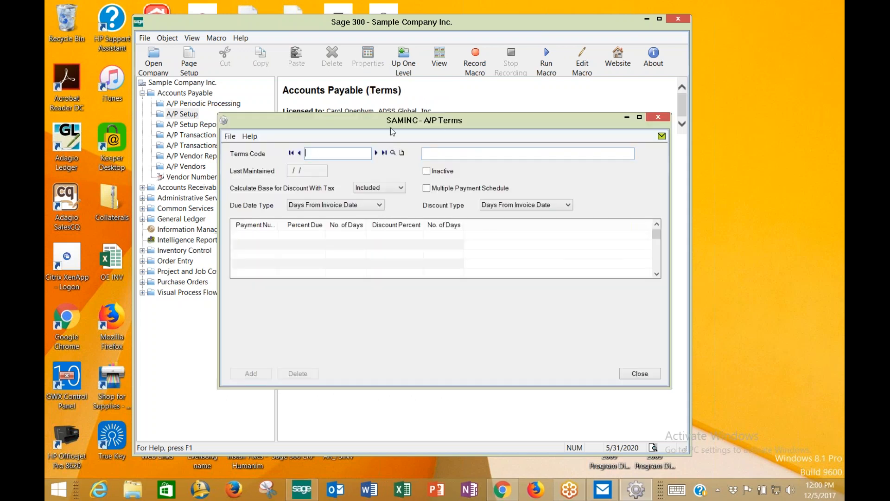
left_click_drag(392, 114, 390, 42)
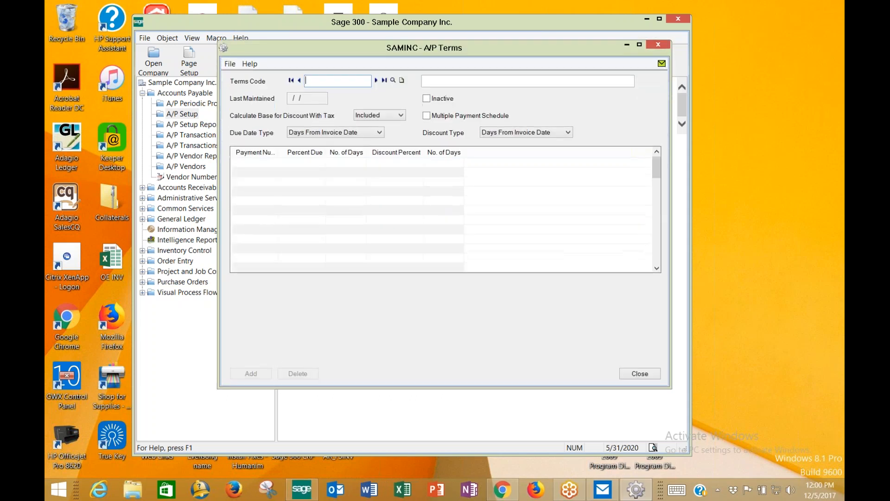
left_click(376, 80)
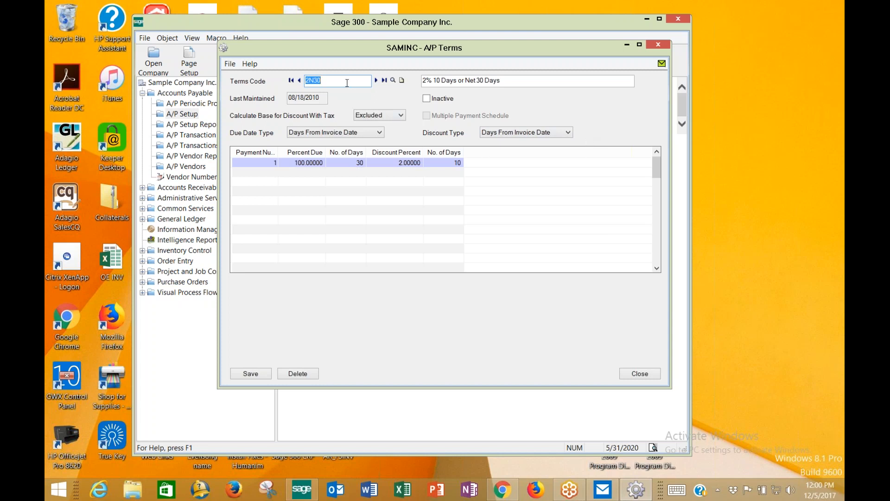
left_click_drag(505, 82, 471, 81)
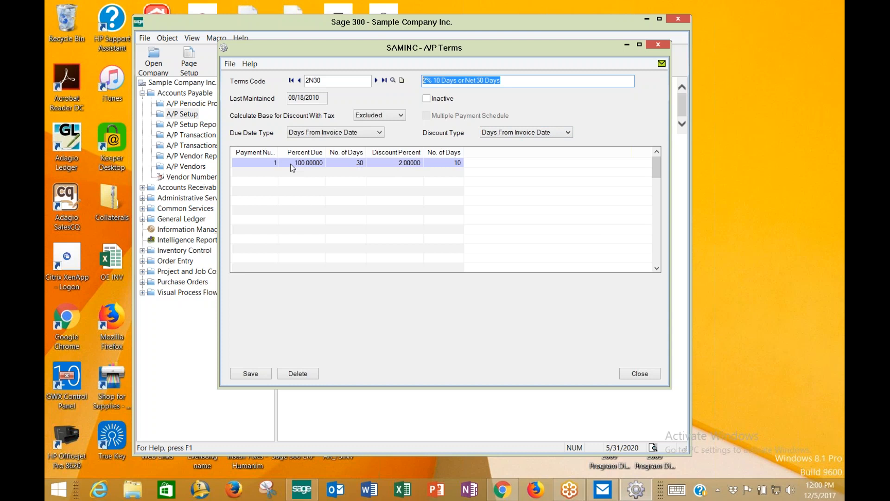
left_click(347, 166)
left_click(389, 163)
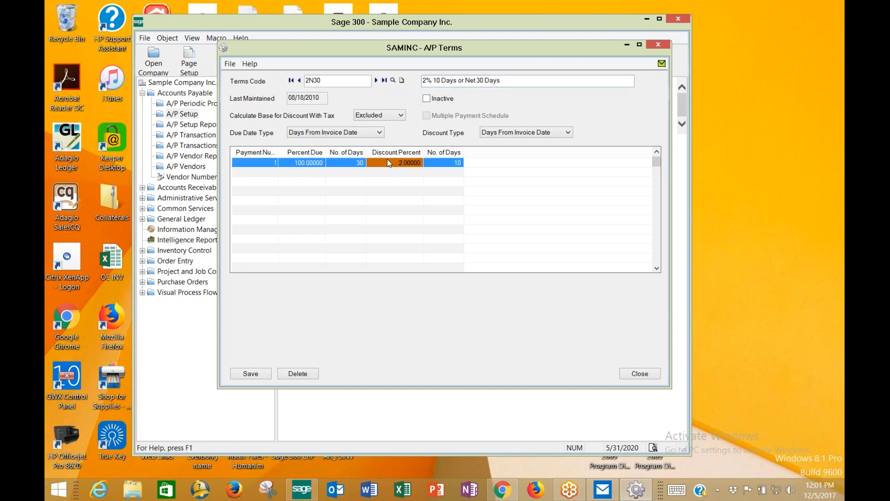
left_click(445, 163)
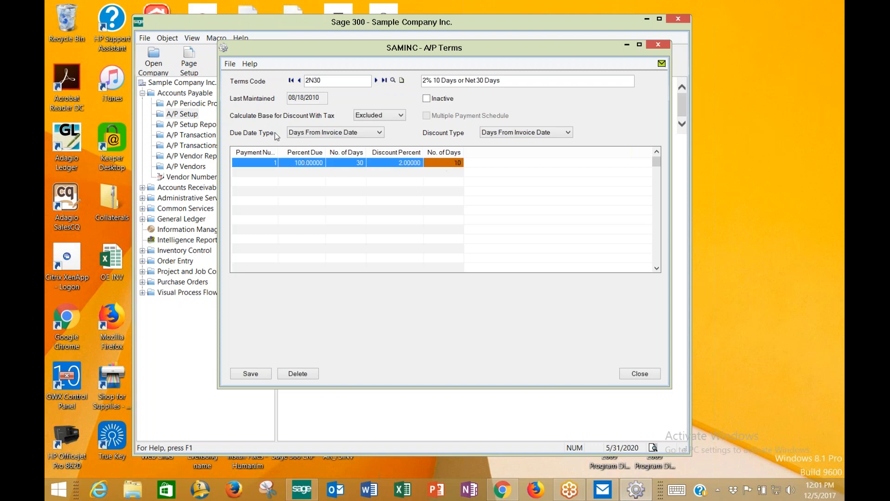
- Try the Due Date Table type on terms code 2N30, discard the change, and move on to the next terms code
left_click(308, 132)
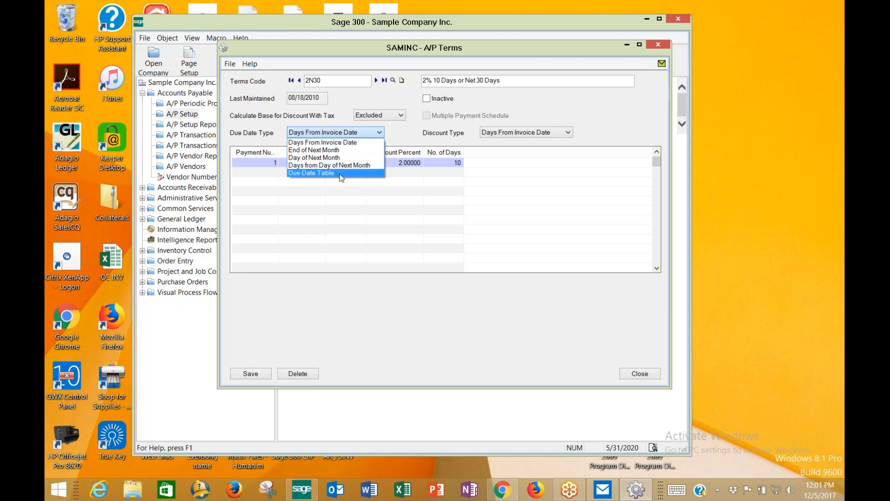
left_click(342, 174)
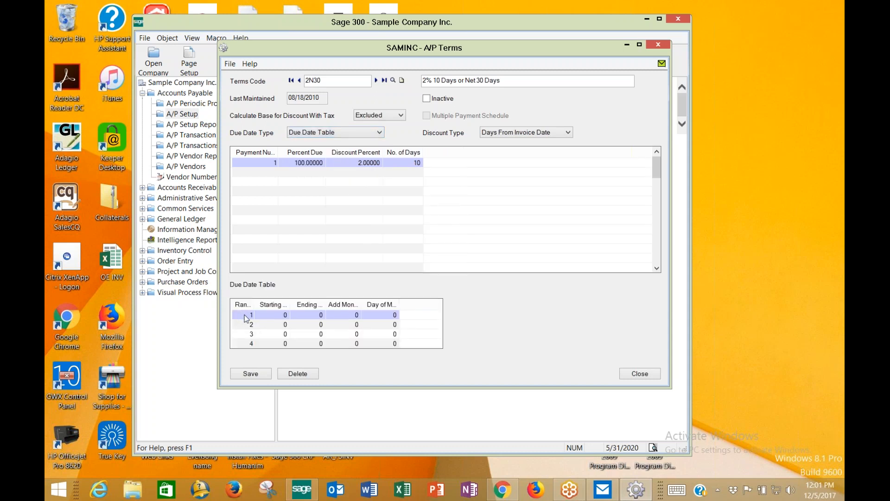
left_click(376, 80)
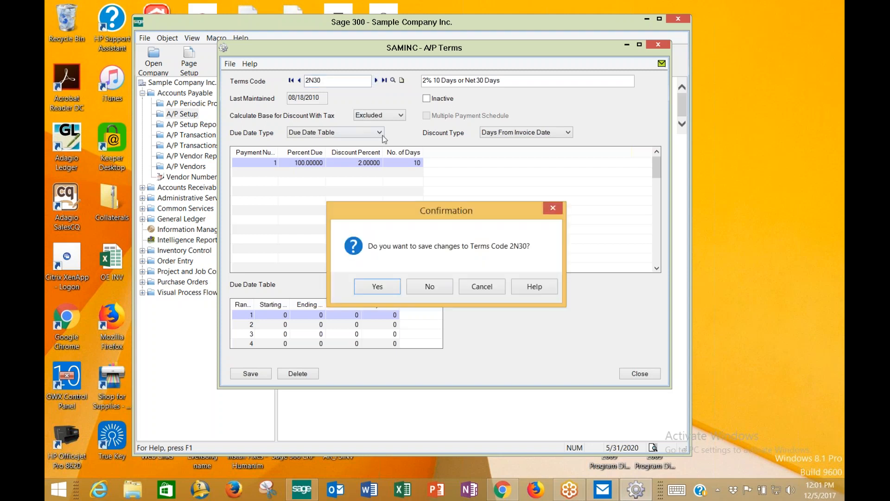
left_click(432, 285)
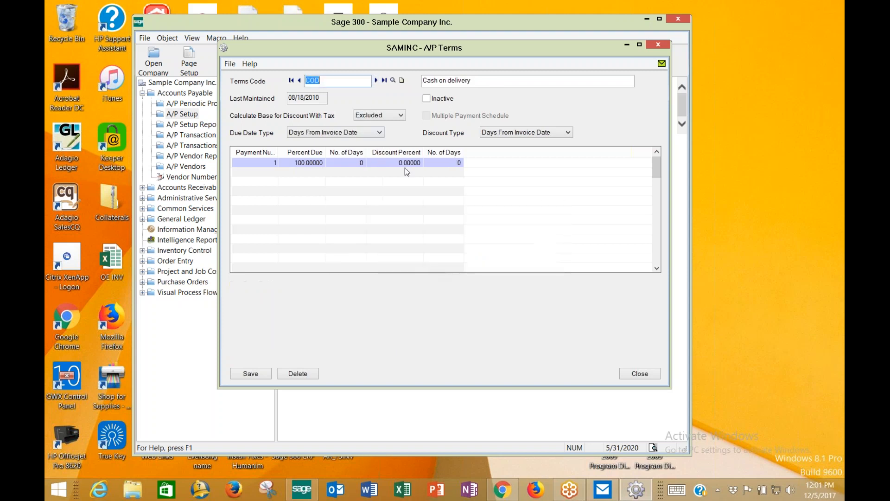
- Load terms codes DUETBL and P90 in turn, widening the Add Months column and examining the due date ranges and multiple payment schedule
left_click(392, 80)
left_click_drag(304, 188, 305, 423)
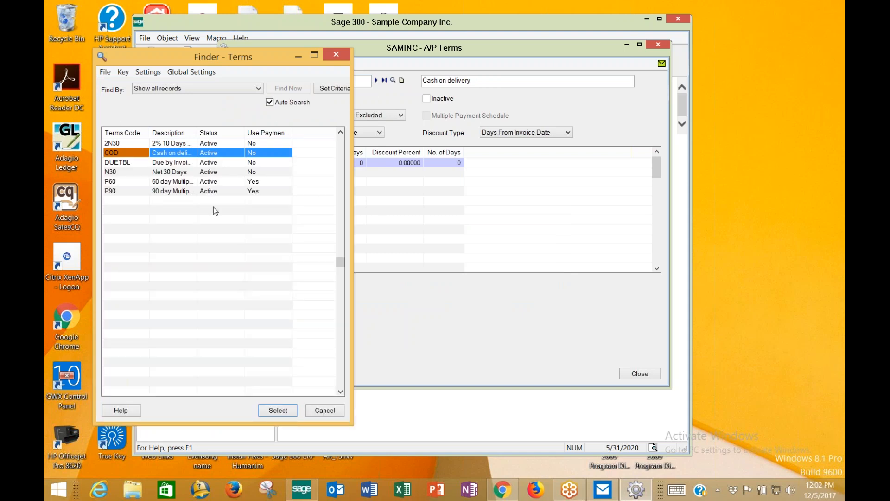
left_click(182, 162)
double_click(182, 163)
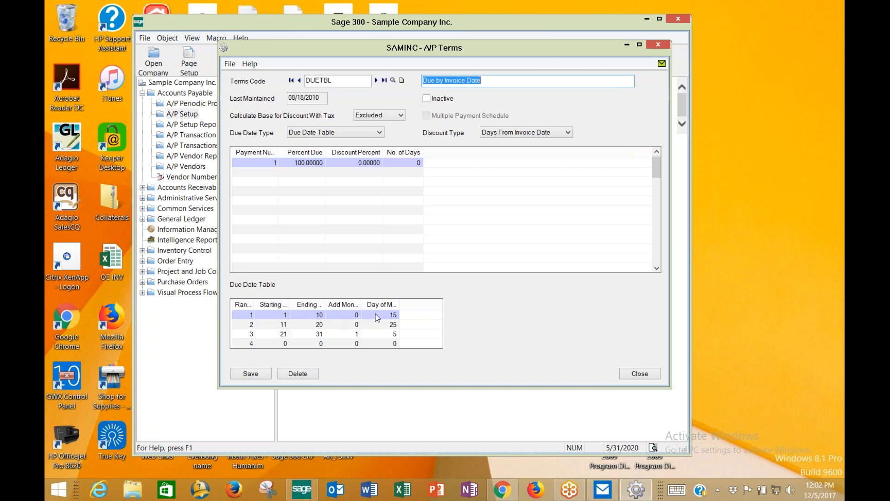
left_click_drag(364, 304, 389, 304)
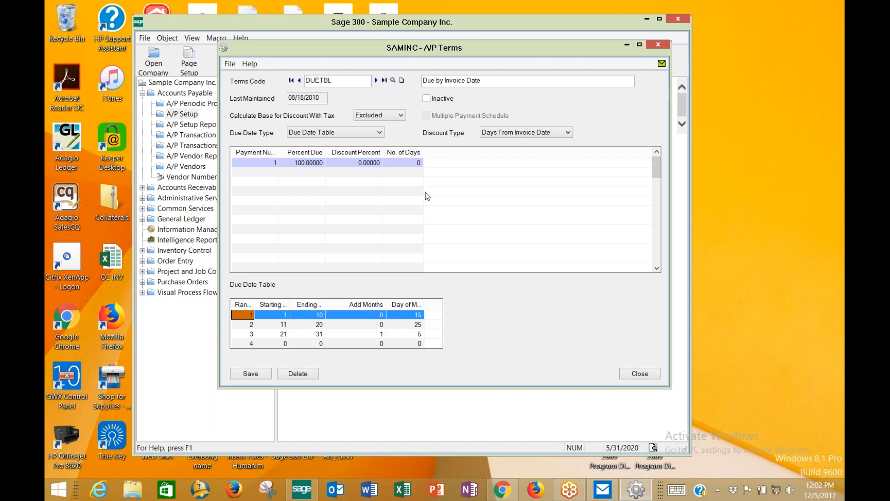
left_click(393, 81)
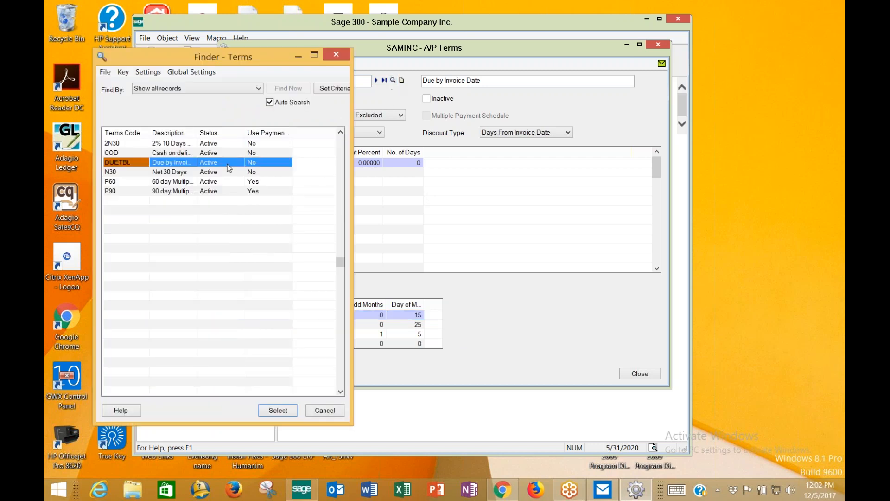
double_click(192, 196)
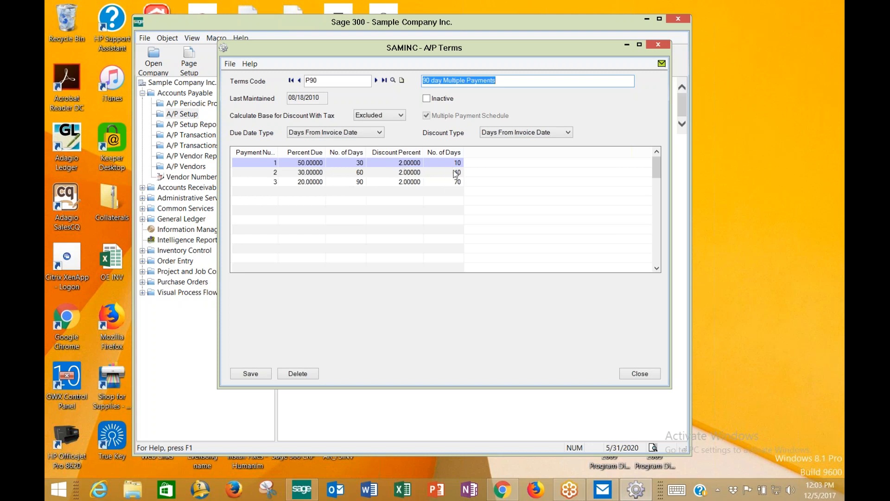
- Add a new terms code REC described as "Due upon receipt" with a single payment line due in 0 days
left_click(402, 80)
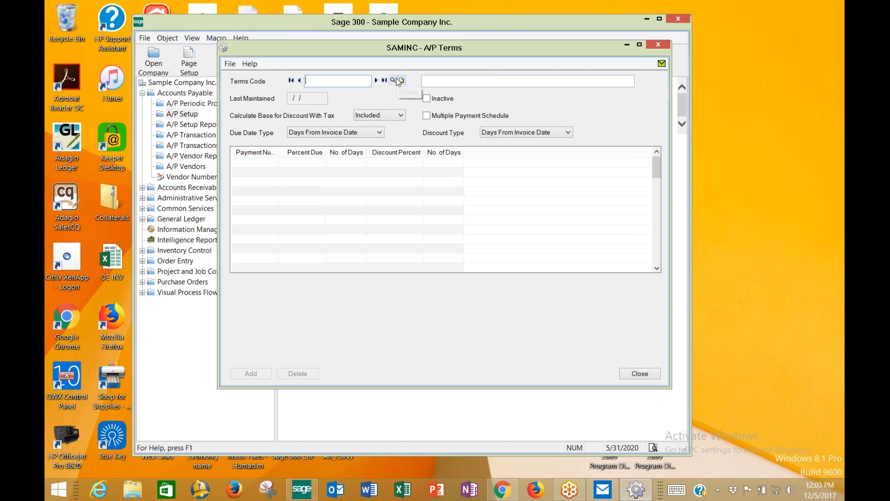
type("REC")
key("Tab")
type("Due upon ")
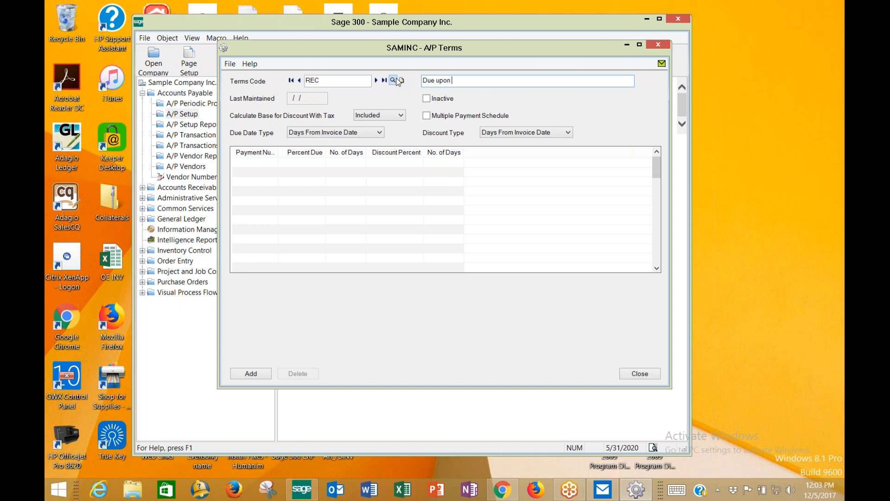
type("receipt")
key("Tab")
left_click(266, 163)
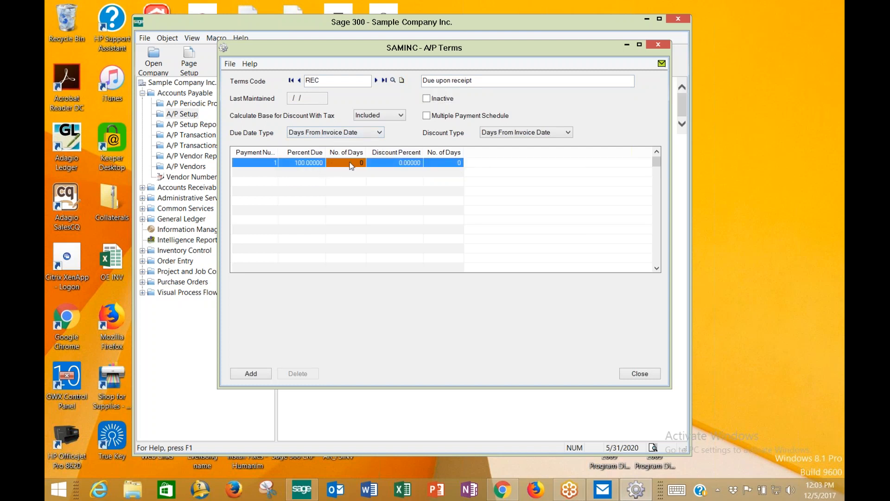
left_click(263, 374)
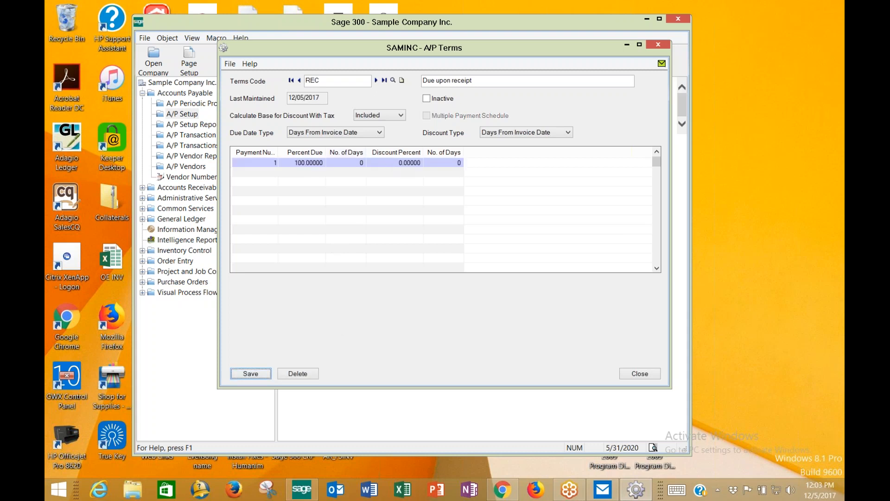
- Start a new terms code 11030 with the description "1% 10 days net 30"
left_click_drag(340, 83, 307, 84)
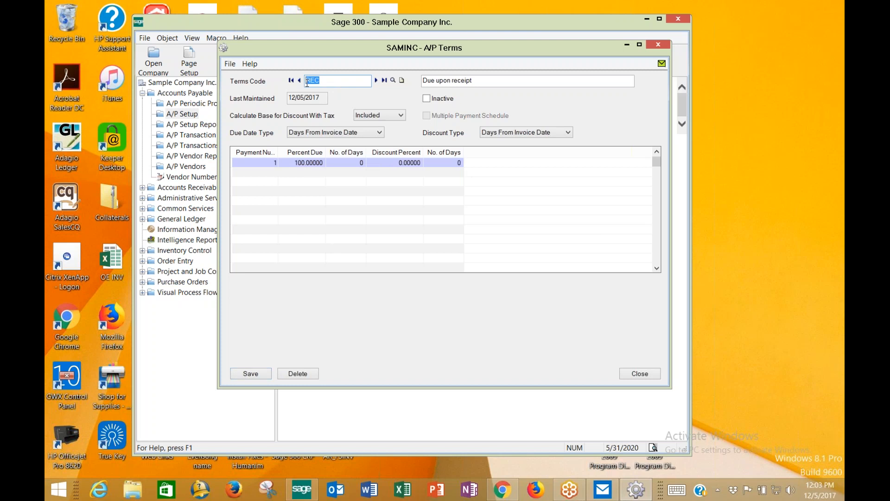
type("11")
type("0")
type("30")
key("Tab")
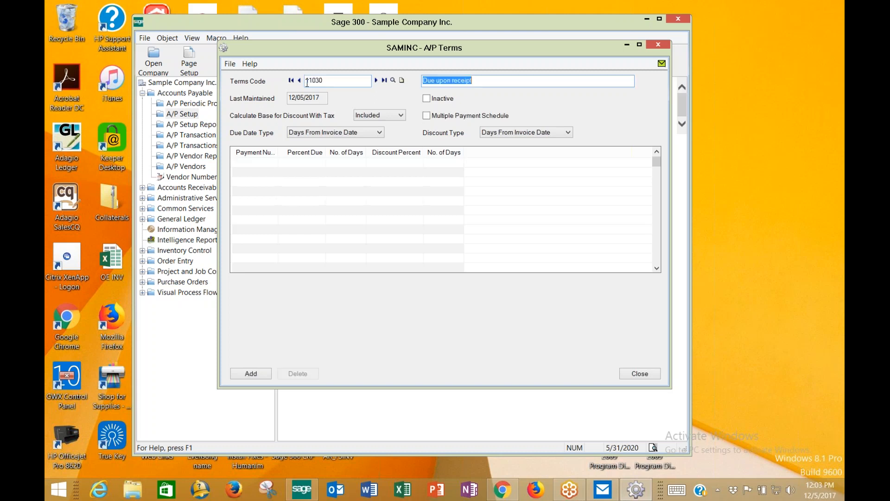
type("1a")
key("BackSpace")
type("% ")
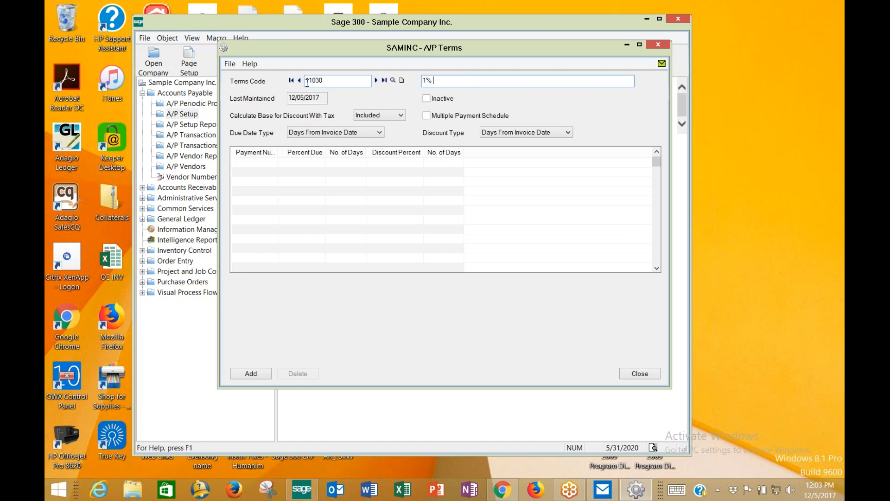
type("10 days net 30")
key("Tab")
- Give terms code 11030 a payment line due in 30 days with a 1% discount within 10 days, add it, and close the A/P Terms
left_click(262, 162)
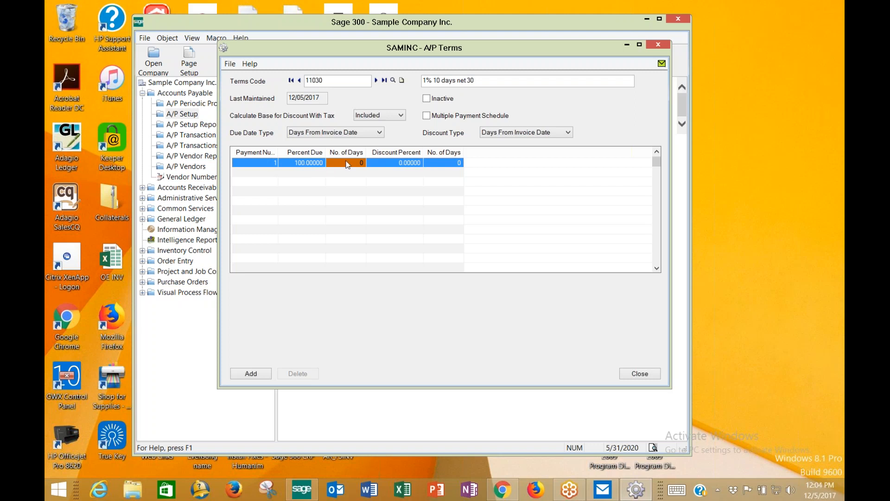
type("30")
key("Tab")
type("1")
key("Tab")
type("10")
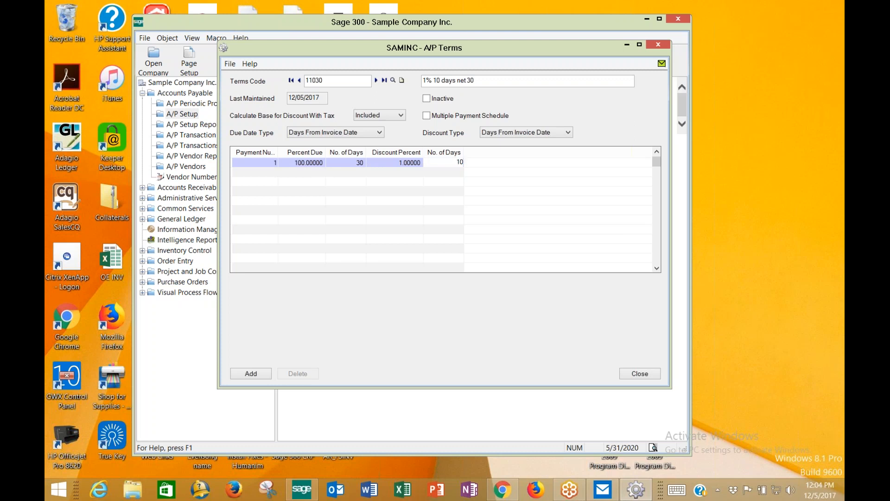
left_click(263, 374)
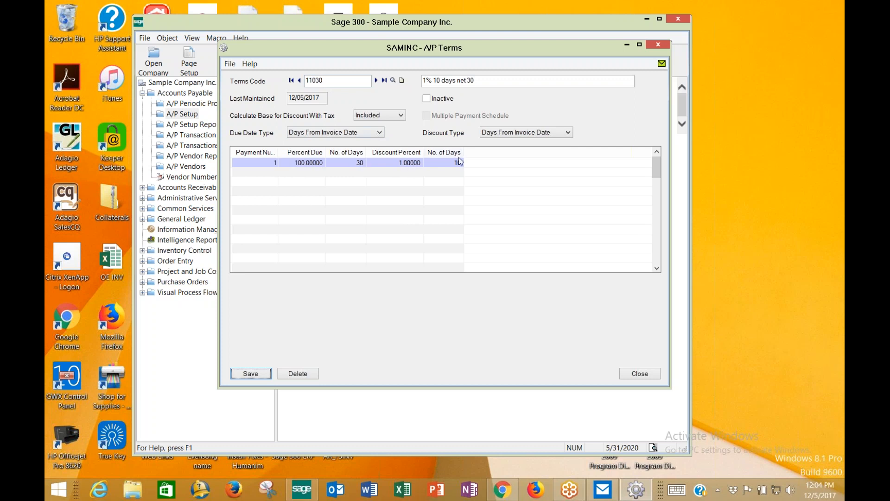
left_click(645, 374)
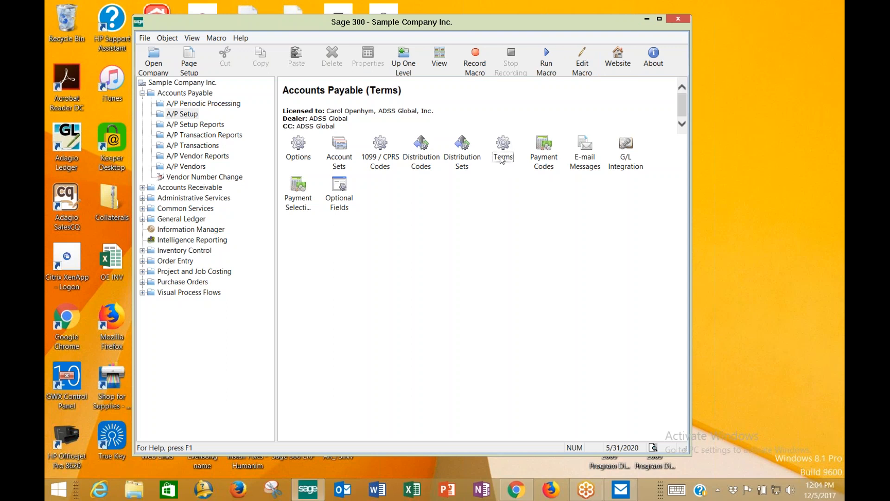
- Open the A/P Payment Codes and browse the records from CASH through VISA with their descriptions and payment types
double_click(544, 162)
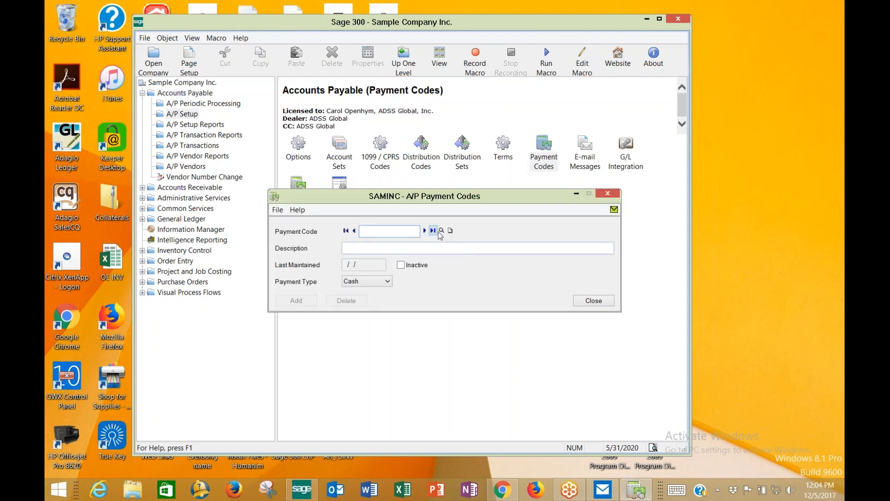
left_click(424, 231)
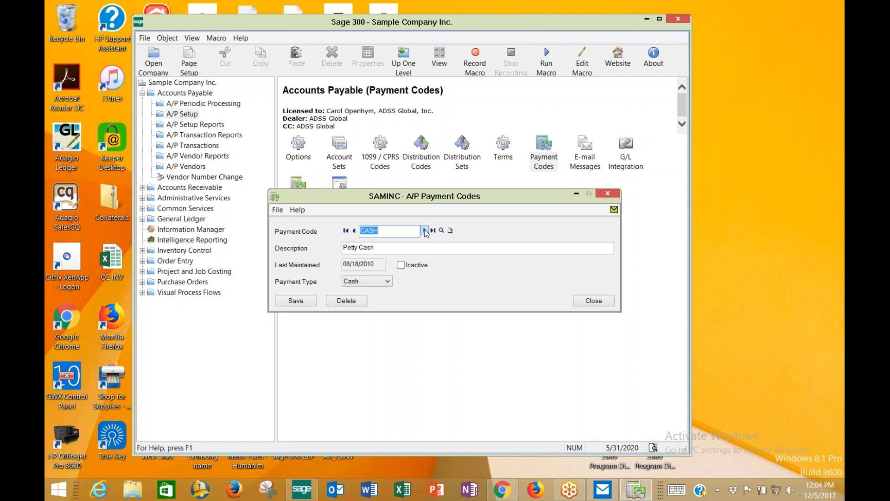
left_click(425, 230)
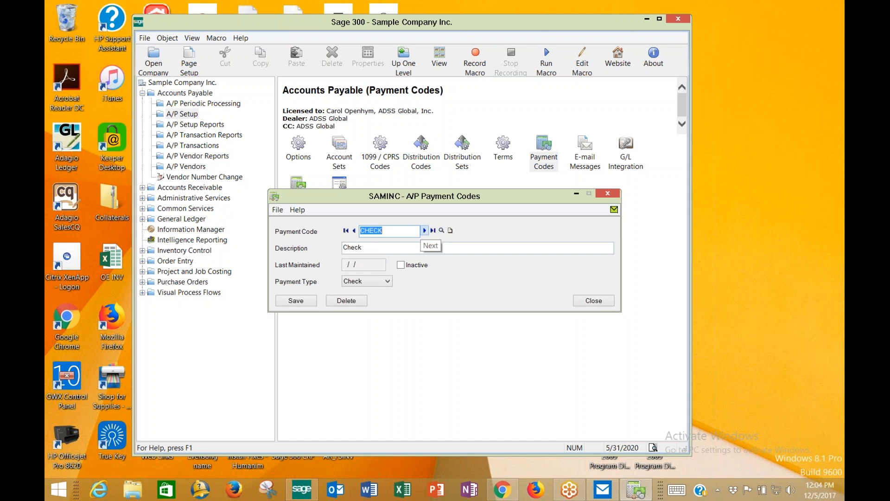
left_click(425, 230)
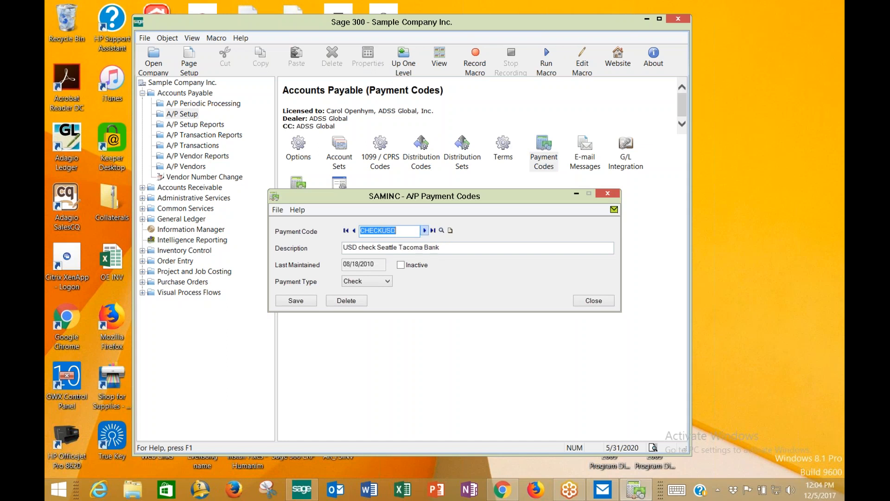
left_click(424, 230)
left_click(424, 230)
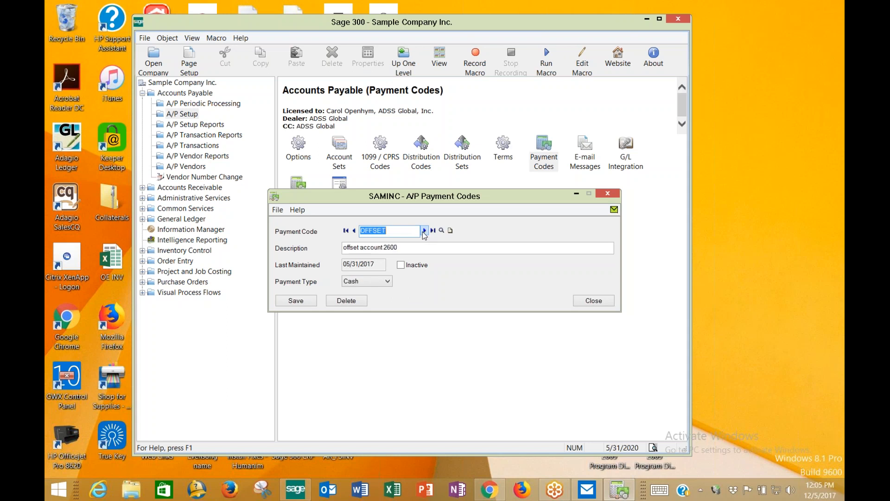
left_click(424, 231)
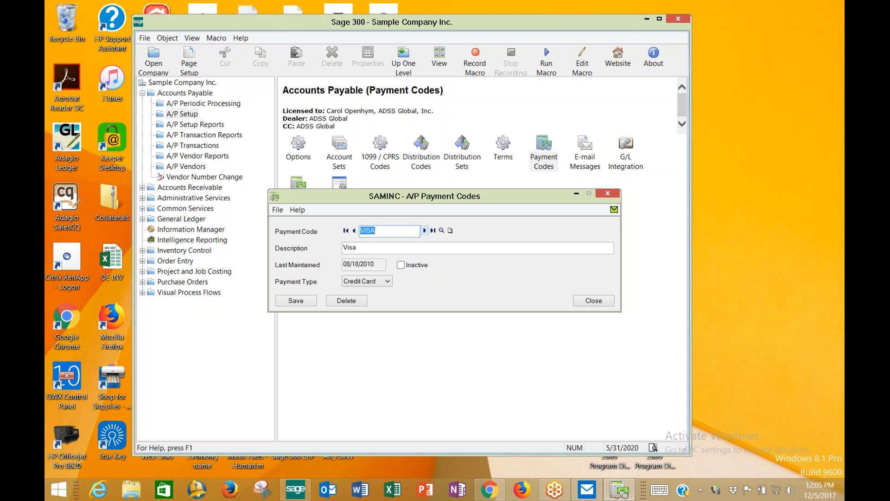
- Add a new payment code ONLINE with the description "Online" and payment type Cash
left_click(450, 231)
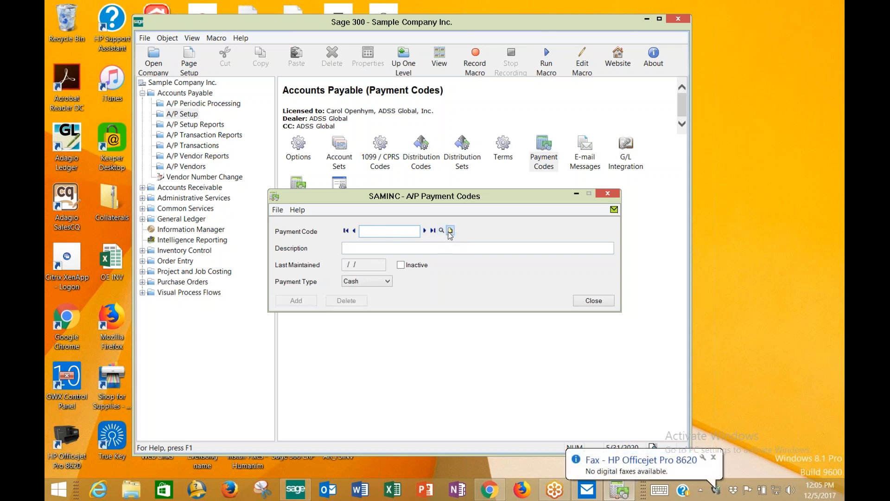
type("ONLINE")
key("Tab")
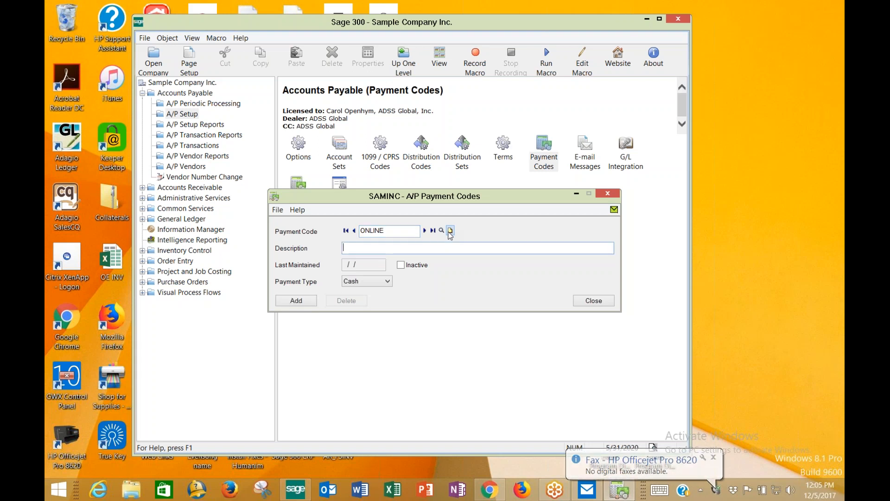
type("Online")
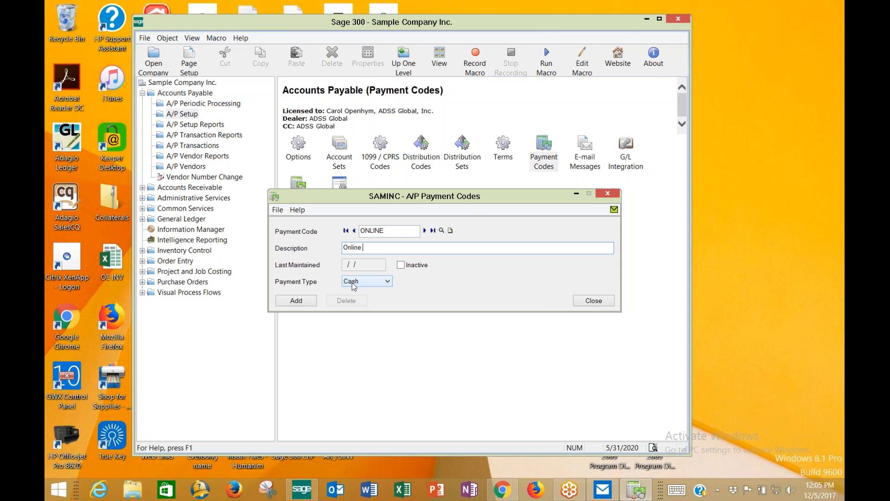
left_click(299, 304)
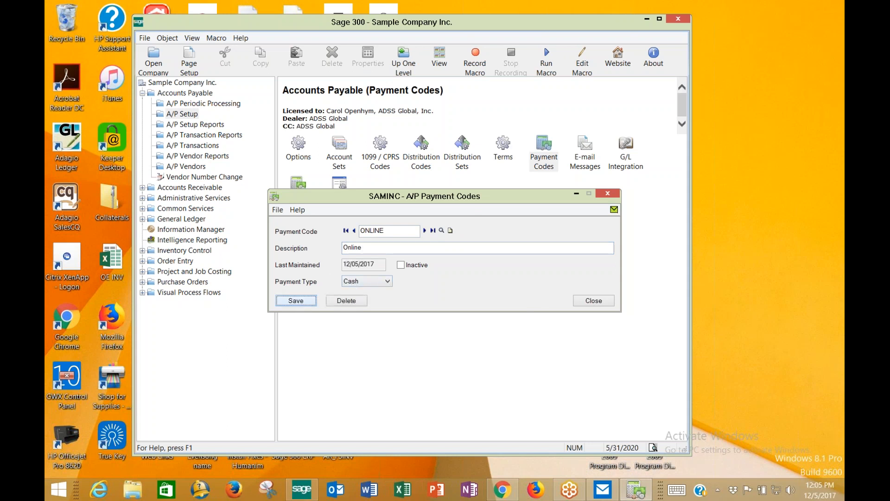
- Add a payment code ACH with the description "ACH" and payment type Cash, and close the A/P Payment Codes
type("ACH")
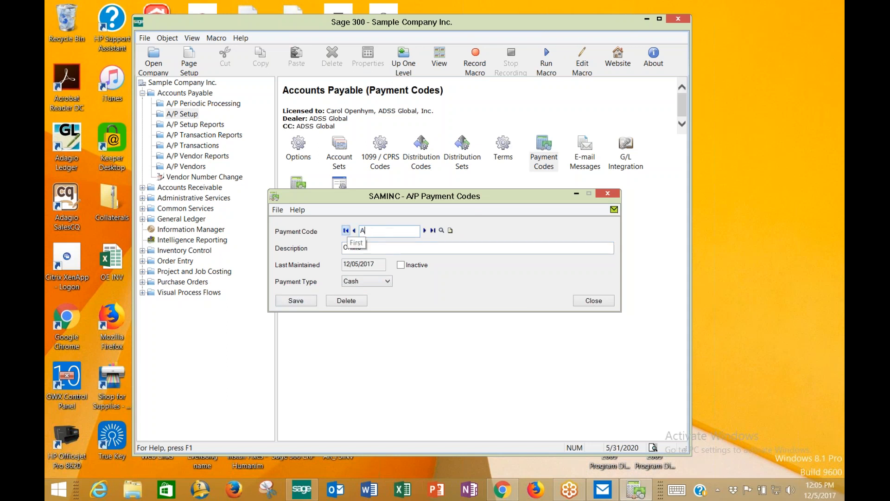
key("Tab")
type("ACH")
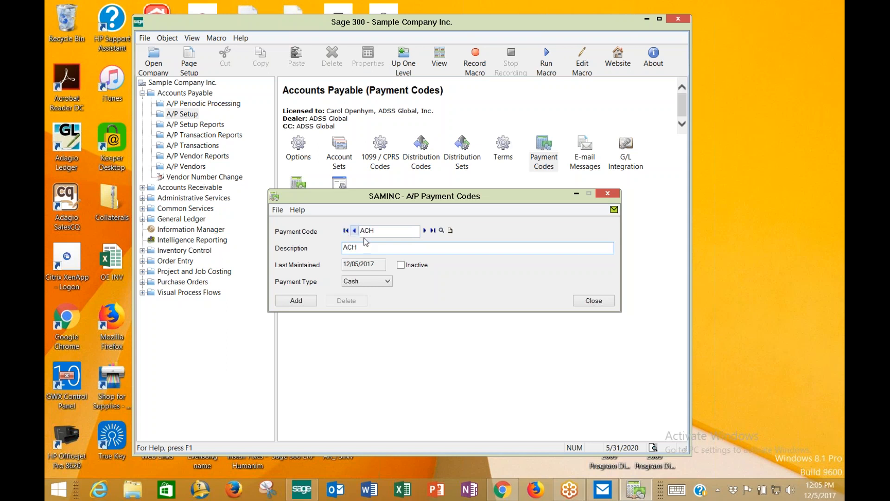
left_click(305, 302)
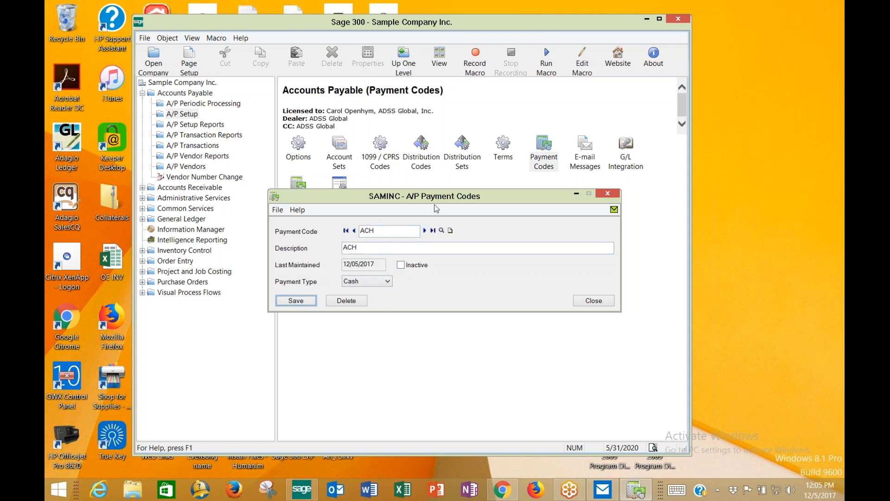
left_click(589, 302)
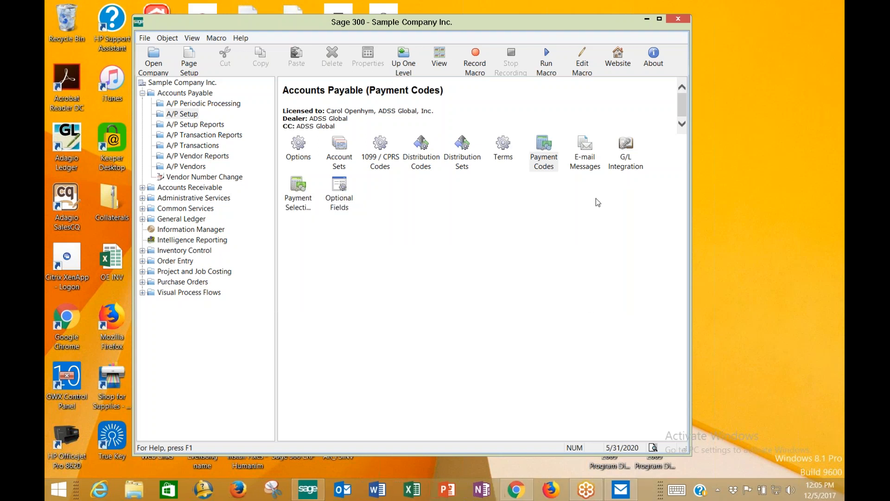
- Open the A/P E-mail Messages, review the DEFAULT holiday message's subject and body, and close it
double_click(586, 153)
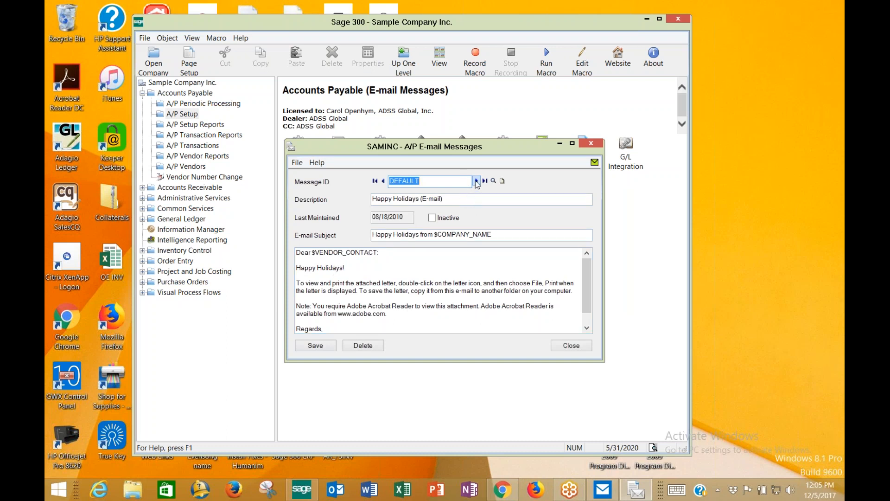
left_click(567, 348)
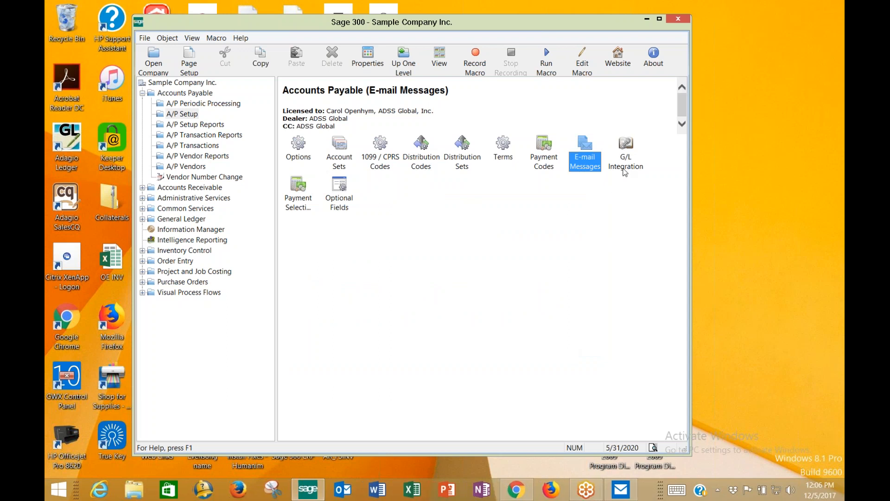
- In A/P G/L Integration, set G/L transactions to be created During Posting by Creating a New Batch
double_click(624, 172)
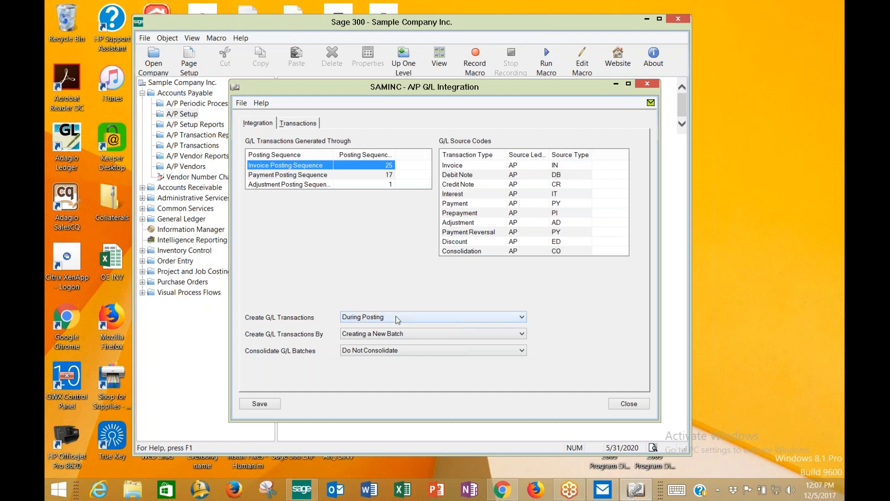
left_click(357, 318)
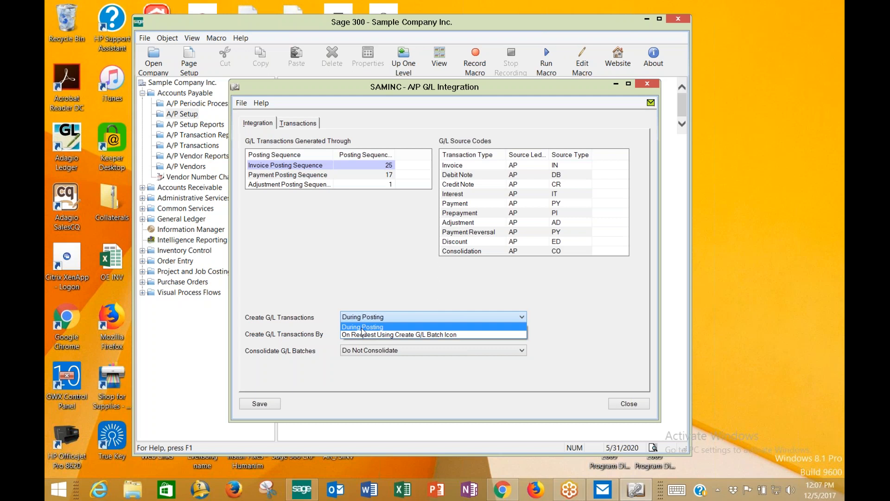
left_click(362, 327)
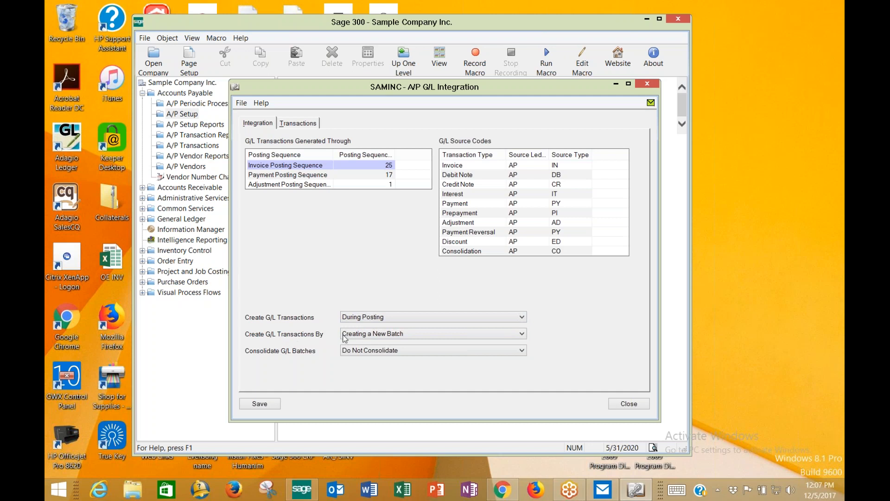
left_click(367, 334)
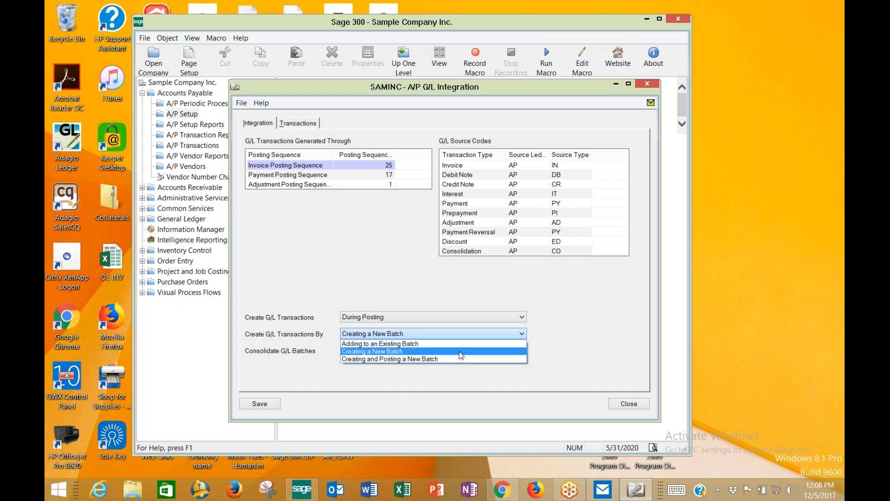
left_click(459, 352)
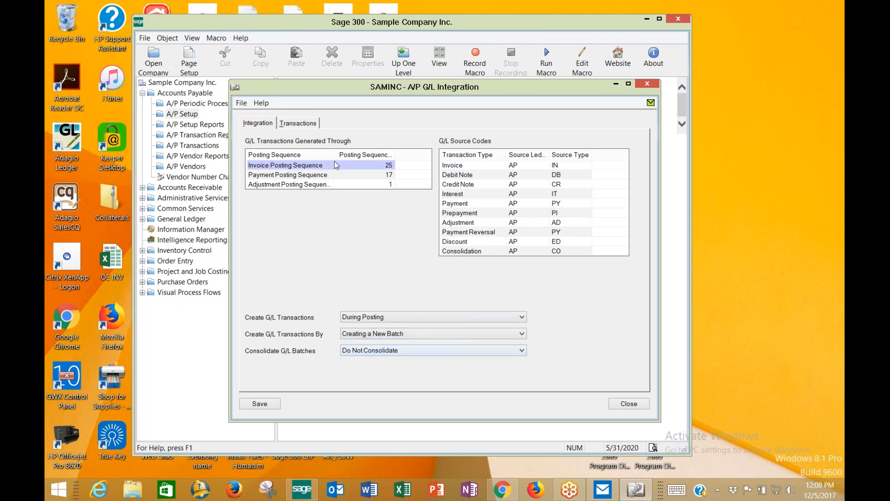
- Show the G/L Integration transaction mappings in a maximized window and widen the entry description, reference, detail description and comment columns
left_click(307, 124)
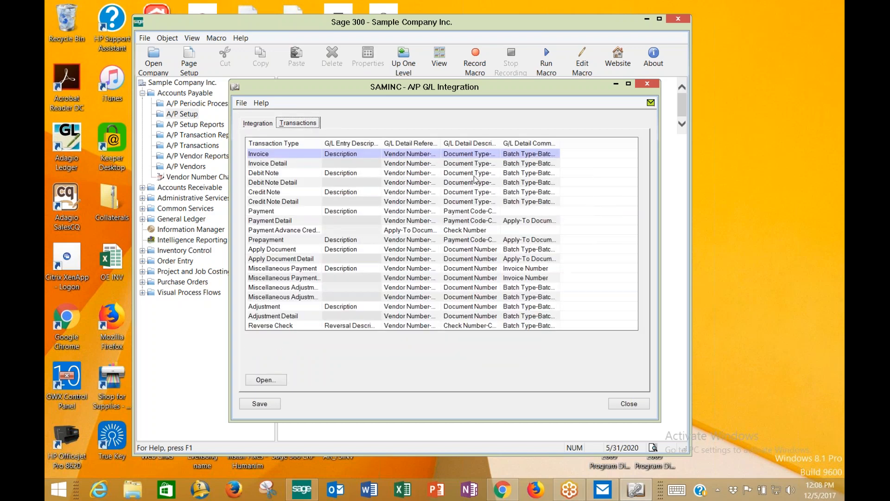
left_click(629, 84)
left_click_drag(193, 60, 217, 60)
left_click_drag(278, 61, 328, 61)
left_click_drag(387, 60, 454, 62)
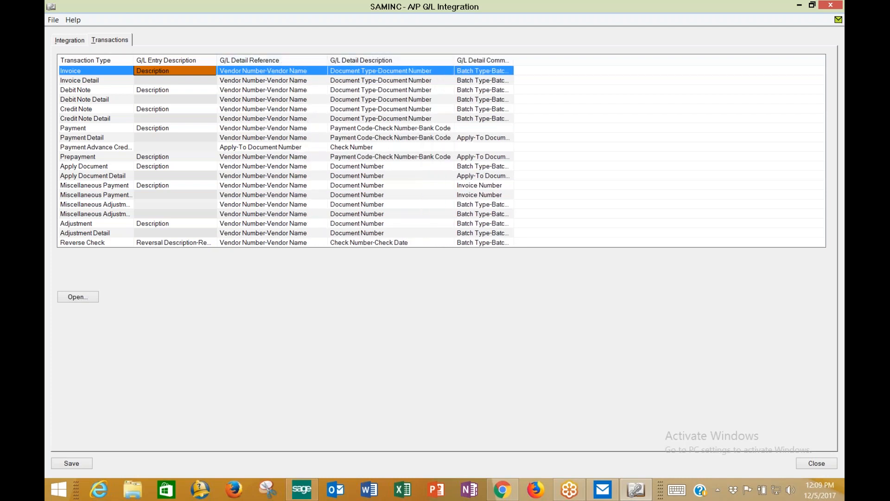
left_click_drag(513, 61, 585, 61)
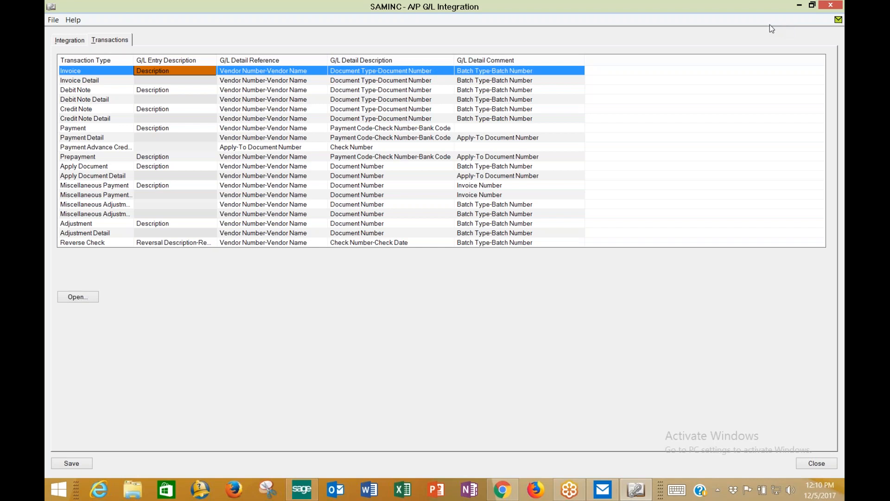
- Save the G/L Integration settings and close the A/P G/L Integration
left_click(787, 32)
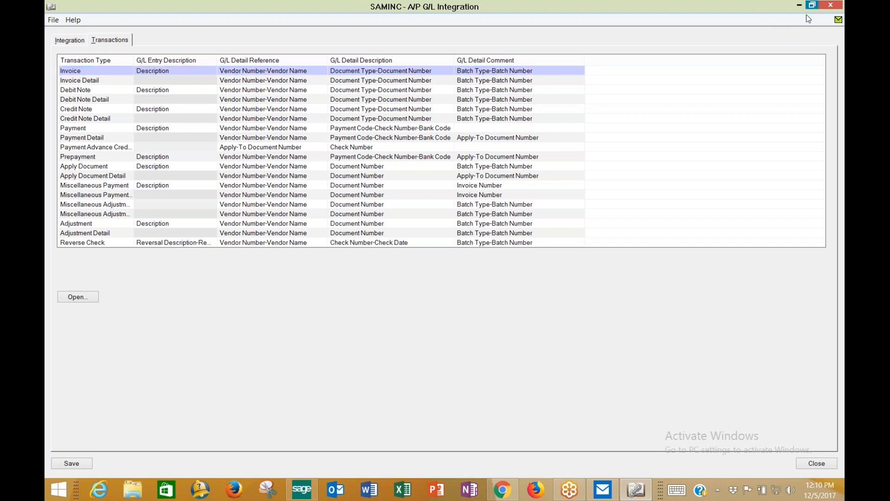
left_click(694, 59)
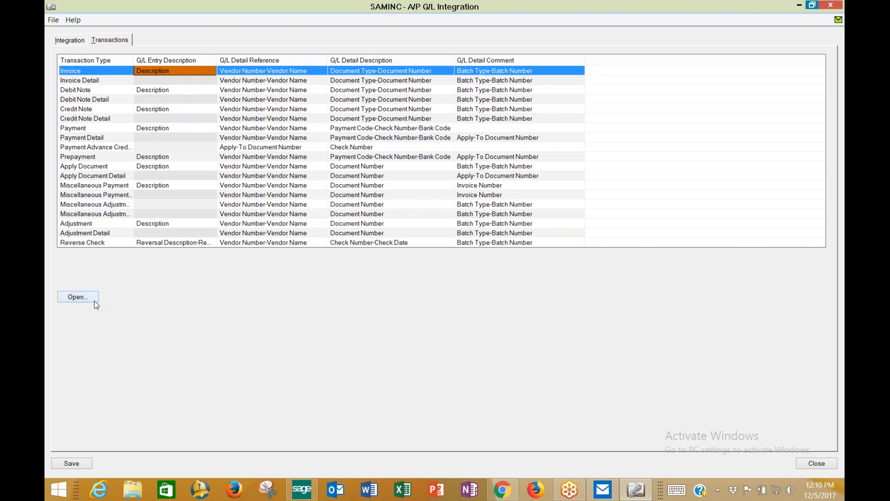
left_click(60, 466)
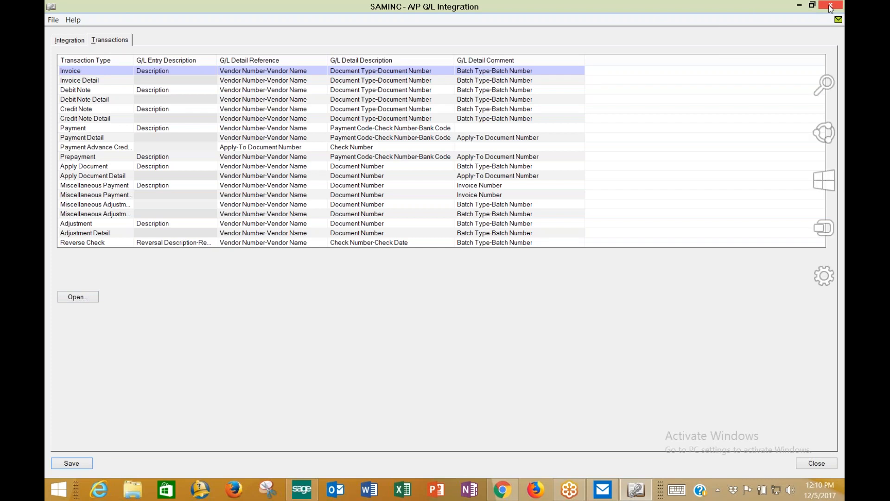
left_click(829, 6)
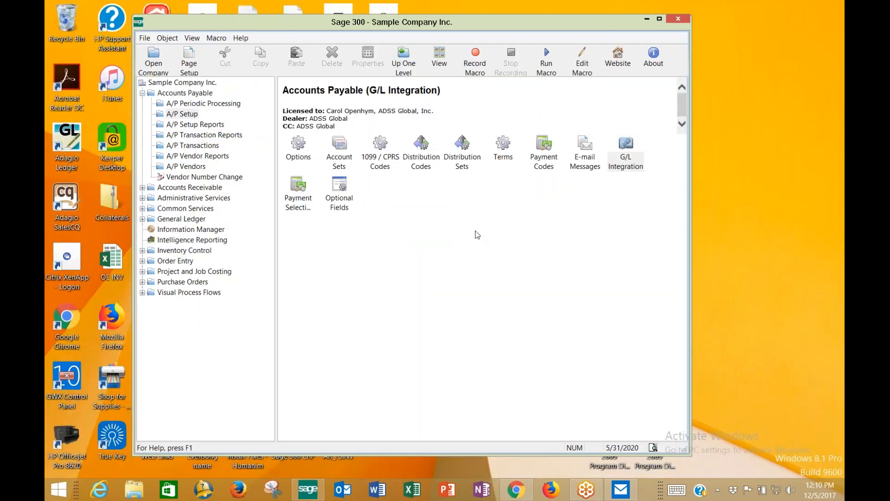
- Open the A/P Payment Selection Codes and examine the bank and apply method of selection code ALL
left_click(304, 205)
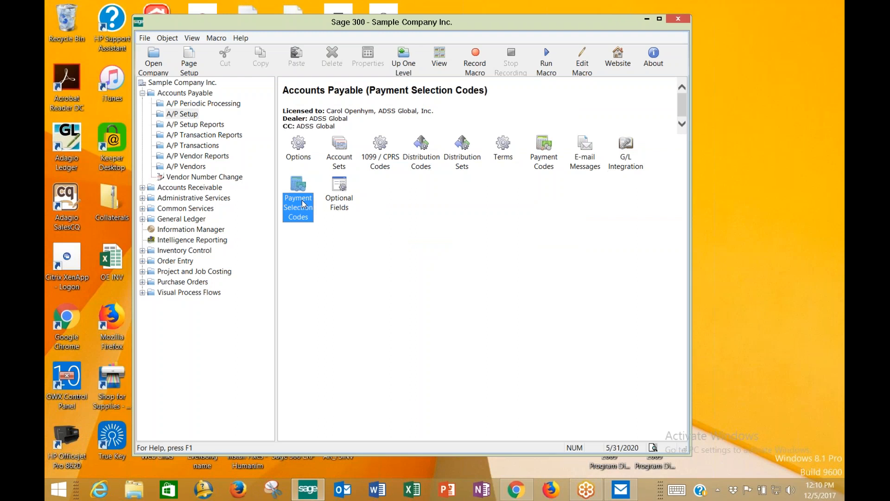
double_click(305, 206)
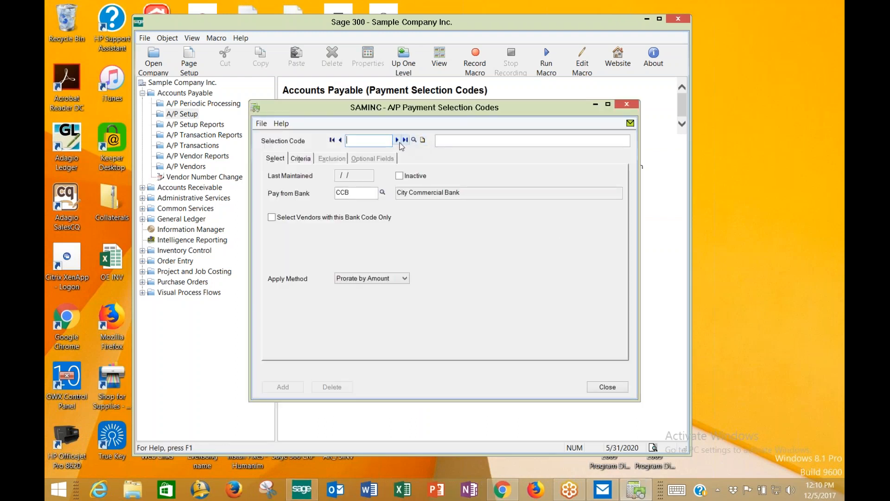
left_click(398, 140)
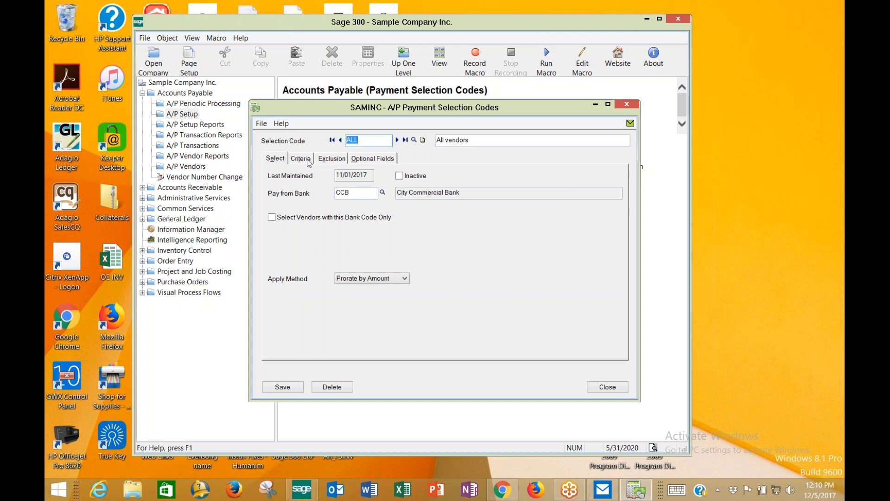
left_click(346, 192)
double_click(346, 192)
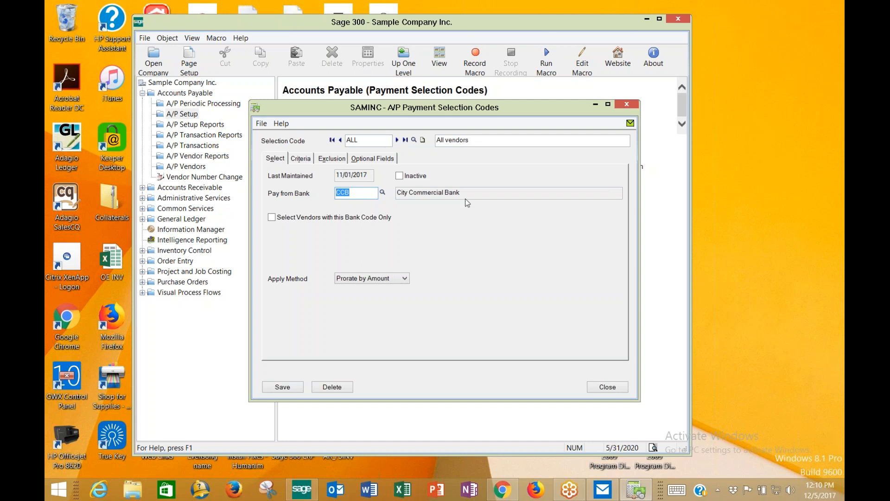
- Review selection code ALL's document and vendor range criteria and its vendor exclusion list
left_click(294, 160)
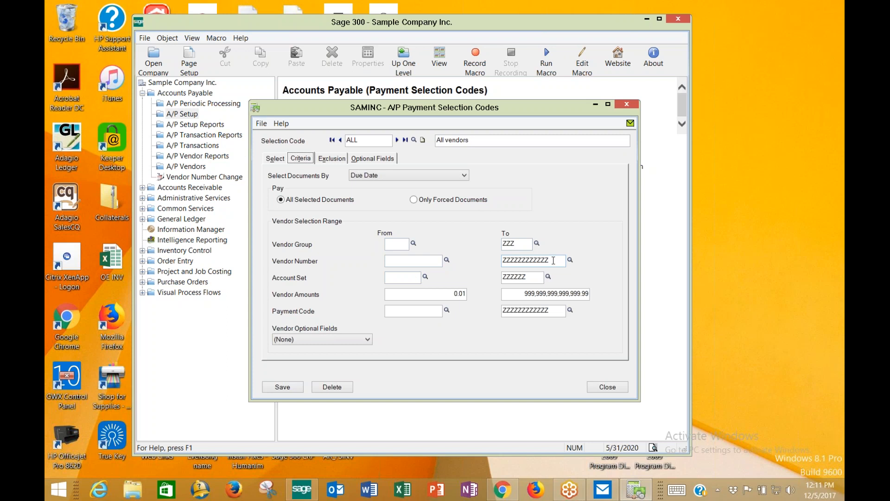
left_click(420, 261)
left_click(515, 243)
left_click(412, 262)
left_click(328, 160)
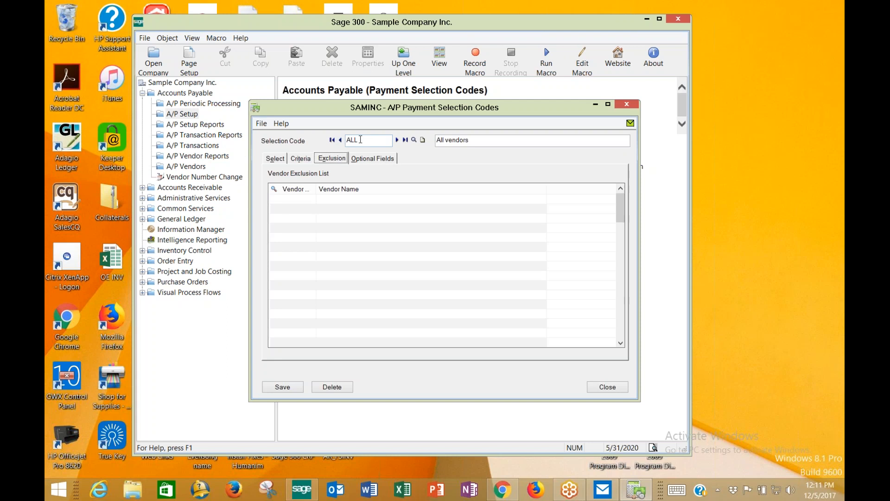
- Bring up selection code ALLVEN and review its bank settings, criteria and vendor exclusion list
left_click(283, 160)
left_click(397, 139)
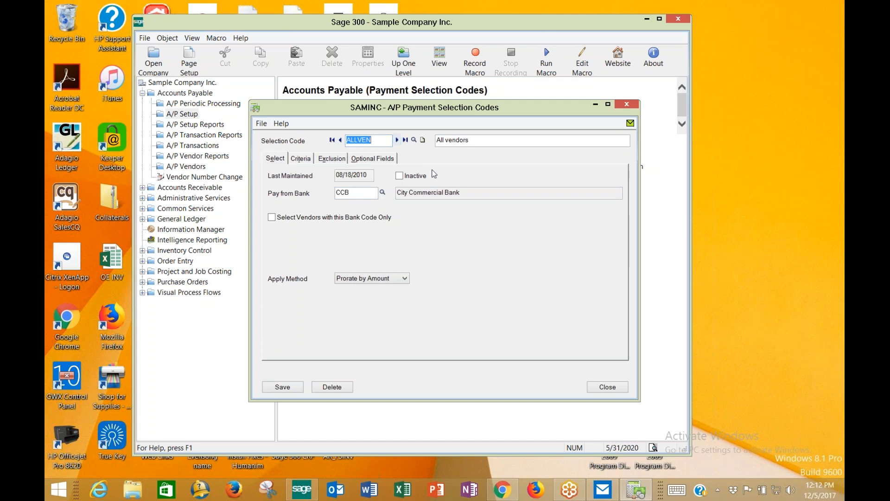
left_click(301, 160)
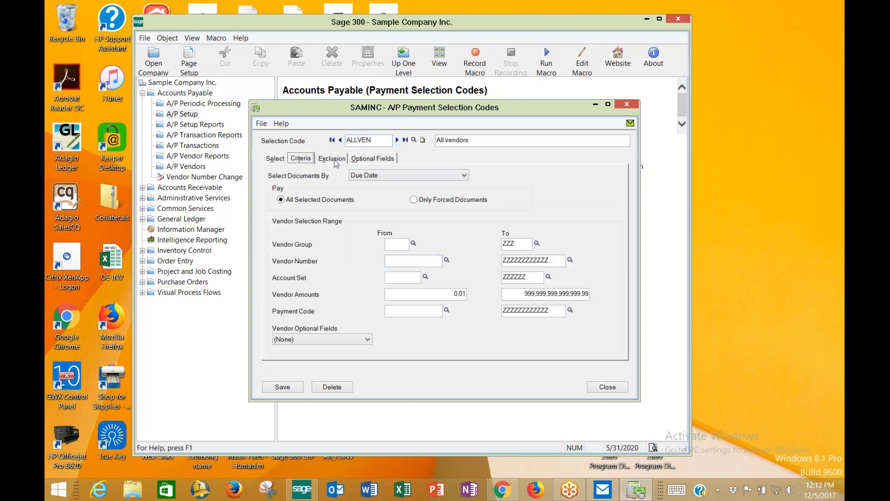
left_click(335, 159)
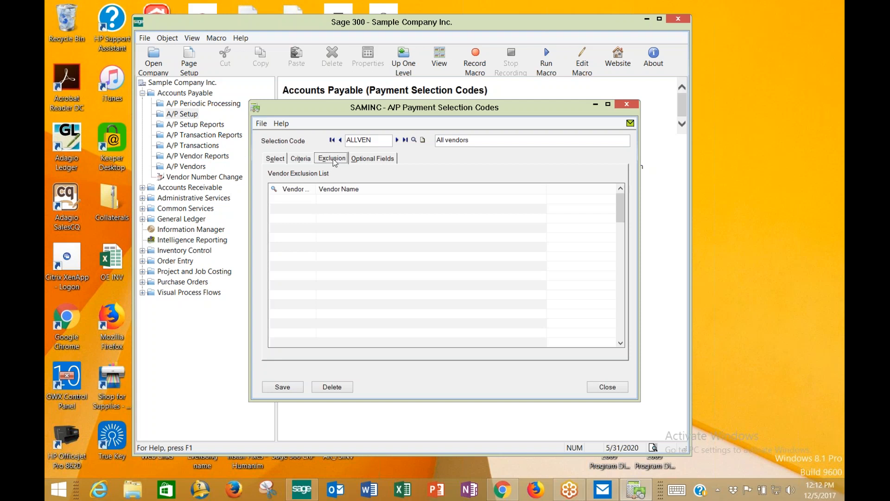
- Review the excluded vendors and criteria of selection code INVCKS, advance past it, and close the A/P Payment Selection Codes
left_click(397, 140)
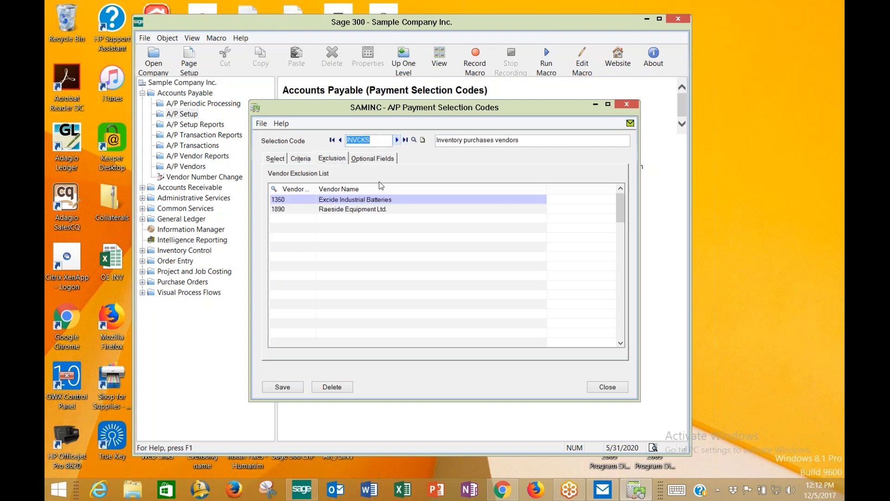
left_click(300, 158)
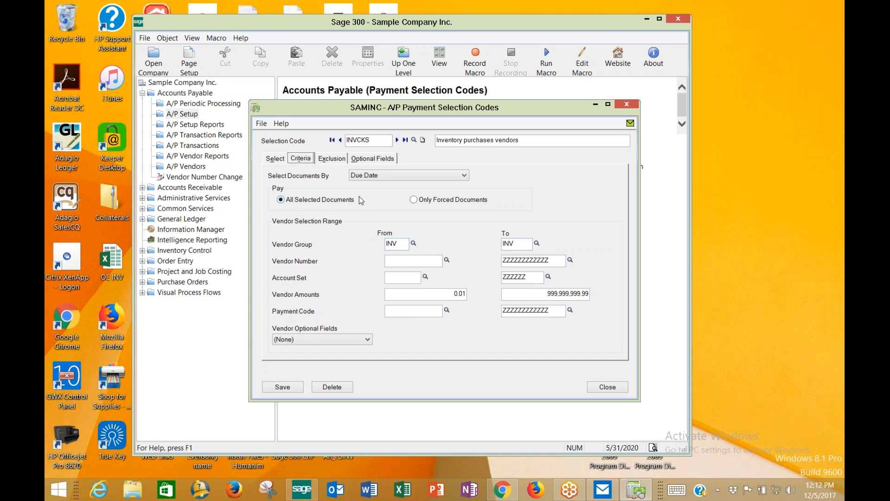
left_click(396, 142)
left_click(607, 387)
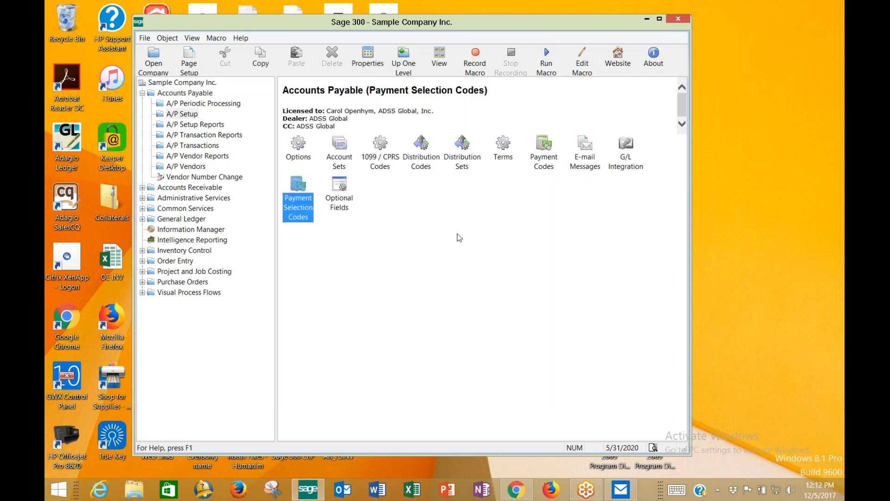
- Open the A/P Optional Fields for vendors and vendor groups, examine the VENDORCLASS field, and close the window
left_click(338, 205)
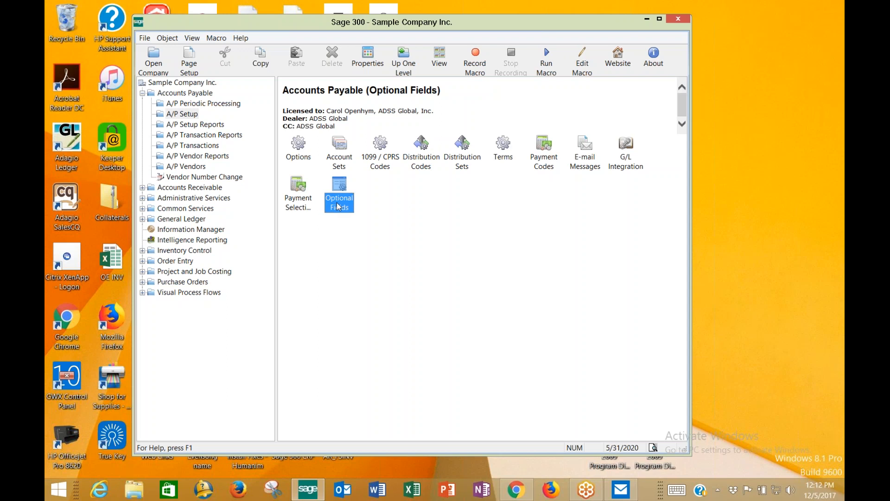
double_click(338, 206)
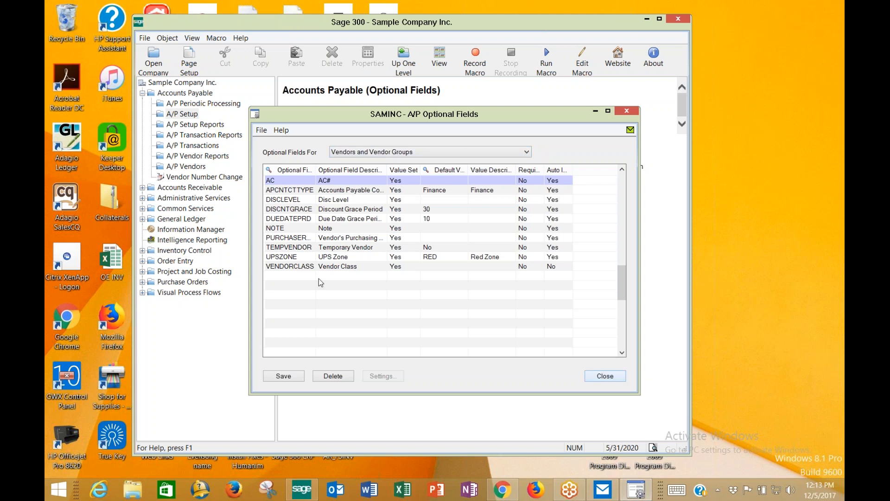
left_click(305, 268)
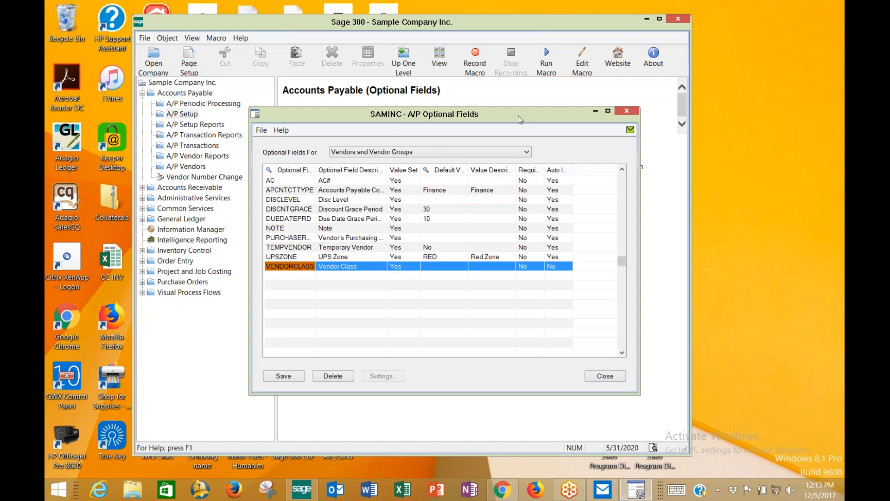
left_click(627, 111)
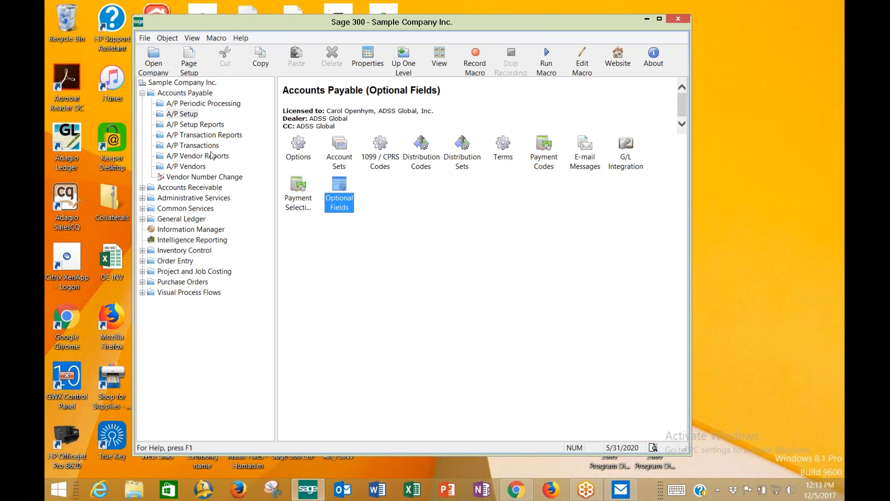
- Open the A/P Vendor Groups and browse groups ASC, INV and MIS with their account sets, terms, banks and payment codes
left_click(202, 168)
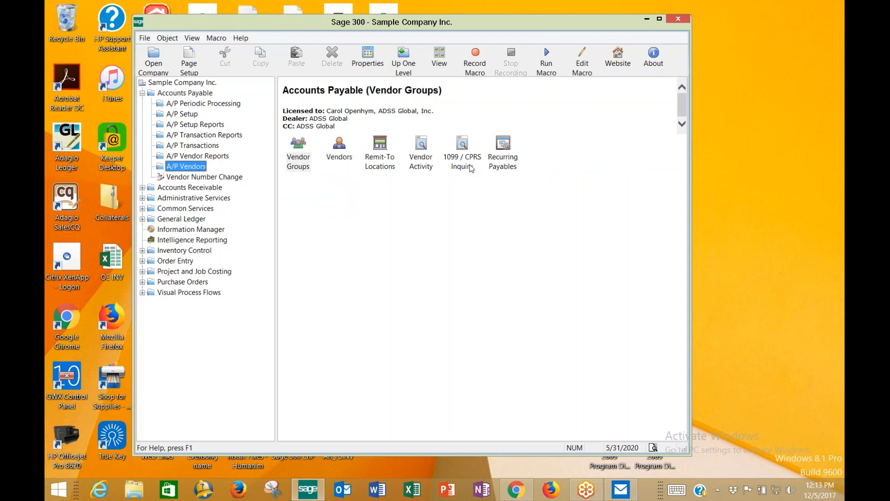
double_click(310, 165)
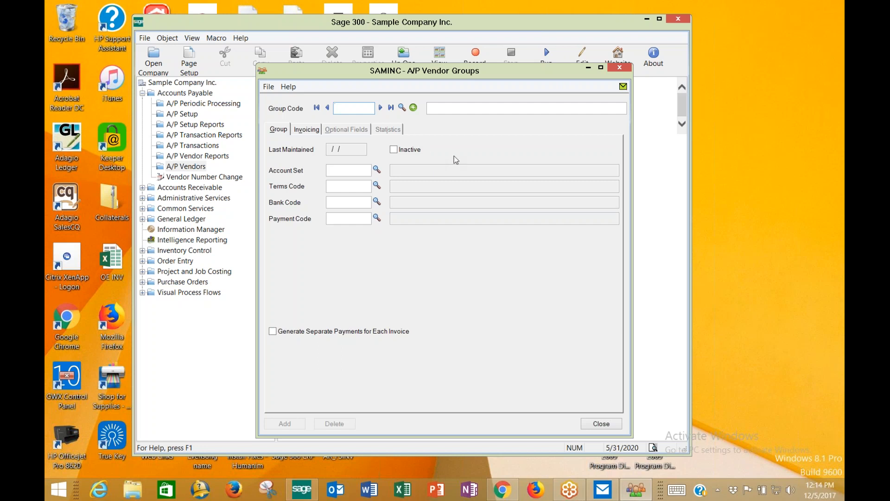
left_click(380, 108)
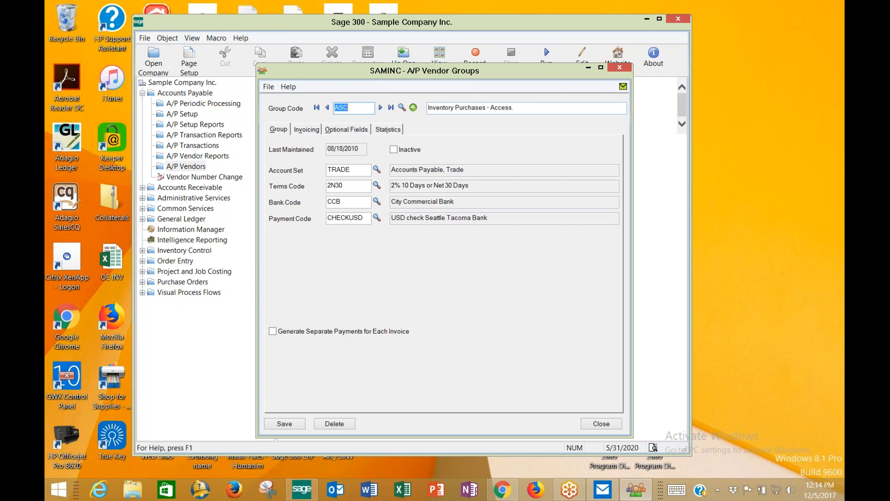
left_click(382, 107)
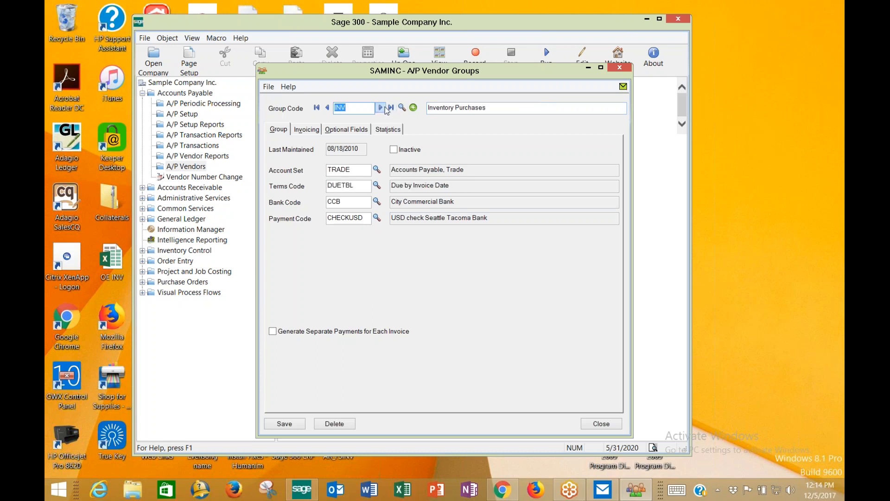
left_click(380, 108)
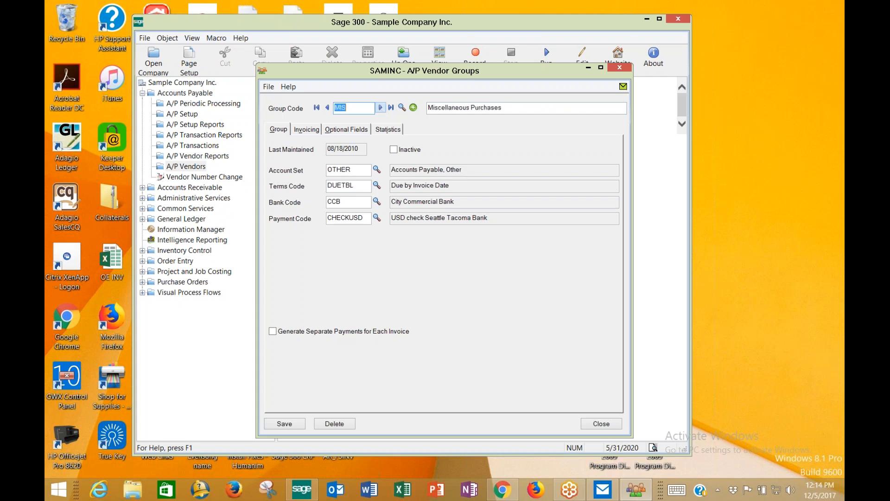
- Browse to vendor group SVC, return to group ASC, and review its terms code and payment code
left_click(380, 108)
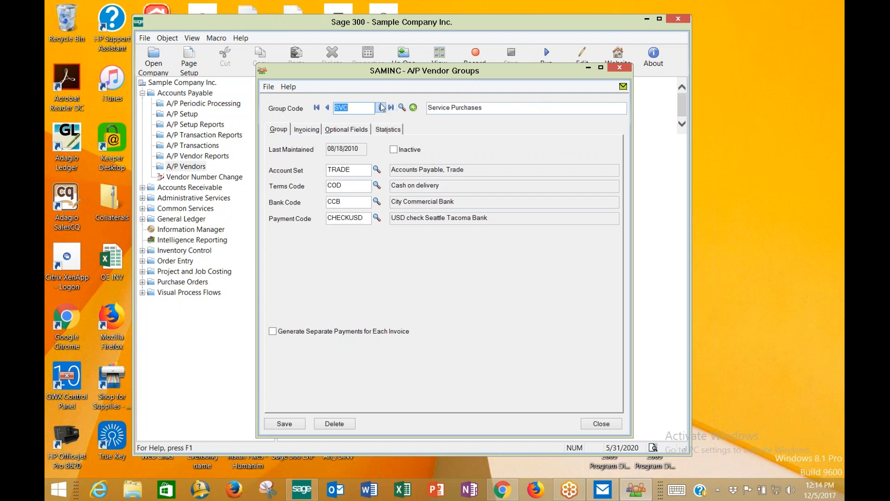
left_click(327, 108)
left_click(327, 109)
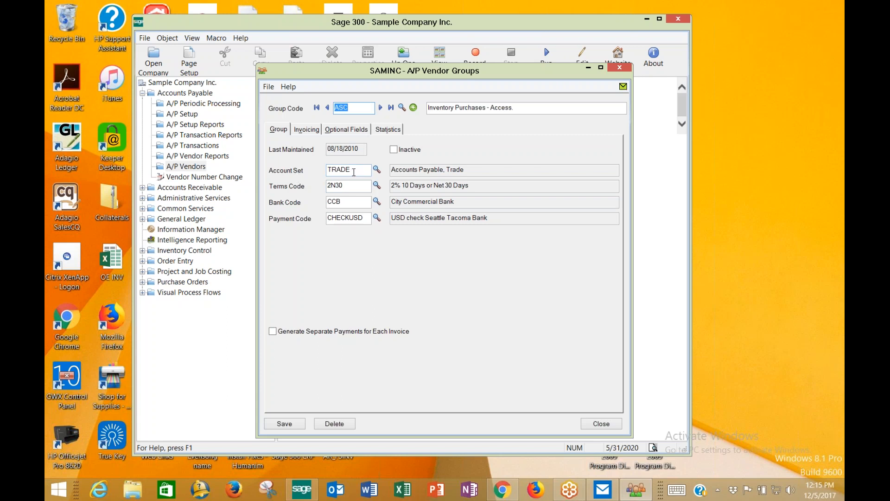
left_click(357, 186)
left_click(364, 218)
- Bring up the invoicing settings of group ASC and examine the Distribute By options, keeping Distribution Set
left_click(302, 131)
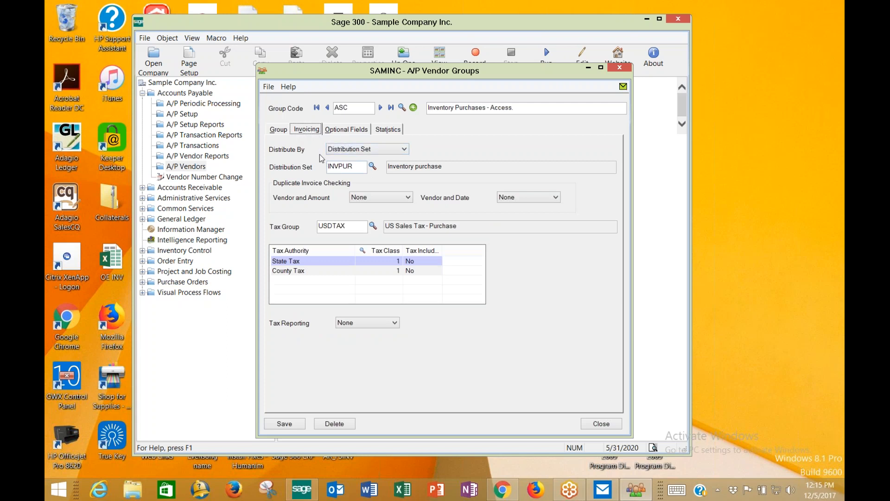
left_click(348, 150)
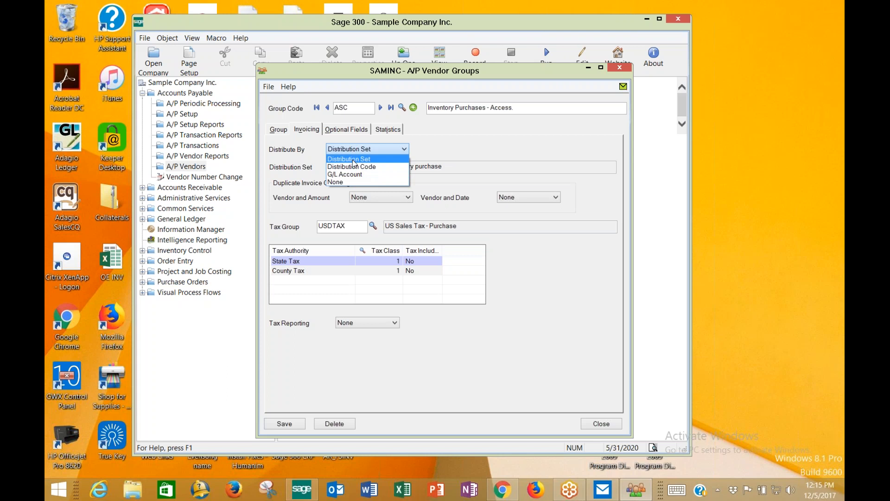
left_click(349, 158)
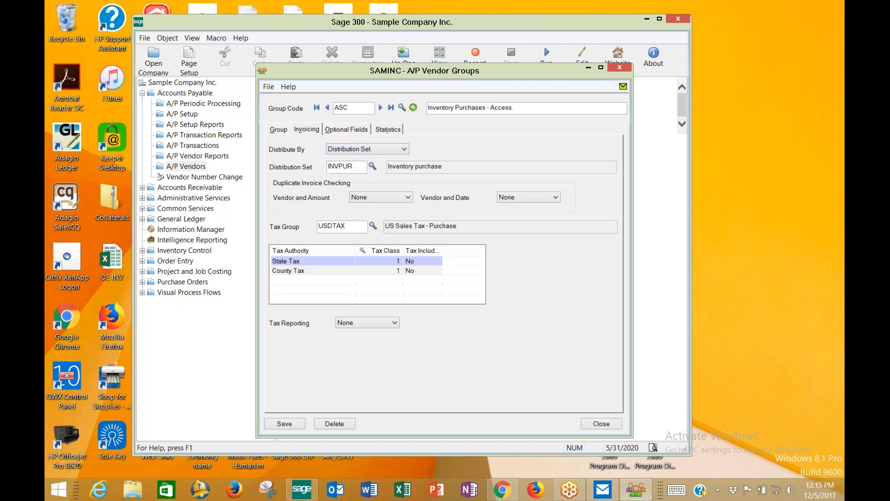
- Try Warning for the Vendor and Amount duplicate invoice check of group ASC, and set it back to None
left_click(388, 197)
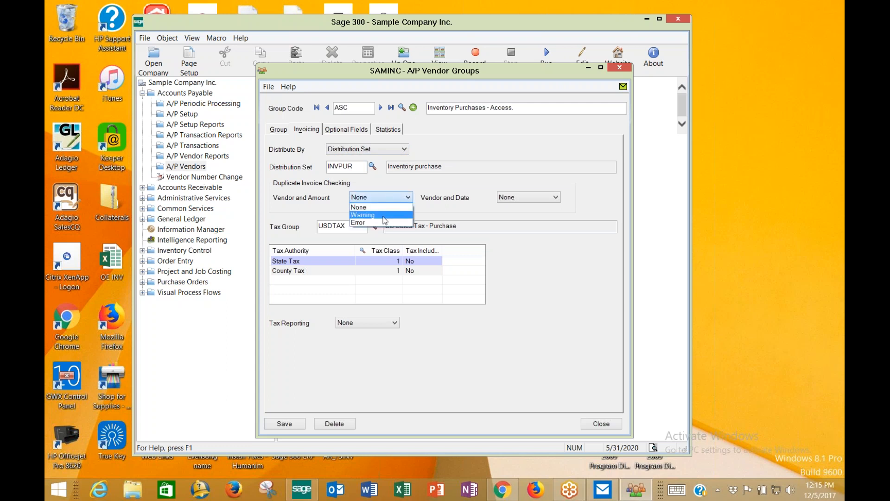
left_click(383, 216)
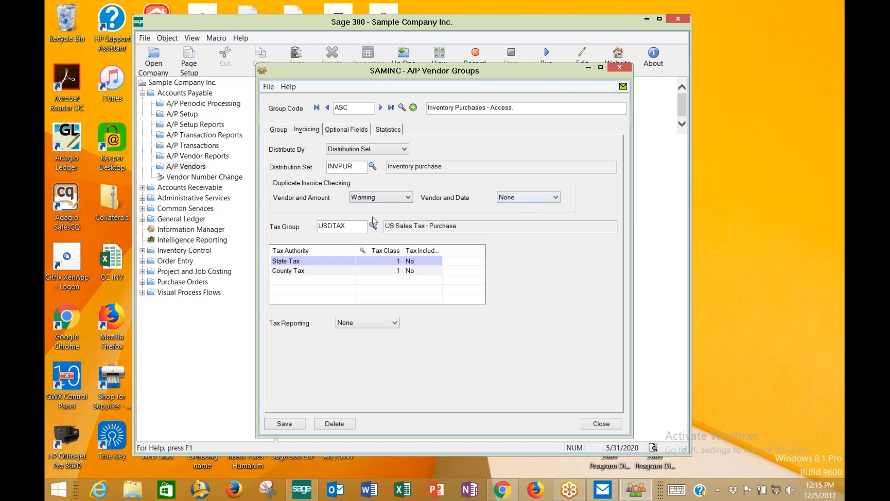
left_click(397, 201)
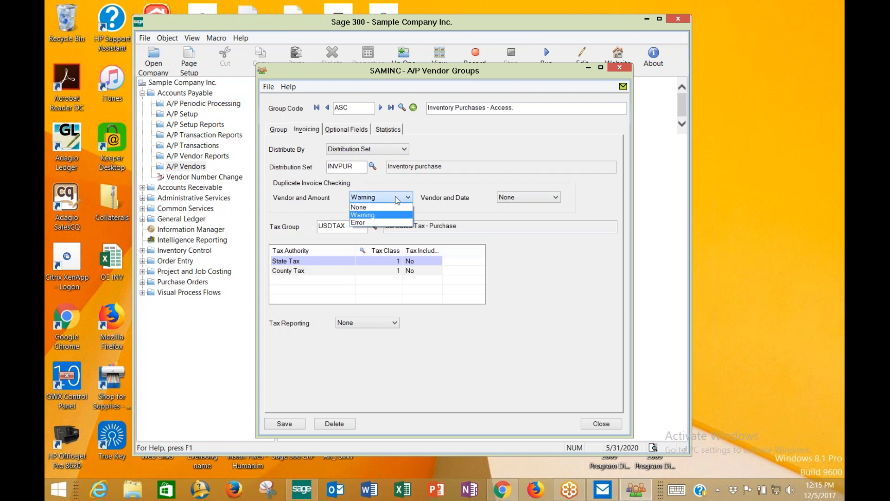
left_click(389, 207)
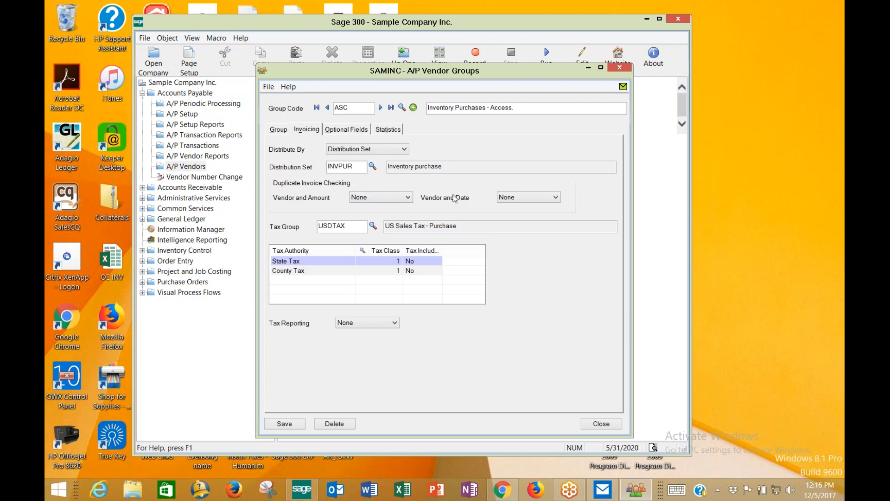
- Examine the Vendor and Date duplicate-checking options and the Tax Reporting options of group ASC, keeping None for both
left_click(524, 197)
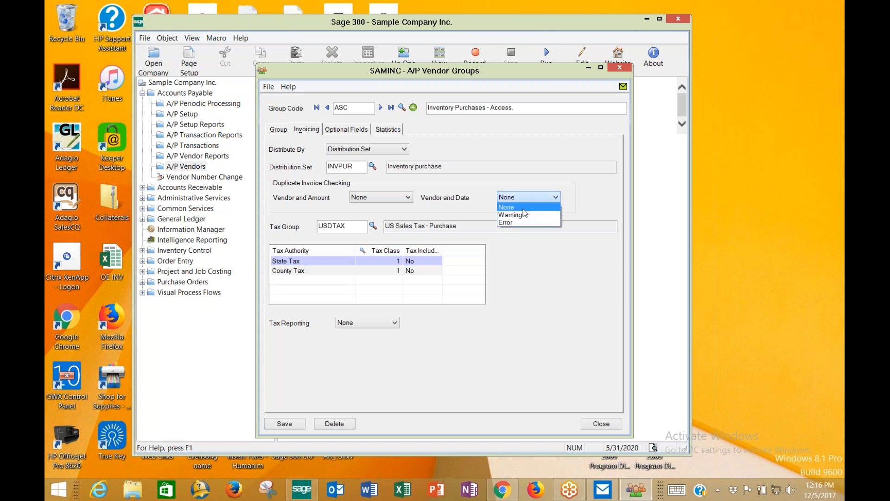
left_click(523, 209)
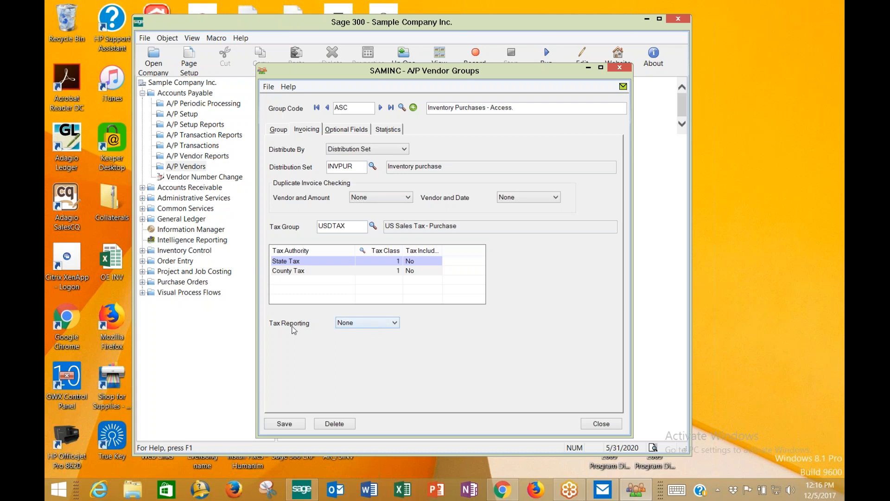
left_click(345, 323)
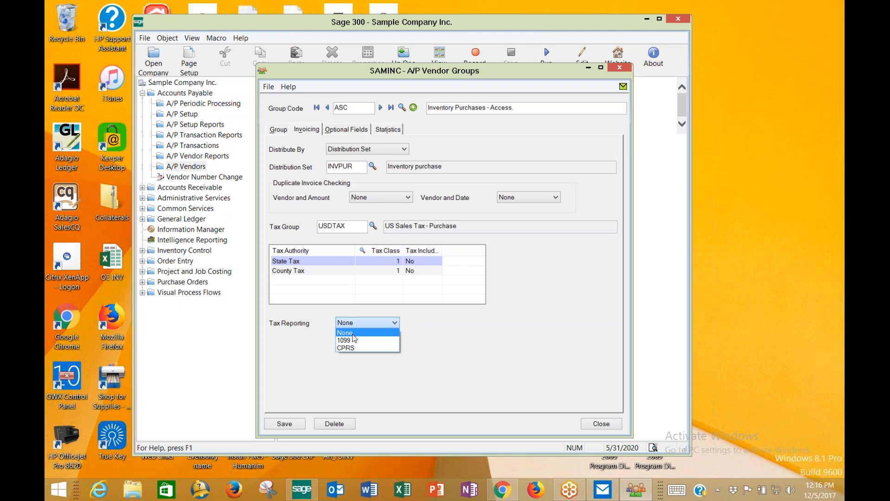
left_click(353, 334)
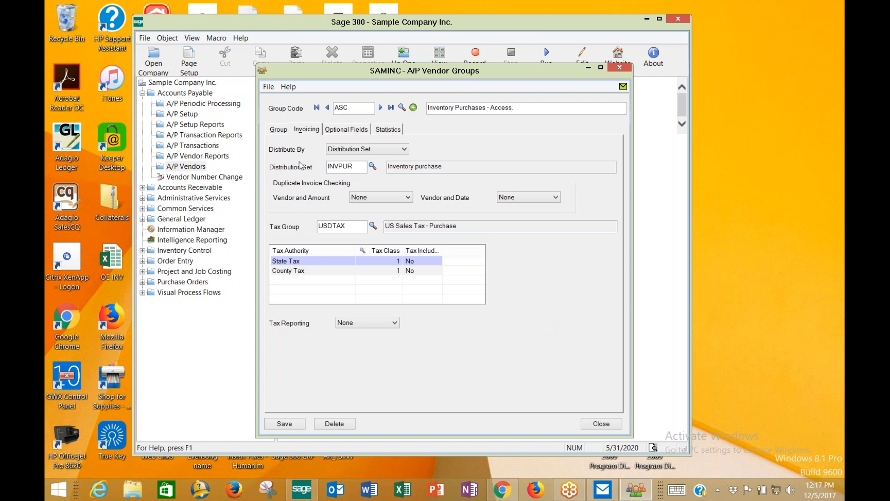
- Review the optional fields and the 2020 and 2019 year statistics of group ASC, and close the A/P Vendor Groups
left_click(361, 129)
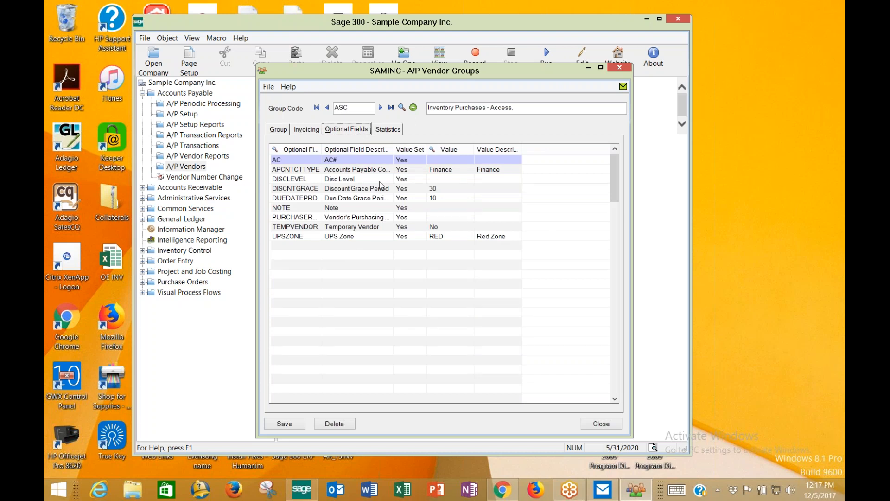
left_click(389, 131)
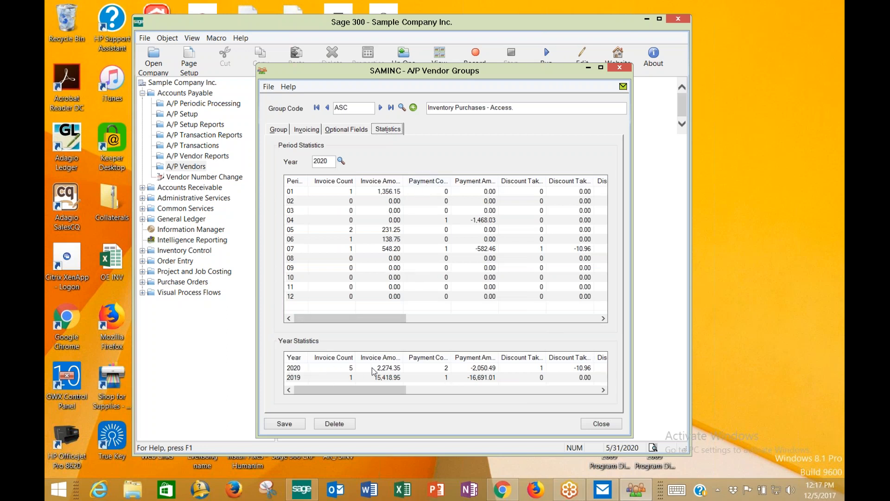
left_click(399, 370)
left_click(398, 377)
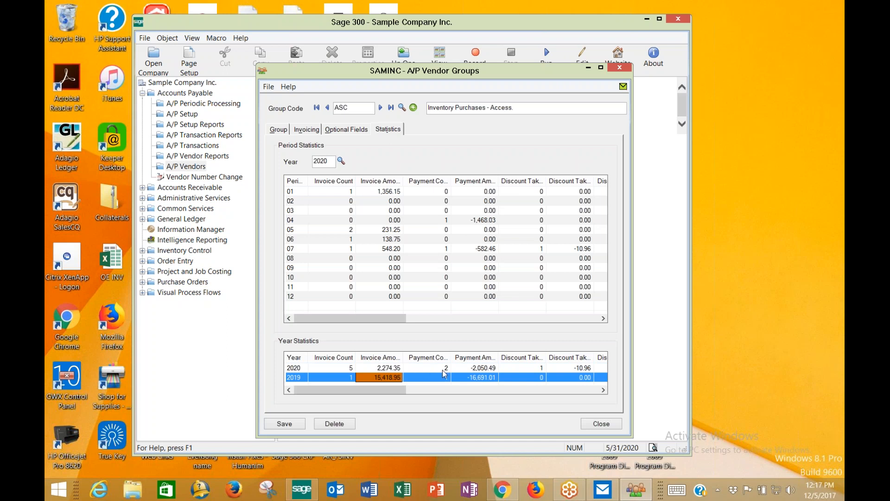
left_click(389, 368)
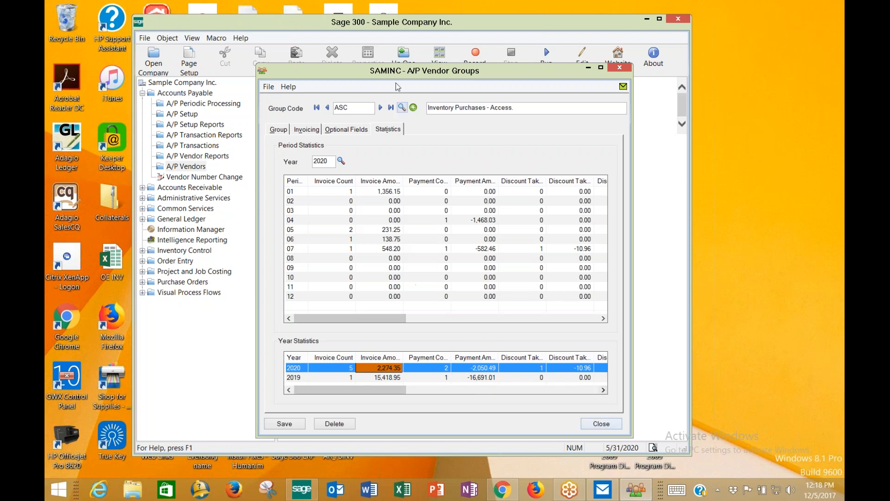
left_click(599, 428)
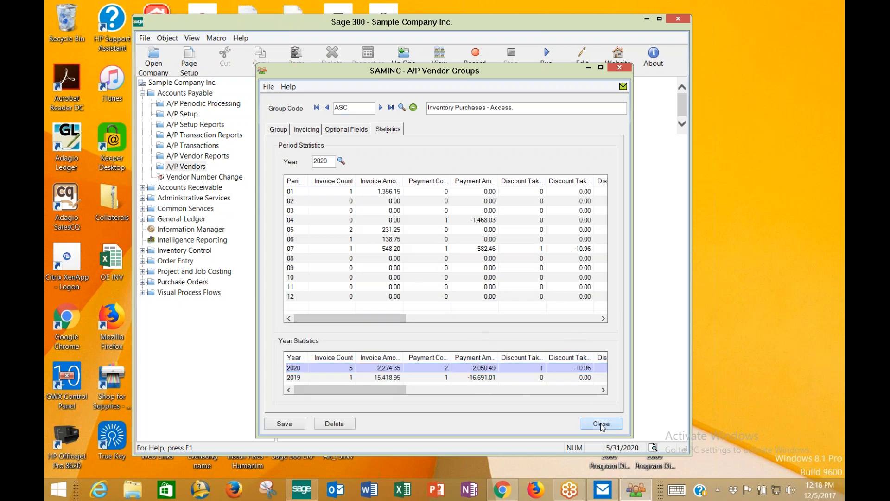
left_click(421, 286)
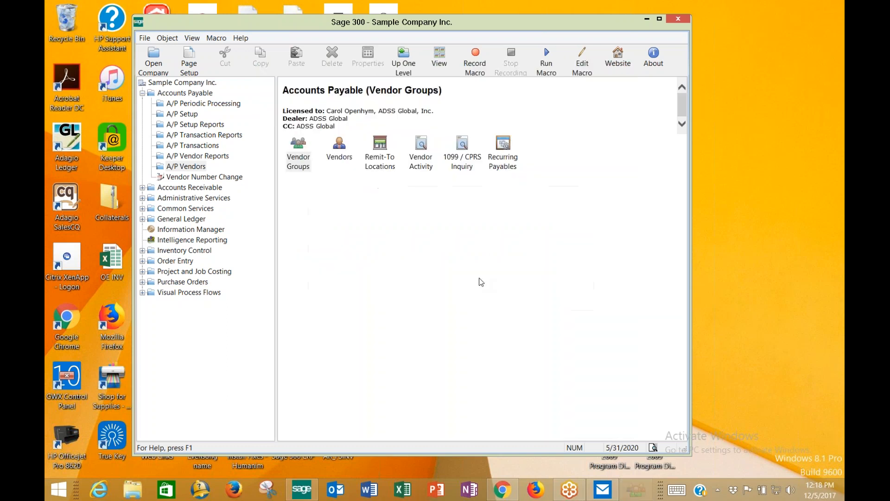
- Open the A/P Vendors and bring up the record of Chloride Systems, moving the window slightly higher
double_click(338, 153)
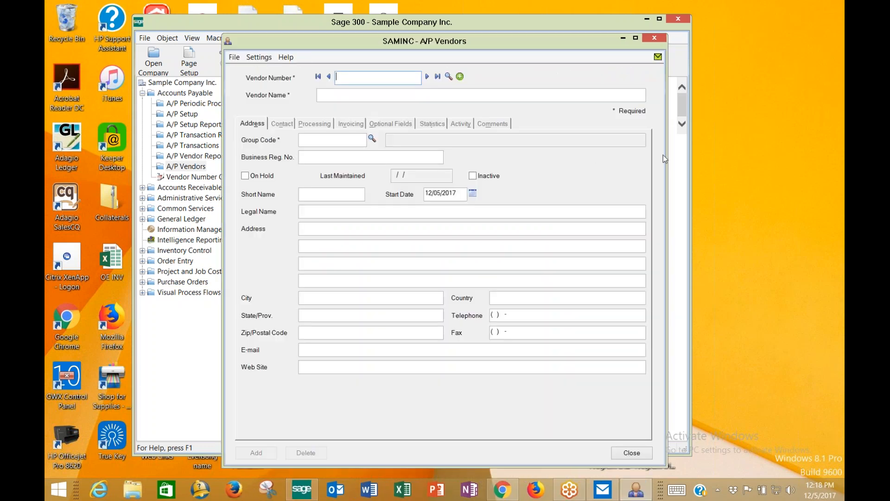
left_click(427, 76)
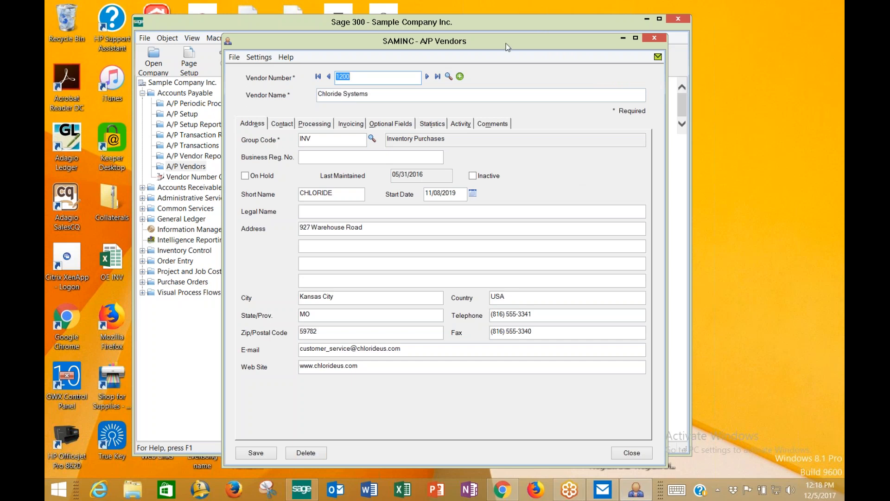
left_click_drag(506, 44, 502, 31)
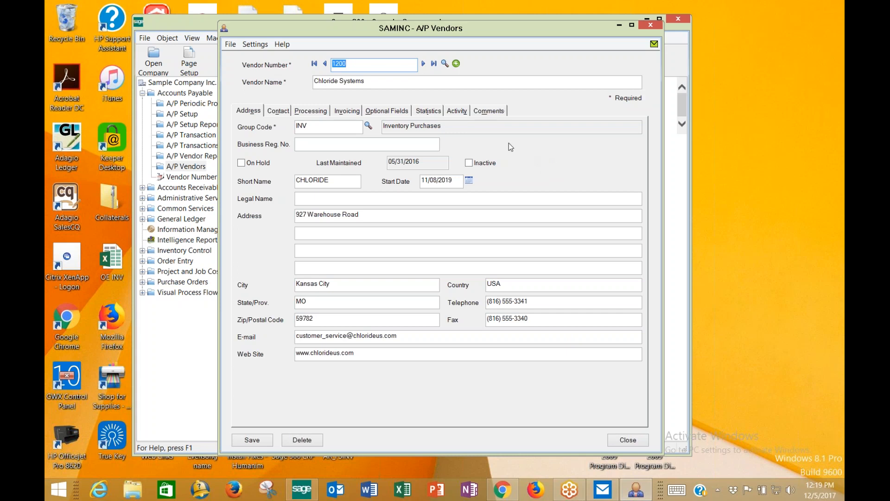
- Review the vendor name, group code, short name, legal name, address lines and contact details of Chloride Systems
left_click(371, 85)
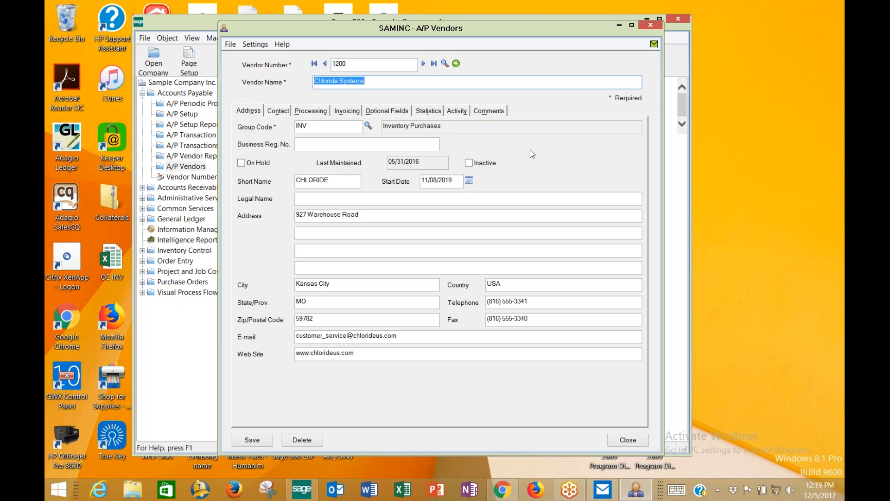
left_click(326, 126)
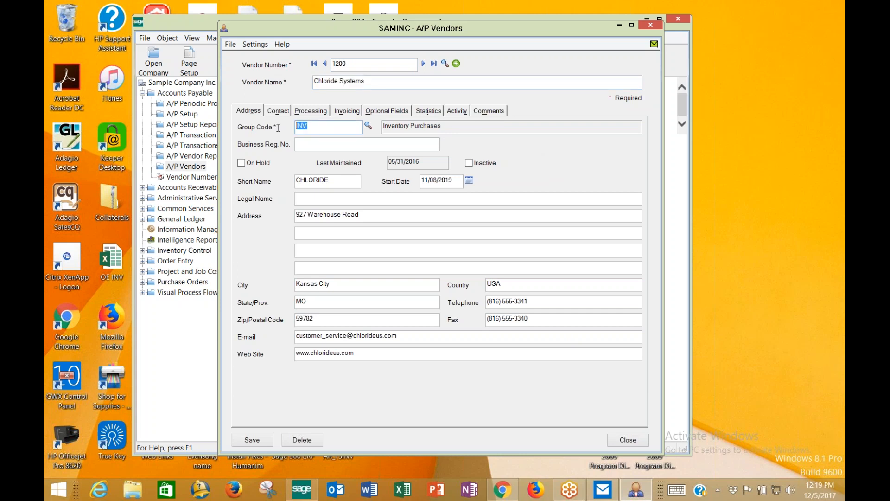
key("Tab")
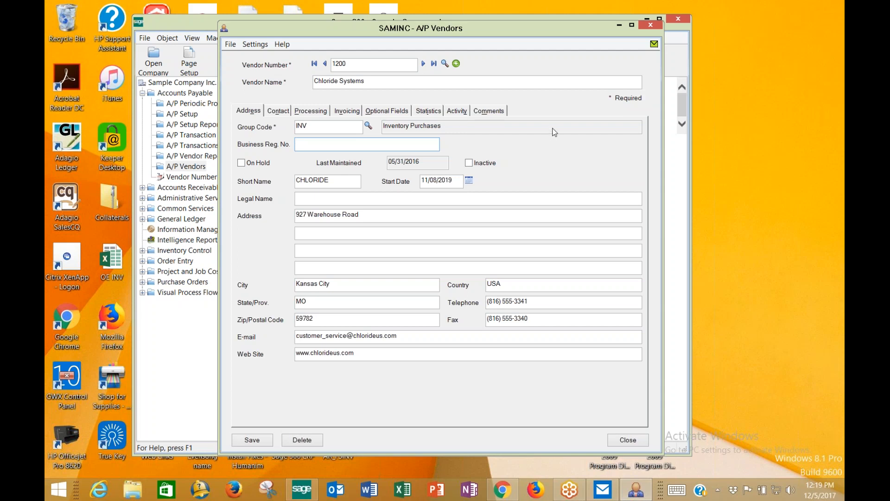
left_click_drag(332, 180, 264, 181)
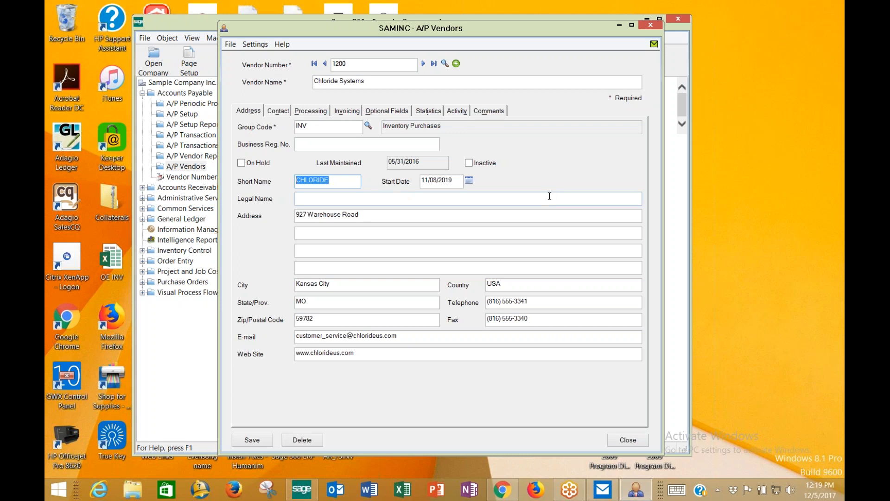
left_click(304, 199)
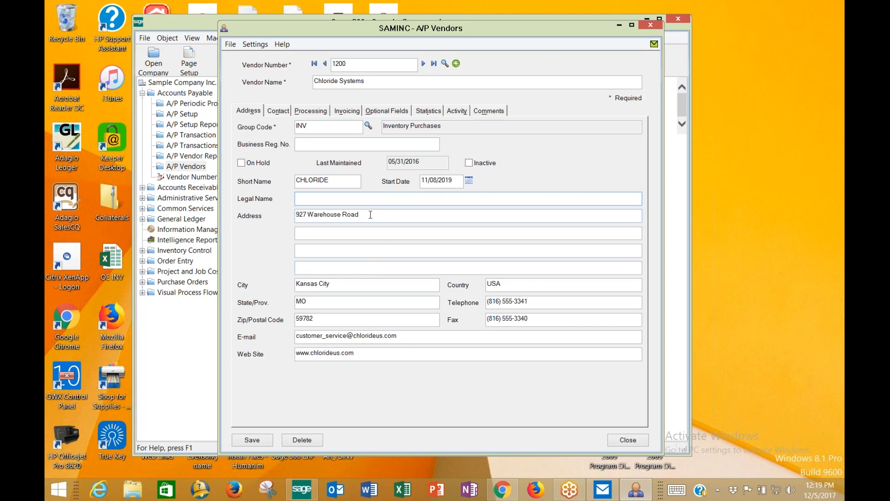
left_click(361, 235)
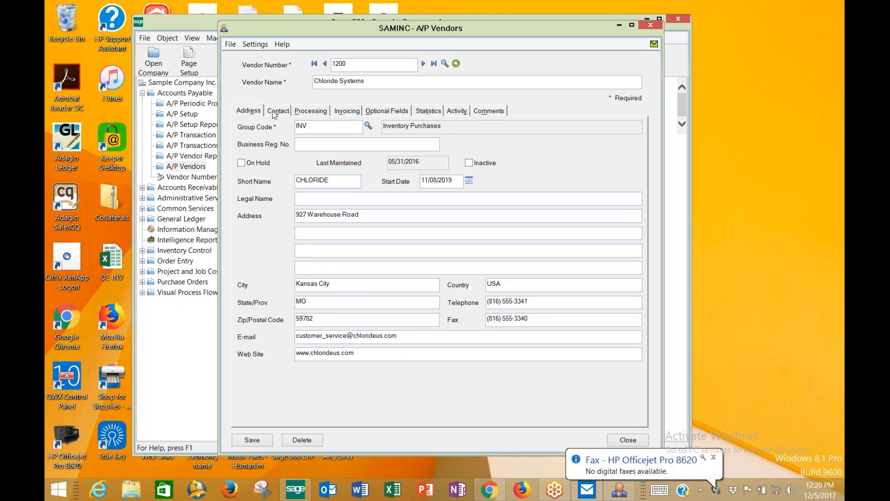
left_click(274, 112)
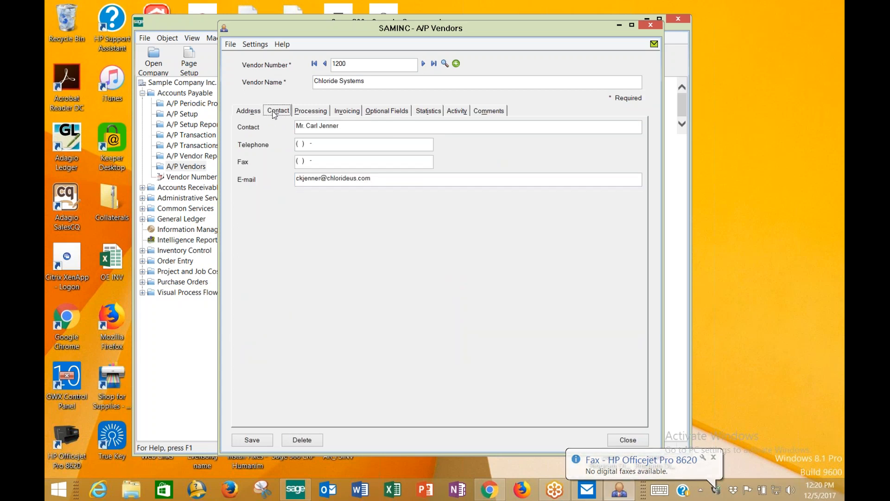
left_click(345, 129)
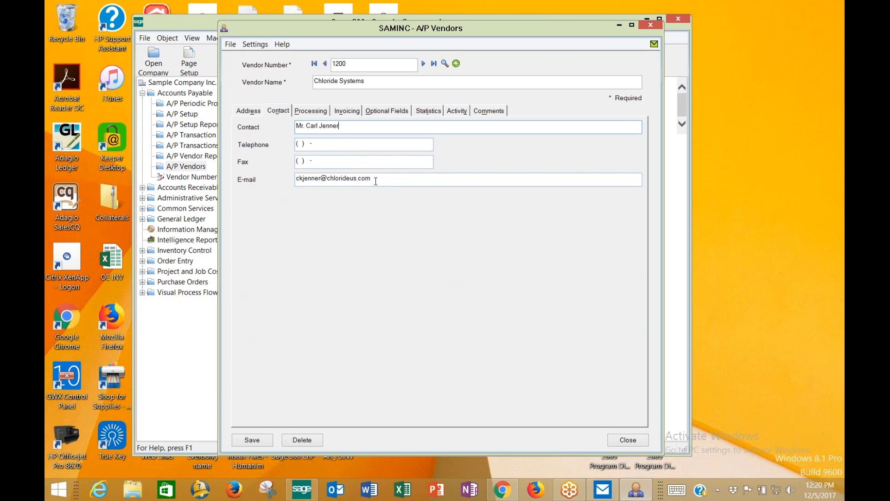
- Review the processing settings of Chloride Systems: terms, bank and payment codes, check language and delivery method options, and credit limit
left_click(310, 110)
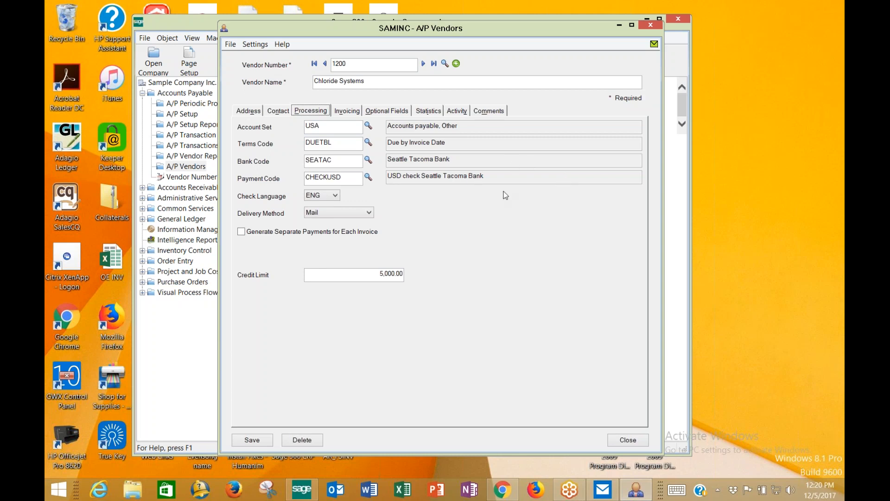
key("Tab")
left_click(340, 160)
left_click(351, 179)
left_click(339, 196)
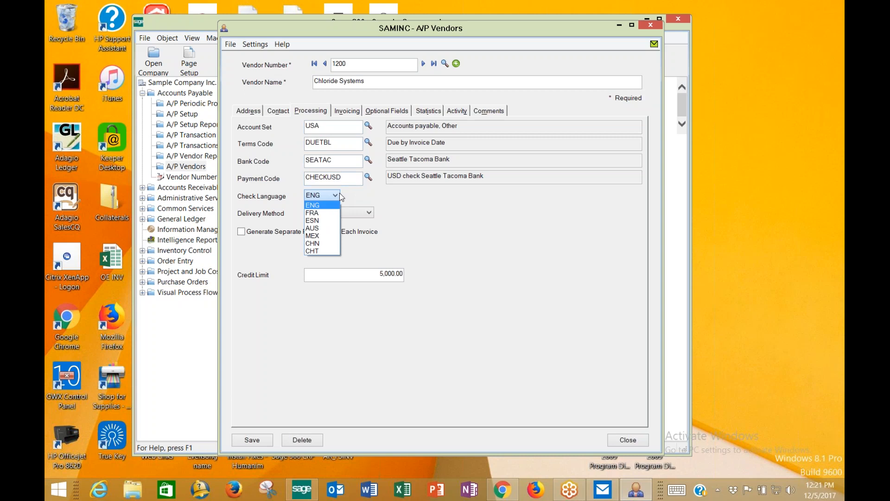
left_click(340, 194)
left_click(365, 214)
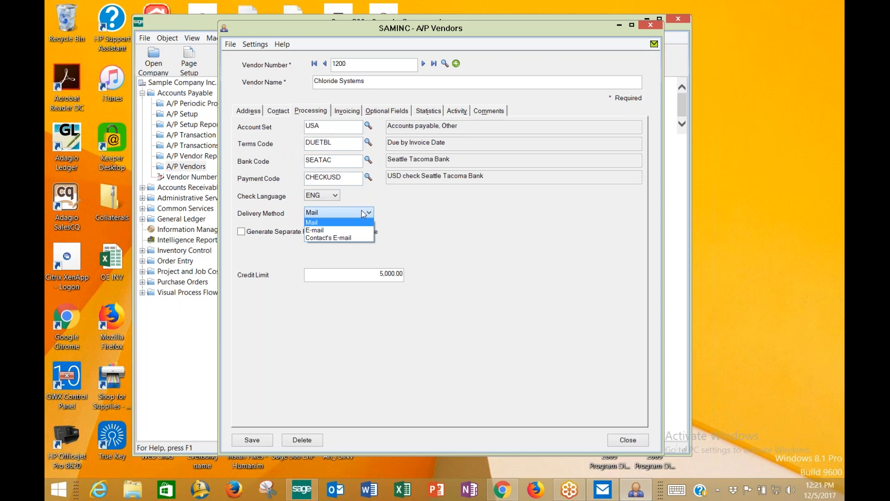
left_click(364, 213)
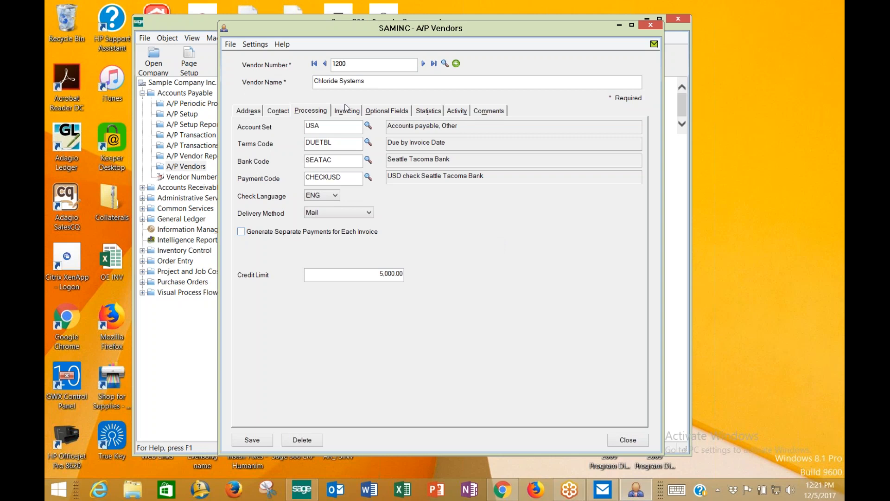
left_click_drag(380, 274, 406, 273)
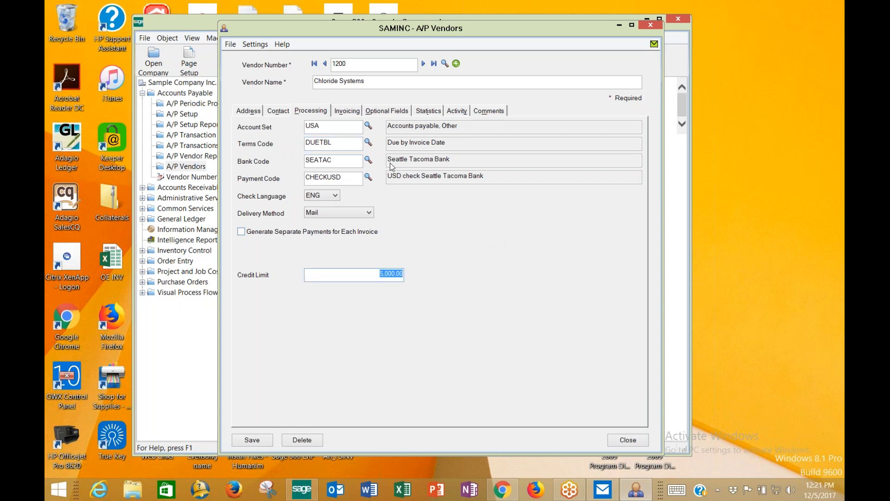
- Set the invoicing distribution of Chloride Systems to G/L Account, rechecking its group code and processing settings
left_click(353, 112)
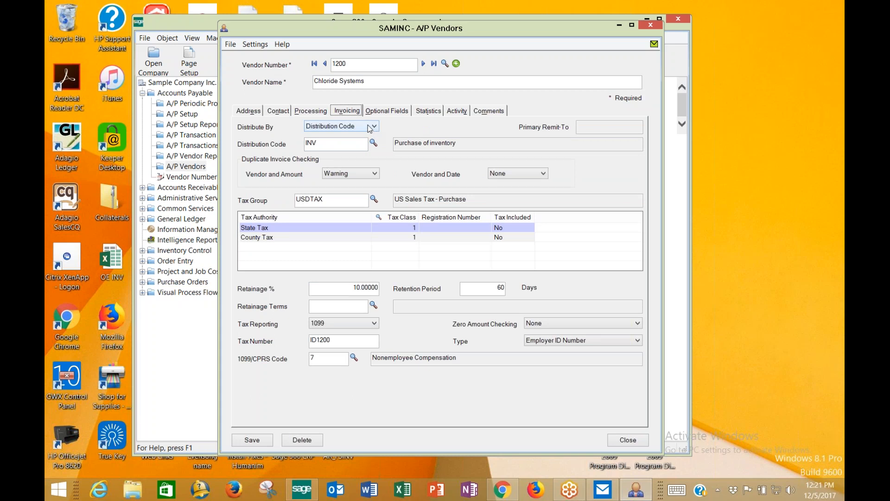
left_click(324, 127)
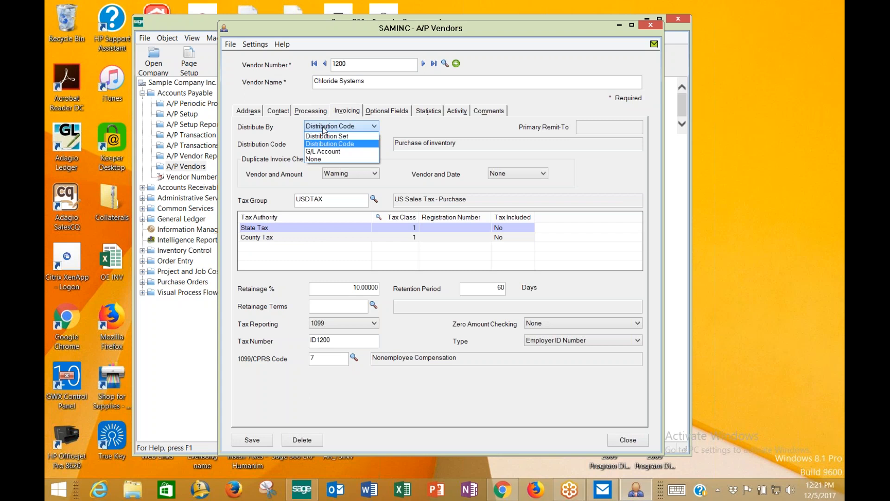
left_click(329, 154)
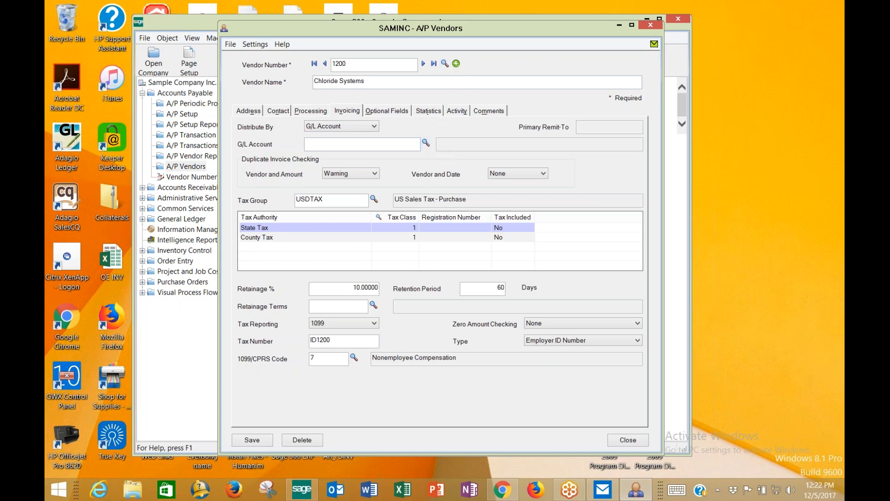
left_click(259, 113)
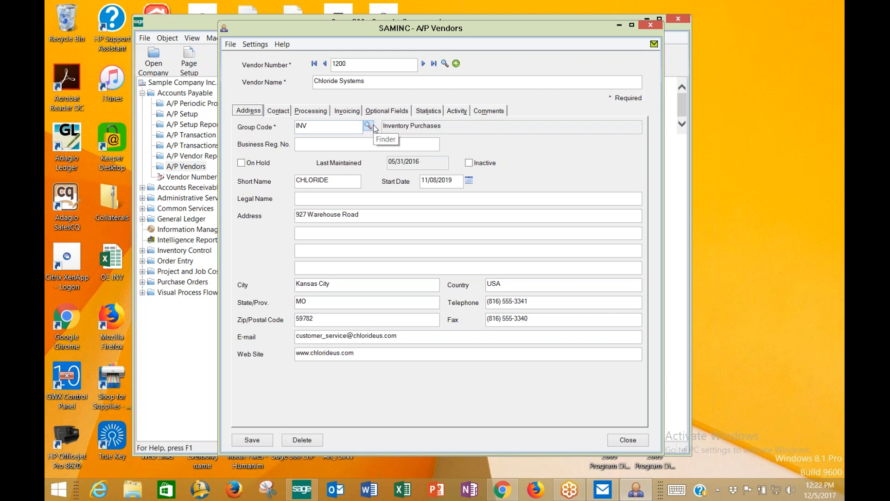
left_click(311, 111)
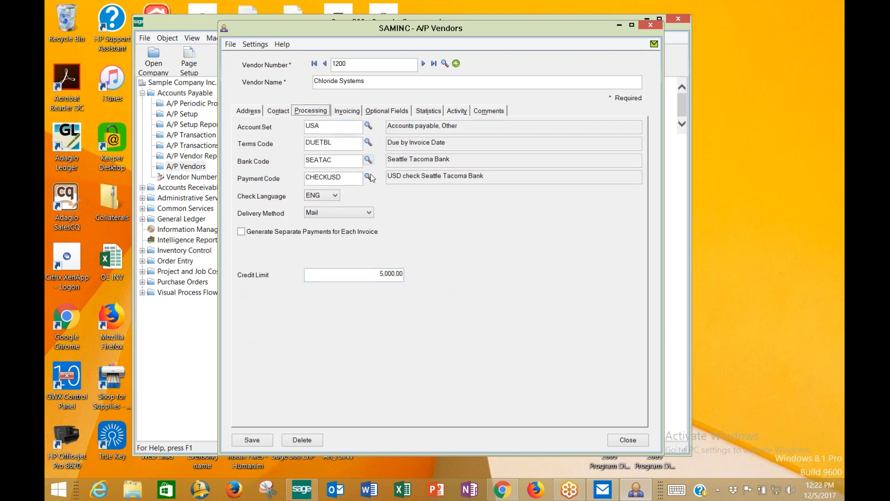
left_click(346, 110)
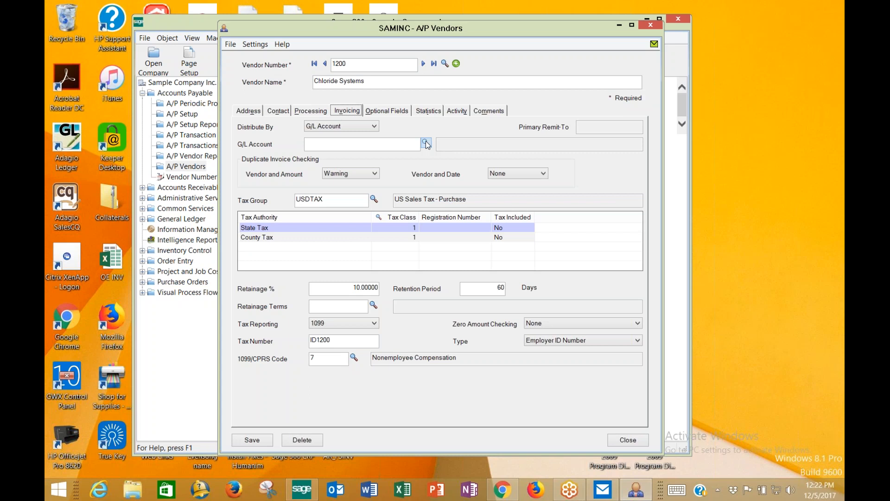
- Browse the G/L accounts in the finder, enlarging it and widening the Description column, and leave without choosing an account
left_click(396, 145)
left_click(426, 143)
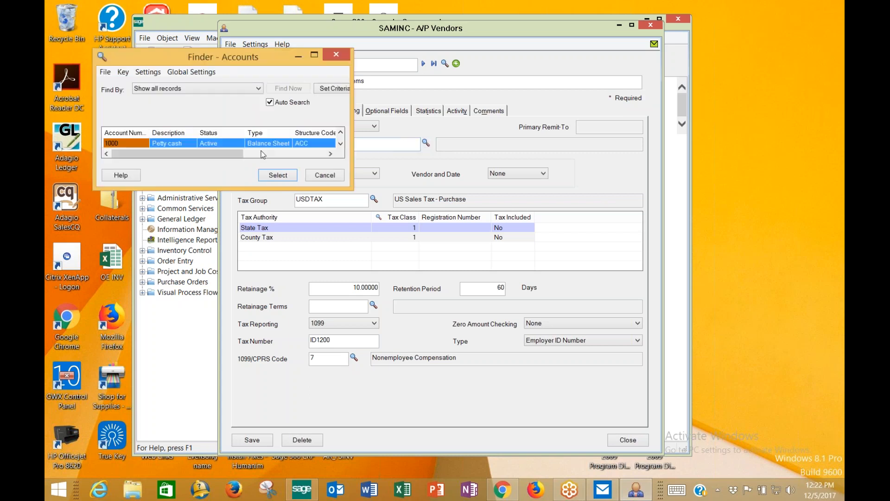
left_click_drag(288, 188, 286, 443)
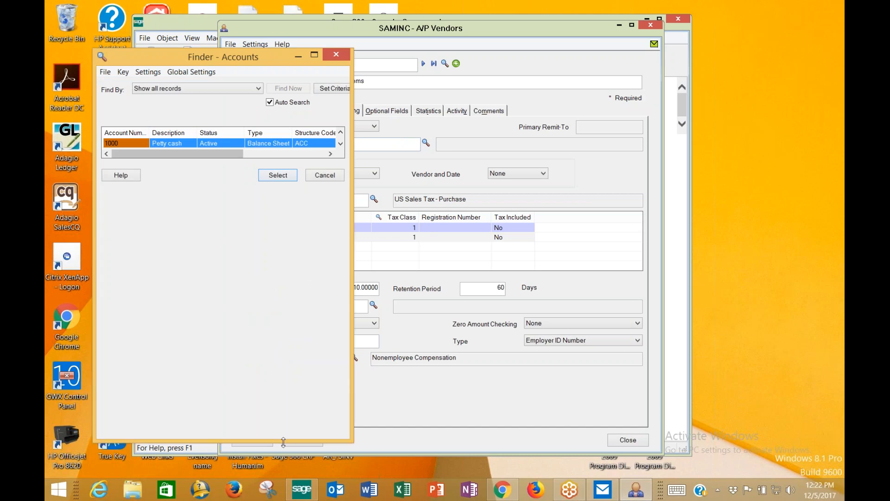
left_click_drag(269, 63, 287, 26)
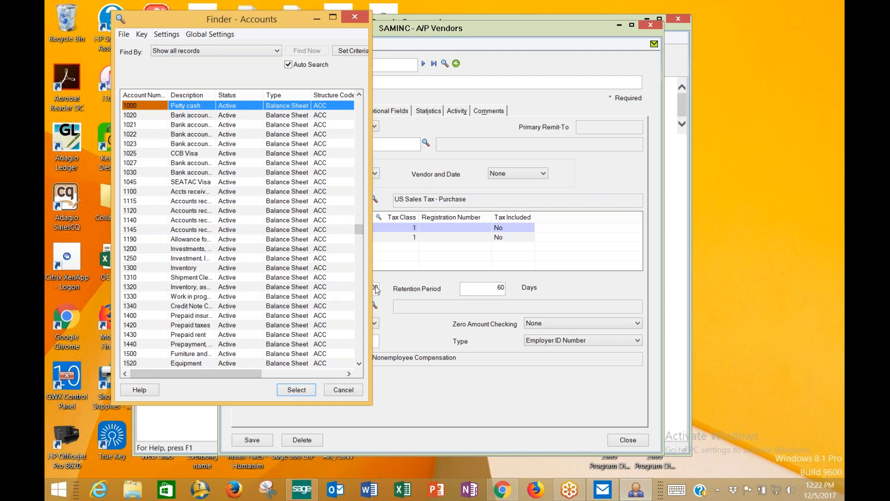
left_click_drag(372, 287, 619, 281)
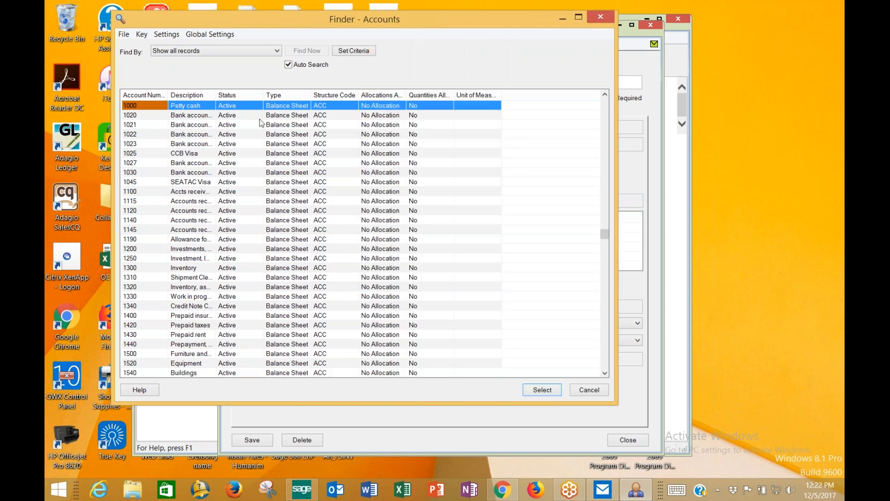
left_click_drag(214, 101, 277, 102)
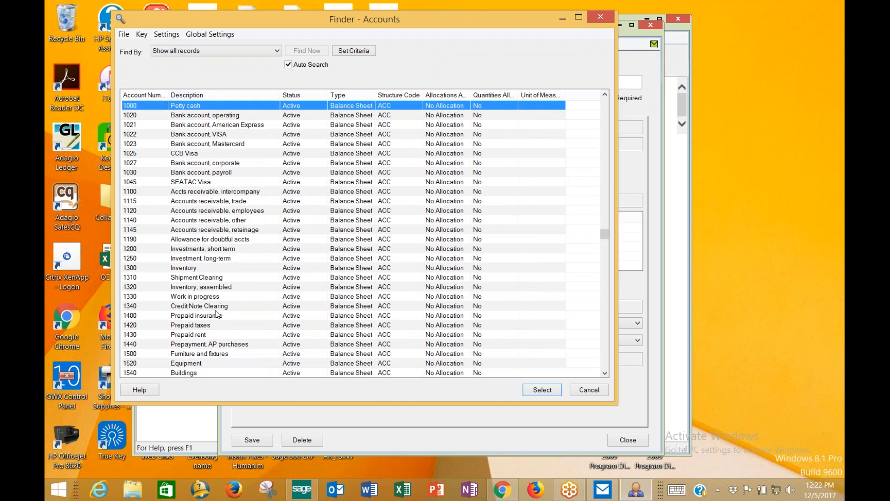
left_click(586, 392)
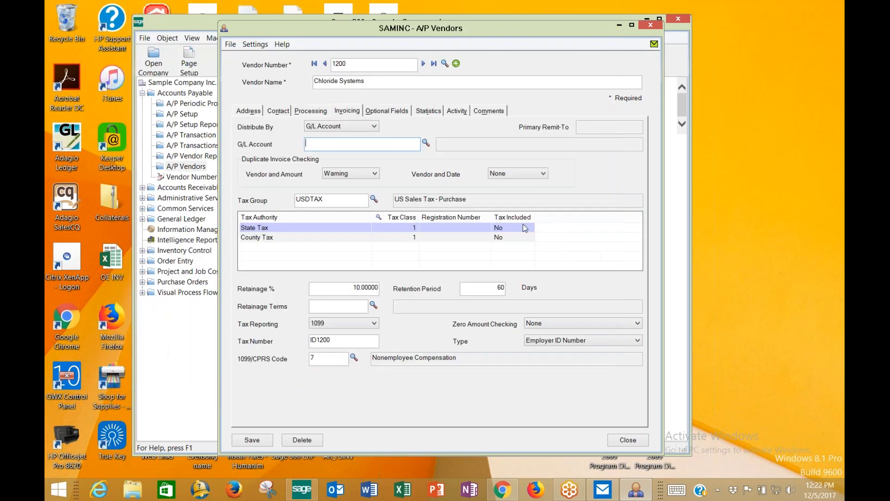
- Look up accounts starting at 6, filter them by descriptions containing "ins", and assign 6280 Insurance as the G/L account
type("6")
key("F5")
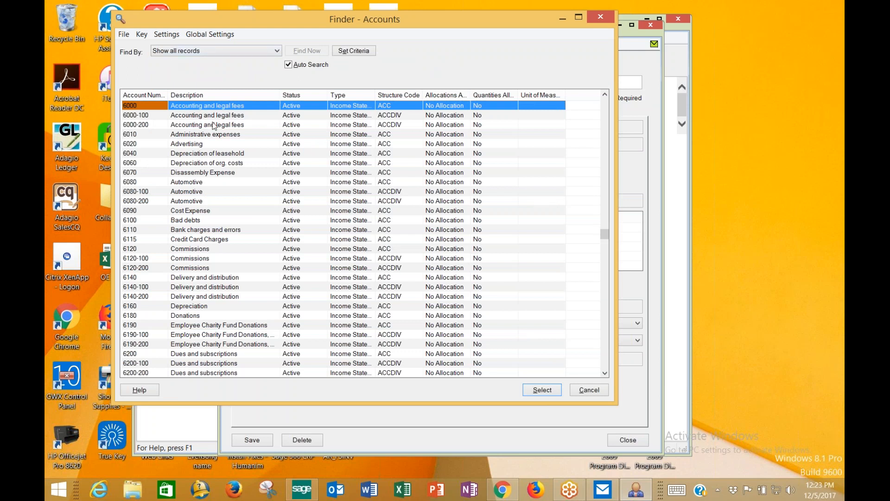
left_click(190, 51)
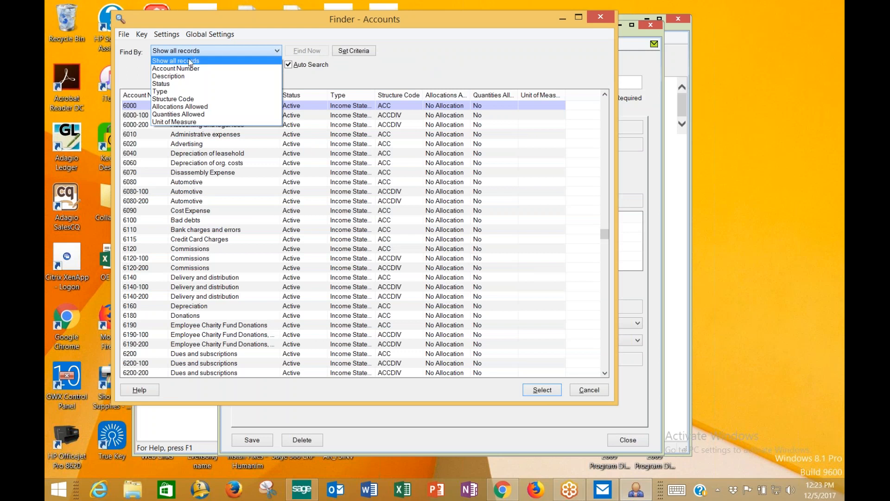
left_click(188, 76)
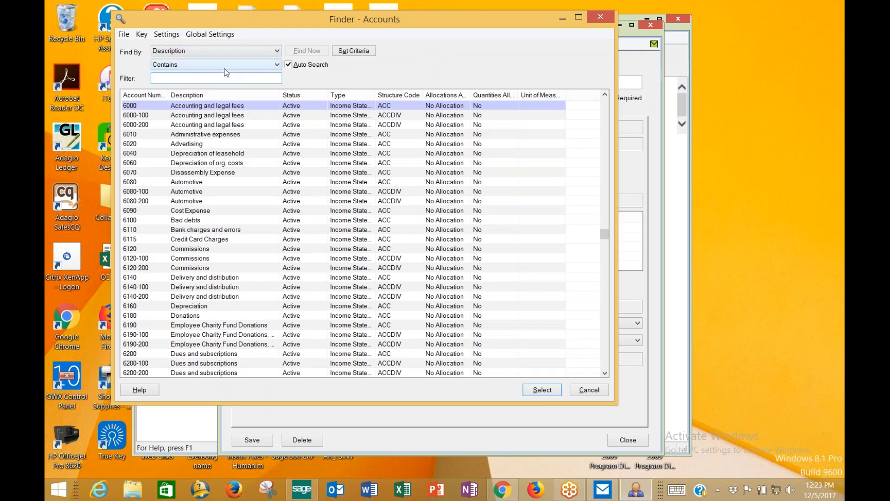
left_click(183, 65)
left_click(184, 65)
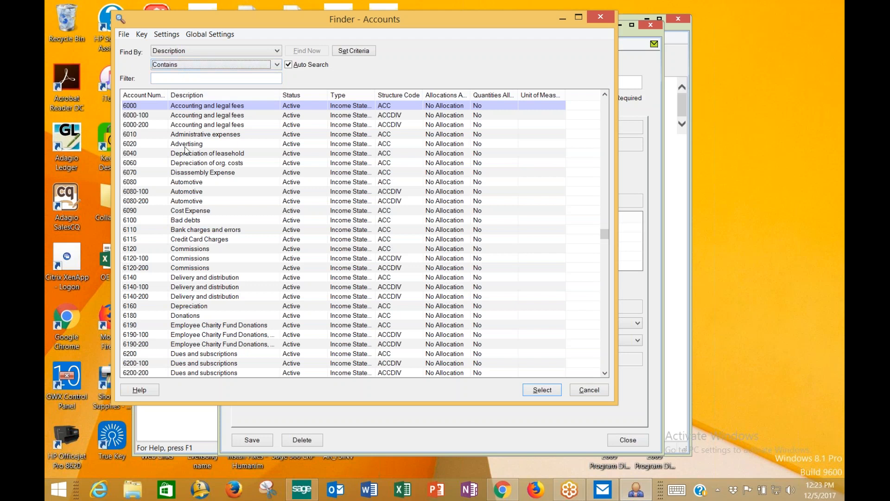
left_click(204, 80)
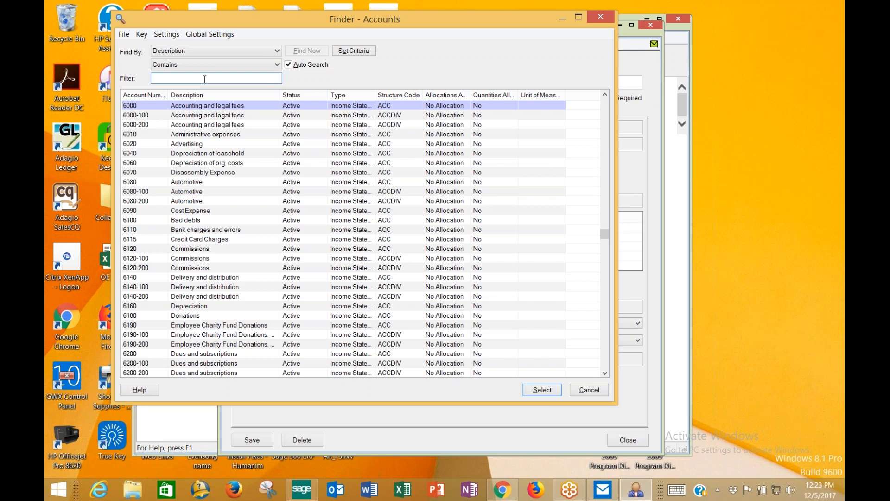
type("ins")
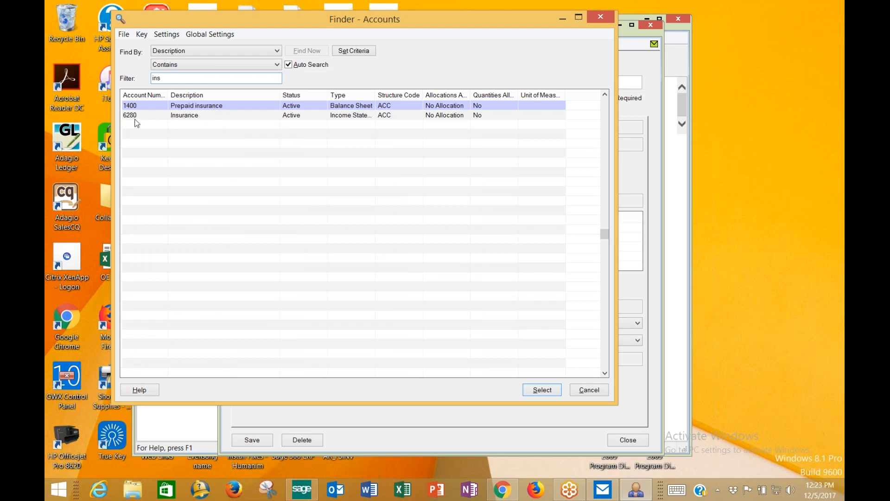
left_click(191, 116)
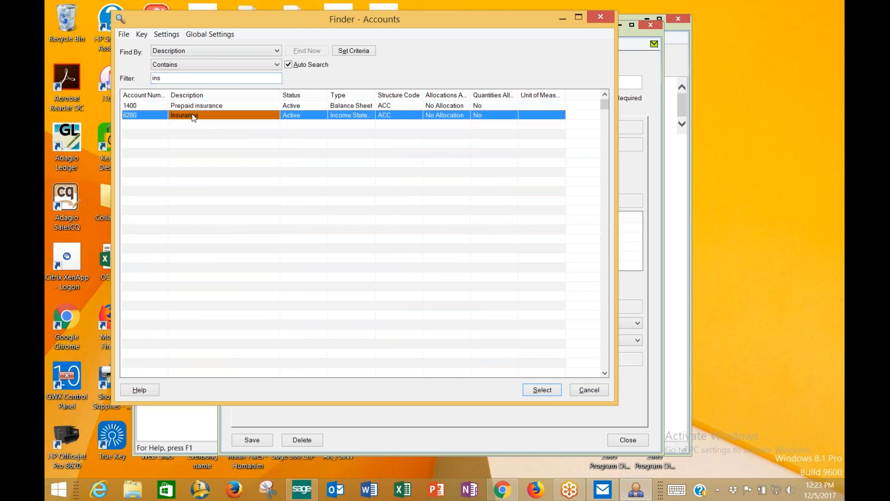
double_click(233, 115)
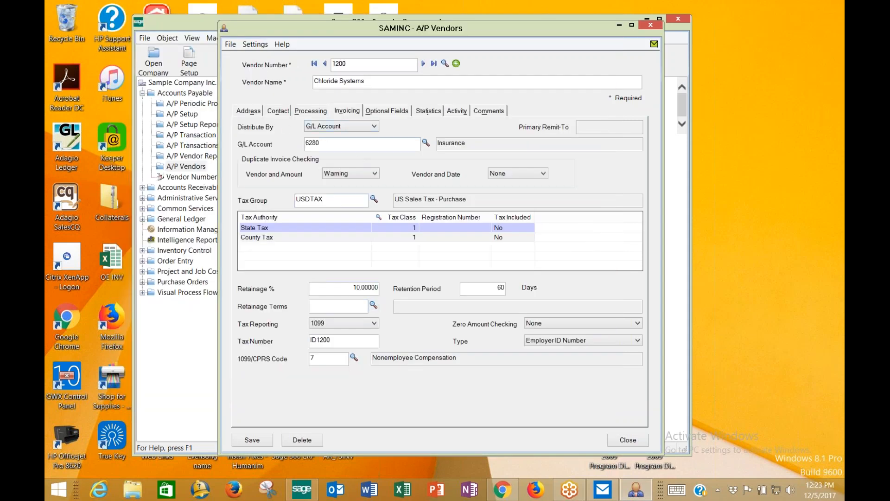
- Set the vendor's invoices to distribute by Distribution Set and choose the OFFICE set from the enlarged finder
left_click(346, 128)
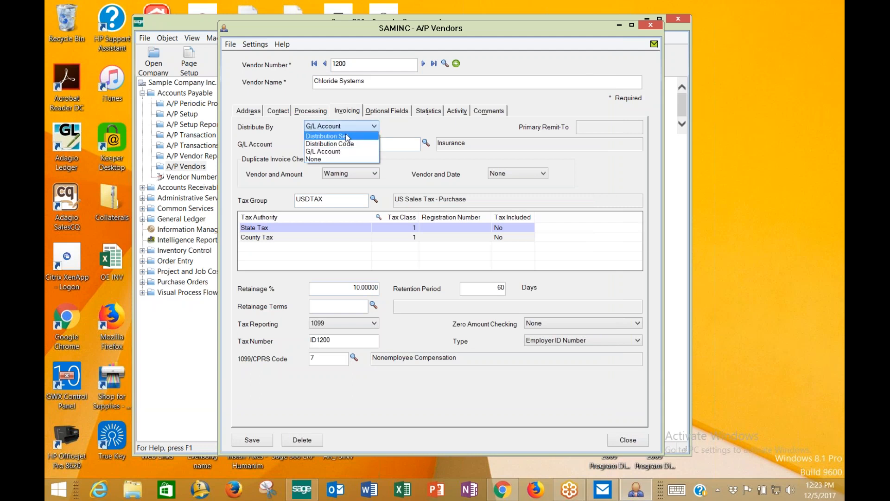
left_click(347, 136)
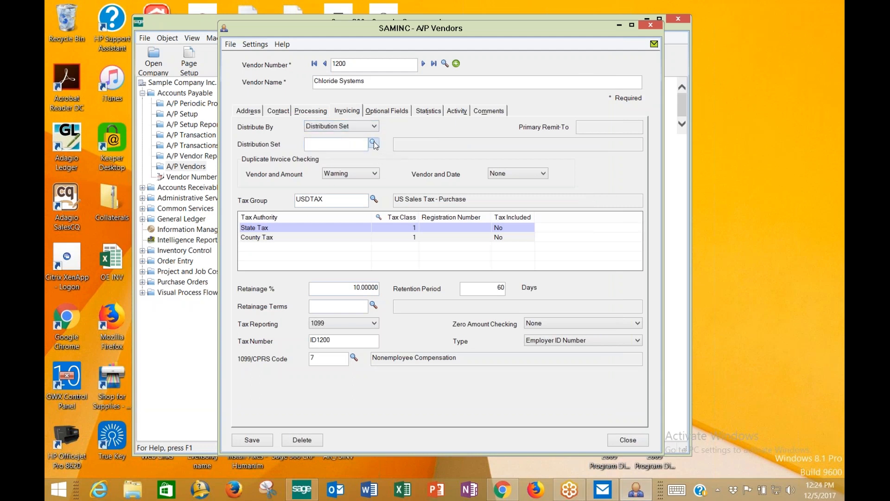
left_click(374, 143)
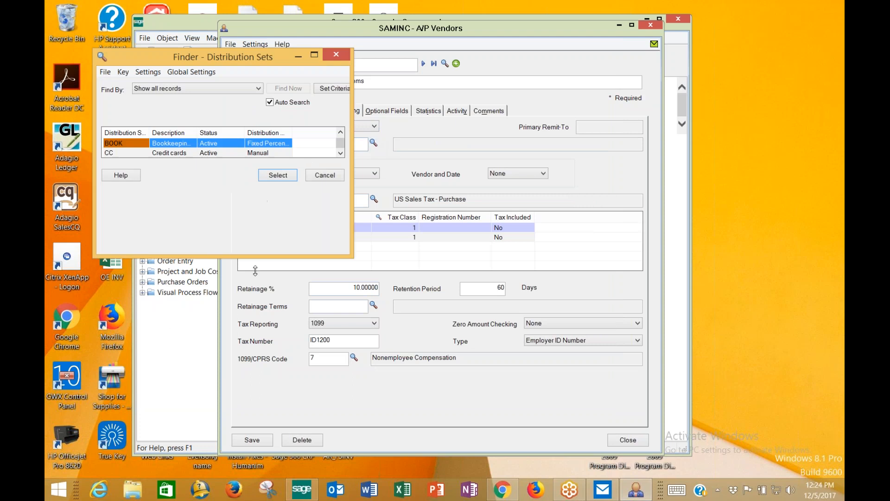
left_click_drag(248, 420, 247, 430)
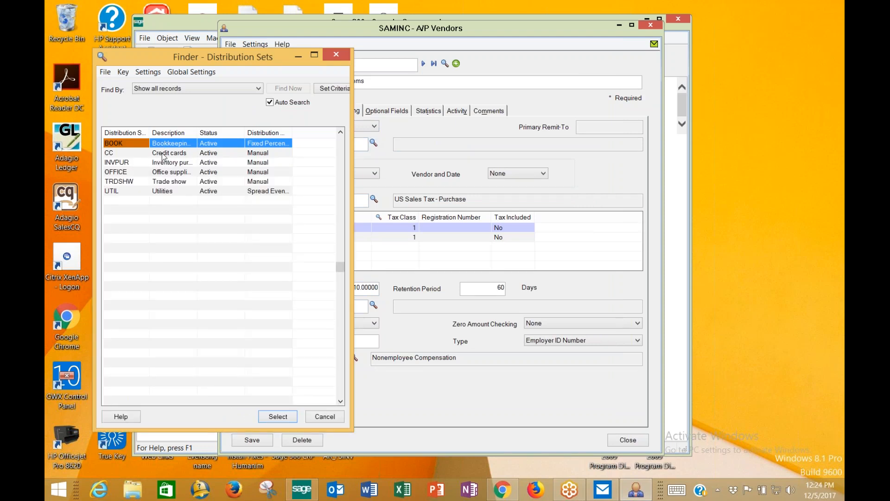
left_click(146, 173)
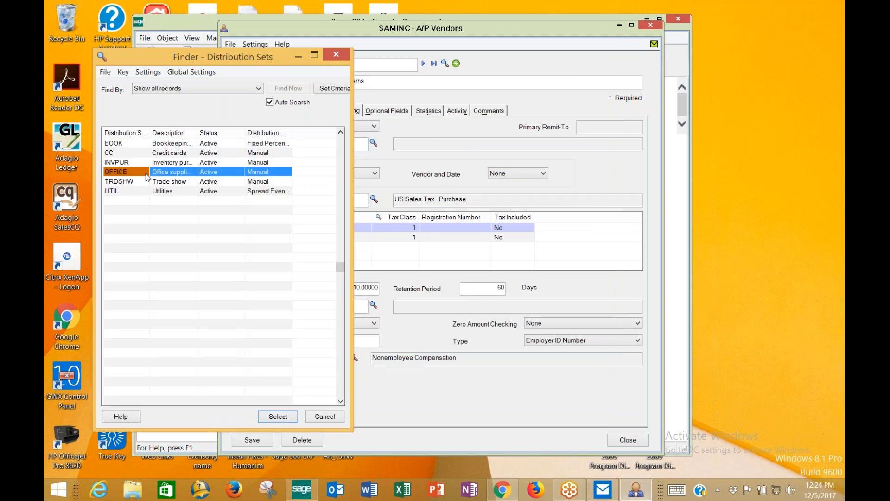
double_click(194, 173)
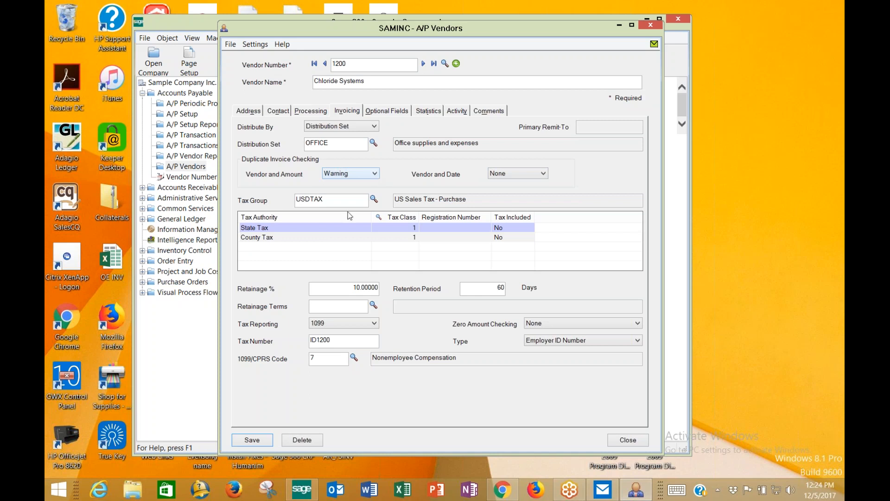
- Set the vendor's retainage percentage to 0 and save the record
left_click(339, 200)
left_click(349, 286)
left_click_drag(351, 287, 433, 284)
type("0")
key("Tab")
left_click(256, 442)
- Enter the vendor's tax number, keeping 1099 as tax reporting and Employer ID Number as its type, and save the record
left_click(326, 328)
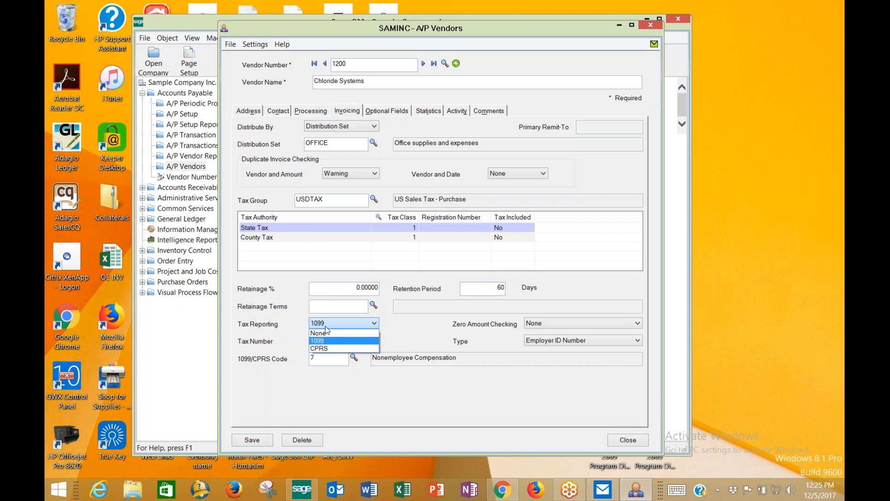
left_click(326, 327)
left_click_drag(343, 340, 285, 340)
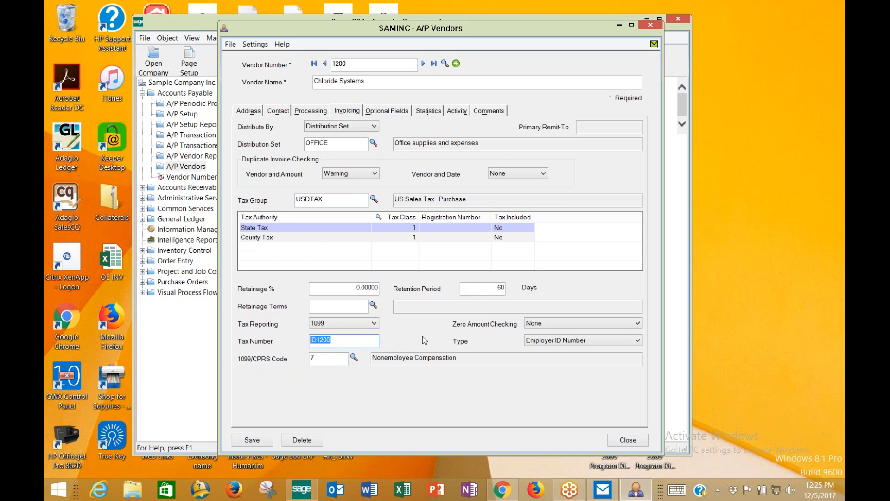
type("52-12345678")
key("Tab")
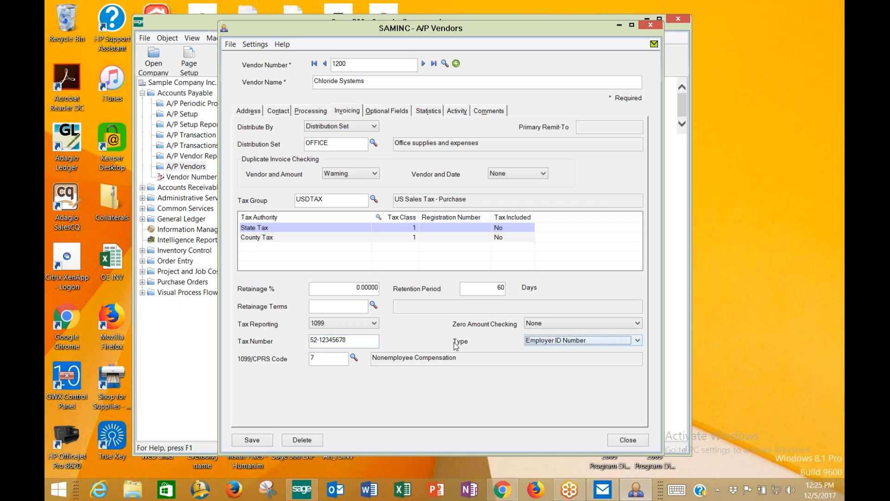
left_click(556, 342)
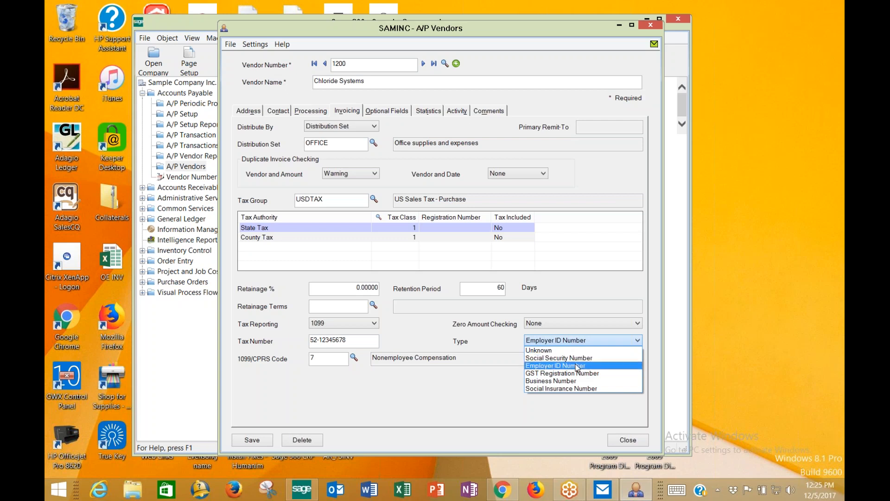
left_click(576, 366)
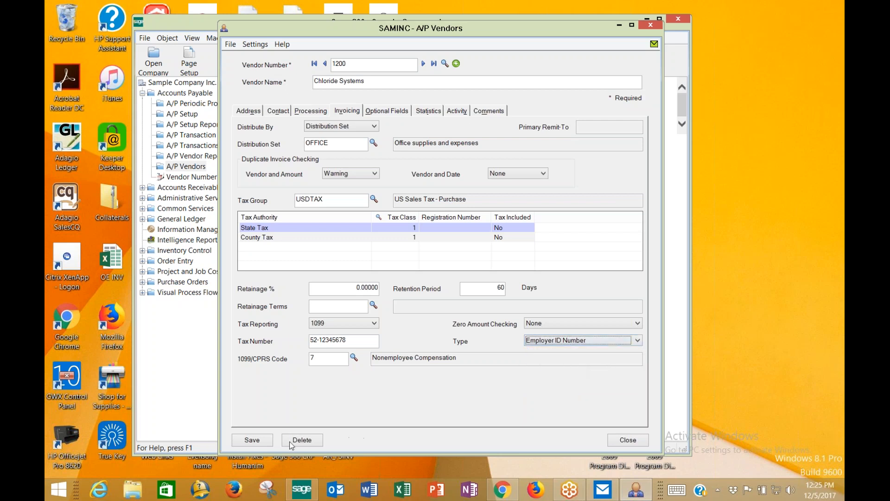
left_click(262, 443)
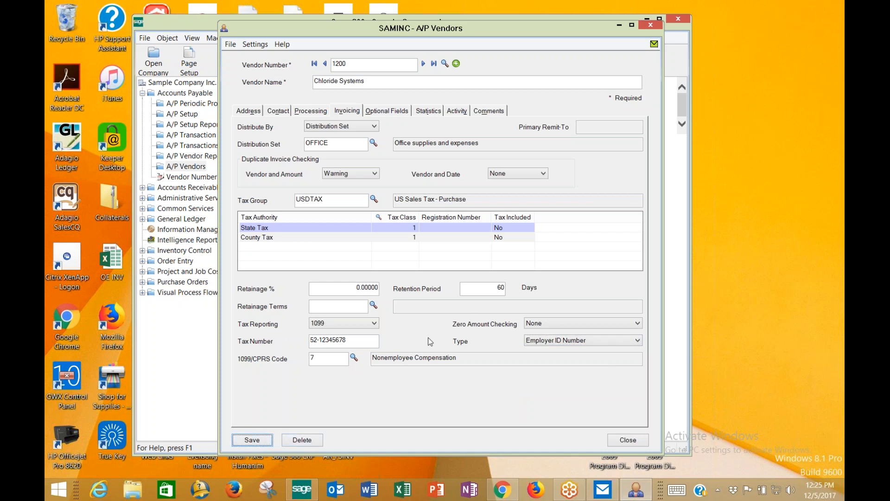
- Review the optional fields of Chloride Systems, including UPSZONE, and bring up its 2020 period and yearly statistics
left_click(376, 111)
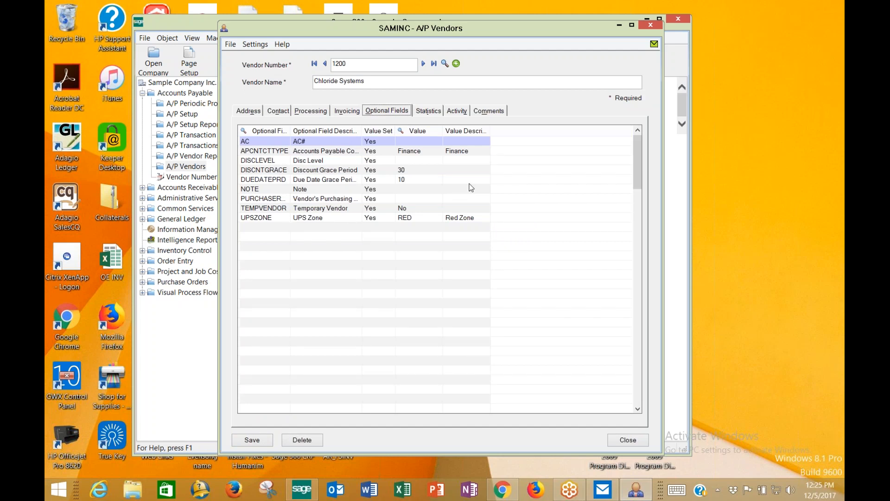
left_click(316, 218)
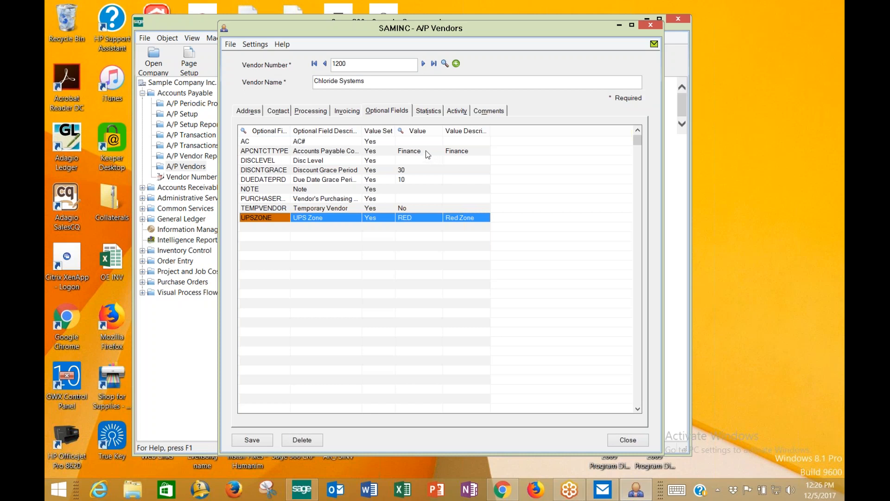
left_click(422, 113)
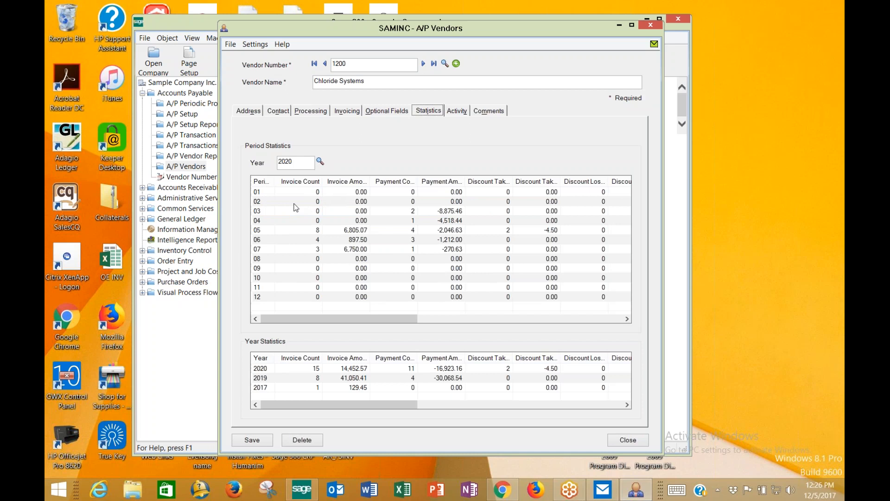
- Review the vendor's 2019 period statistics and the fiscal years in the enlarged finder, and bring up its account activity
left_click_drag(293, 162, 273, 165)
type("2019")
key("Tab")
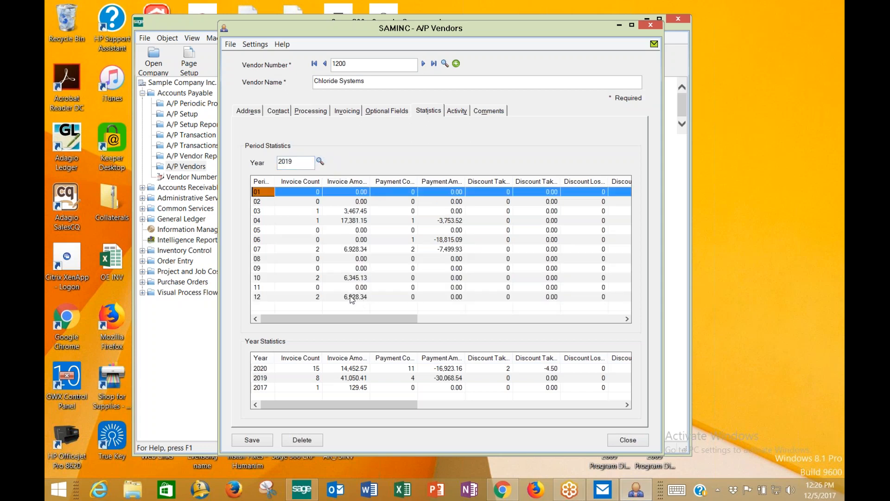
left_click(320, 162)
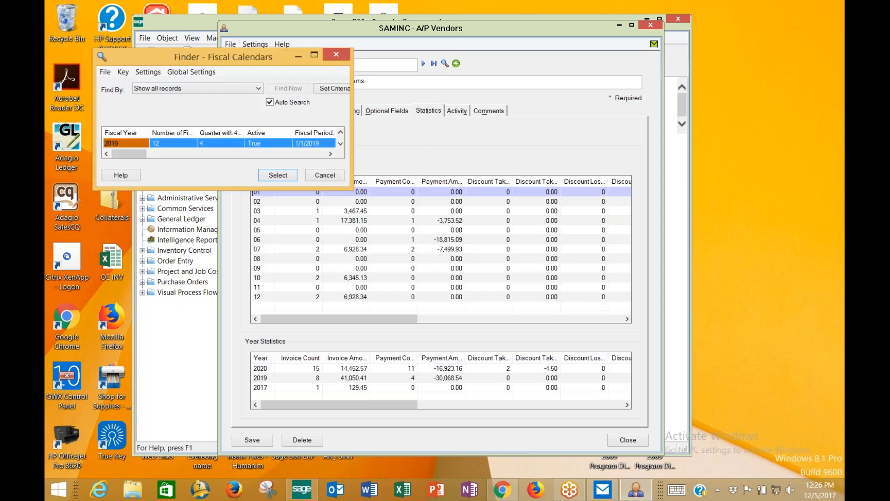
left_click_drag(207, 188, 207, 341)
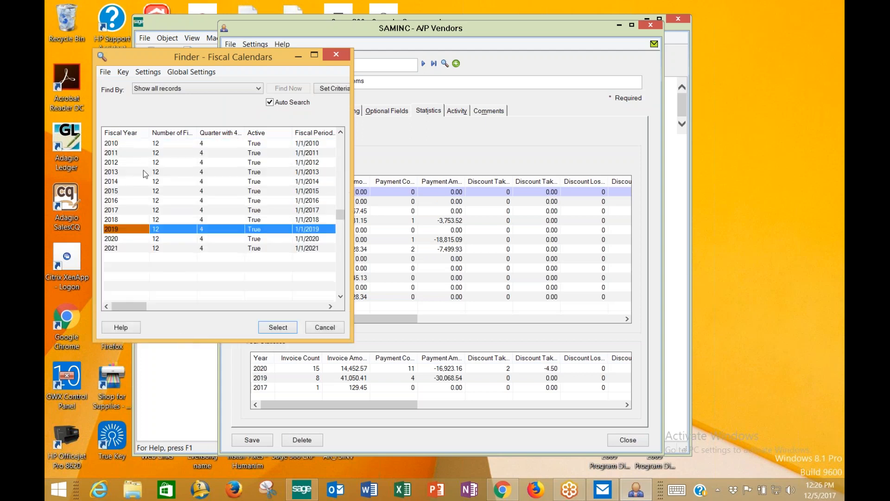
left_click(332, 328)
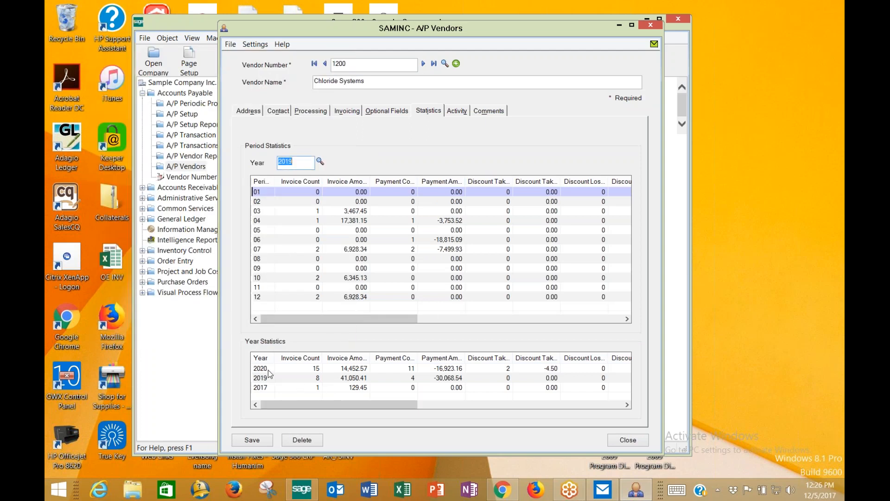
left_click(446, 113)
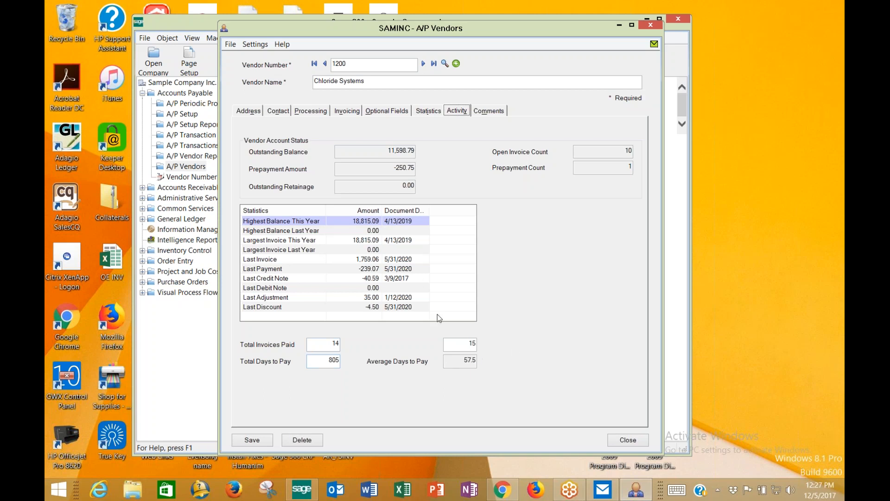
- Add the comment "Credit note issued blah blah blah" to the vendor, save the record, and close it after widening the Comment column
left_click(484, 114)
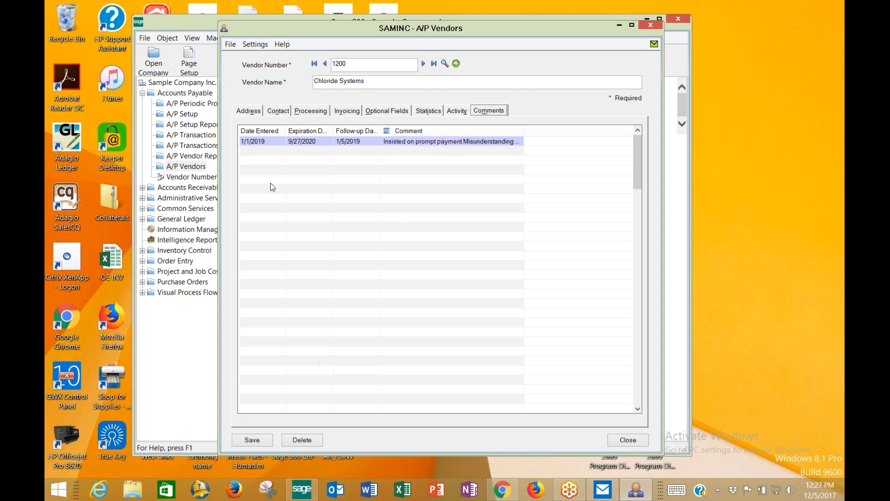
left_click(276, 155)
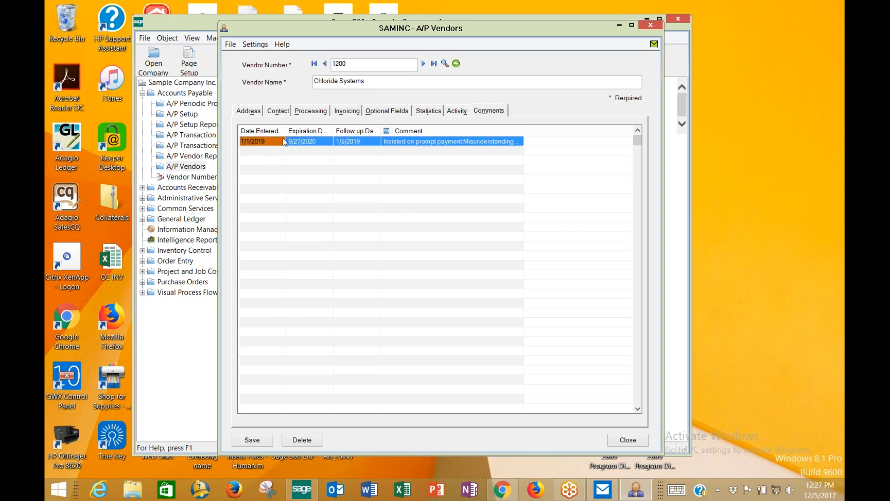
key("Insert")
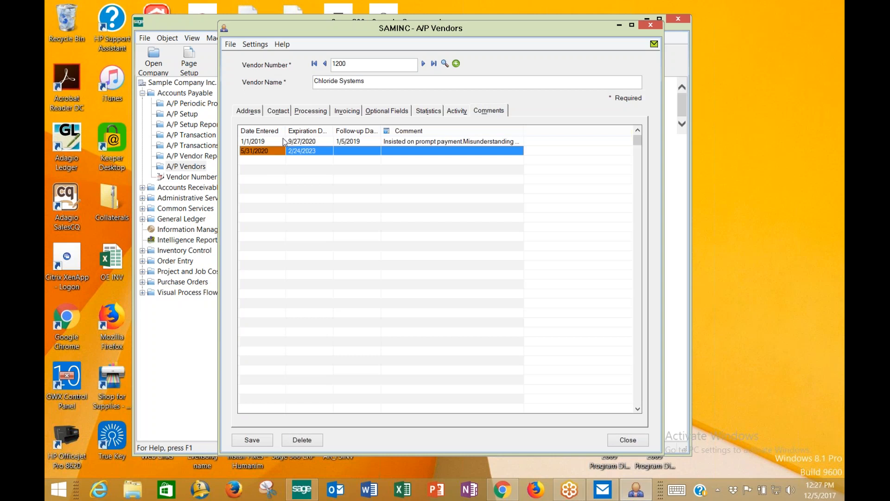
left_click(315, 151)
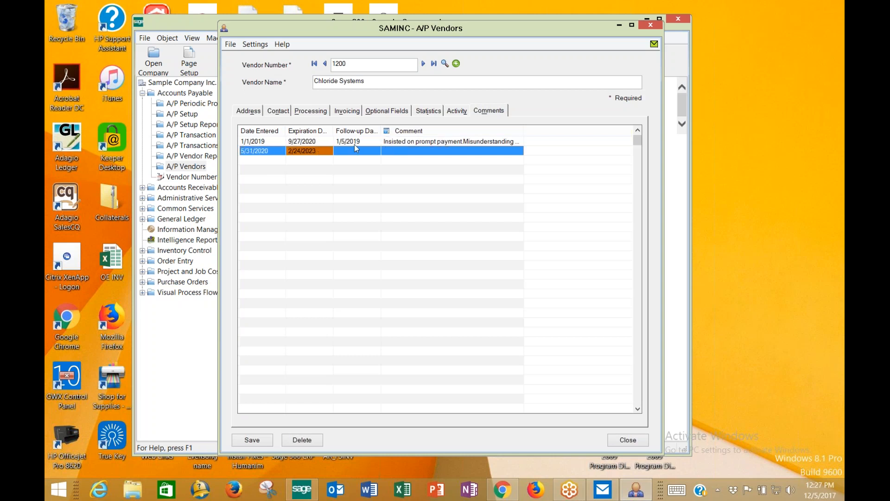
key("Tab")
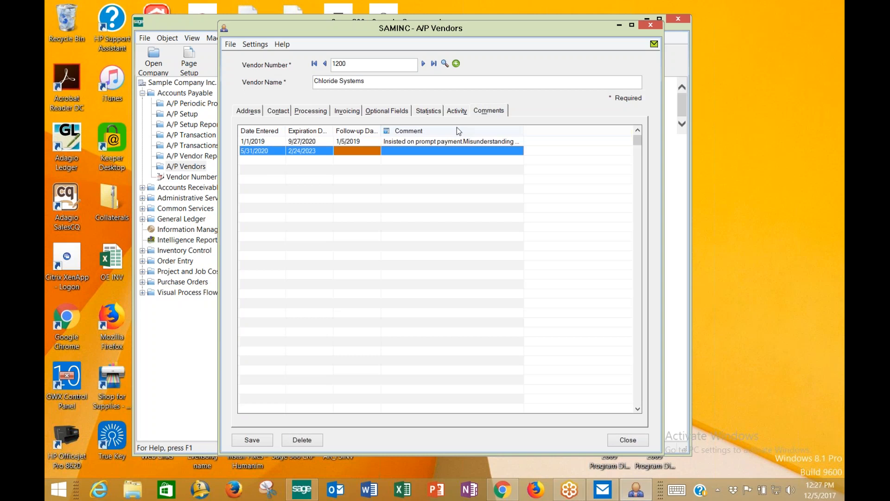
key("Tab")
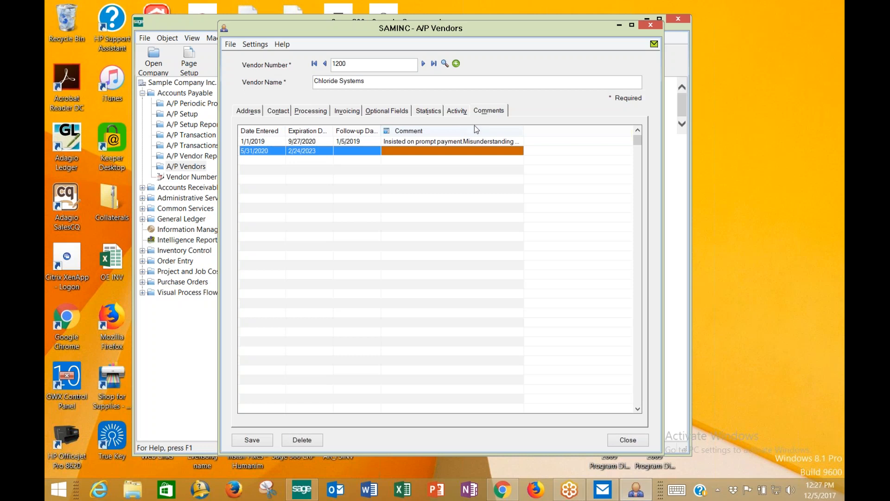
left_click(473, 151)
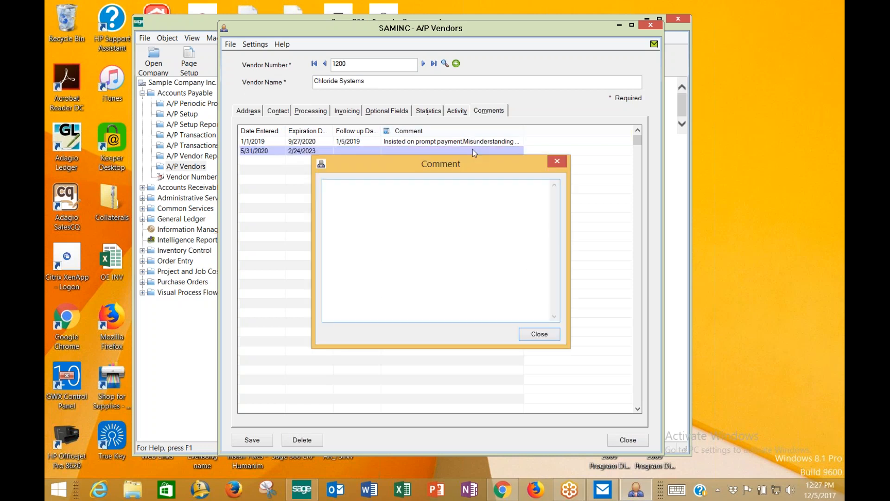
type("Credit note issued blah blah blah")
left_click(539, 334)
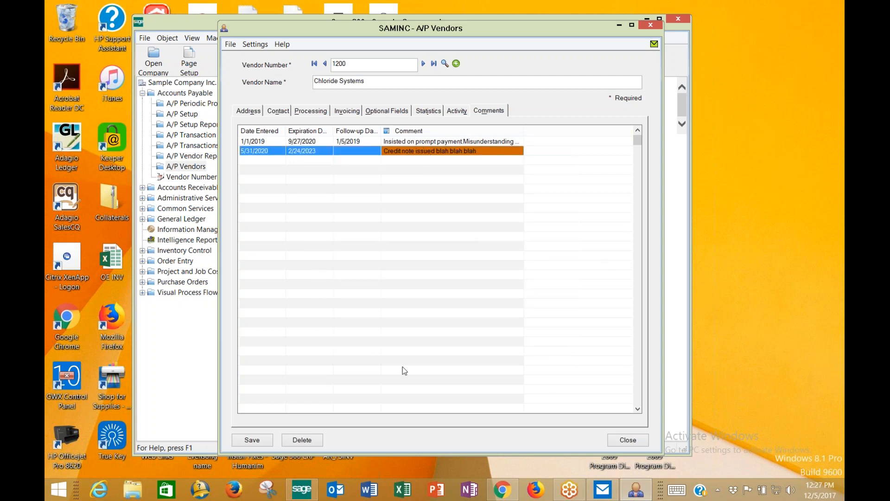
left_click(261, 440)
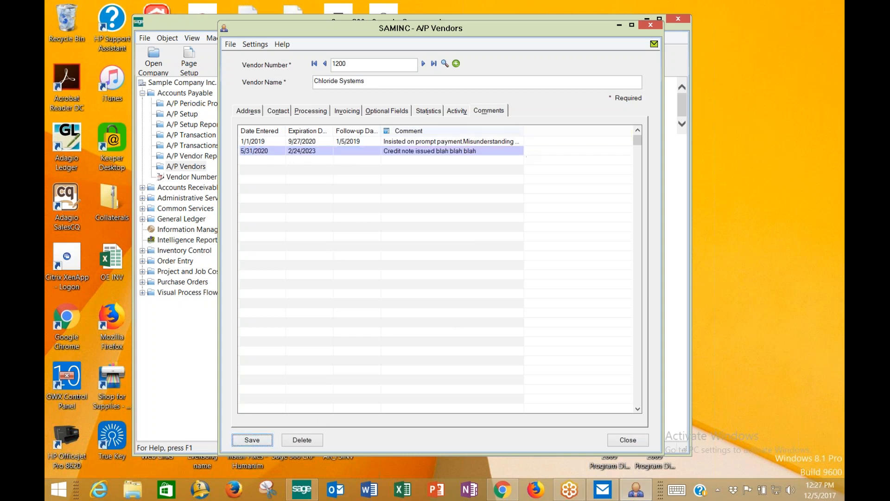
left_click_drag(524, 131, 609, 131)
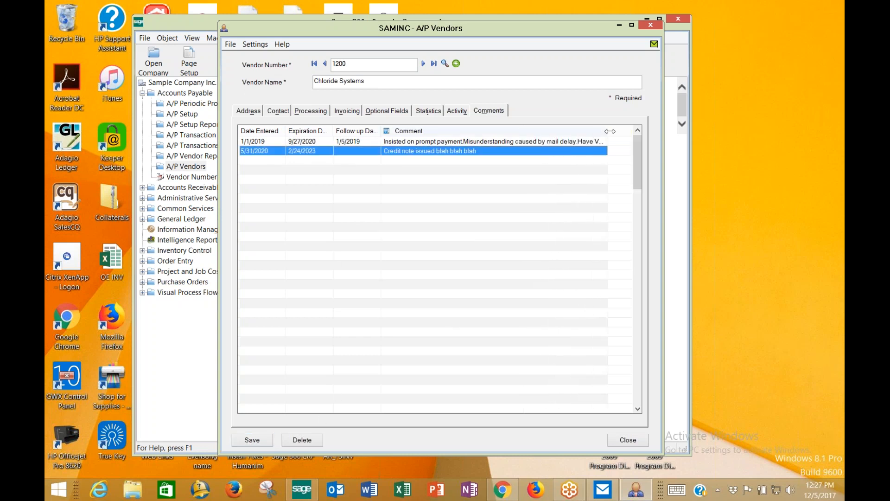
left_click(618, 440)
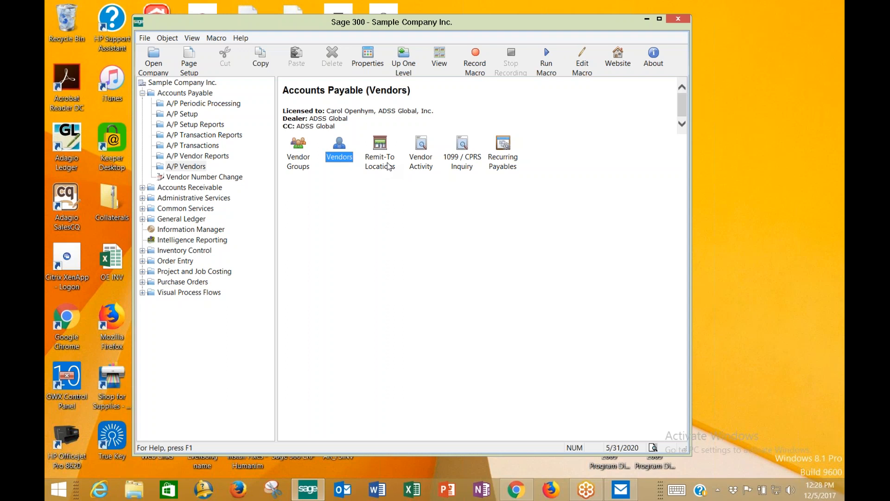
- Bring up the remit-to locations of Chloride Systems with a wider Description column and open the POBOX location
double_click(389, 166)
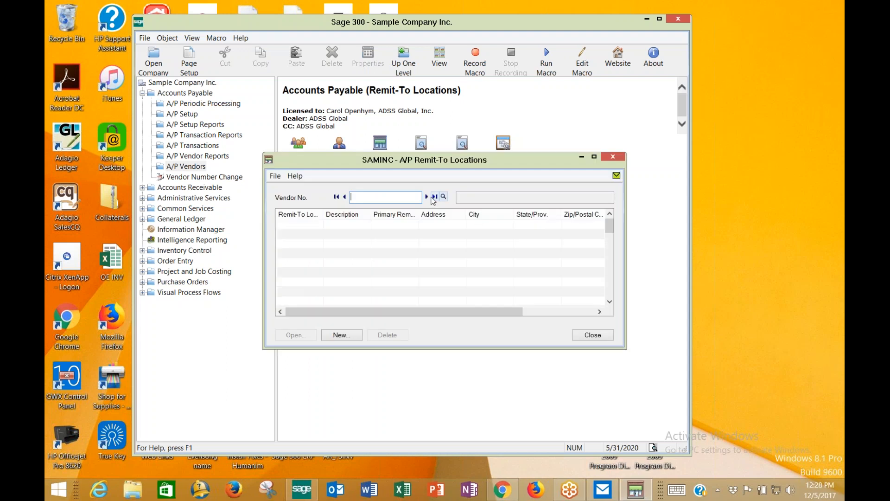
left_click(426, 196)
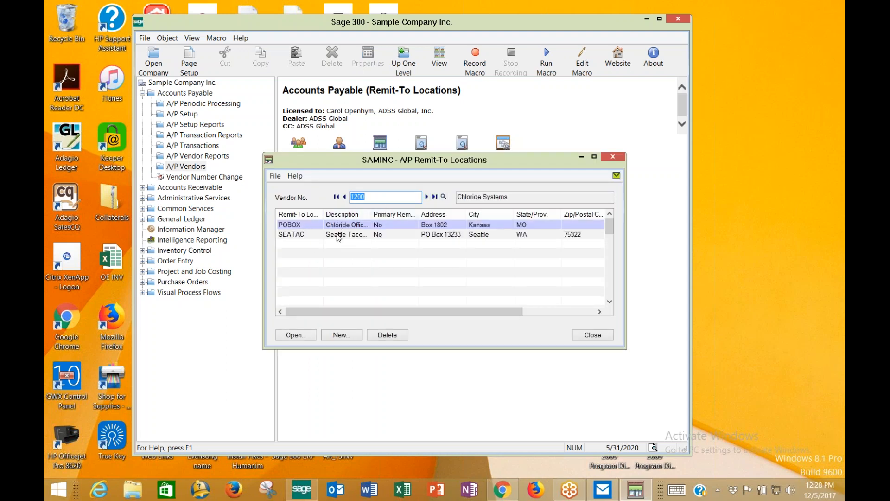
left_click_drag(371, 215, 420, 215)
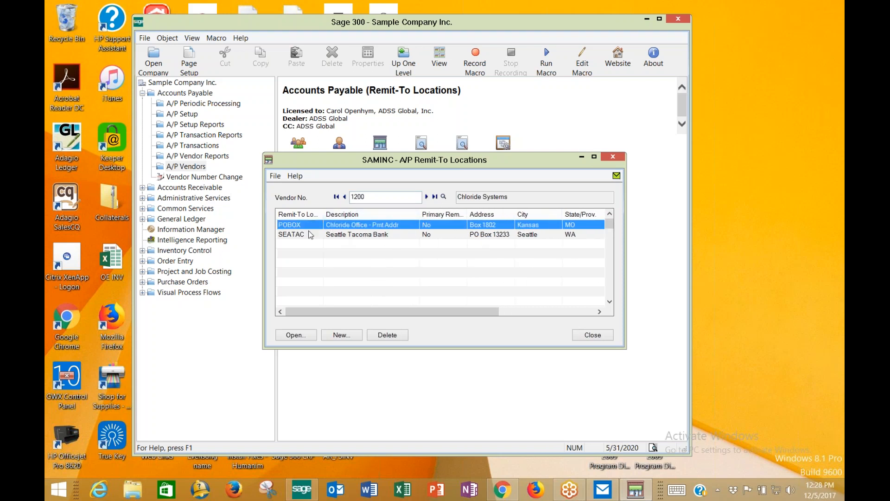
left_click(300, 335)
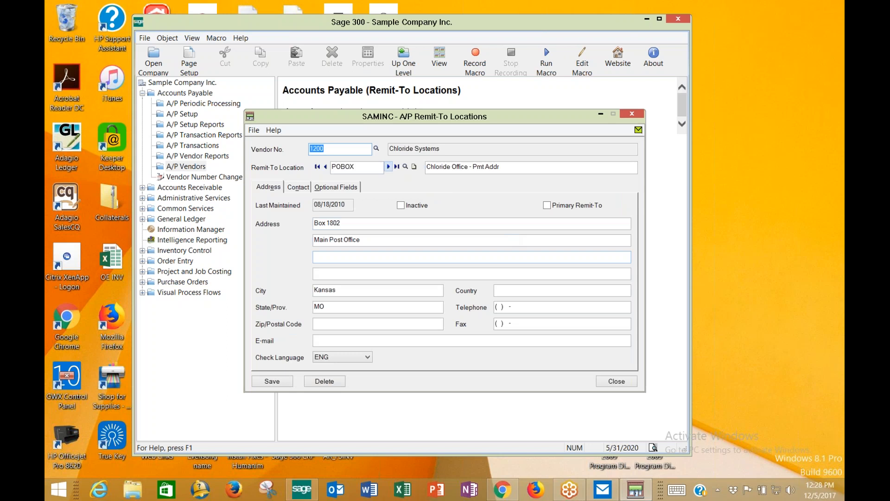
- Review the POBOX location's description, address, contact and optional fields, and save the record
left_click(358, 168)
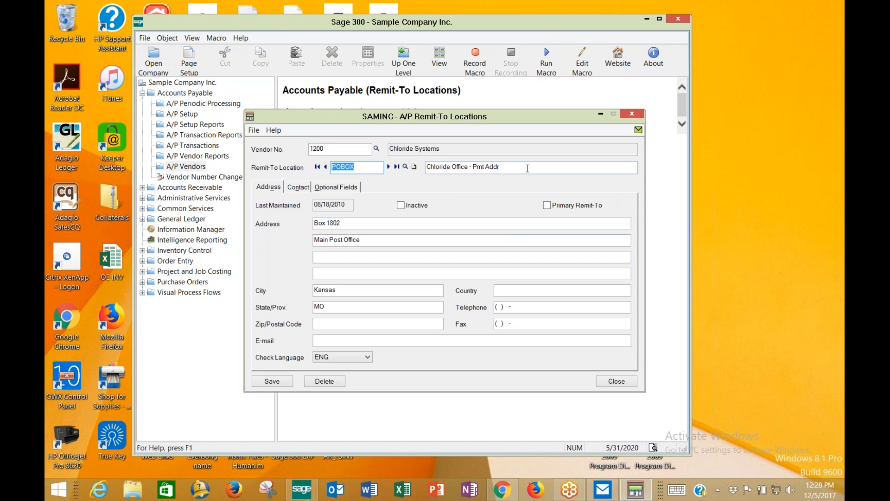
left_click_drag(500, 167, 396, 173)
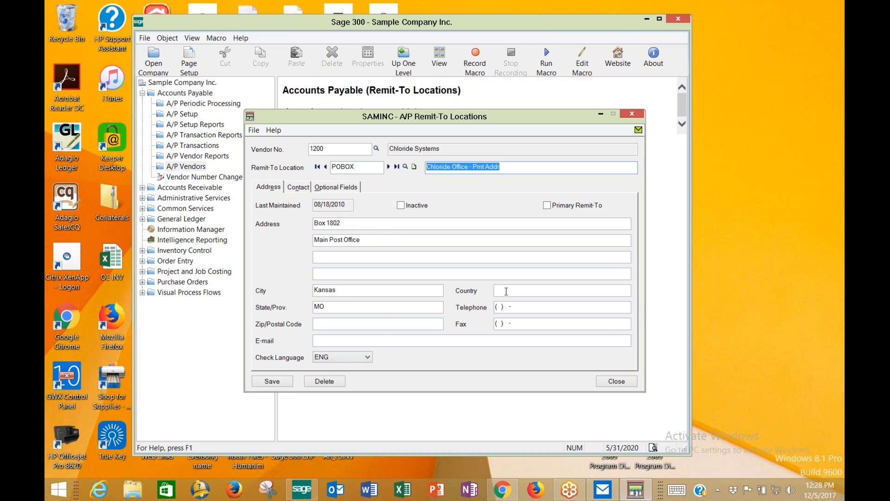
left_click(375, 327)
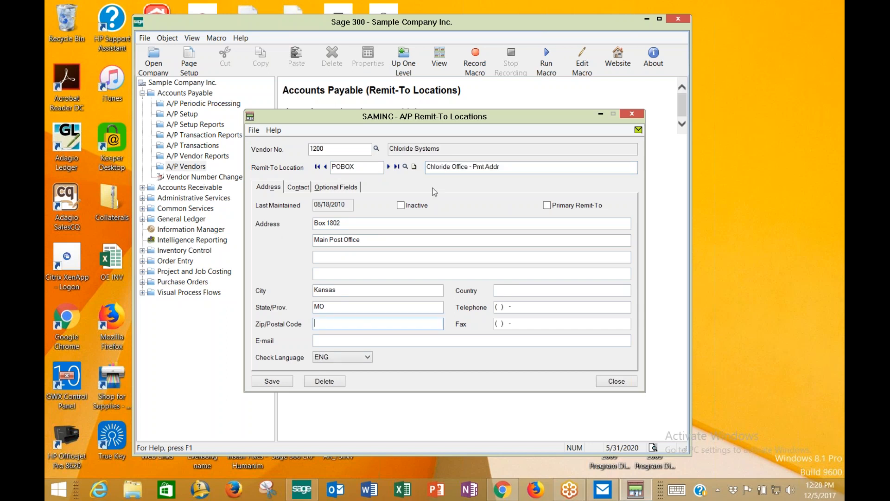
left_click(305, 188)
left_click(326, 190)
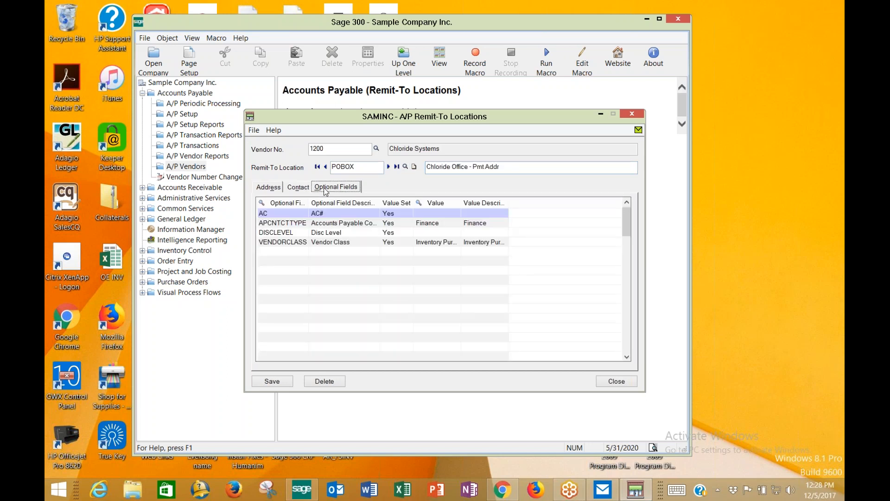
left_click(280, 190)
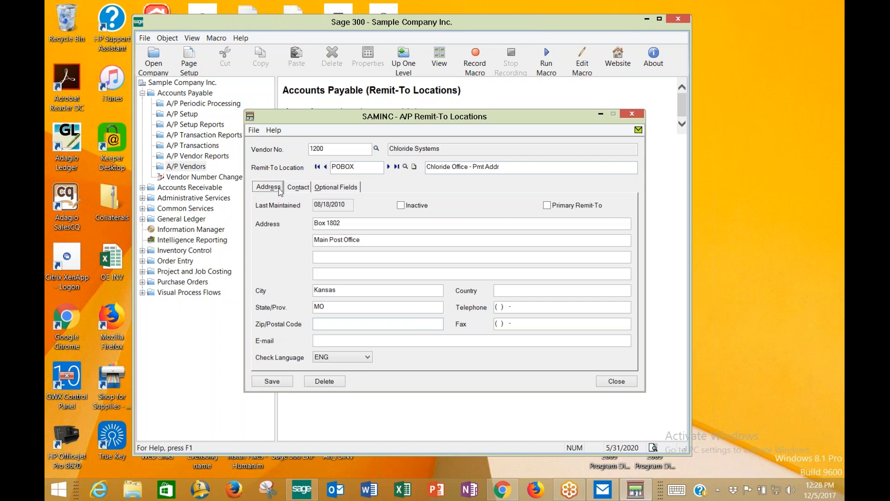
left_click(274, 381)
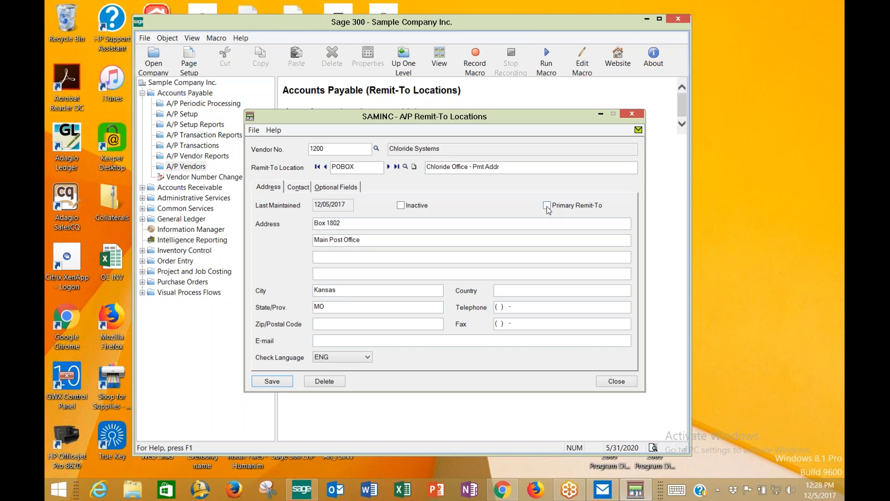
- Make SEATAC the primary remit-to location of Chloride Systems, save it, and return to the location list
left_click(388, 166)
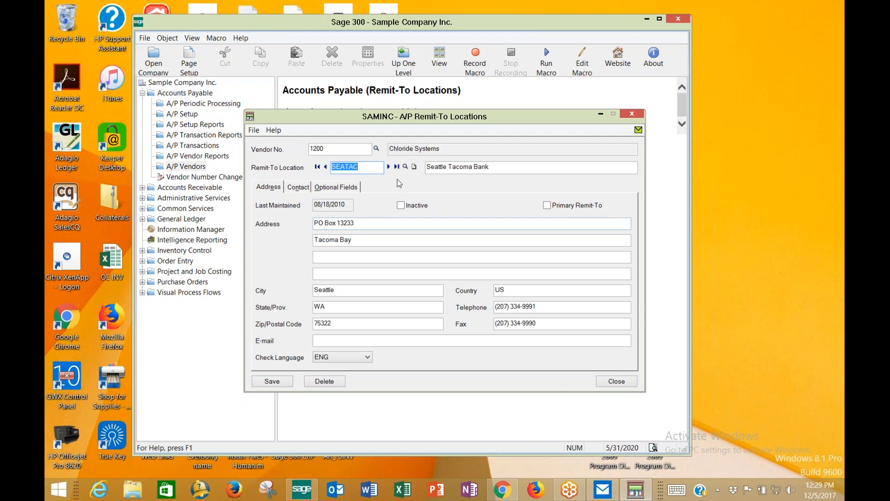
left_click(547, 205)
left_click(283, 383)
left_click(617, 381)
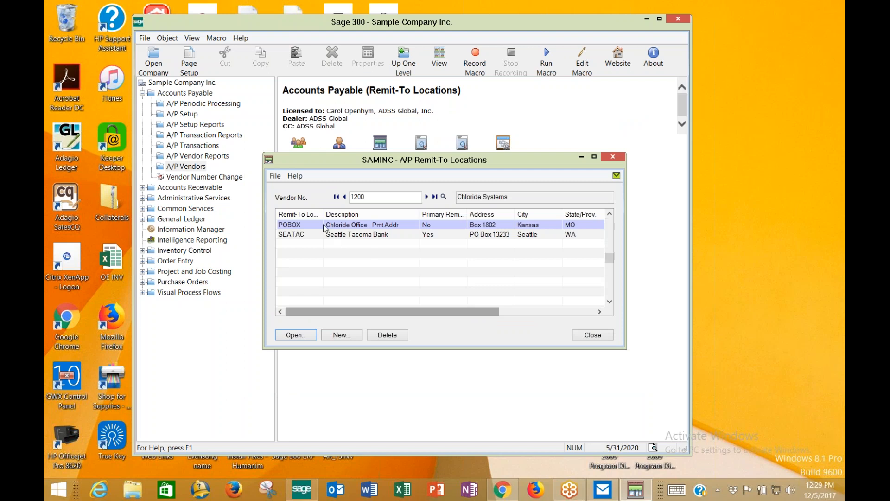
- Examine the blank form for a new remit-to location, and close the remit-to locations without adding one
left_click(373, 235)
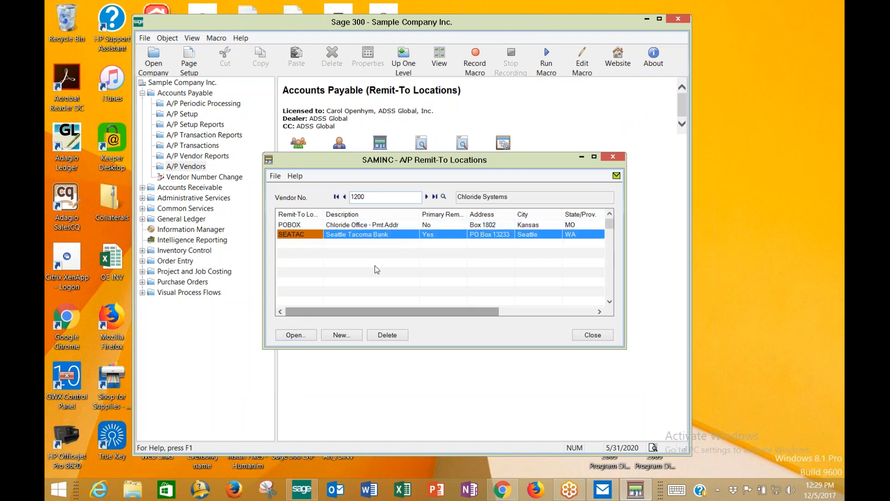
left_click(352, 333)
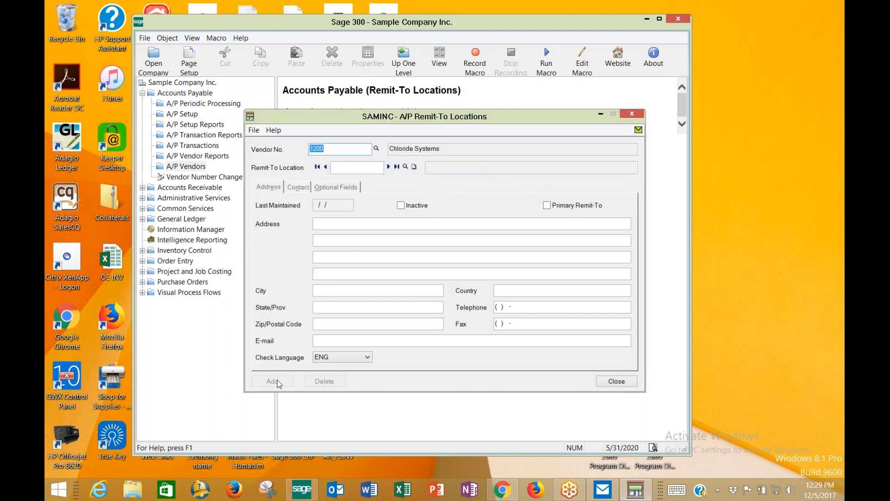
left_click(621, 383)
left_click(607, 336)
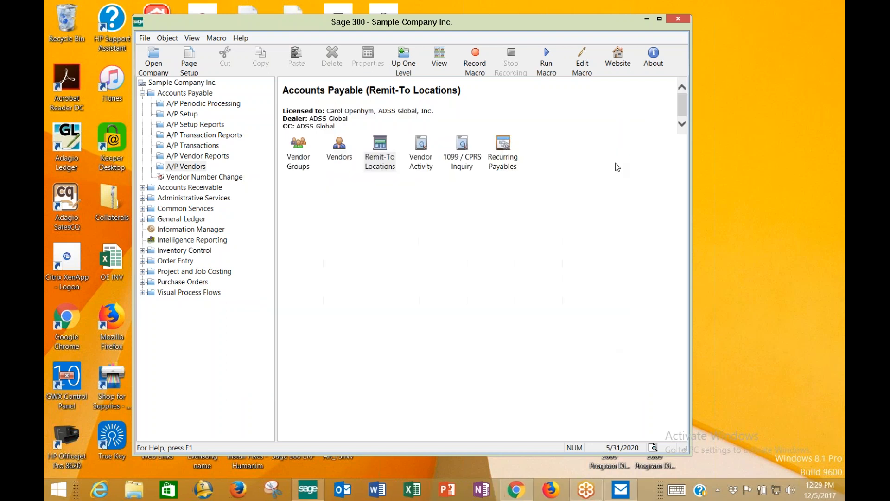
- Bring up the Vendor Activity inquiry for Chloride Systems and examine its balances and aging
double_click(426, 165)
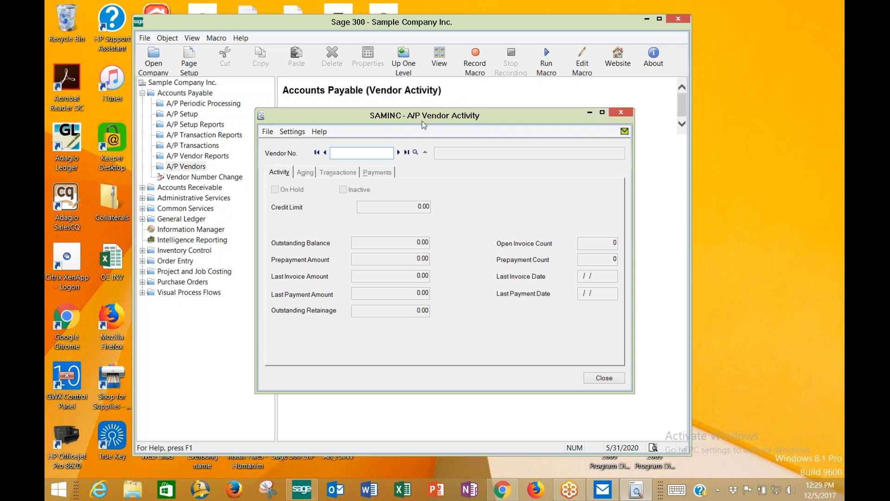
left_click_drag(425, 116, 432, 78)
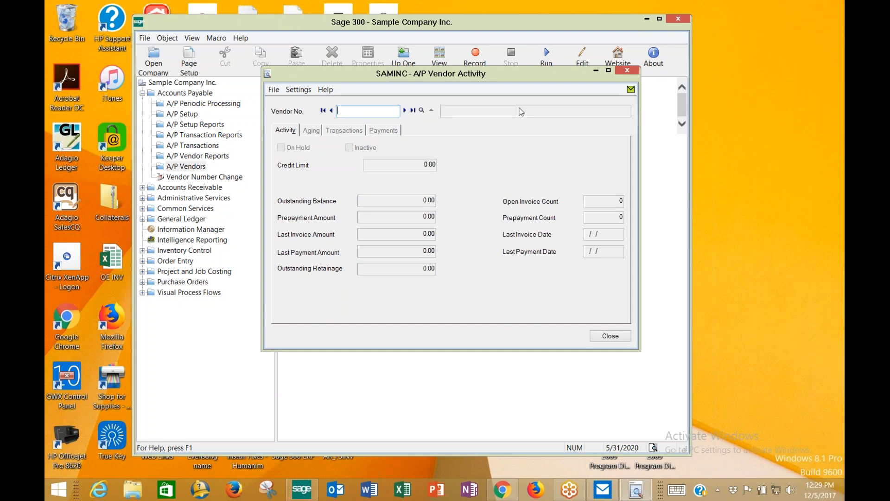
type("1200")
key("Tab")
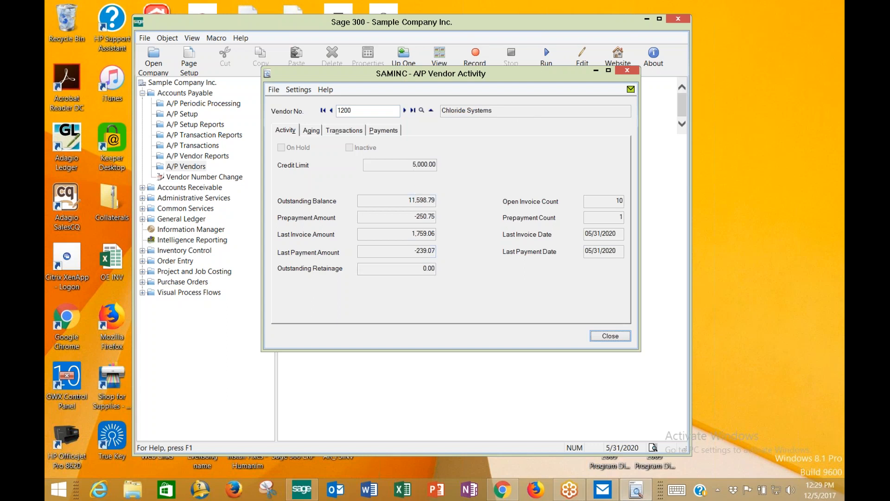
left_click(312, 134)
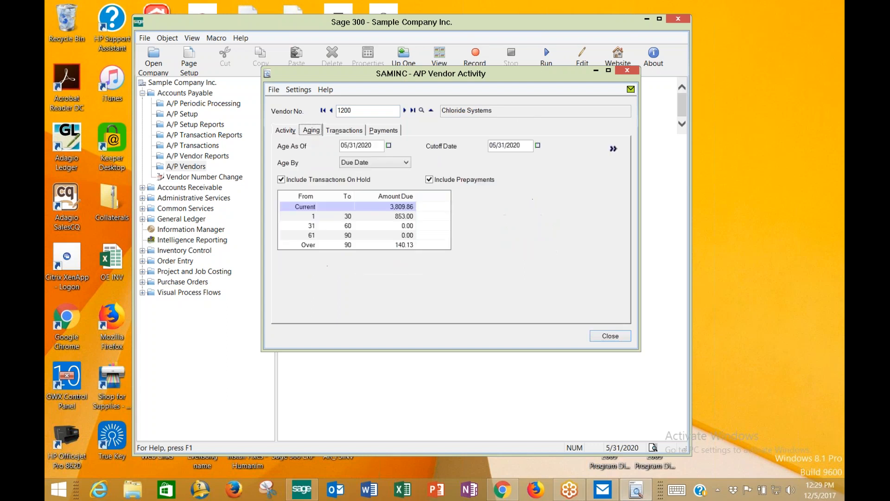
- List the transactions of Chloride Systems in a maximized window and examine their dates, original amounts, applied amounts and current balances
left_click(340, 132)
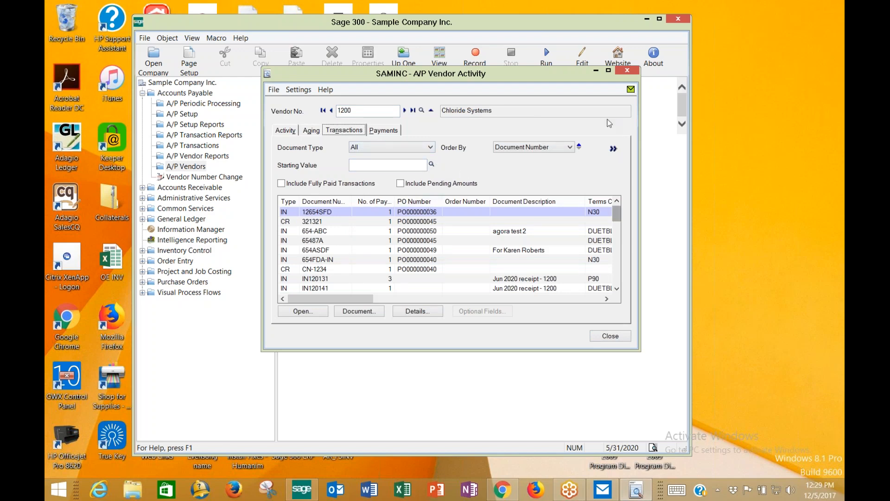
left_click(608, 71)
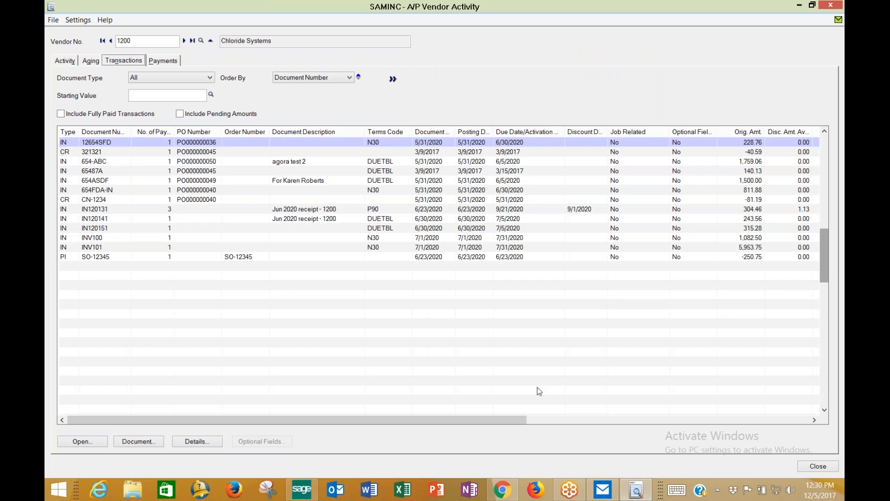
left_click(519, 419)
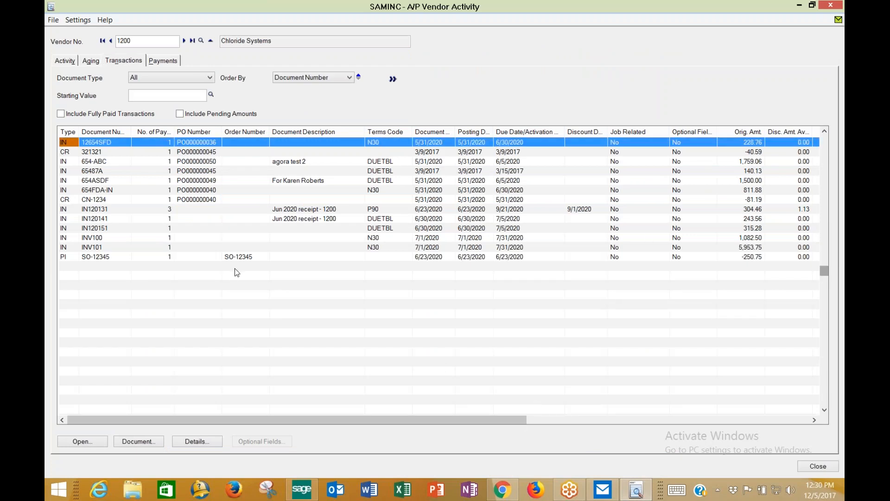
left_click(224, 248)
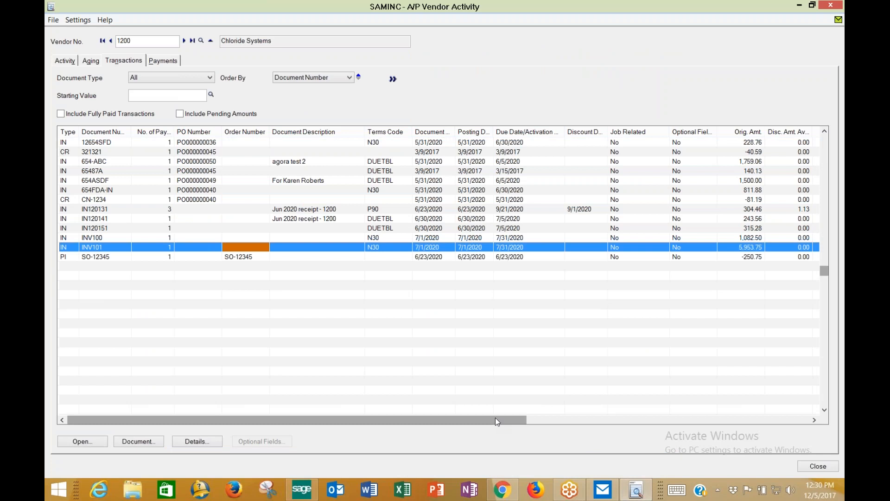
left_click_drag(495, 420, 626, 417)
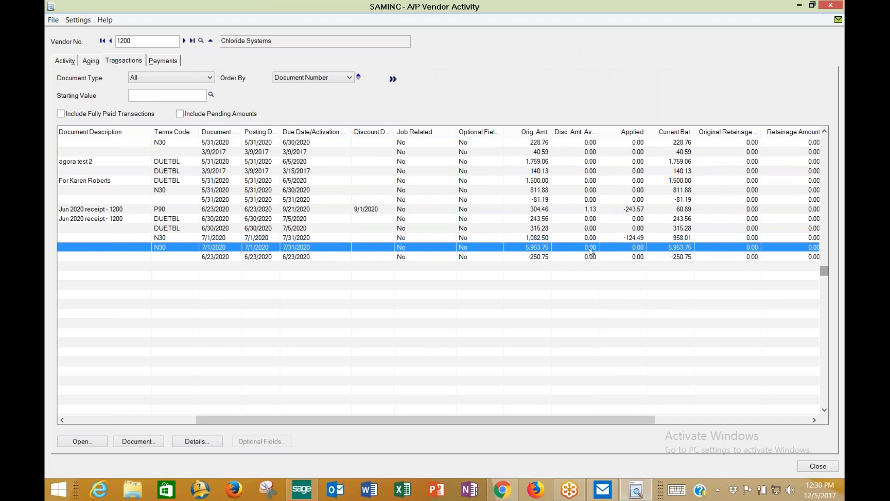
- Examine the line details and the original invoice entry of document INV100, and return to the transaction list
left_click(626, 237)
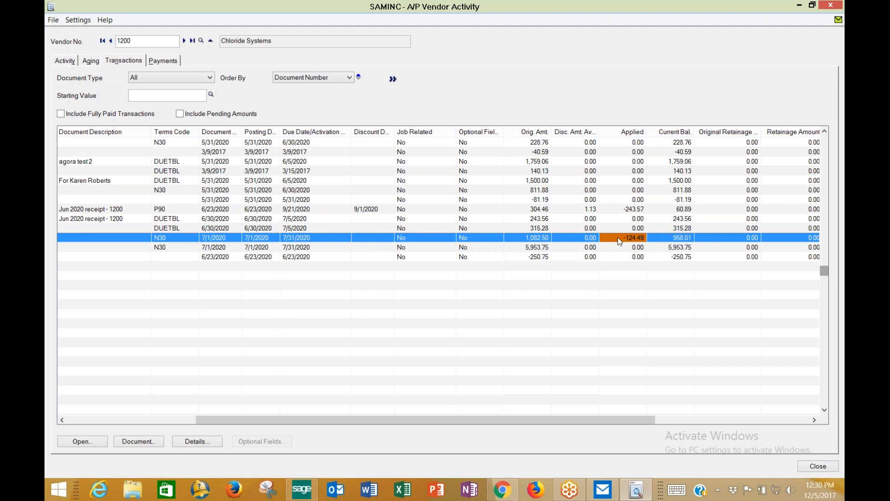
left_click(205, 444)
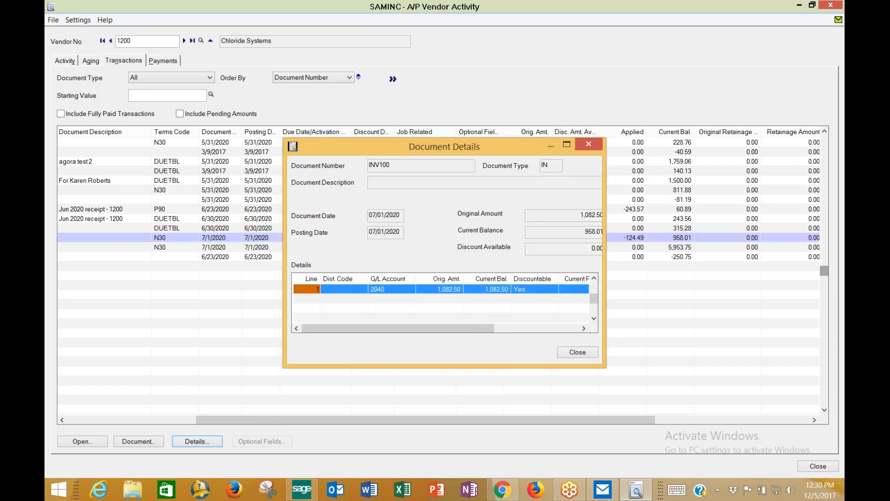
left_click_drag(606, 228, 664, 228)
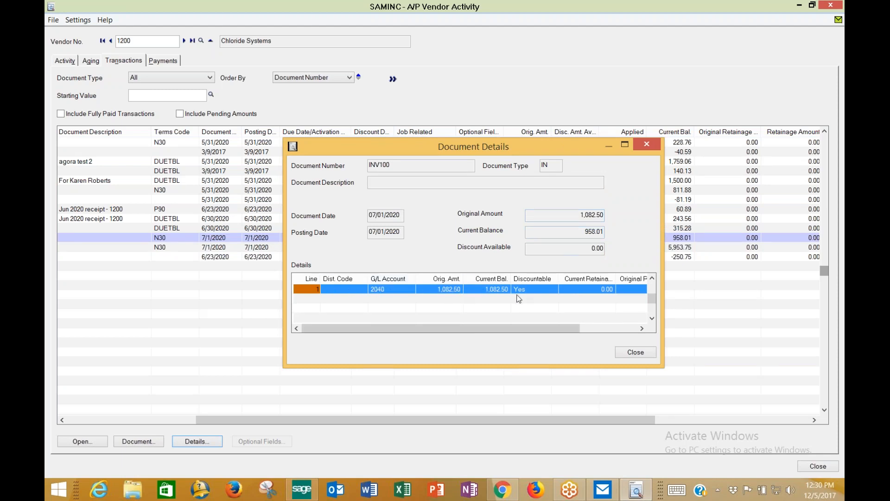
left_click(625, 354)
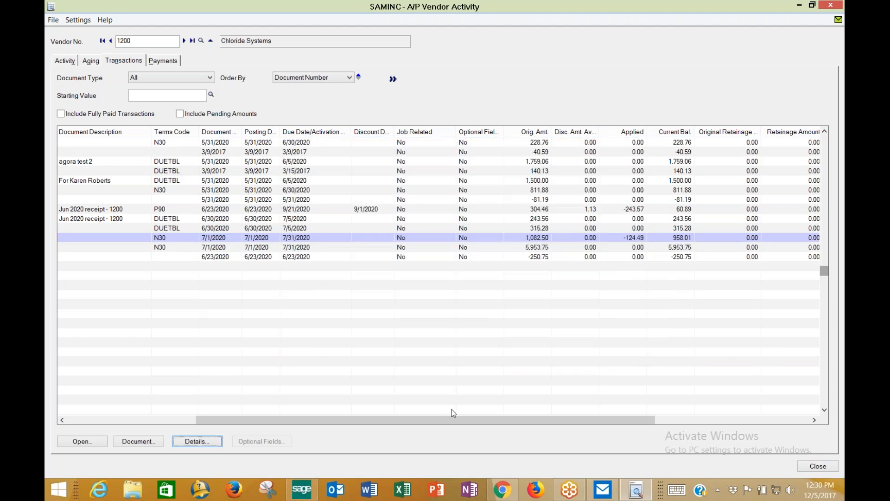
left_click(151, 442)
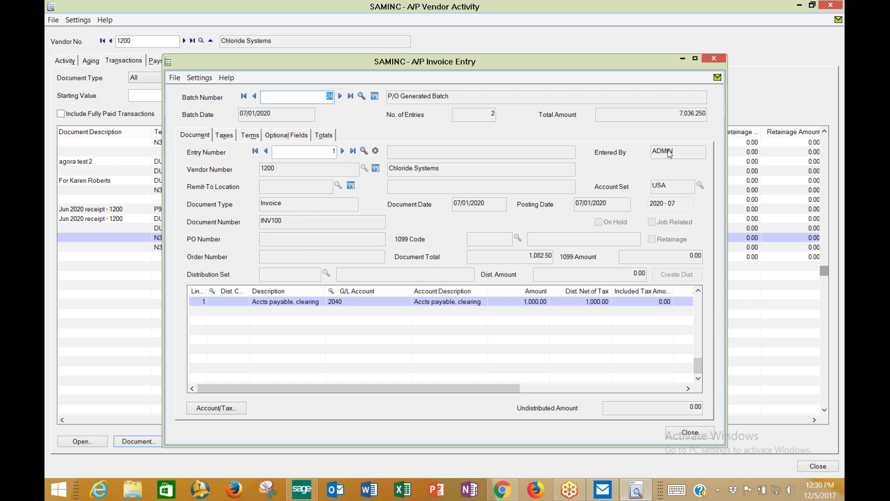
left_click(691, 434)
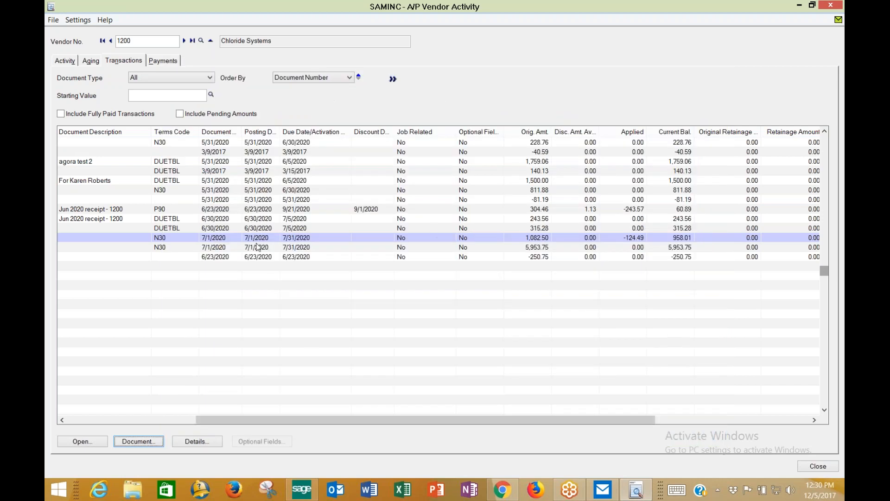
- Review the document information of INV100 and the transactions applied to it, widening the Type column
left_click(88, 443)
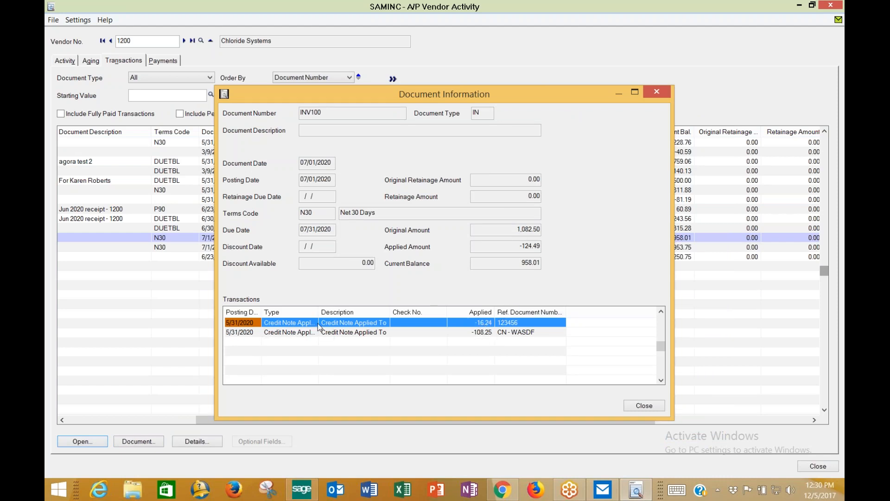
left_click_drag(315, 313, 354, 312)
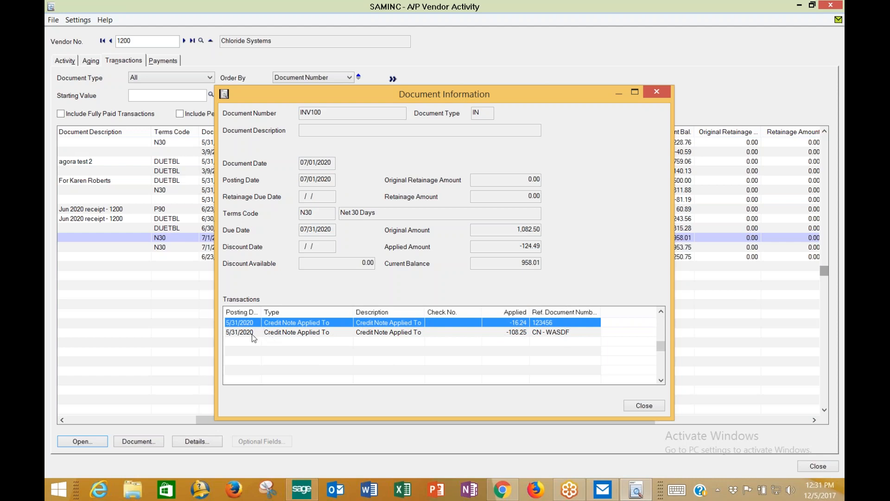
left_click(650, 410)
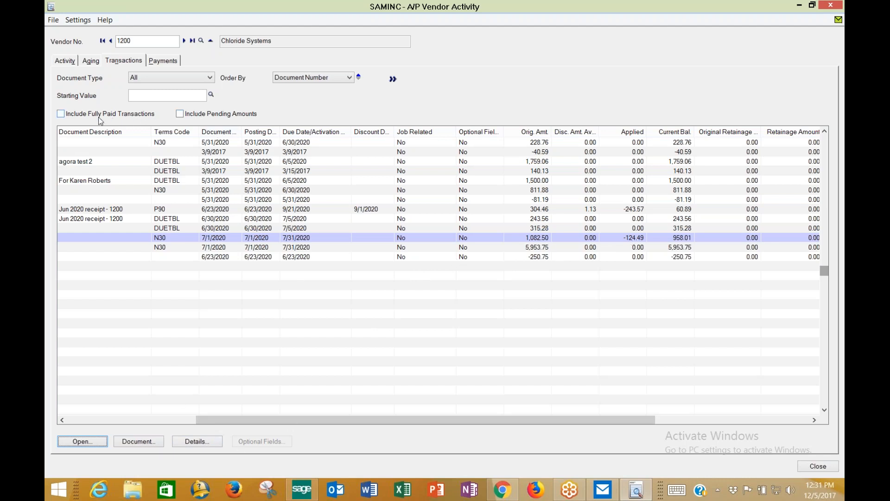
- Include fully paid transactions in the list and inspect the payment applied to the 200.00 credit note 123ABC-WH
left_click(83, 116)
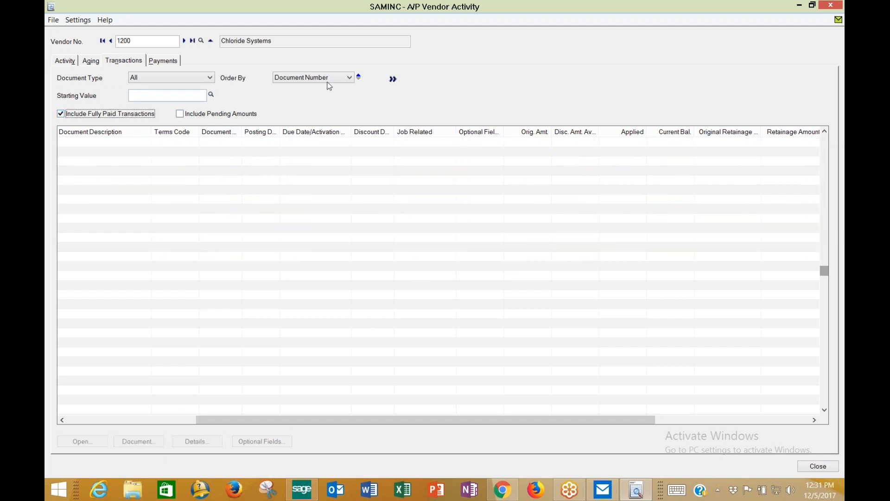
left_click(392, 79)
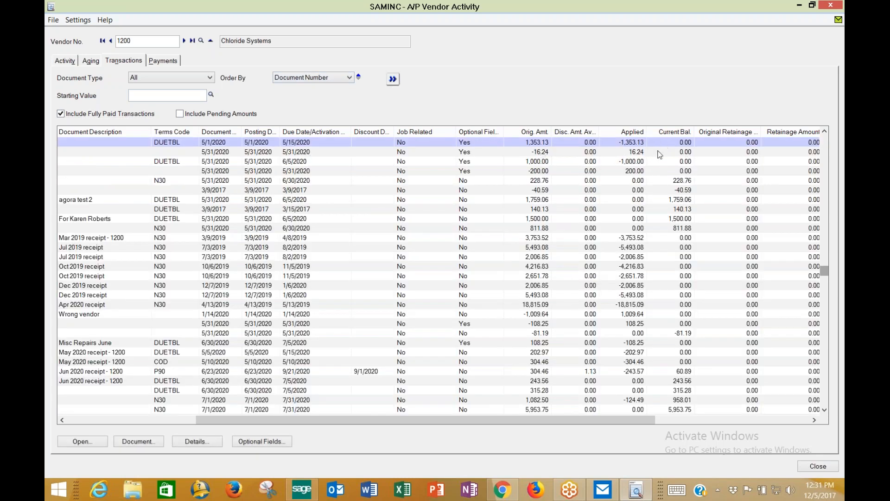
left_click(639, 171)
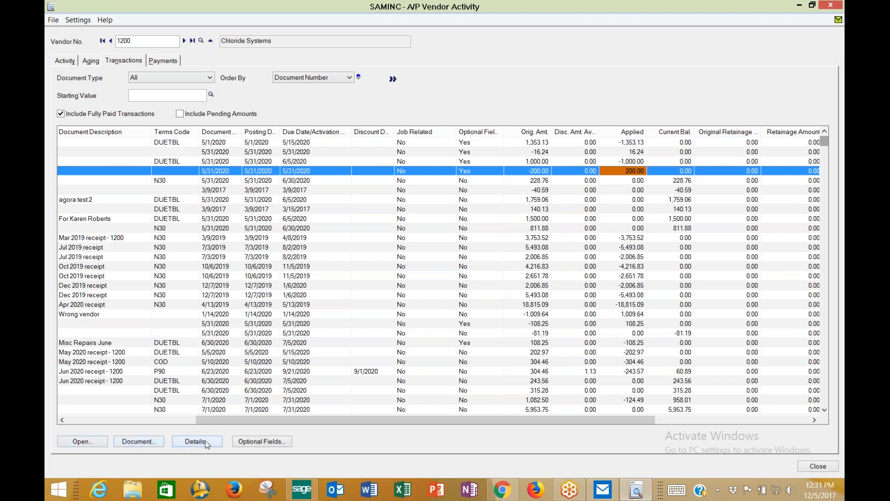
left_click(100, 442)
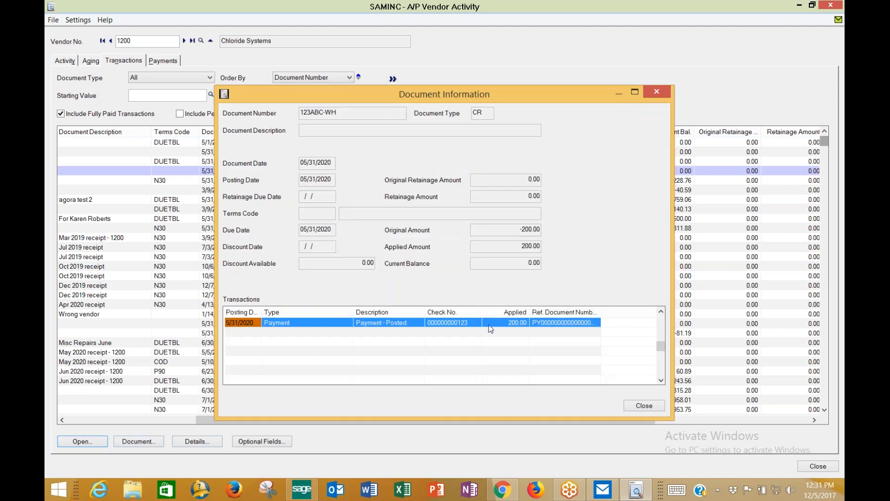
left_click(644, 405)
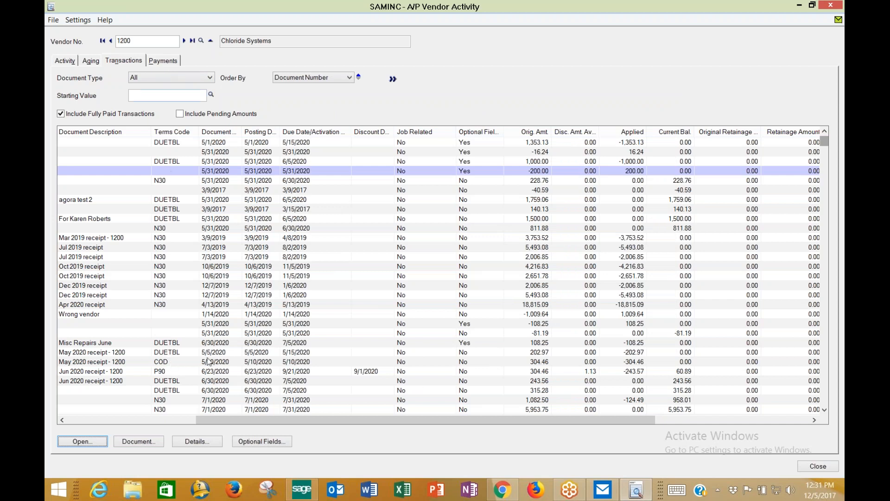
- Look over the document type filter choices, and reload the transaction list ordered by Document Date
left_click(190, 78)
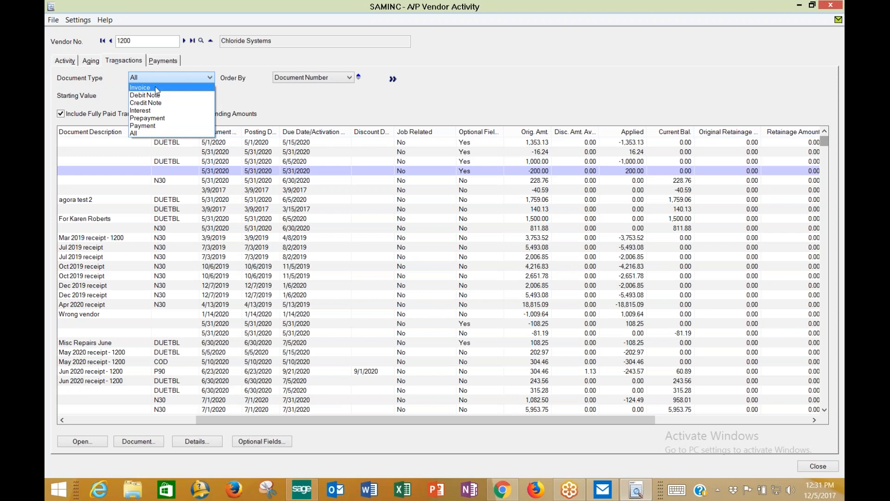
left_click(294, 80)
left_click(293, 80)
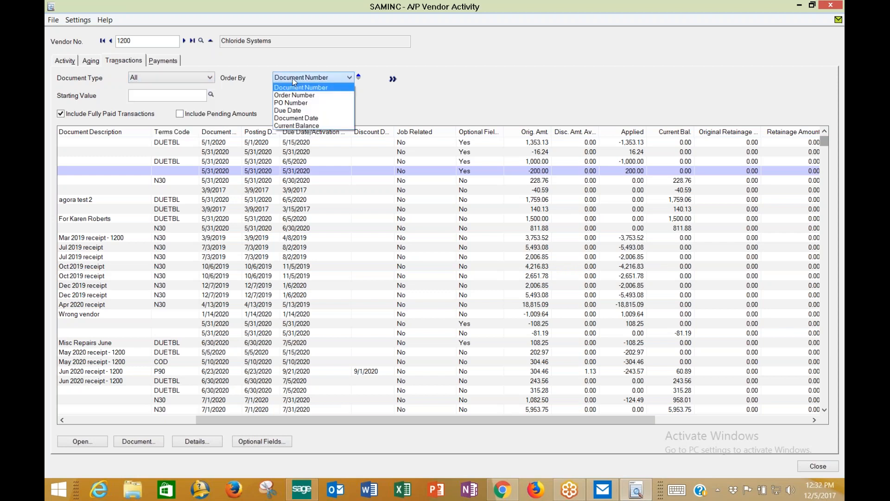
left_click(305, 118)
left_click(393, 80)
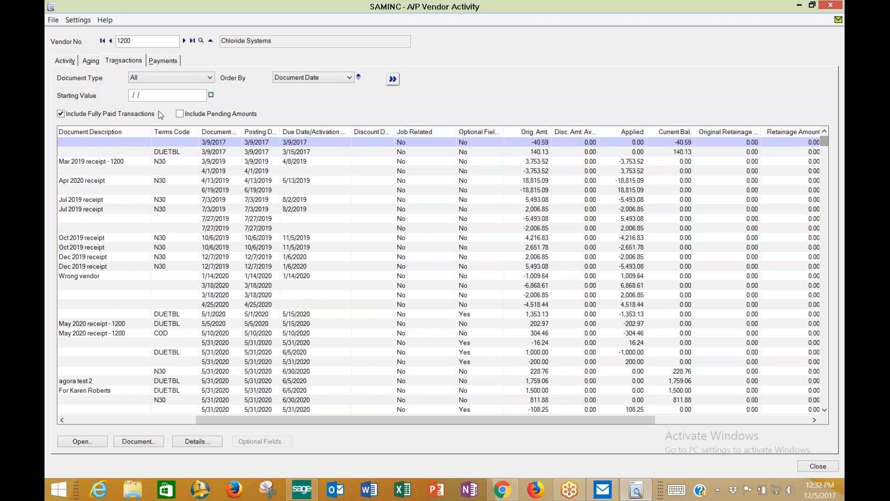
- Set the starting document date to 01/01/2020 and reload the transaction list
left_click_drag(162, 94, 76, 116)
type("01/01/2")
type("020")
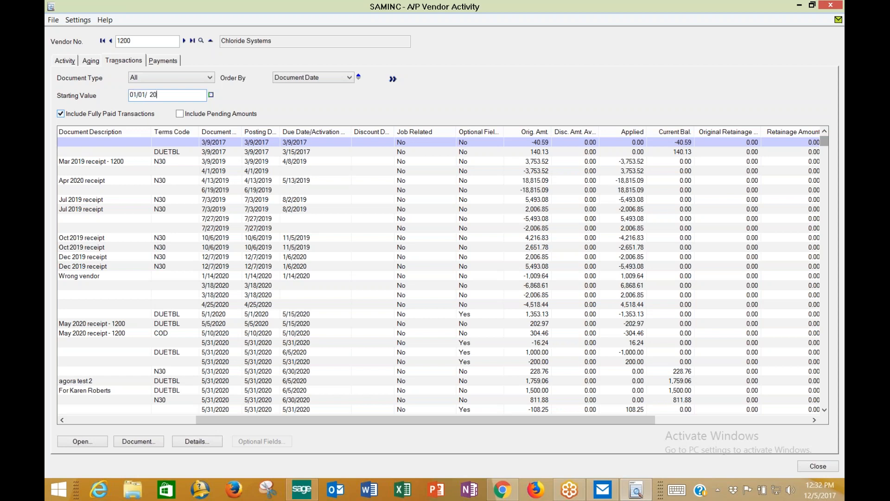
left_click(392, 79)
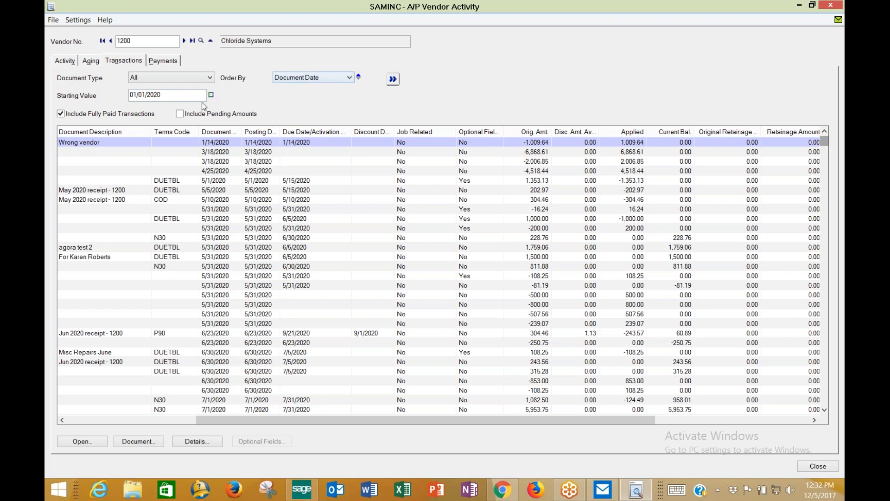
- Save the transaction list settings as defaults, and reopen Vendor Activity on the transactions of Chloride Systems to check them
left_click(84, 23)
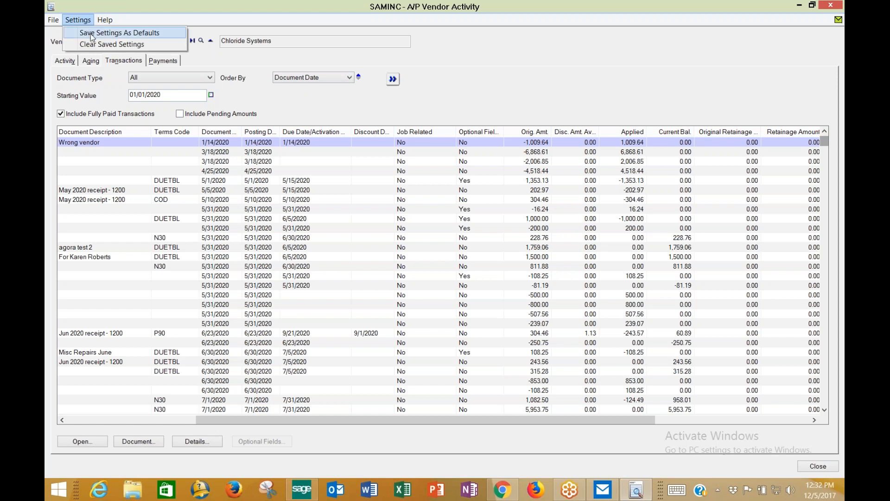
left_click(91, 33)
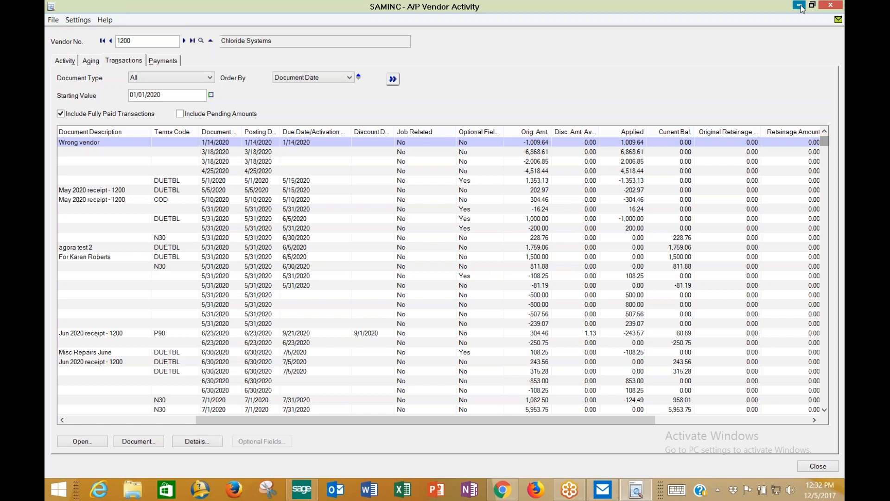
left_click(830, 5)
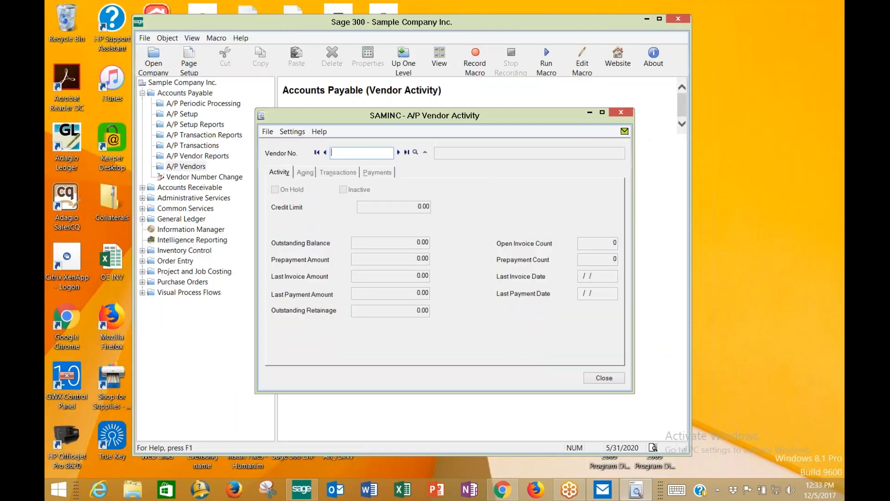
left_click(398, 152)
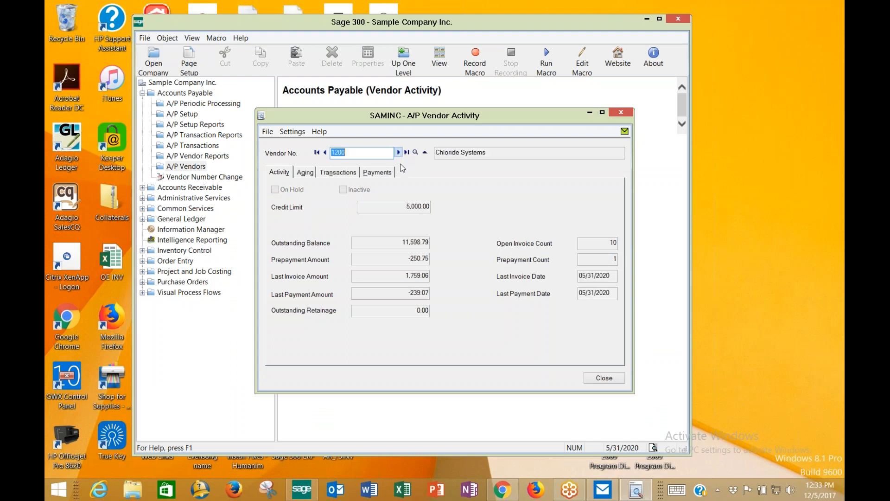
left_click(346, 174)
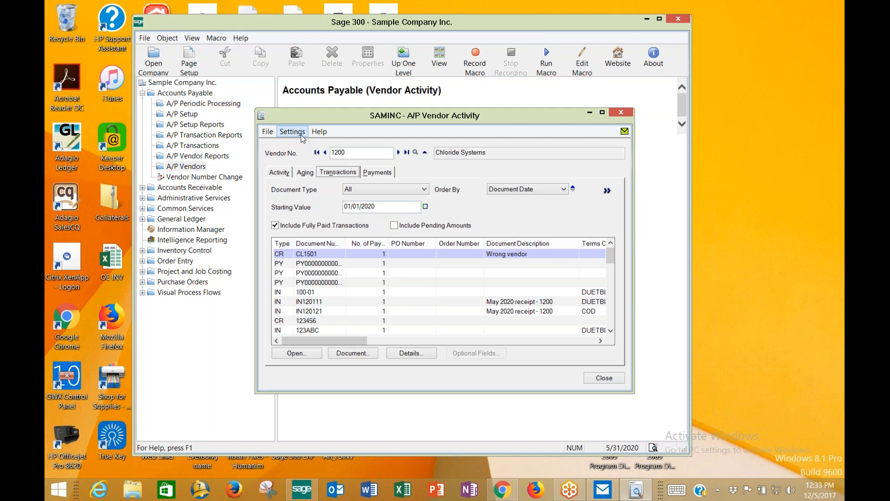
- Maximize the window and rearrange the transaction columns so Applied, Orig. Amt. and Current Bal. sit between the document and posting dates
left_click(602, 112)
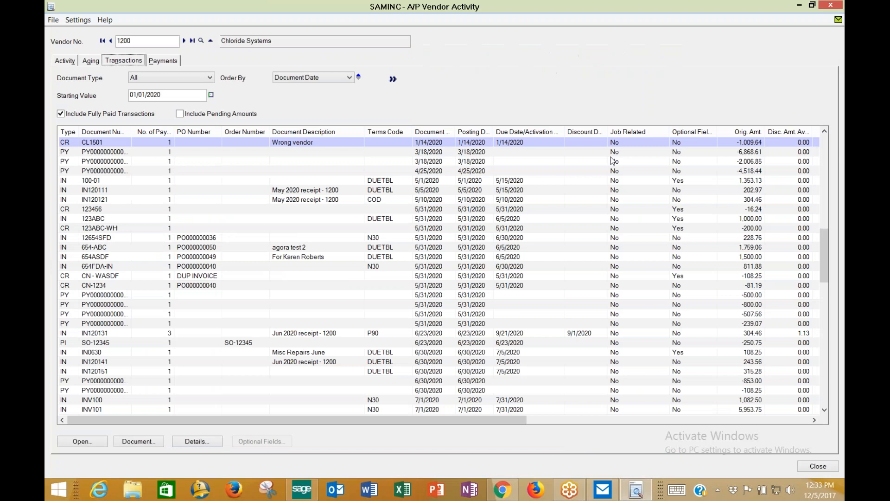
left_click_drag(507, 420, 614, 419)
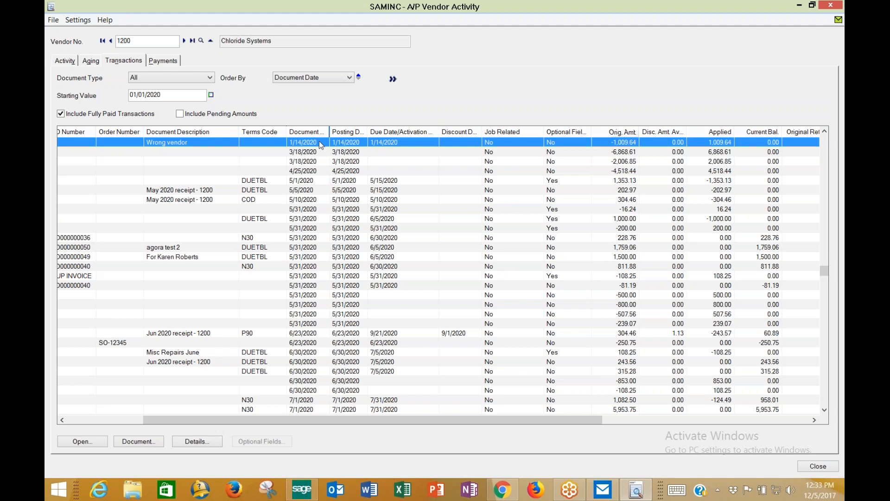
left_click_drag(328, 143, 328, 139)
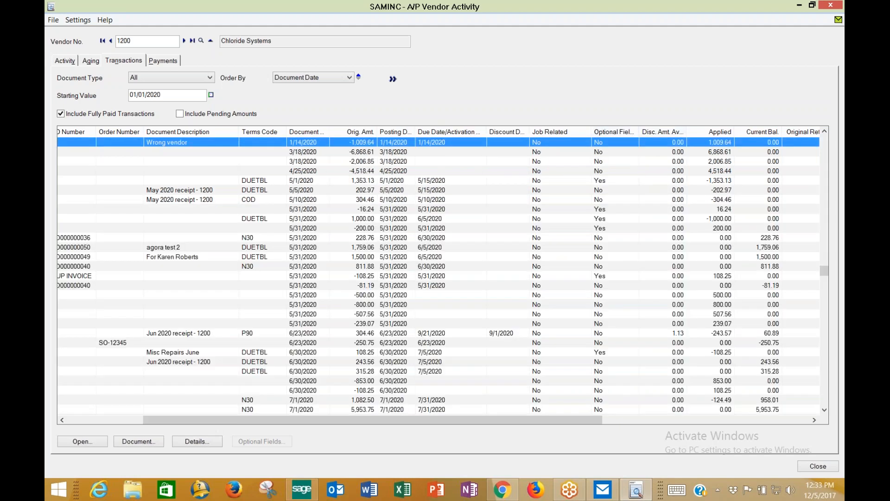
left_click_drag(700, 135, 343, 139)
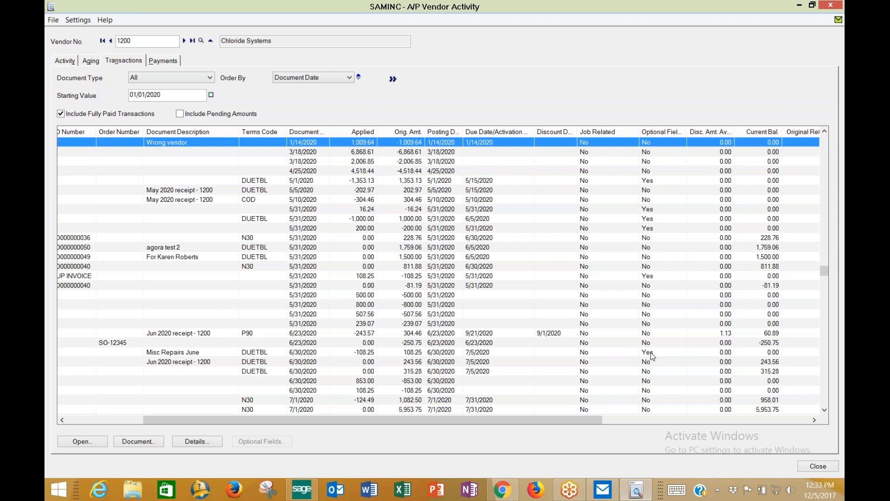
left_click_drag(575, 419, 605, 418)
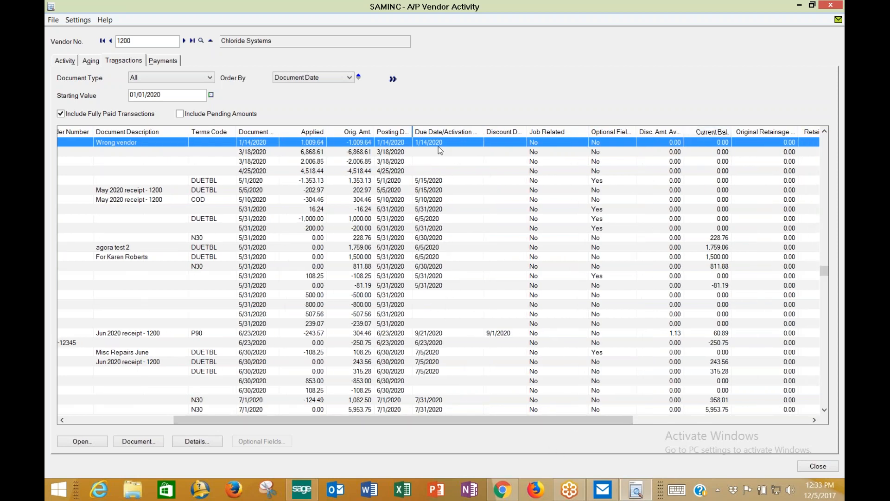
left_click_drag(391, 144, 392, 150)
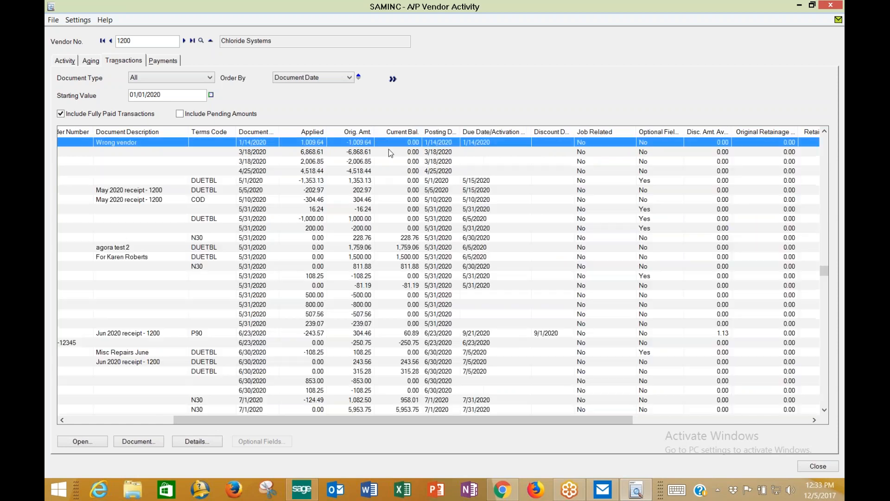
- Move the Due Date/Activation column ahead of the document date column and save the transaction list settings as defaults
left_click(452, 133)
left_click_drag(484, 133, 246, 138)
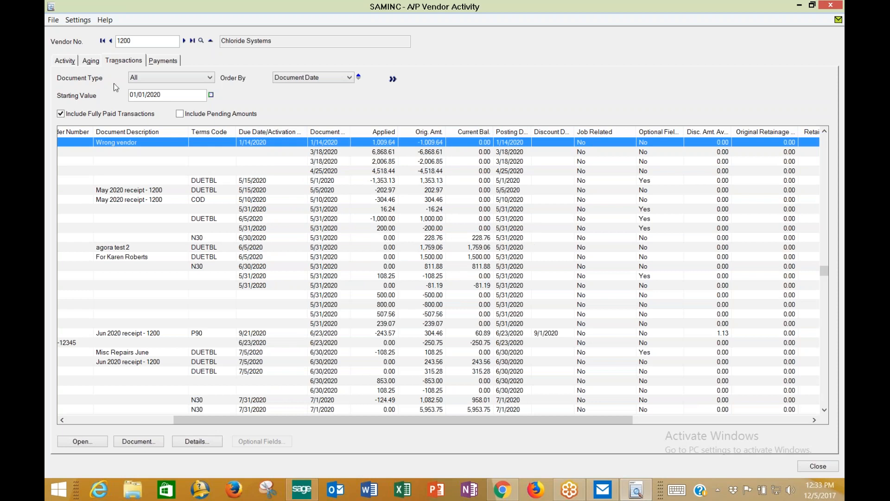
left_click(78, 20)
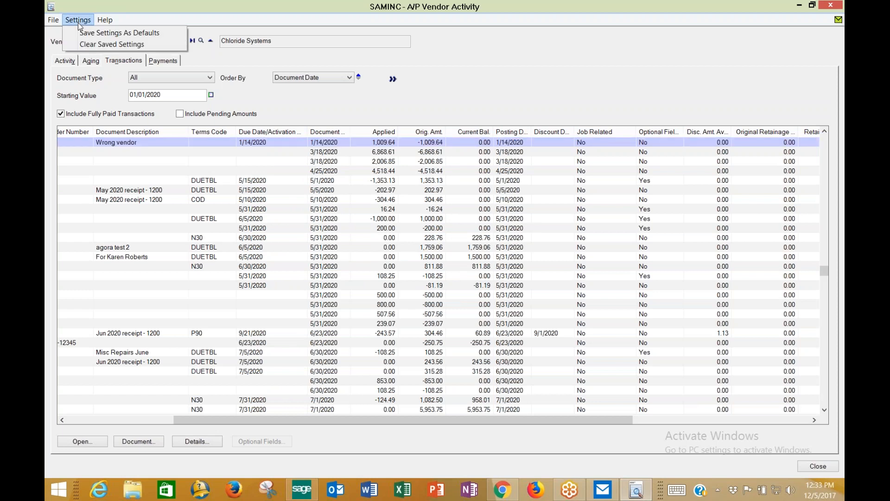
left_click(82, 33)
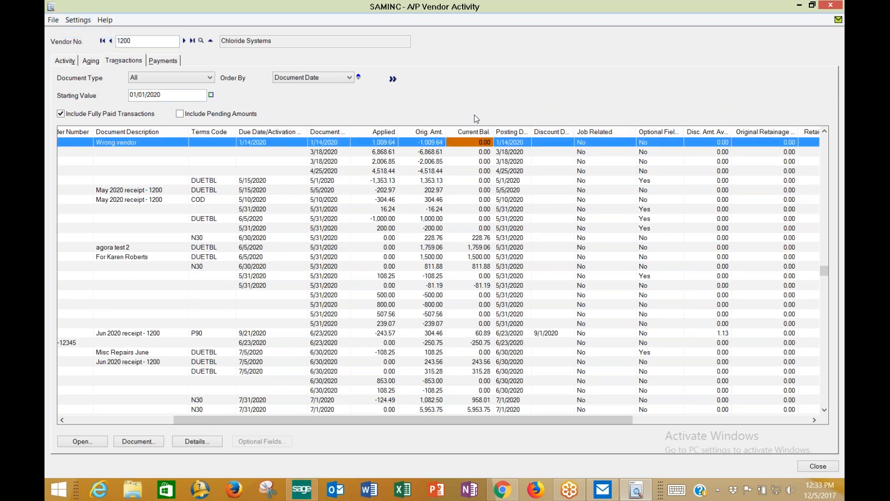
- Widen the Orig. Amt. and Posting Date columns, and shrink Posting Date until it is hidden from the transaction list
left_click_drag(447, 133, 469, 133)
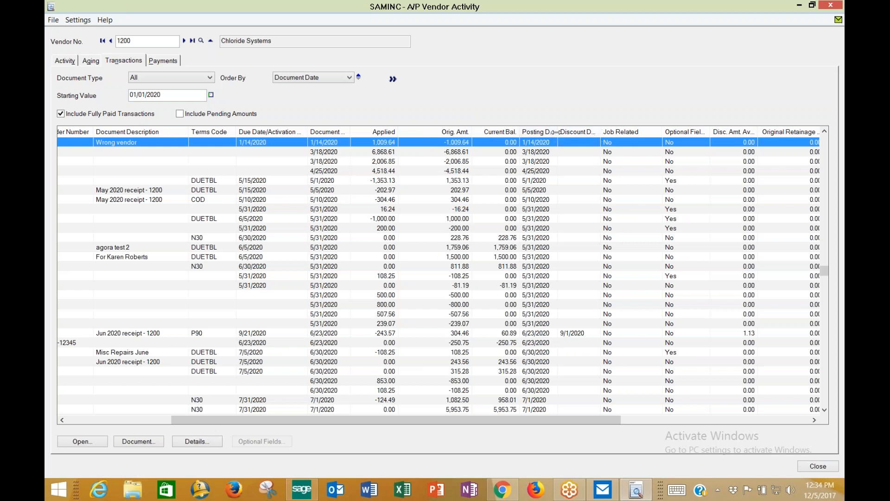
mouse_move(556, 132)
left_mouse_down()
mouse_move(516, 136)
mouse_move(565, 132)
left_mouse_up()
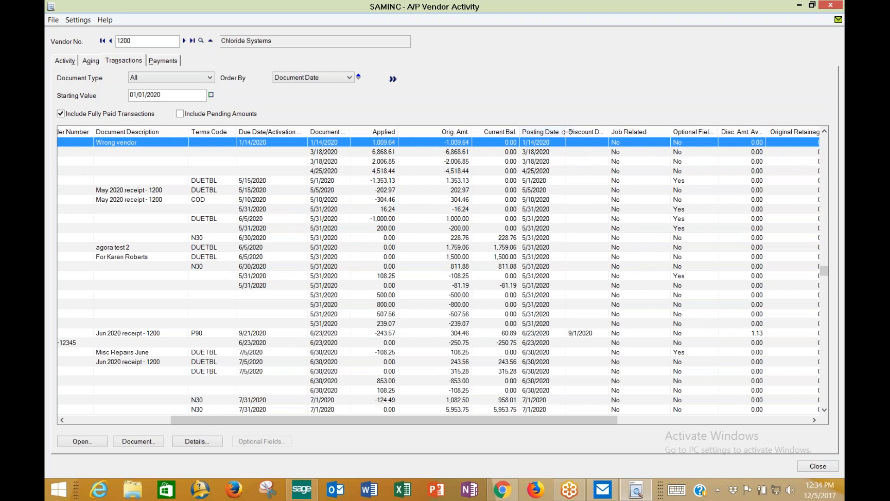
left_click_drag(567, 133, 518, 137)
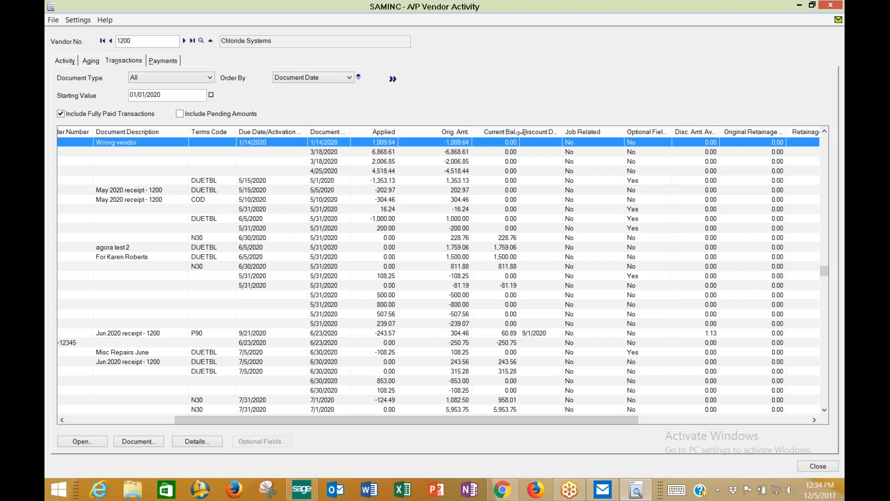
mouse_move(520, 132)
left_mouse_down()
mouse_move(595, 133)
mouse_move(520, 133)
left_mouse_up()
- Clear the saved Vendor Activity settings and reload the transaction list with the default filters to look it over from its first column
left_click(77, 20)
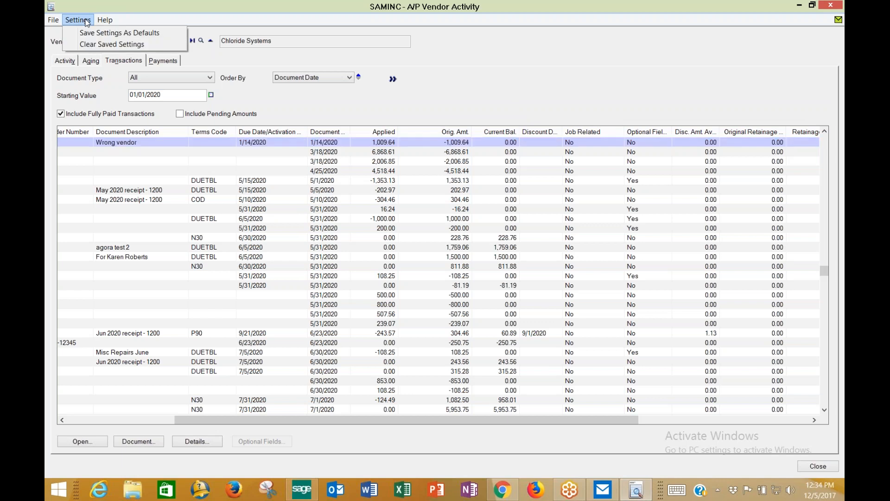
left_click(92, 45)
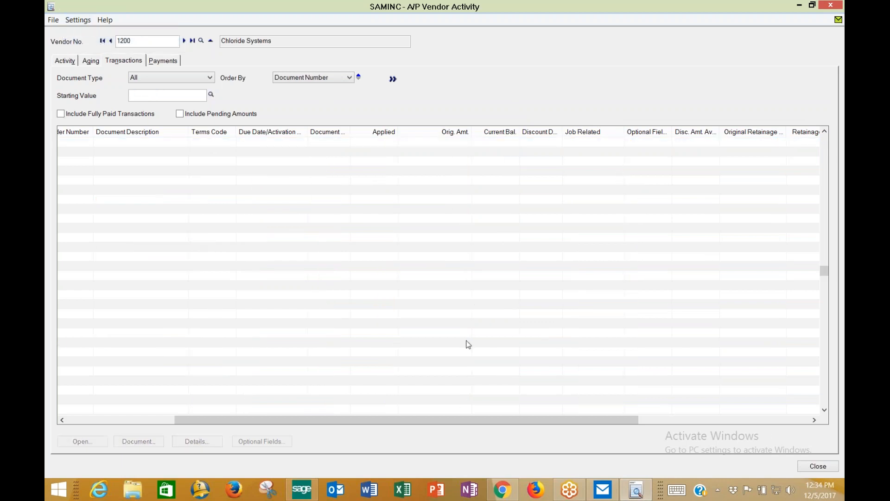
left_click(393, 79)
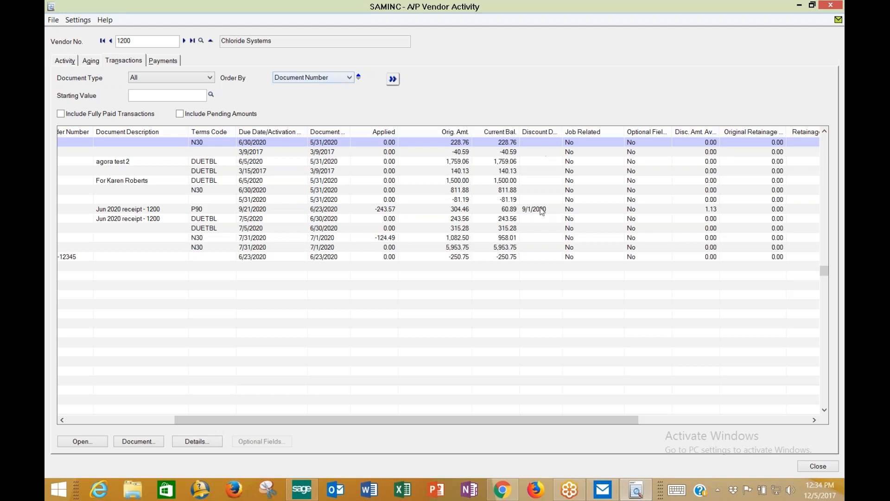
left_click_drag(455, 422, 339, 400)
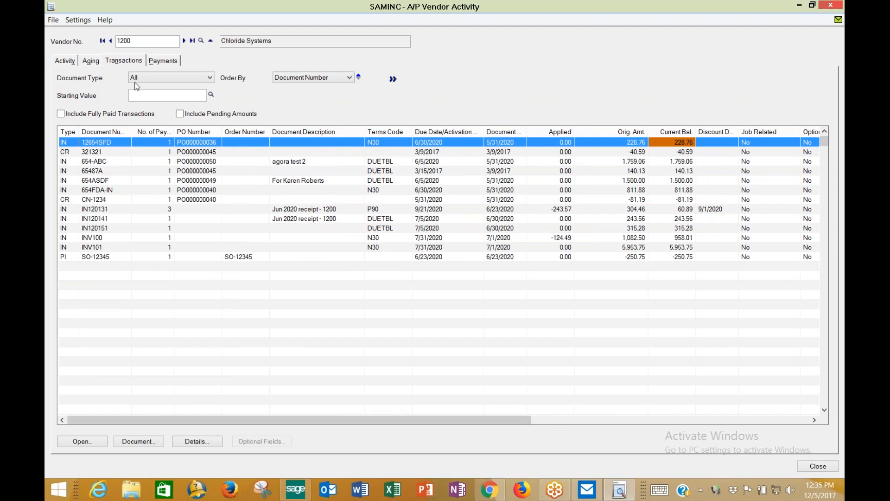
- Display the payments of Chloride Systems and look over the sort order choices, keeping Check Number
left_click(161, 61)
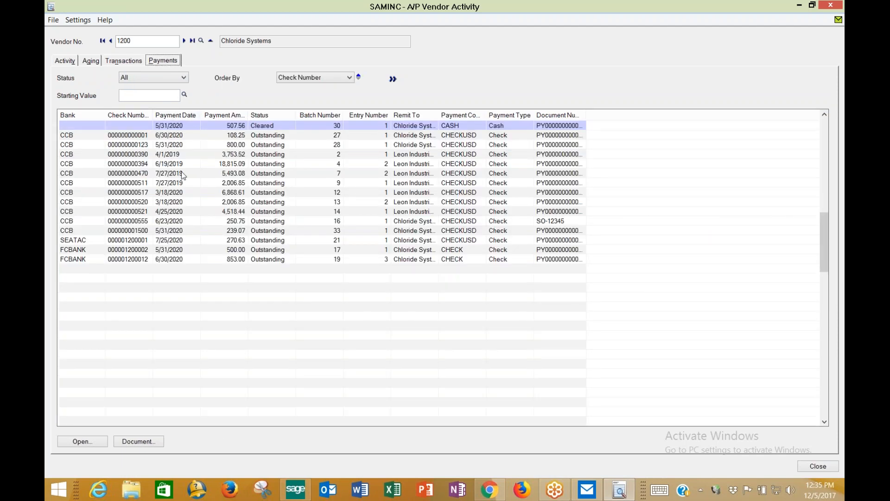
left_click(297, 78)
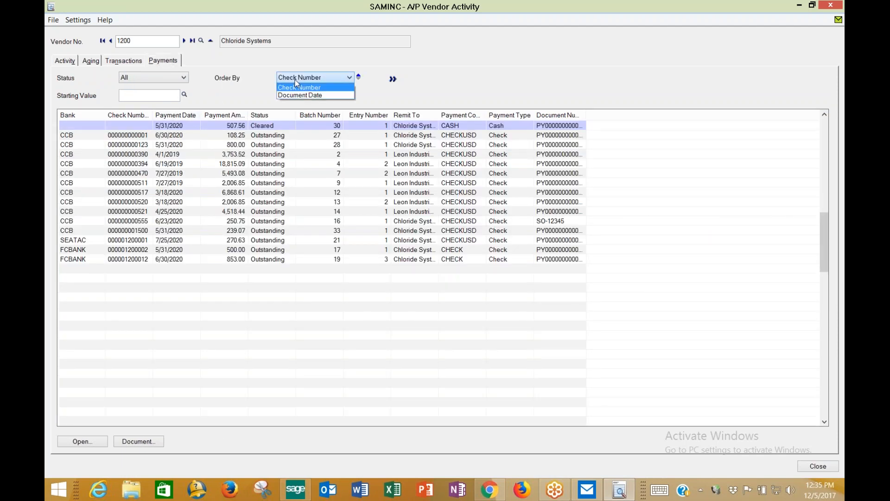
left_click(296, 83)
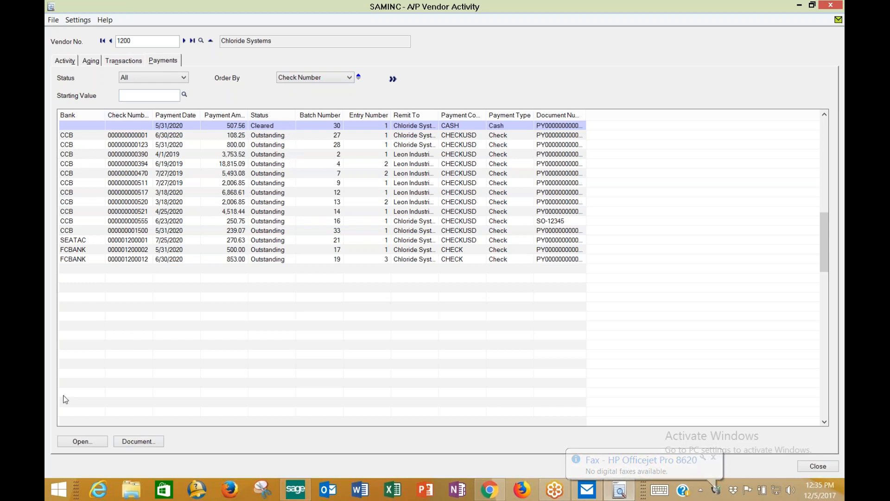
- Open the payment information of the 800.00 check from bank CCB, widen its window, examine transactions 123ABC and 123ABC-WH, and close it
left_click(125, 144)
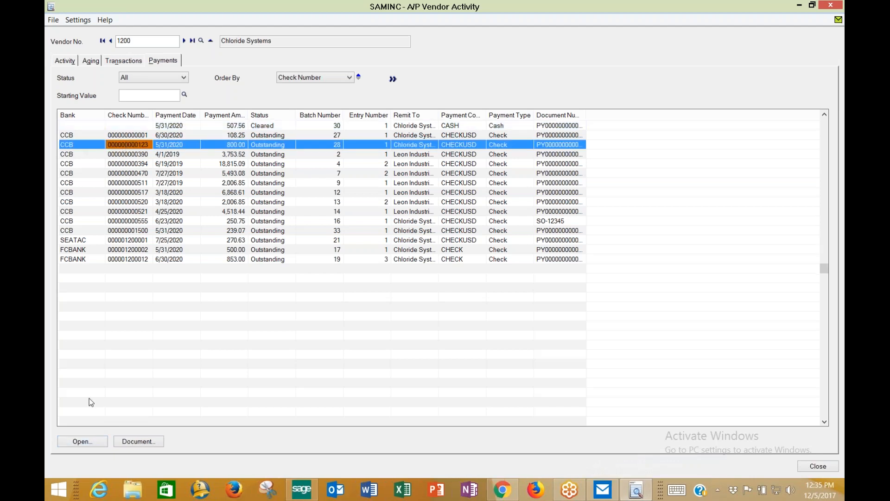
left_click(83, 441)
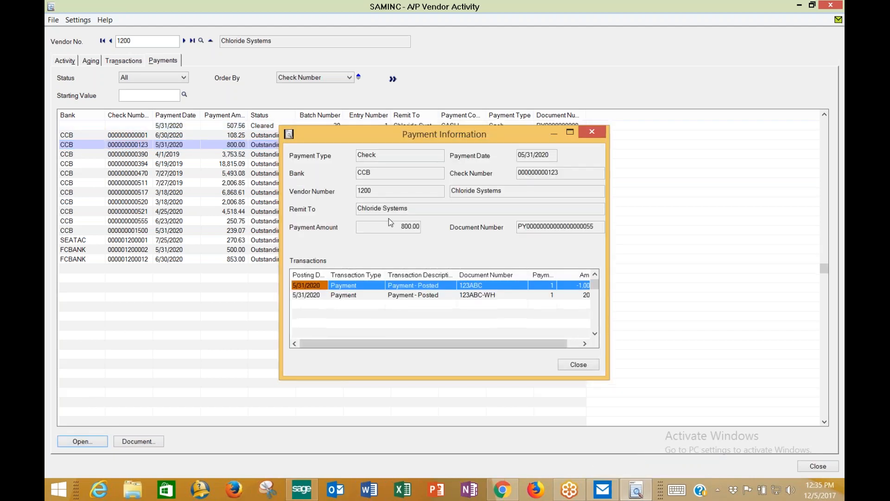
left_click_drag(609, 293, 725, 291)
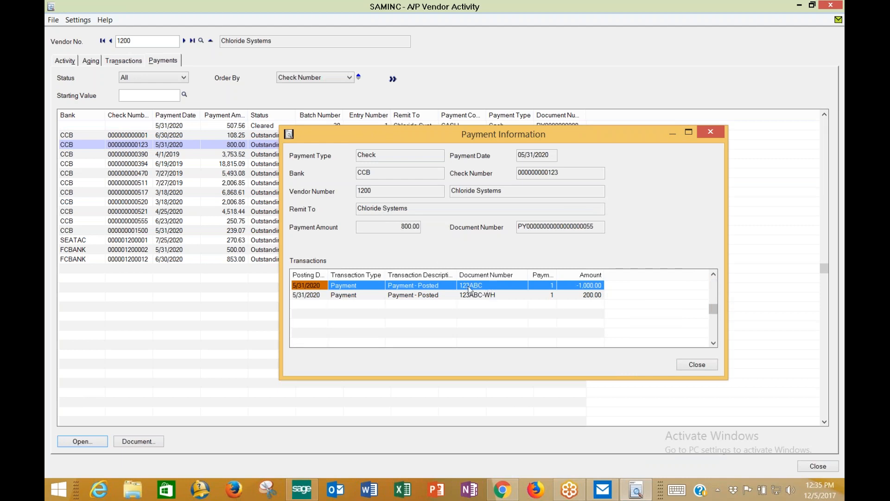
left_click(494, 296)
left_click(494, 285)
left_click(495, 296)
left_click(494, 287)
left_click(495, 296)
left_click(494, 286)
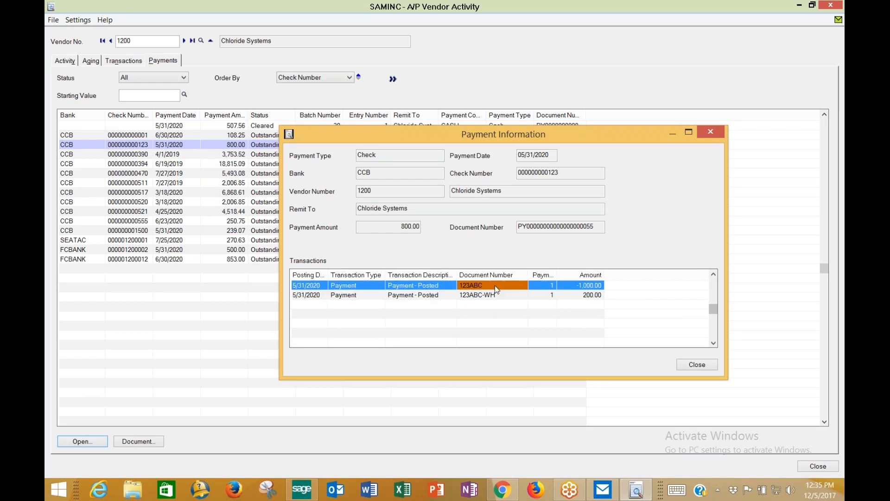
left_click(699, 365)
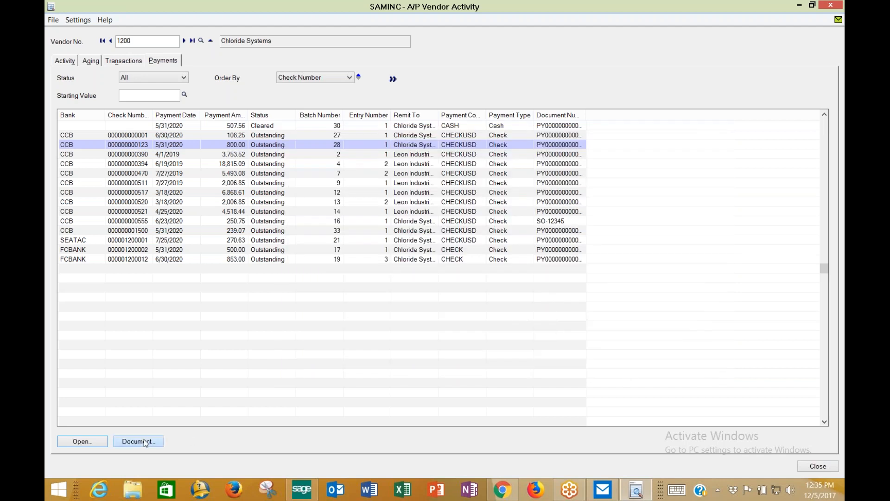
- Open the payment entry document behind the 800.00 check, look over its applied amounts and close it
left_click(145, 441)
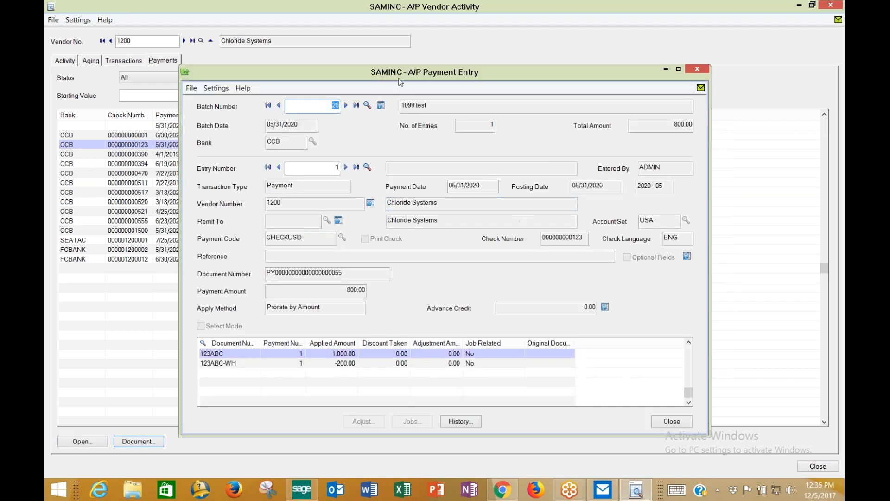
left_click_drag(399, 72, 322, 43)
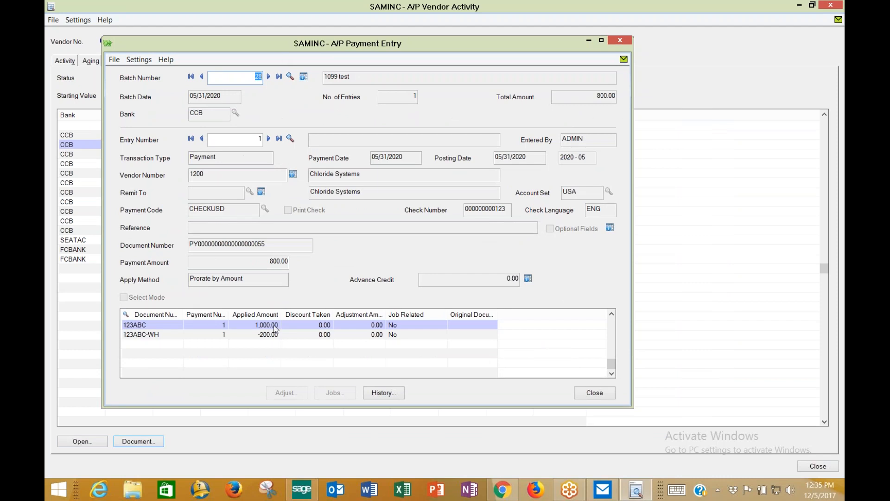
left_click(595, 393)
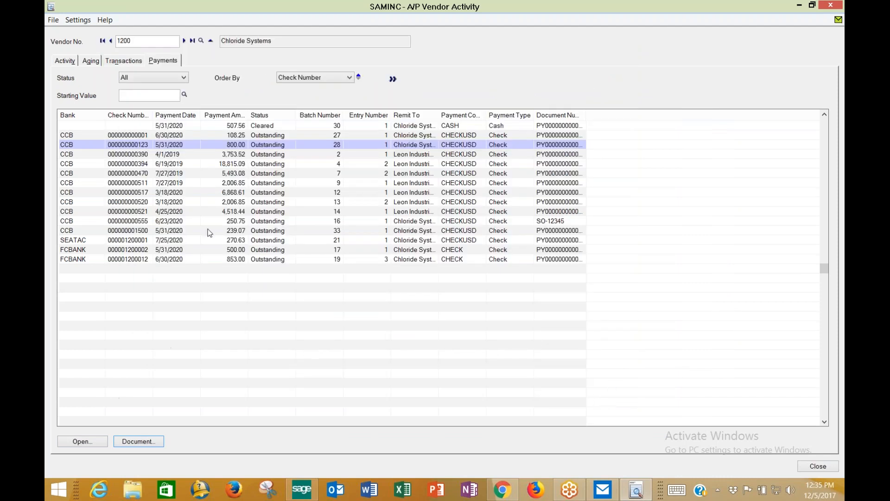
- Review the aging dates and amounts and the activity summary of Chloride Systems, and close Vendor Activity
left_click(91, 62)
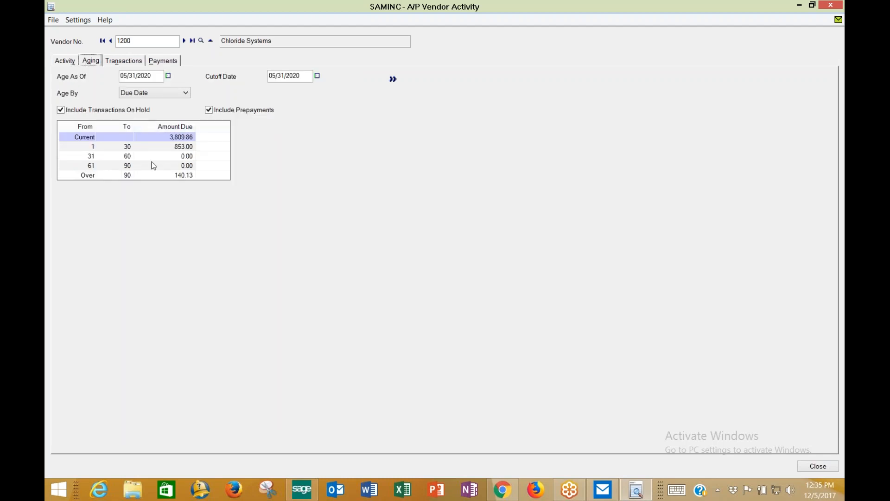
left_click(154, 75)
left_click_drag(154, 75, 95, 77)
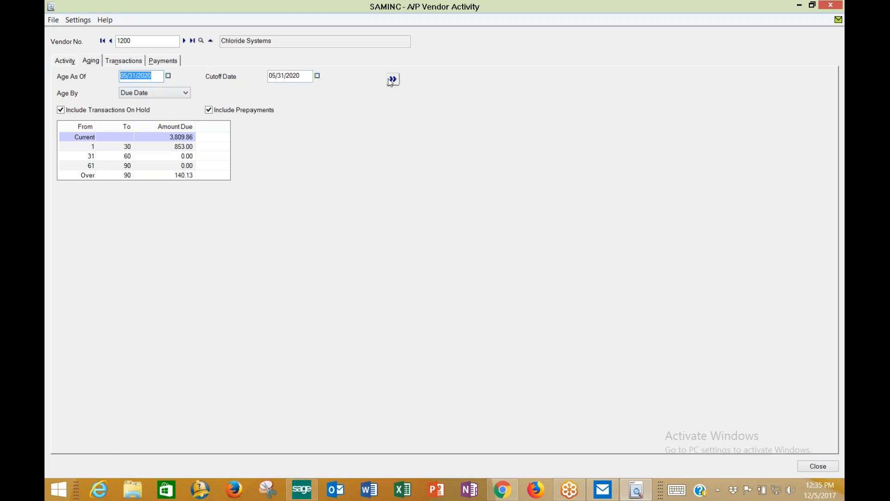
left_click(59, 61)
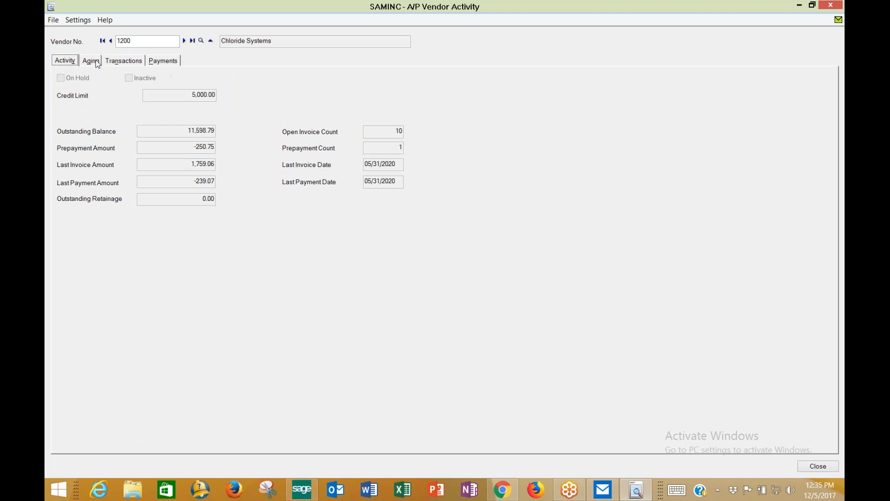
left_click(831, 4)
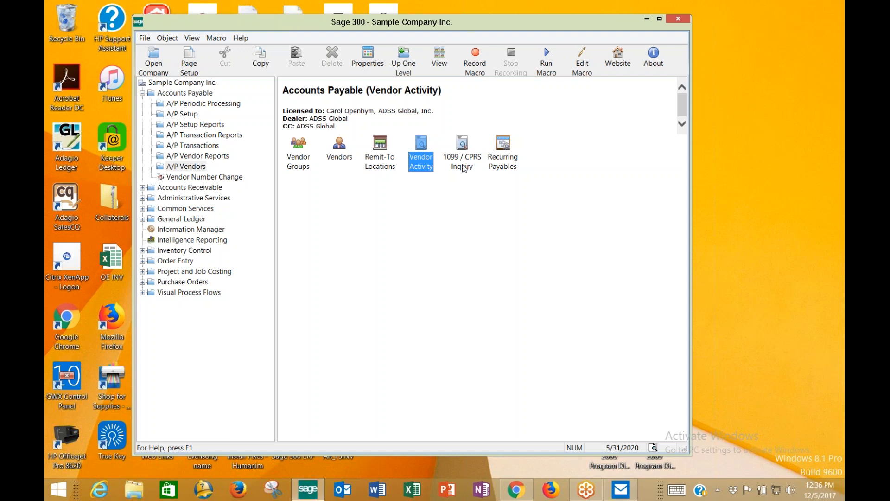
- Open the 1099/CPRS Inquiry and review the codes and the code 7 amount recorded for 2020
double_click(459, 160)
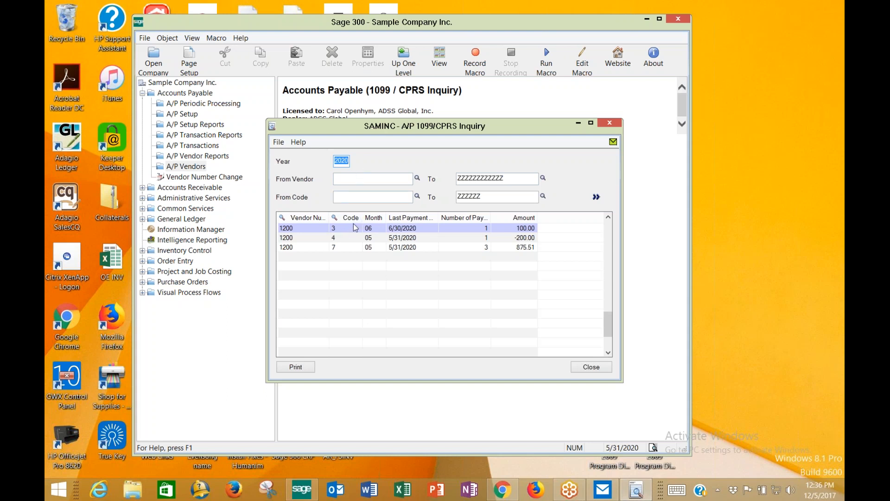
left_click(339, 221)
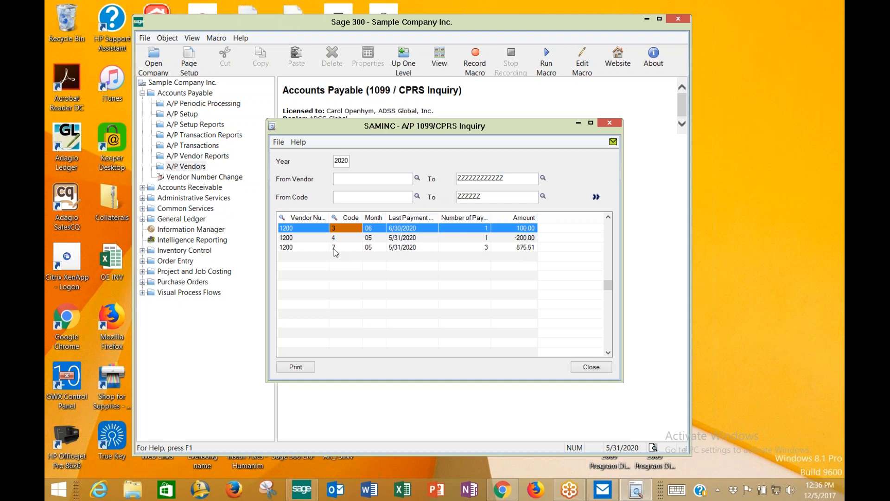
left_click(519, 248)
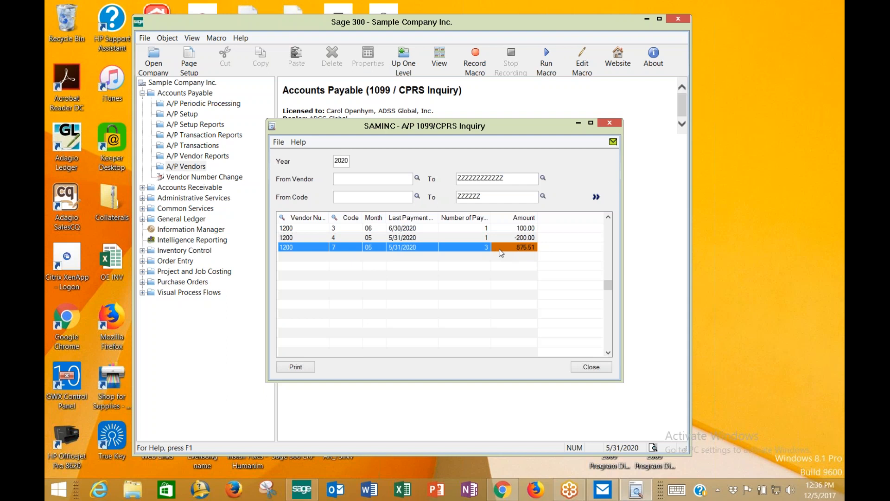
- Add an inquiry line for vendor 1200, code 7, with month 07 and last payment date 7/31/2020
left_click(321, 247)
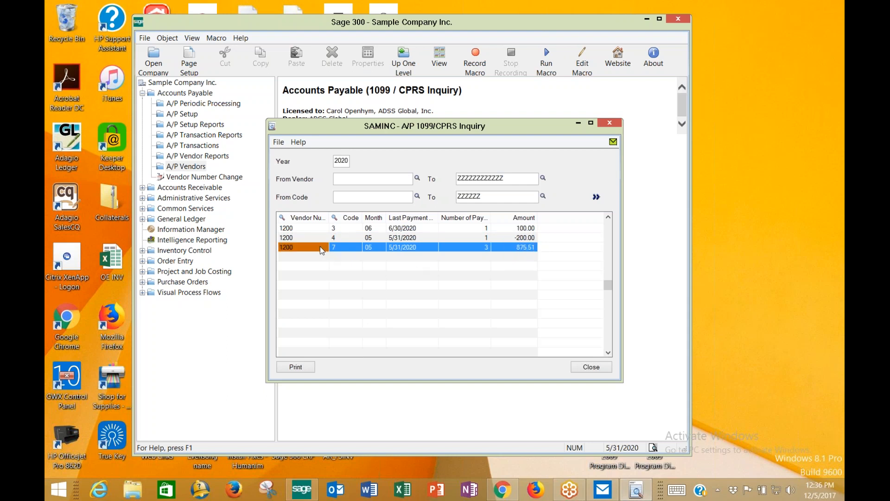
key("Insert")
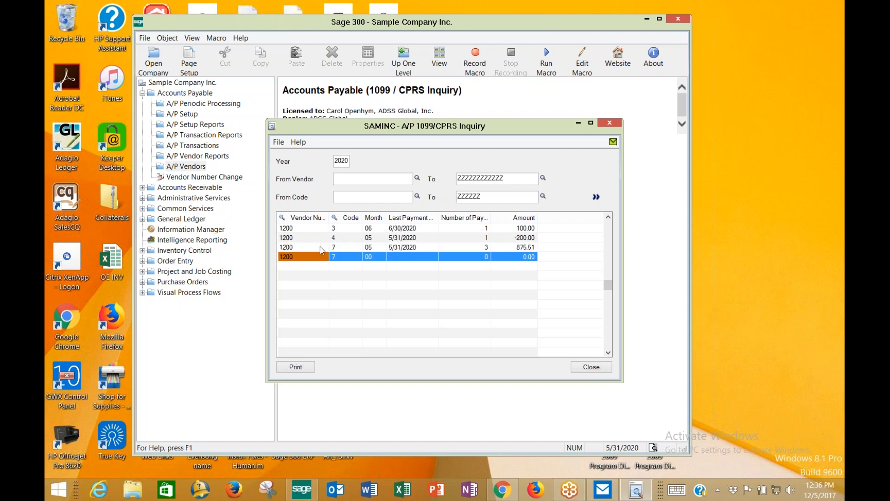
key("Tab")
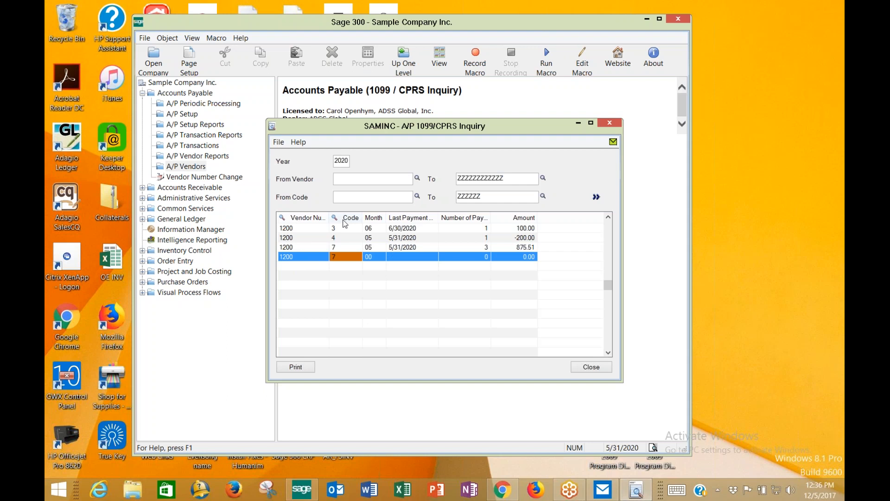
left_click(374, 257)
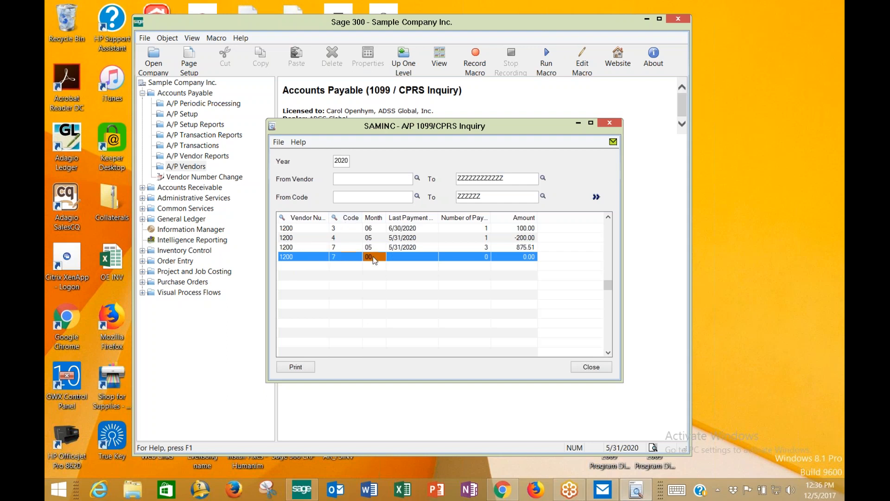
type("07")
key("Tab")
type("073120")
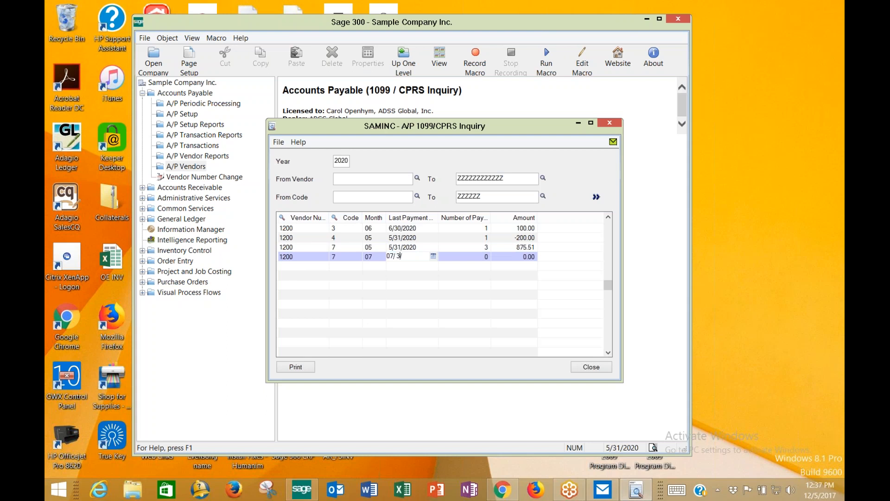
type("20")
key("Tab")
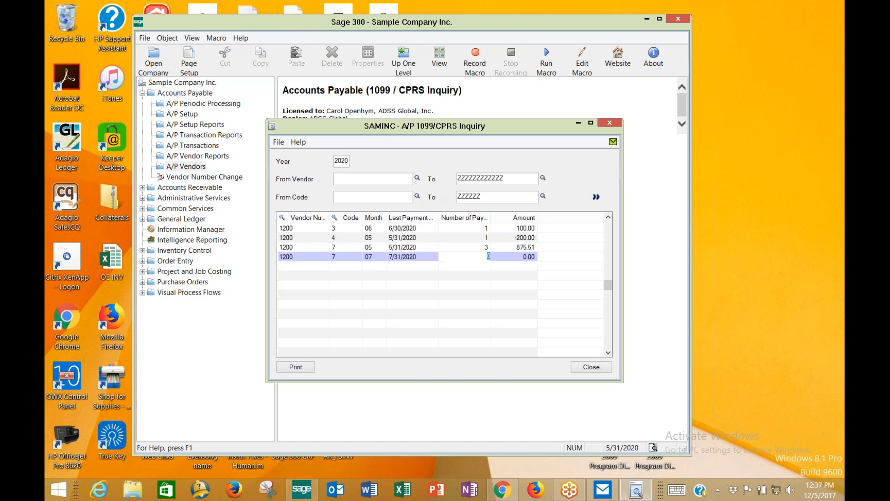
- Set the new line's number of payments to 4 and its amount to 600.00
type("4")
key("Tab")
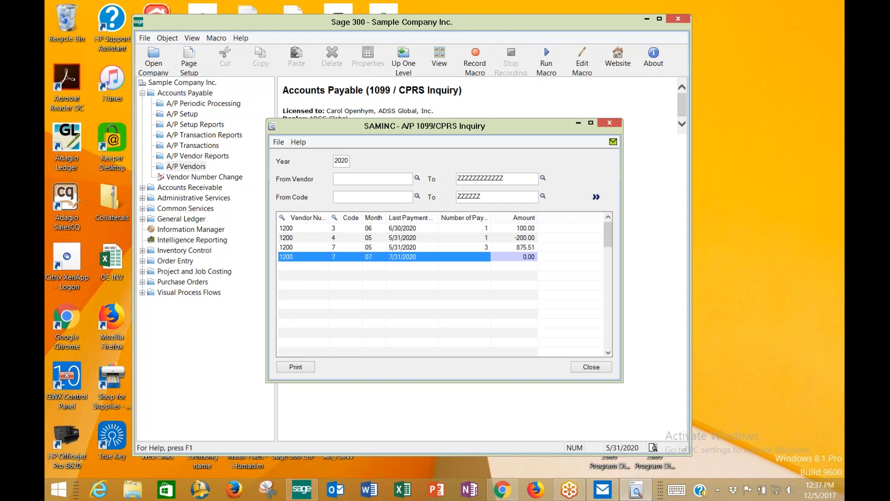
type("600")
key("Return")
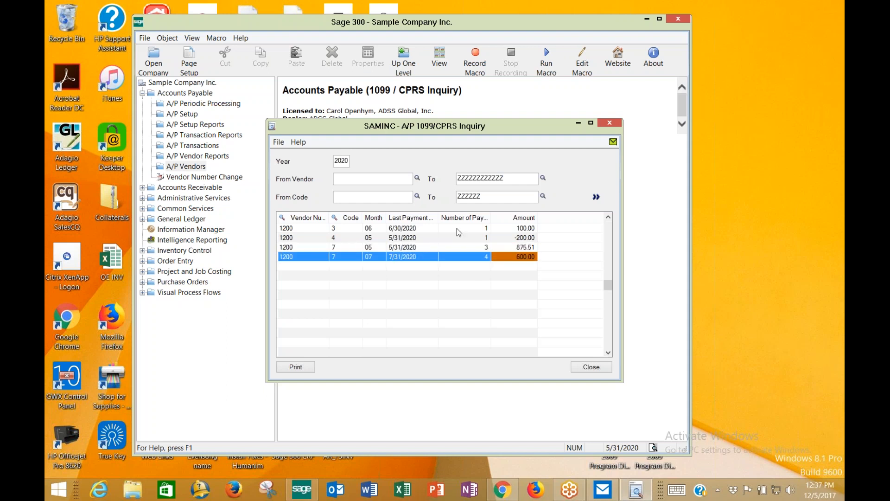
- Preview the 1099/CPRS Inquiry report for 2020, and close both the report and the inquiry
left_click(309, 367)
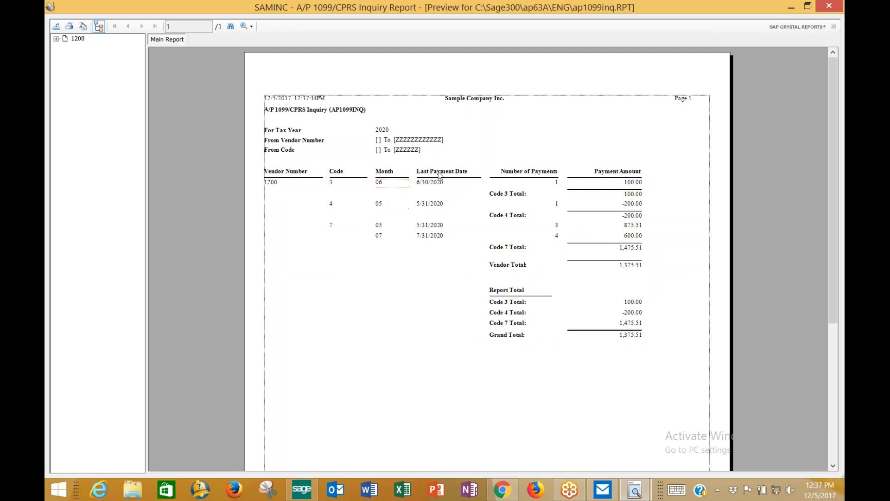
left_click(796, 23)
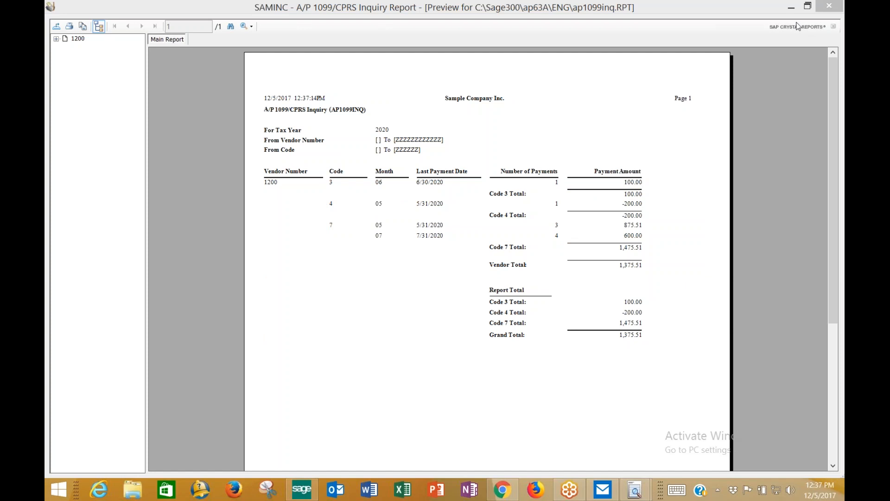
left_click(831, 7)
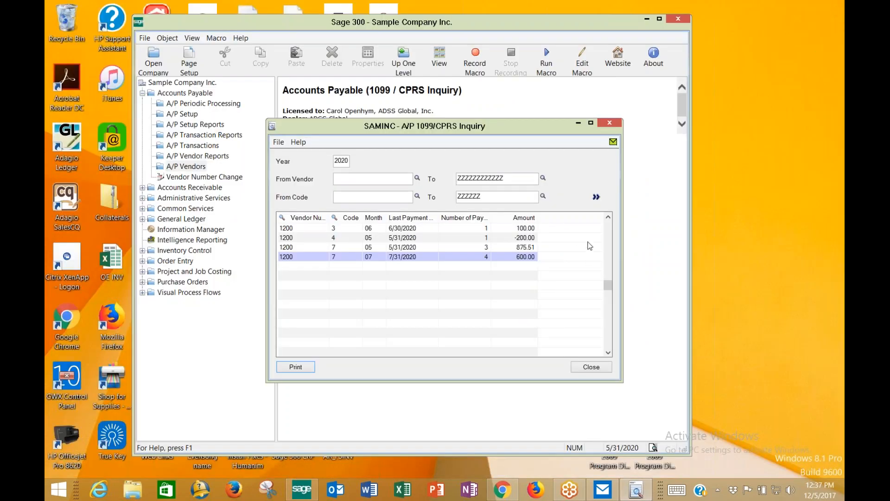
left_click(590, 366)
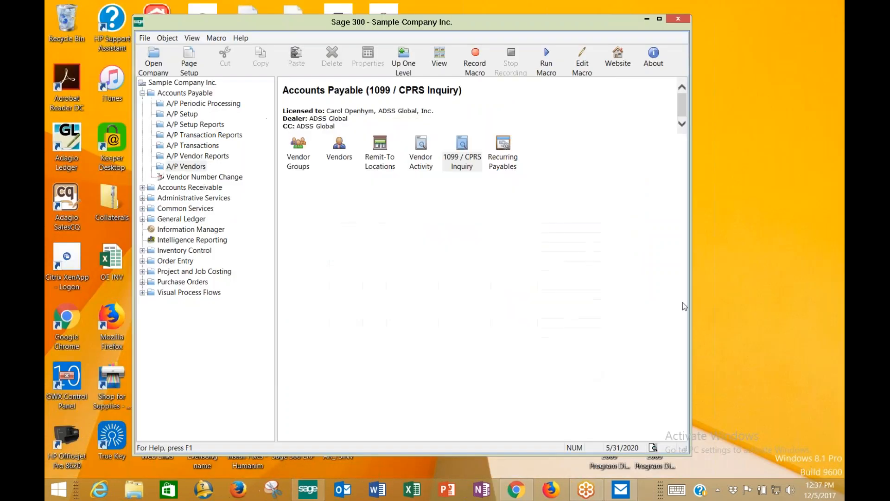
- Open the A/P Recurring Payables form and move its window clear of the navigation tree
left_click(503, 163)
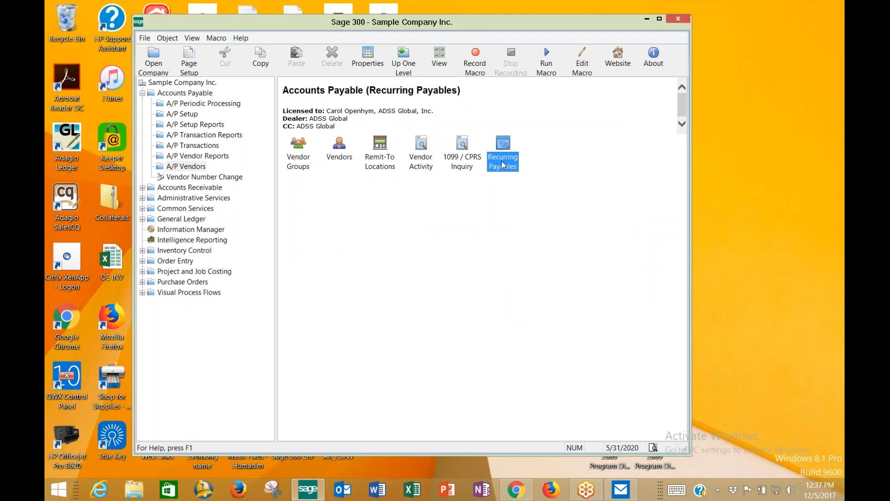
double_click(503, 164)
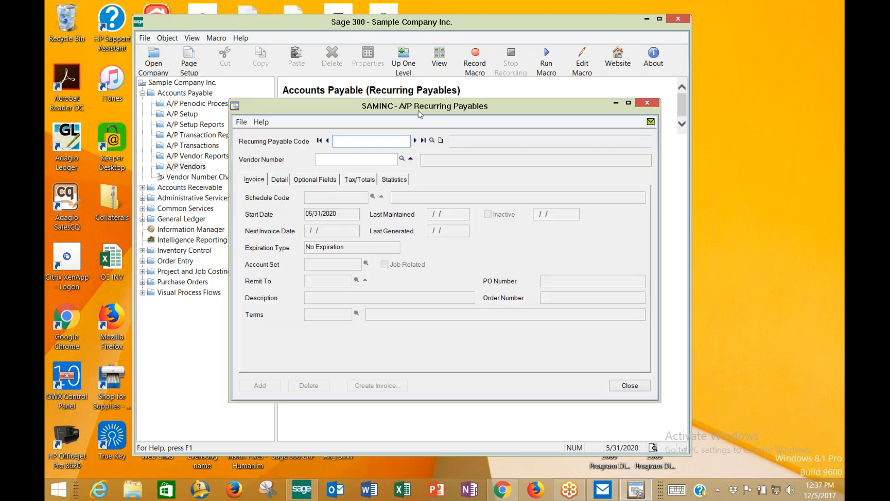
left_click_drag(419, 111, 467, 80)
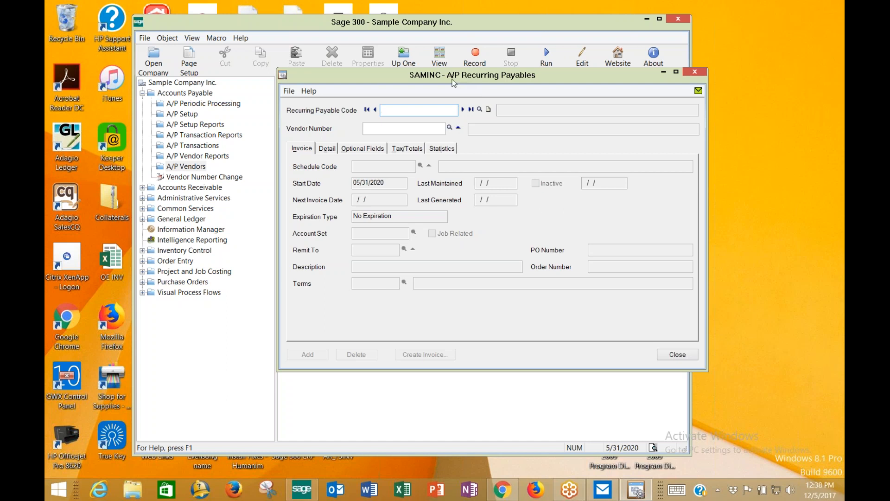
- Open Schedules under Common Services Scheduling and look through the existing schedule codes
left_click(184, 210)
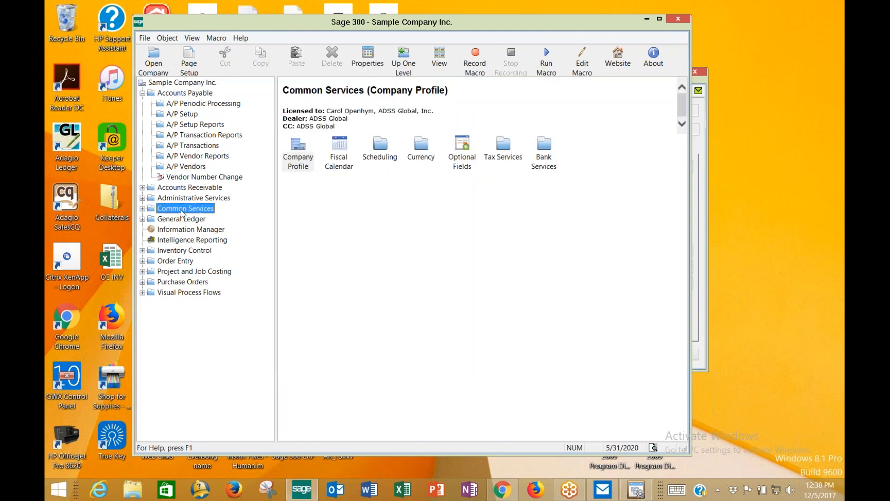
left_click(382, 148)
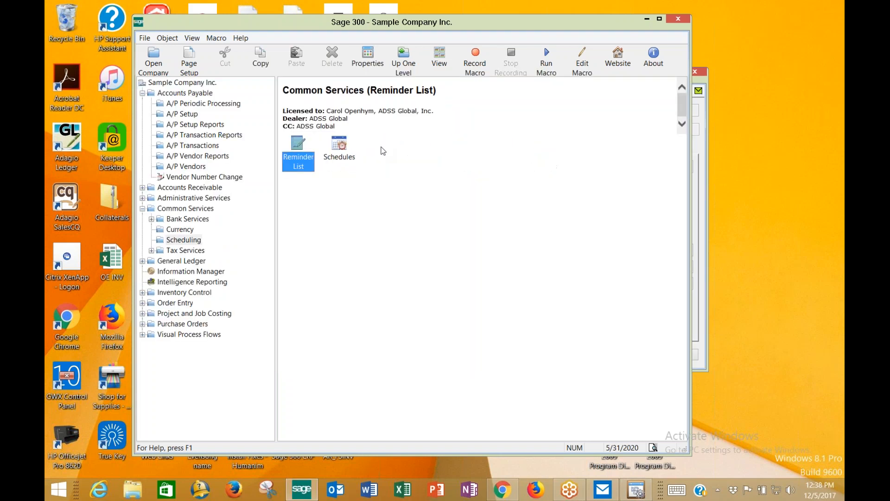
left_click(339, 146)
double_click(340, 148)
left_click(435, 177)
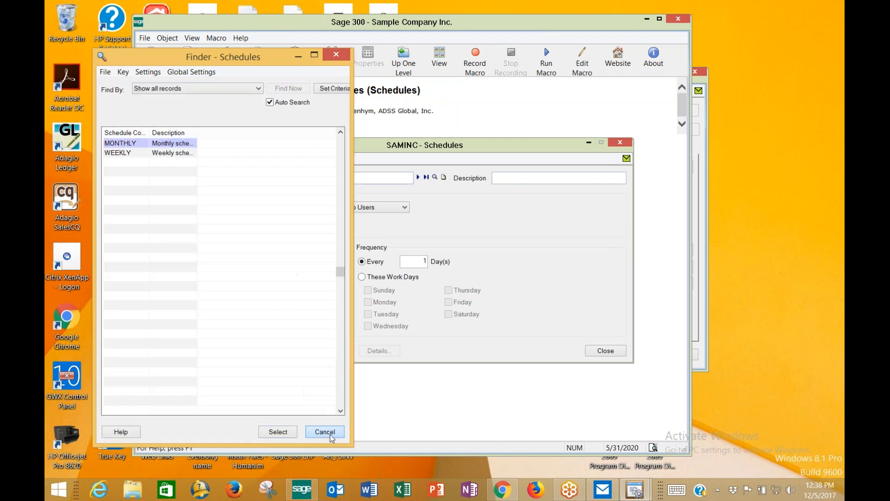
left_click(325, 431)
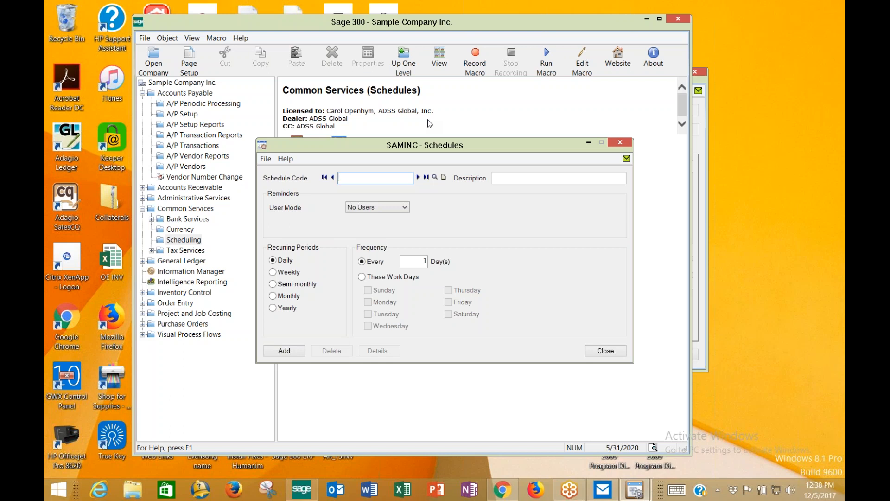
- Enter a new schedule with code MFIRST and description "Monthly First of the Month"
type("M")
type("FIRST")
key("Tab")
type("M")
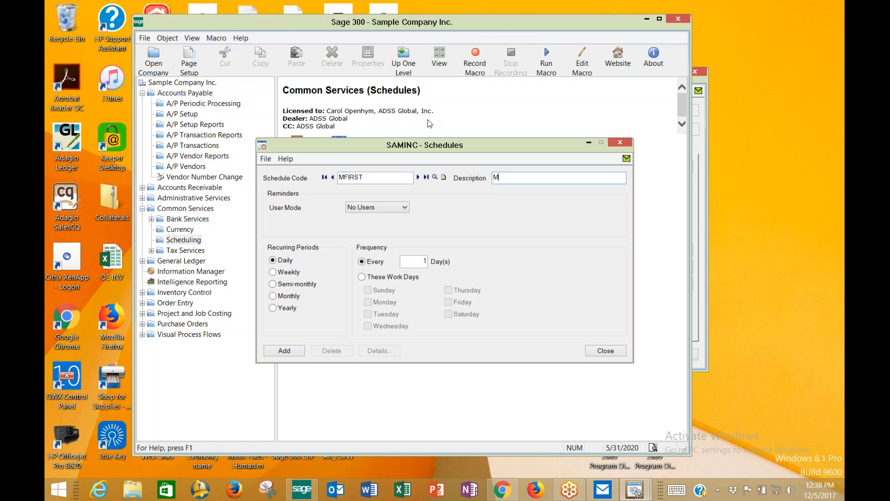
type("onthly First of the Month")
key("Tab")
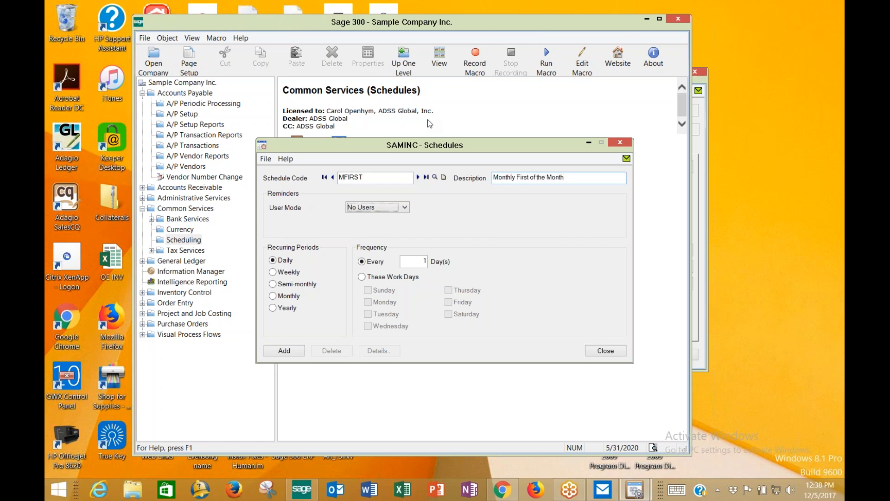
- Set the schedule's reminders to All Users, 5 days in advance
left_click(385, 209)
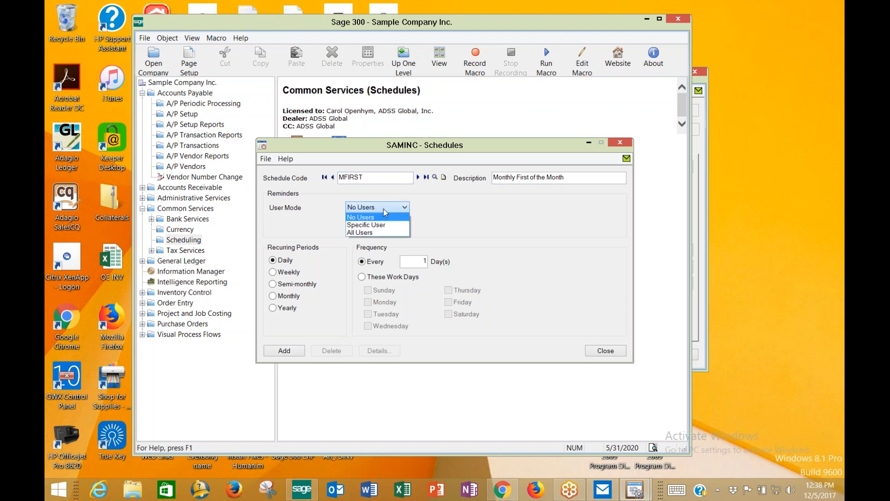
left_click(382, 233)
left_click(360, 225)
type("5")
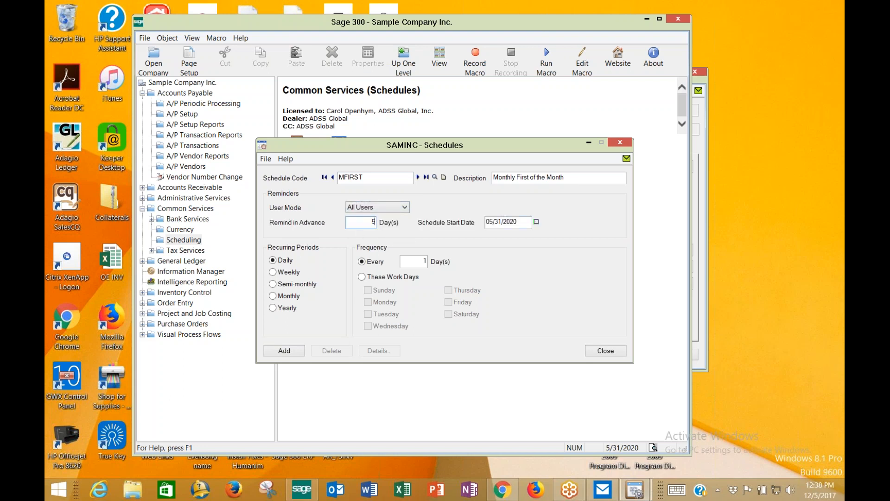
key("Tab")
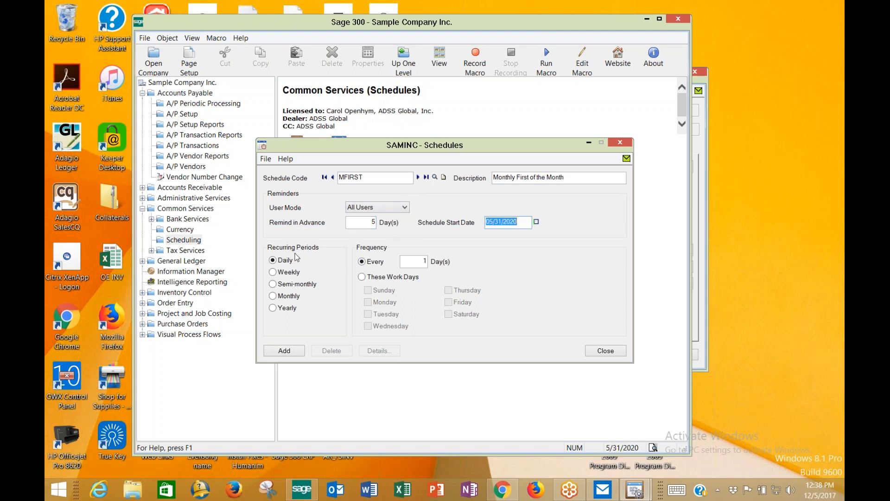
- Make the schedule recur monthly, every 1 month on the 1st day
left_click(273, 298)
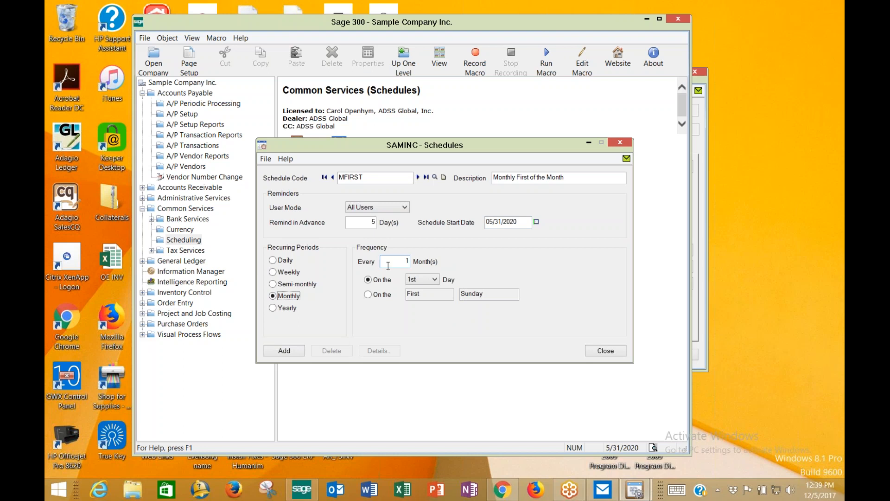
left_click(435, 279)
scroll(434, 264, "down", 1)
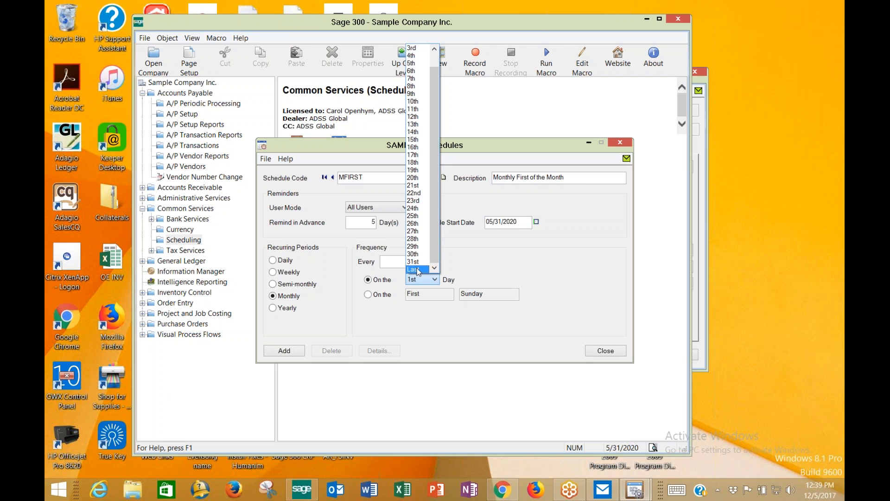
left_click_drag(431, 238, 409, 122)
left_click(412, 48)
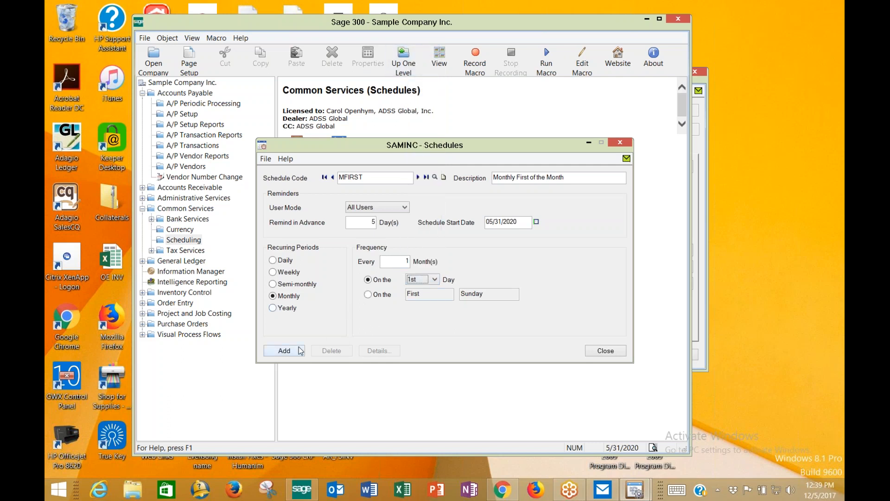
- Change the schedule code to MLAST to start another schedule, saving the changes to MFIRST
double_click(399, 173)
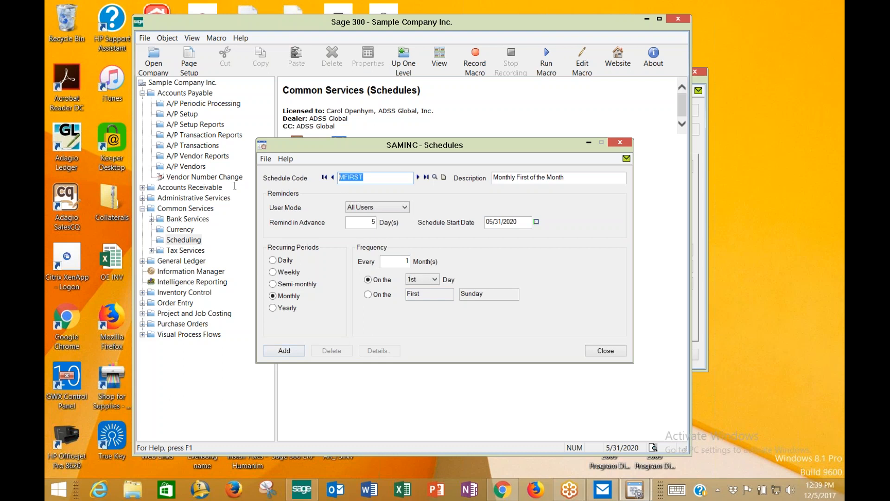
type("MLAST")
key("Tab")
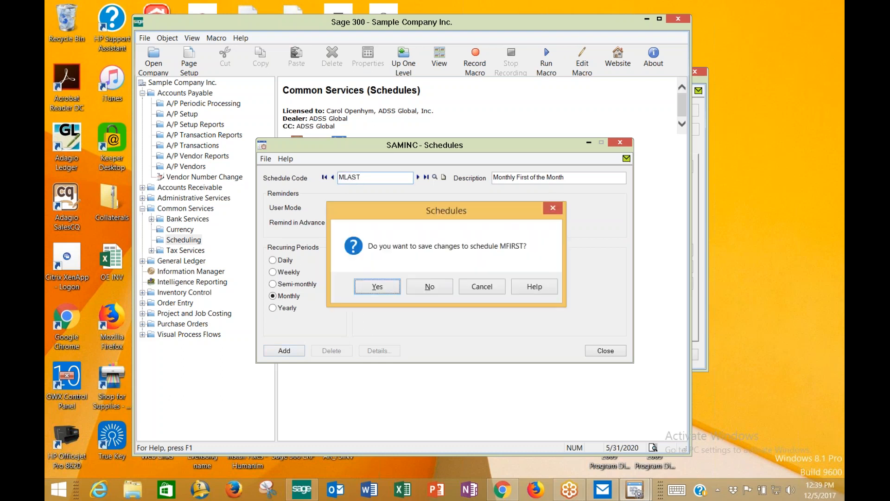
key("Return")
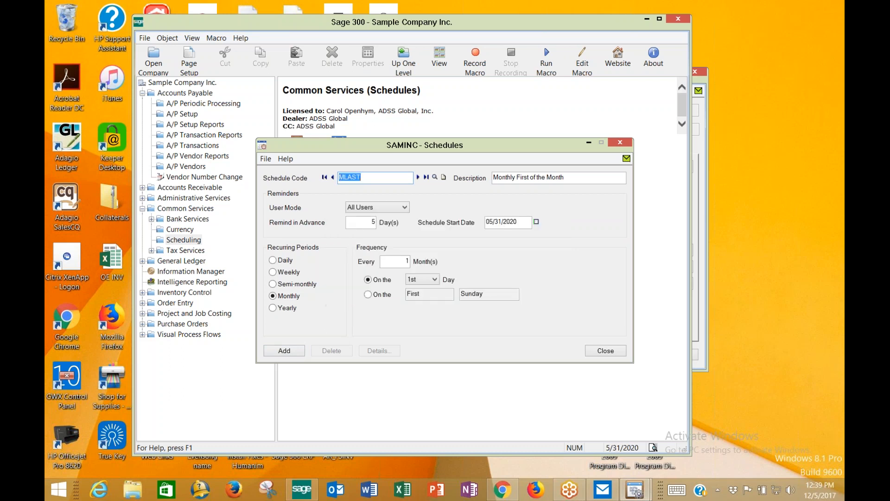
- Edit the MLAST schedule's description to "Monthly Last Day of the Month"
key("Tab")
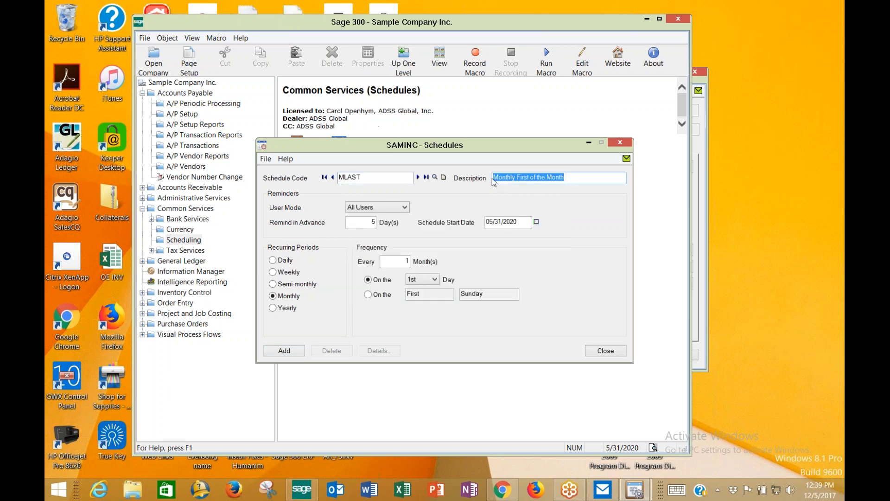
double_click(524, 178)
type("Last Dayu")
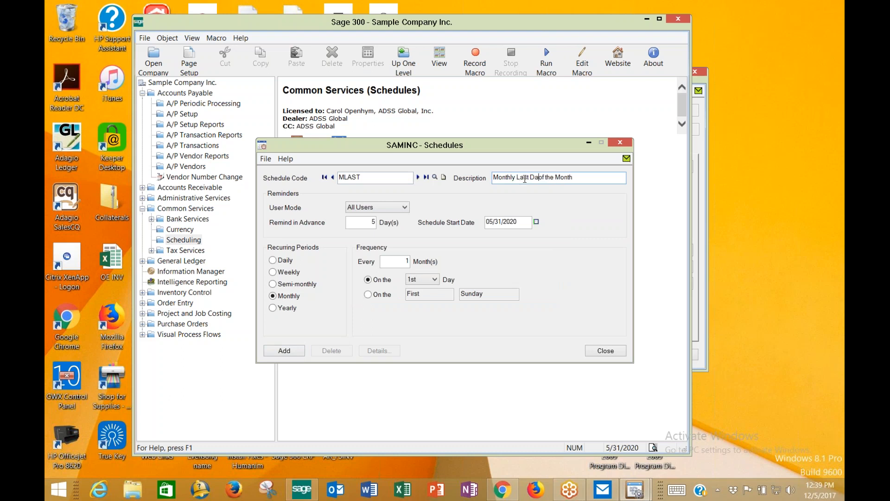
key("BackSpace")
key("BackSpace")
key("Tab")
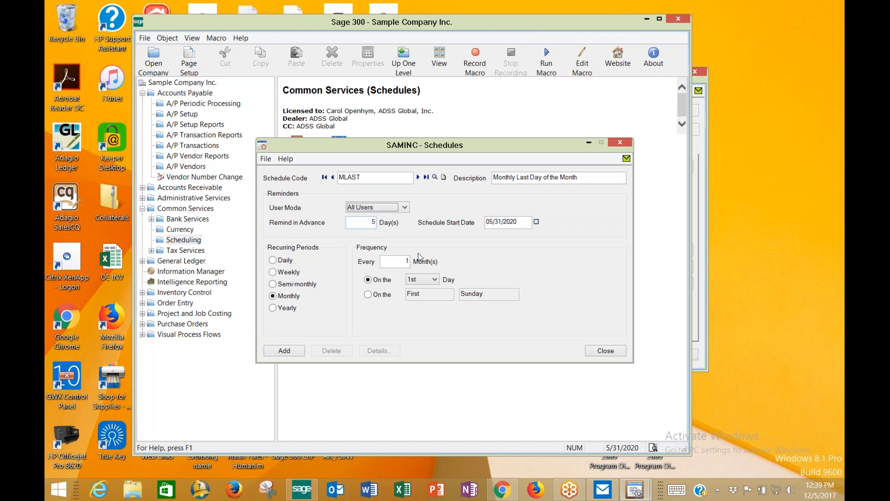
- Set the MLAST schedule to recur on the Last day of the month, add it, and close the Schedules window
left_click(408, 282)
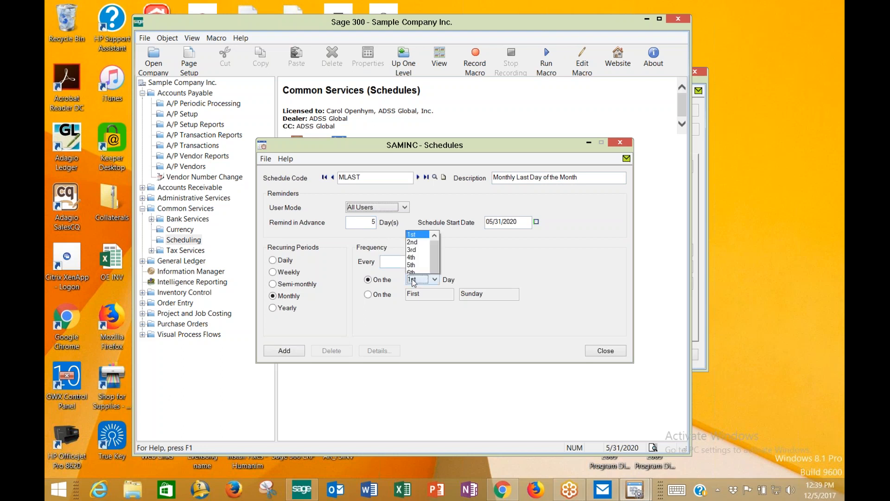
key("l")
key("Return")
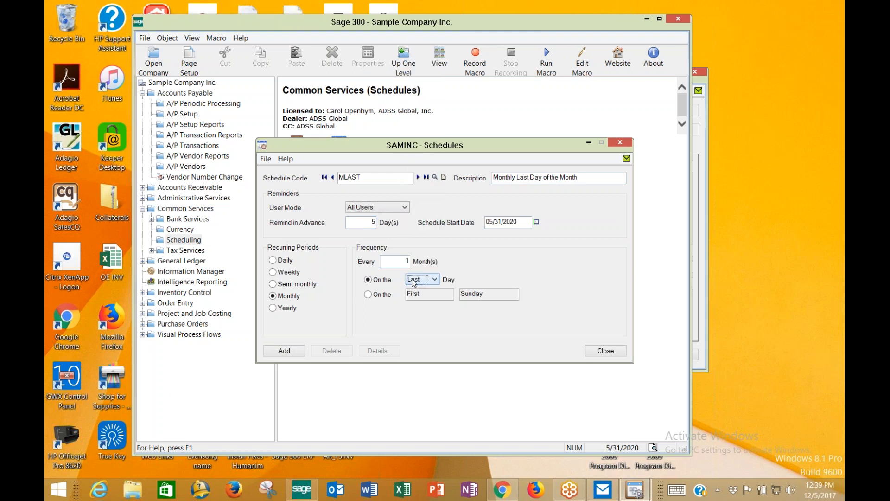
left_click(275, 351)
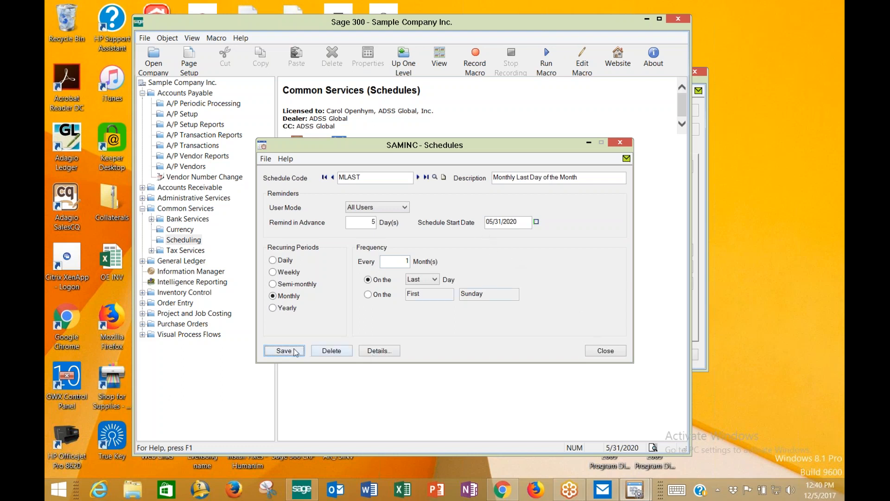
left_click(599, 352)
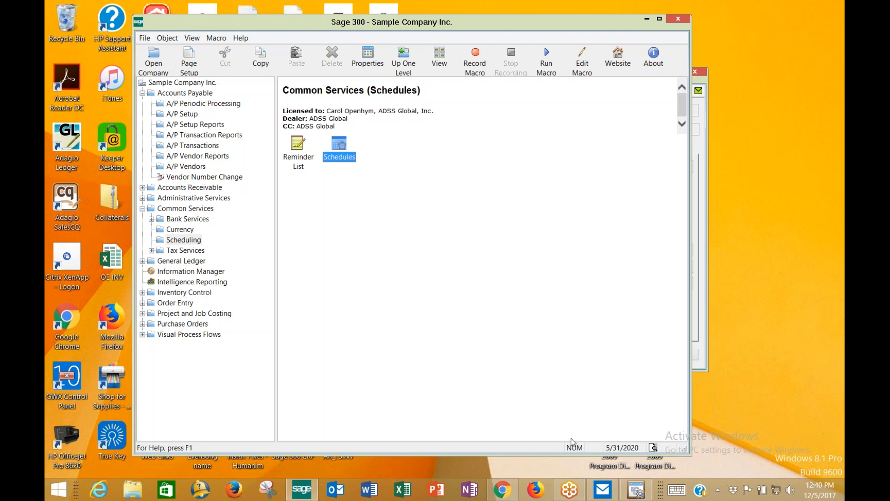
- In A/P Recurring Payables, start a recurring payable with code GMVAN for vendor Chloride Systems, described as "GM 2017 Van"
left_click(636, 489)
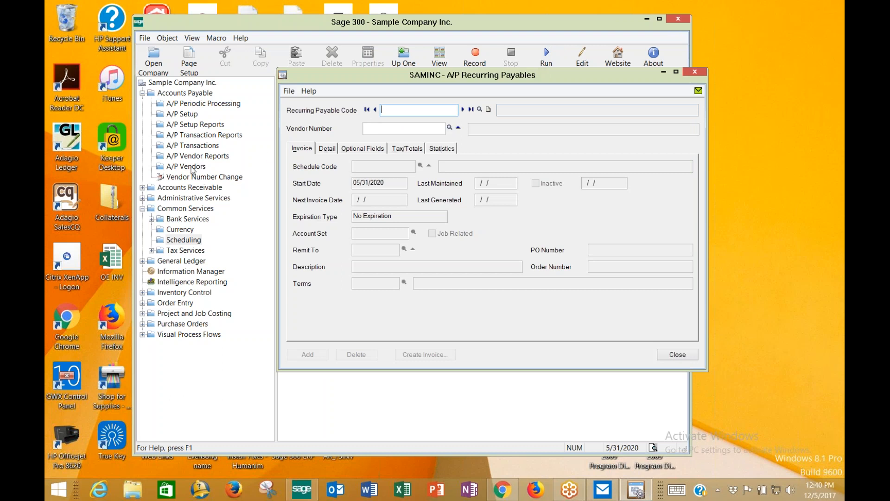
mouse_move(366, 74)
left_mouse_down()
mouse_move(299, 68)
mouse_move(350, 74)
left_mouse_up()
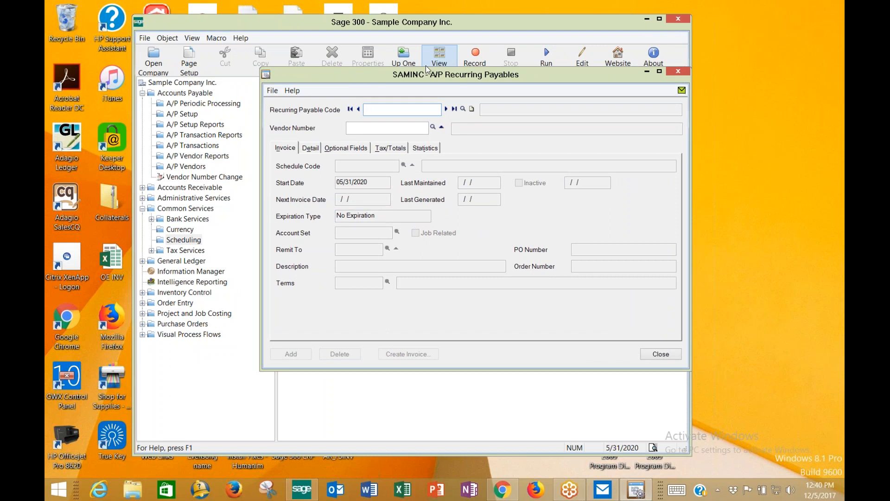
type("TE")
key("BackSpace")
key("BackSpace")
type("GMVAN")
key("Tab")
type("1200")
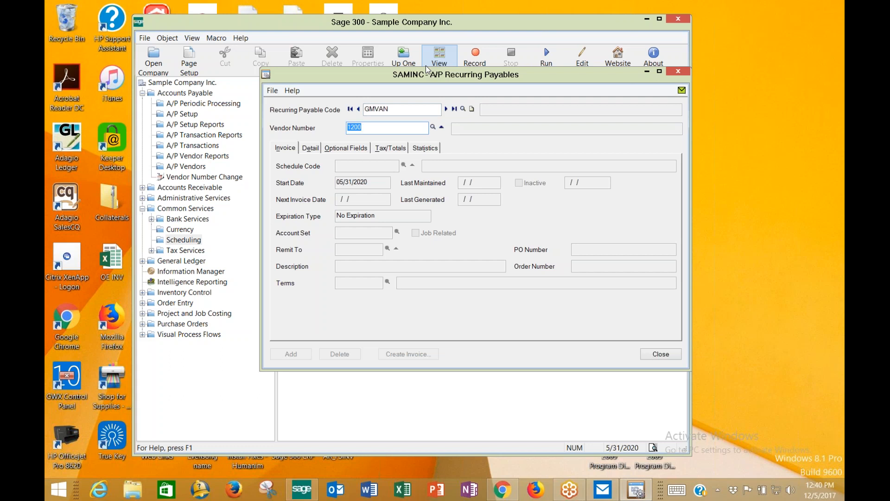
key("Tab")
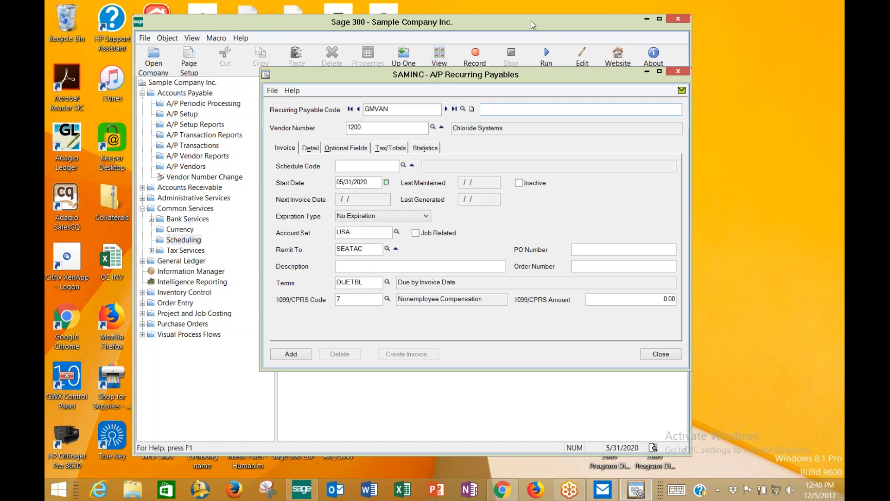
type("GM 2017 Van")
key("Tab")
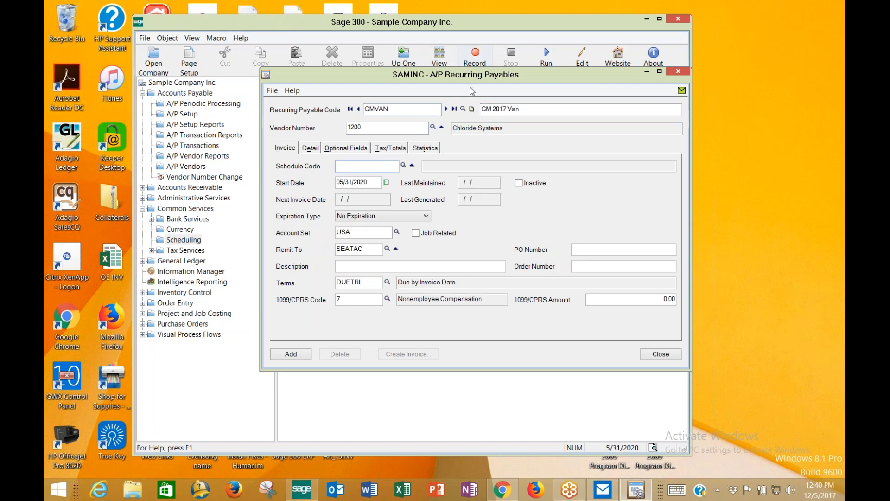
- Assign the MFIRST schedule to the GMVAN payable and set its start date to 05/01/2020
left_click(403, 166)
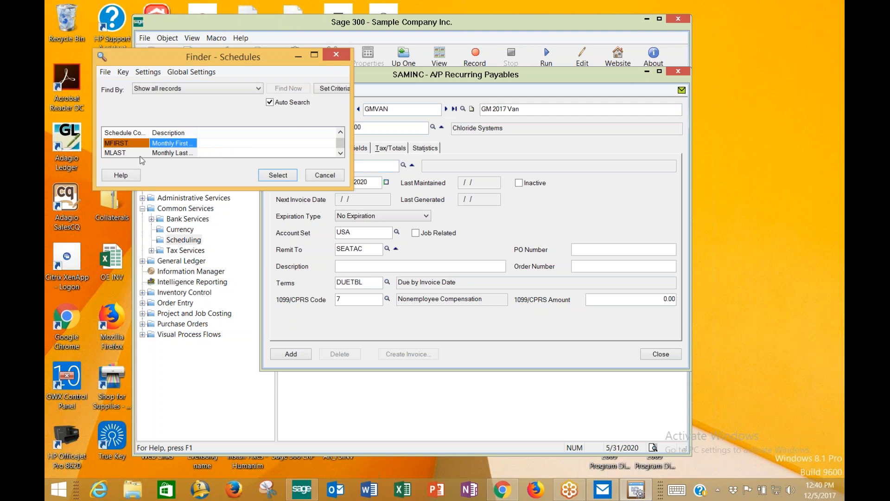
double_click(136, 145)
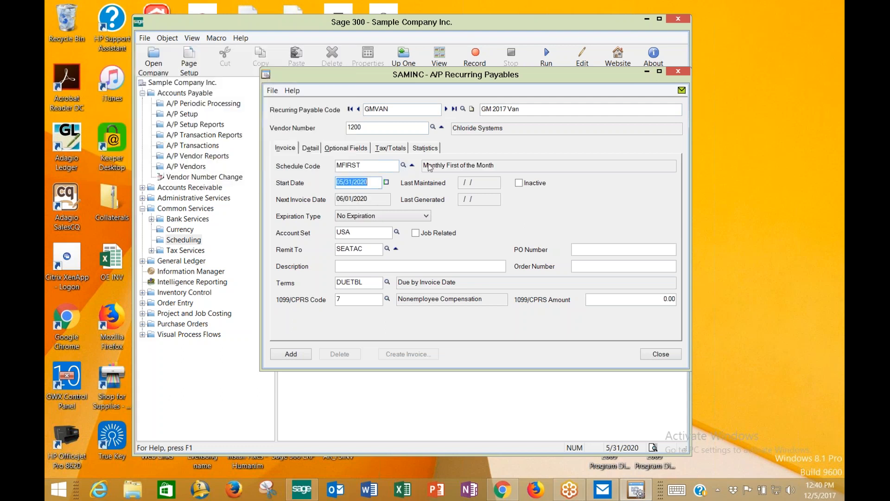
type("05012020")
key("Tab")
- Make the recurring payable expire on a Specific Date of 04/01/2023
left_click(357, 221)
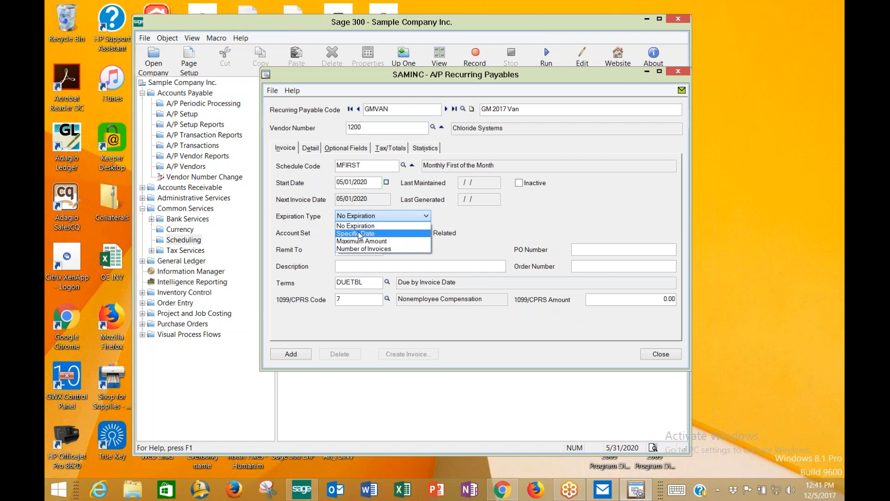
left_click(360, 234)
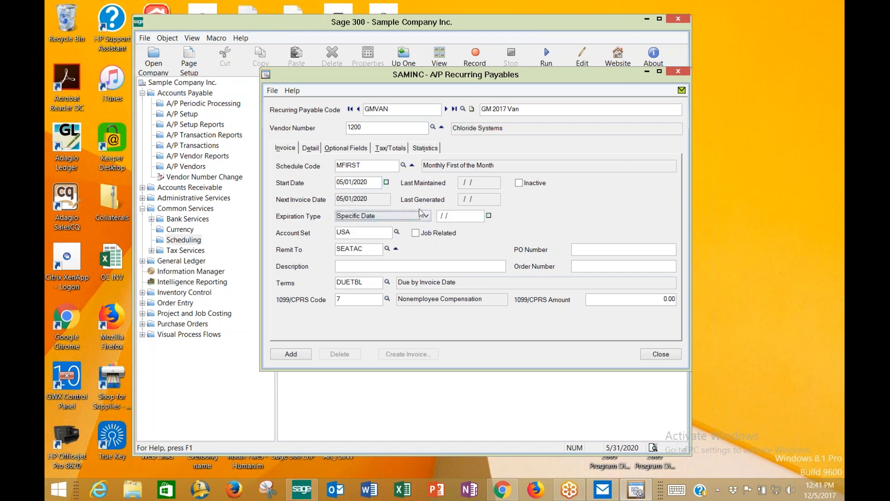
left_click_drag(477, 215, 439, 215)
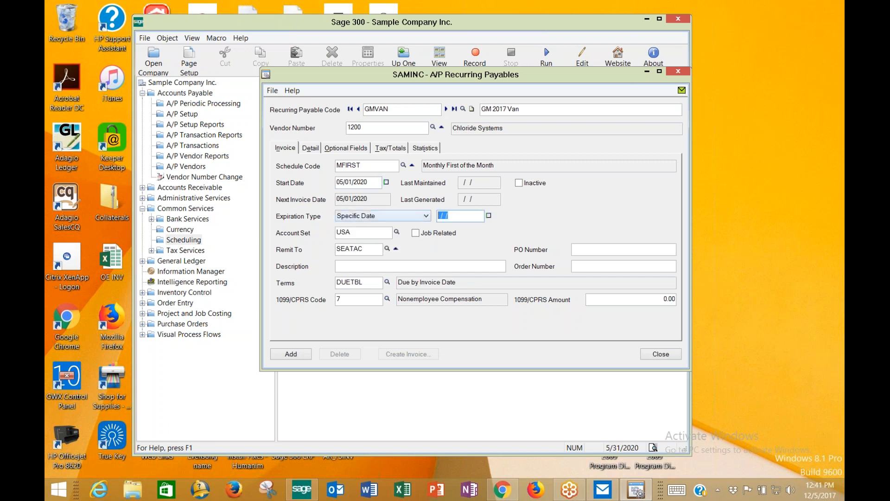
type("04/01/2023")
key("Tab")
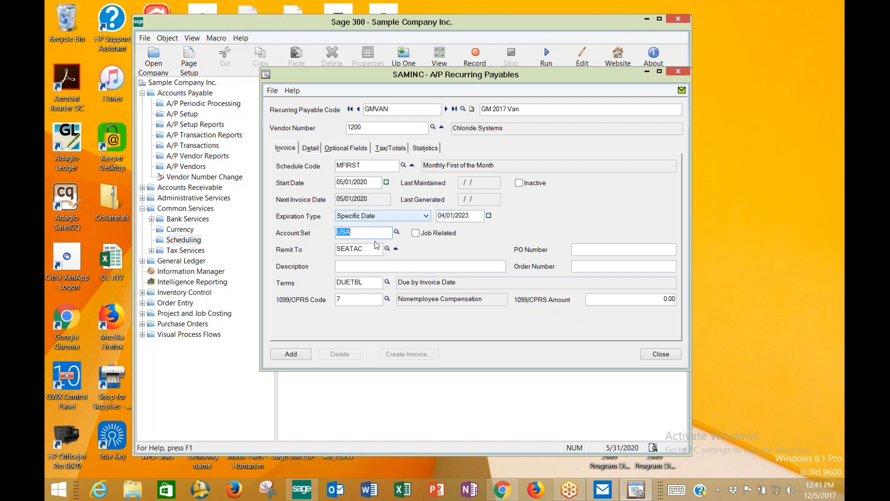
key("Tab")
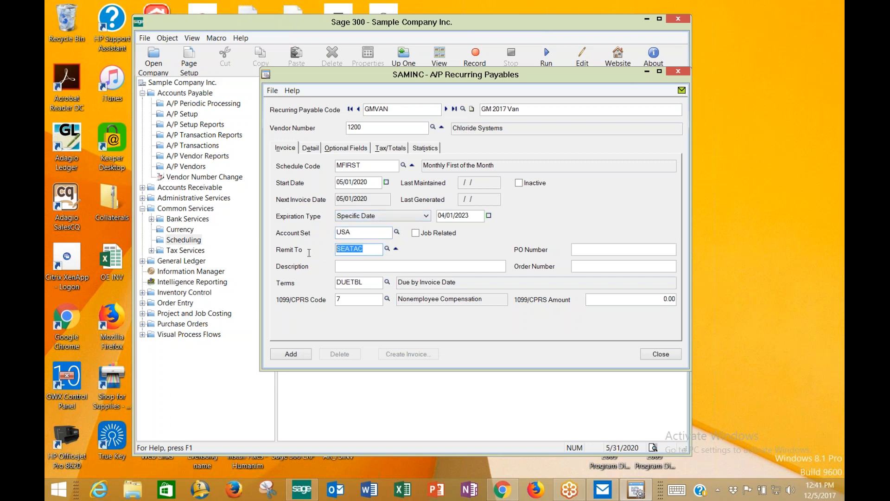
- Enter "GM 2017 Van" as the invoice description and clear the 1099/CPRS code
left_click(376, 266)
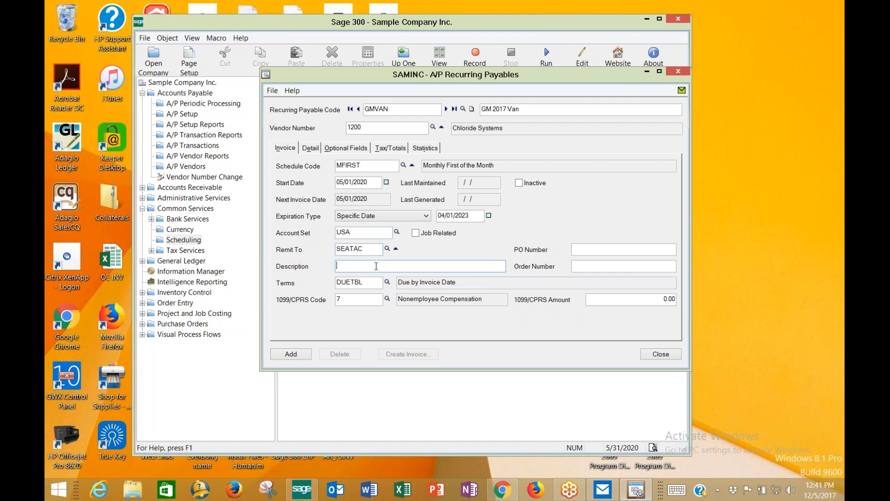
type("GM 2017 Van")
left_click(366, 298)
key("BackSpace")
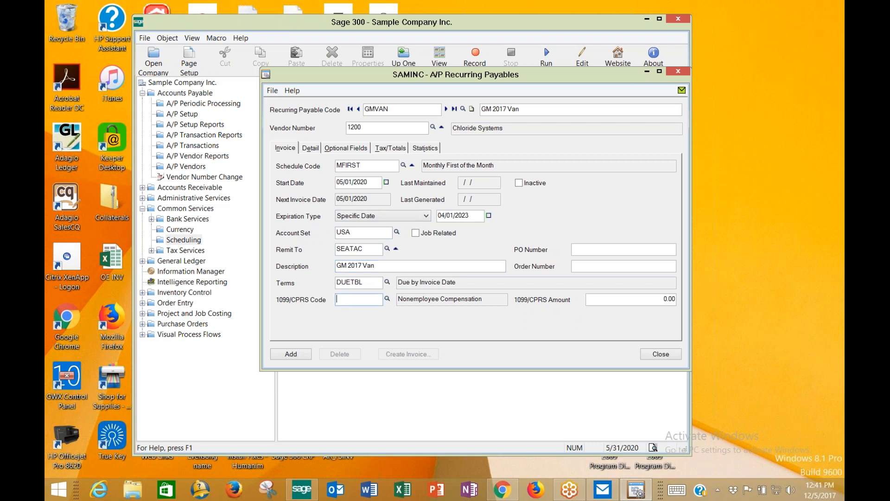
- Change the payable's payment terms to REC, due upon receipt
left_click(387, 282)
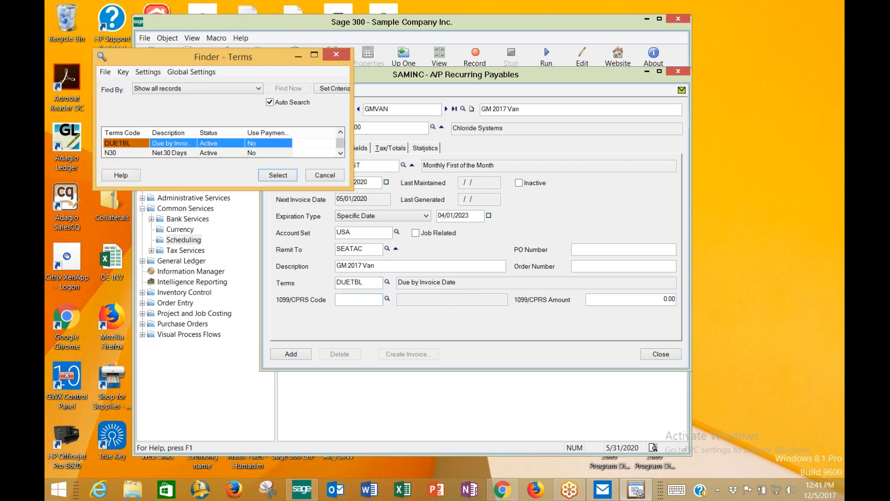
left_click_drag(304, 190, 304, 472)
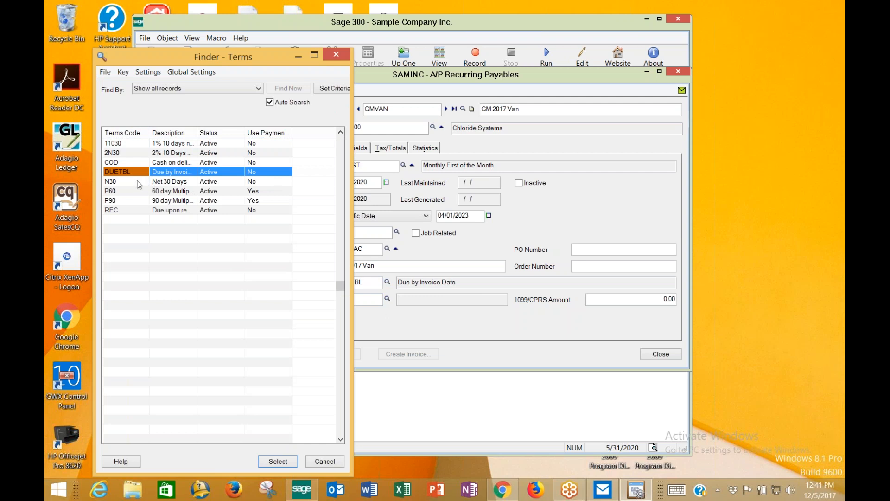
double_click(126, 207)
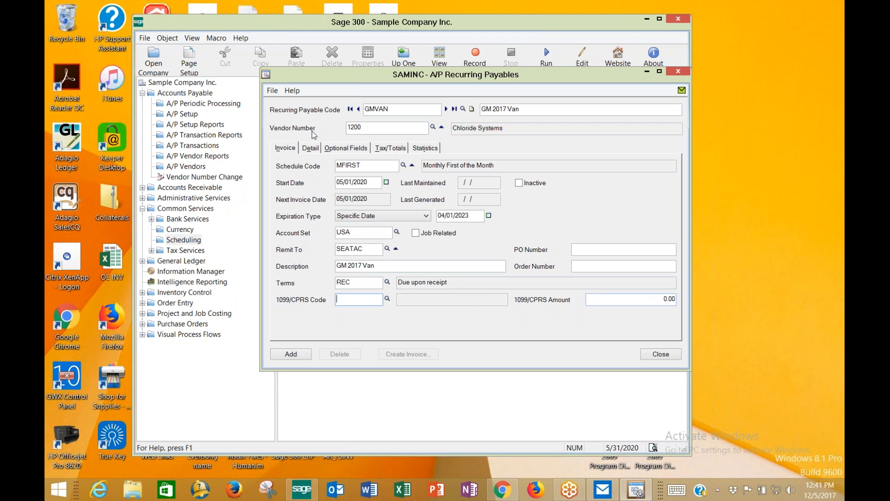
- Show the distribution details of the GMVAN recurring payable
left_click(310, 149)
left_click(283, 149)
left_click(306, 149)
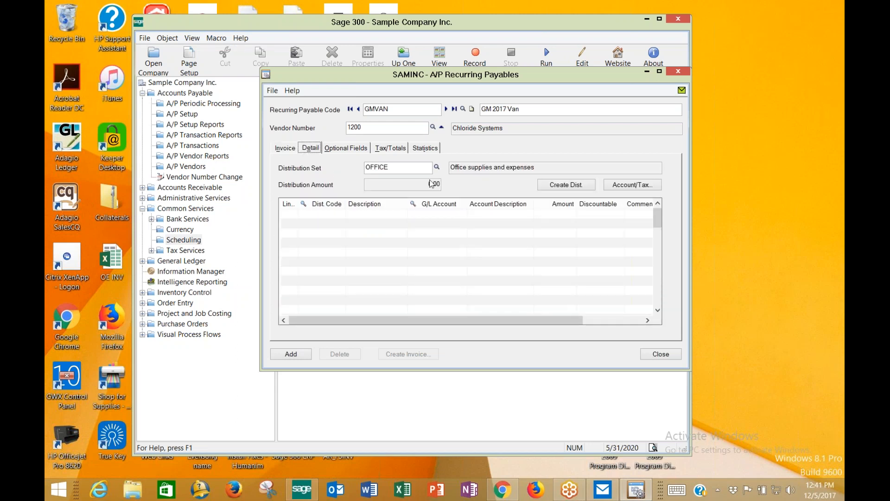
- Clear the distribution set and try to enter OFFIC in its place
left_click(396, 168)
left_click_drag(395, 169, 315, 172)
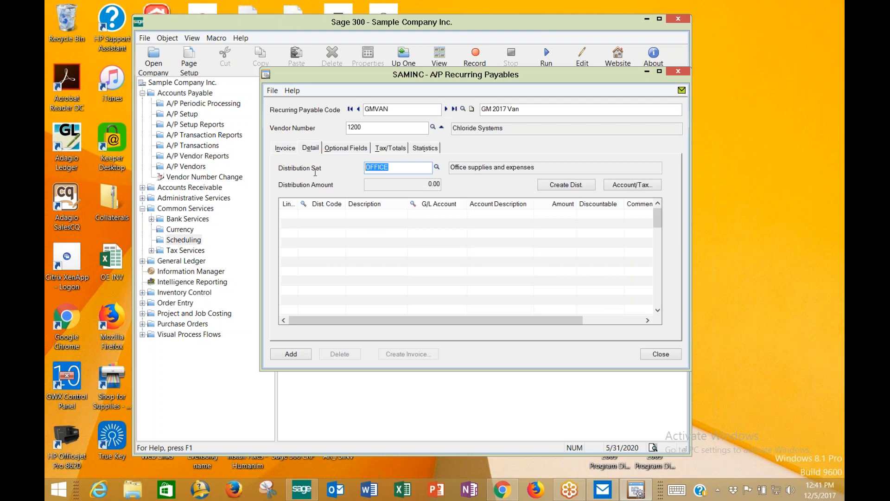
key("Delete")
key("Tab")
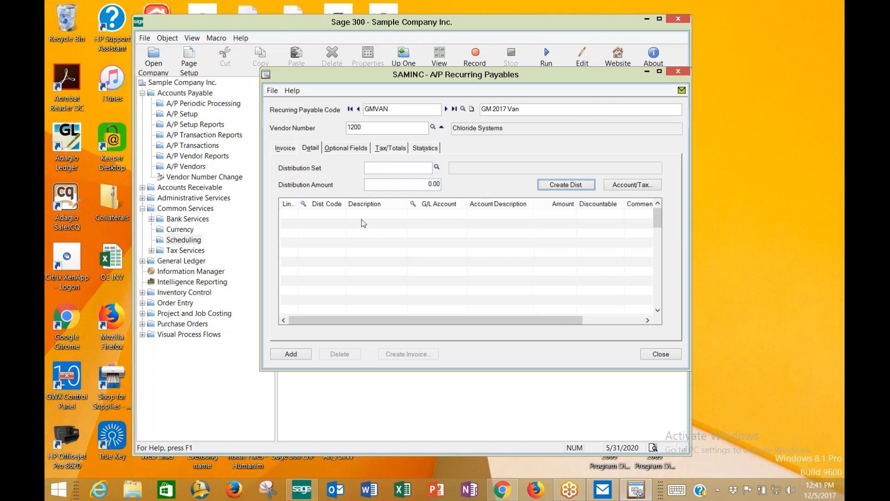
left_click(416, 170)
type("OFFIC")
key("Tab")
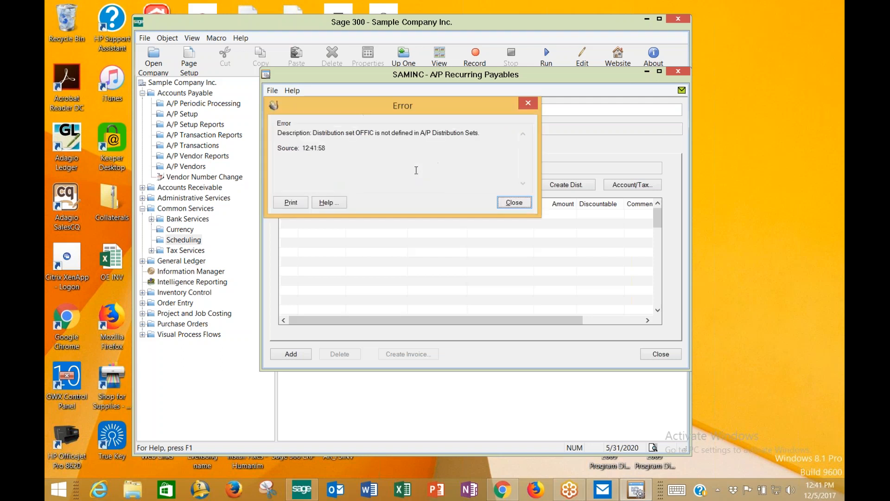
key("Return")
- Choose the OFFICE distribution set from the available sets and create its distribution lines
left_click(436, 167)
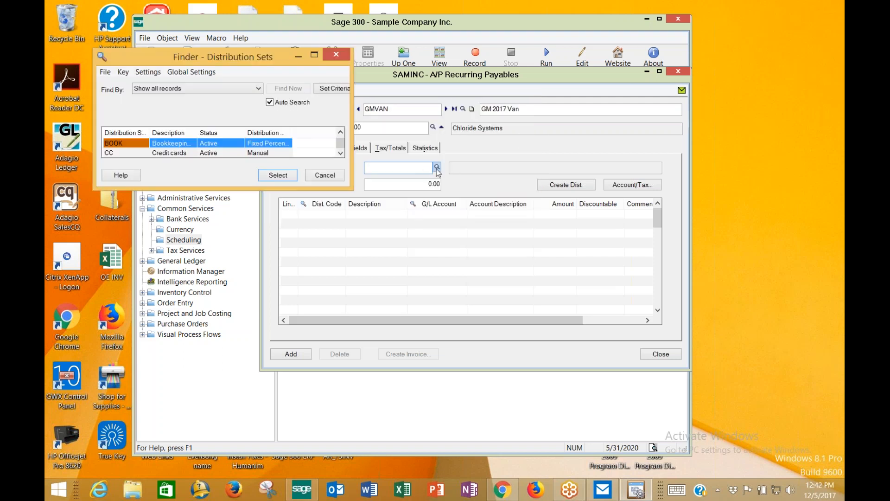
left_click_drag(268, 191, 267, 375)
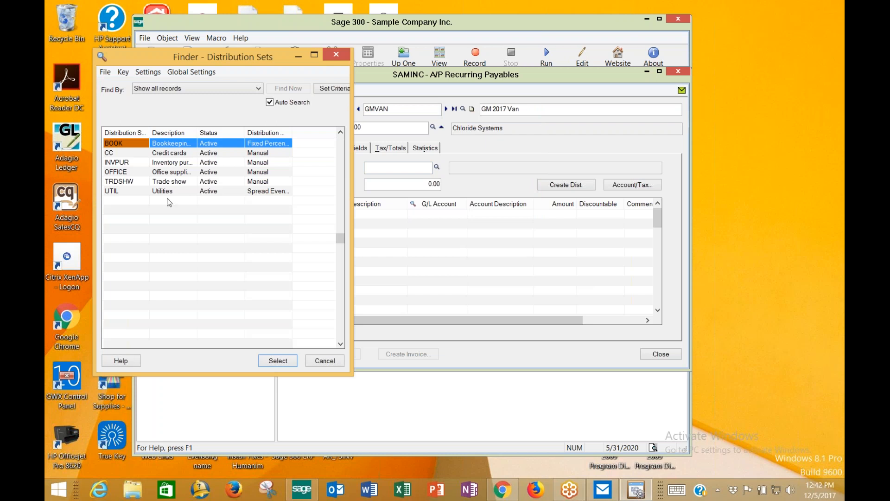
double_click(138, 176)
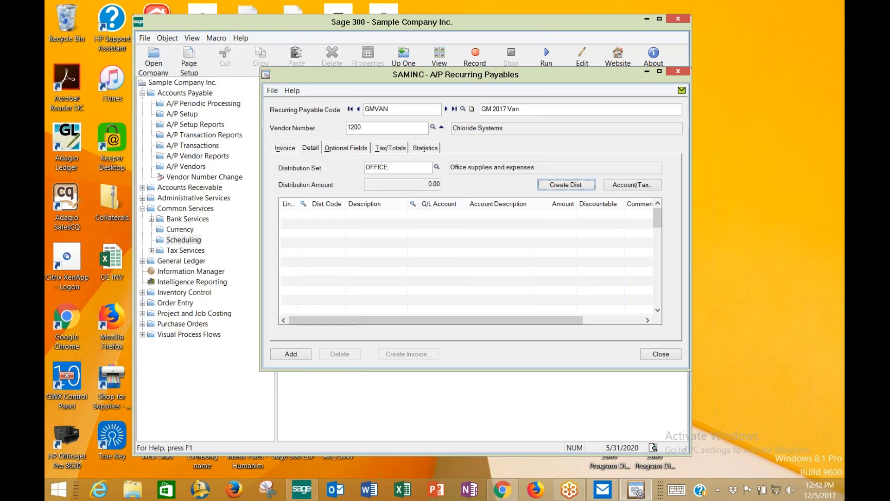
left_click(568, 185)
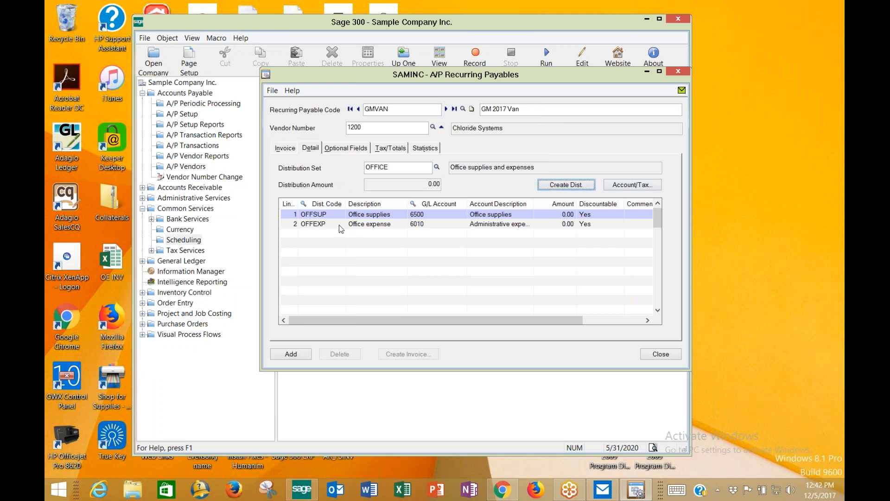
- Set the amount of the OFFSUP office supplies line to 500.00
left_click(556, 218)
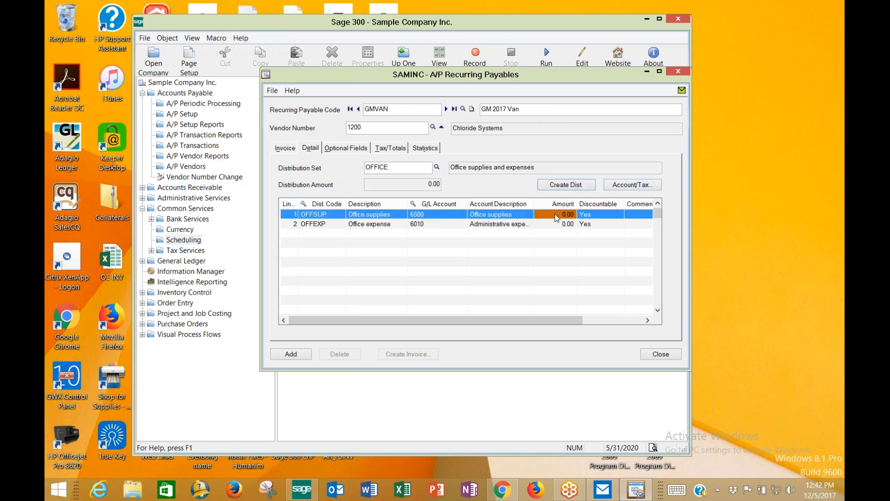
type("1")
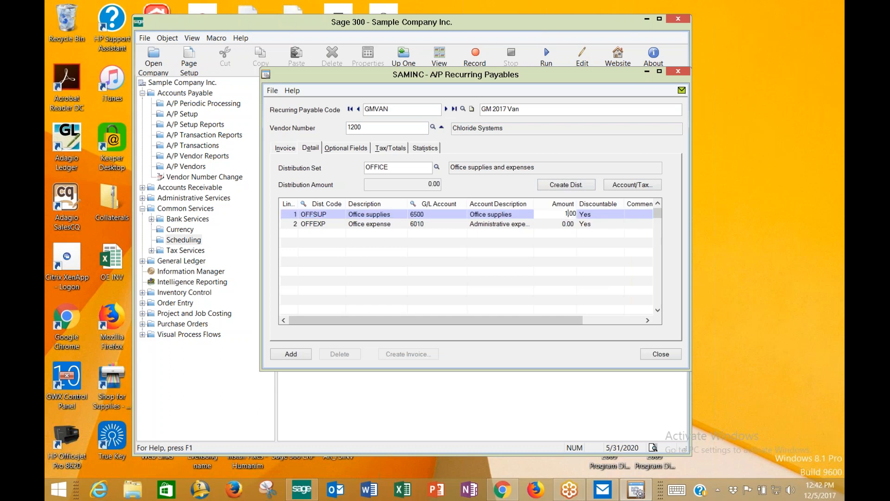
key("BackSpace")
type("500")
- Delete the OFFEXP office expense detail line, add the GMVAN recurring payable, and close its window
left_click(555, 224)
key("Delete")
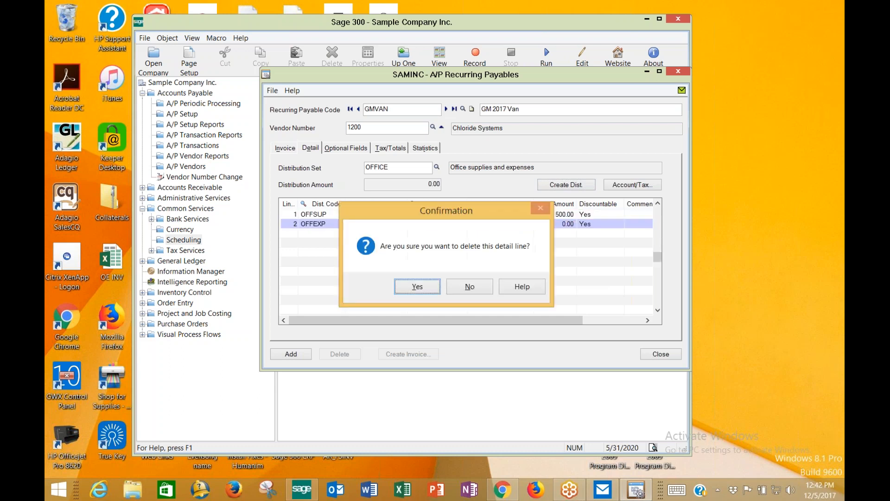
key("Return")
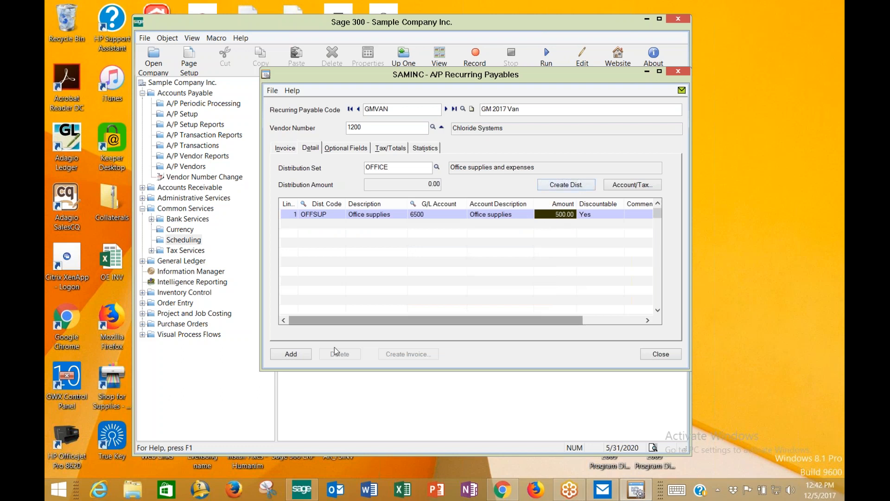
left_click(293, 356)
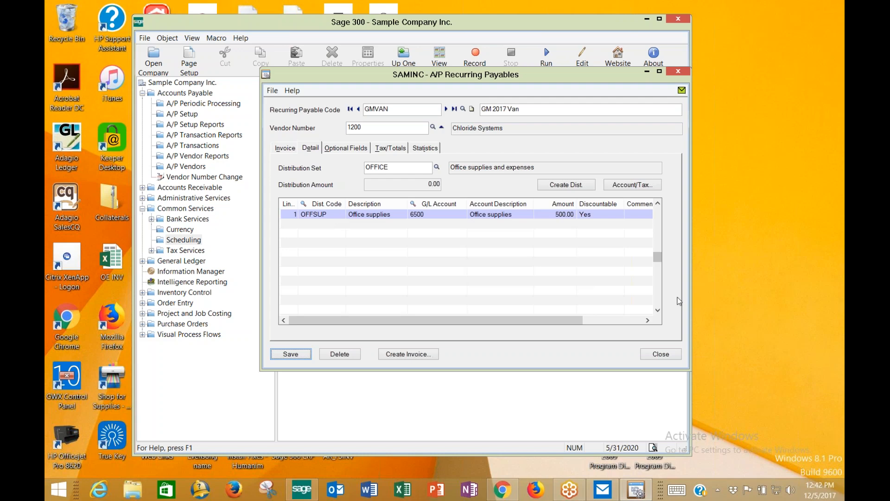
left_click(672, 355)
left_click_drag(550, 21, 652, 12)
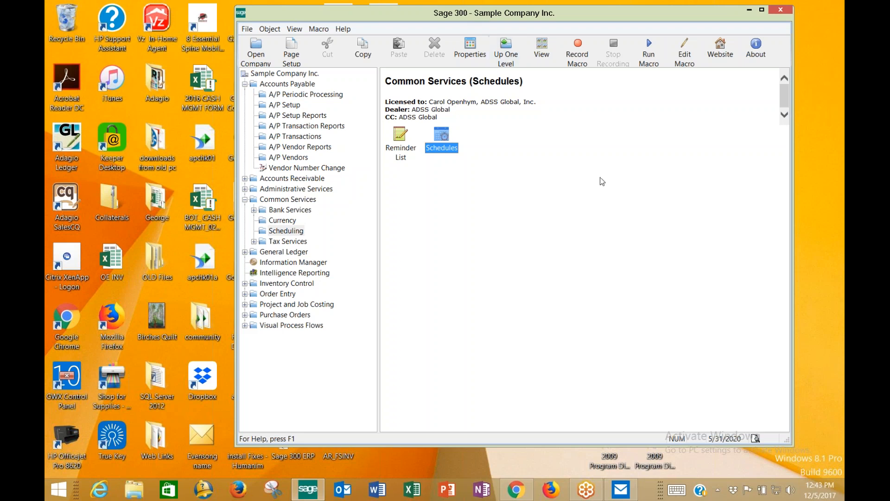
- Preview the Accounts Payable terms codes report for the full range of terms codes and close it
left_click(293, 86)
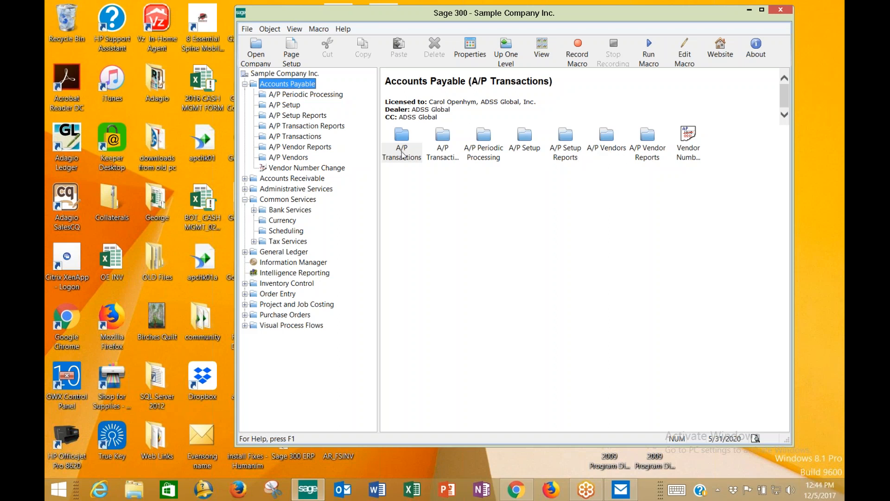
double_click(566, 148)
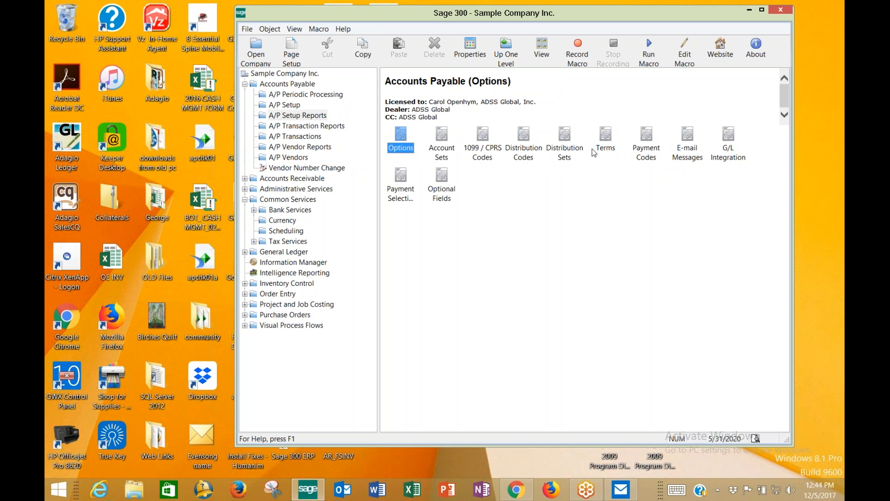
double_click(604, 139)
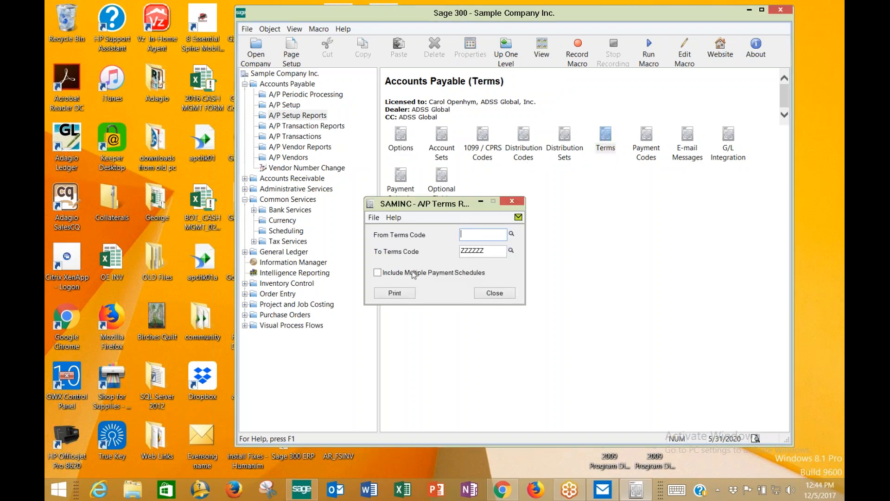
left_click(395, 293)
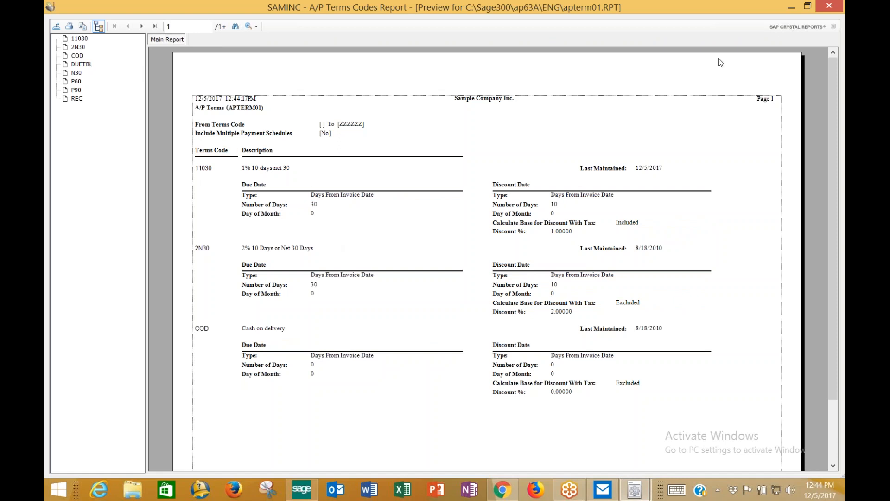
left_click(828, 8)
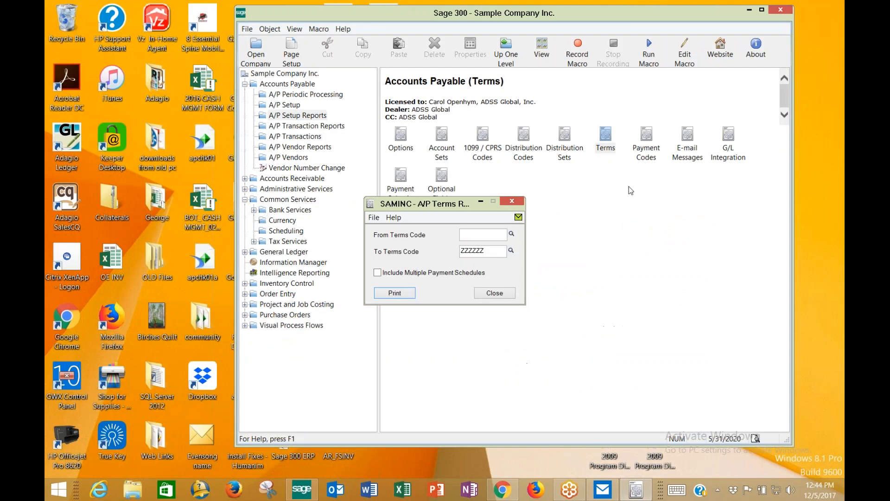
left_click(502, 294)
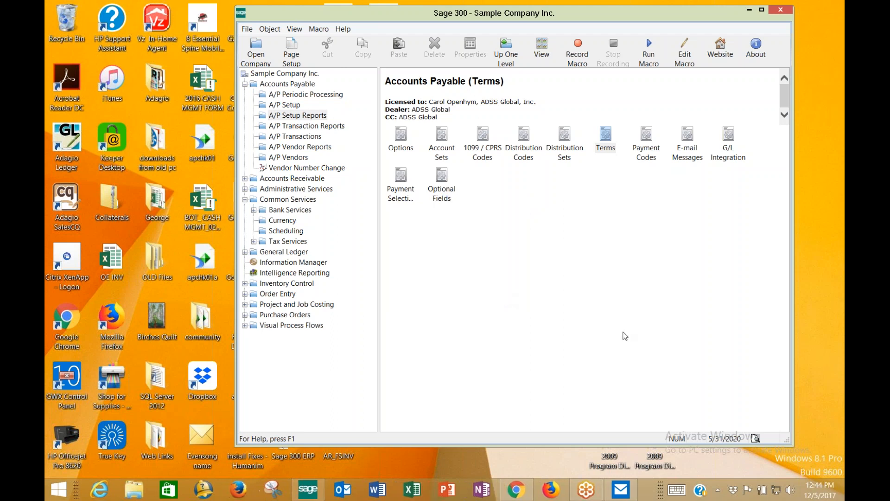
- Check the print destination and paper settings used for reports
left_click(248, 29)
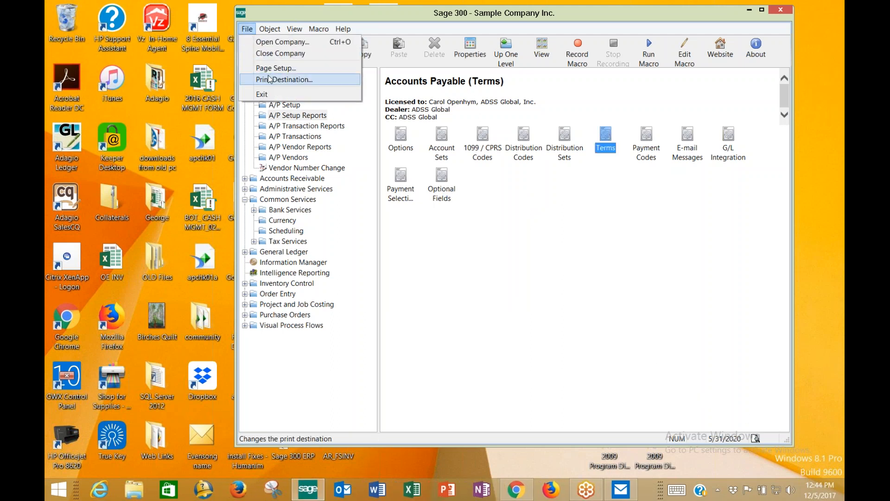
left_click(656, 296)
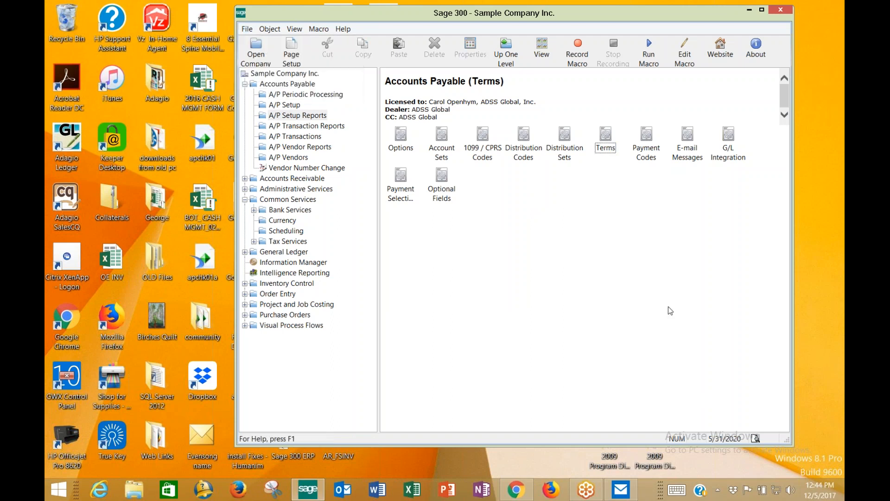
double_click(756, 440)
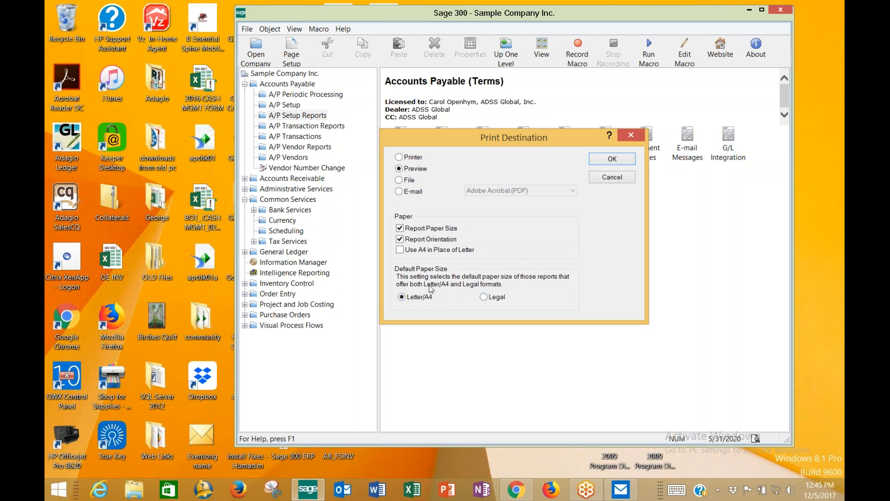
left_click(600, 159)
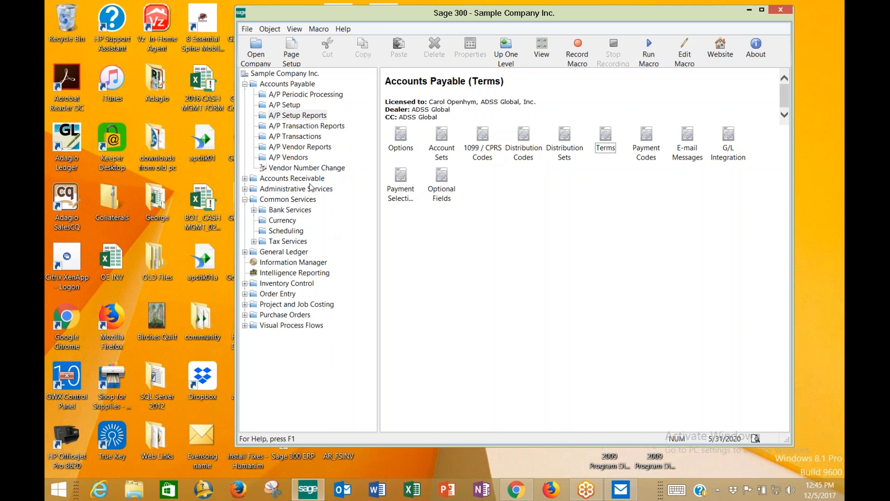
- Open the A/P Vendors report with report type Vendors, excluding the address and including comments
left_click(299, 157)
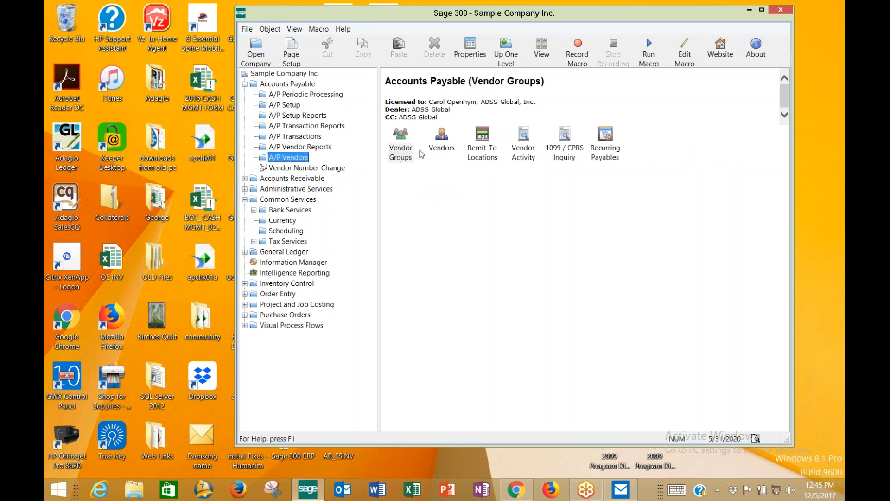
left_click(311, 148)
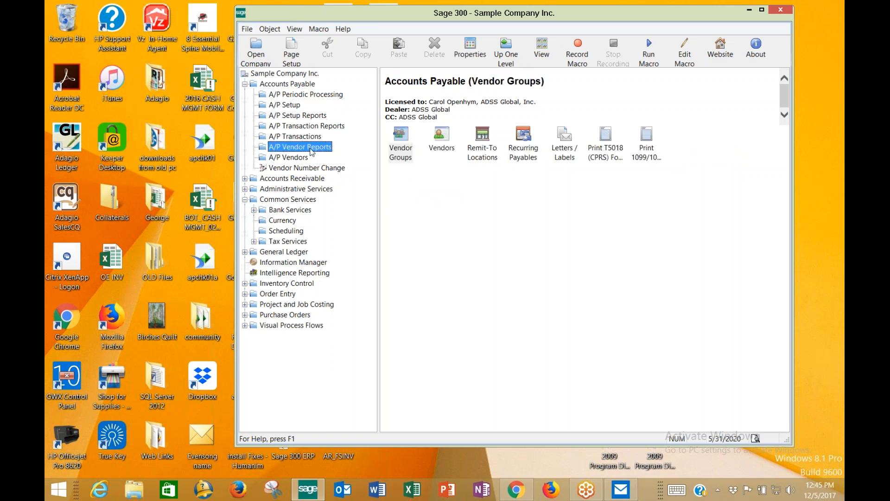
double_click(435, 144)
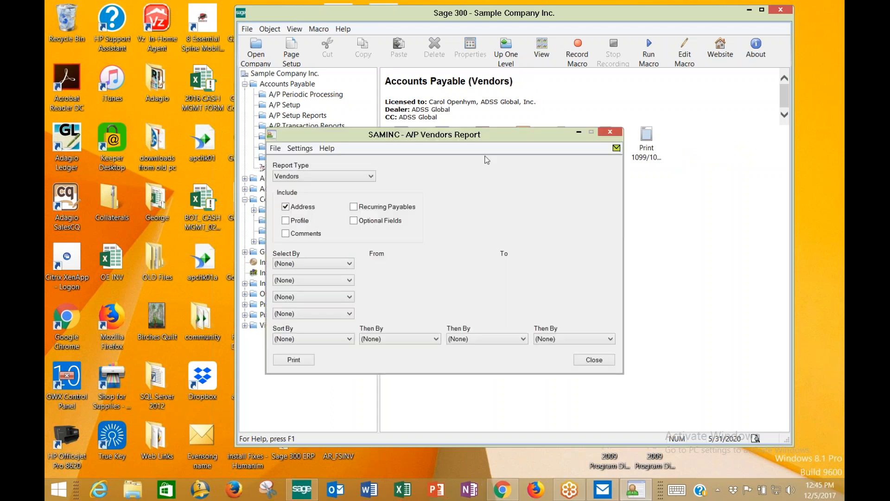
left_click(326, 177)
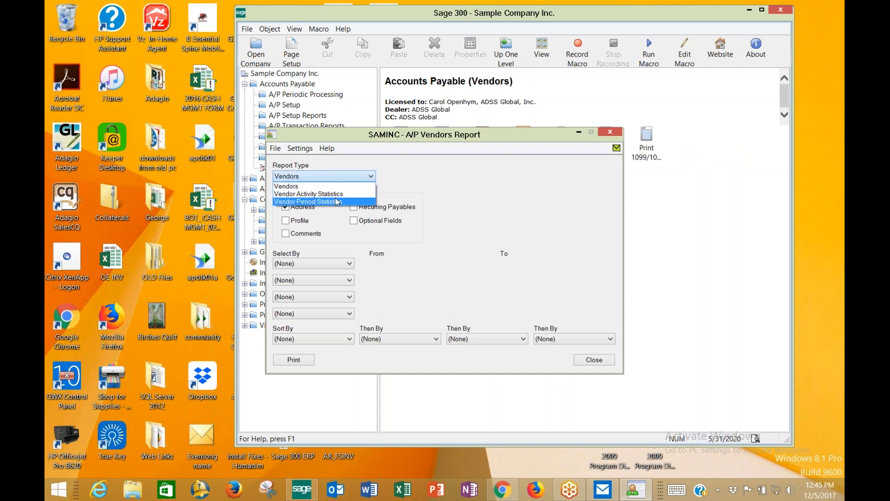
left_click(330, 186)
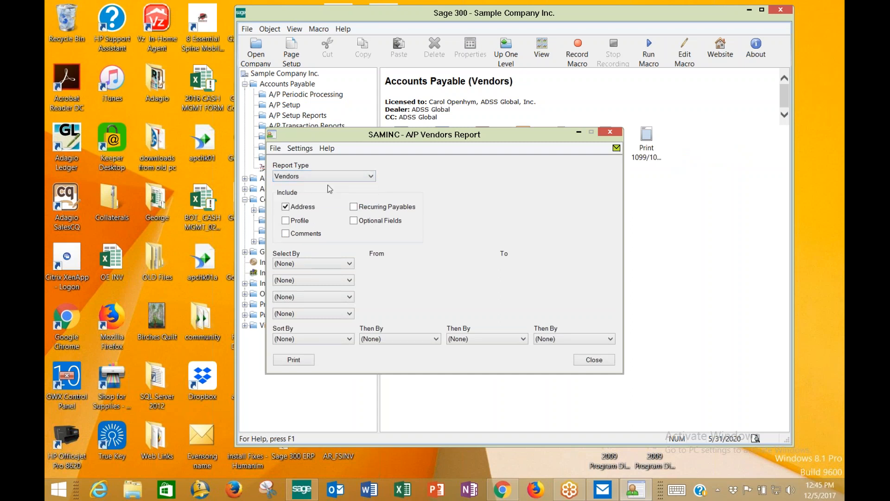
left_click(297, 208)
left_click(297, 235)
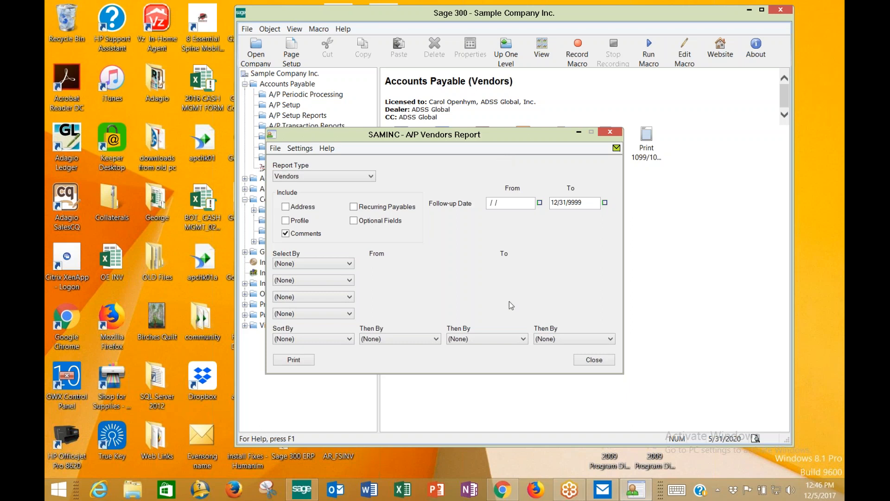
- Limit the vendors report to vendor numbers from 1200 to 1200 and include the address
left_click(321, 264)
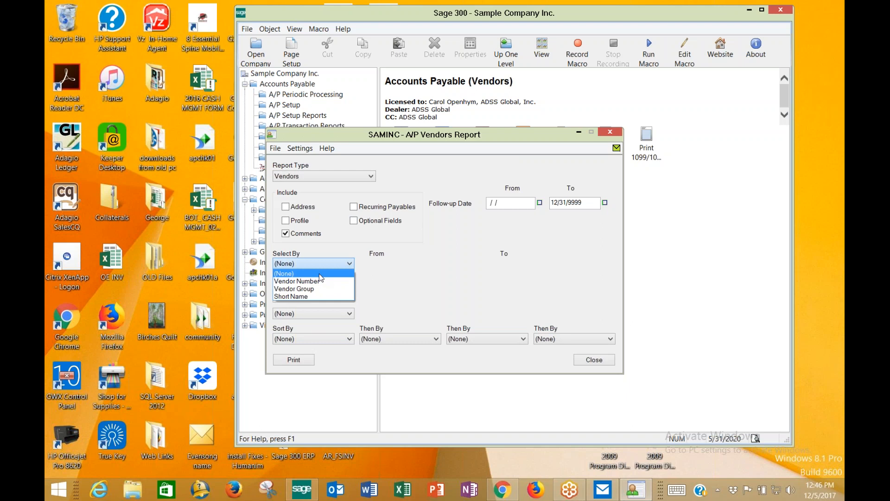
left_click(318, 281)
left_click(370, 267)
type("1200")
key("Tab")
type("1200")
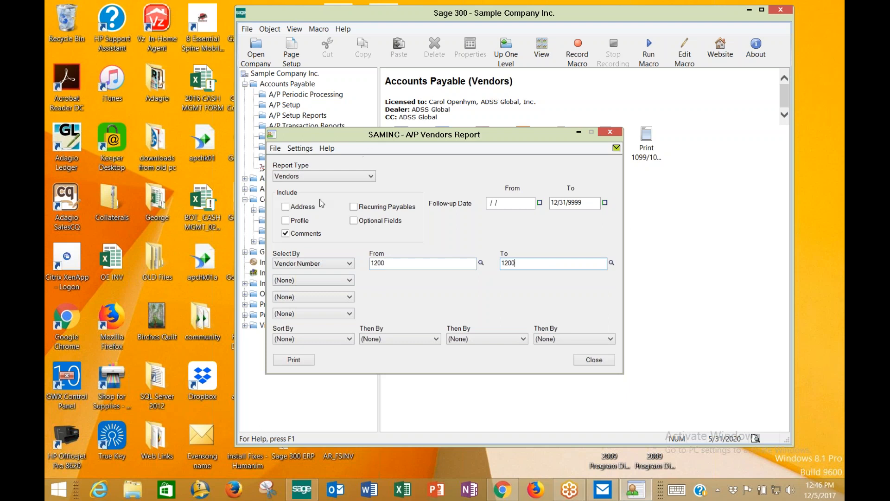
left_click(284, 207)
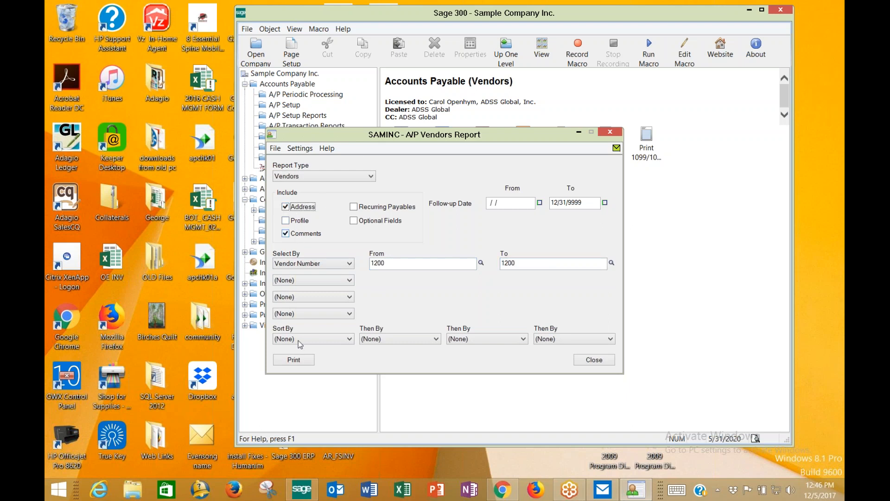
- Preview the vendors report with the vendor's address and comments, and close the report
left_click(310, 360)
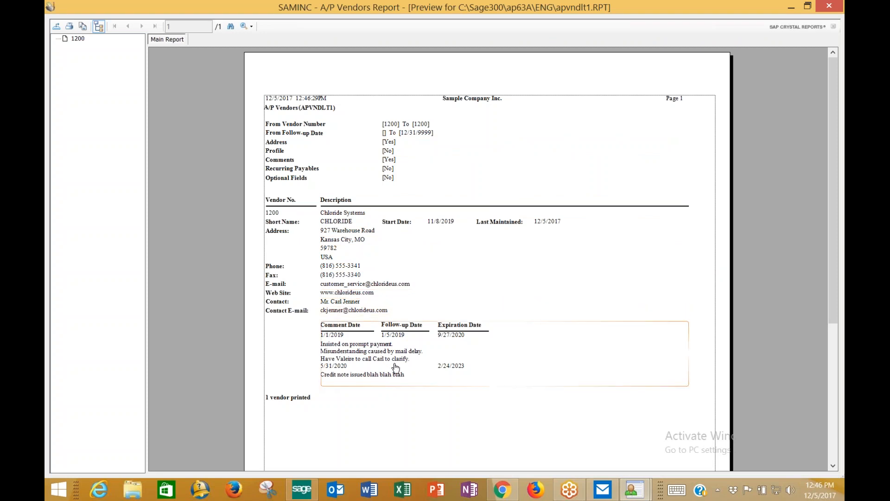
left_click(823, 9)
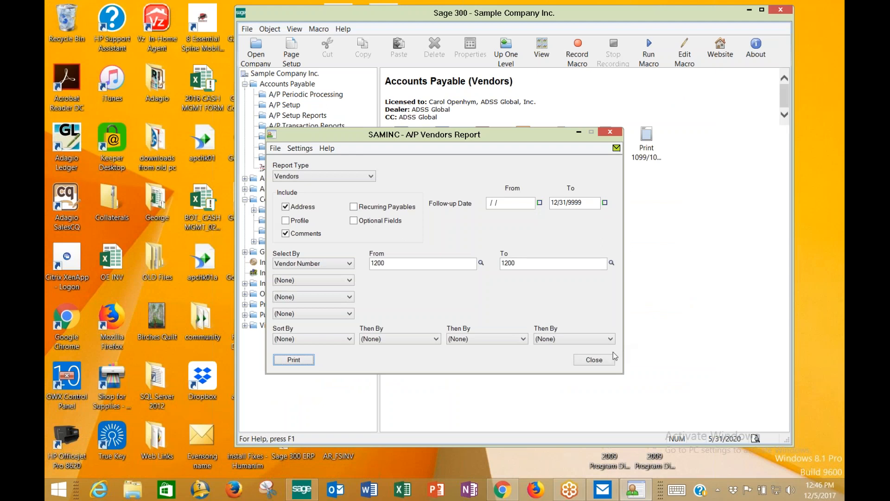
left_click(603, 361)
- Open the A/P Recurring Payables report and set the recurring payable code range from GMVAN to GMVAN
left_click(483, 157)
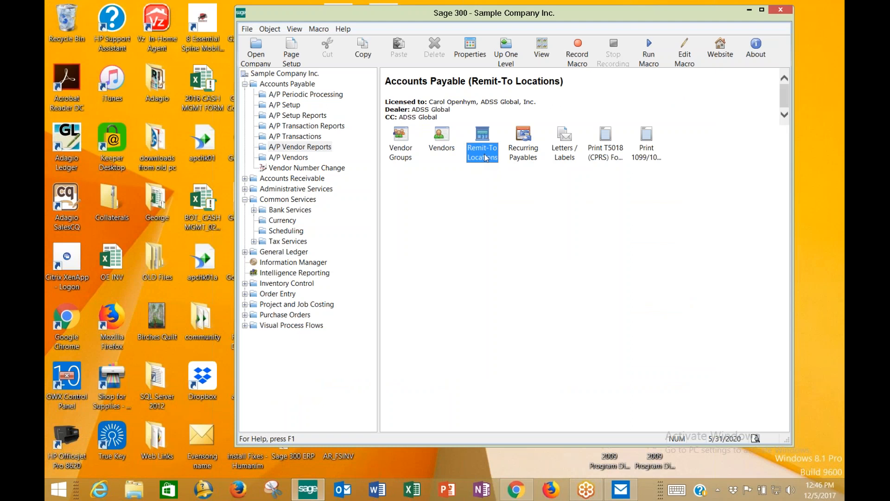
left_click(522, 154)
double_click(522, 155)
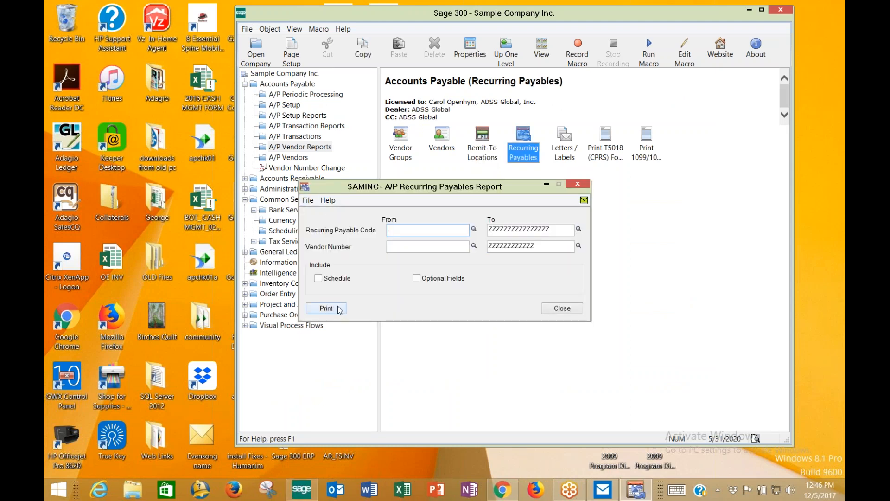
left_click(474, 229)
left_click_drag(222, 186, 220, 369)
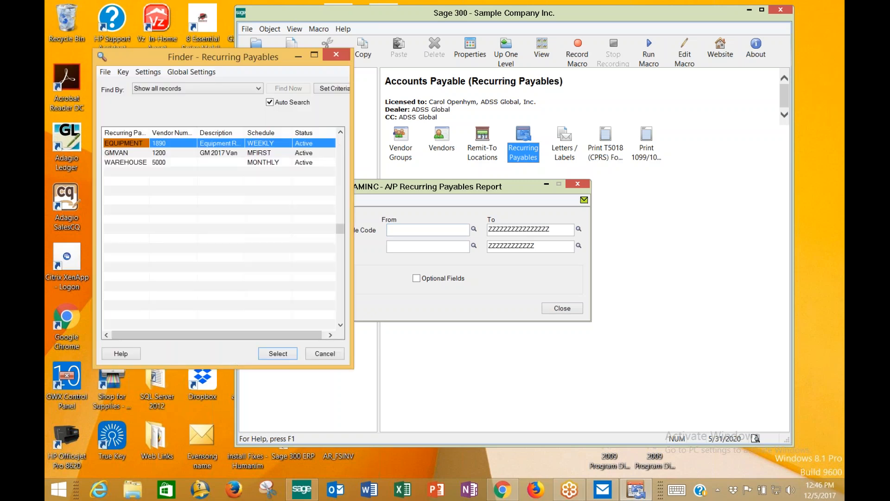
double_click(139, 153)
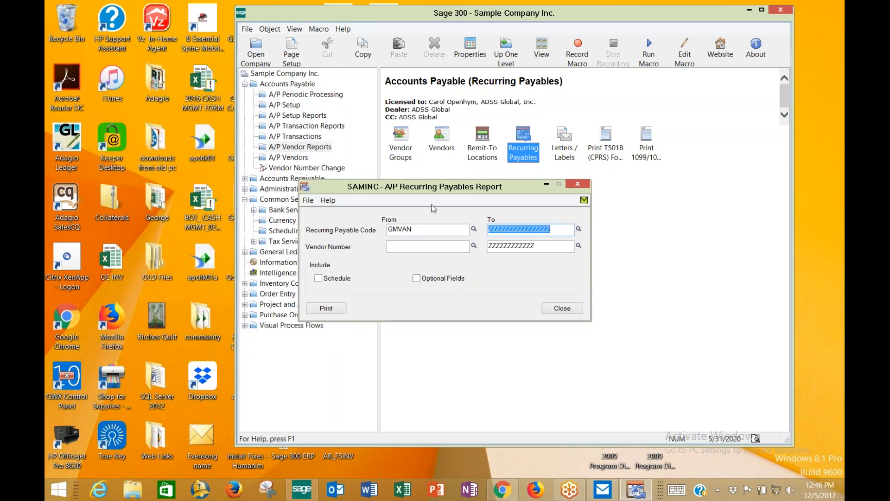
type("GMVAN")
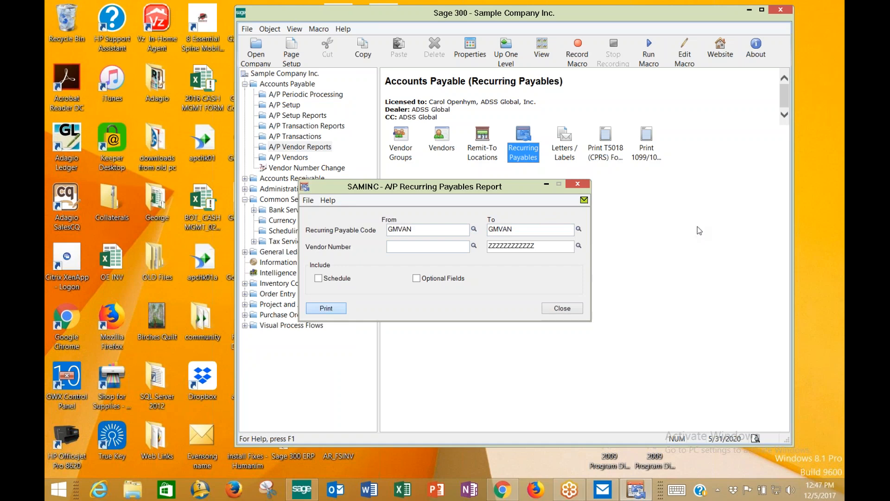
- Preview the GMVAN recurring payables report and close the report
left_click(343, 308)
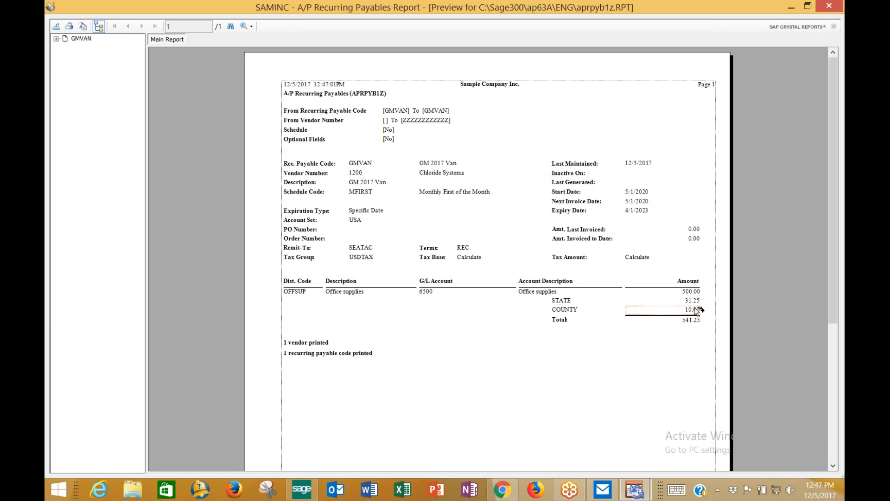
left_click(828, 6)
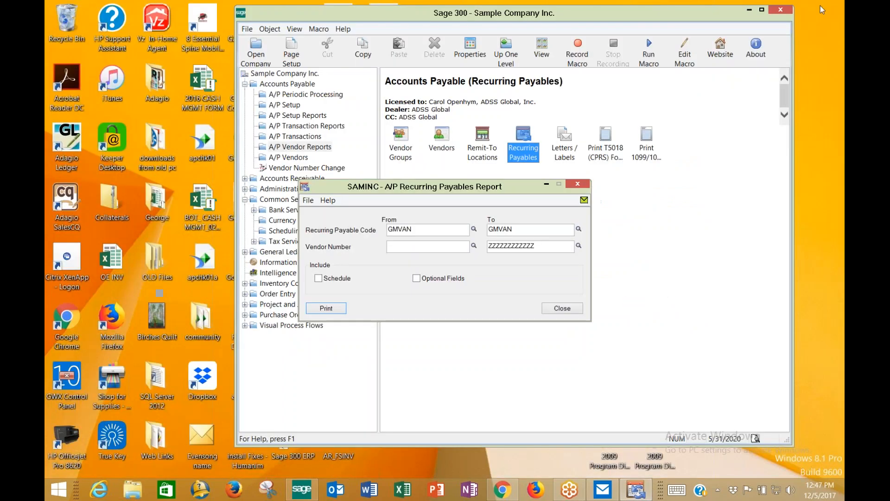
left_click(574, 309)
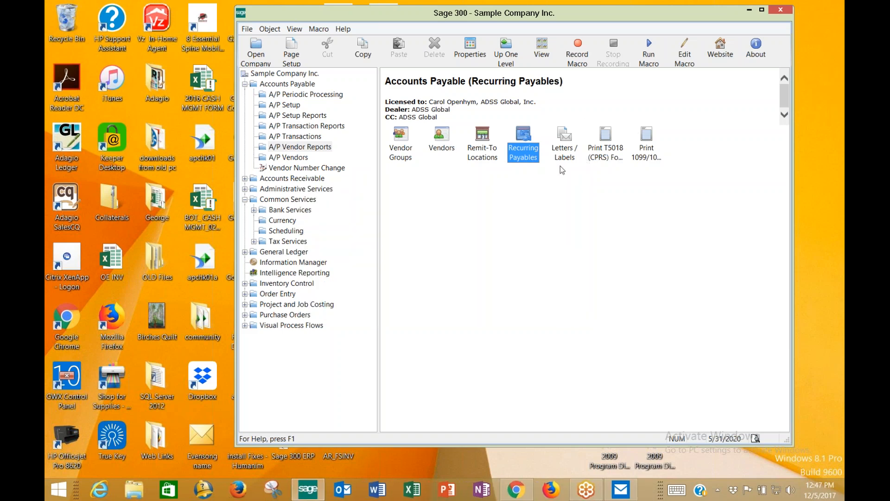
left_click(562, 159)
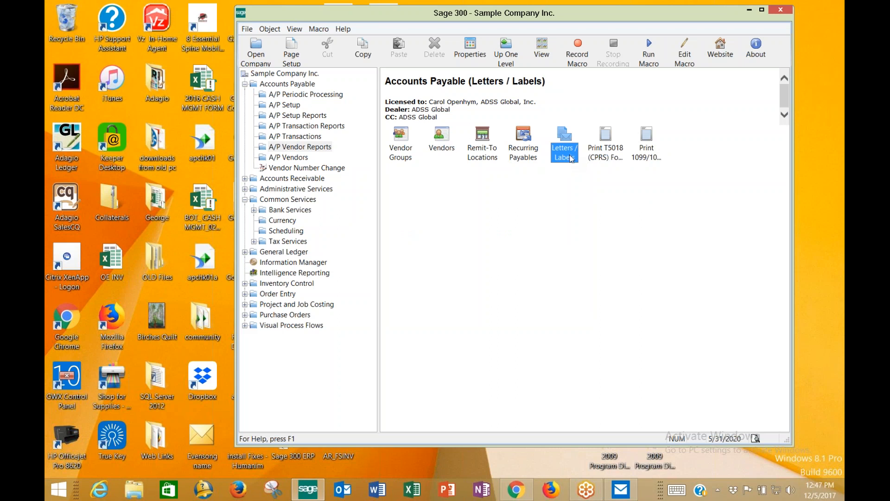
left_click(607, 150)
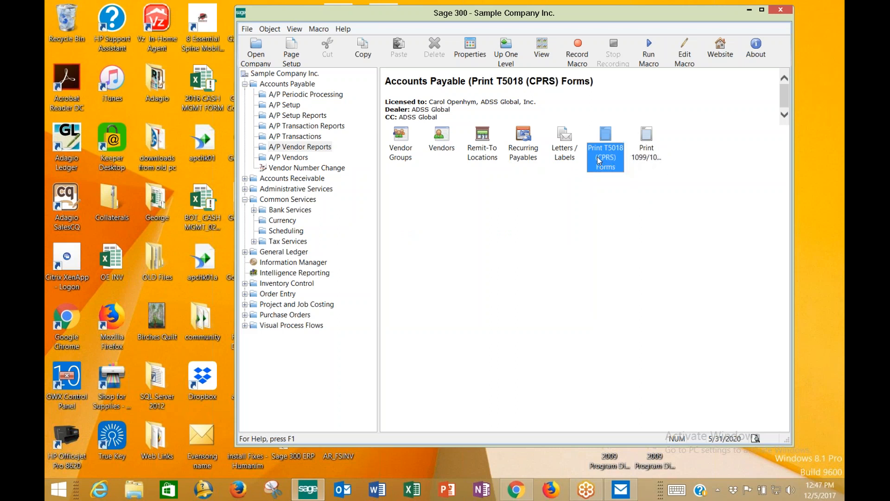
- Open Print 1099/1096 Forms, enter the payer's tax number and try to print the 1099 forms for tax year 2019
left_click(641, 160)
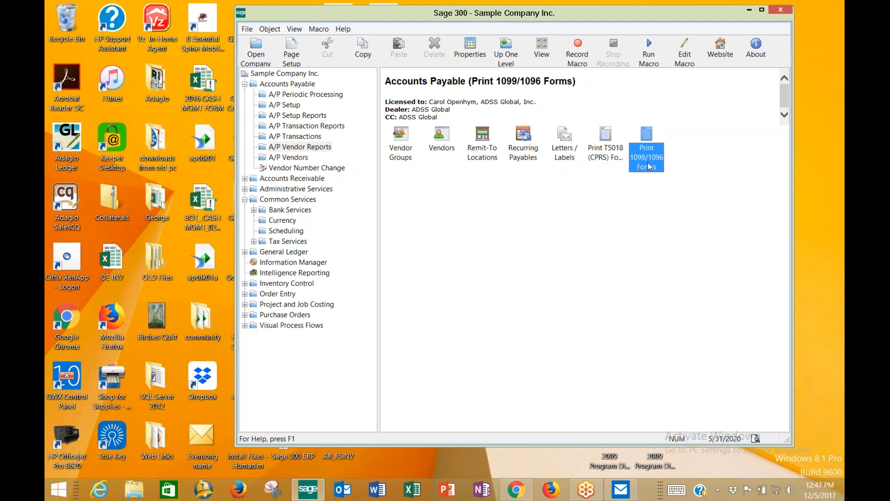
double_click(648, 162)
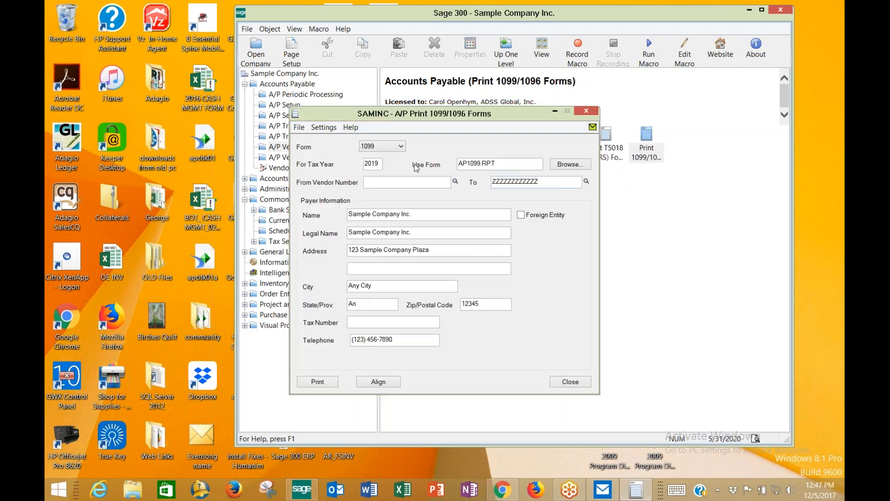
left_click(320, 382)
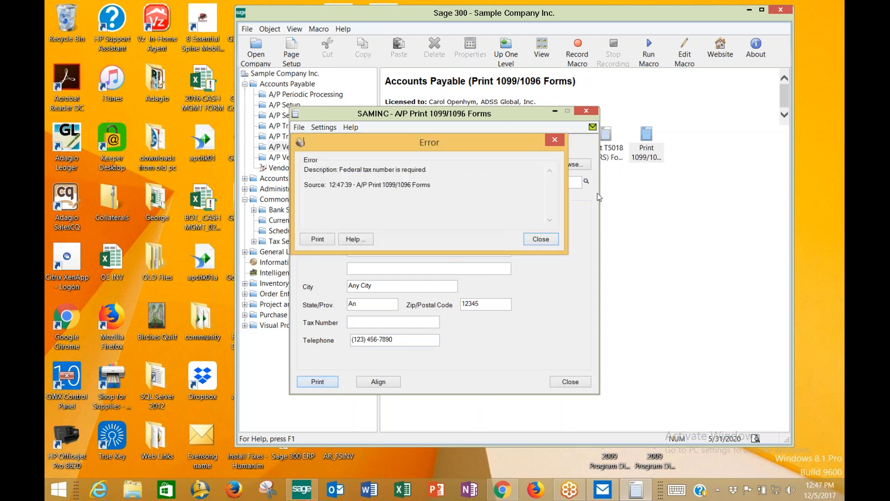
left_click(540, 240)
left_click(400, 320)
type("465654654654")
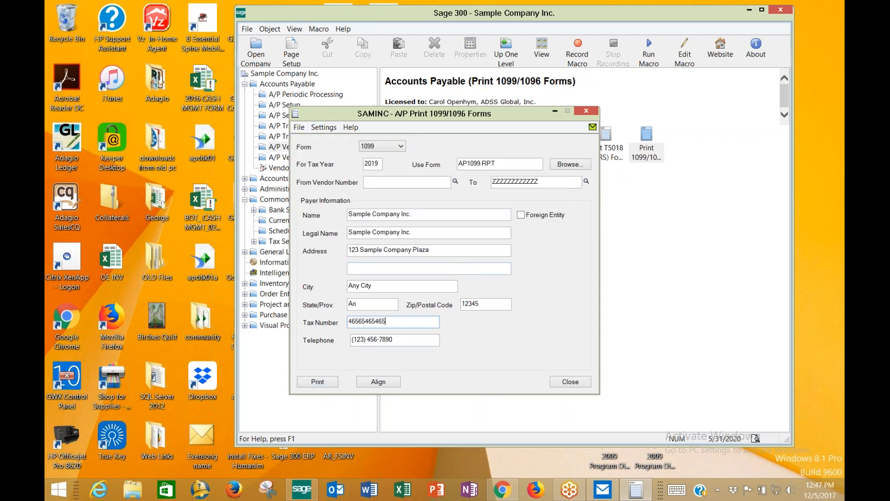
left_click(337, 381)
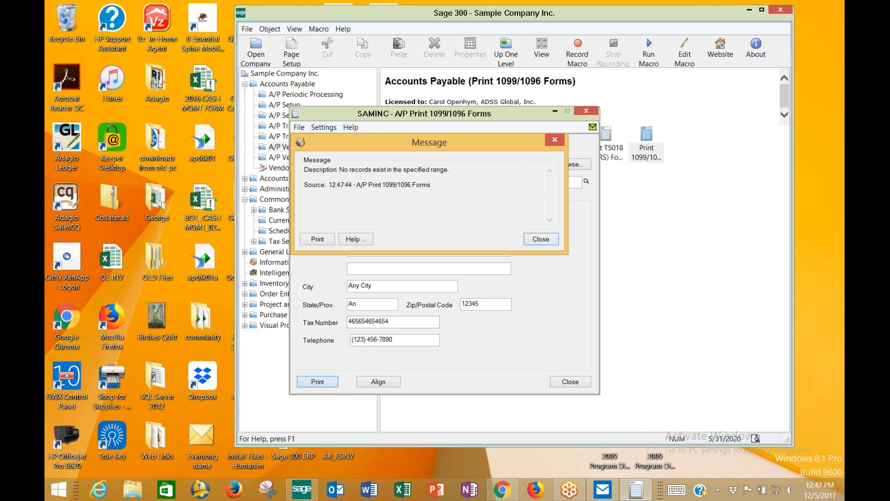
left_click(540, 239)
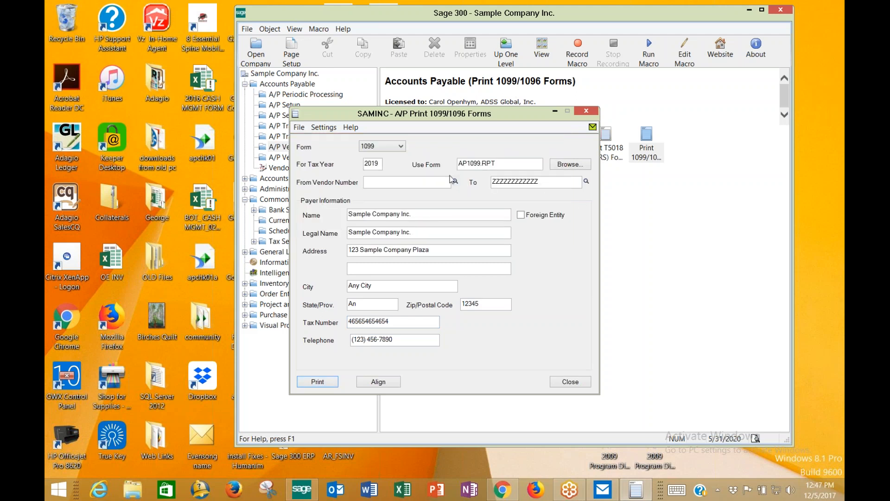
- Preview the 1099 forms for tax year 2020, and close the preview and the form printing window
double_click(378, 162)
type("2020")
key("Return")
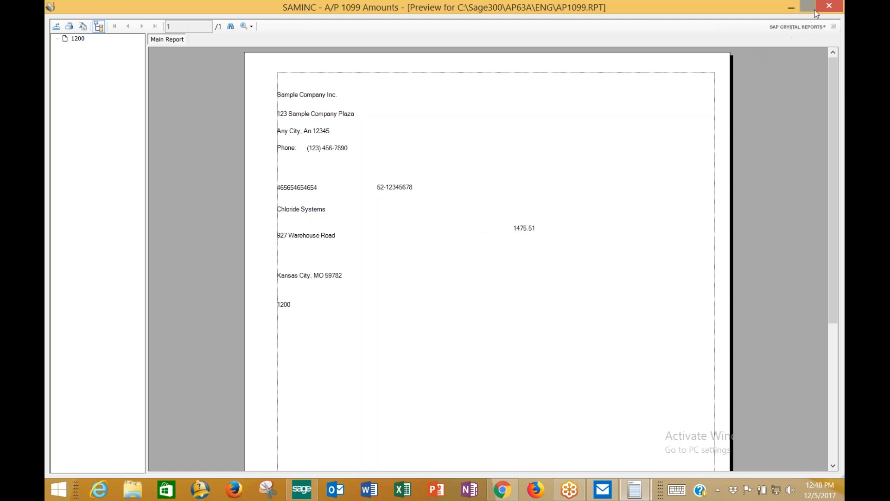
left_click(828, 6)
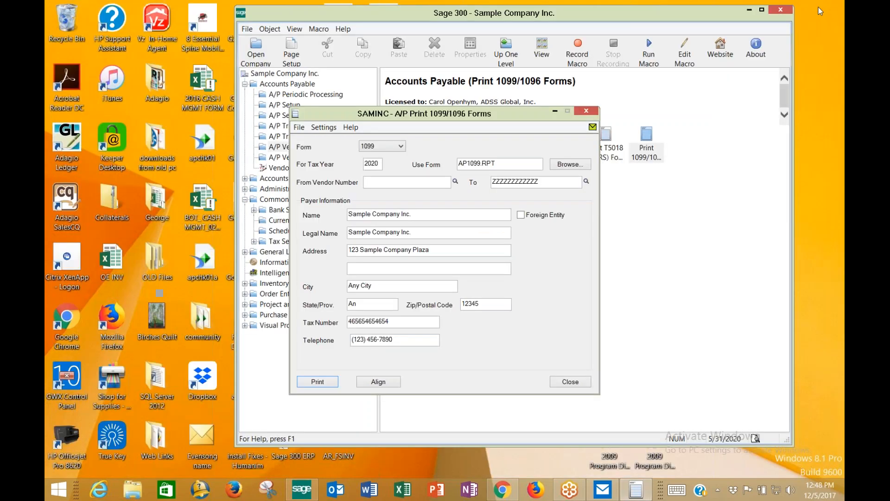
left_click(569, 382)
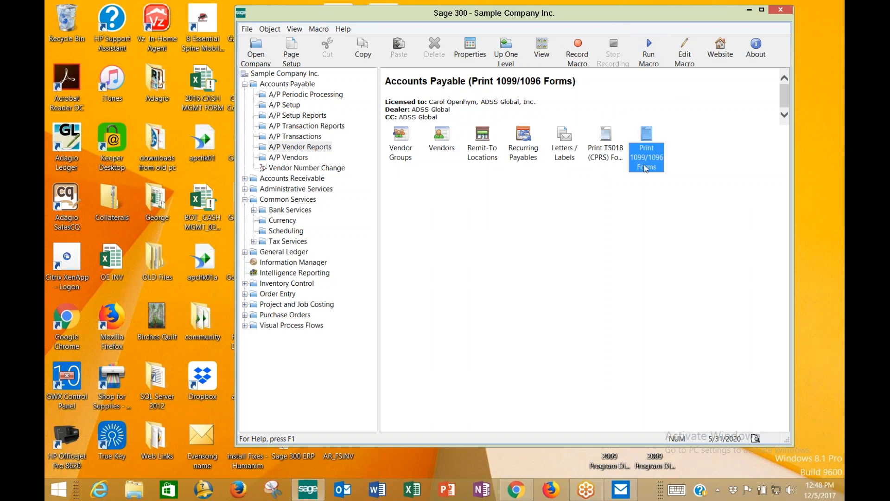
- Open the Invoice Batch List from A/P Transactions
left_click(309, 84)
left_click(401, 145)
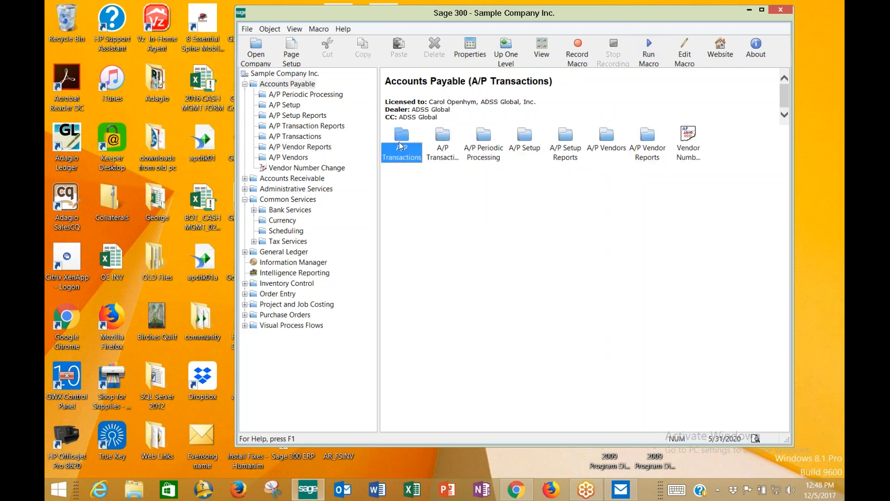
double_click(401, 159)
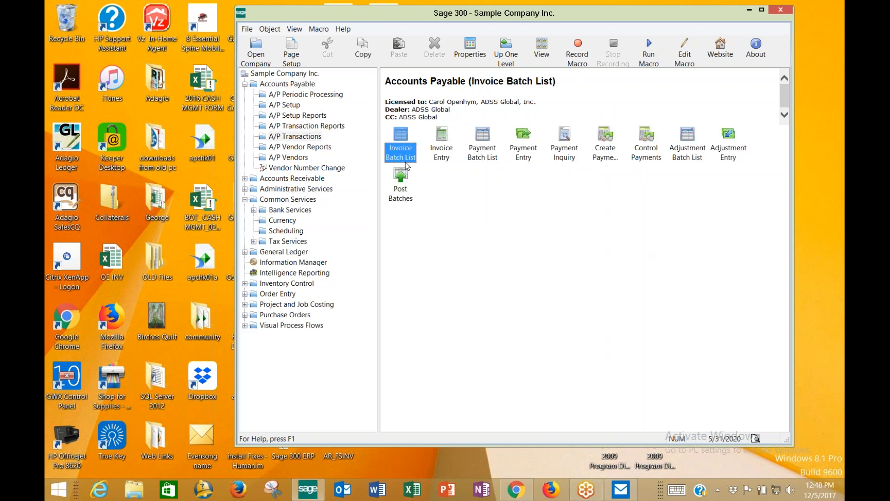
left_click(482, 160)
left_click(684, 153)
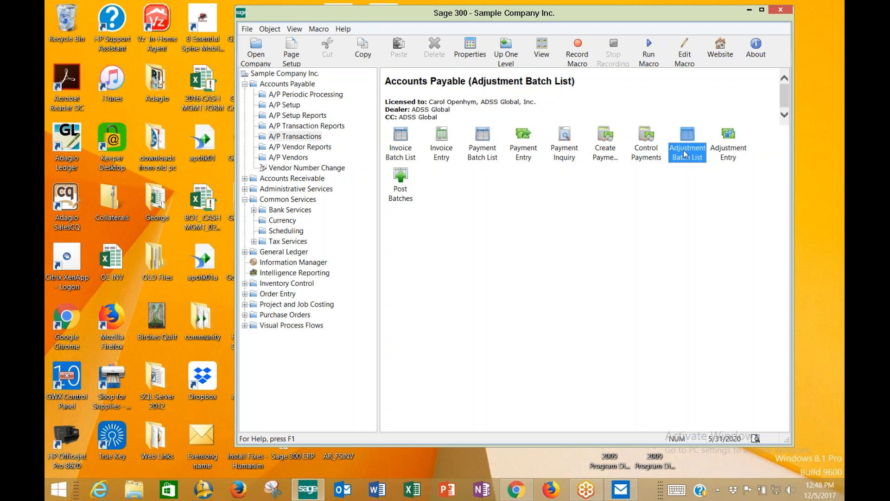
left_click(620, 158)
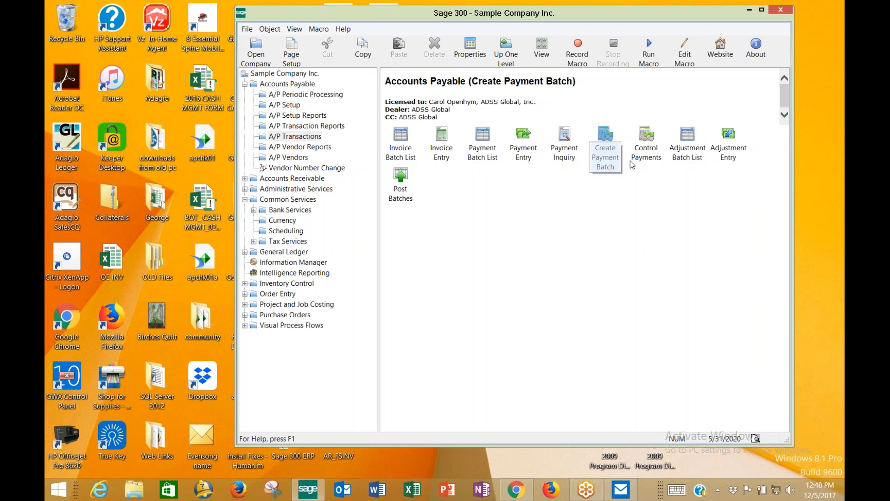
left_click(402, 158)
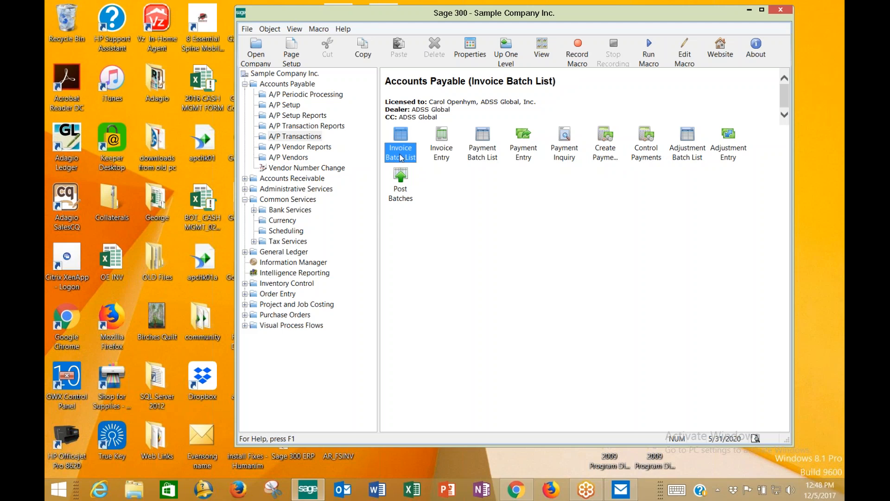
double_click(400, 157)
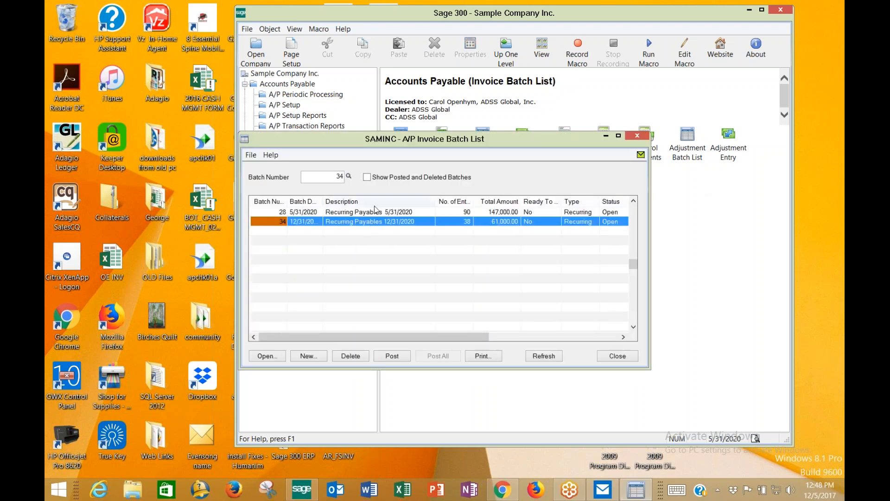
- Include posted and deleted batches in the list and widen the Ready To Post column to show its full heading
left_click(379, 179)
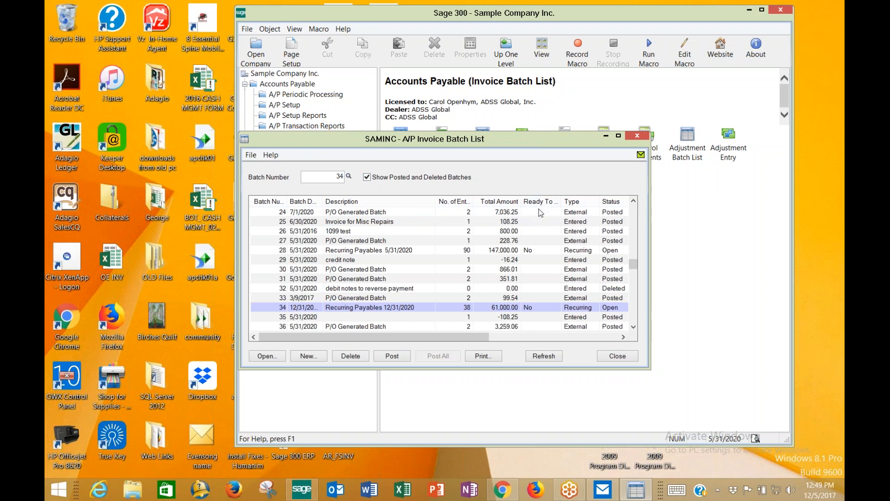
double_click(558, 204)
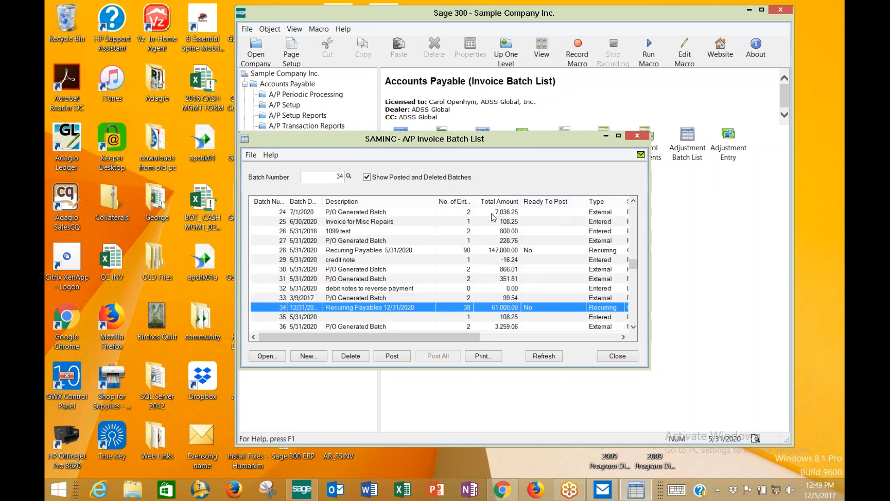
- View posted batch 24 in A/P Invoice Entry, close it and hide the posted and deleted batches
double_click(370, 214)
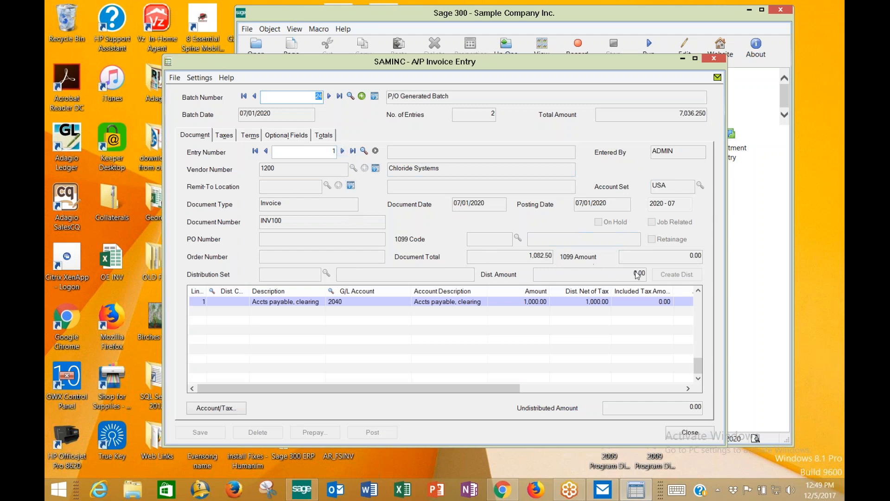
left_click(690, 432)
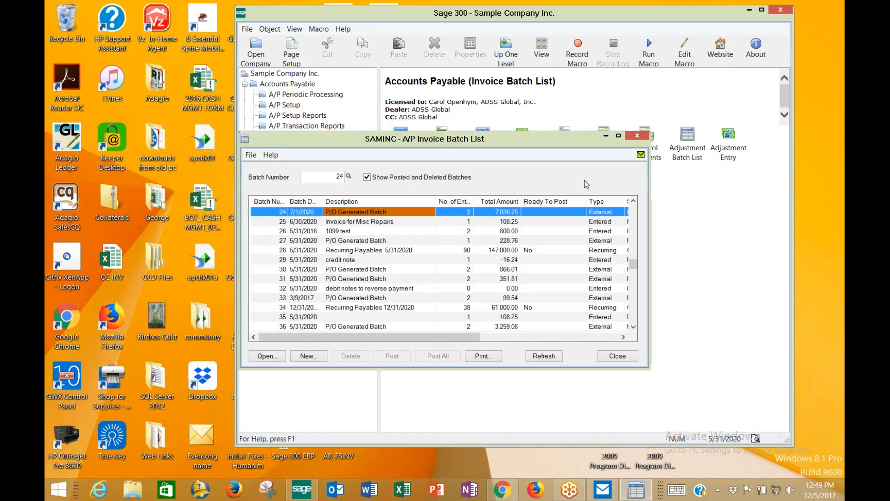
left_click(395, 180)
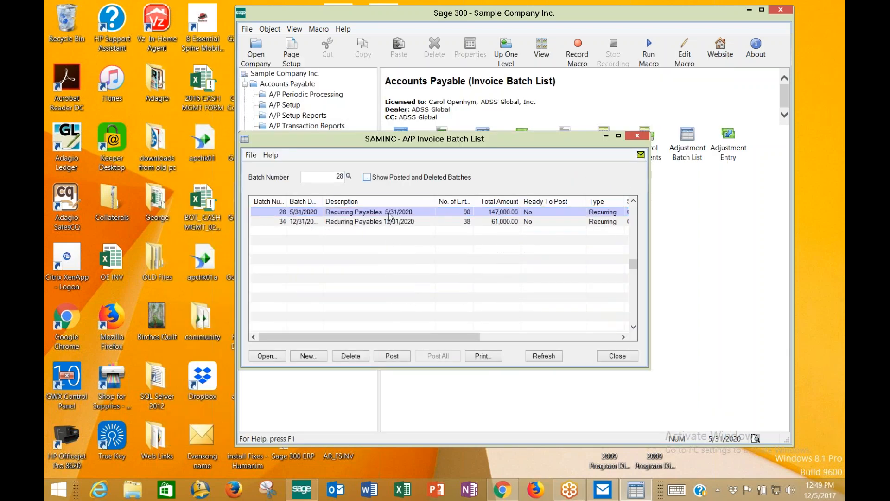
- Create a new invoice batch with the description "week of 12/4/2017"
left_click(302, 360)
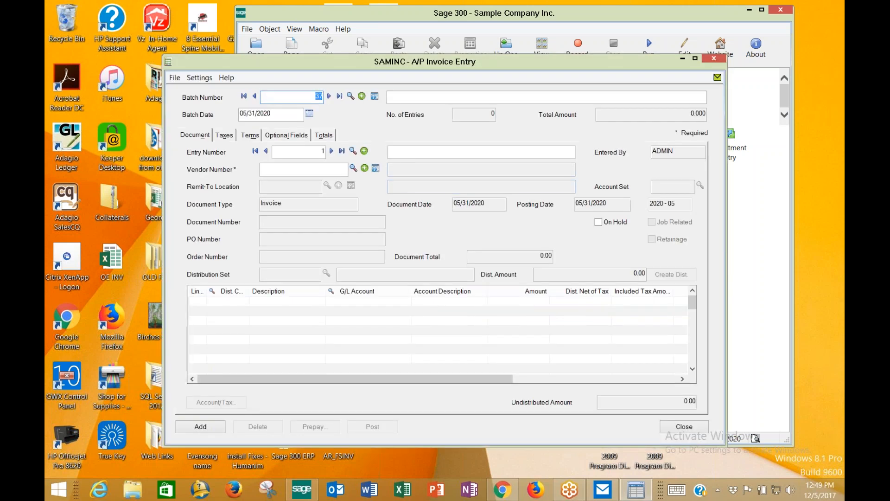
left_click(444, 100)
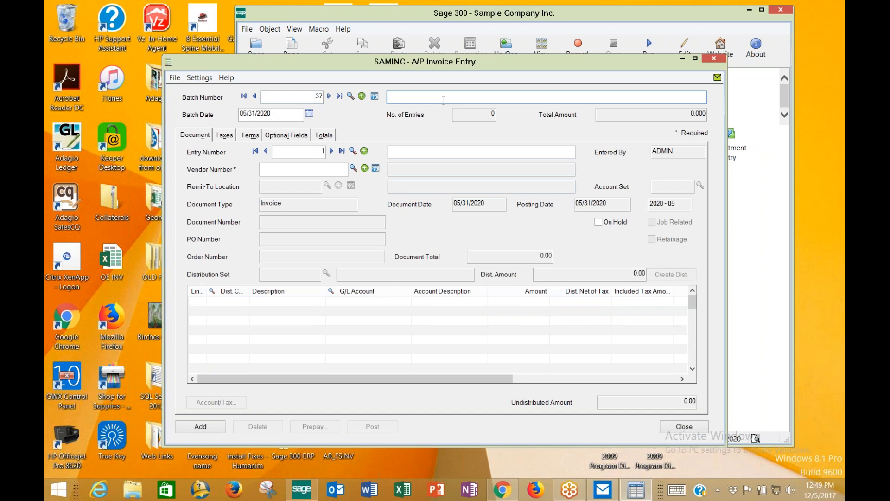
type("week of")
type(" 4/")
key("BackSpace")
type("12/201")
key("BackSpace")
key("BackSpace")
key("BackSpace")
type("4/2017")
key("Tab")
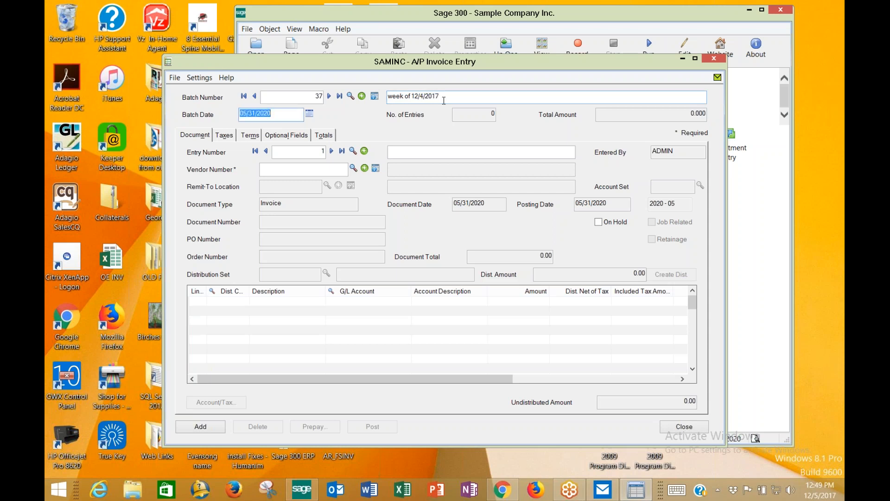
- Give the first entry the description "optional description" and set its vendor number to 1200
left_click_drag(455, 67, 414, 33)
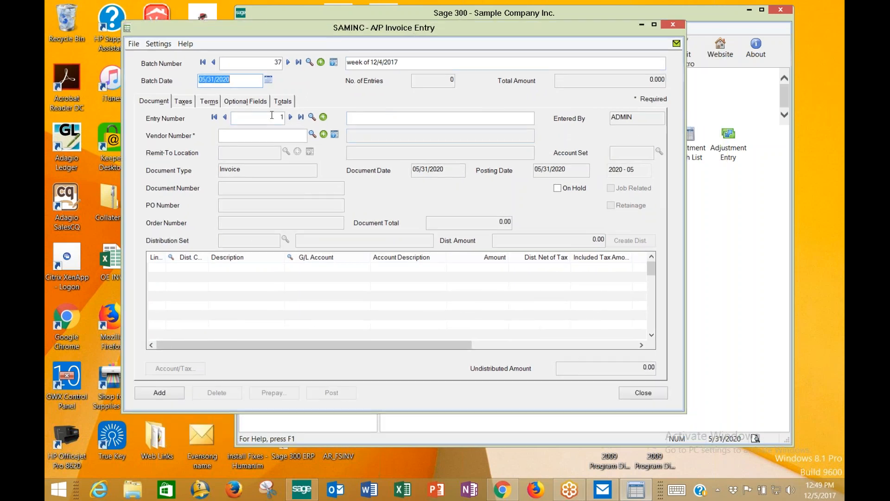
key("Tab")
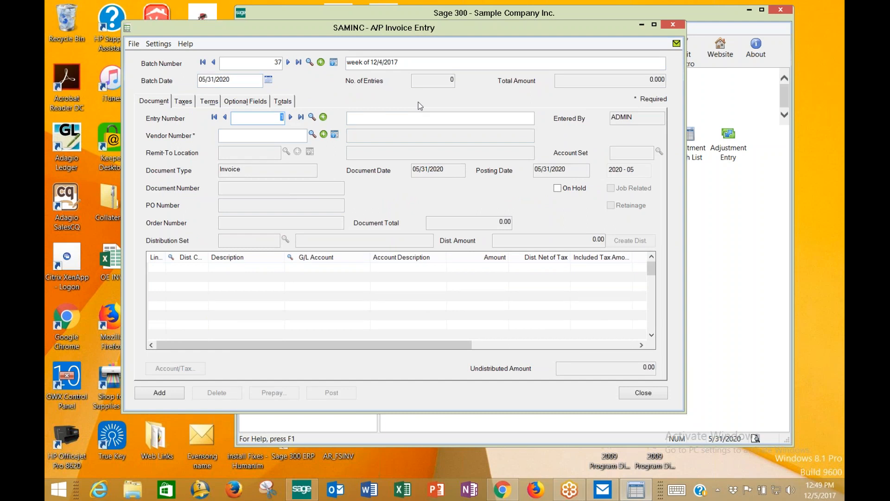
key("Tab")
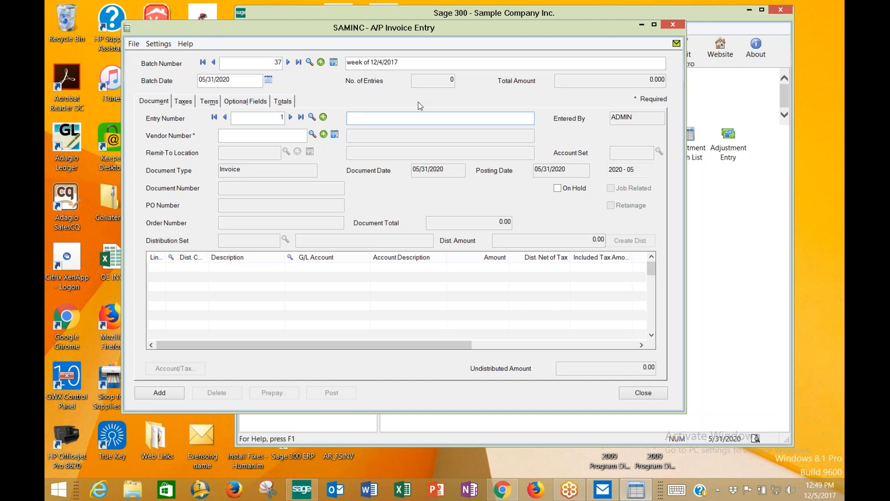
type("optional description")
key("Tab")
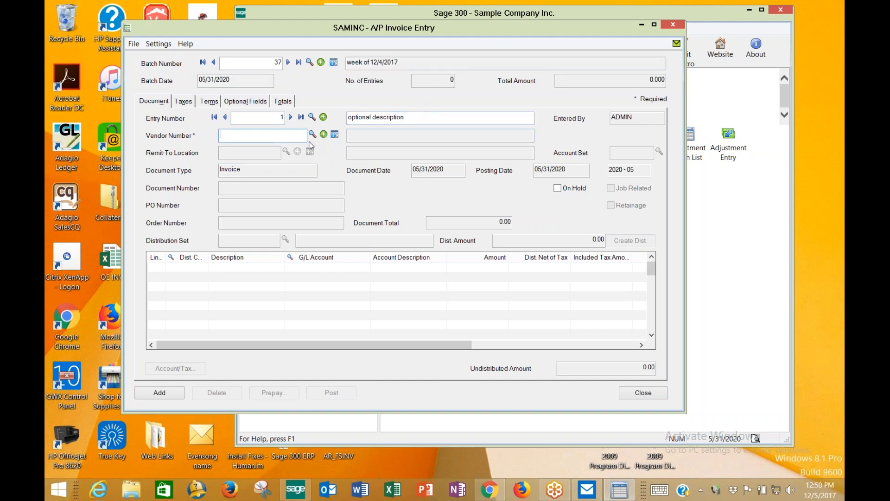
type("1200")
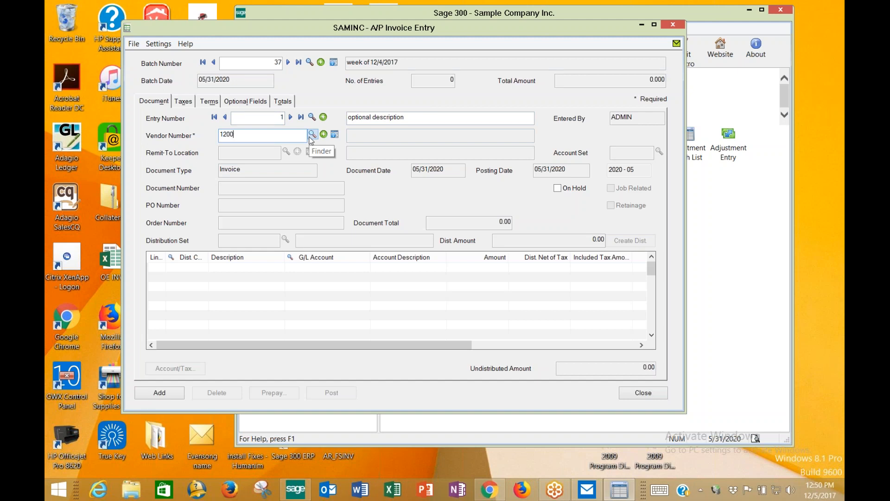
key("Tab")
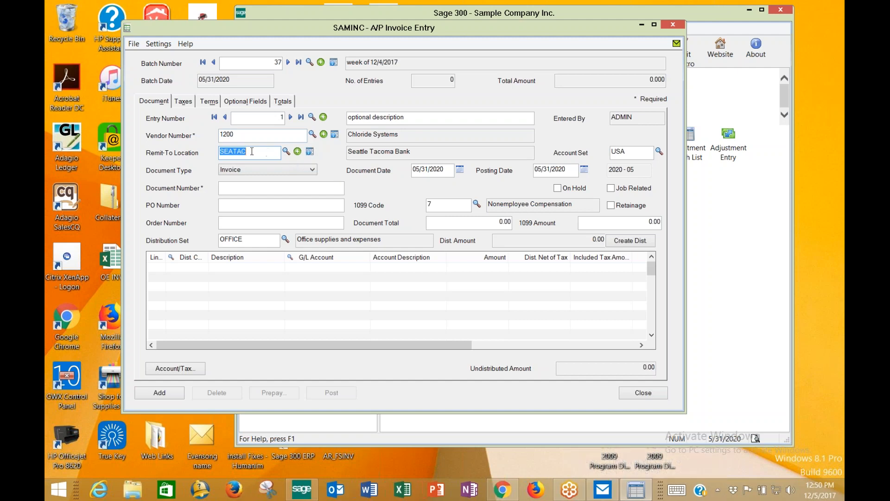
- Set the entry's document type to Invoice, with document number IN123456 and document date 05/06/2020
left_click(234, 171)
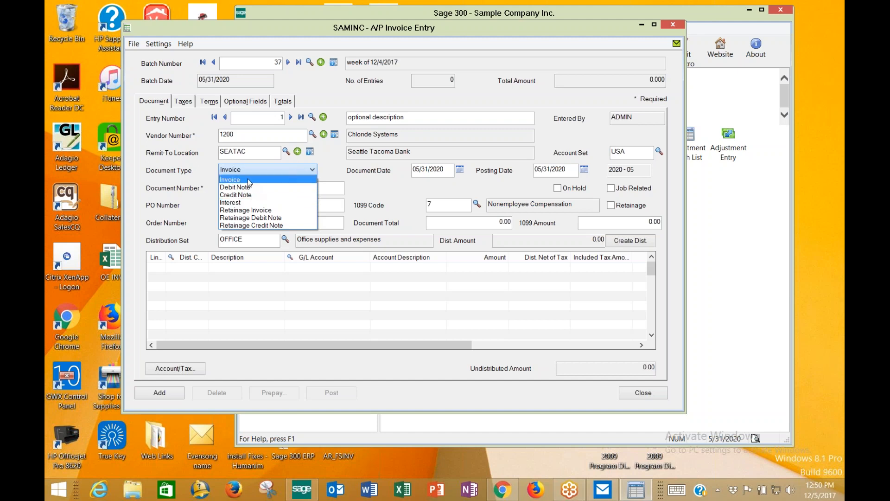
left_click(249, 180)
left_click(251, 187)
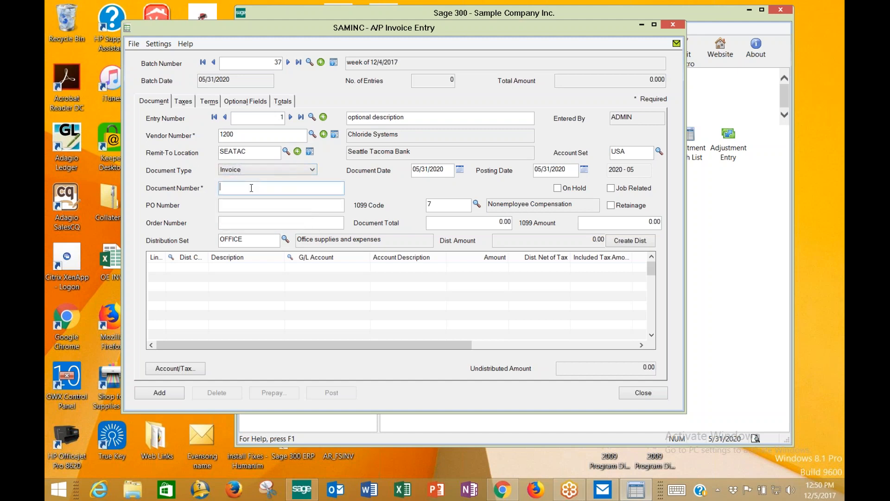
type("IN123456")
left_click(441, 169)
type("05/06/")
key("Tab")
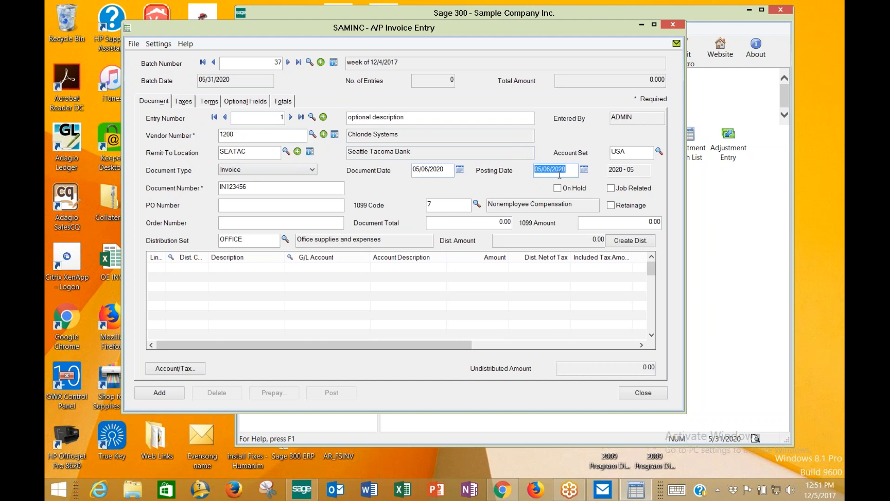
- Enter the invoice's purchase order number and set the document total to 150.00
left_click(298, 205)
type("PO5665ABC")
key("Tab")
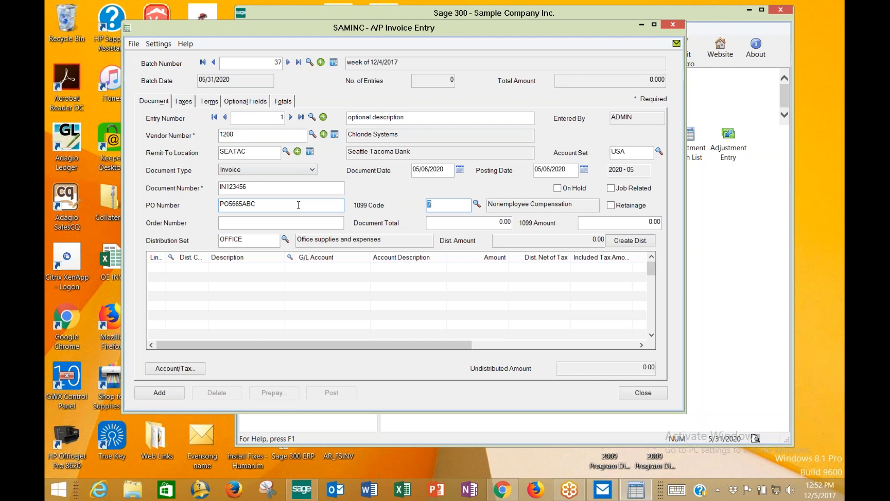
key("Tab")
key("Tab")
key("Tab")
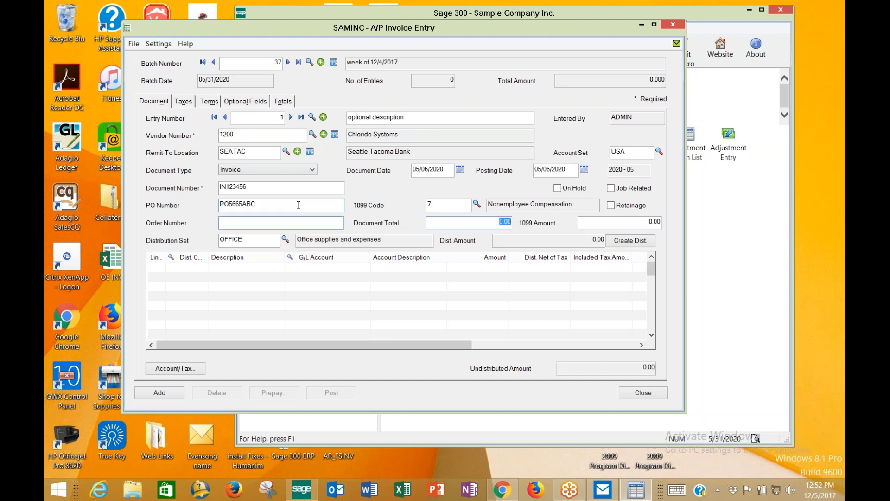
type("150")
key("Tab")
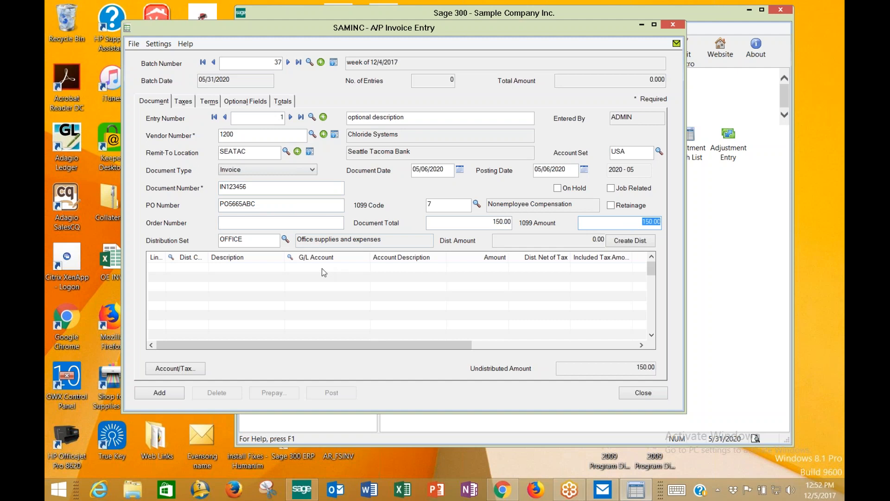
- Clear the invoice's distribution set and start an empty detail line
key("Tab")
key("Delete")
key("Tab")
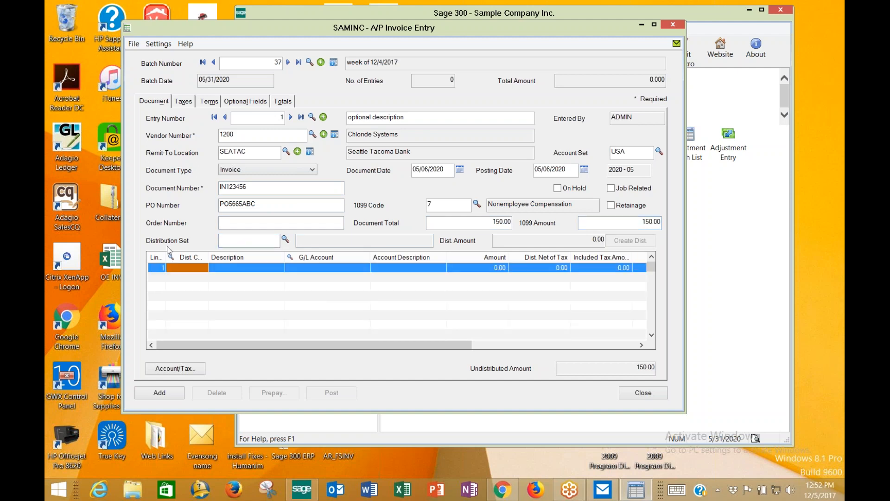
key("Tab")
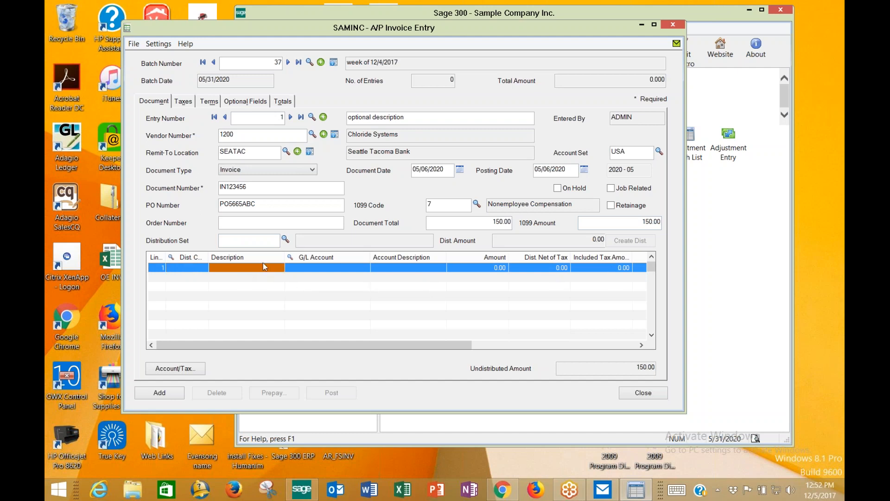
left_click(345, 269)
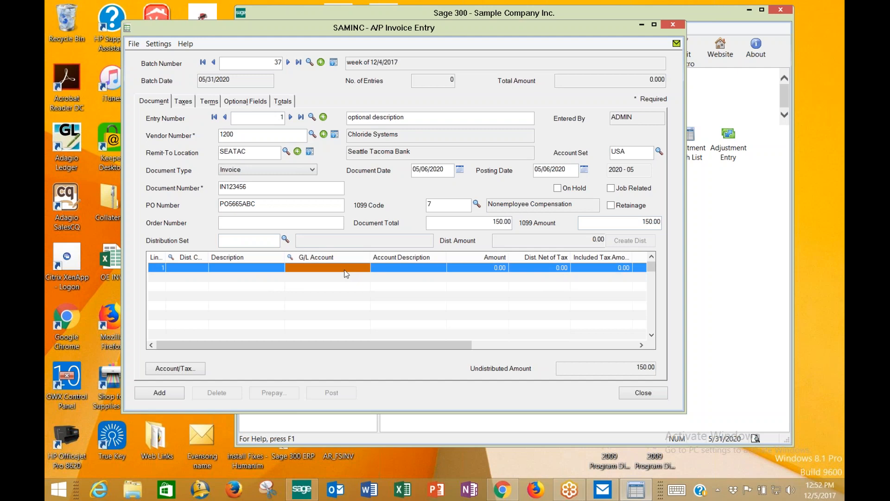
type("6000")
key("Tab")
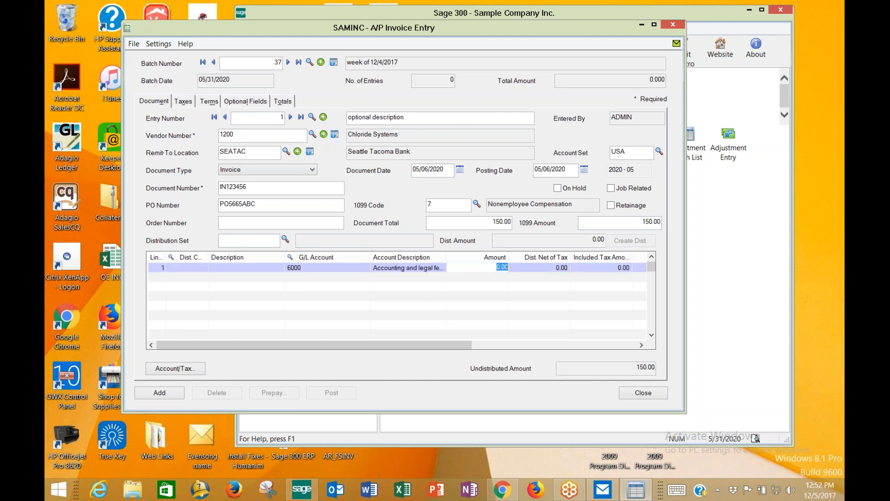
type("15")
key("BackSpace")
key("BackSpace")
type("-125")
key("BackSpace")
key("BackSpace")
key("BackSpace")
key("BackSpace")
type("-125")
key("Tab")
key("Left")
key("Left")
key("Left")
key("Left")
key("Left")
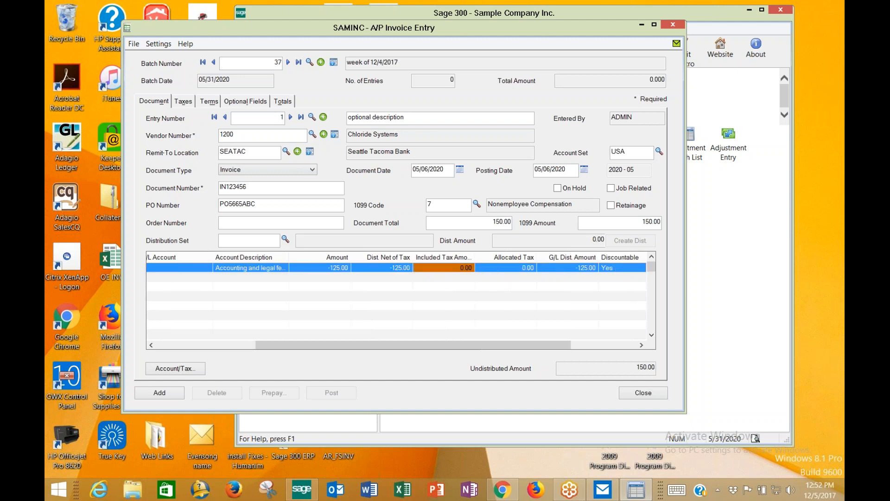
key("Delete")
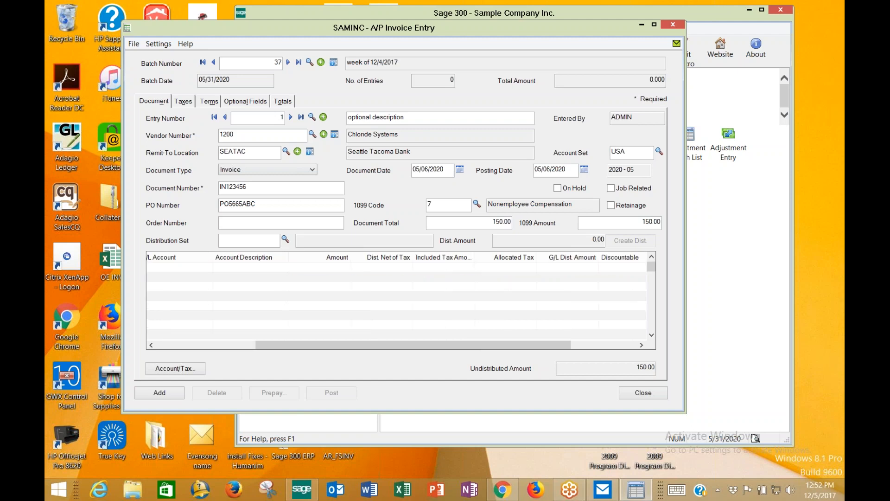
- Add a detail line for G/L account 6000 with an amount of 125.00
key("Insert")
key("Right")
key("Right")
key("Right")
key("Left")
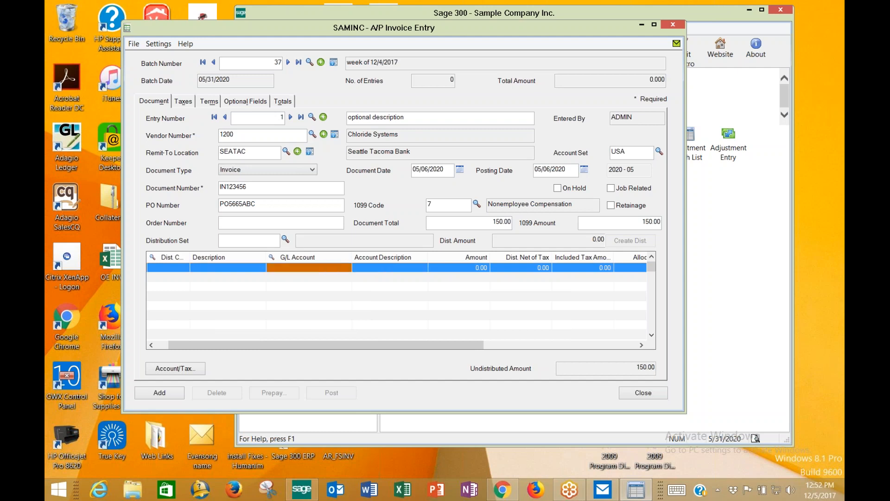
type("6000")
key("Tab")
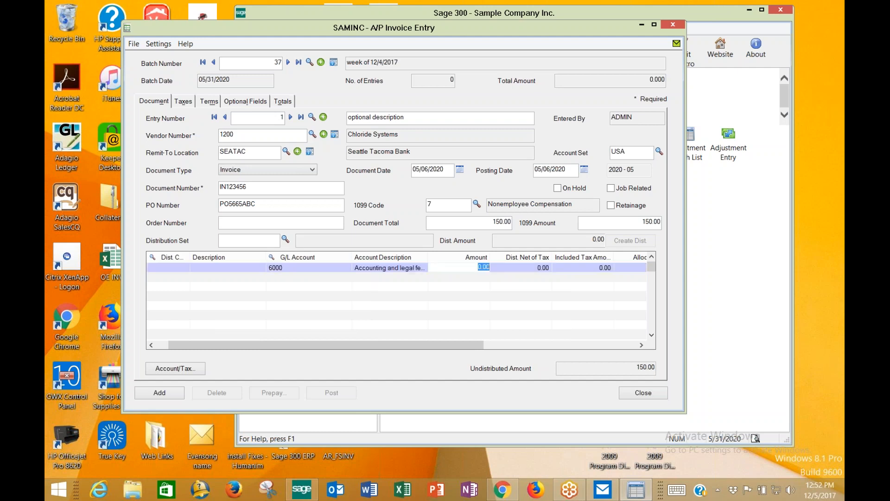
type("125")
key("Tab")
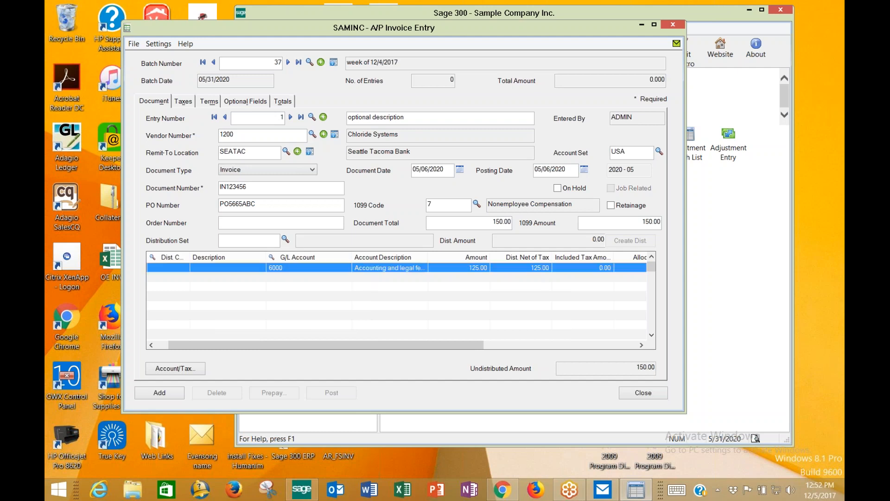
- Add a second detail line for G/L account 6100 with an amount of 25.00
key("Insert")
key("Right")
key("Right")
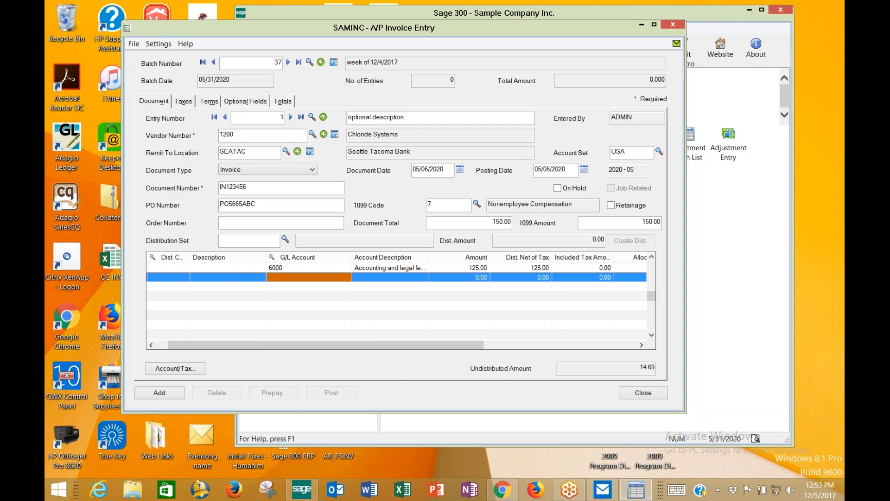
type("6100")
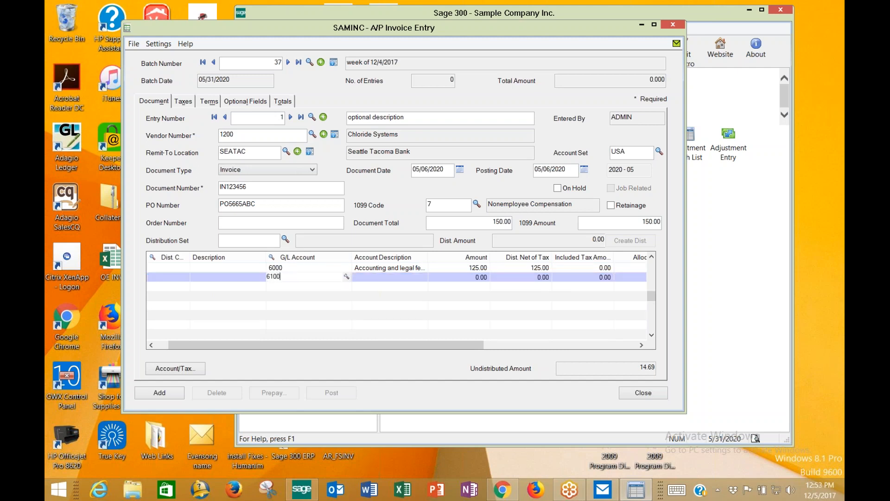
key("Tab")
type("25")
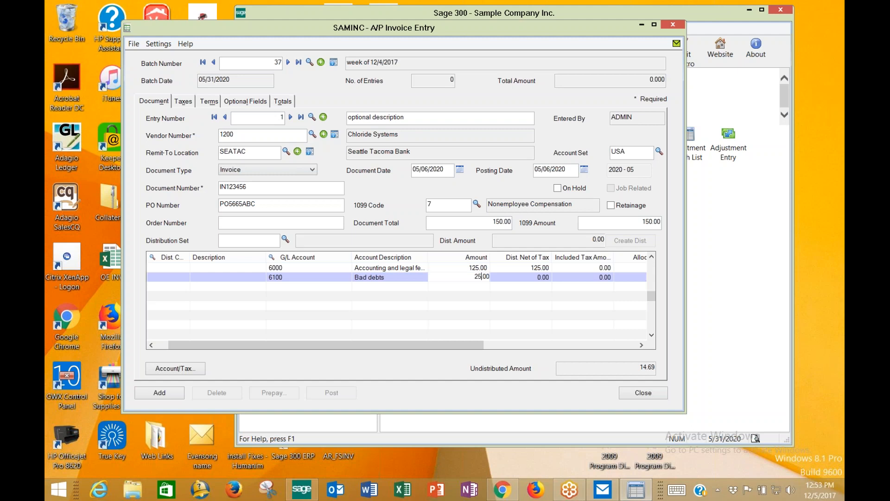
key("Return")
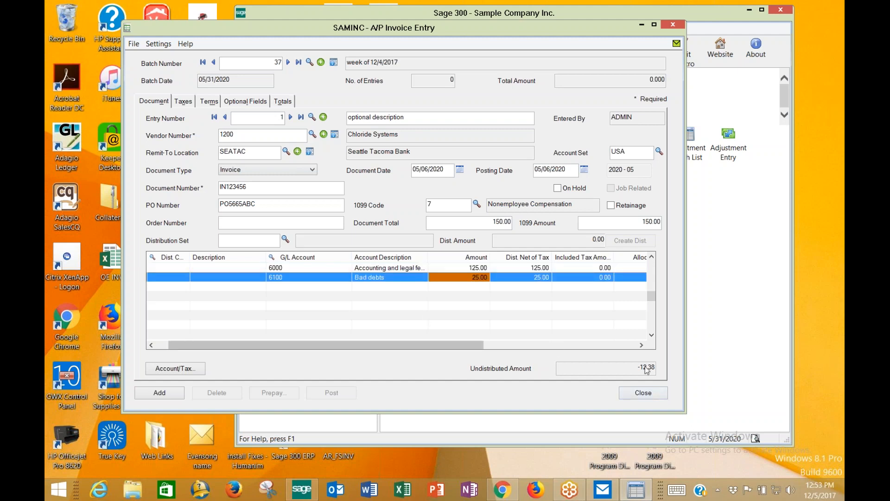
- Set the first invoice's vendor tax class to 2 for both State Tax and County Tax
left_click(183, 101)
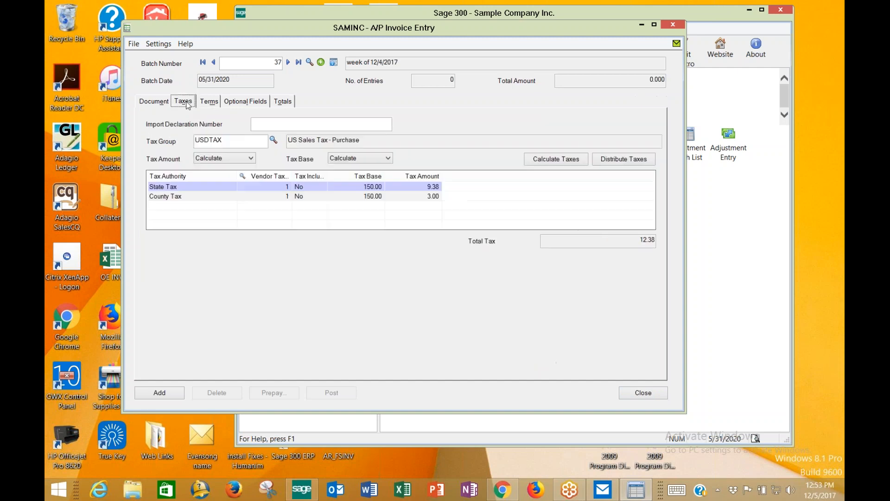
left_click(287, 187)
type("2")
key("Tab")
key("Return")
left_click(287, 197)
type("2")
key("Tab")
key("Return")
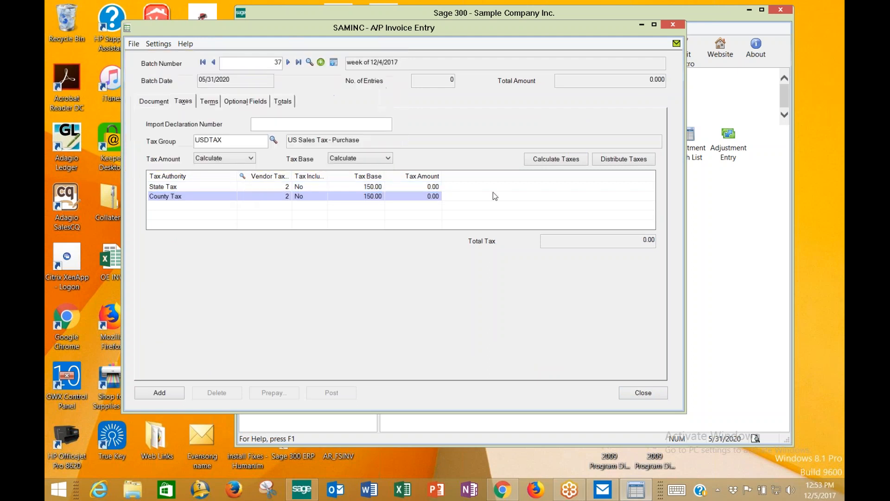
- Check the invoice's two detail lines, add the entry to the batch and bring entry 1 back up
left_click(165, 103)
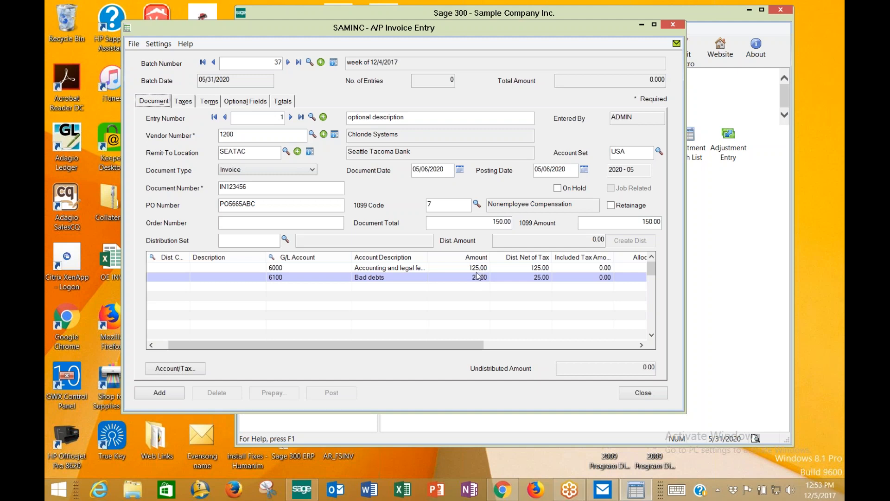
left_click(249, 268)
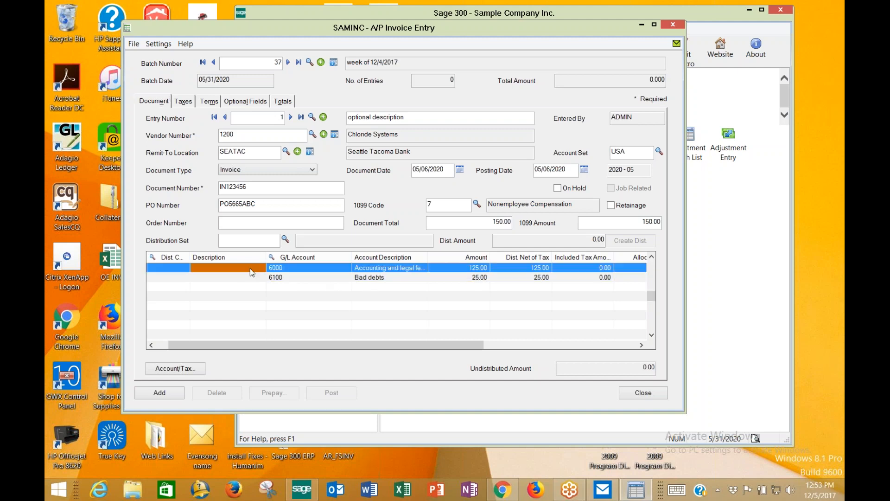
left_click(397, 277)
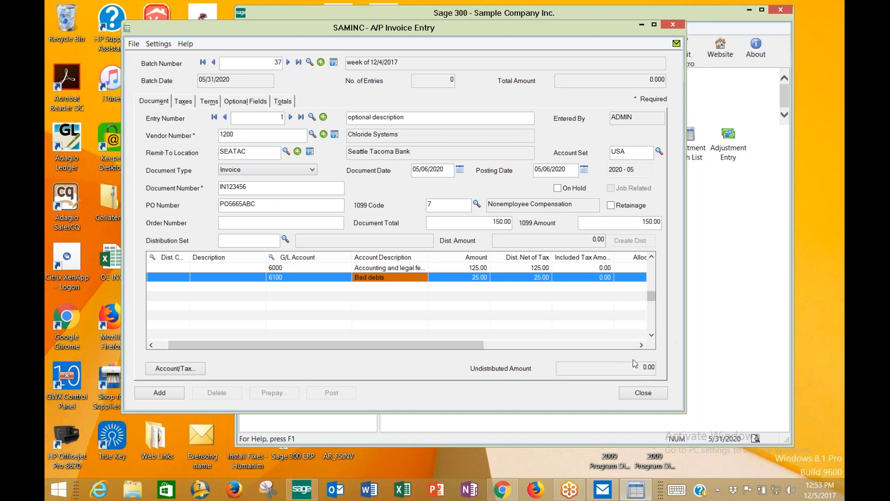
left_click(177, 395)
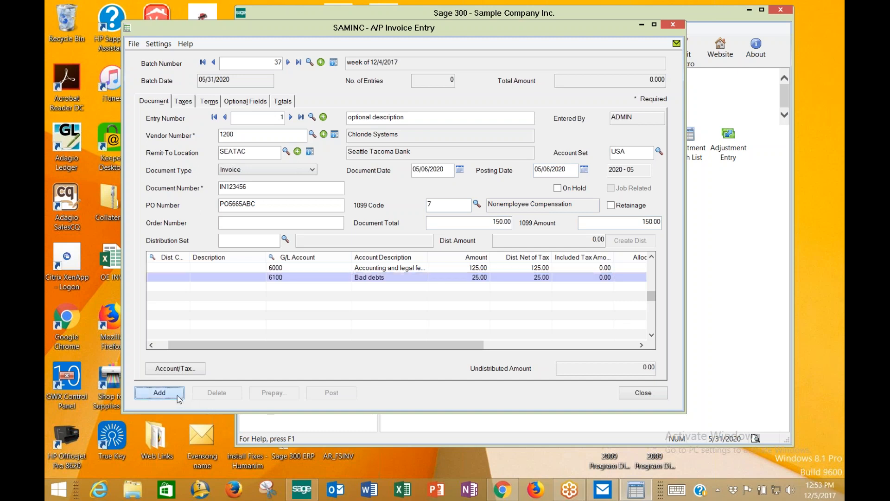
left_click(225, 116)
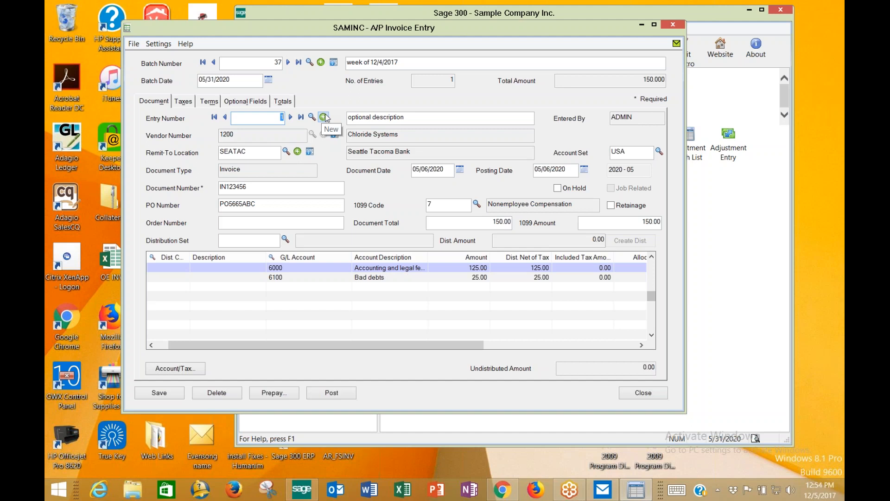
- Create a second entry in the batch for vendor number 1200, leaving its description blank
left_click(326, 117)
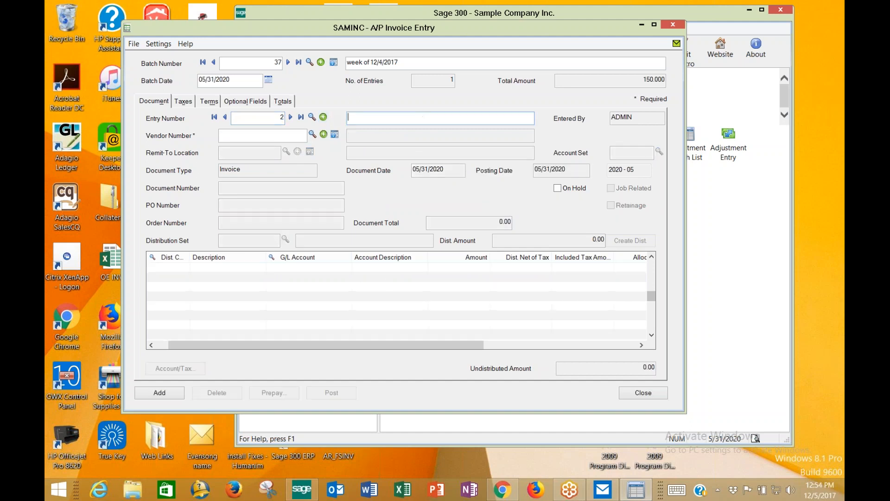
type("1200")
key("Tab")
key("Tab")
key("Tab")
key("Tab")
key("Tab")
key("Tab")
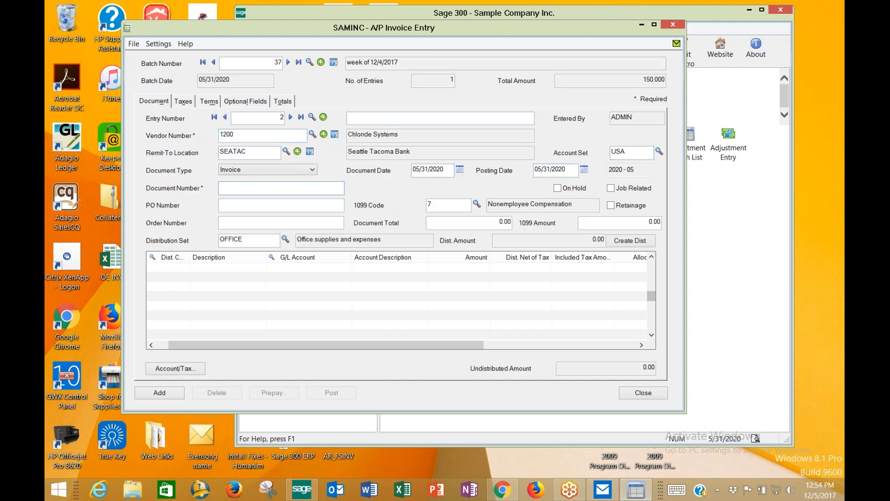
- Give the second invoice the document number INABC123 and a document total of 100.00
type("INABC123")
key("Tab")
key("Tab")
key("Tab")
key("Tab")
key("Tab")
key("Tab")
key("Tab")
type("100")
key("Tab")
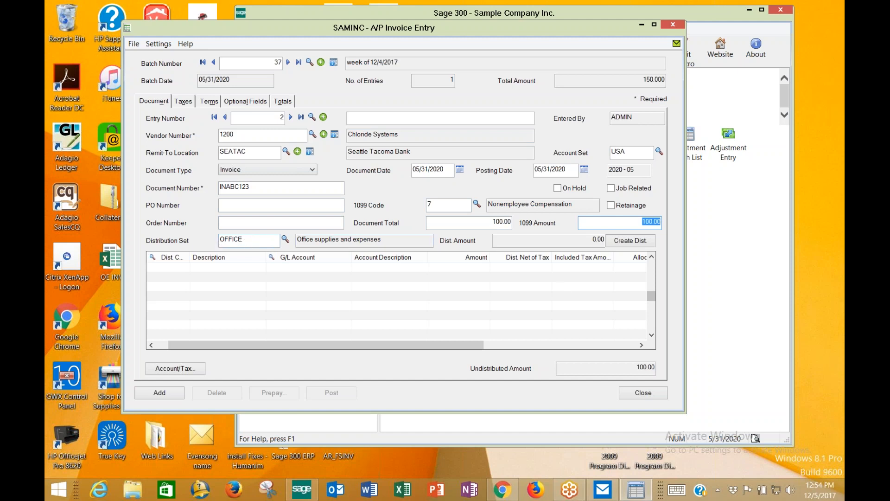
- Create the distribution lines from the OFFICE set, allocating 75.00 to office supplies and 25.00 to office expense
left_click(624, 242)
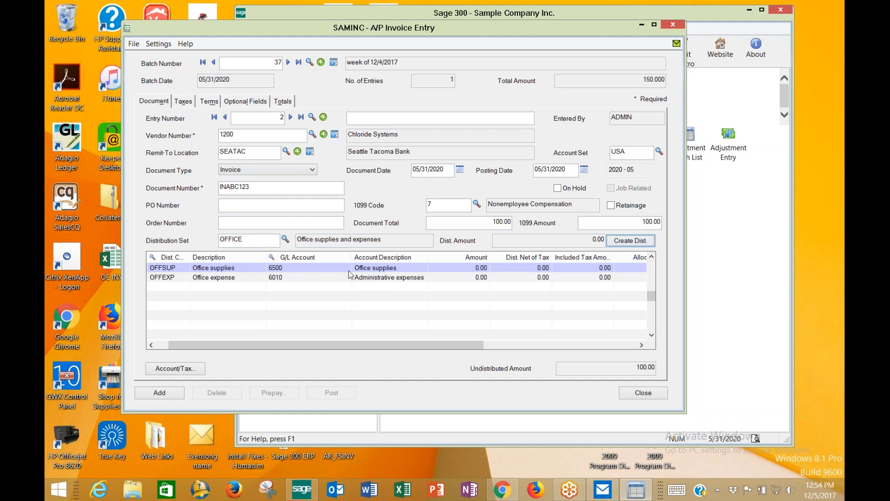
left_click(464, 268)
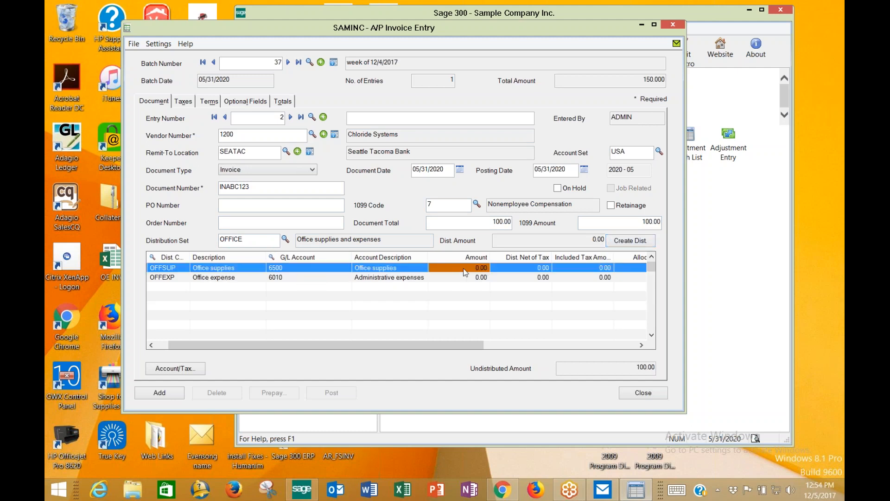
type("75")
key("Down")
type("25")
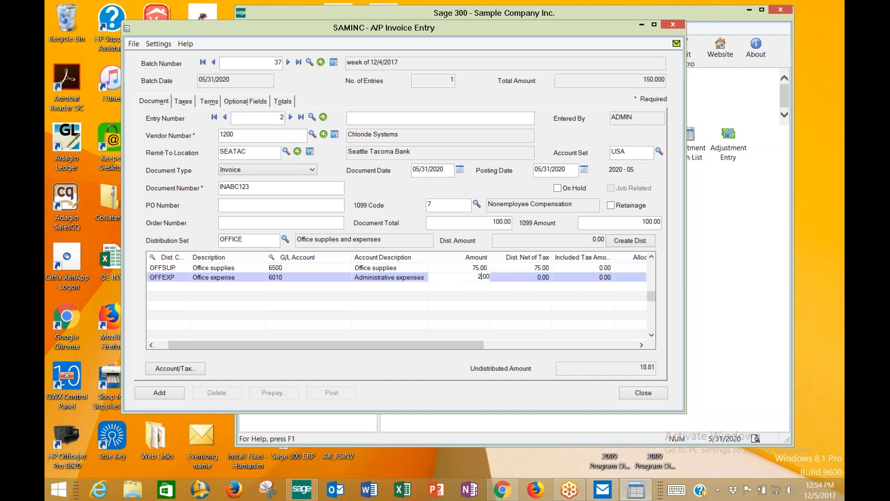
key("Up")
key("Down")
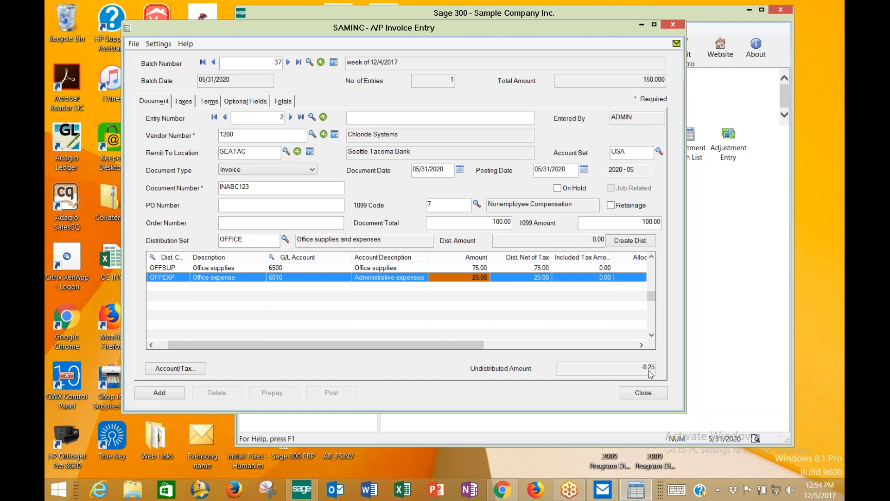
- Change the vendor tax class to 2 for State Tax and County Tax on the INABC123 invoice
left_click(183, 101)
left_click(283, 188)
left_click(282, 187)
type("2")
key("Tab")
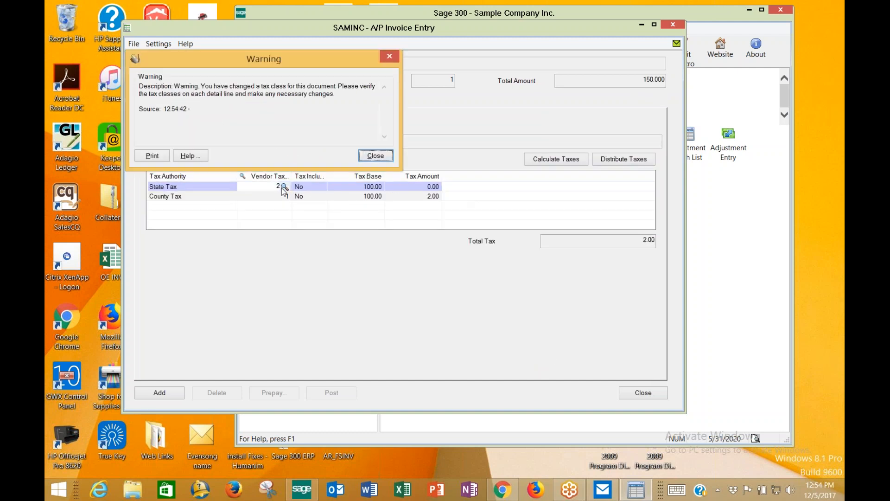
key("Return")
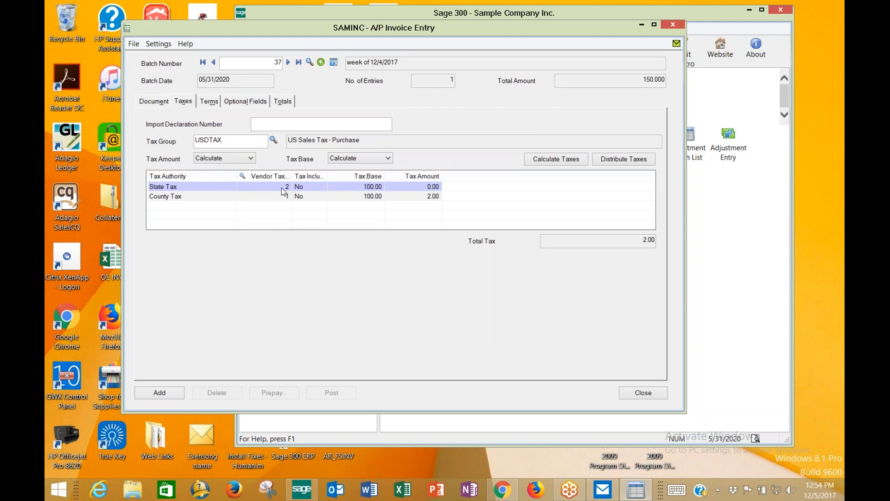
left_click(282, 198)
type("2")
key("Tab")
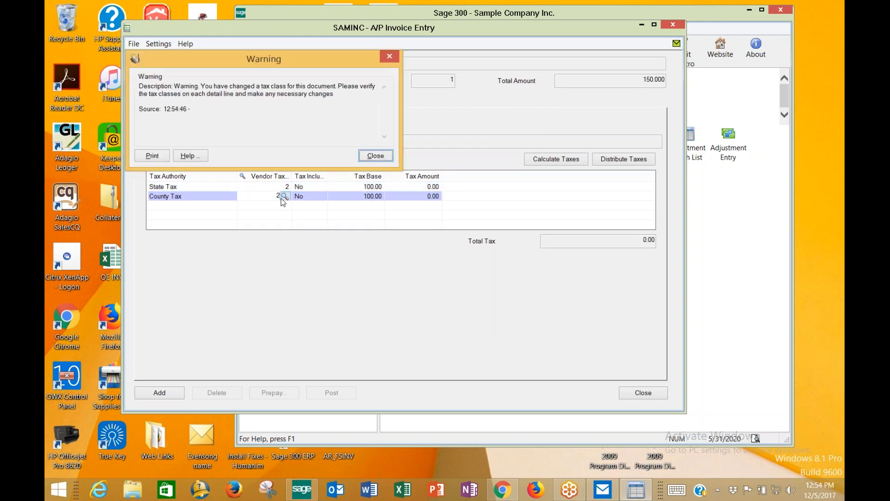
key("Return")
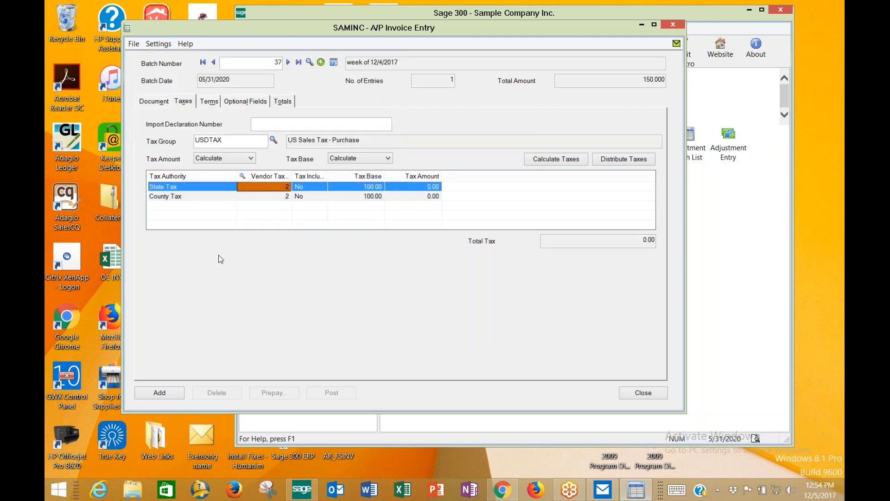
- Set the office supplies distribution amount to 125.00 on the INABC123 invoice
left_click(149, 103)
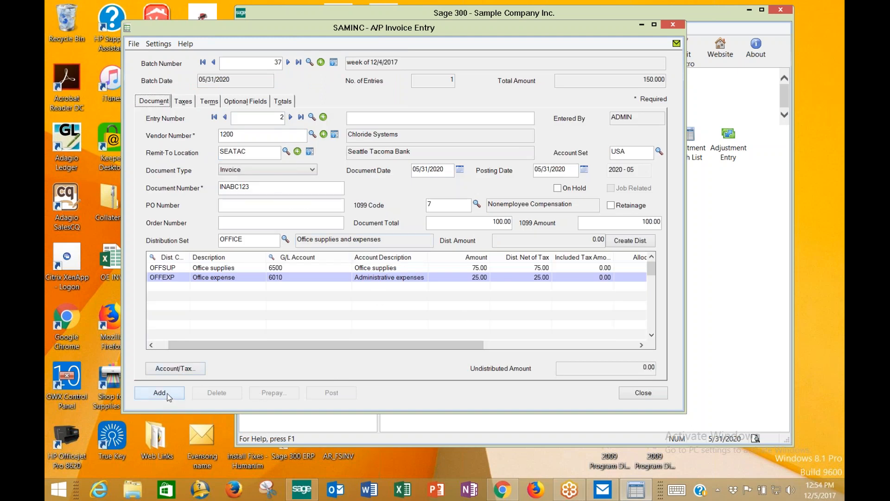
left_click(449, 268)
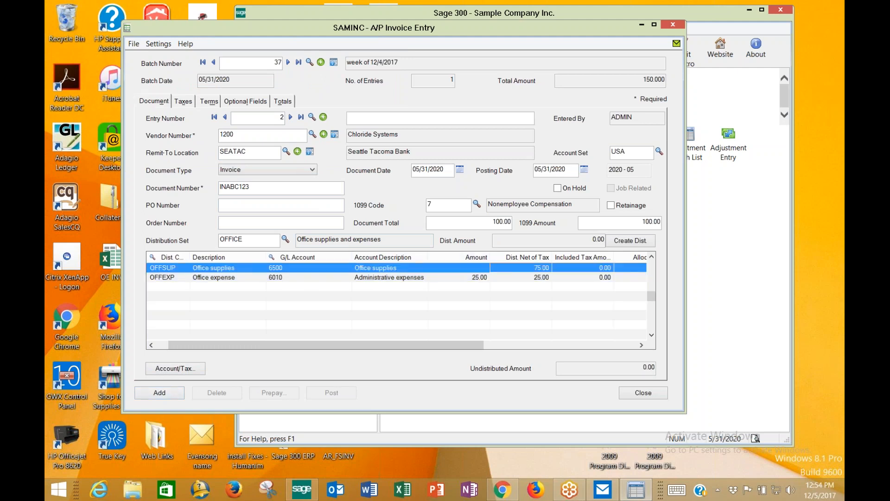
type("125")
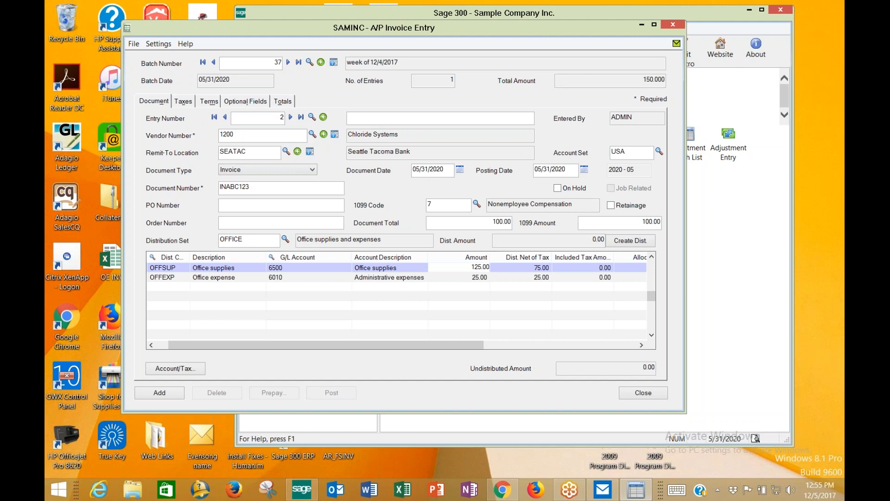
key("Down")
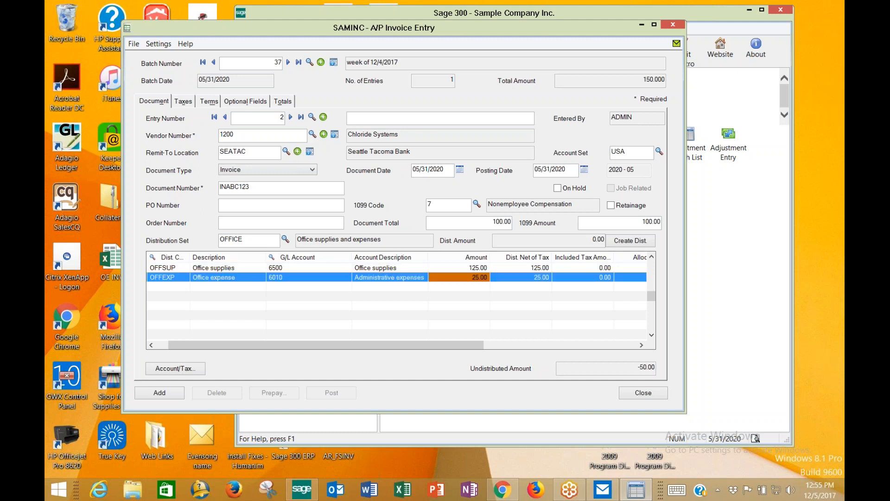
- Set the office expense distribution amount to -25.00 on the INABC123 invoice
type("00")
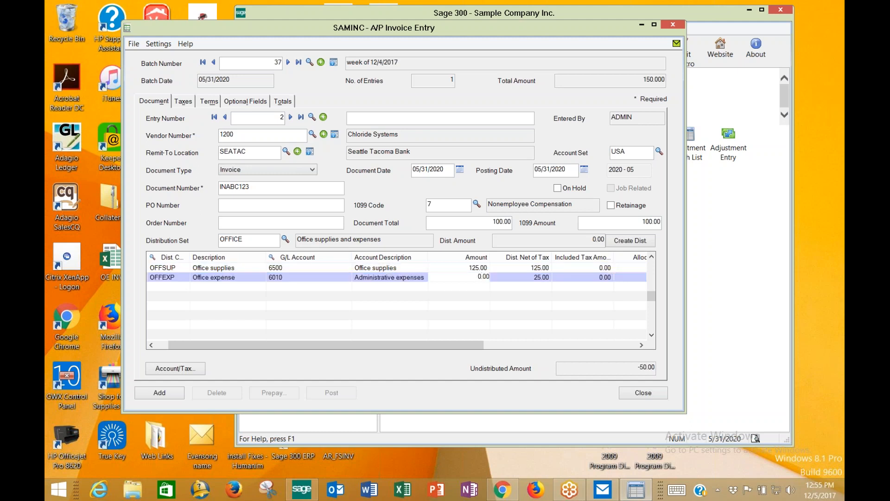
type("-25")
key("Up")
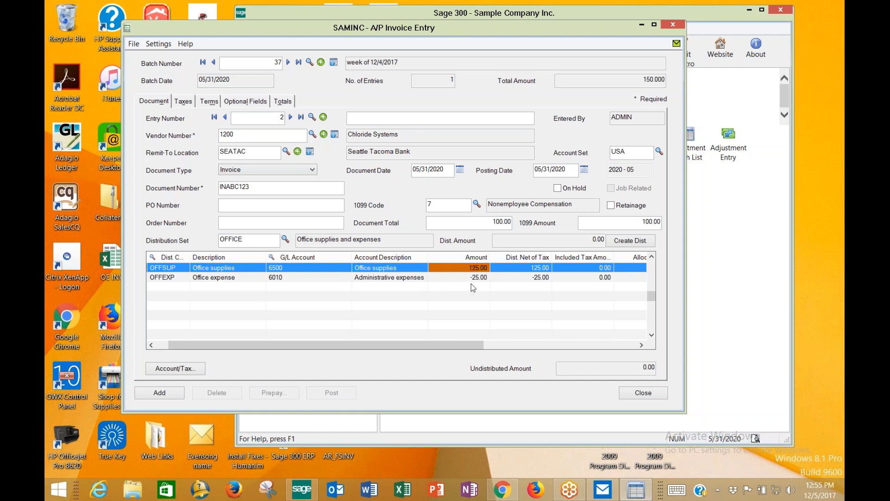
- Check the totals of the INABC123 invoice and add it to batch 37
left_click(283, 101)
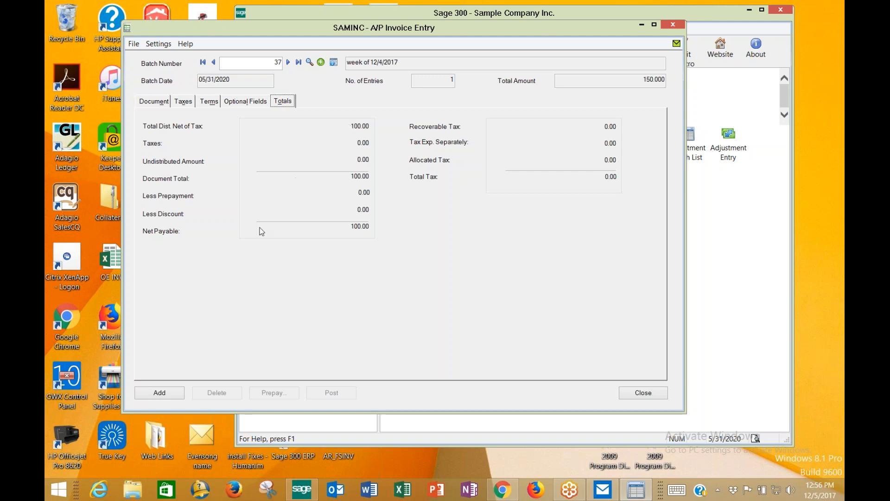
left_click(170, 102)
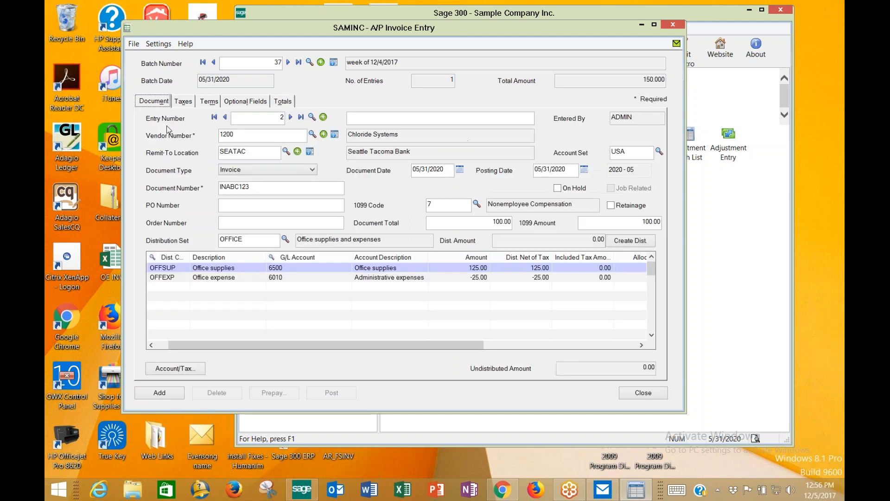
left_click(160, 393)
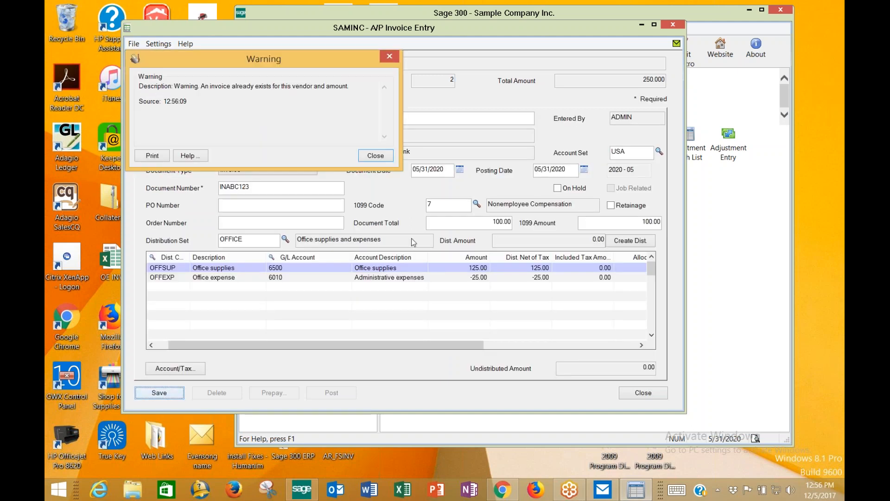
left_click(384, 155)
left_click(225, 117)
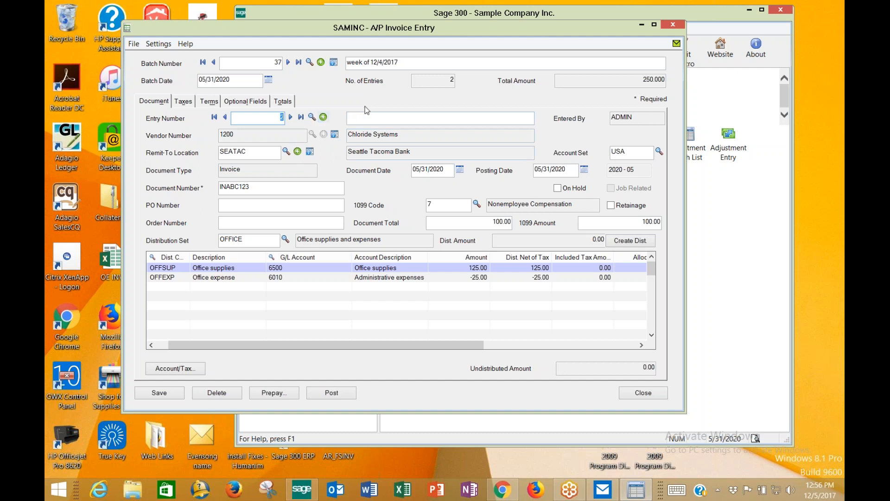
- Start a third entry in the batch for vendor 1200, with Credit Note as the document type
left_click(323, 117)
left_click(274, 136)
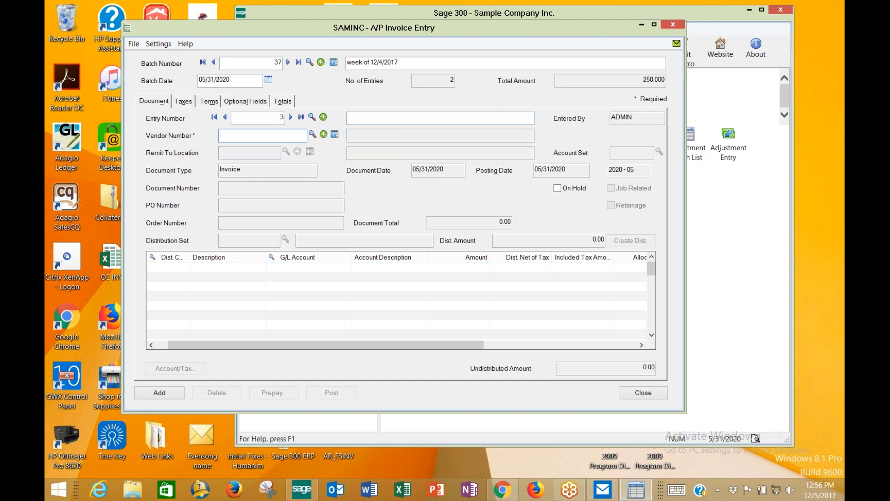
type("1200")
key("Tab")
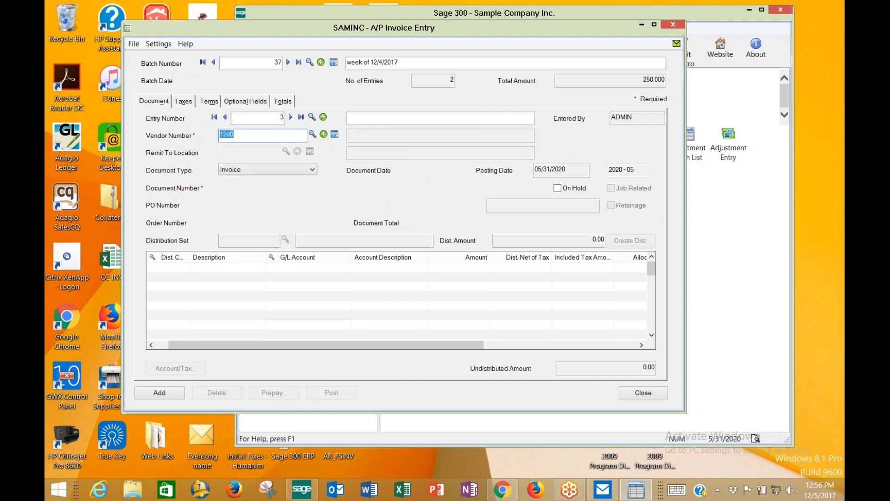
key("Tab")
key("Tab")
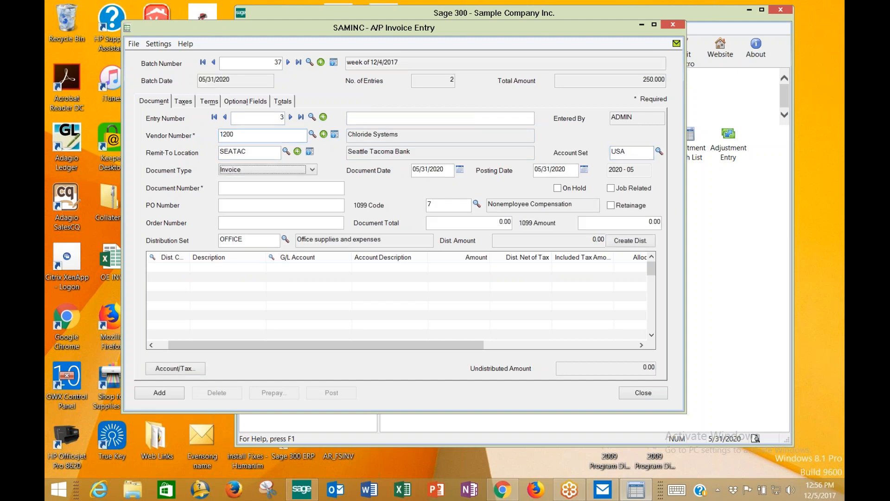
left_click(257, 172)
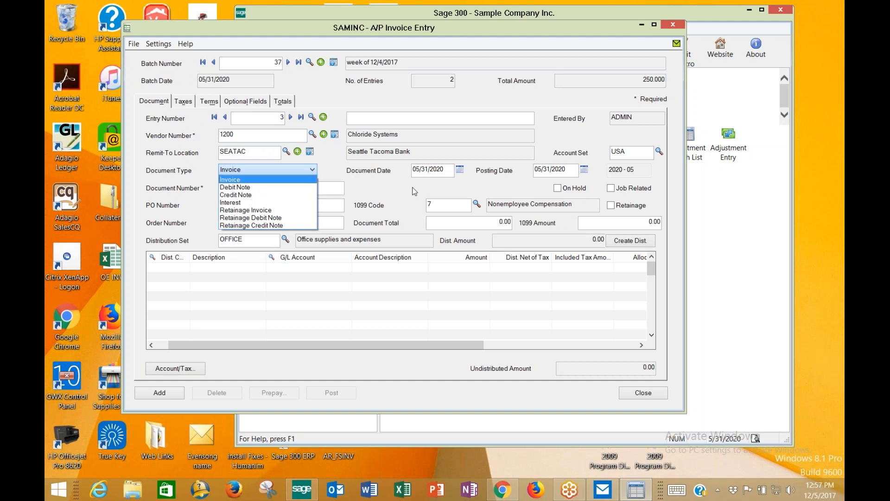
left_click(260, 195)
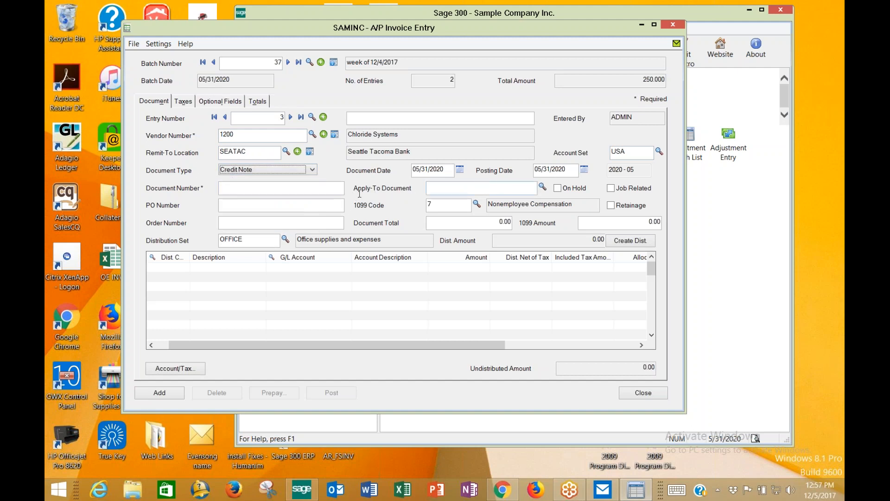
- Give the credit note the document number CN123456 and apply it to document 12654SFD
left_click(313, 188)
type("CN123456")
key("Tab")
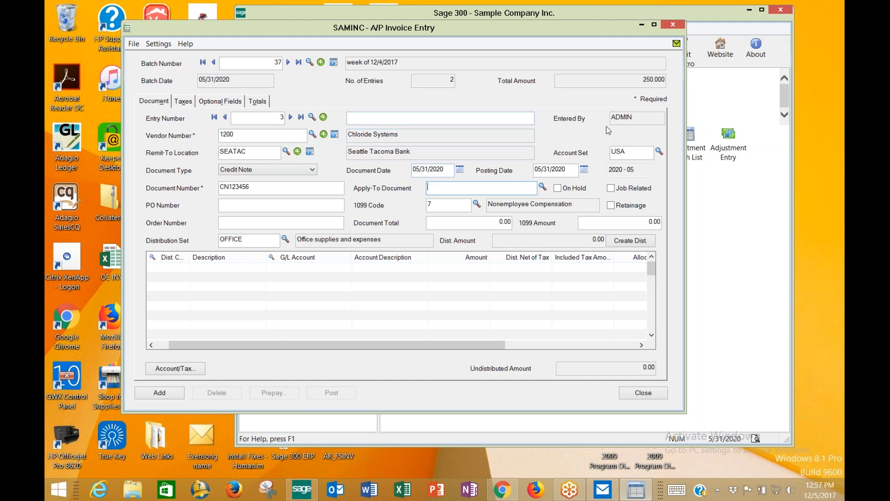
left_click(542, 186)
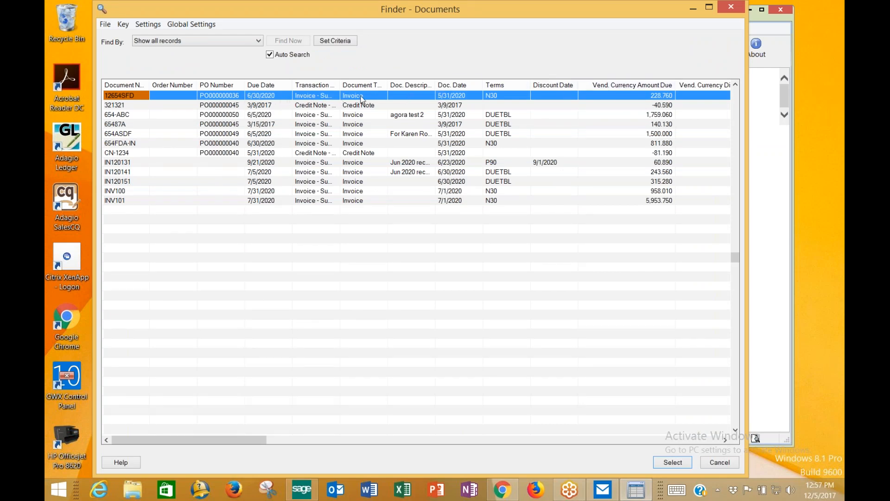
double_click(669, 94)
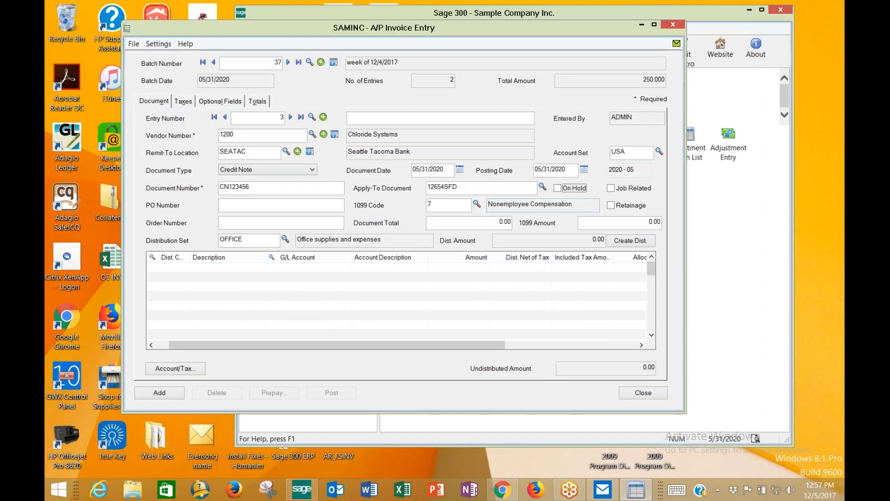
- Set the document total of the credit note to 28.00, keeping 1099 code 7
key("Tab")
key("Tab")
key("Tab")
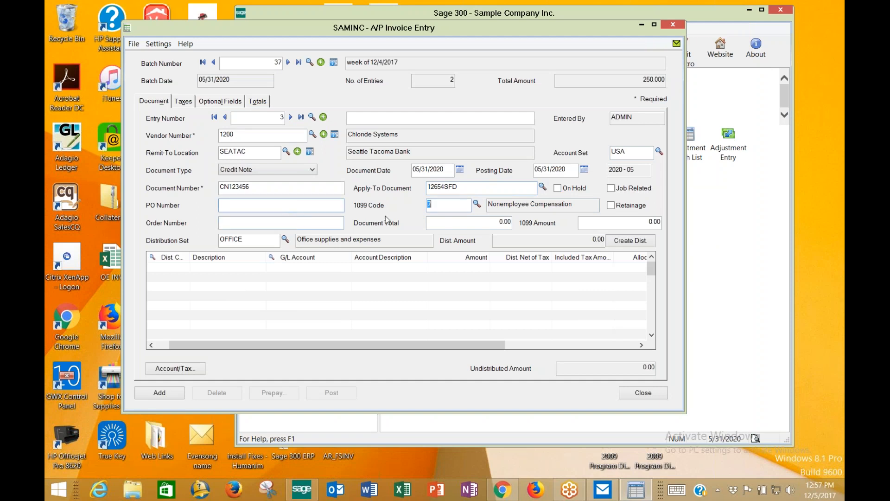
key("Tab")
key("Tab")
type("28")
key("Tab")
- Create the credit note's distribution lines from the OFFICE set and delete the office expense line
left_click(299, 267)
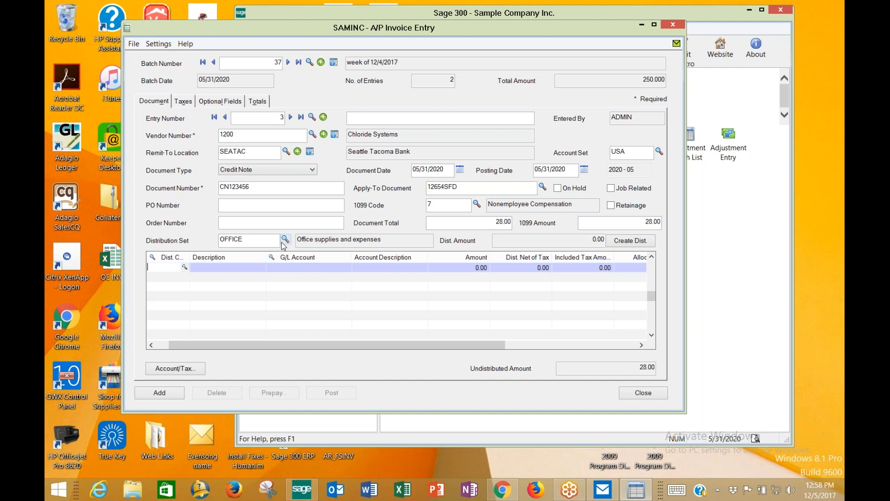
left_click(626, 243)
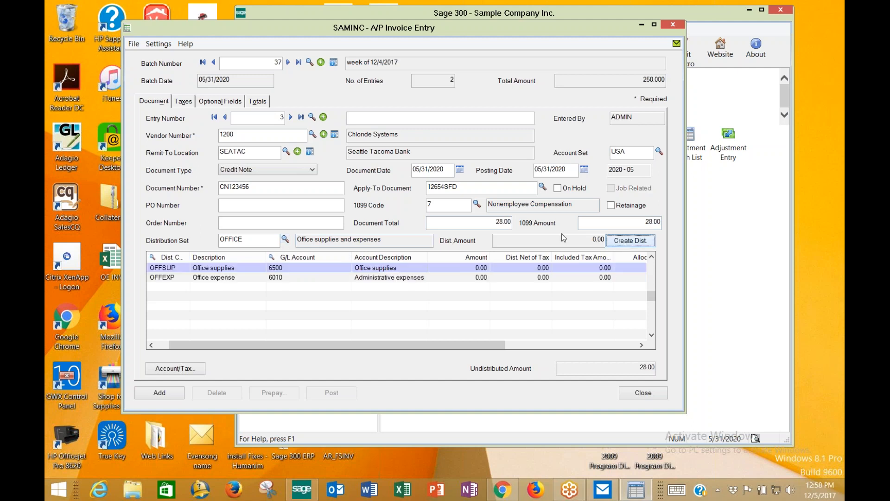
left_click(300, 277)
key("Delete")
key("Return")
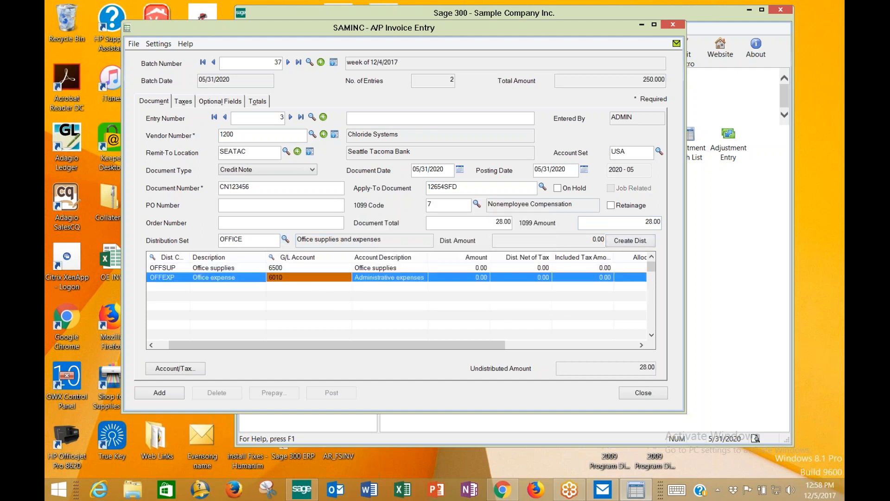
- Set the office supplies distribution amount to 28.00 and add the credit note to the batch
type("28")
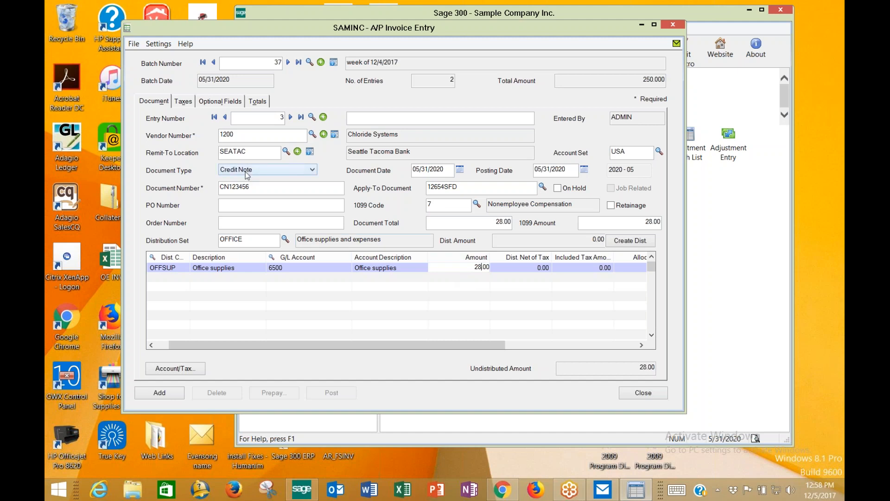
left_click(180, 393)
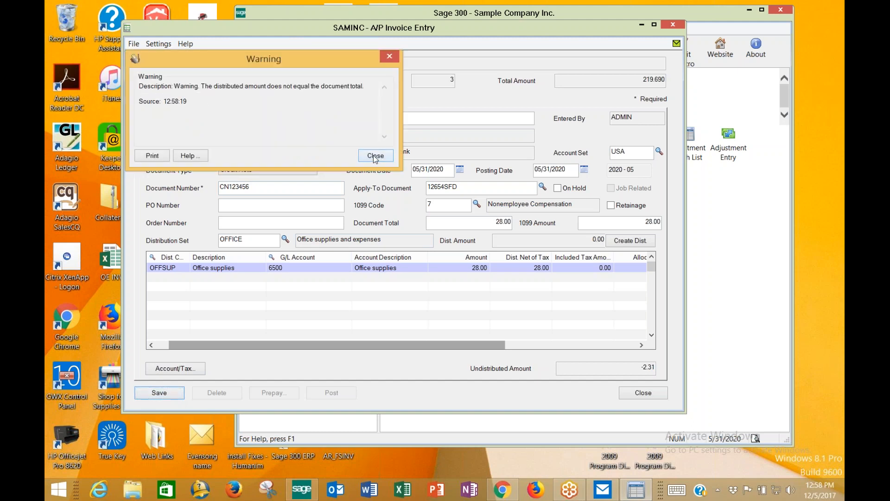
left_click(374, 155)
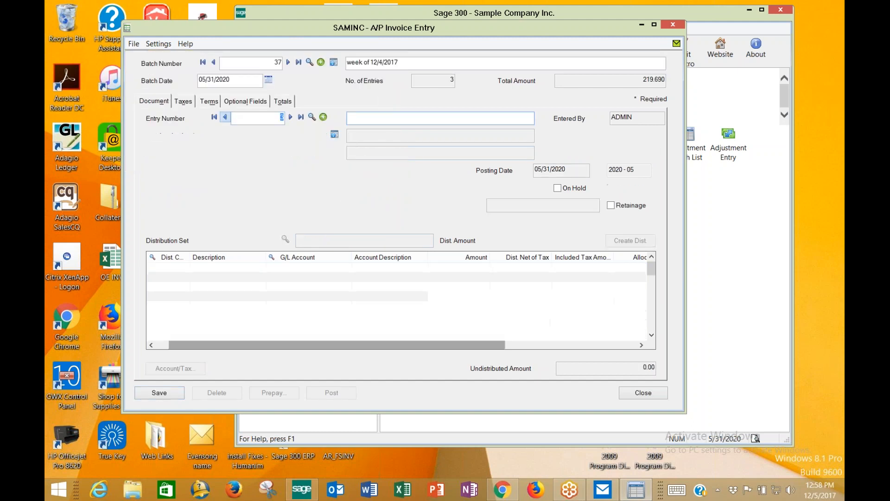
- Change the vendor tax class to 2 for State Tax and County Tax on credit note CN123456, and save the entry
left_click(185, 102)
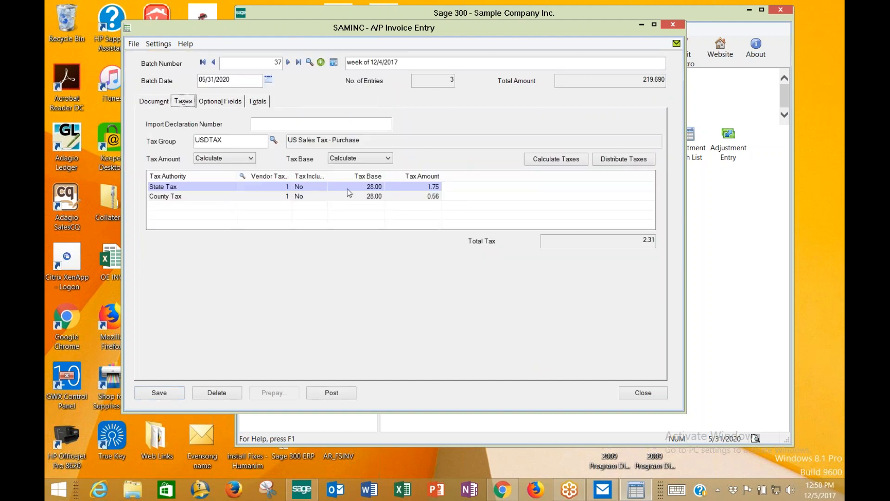
left_click(291, 187)
type("2")
key("Tab")
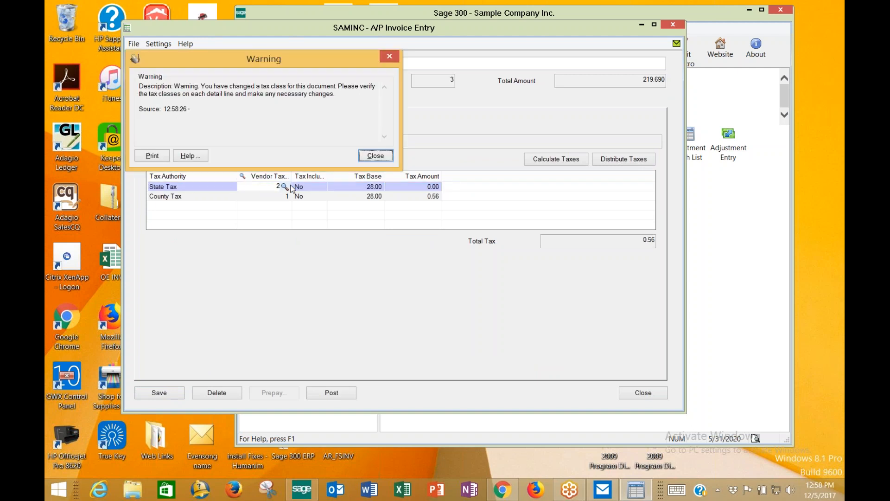
key("Return")
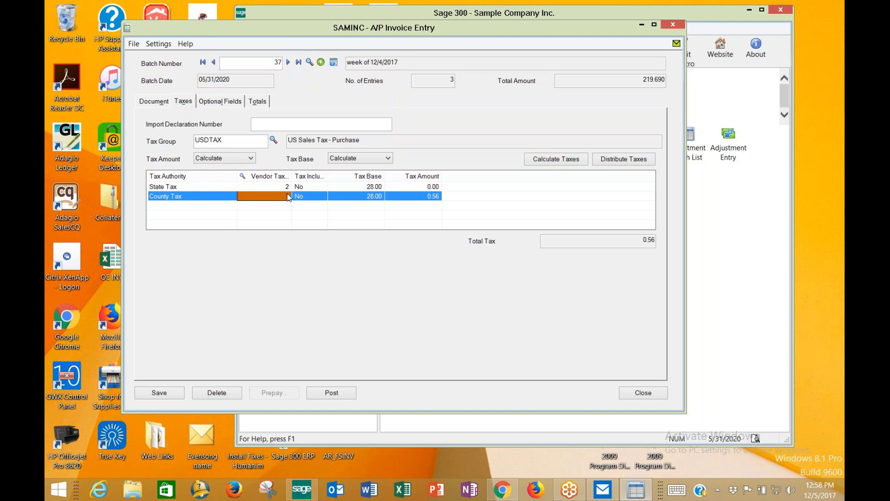
left_click(288, 198)
type("2")
key("Tab")
key("Return")
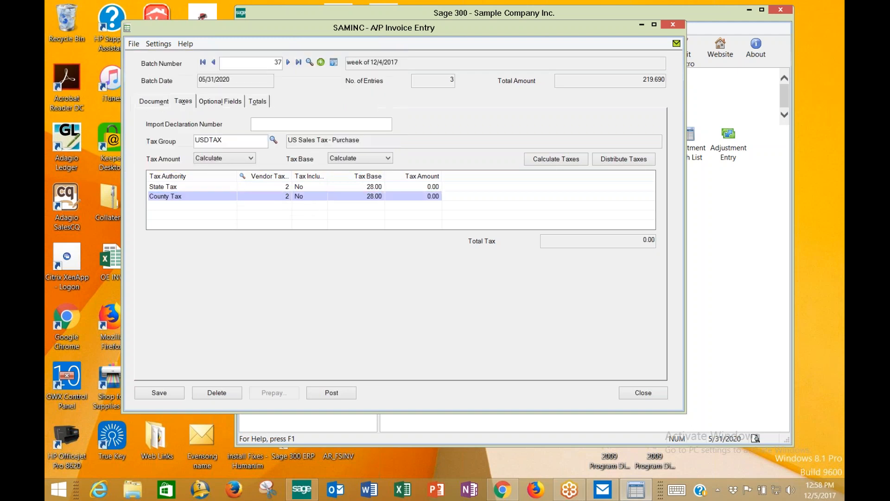
left_click(159, 392)
- Review the vendor's documents available for the credit note's apply-to field without changing the selection, and close the invoice entry
left_click(155, 101)
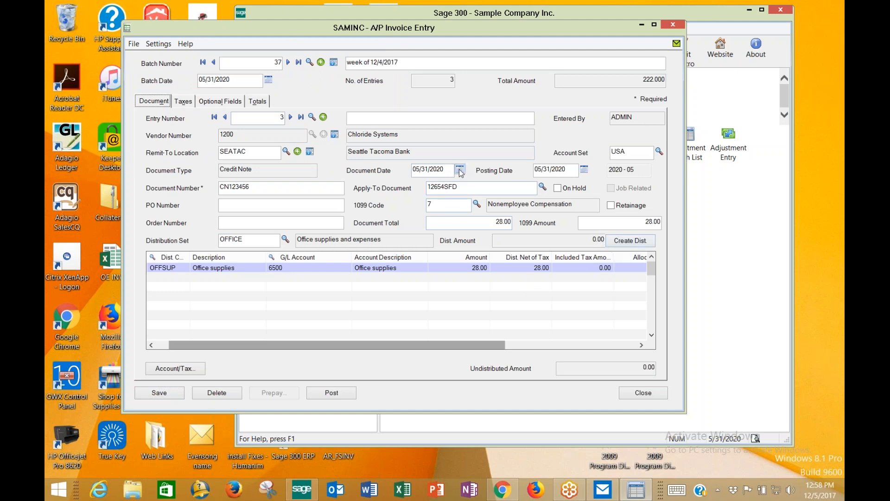
left_click(543, 187)
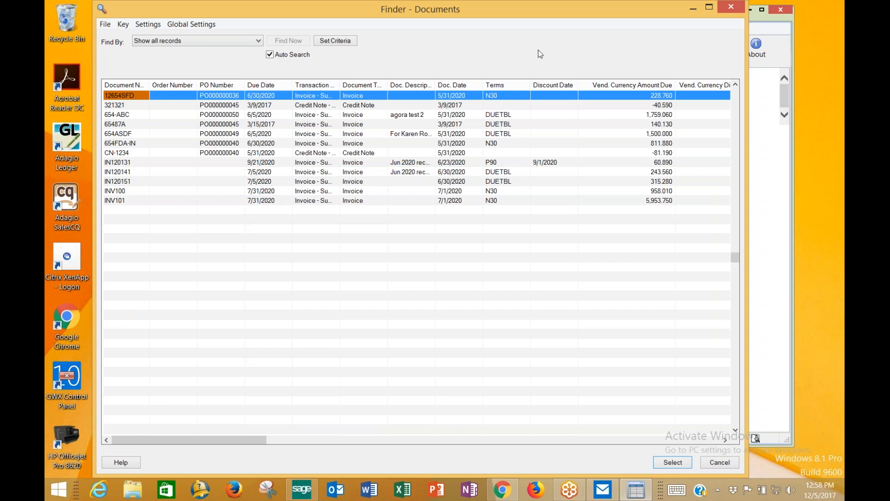
left_click(730, 9)
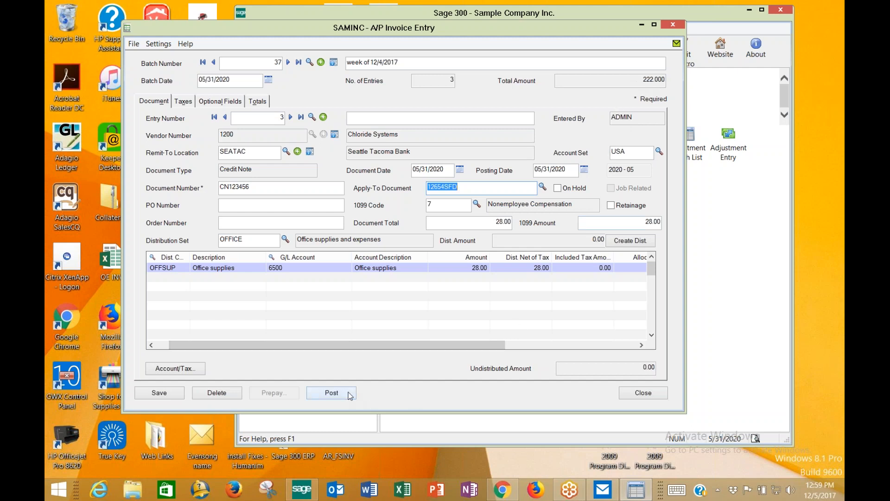
left_click(643, 392)
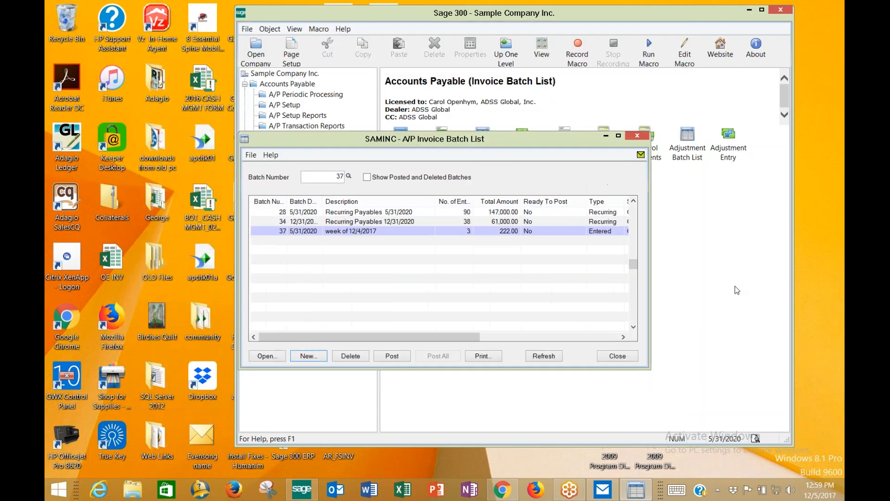
- Try to post batch 37 with Ready To Post set to No, and decline the confirmation
double_click(536, 236)
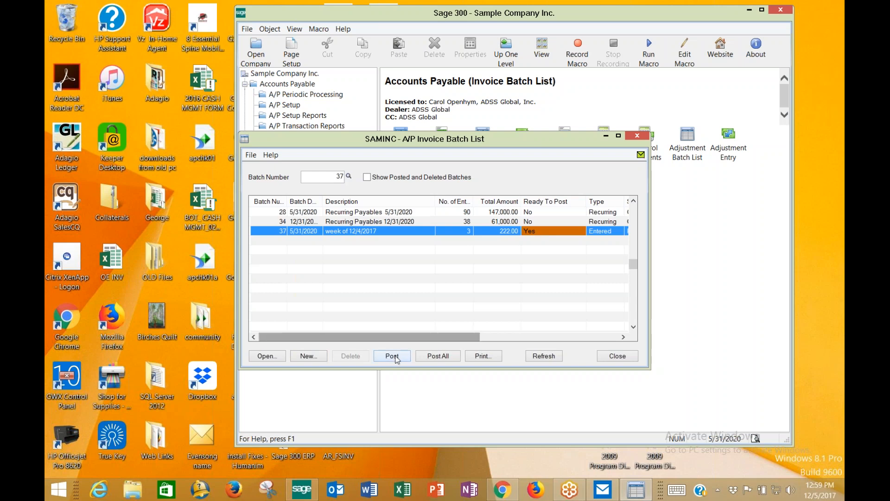
double_click(542, 237)
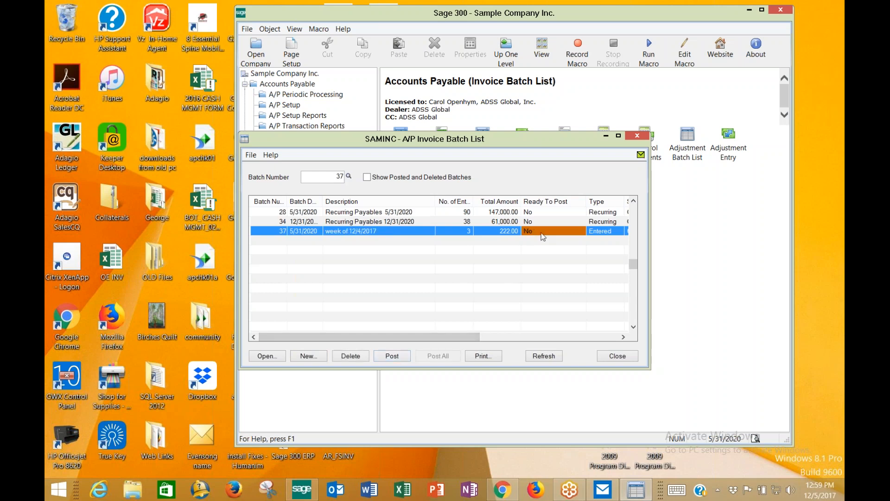
left_click(402, 357)
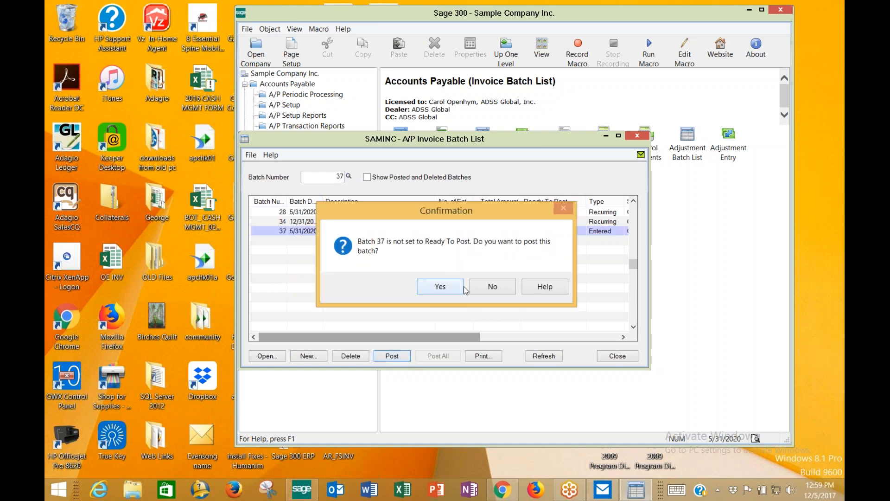
left_click(479, 288)
- Set batch 37 to Ready To Post, post it and close the posting messages
double_click(540, 231)
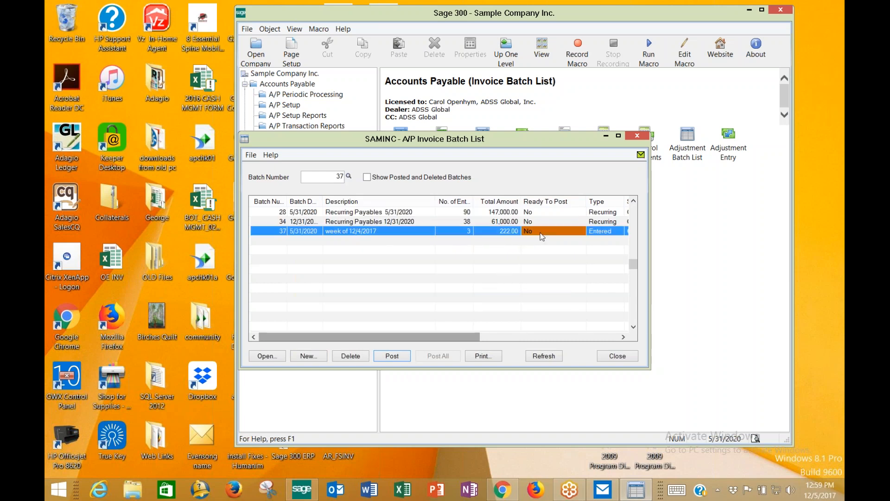
left_click(392, 356)
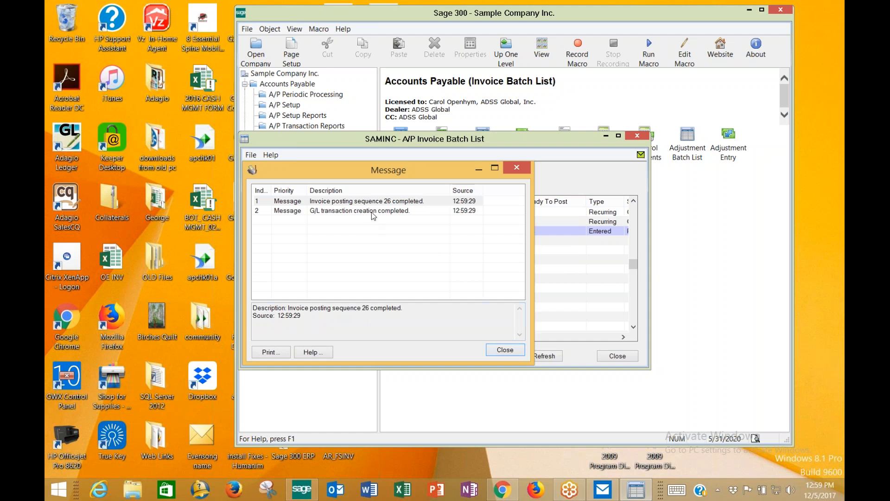
left_click(516, 351)
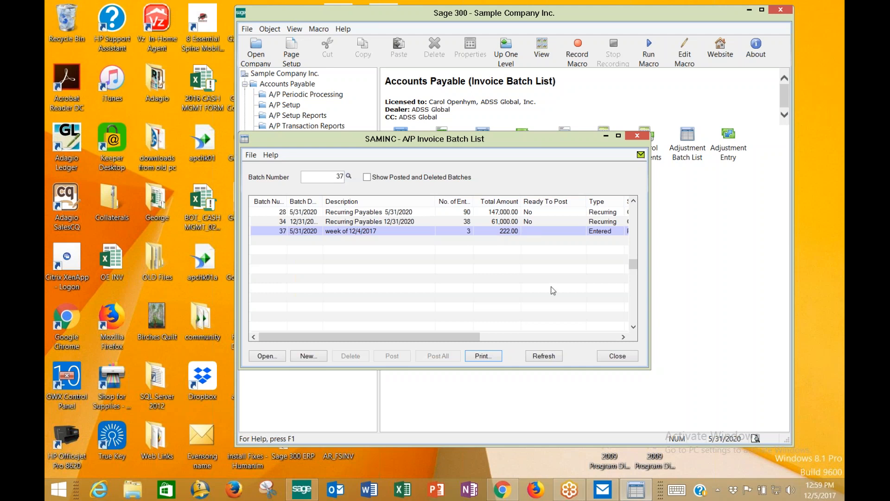
- Check the posting status of invoice batch 37, review its posted invoice and credit note entries, and close the batch list
left_click_drag(651, 267, 830, 244)
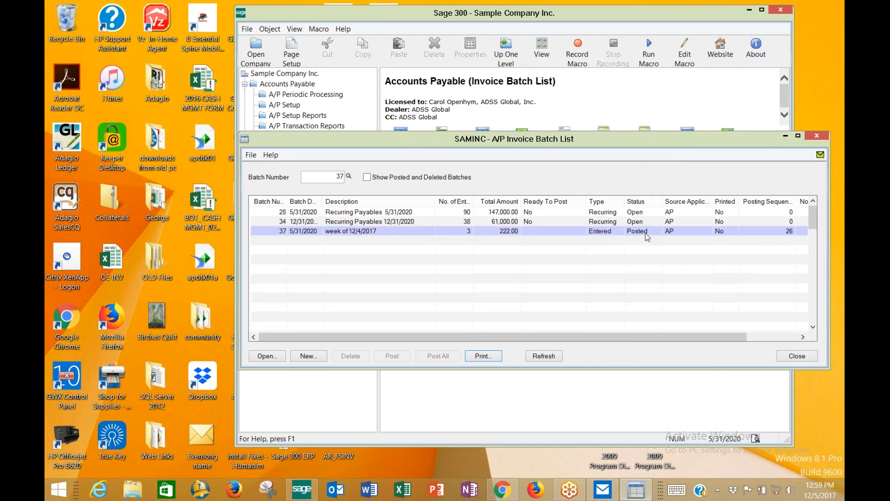
double_click(466, 231)
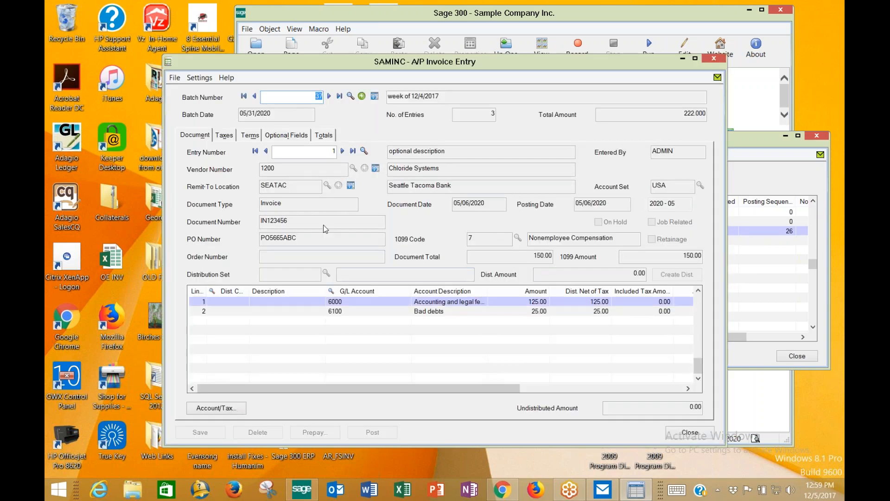
left_click(537, 302)
left_click(541, 310)
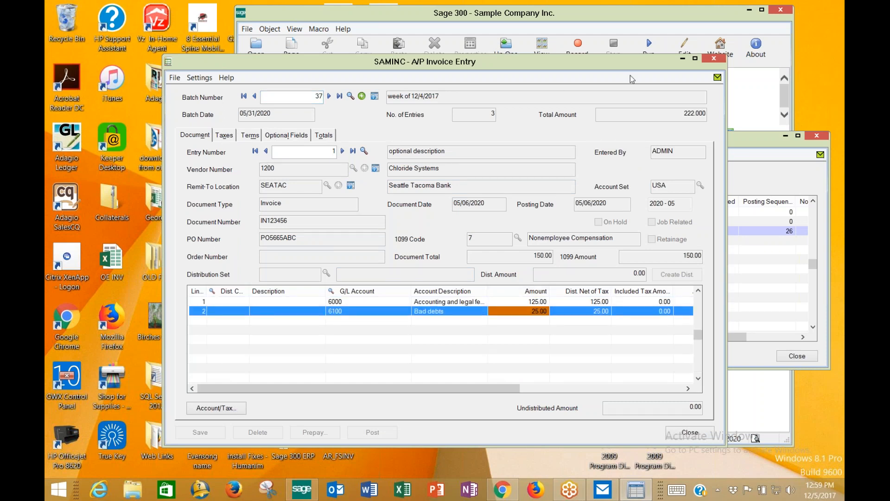
left_click(342, 151)
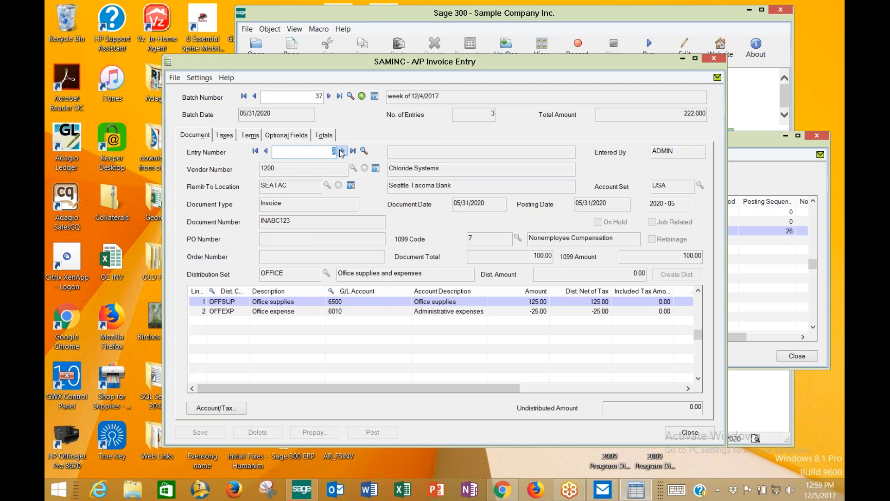
left_click(342, 151)
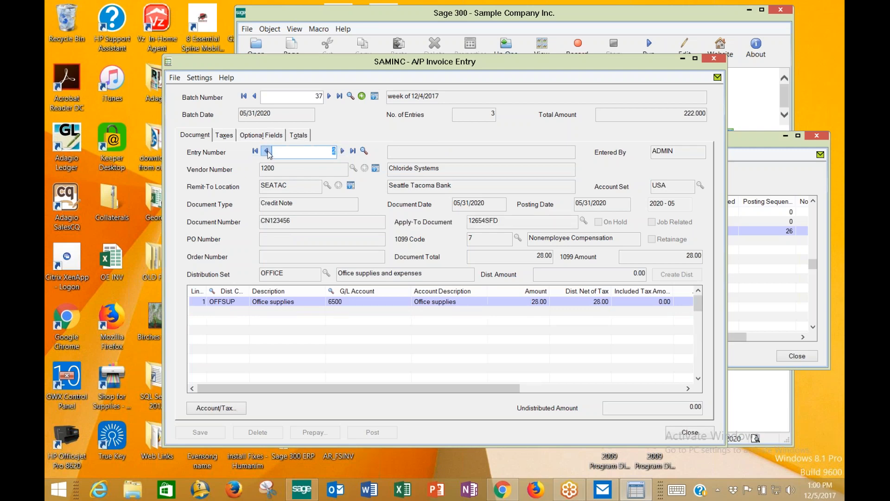
left_click(266, 151)
left_click(714, 59)
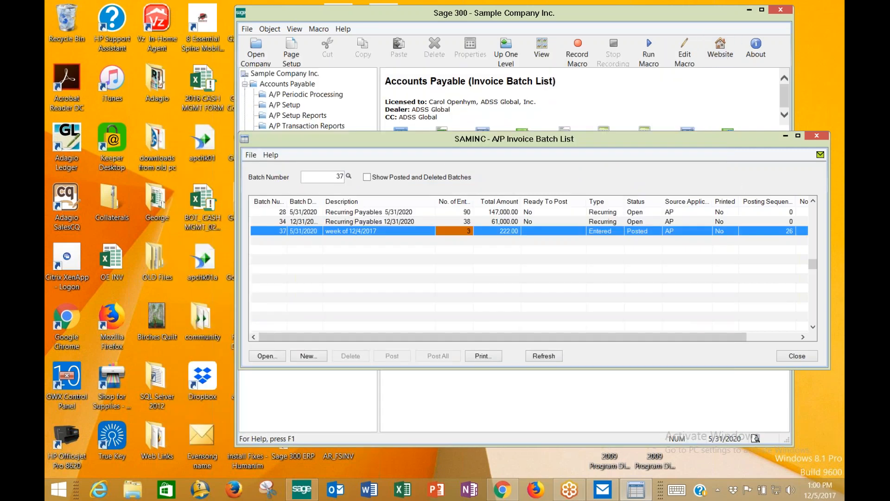
left_click(805, 360)
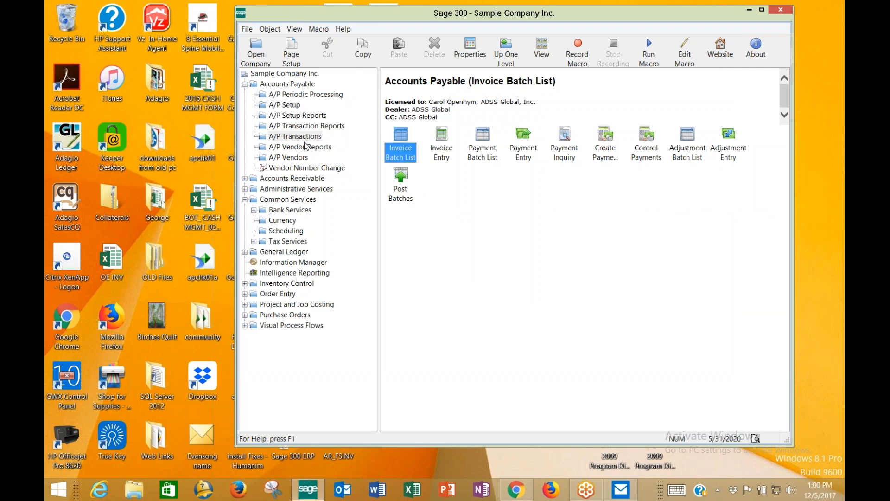
- Display the transactions of vendor 1200 in Vendor Activity in a maximized window
left_click(300, 158)
double_click(529, 146)
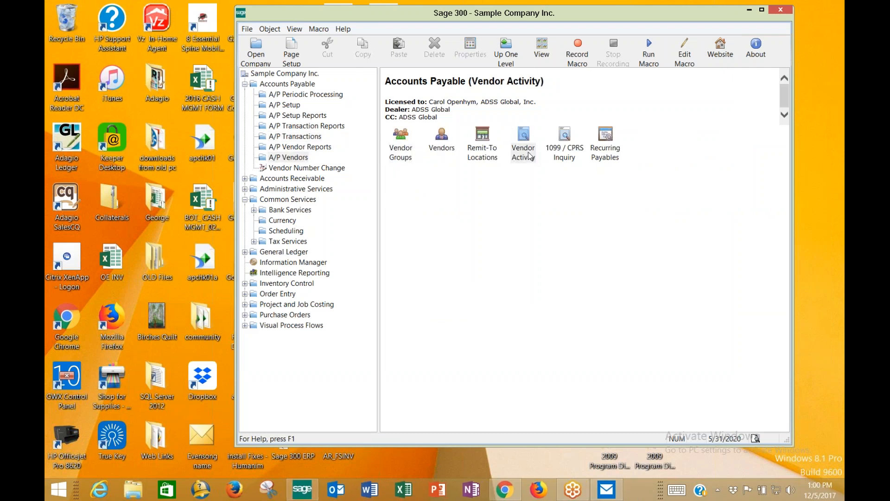
type("1200")
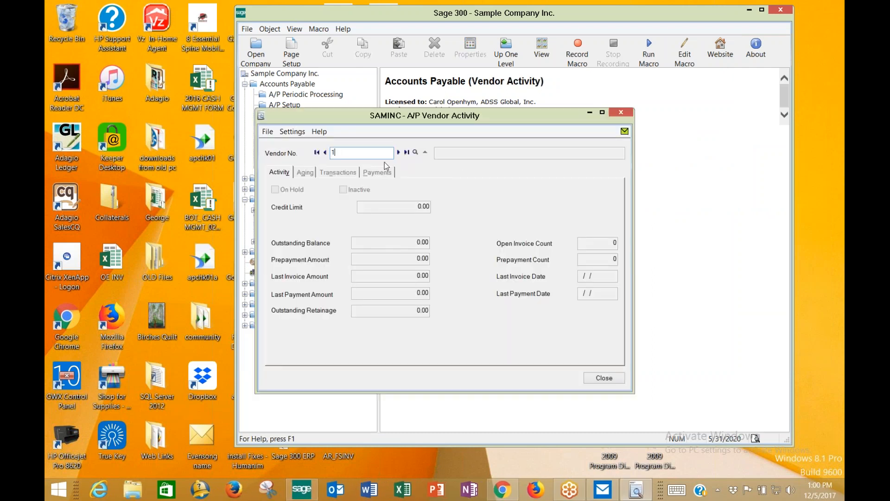
key("Tab")
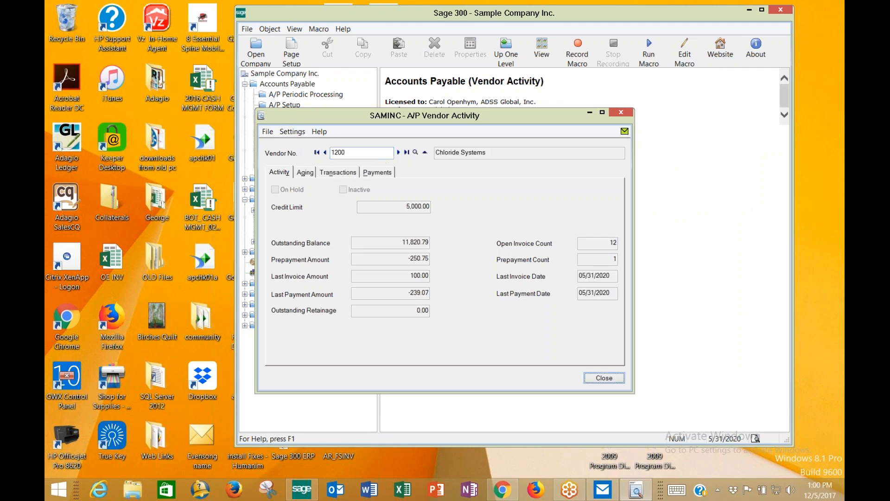
left_click(338, 172)
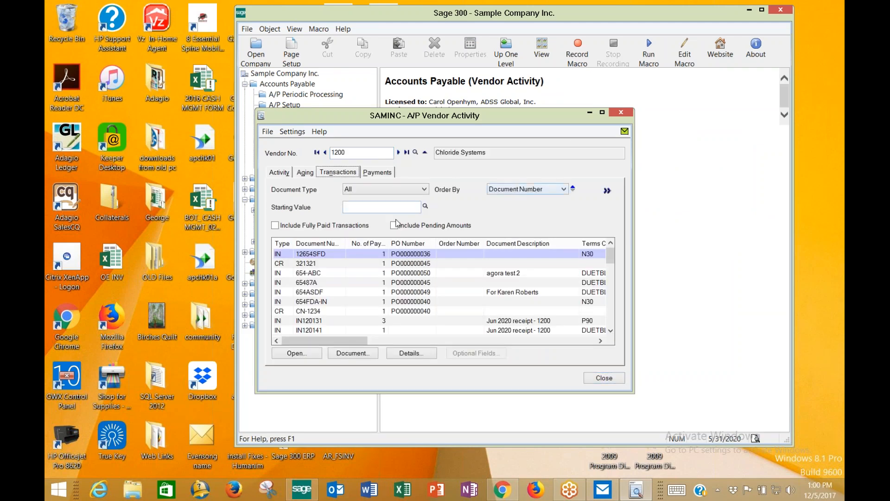
left_click(602, 113)
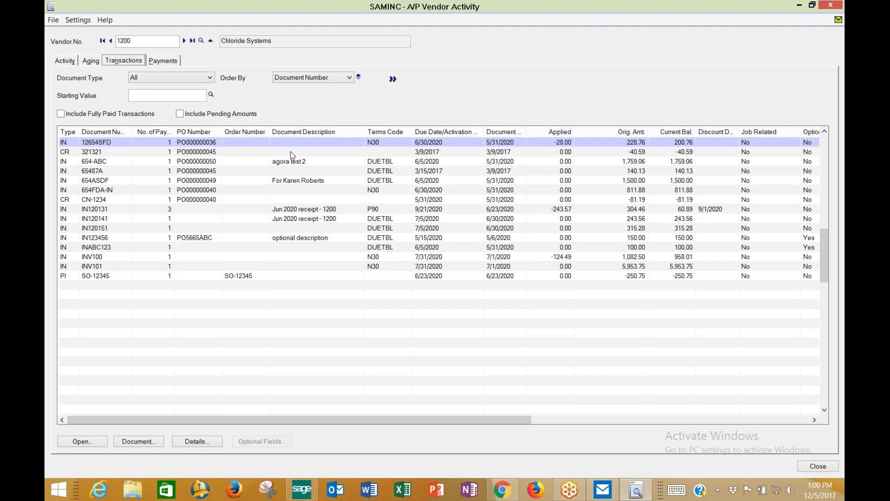
- Examine the document information and original entry of credit note 321321, and close Vendor Activity
left_click(139, 154)
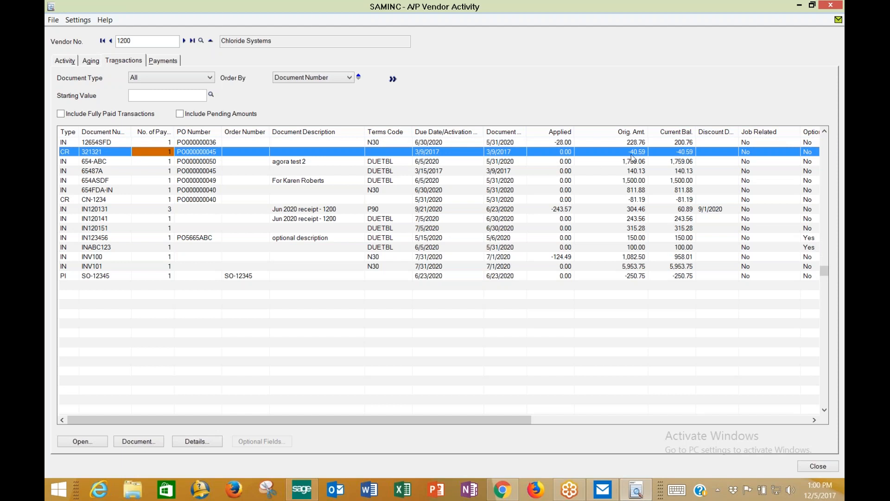
double_click(120, 154)
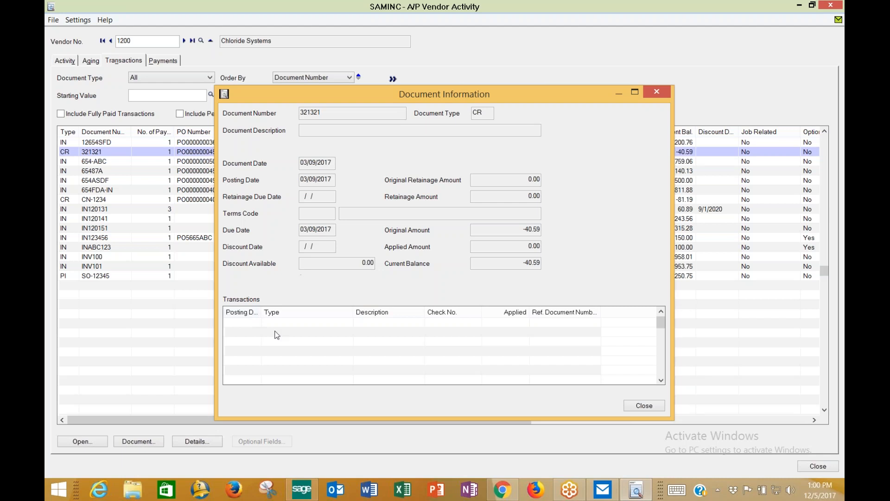
left_click(662, 405)
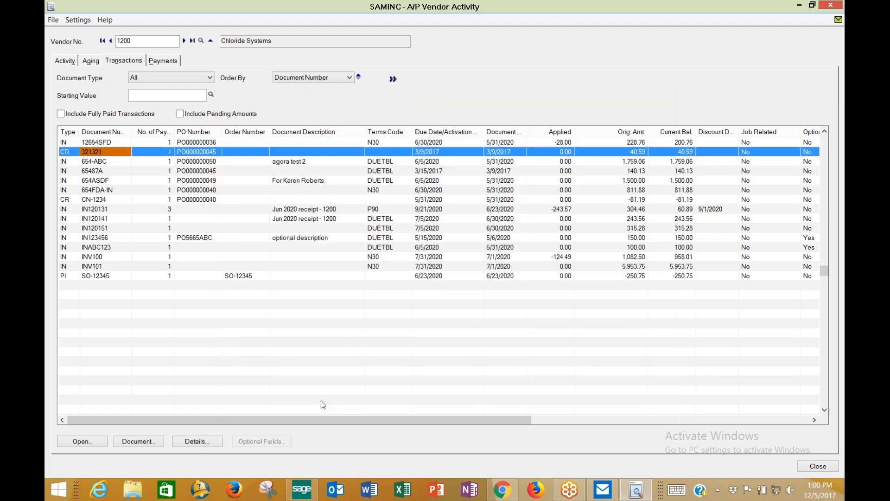
left_click(150, 443)
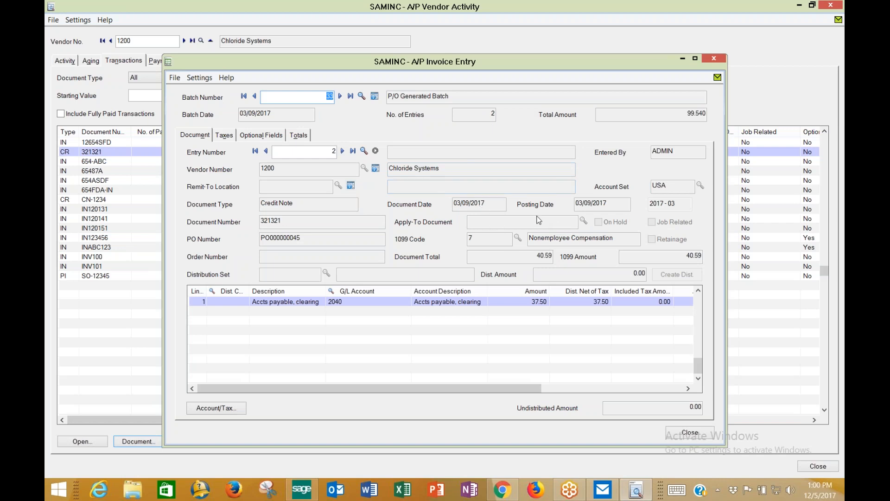
left_click(698, 431)
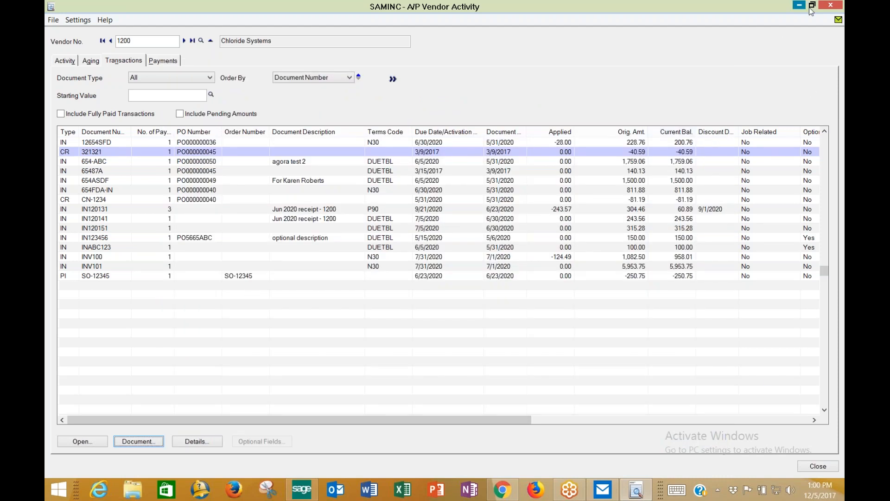
left_click(829, 5)
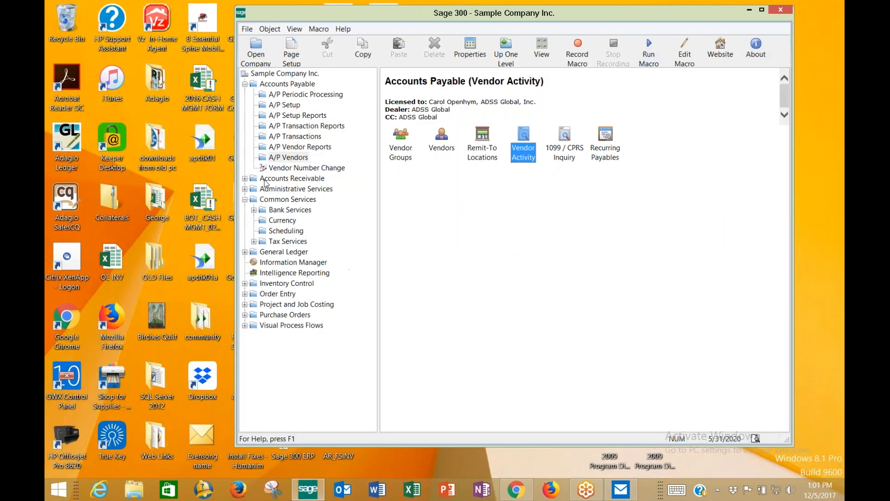
- Delete the system-generated checks batch 34 from the A/P Payment Batch List
left_click(285, 83)
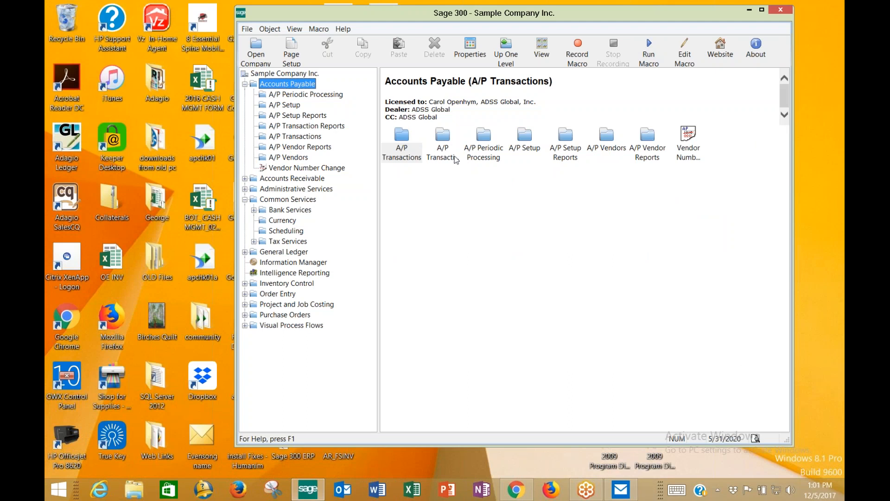
double_click(438, 157)
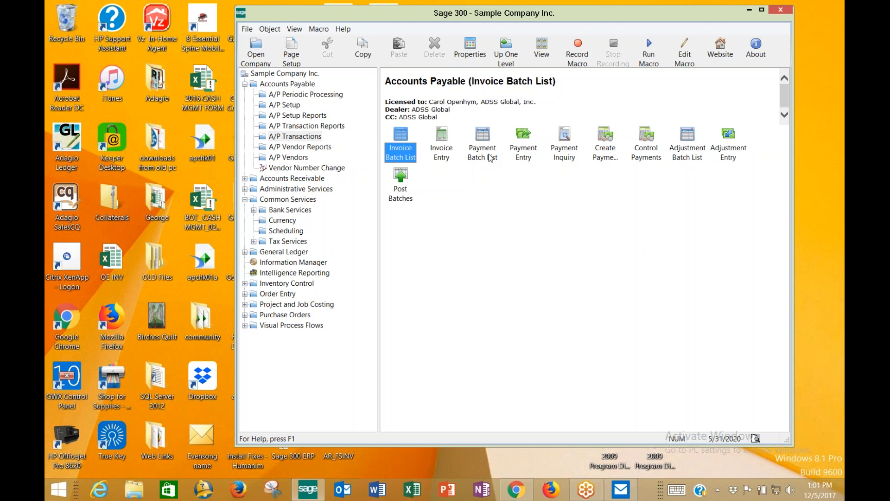
left_click(606, 156)
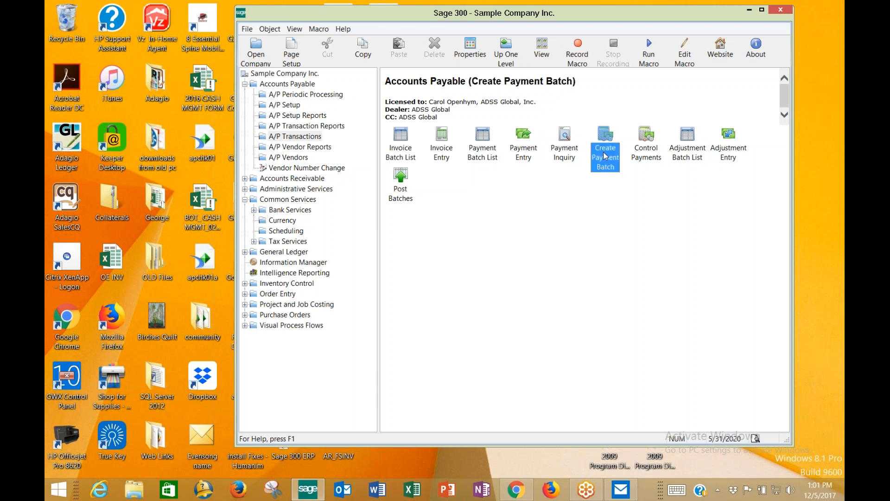
double_click(477, 157)
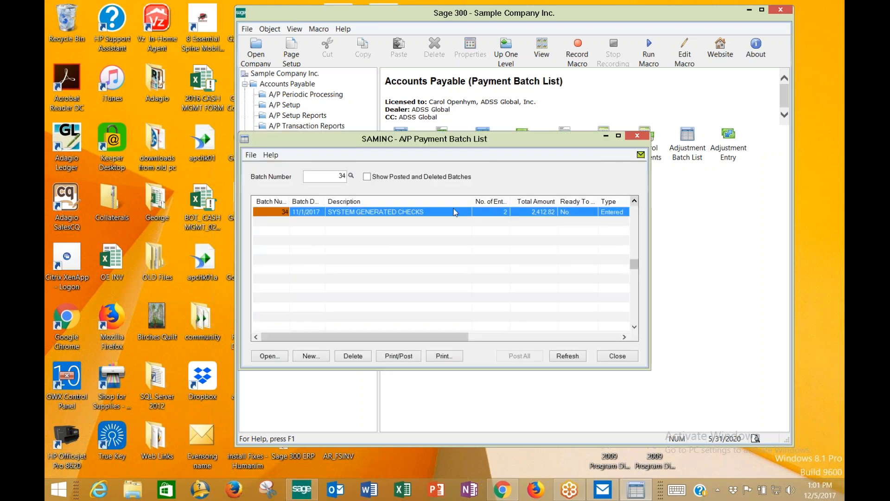
left_click(353, 356)
left_click(430, 289)
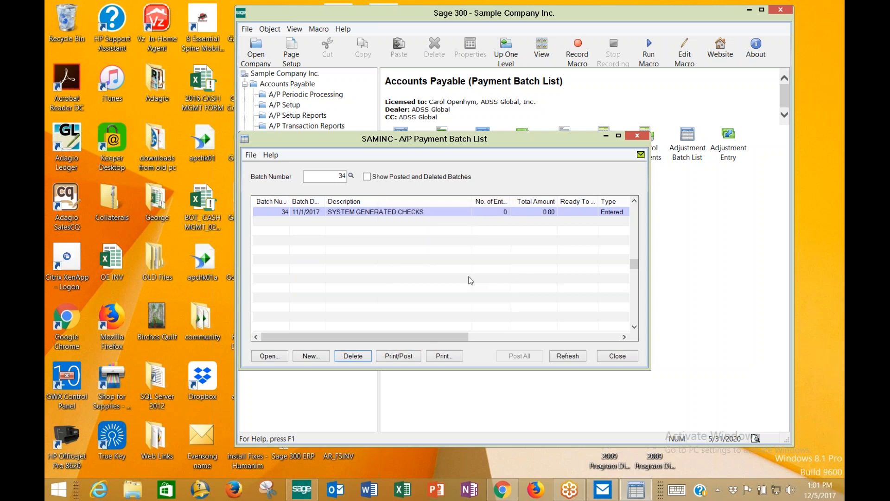
- Create a new A/P payment batch with the description "manual batch entry demo"
left_click(311, 356)
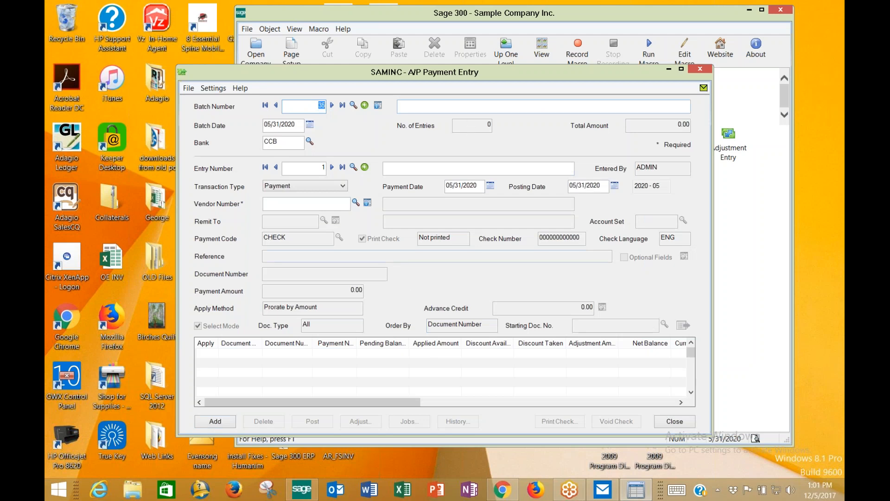
left_click(463, 107)
type("manual batch entry demo")
key("Tab")
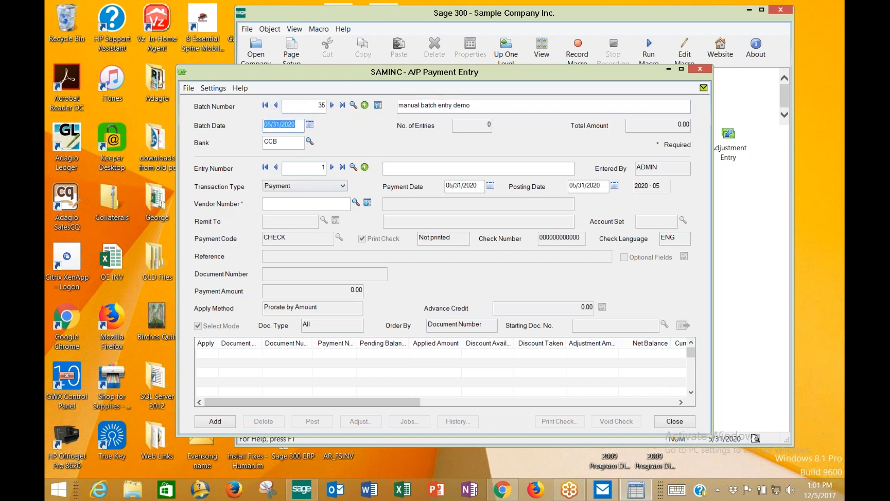
- Enter vendor 1200 with transaction type Payment, and load the vendor's outstanding documents in a maximized entry window
left_click(308, 203)
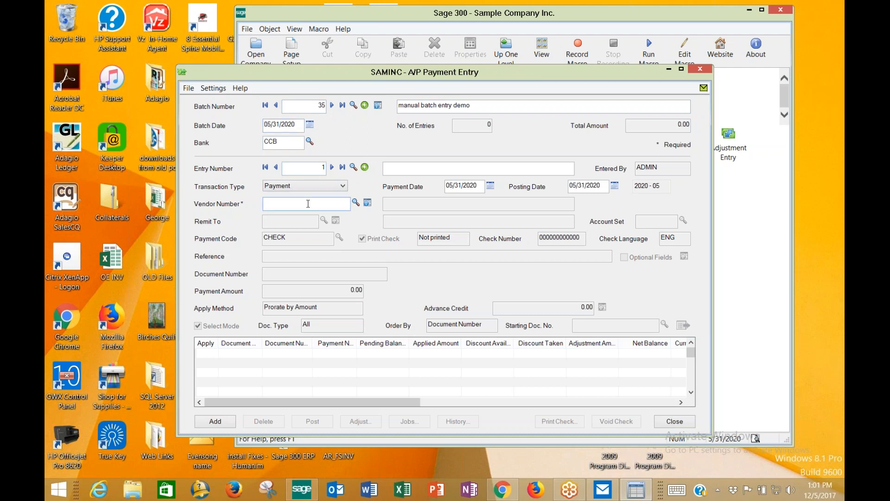
type("12000")
key("BackSpace")
key("Tab")
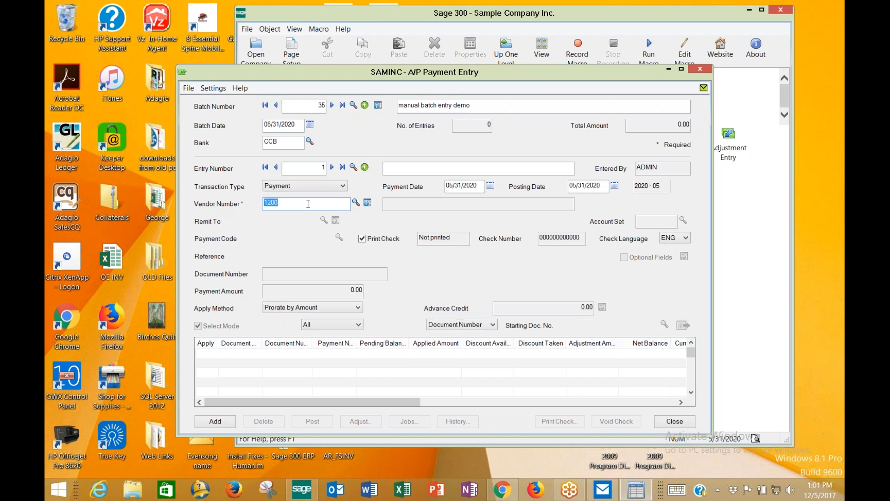
left_click(329, 188)
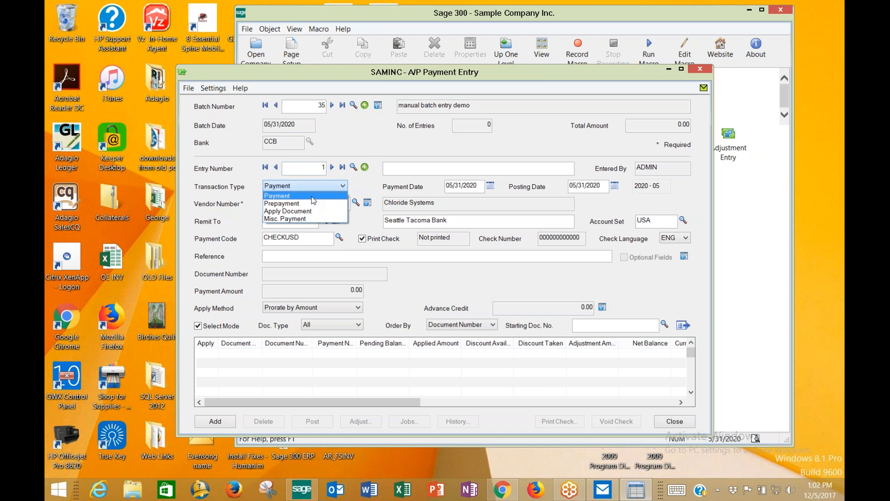
left_click(312, 200)
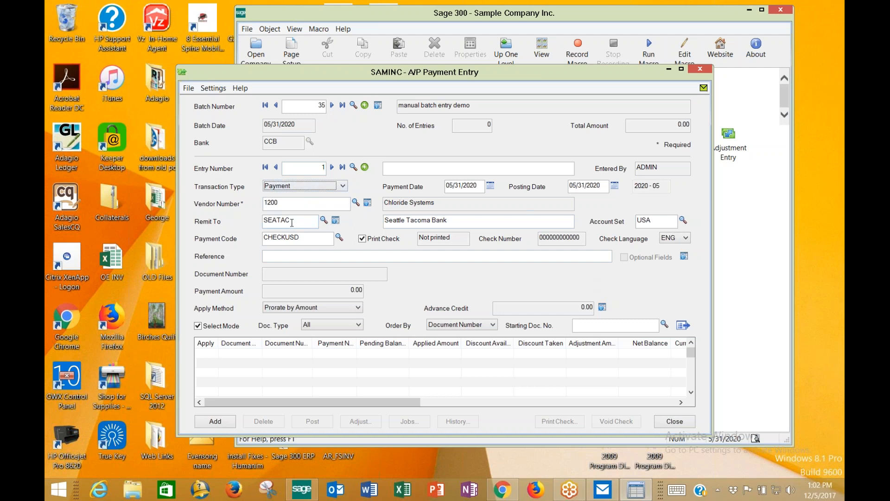
left_click(683, 326)
left_click(682, 68)
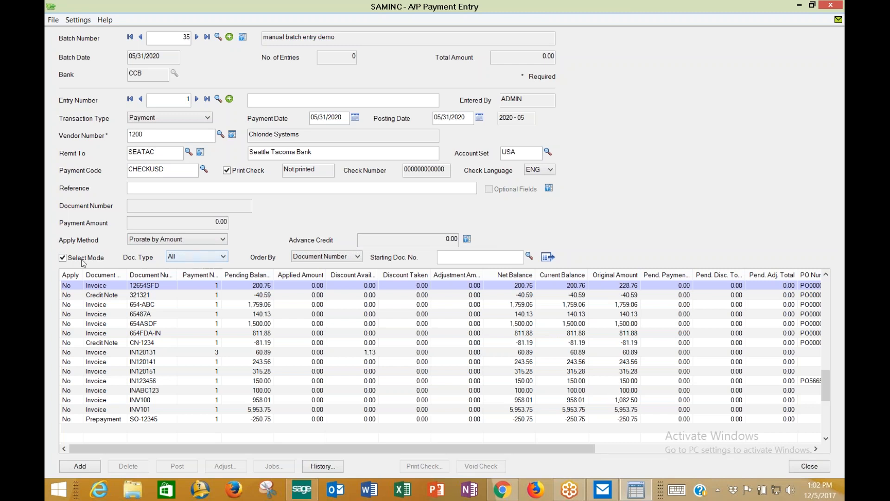
- Filter the vendor's document list to invoices only, and restore it to all document types
left_click(196, 257)
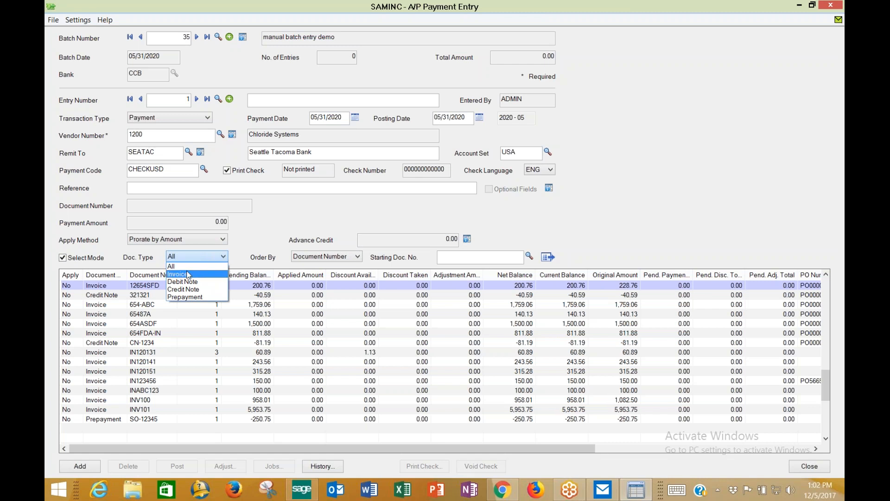
left_click(185, 274)
left_click(552, 258)
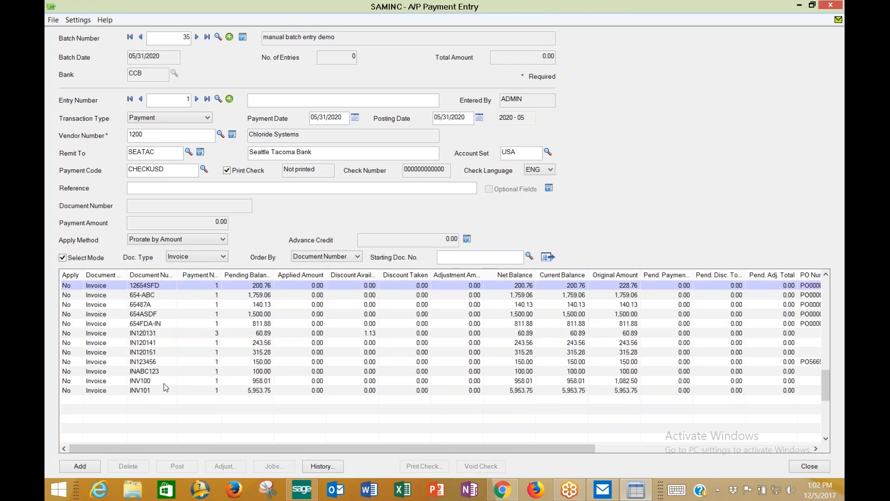
left_click(223, 256)
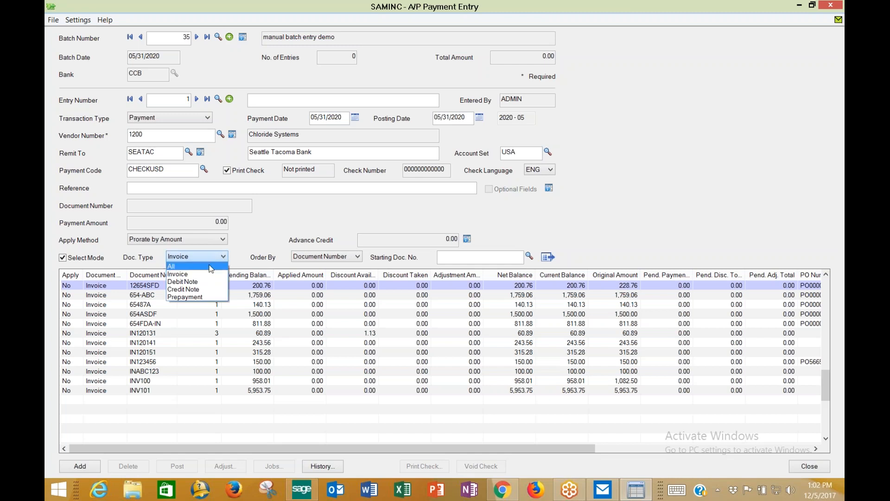
left_click(211, 267)
left_click(548, 257)
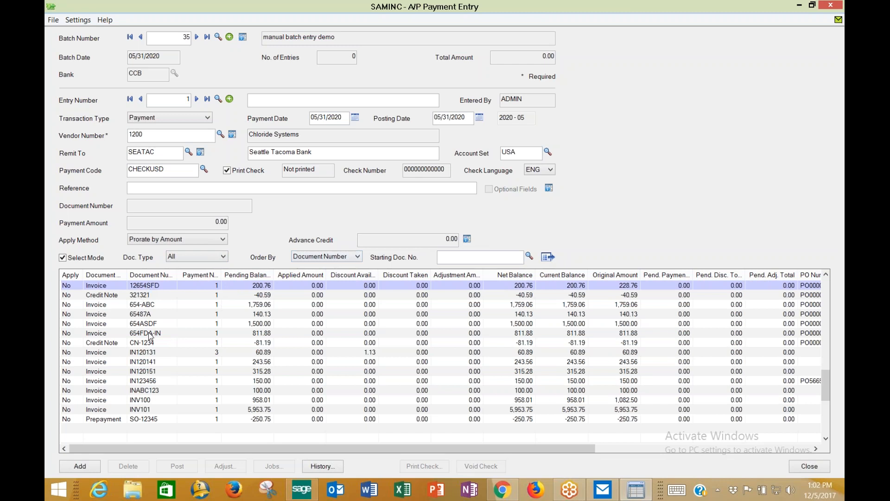
- Order the vendor's document list by due date, and move the Due Date column directly after the Pending Balance column
left_click(349, 260)
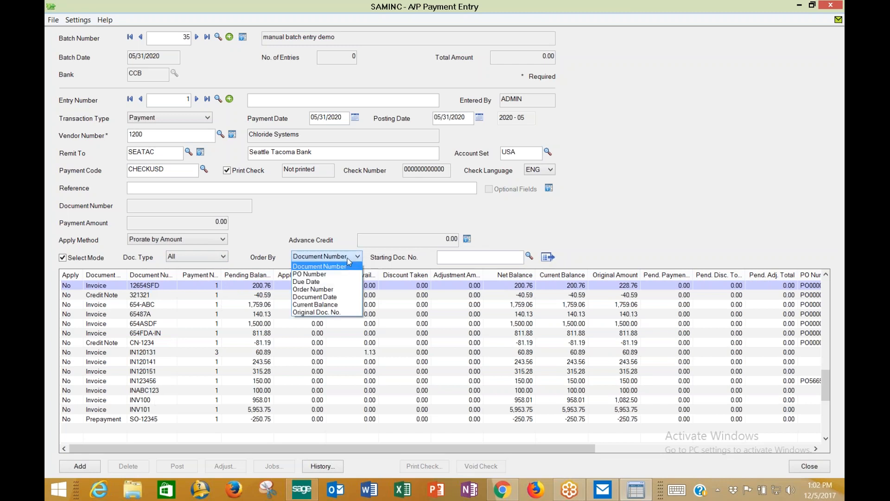
left_click(307, 282)
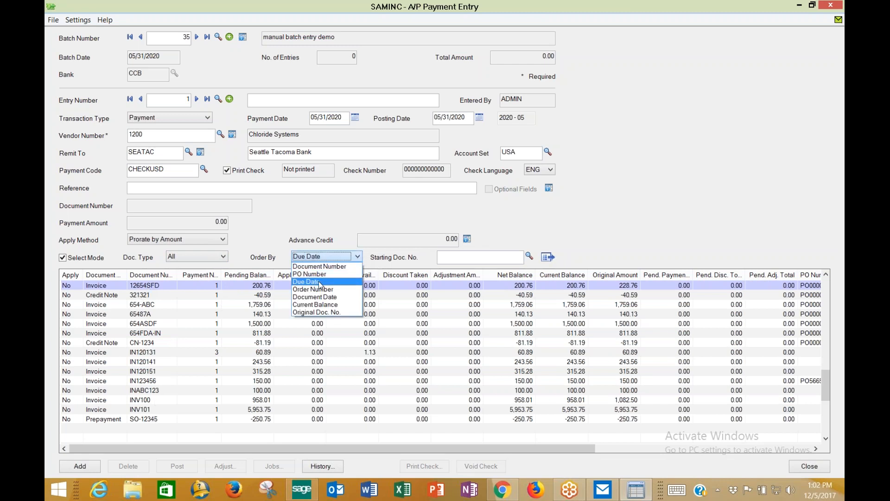
left_click(548, 258)
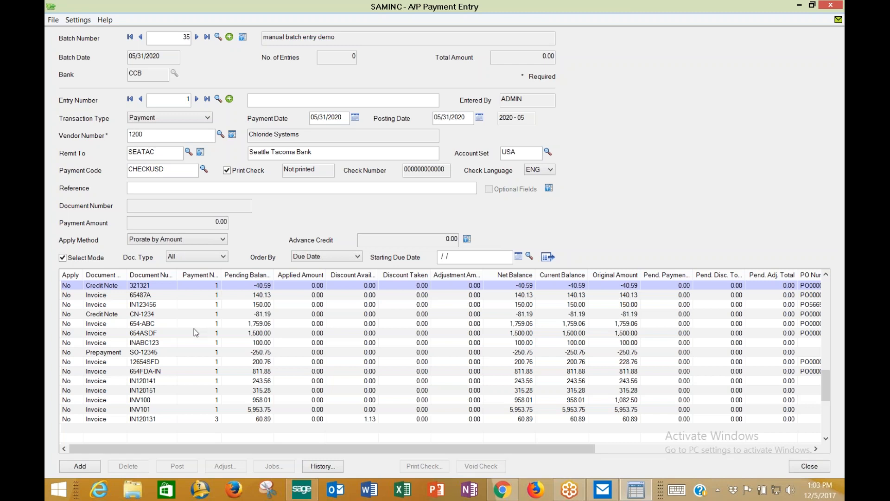
left_click_drag(570, 448, 703, 442)
left_click(761, 277)
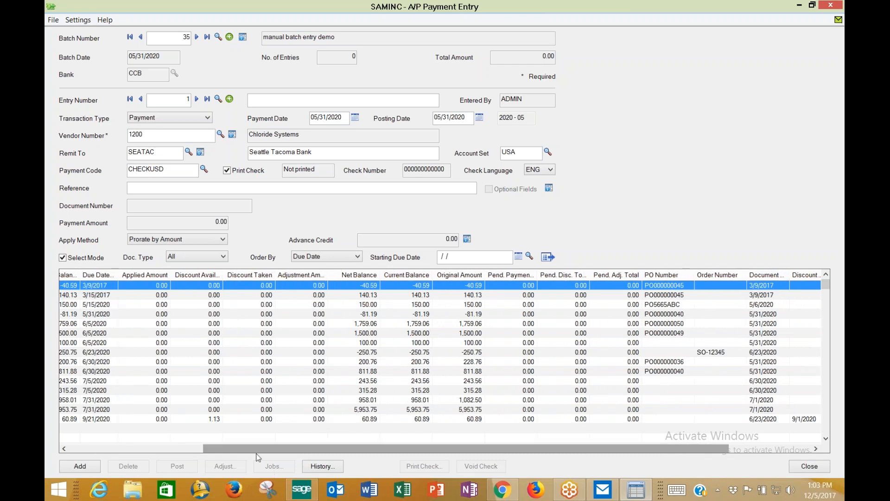
left_click_drag(247, 446, 48, 447)
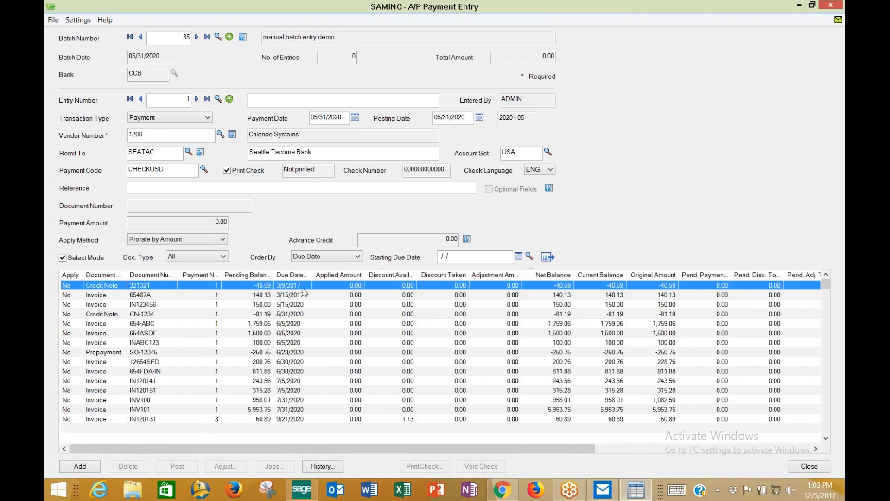
- Order the document list by document date, and place the Document Date column directly before the Due Date column
left_click(321, 256)
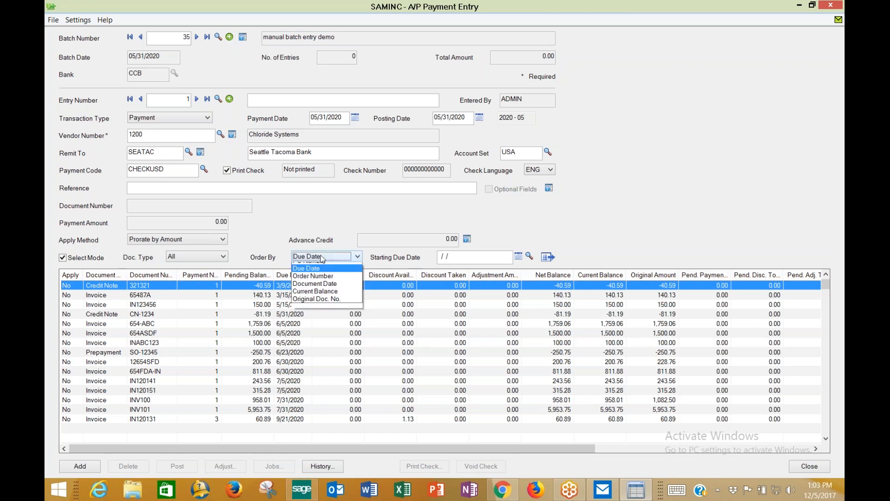
left_click(321, 255)
left_click(321, 255)
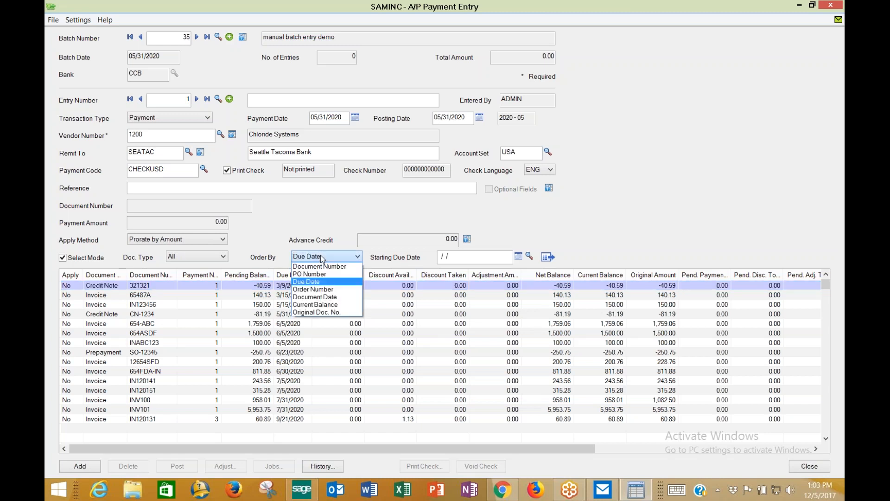
left_click(317, 298)
left_click_drag(582, 453, 713, 444)
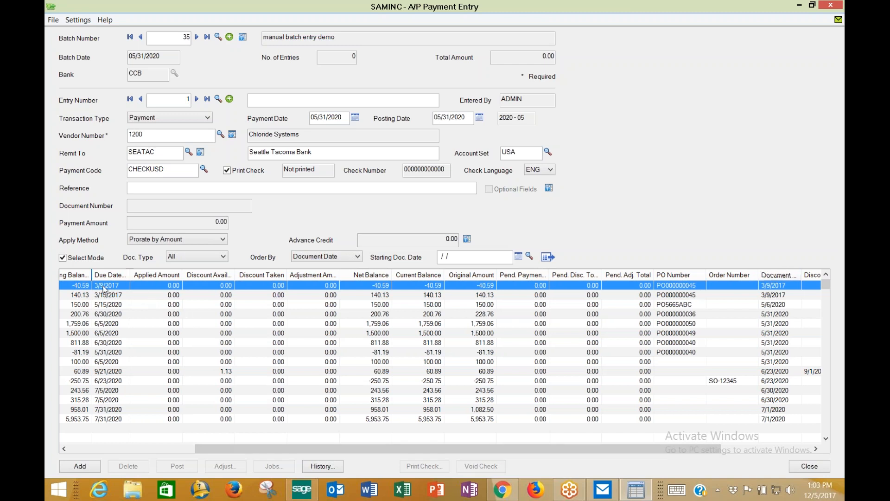
left_click_drag(232, 444, 105, 454)
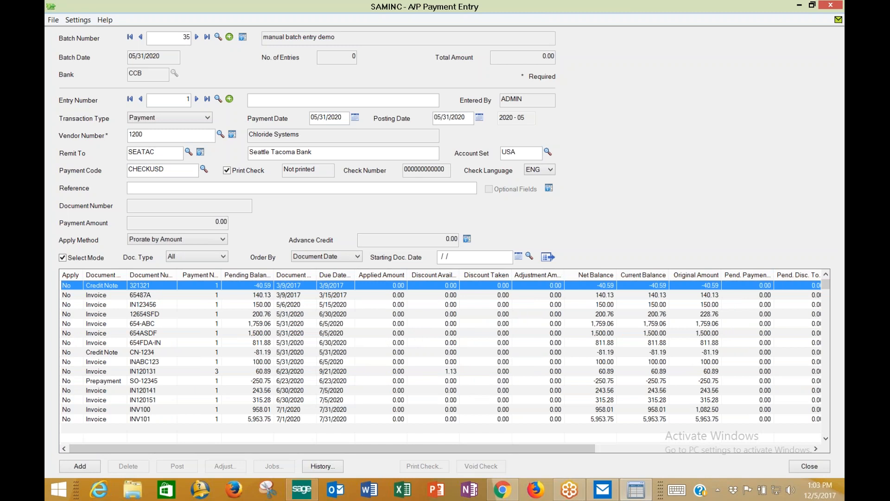
- Order the vendor's document list by current balance and reload it
left_click(320, 259)
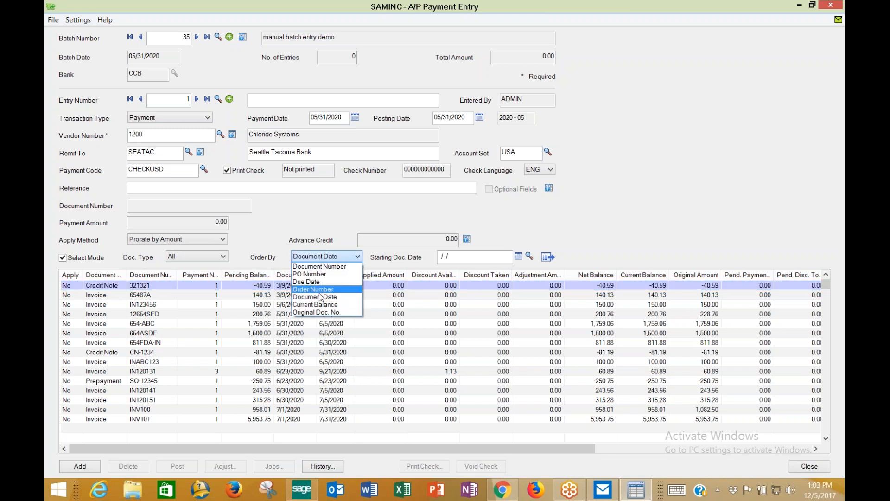
left_click(323, 305)
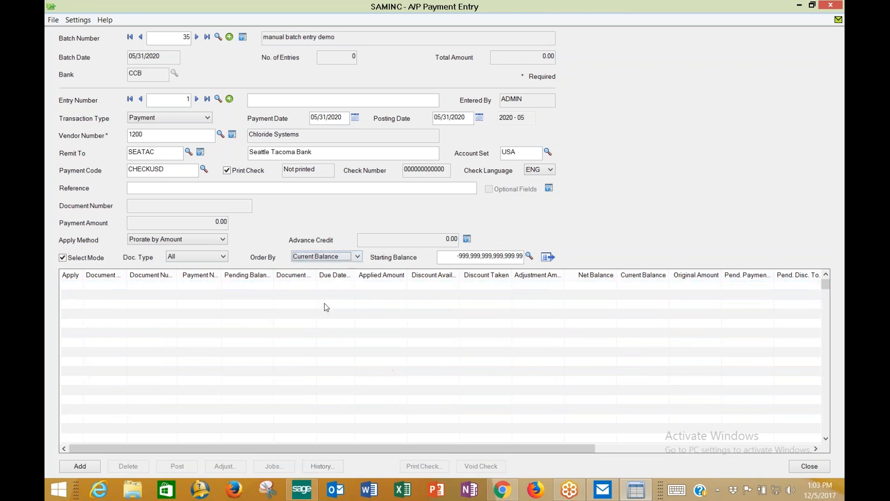
left_click(548, 256)
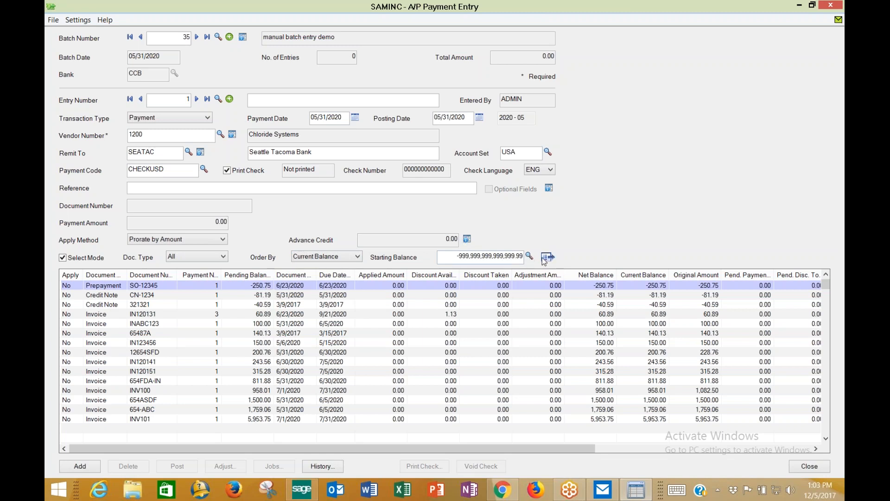
- Reload the document list ordered by original document number, and return it to document number order
left_click(349, 259)
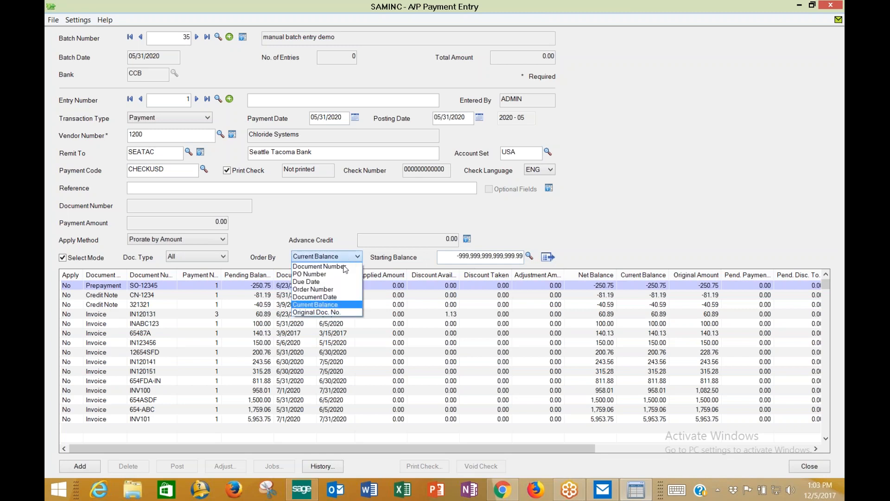
left_click(338, 312)
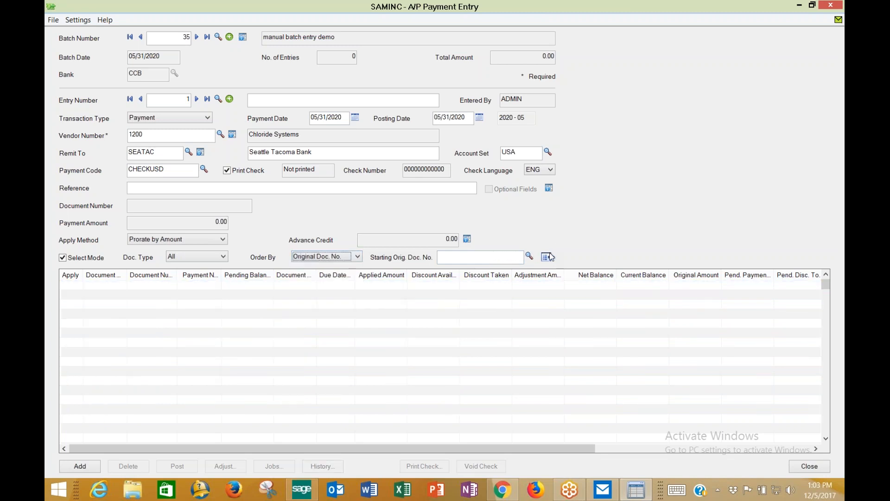
left_click(548, 256)
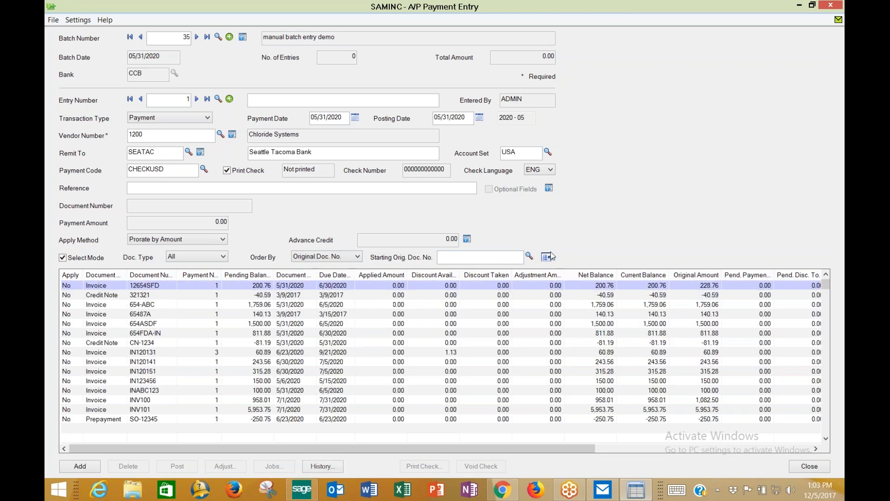
left_click(345, 259)
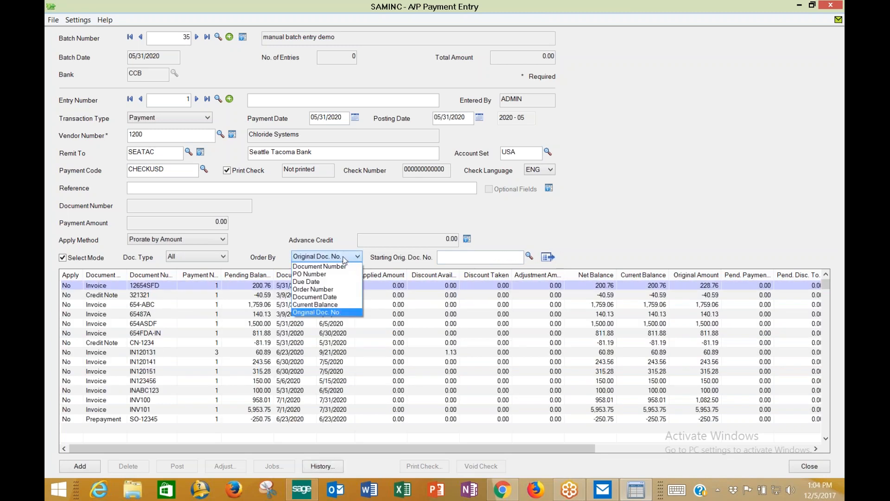
left_click(321, 267)
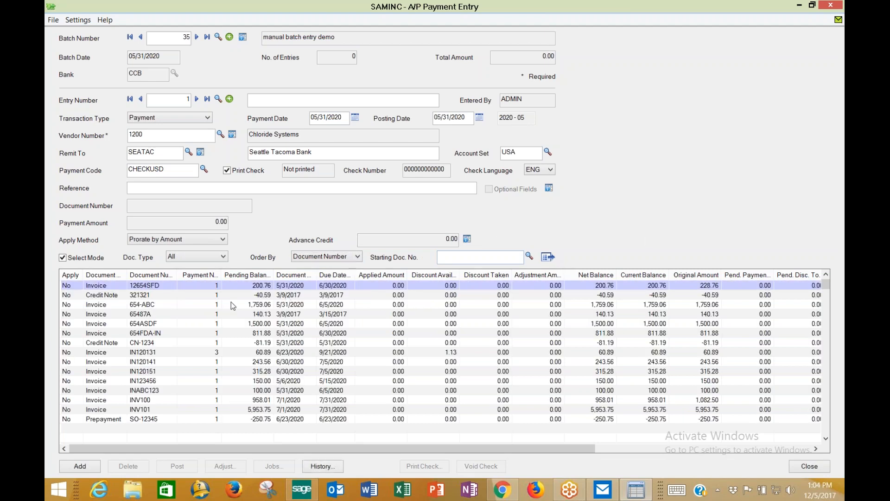
- Apply invoice 12654SFD, credit note 321321 and invoice 654-ABC to the payment, and add the entry, dismissing the warnings
double_click(64, 286)
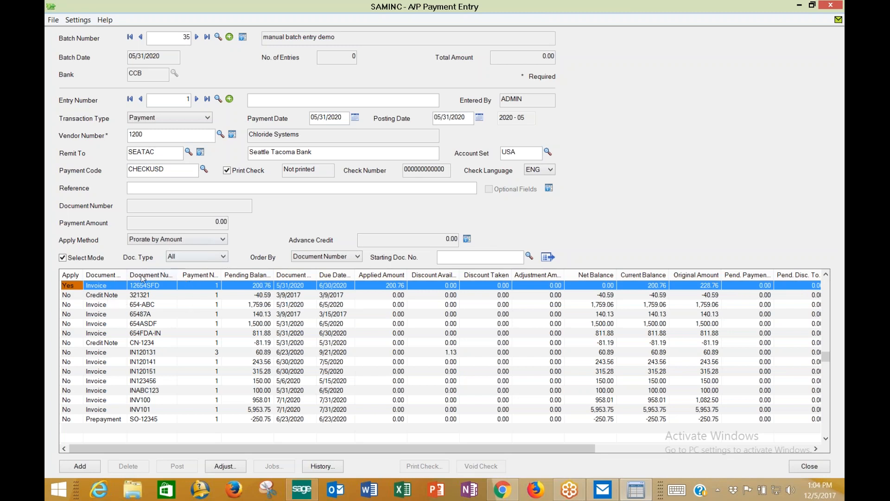
left_click(116, 297)
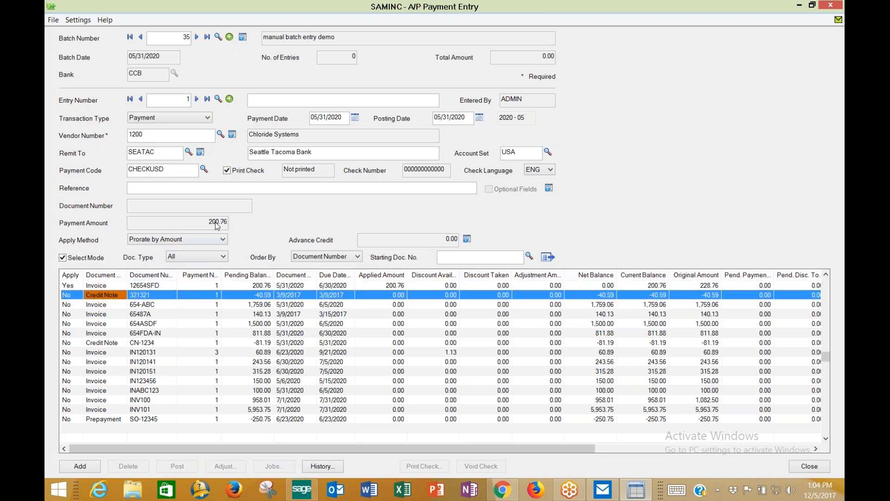
left_click(65, 299)
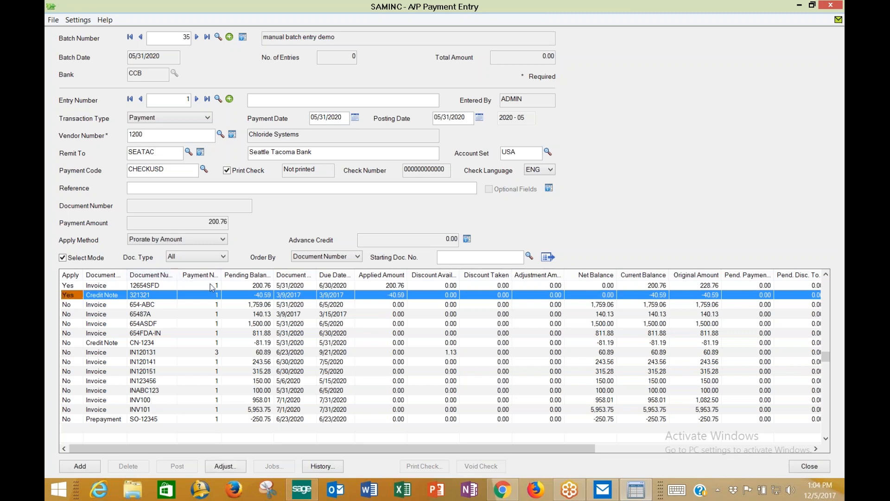
key("space")
key("Down")
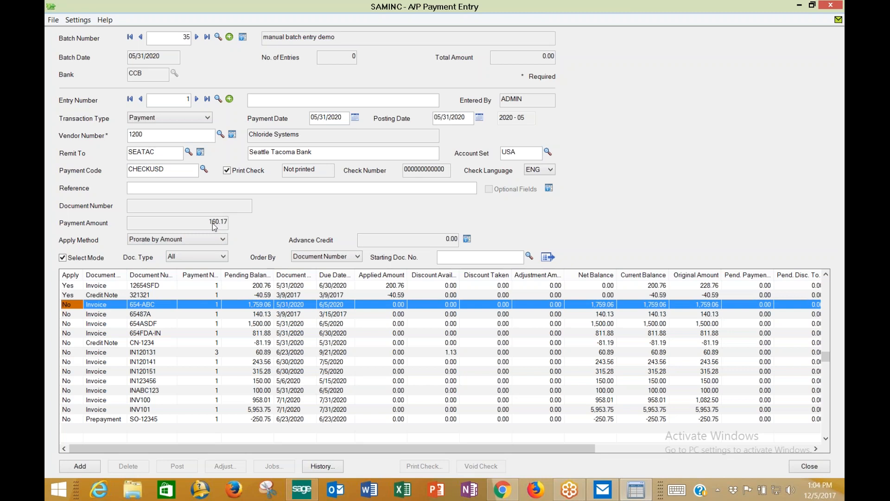
double_click(72, 306)
left_click(133, 317)
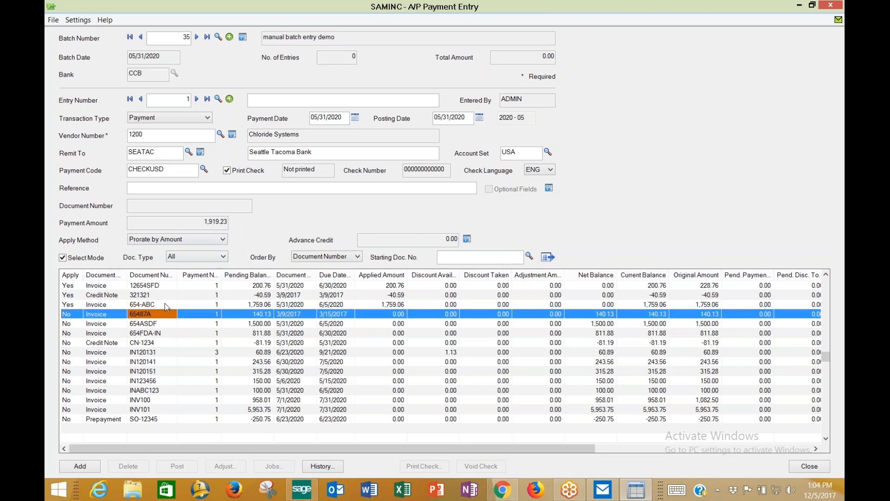
left_click(86, 470)
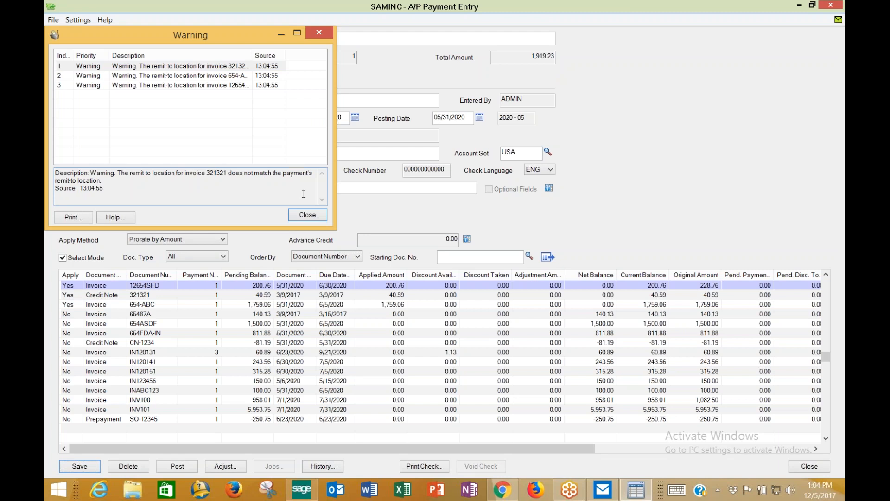
key("Return")
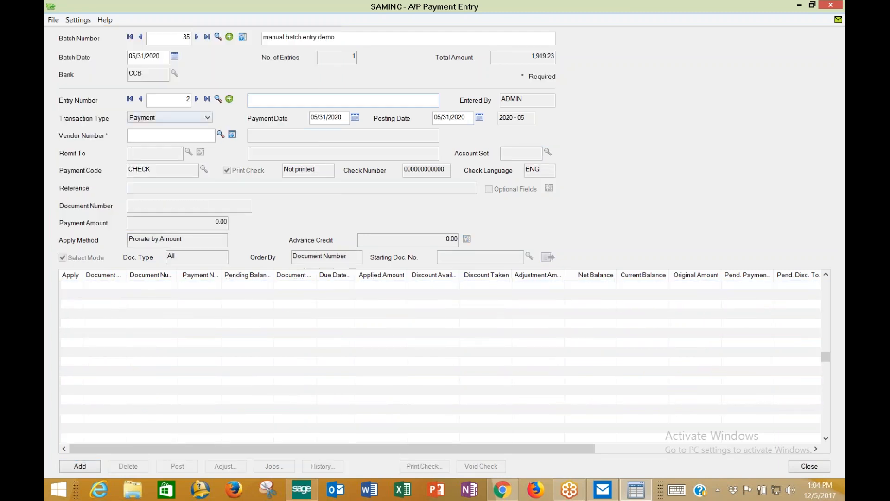
- Reopen payment entry 1, clear its remit-to location code, and save the entry
left_click(141, 99)
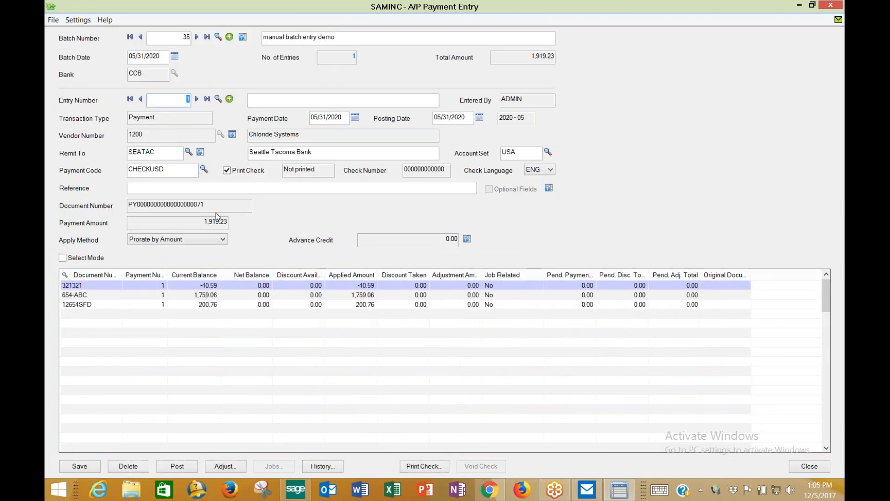
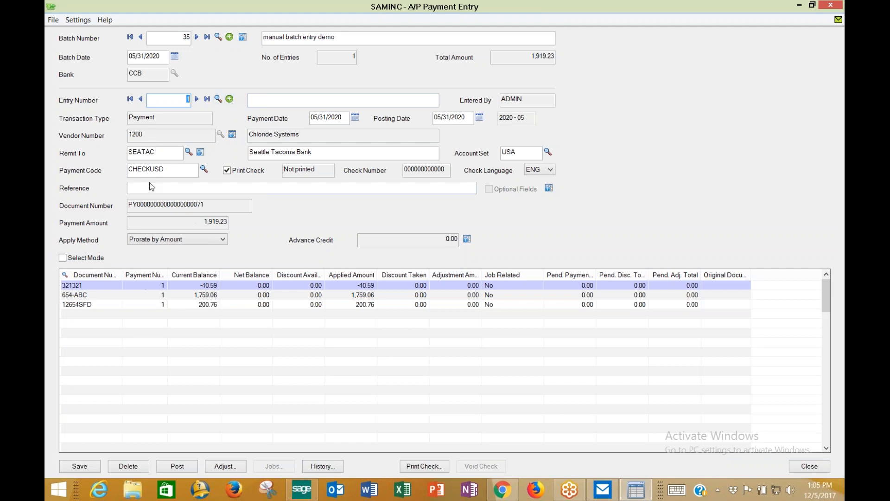
left_click(166, 153)
key("Delete")
key("Tab")
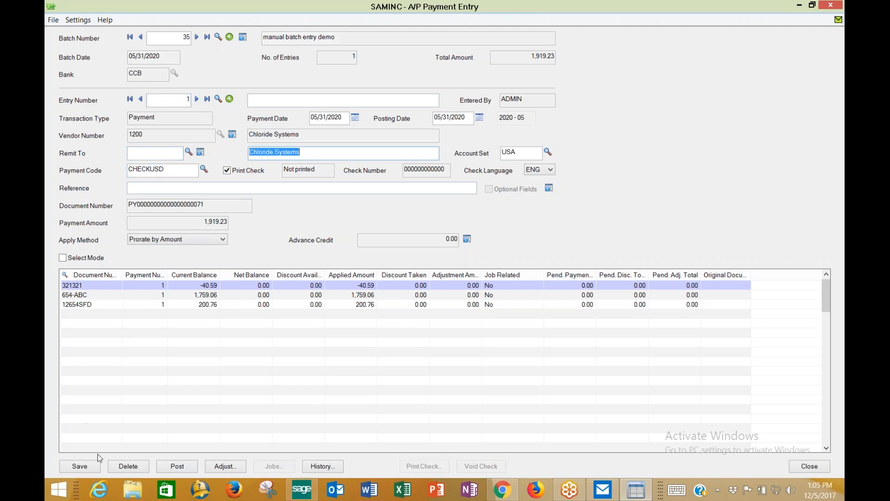
left_click(103, 466)
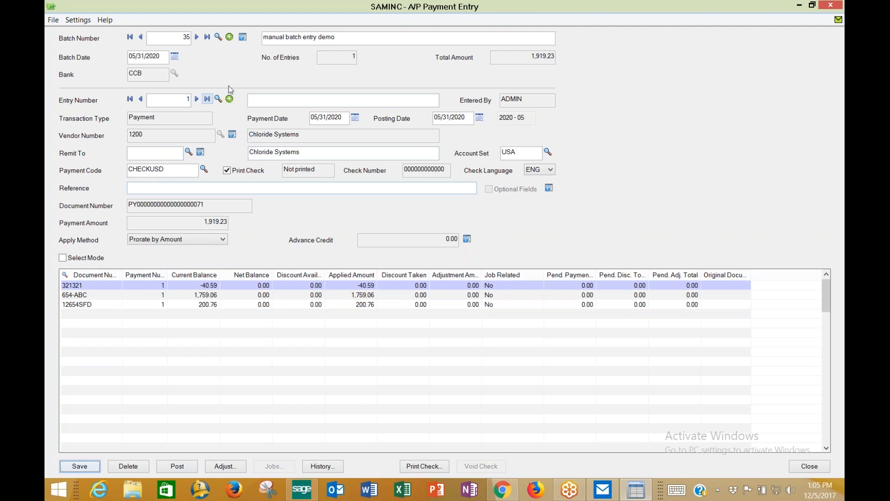
- Create a new entry in the batch with transaction type Misc. Payment for vendor 1200
left_click(229, 99)
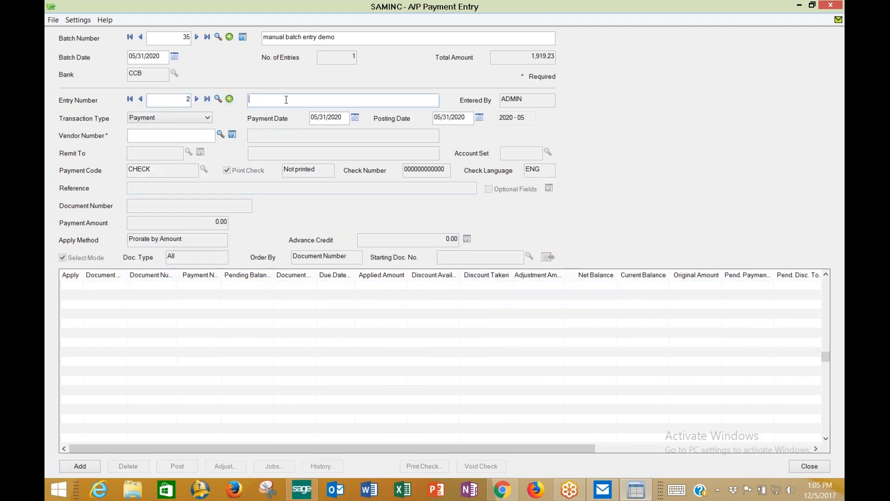
left_click(207, 118)
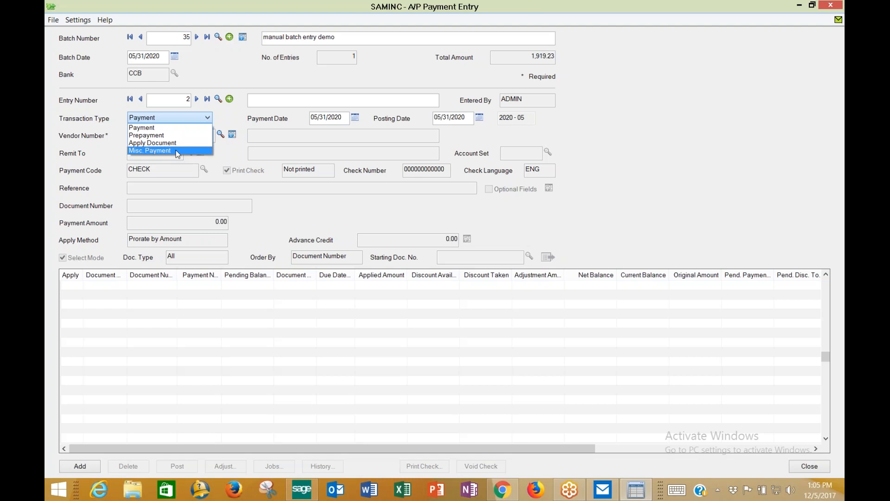
left_click(177, 151)
left_click(186, 135)
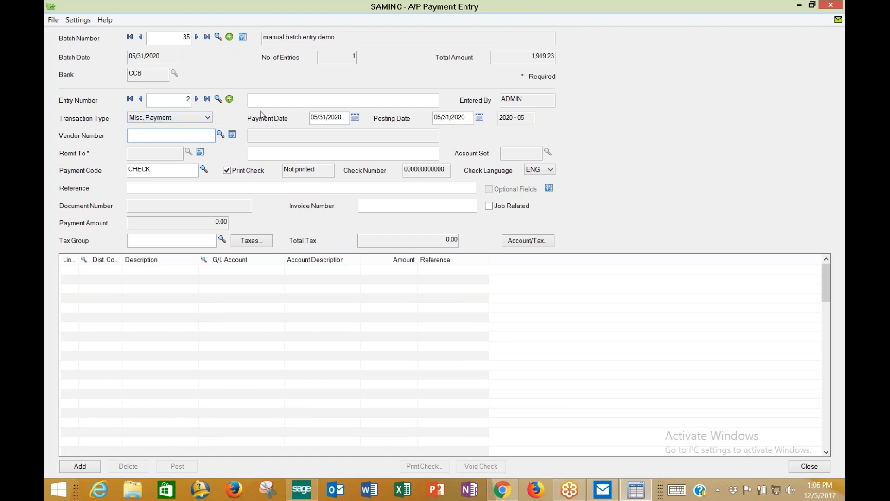
type("1200")
key("Tab")
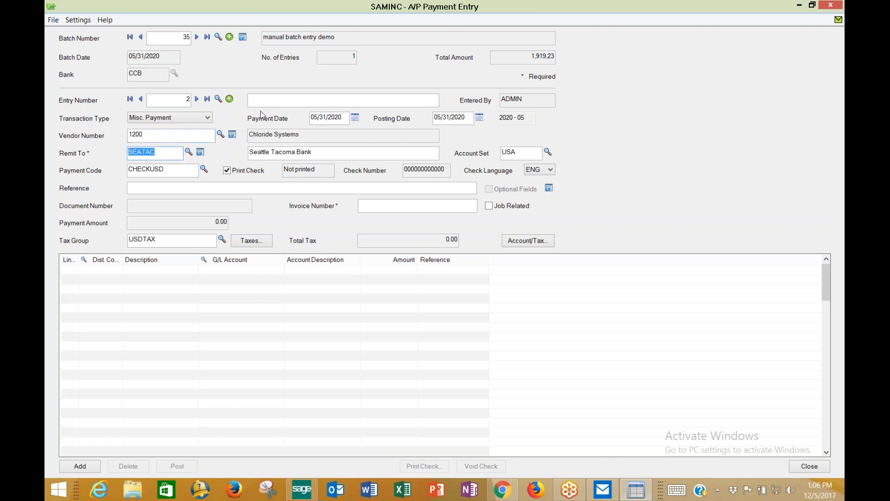
- Clear the remit-to location code of the miscellaneous payment, keeping payment code CHECKUSD
key("Delete")
key("Tab")
key("Tab")
key("Tab")
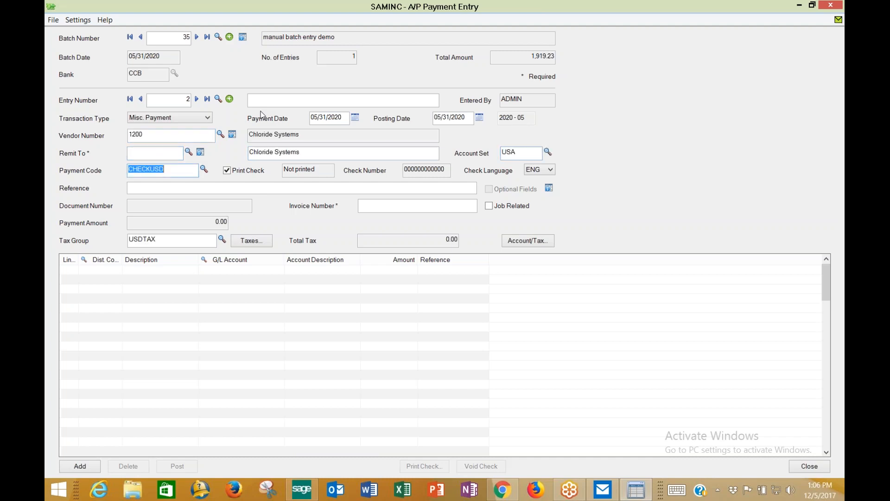
- Enter invoice number 6546565 for the miscellaneous payment, and start its first detail line at the G/L account
key("Tab")
key("Tab")
key("Tab")
key("Tab")
type("6546565")
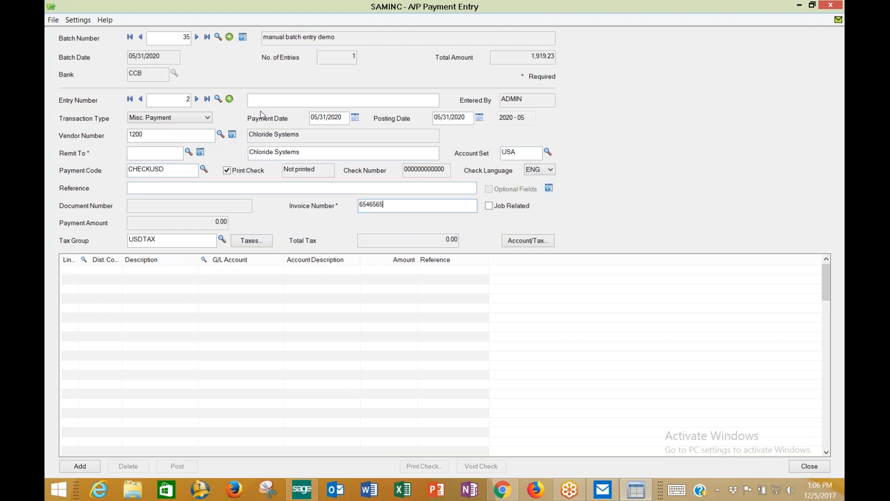
key("Tab")
left_click(201, 269)
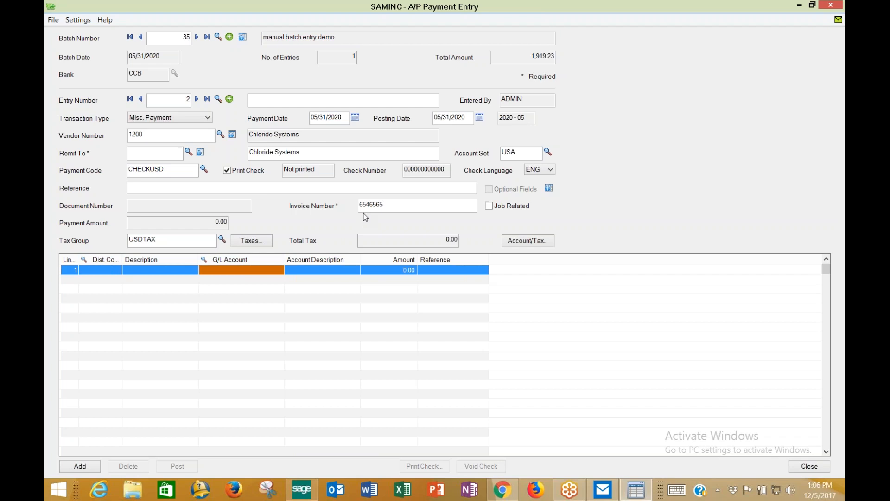
- Fill in the first detail line of the miscellaneous payment with G/L account 6000 and an amount of 150
type("6000")
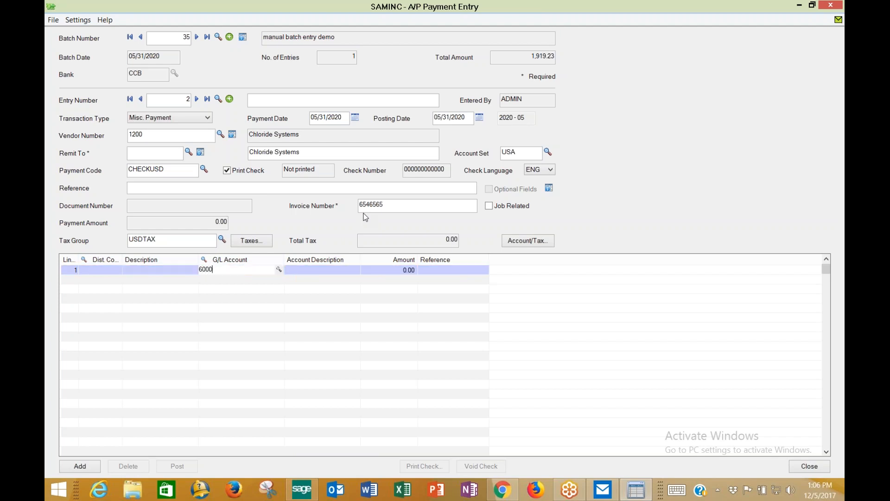
key("Tab")
type("150")
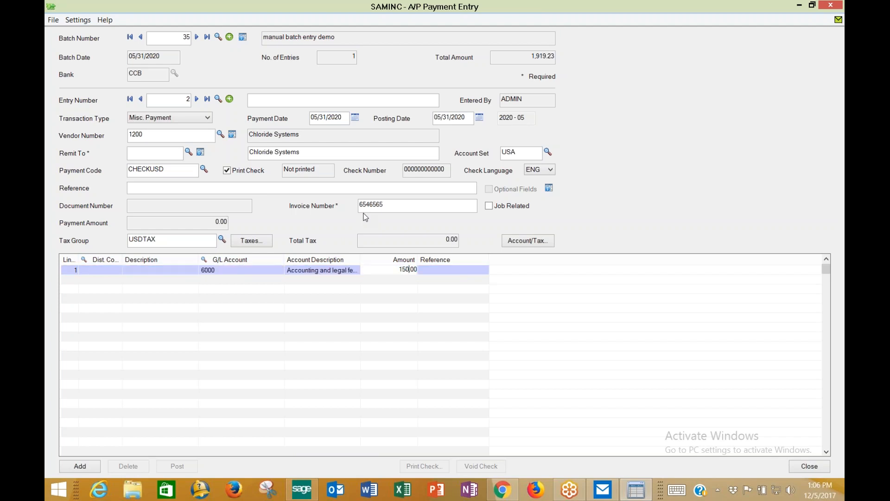
key("Tab")
- Set the document's tax class to 2 for both State Tax and County Tax, and add the entry to the batch
left_click(253, 241)
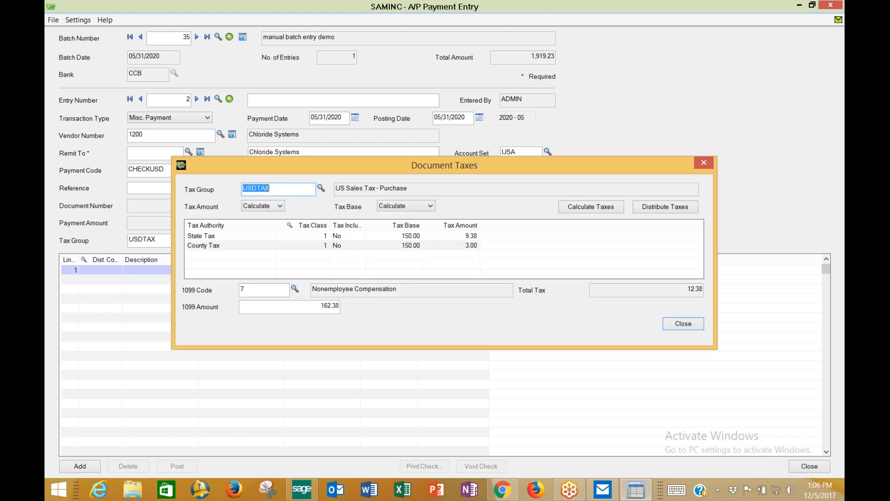
left_click(316, 237)
type("2")
key("Tab")
key("Return")
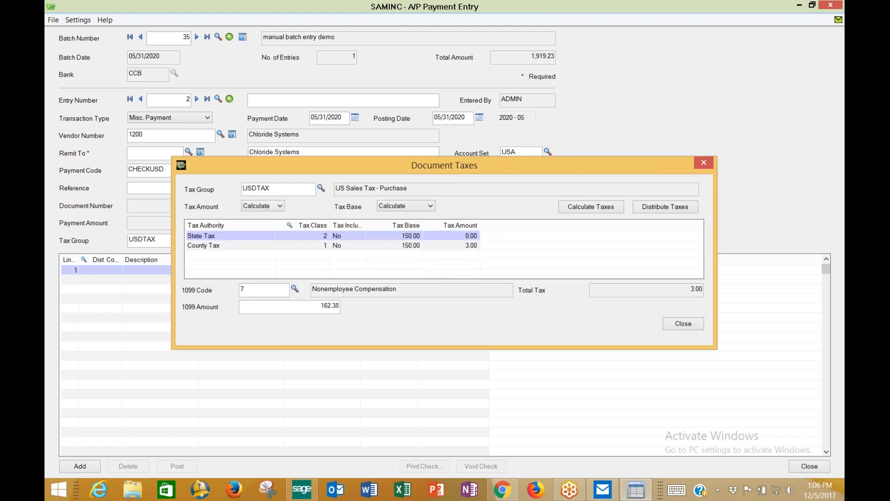
left_click(316, 246)
type("2")
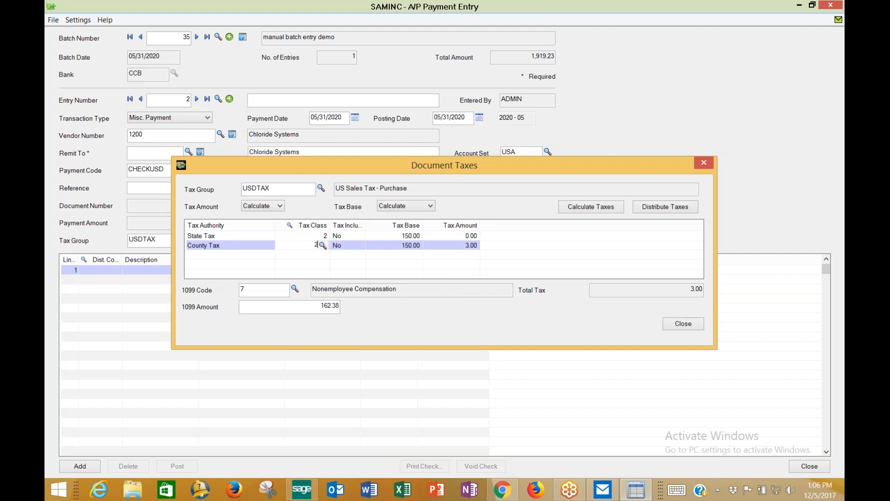
key("Tab")
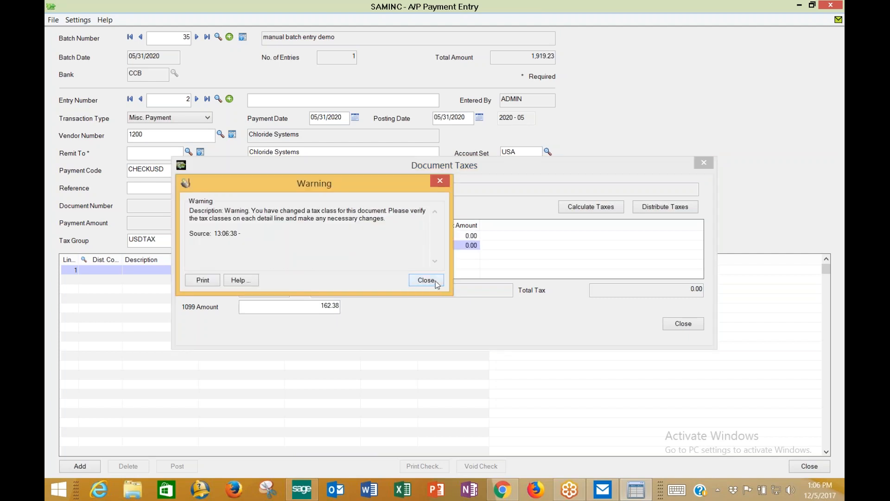
left_click(429, 285)
left_click(683, 323)
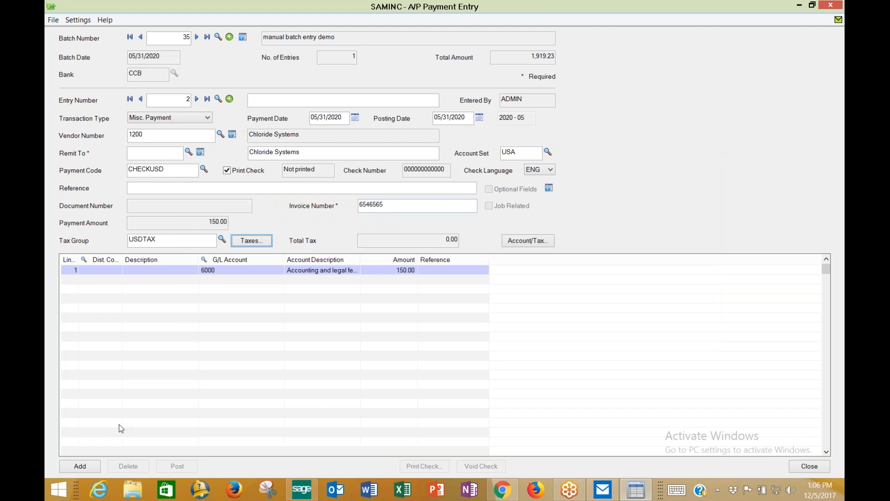
left_click(90, 466)
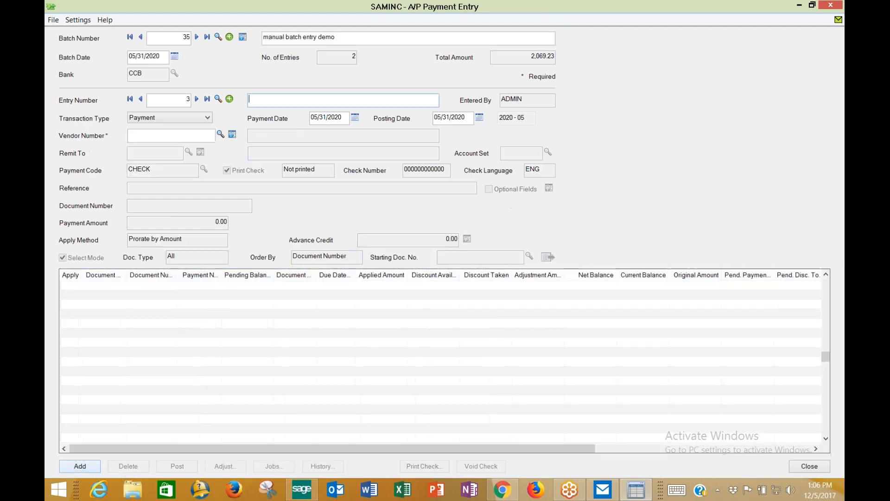
- Check saved entry 2, and create a new Misc. Payment entry with the vendor number left blank
left_click(140, 99)
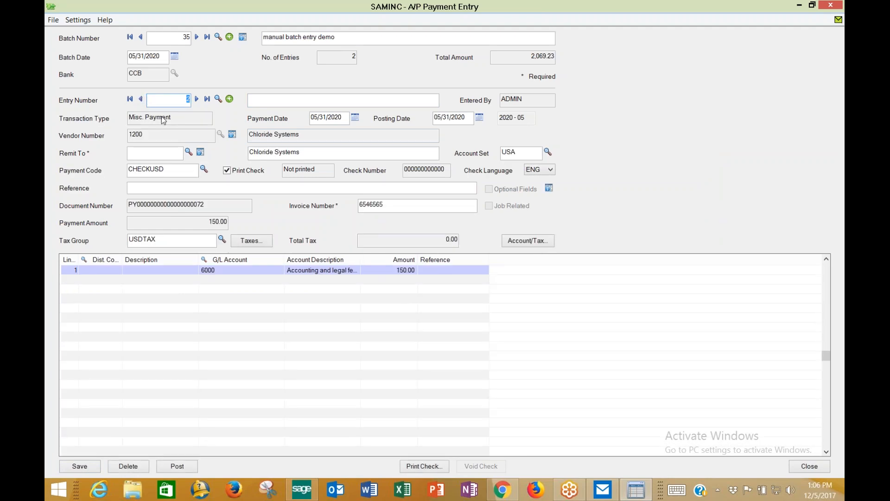
left_click(230, 98)
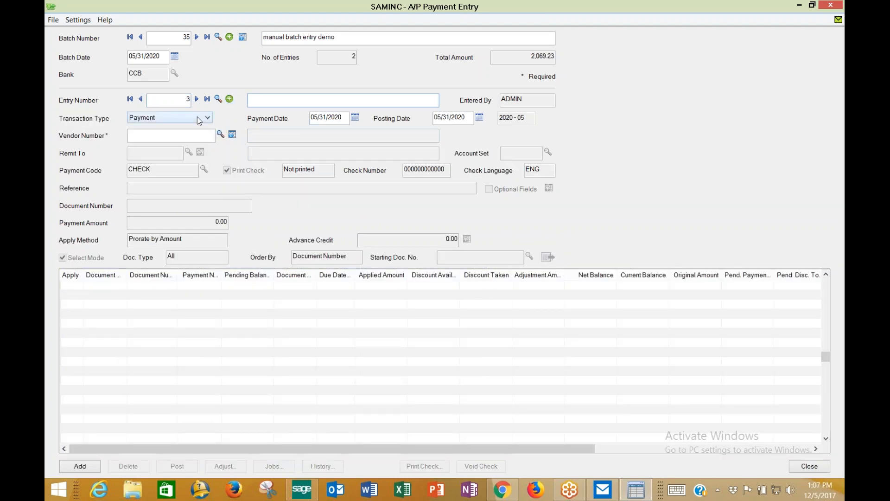
left_click(197, 116)
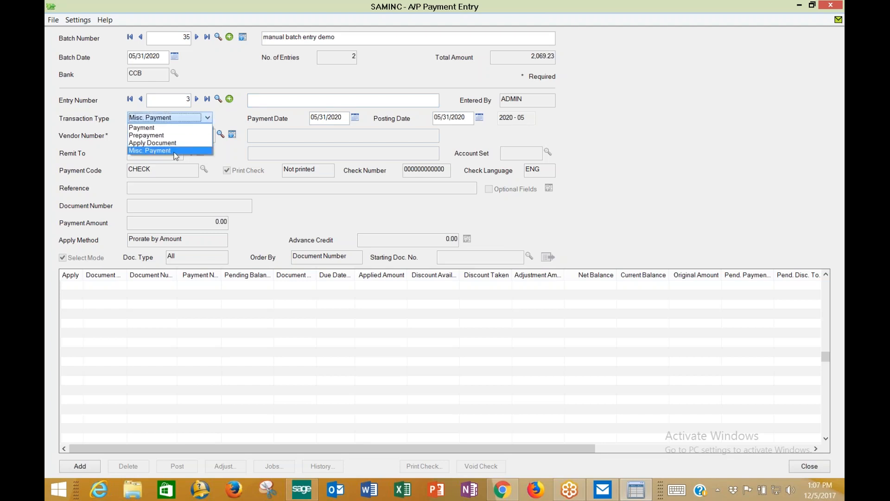
left_click(176, 151)
left_click(160, 134)
- Enter the payee's name as the remit-to and "consulting" as the reference of the miscellaneous payment
left_click(258, 155)
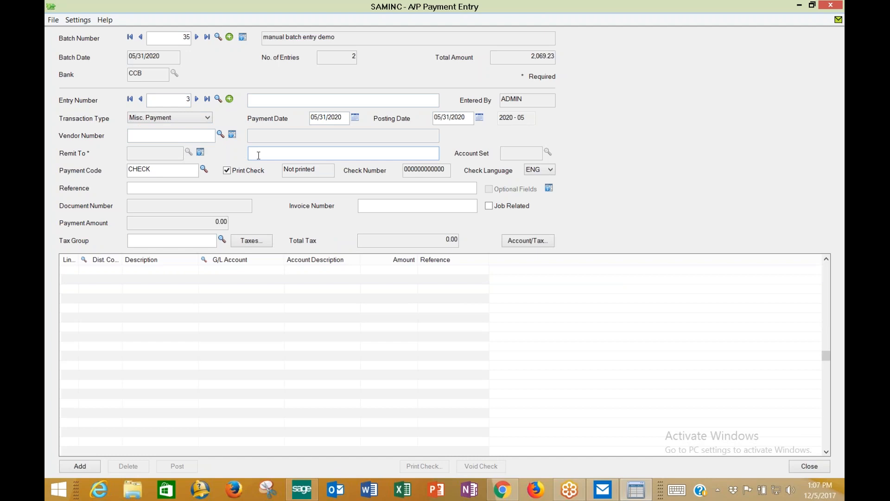
type("Joe Smith Associates")
key("Tab")
key("Tab")
key("Tab")
key("Tab")
type("con")
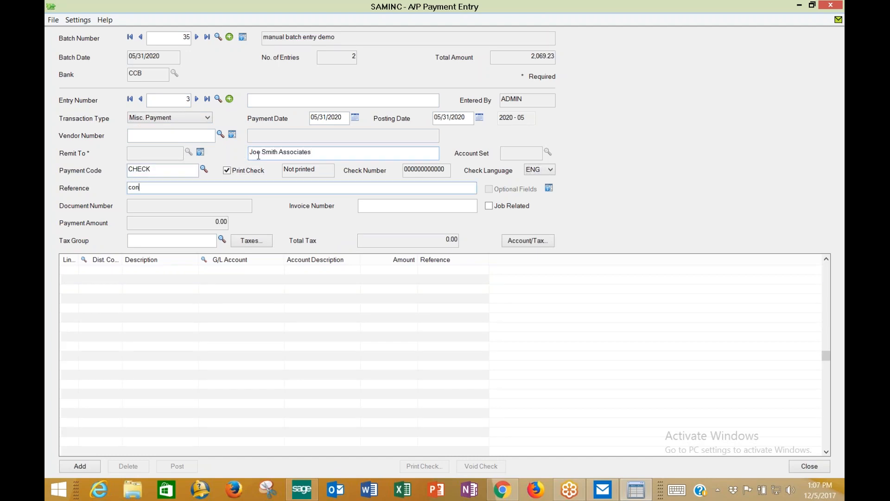
type("sulting")
- Enter invoice number 6544 for the miscellaneous payment without a vendor
key("Tab")
key("Tab")
key("shift+Tab")
type("6544")
key("Tab")
- Enter a detail line with G/L account 6000 and an amount of 100, and add the entry to the batch
left_click(211, 268)
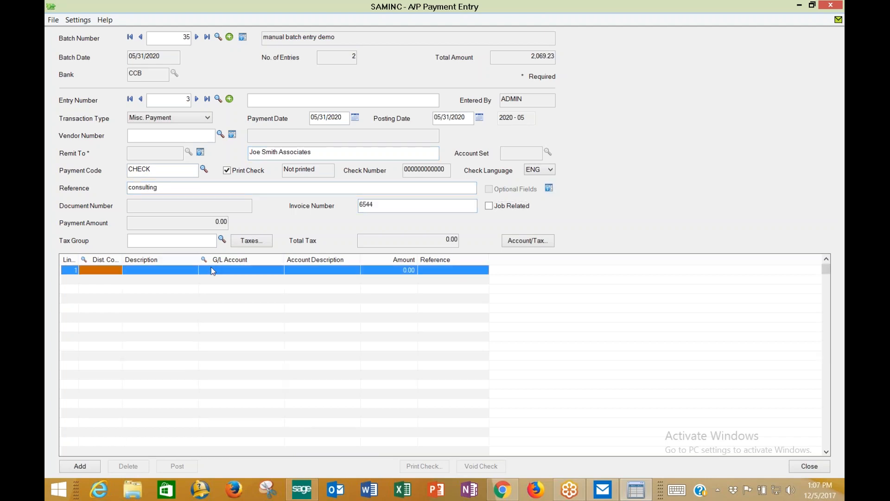
key("Tab")
key("Tab")
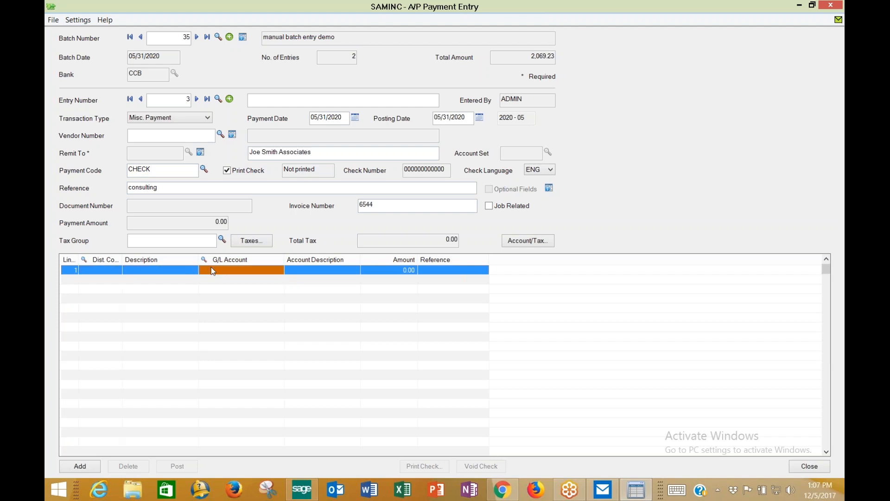
type("6100")
key("Tab")
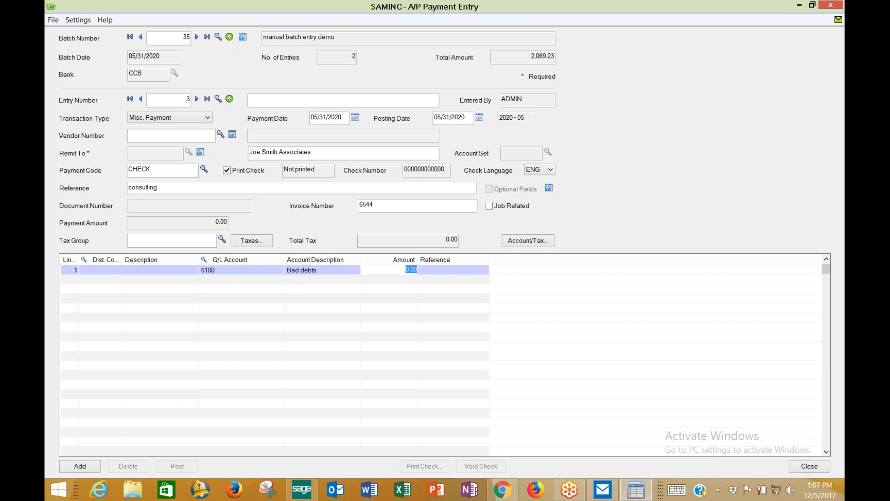
left_click(211, 269)
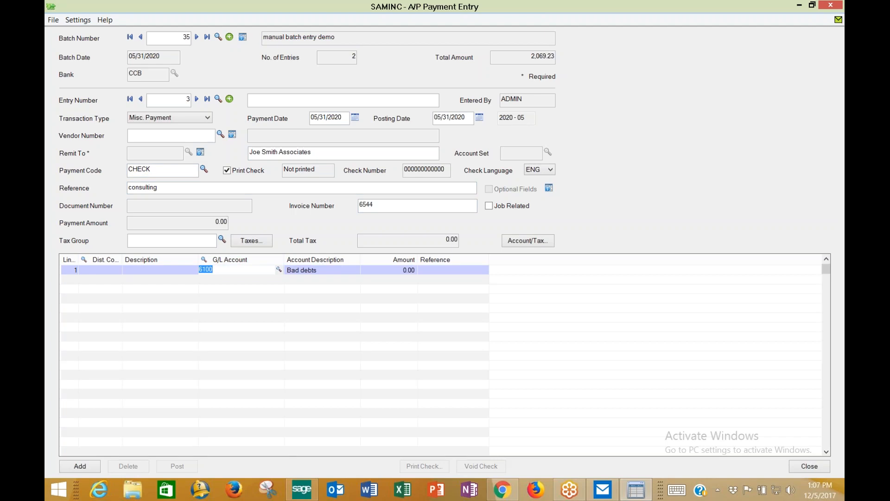
type("6000")
key("Tab")
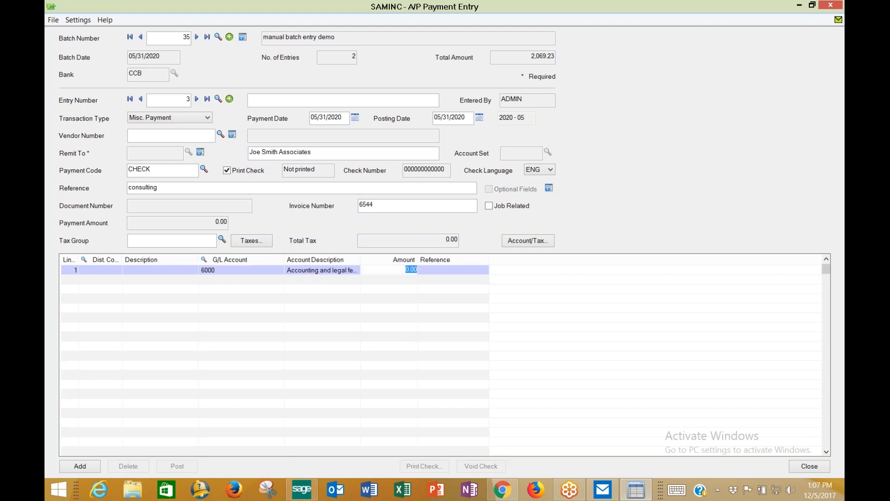
type("100")
left_click(93, 467)
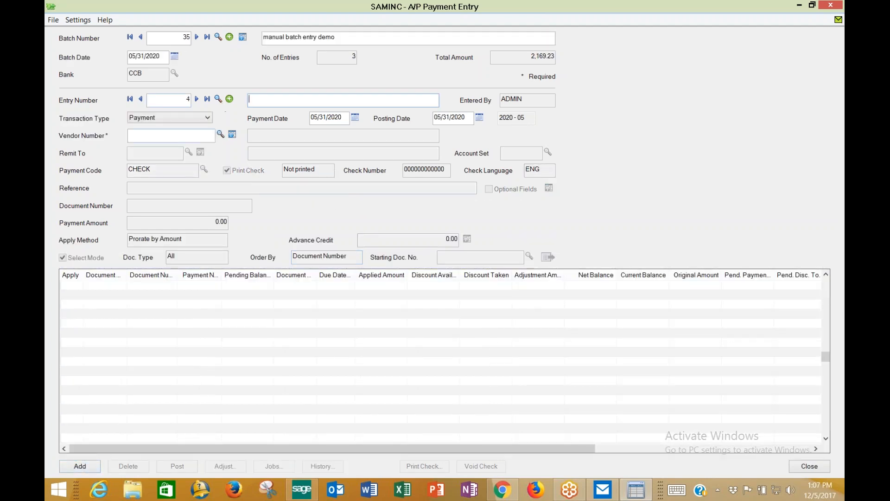
- Reopen entry 3, turn off check printing, enter check number 100546, and save the entry
left_click(141, 100)
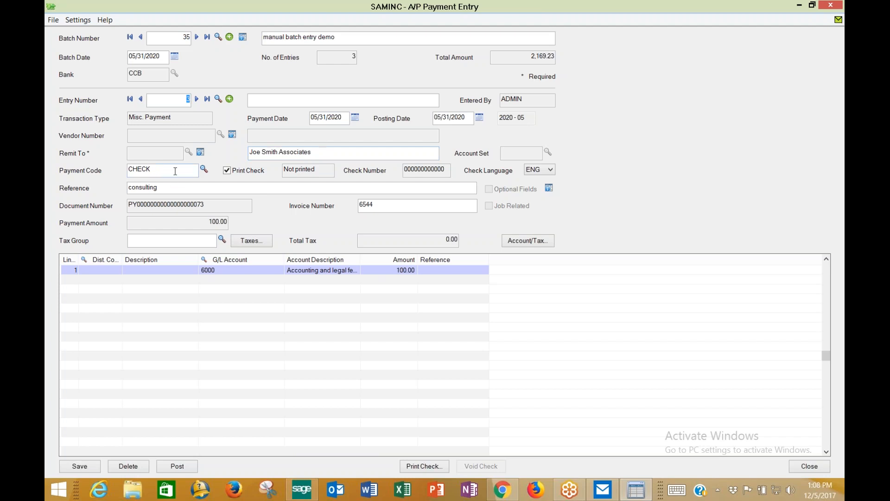
left_click(227, 171)
key("Tab")
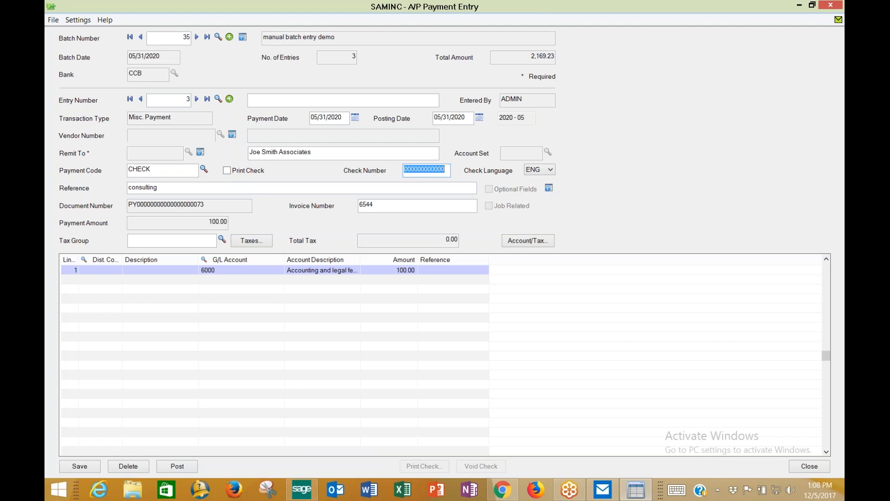
type("10054")
type("6")
key("Tab")
left_click(96, 468)
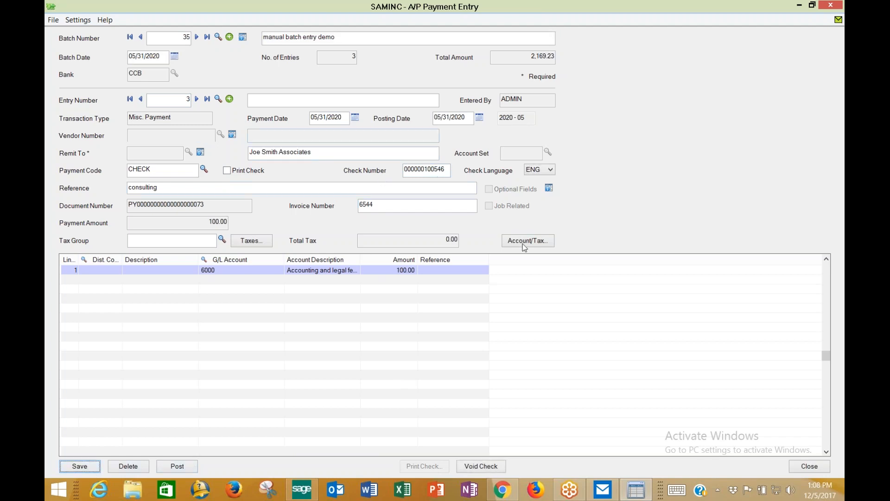
- Create a new entry in the batch with transaction type Apply Document for vendor 1200
left_click(230, 100)
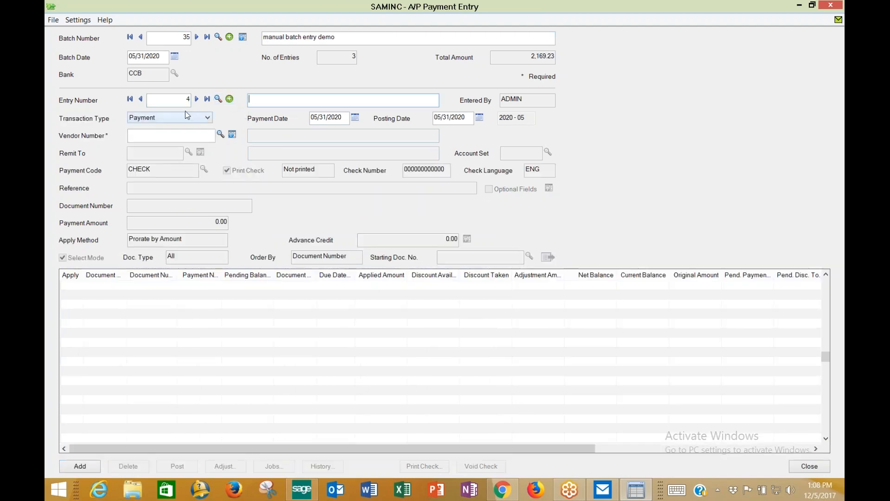
key("Tab")
left_click(179, 117)
left_click(171, 144)
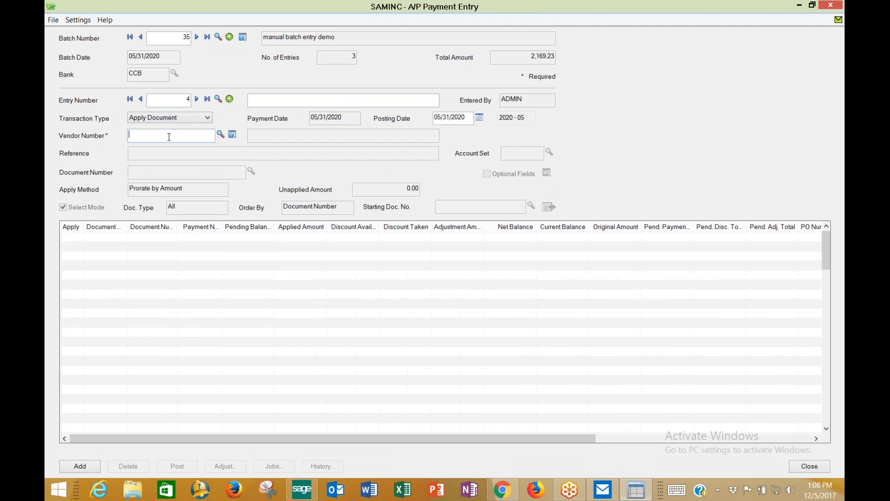
type("1200")
key("Tab")
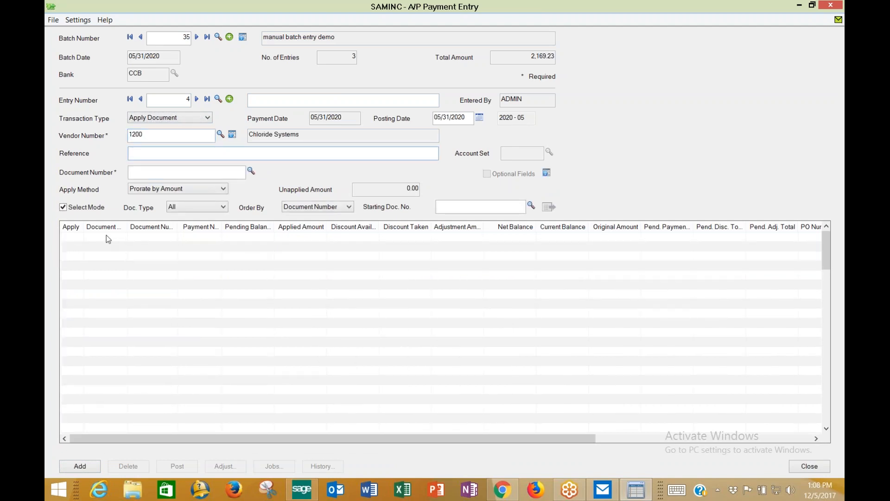
- Look up the documents available to apply for vendor 1200, widening the list to show the transaction types and amounts
key("Tab")
left_click(251, 172)
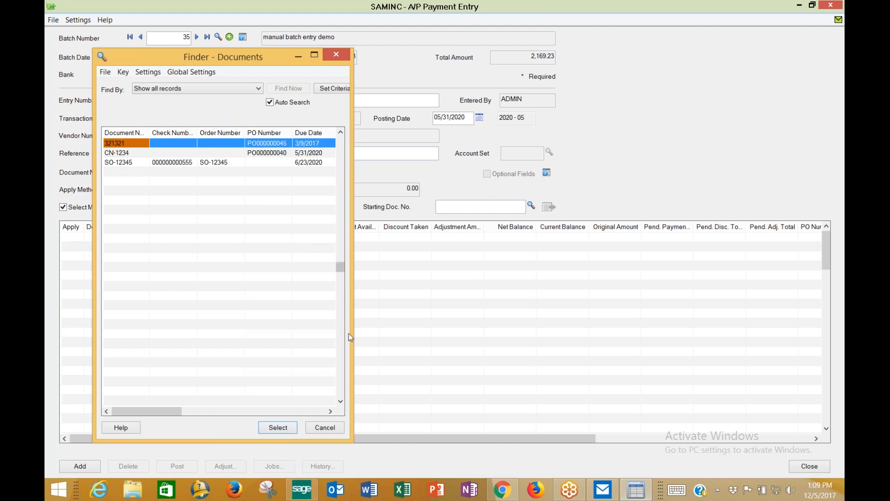
left_click_drag(353, 333, 758, 310)
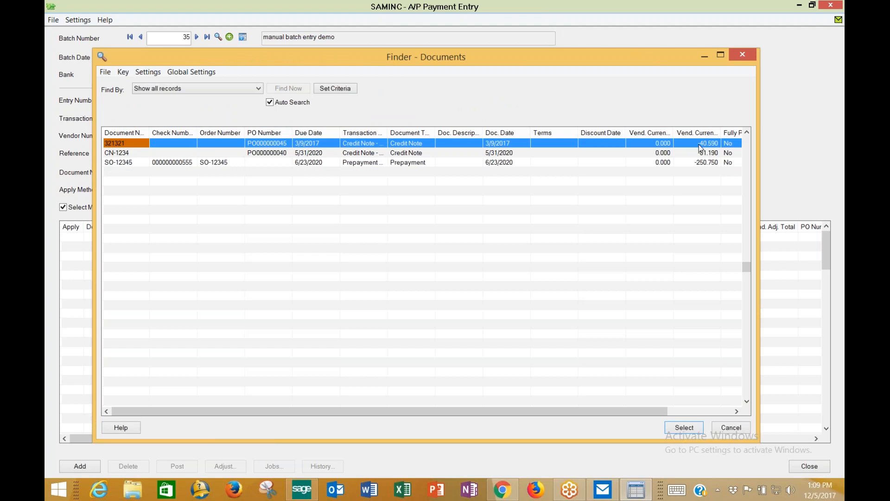
- Apply credit note 321321 to invoice 65487A for Chloride Systems and add the entry to payment batch 35
double_click(128, 144)
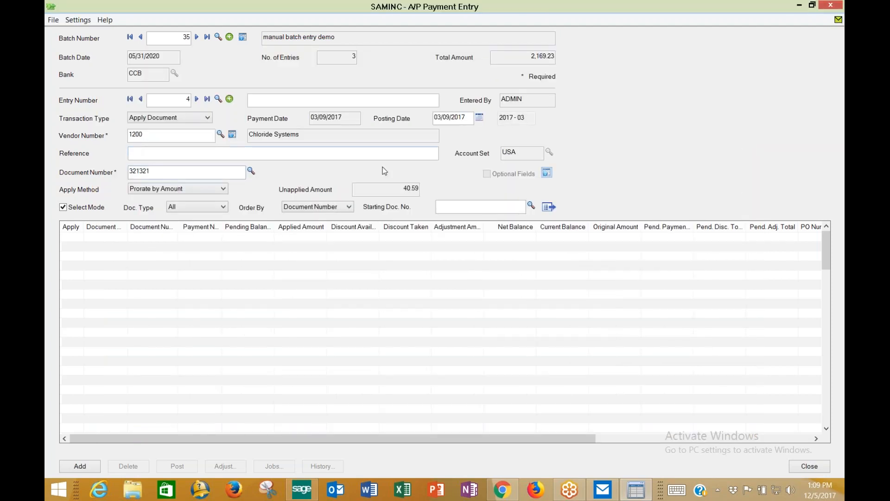
left_click(548, 206)
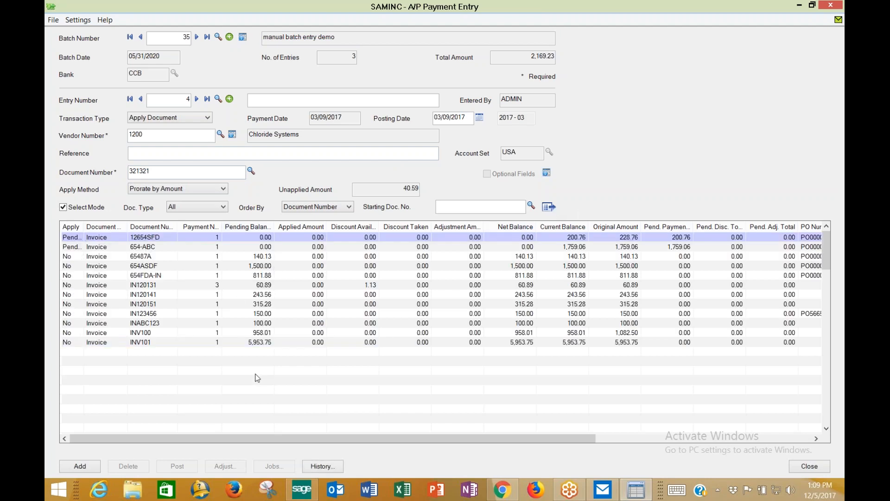
double_click(84, 227)
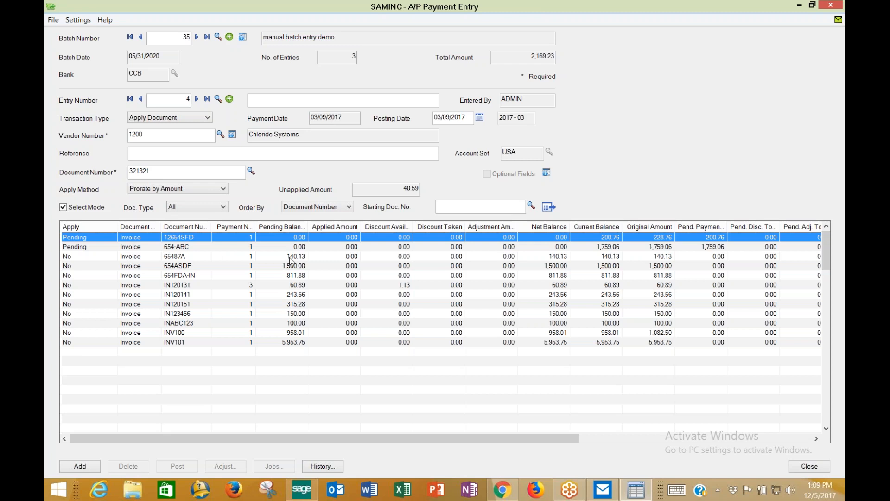
double_click(81, 258)
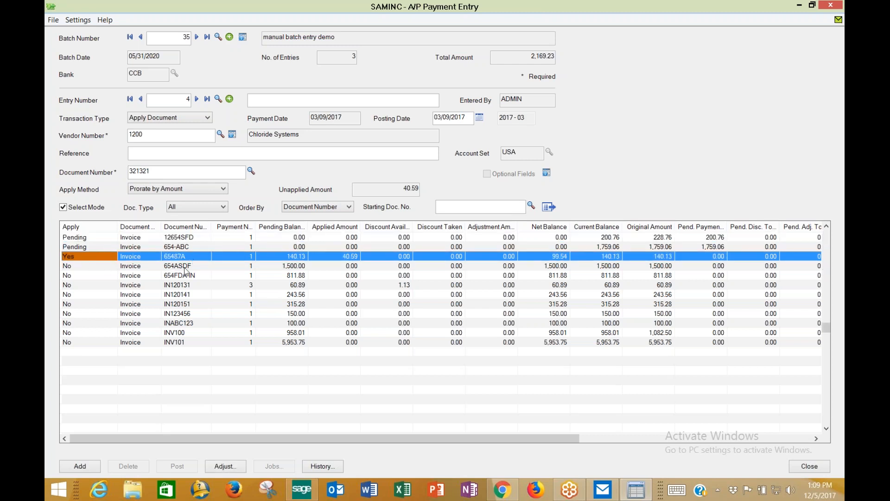
left_click(75, 469)
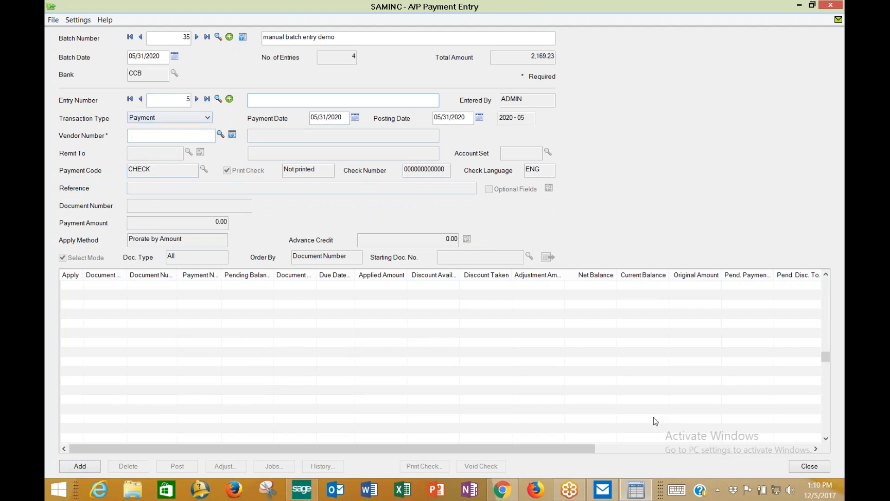
left_click(809, 466)
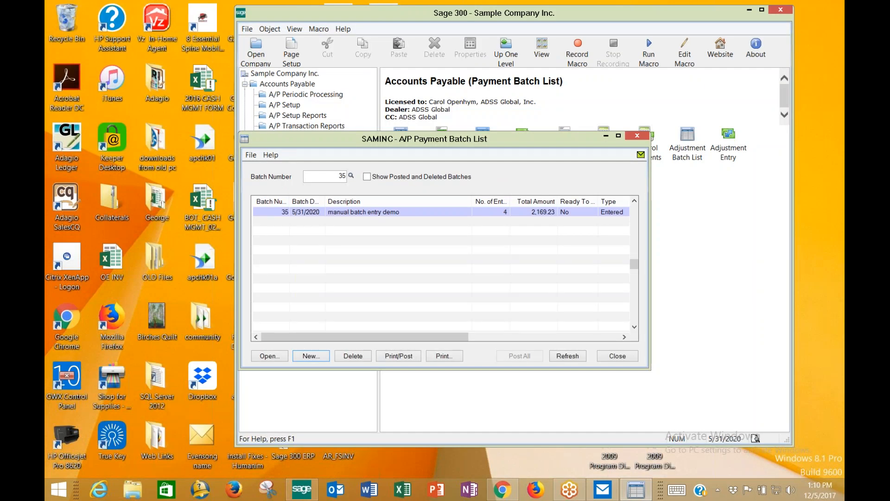
- Preview the batch listing report for payment batch 35 and review the entries on both pages
left_click(440, 356)
left_click(361, 385)
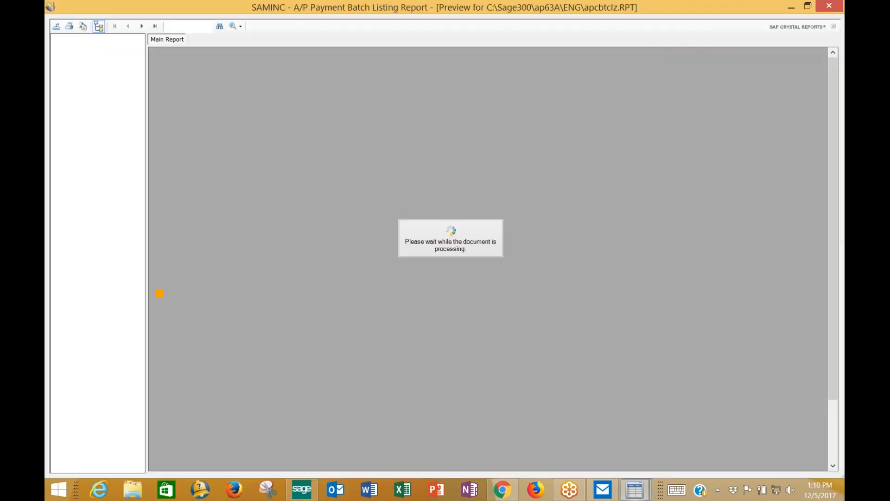
scroll(487, 259, "down", 3)
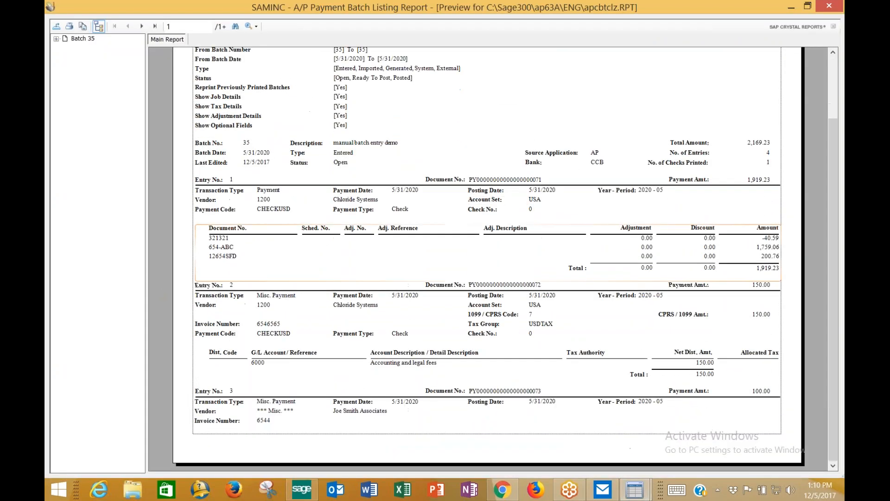
left_click(143, 26)
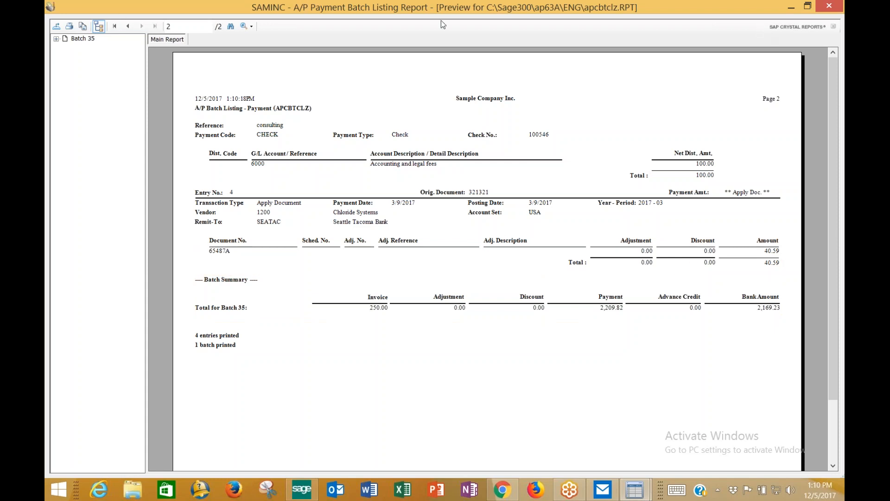
left_click(829, 6)
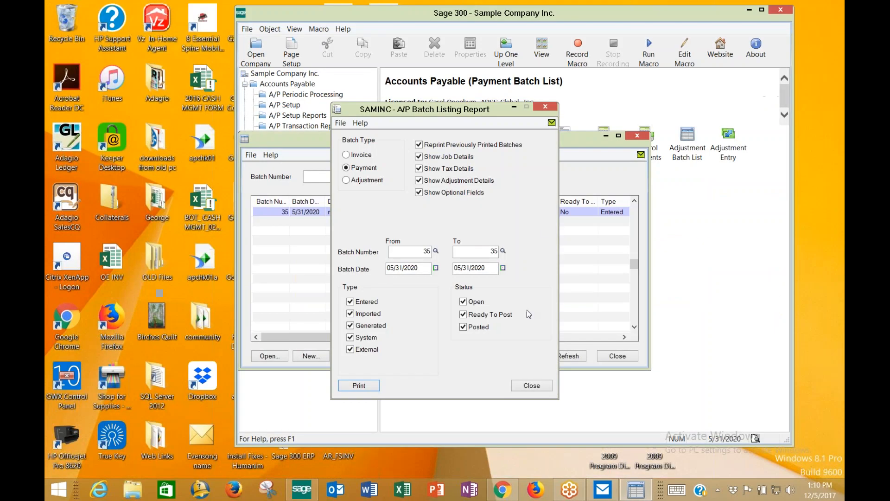
left_click(533, 387)
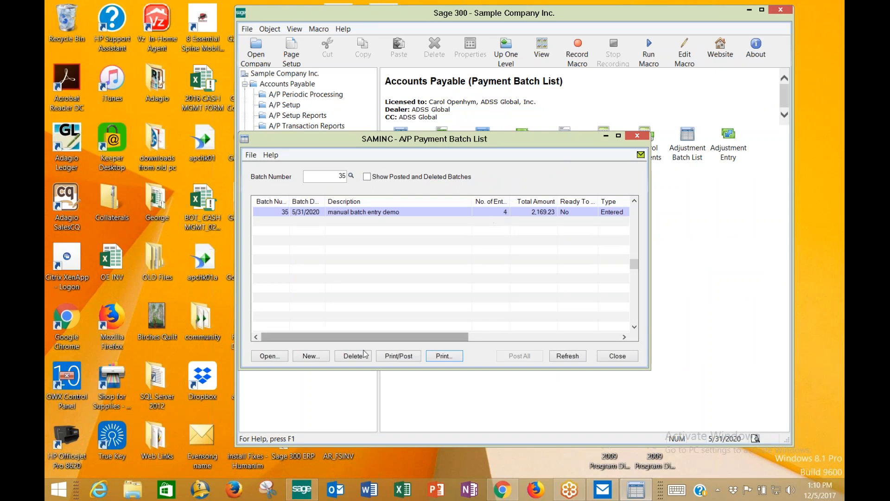
- Print the checks for batch 35 with check stock APCK and form APCHK01.RPT, and review both check pages
left_click(390, 355)
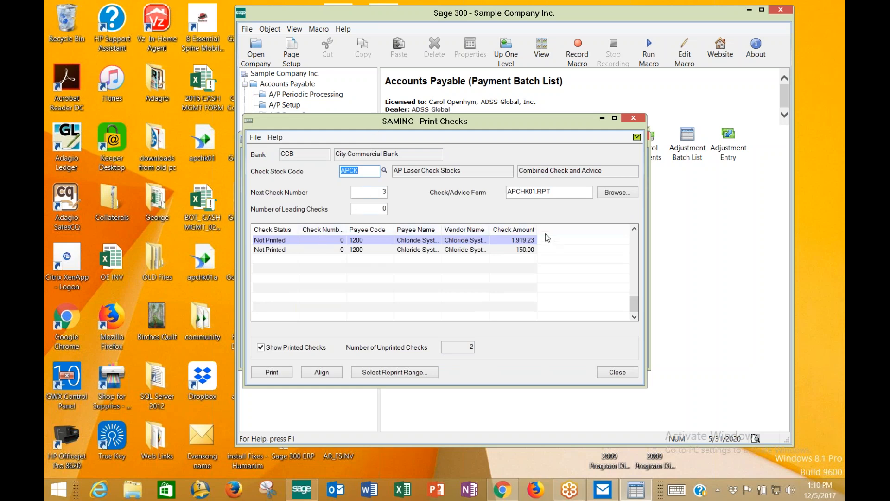
left_click(564, 190)
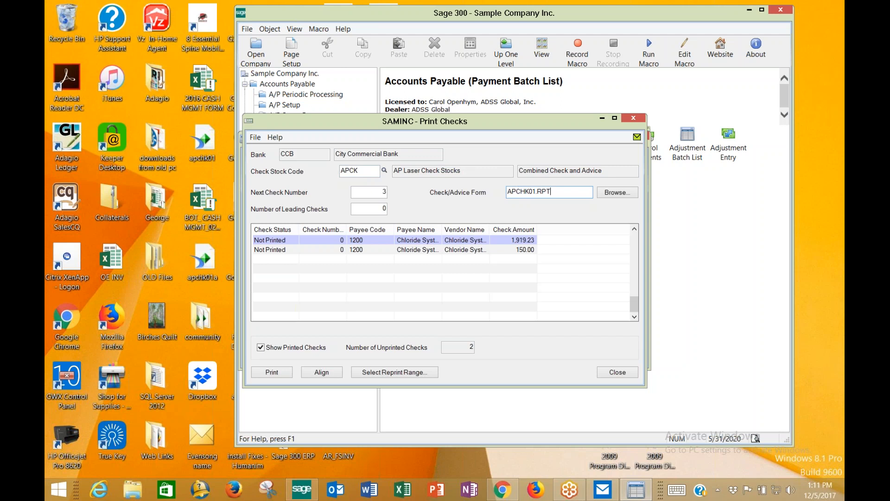
left_click(368, 192)
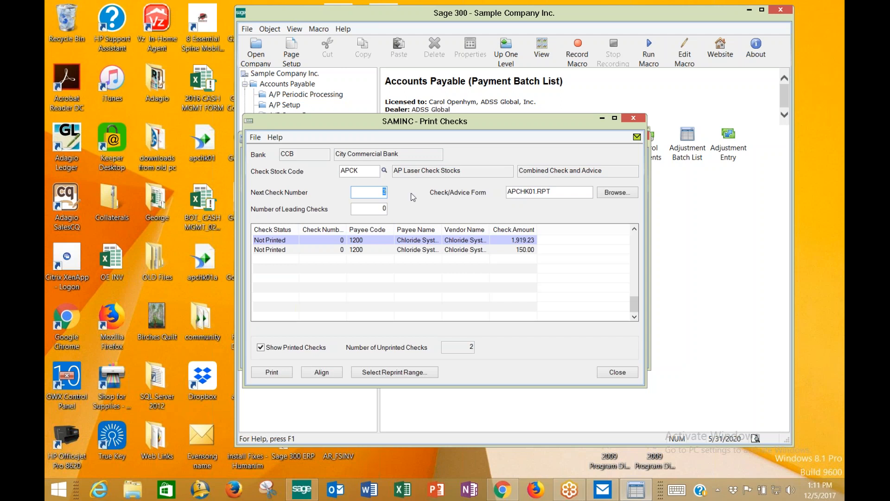
left_click(270, 377)
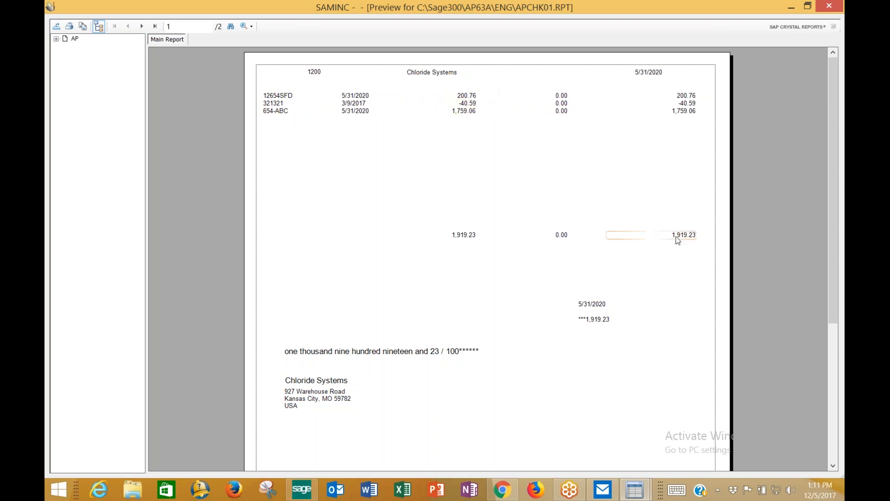
left_click(142, 27)
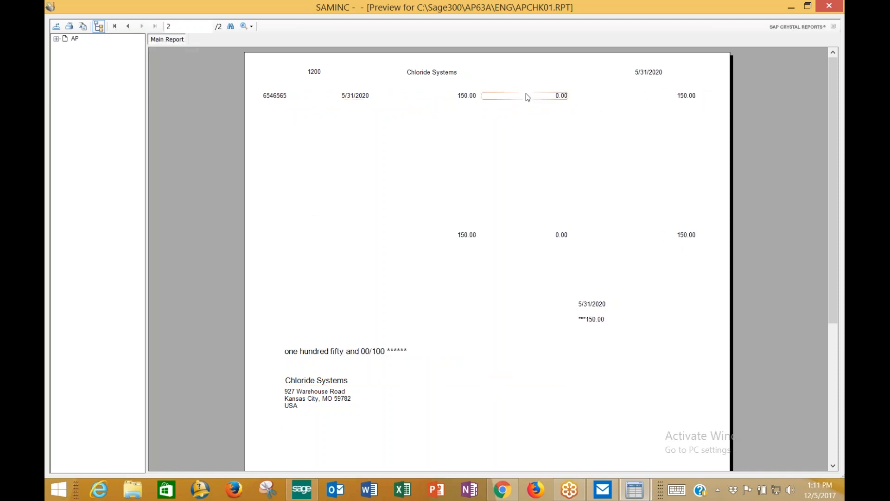
left_click(69, 27)
left_click_drag(187, 101, 128, 101)
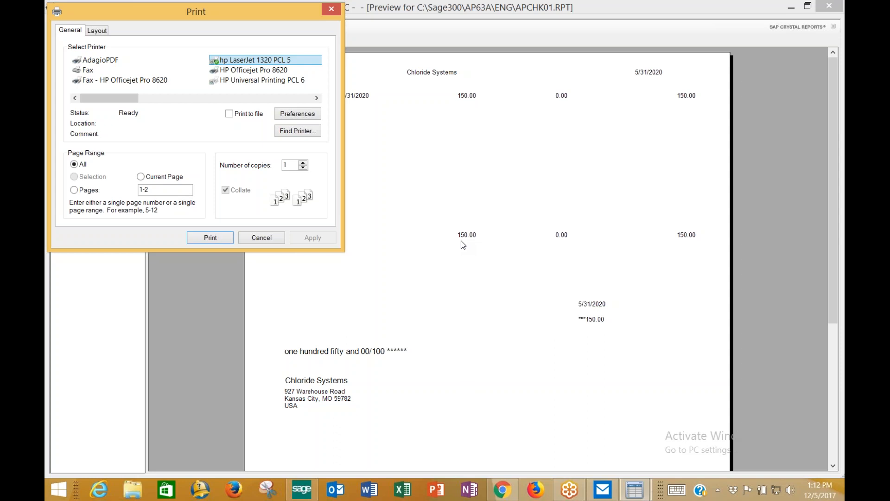
left_click(274, 240)
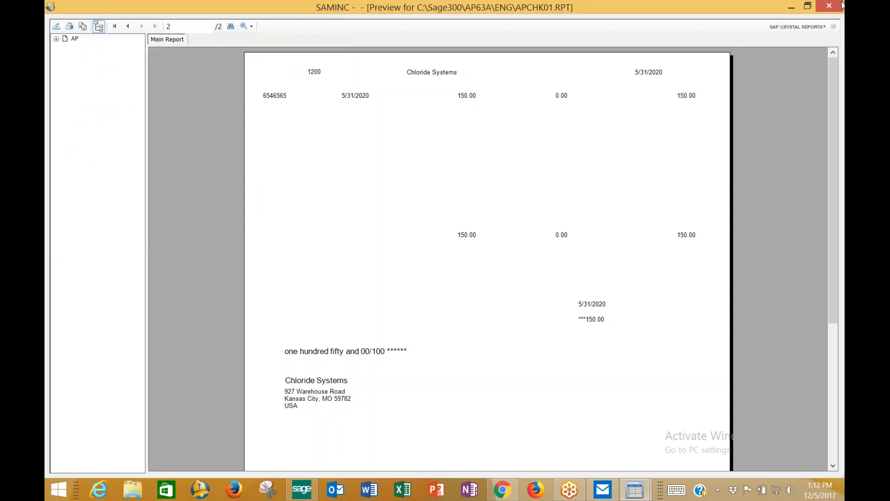
- Confirm that all checks printed successfully and post payment batch 35
mouse_move(834, 6)
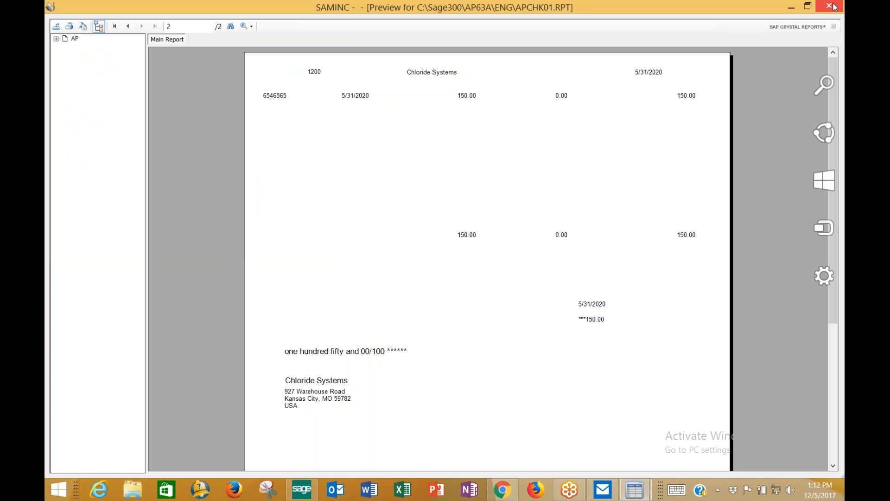
left_click(830, 6)
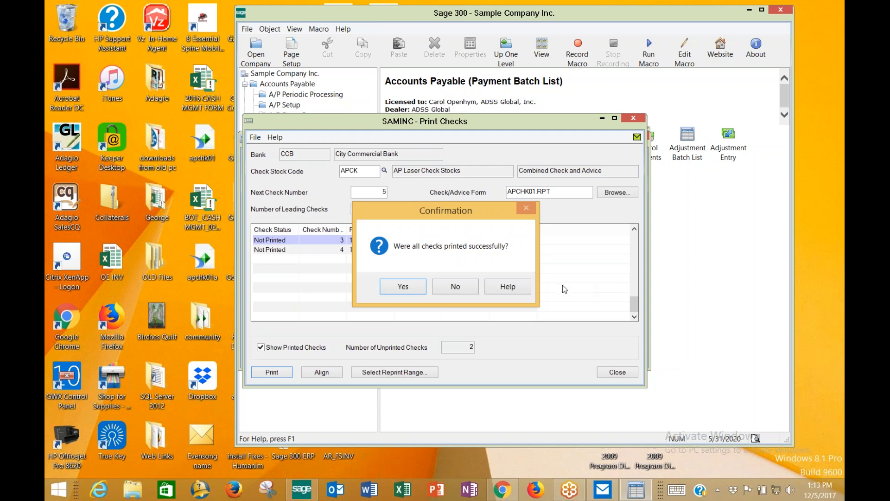
left_click(401, 288)
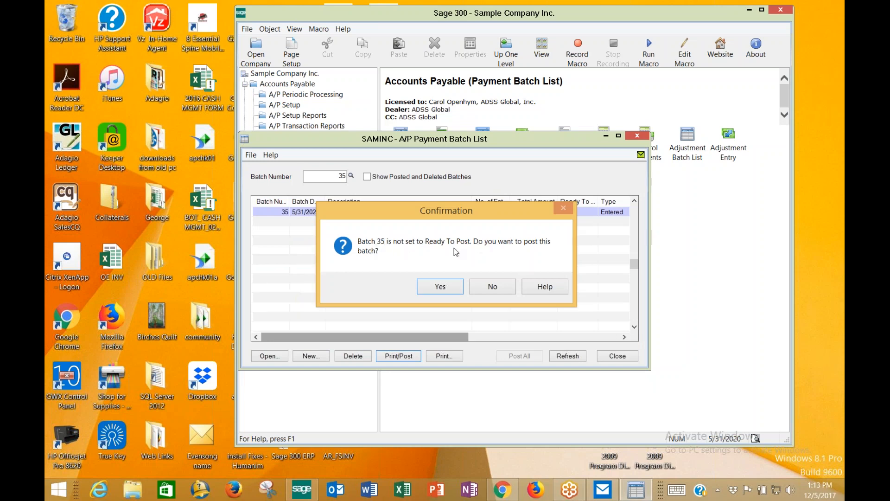
left_click(444, 286)
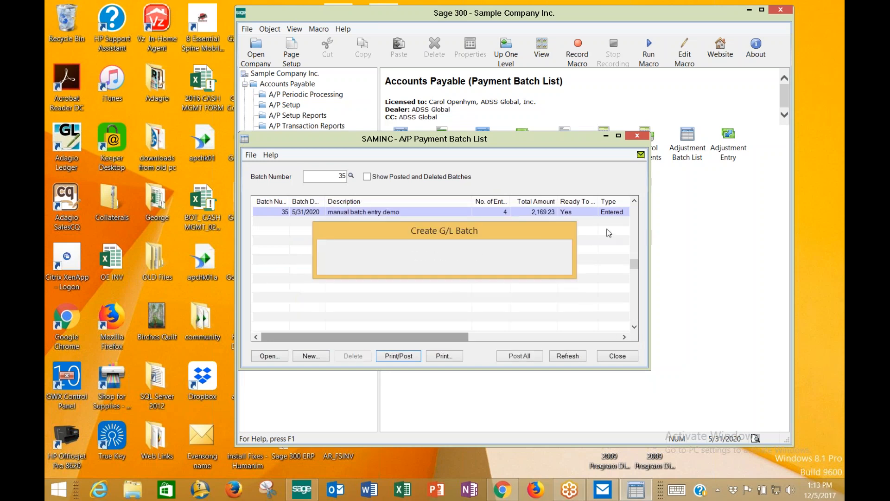
left_click(512, 353)
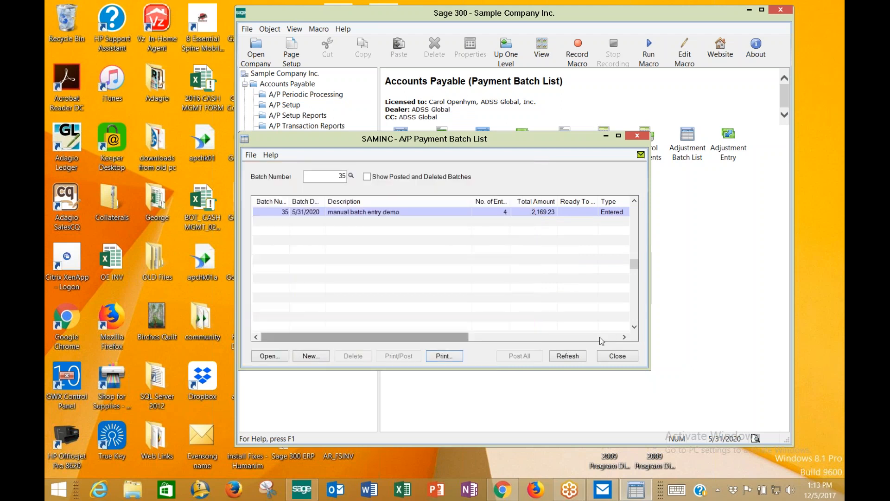
left_click(626, 355)
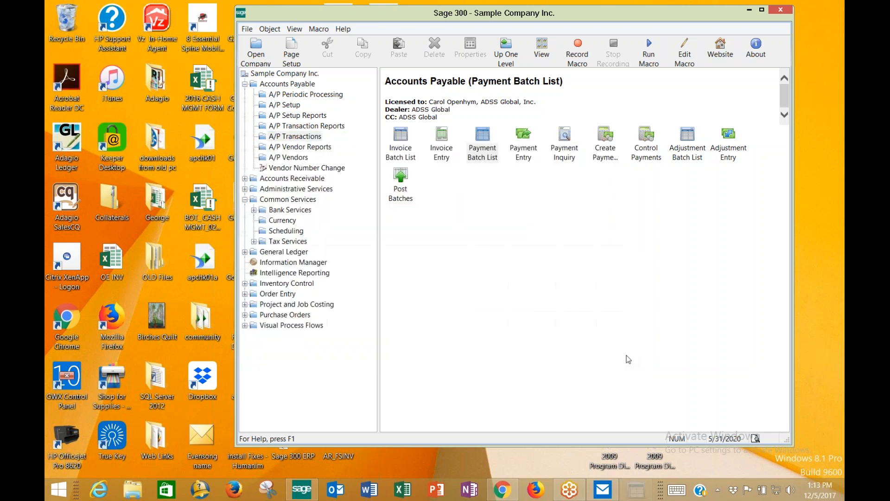
left_click(491, 158)
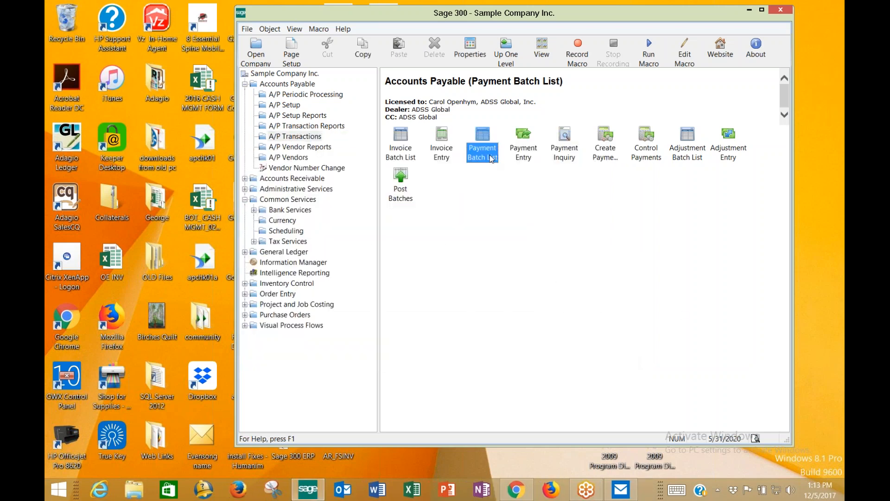
left_click(566, 160)
left_click(614, 159)
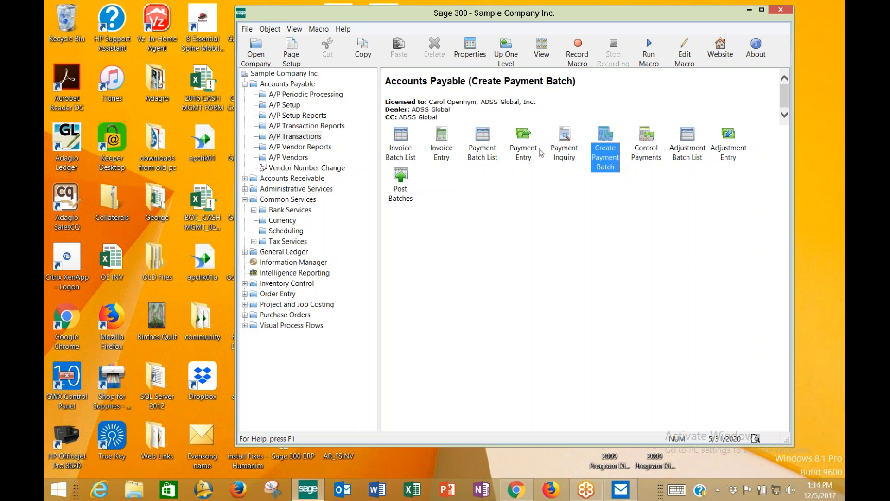
- Preview the A/P invoice batch listing report from the 5/31/2020 batch 37 onward and review its details
left_click(309, 127)
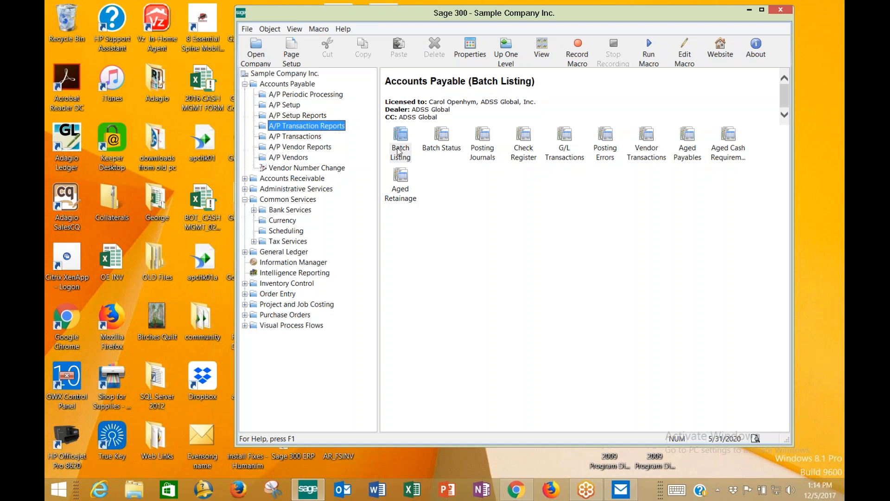
double_click(399, 139)
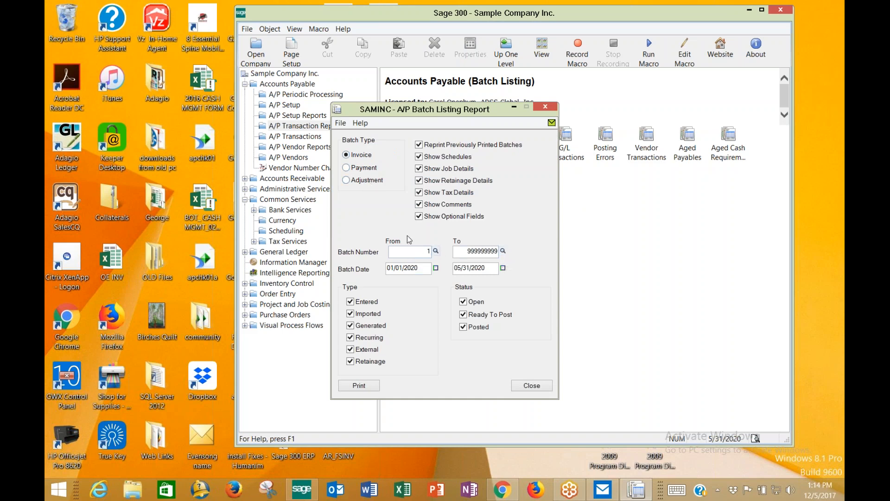
left_click(436, 251)
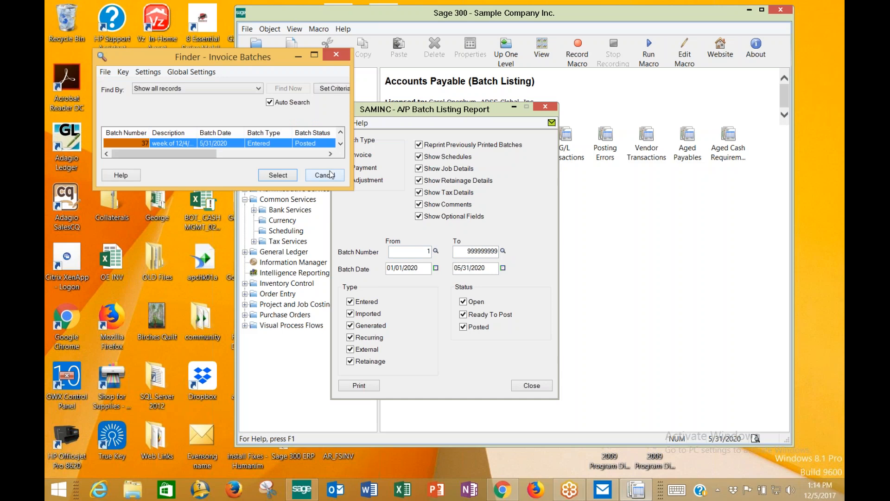
left_click_drag(331, 187, 328, 476)
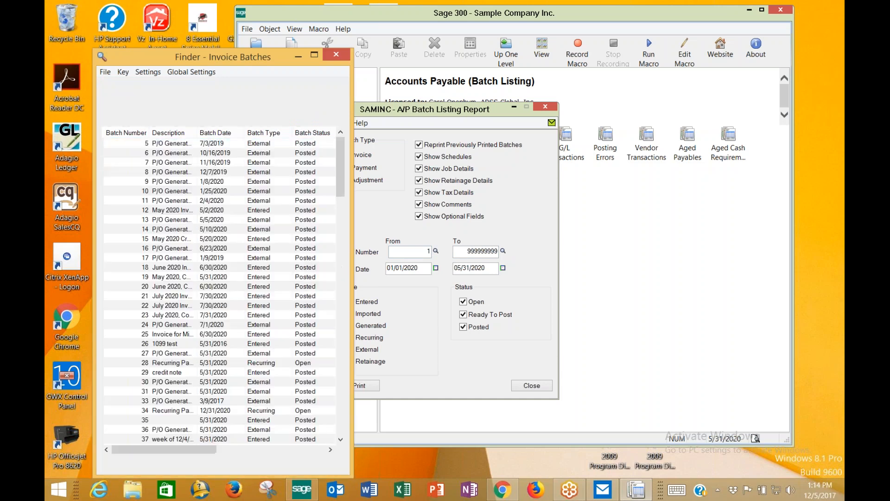
double_click(287, 440)
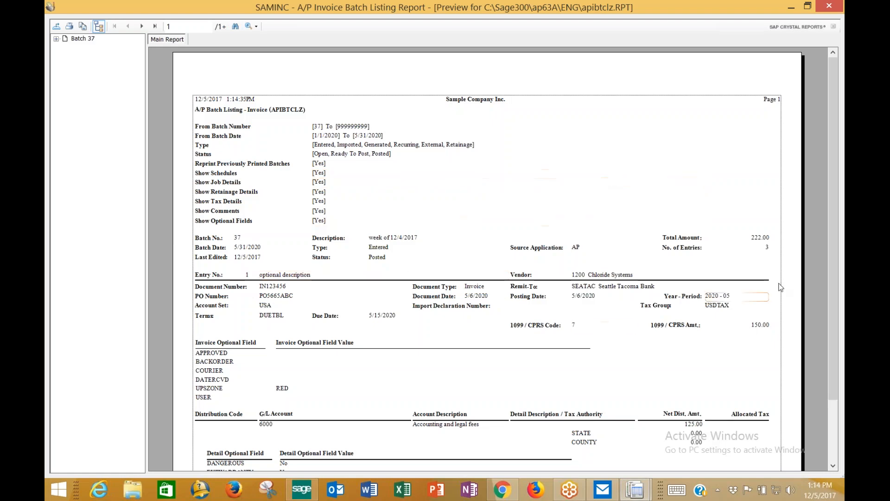
scroll(797, 344, "down", 3)
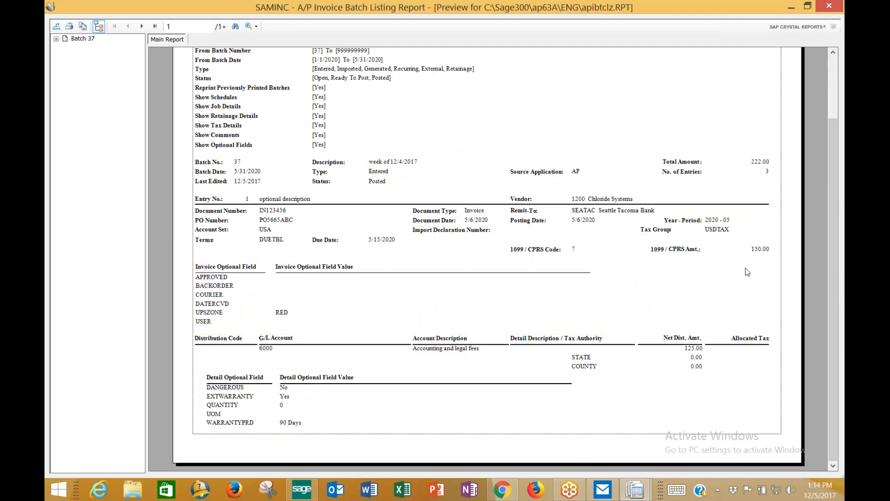
left_click(829, 11)
key("Escape")
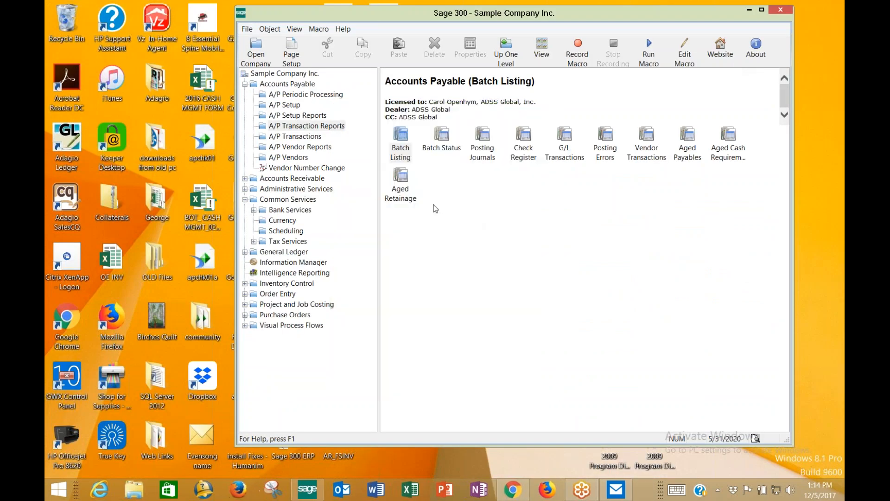
- Preview the A/P batch status report for invoice batches dated 01/01/2020 to 05/31/2020, including every type and status, and review it
left_click(444, 137)
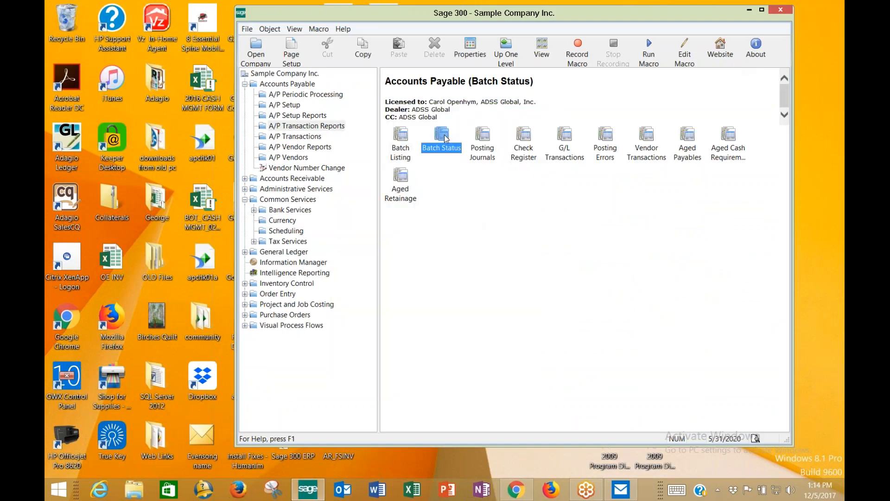
double_click(444, 137)
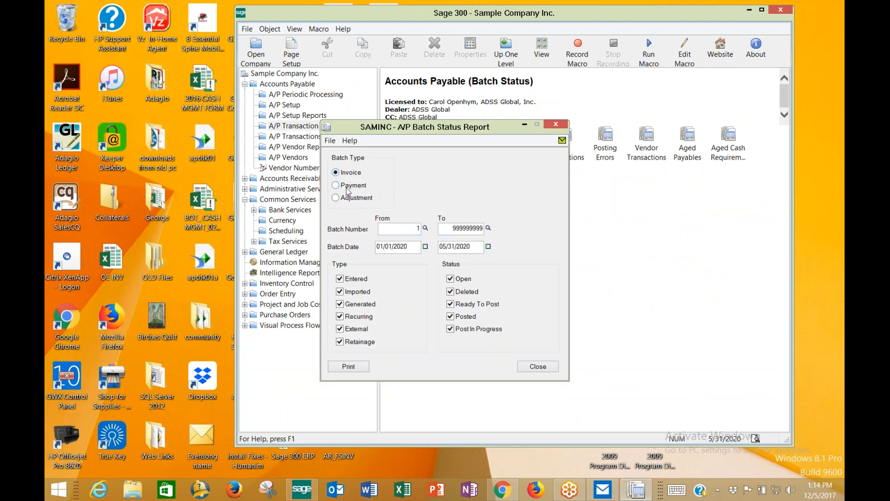
left_click(349, 366)
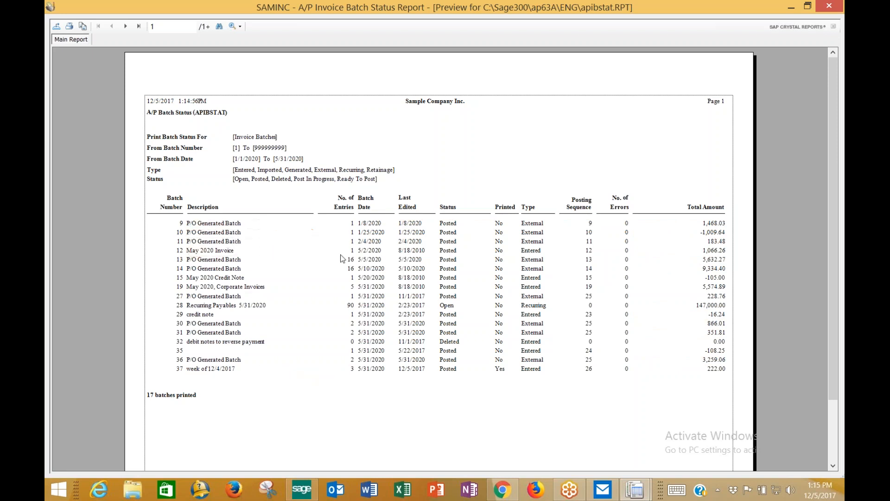
left_click(830, 6)
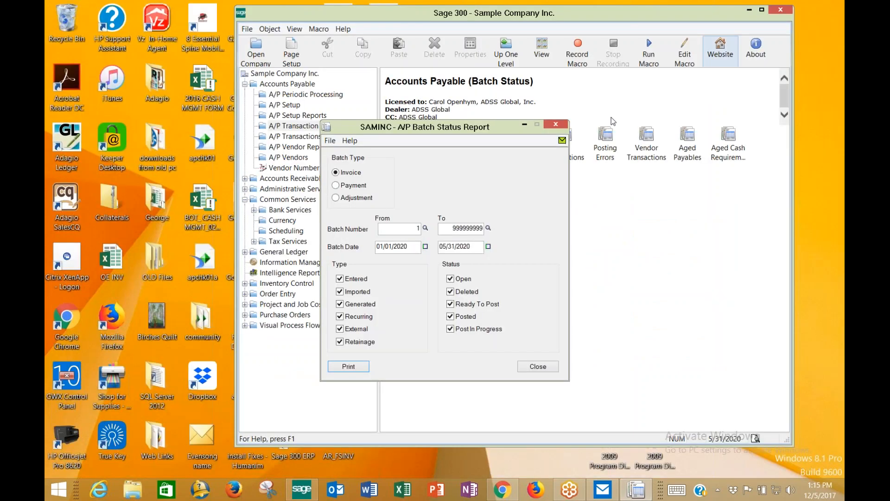
left_click(559, 124)
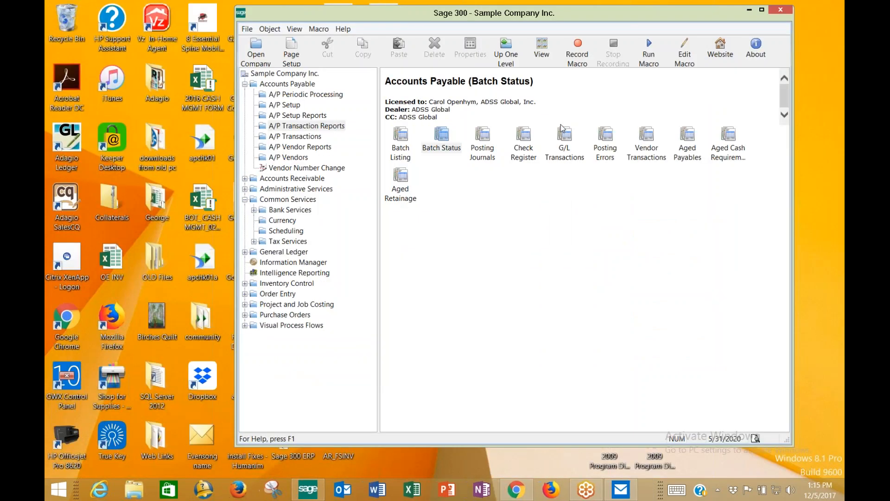
- Preview the invoice posting journal for posting sequence 26, sorted by batch/entry number, and review its entries
left_click(491, 161)
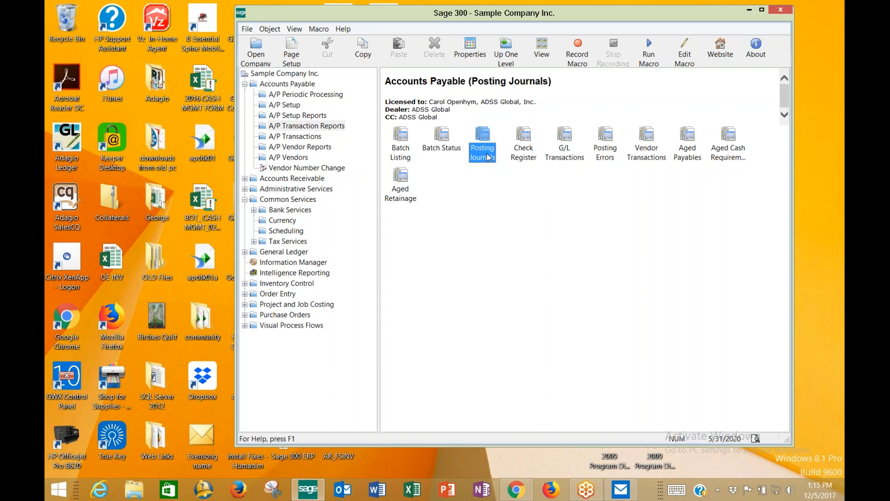
double_click(489, 157)
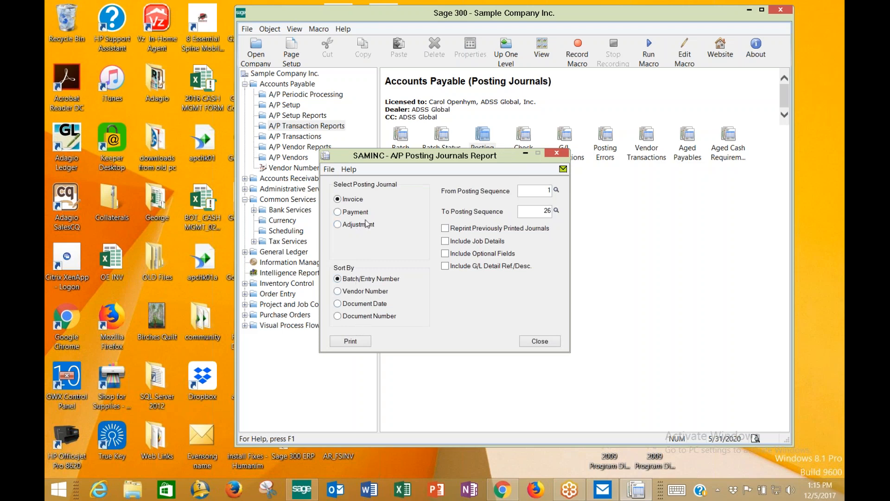
left_click_drag(546, 190, 608, 179)
type("26")
left_click(366, 341)
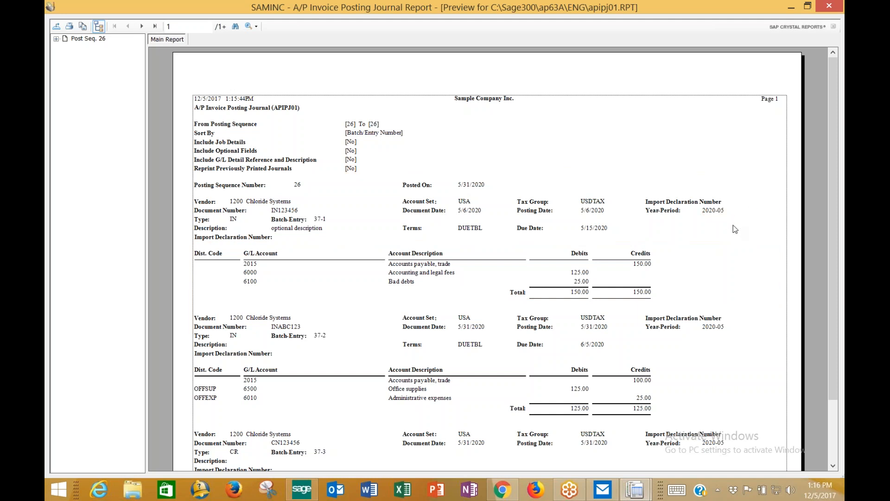
left_click(828, 6)
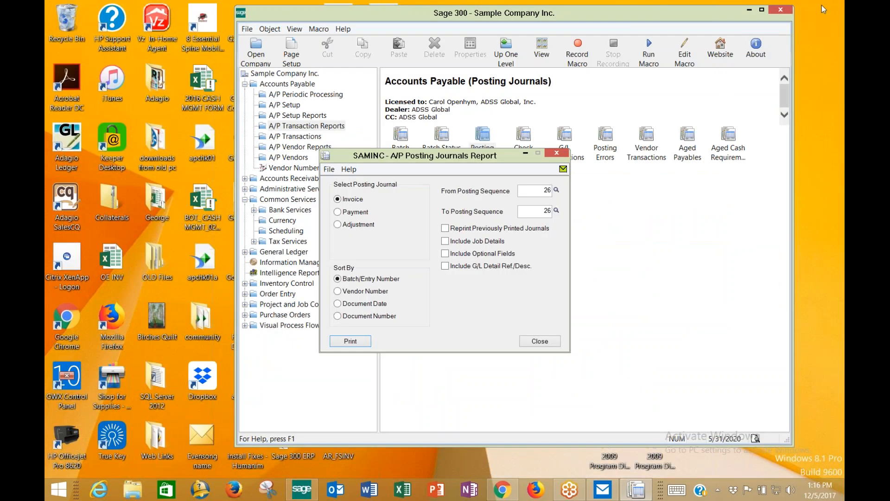
left_click(539, 341)
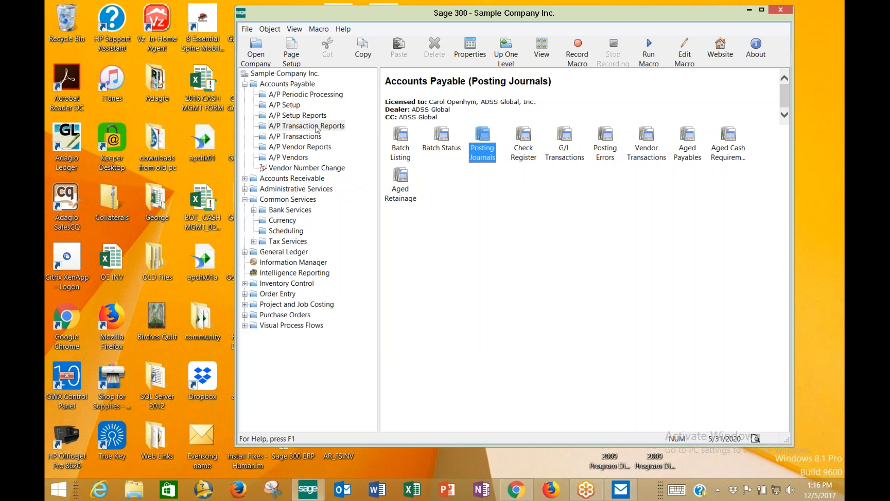
- Preview the A/P invoice posting errors report for posting sequences 1 to 26 and check it for errors
double_click(605, 139)
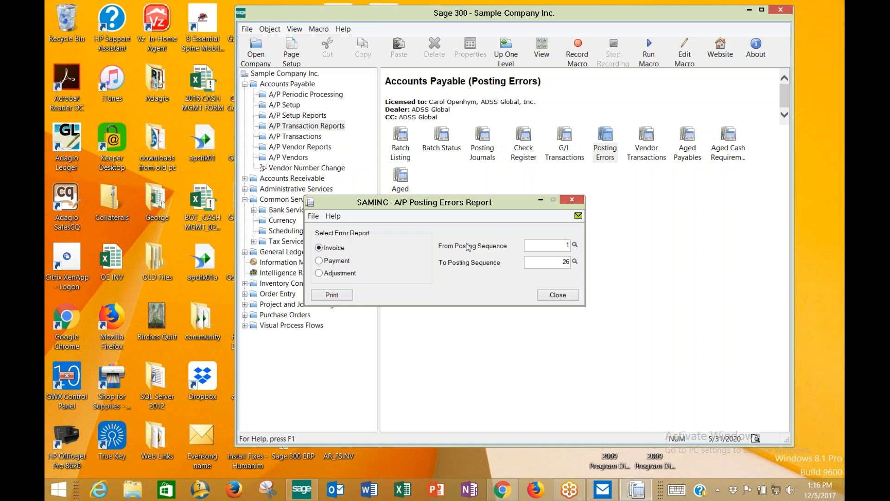
left_click(334, 298)
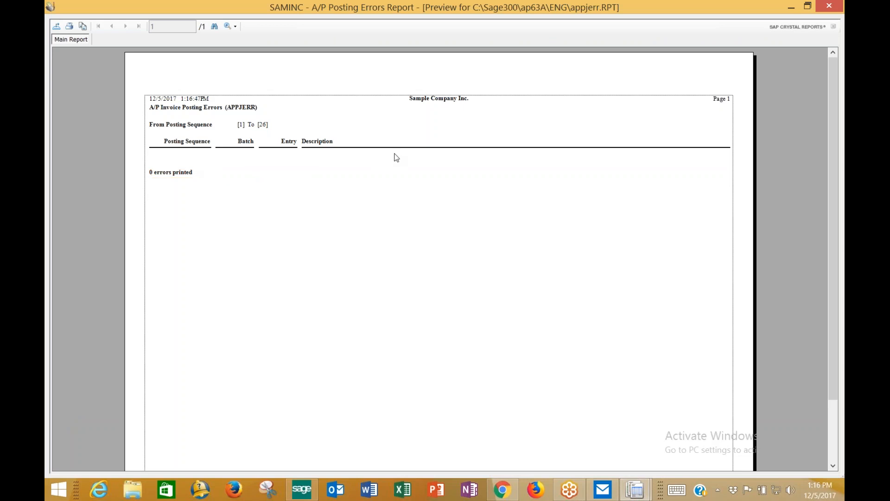
left_click(827, 7)
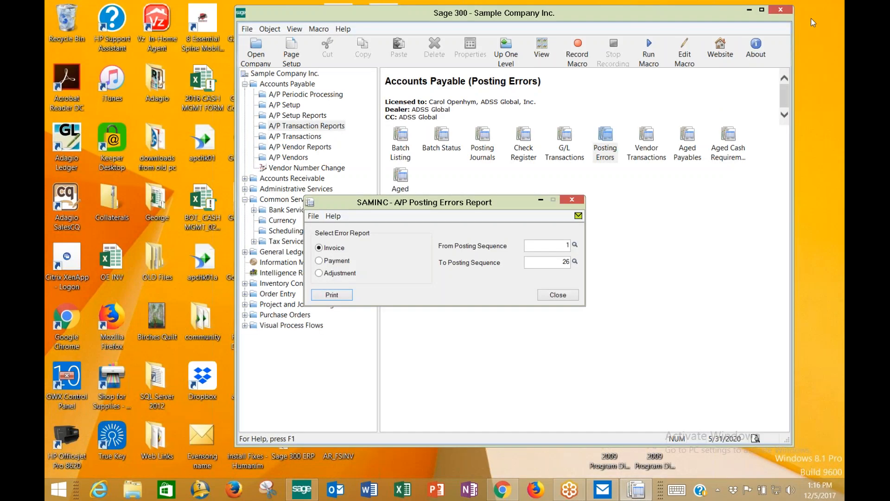
left_click(568, 297)
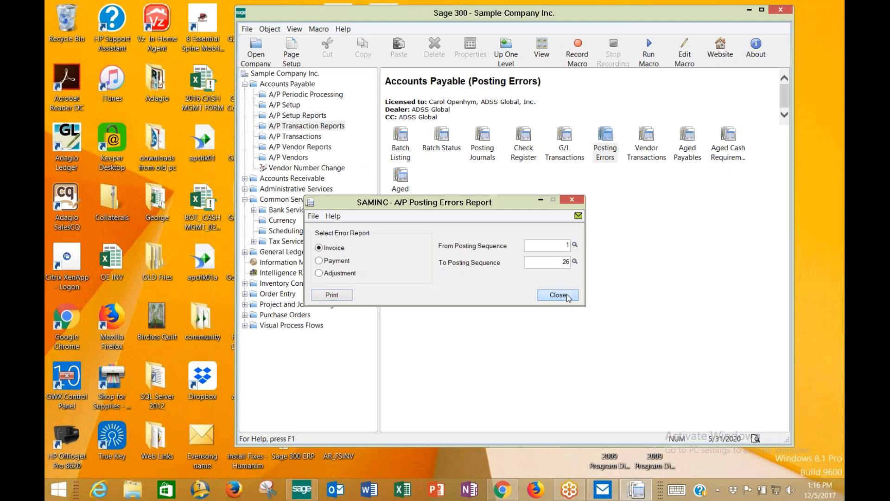
- Preview the A/P check register for posting sequences 1 to 18 without the G/L summary and review its payments
double_click(524, 155)
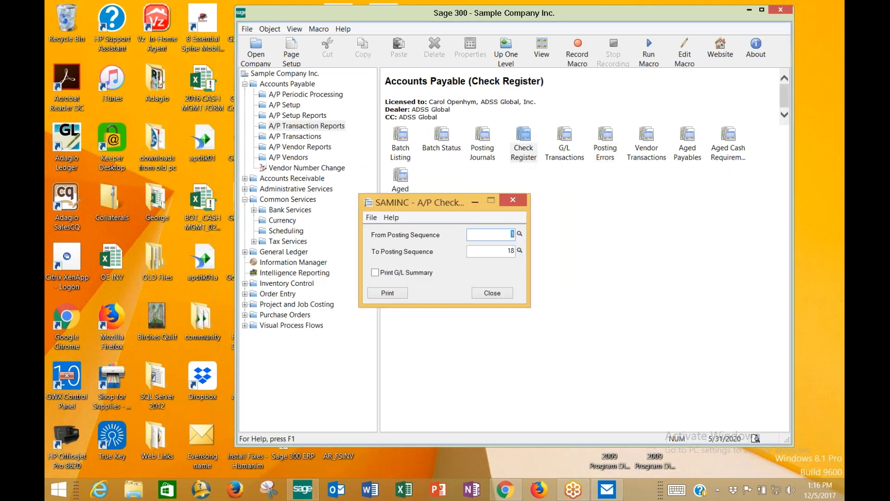
left_click(398, 293)
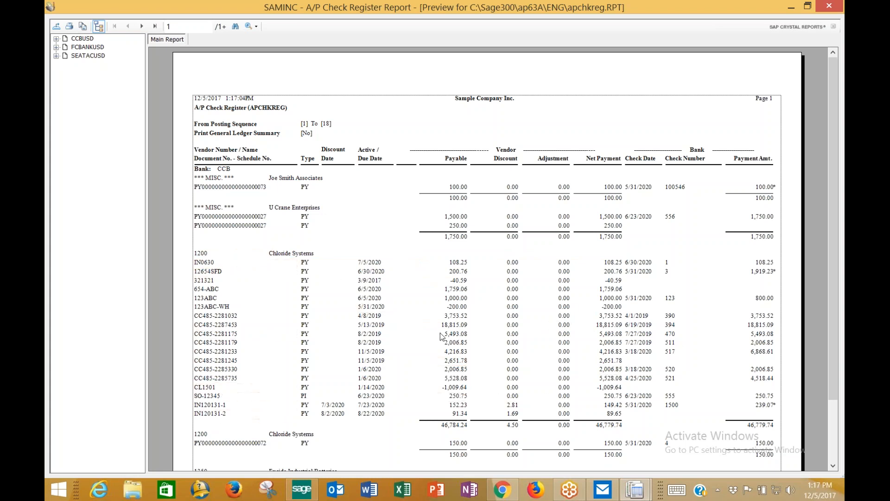
left_click(828, 6)
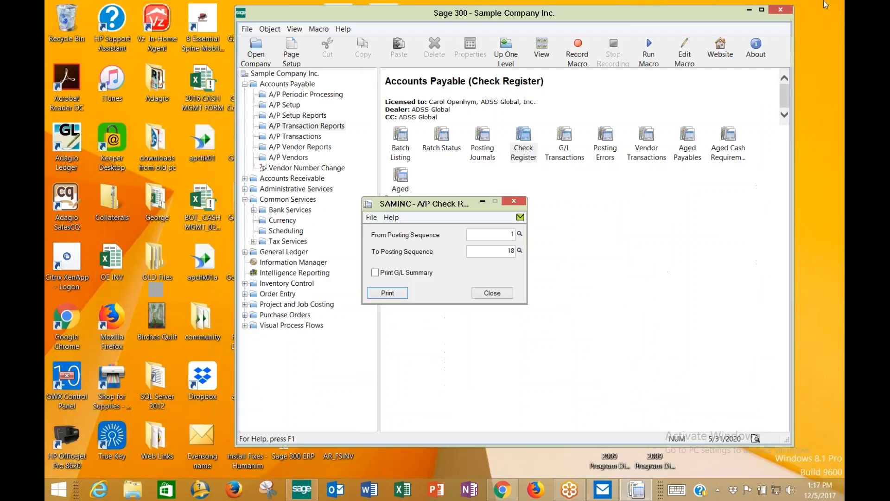
left_click(492, 293)
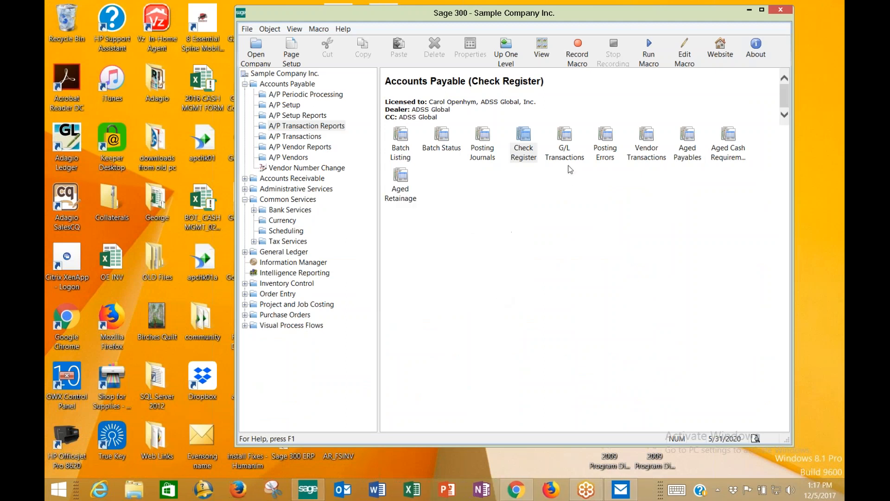
- Set up the A/P vendor transactions report with document dates from 01/01/2020 and vendor number 1200 to 1200
left_click(566, 151)
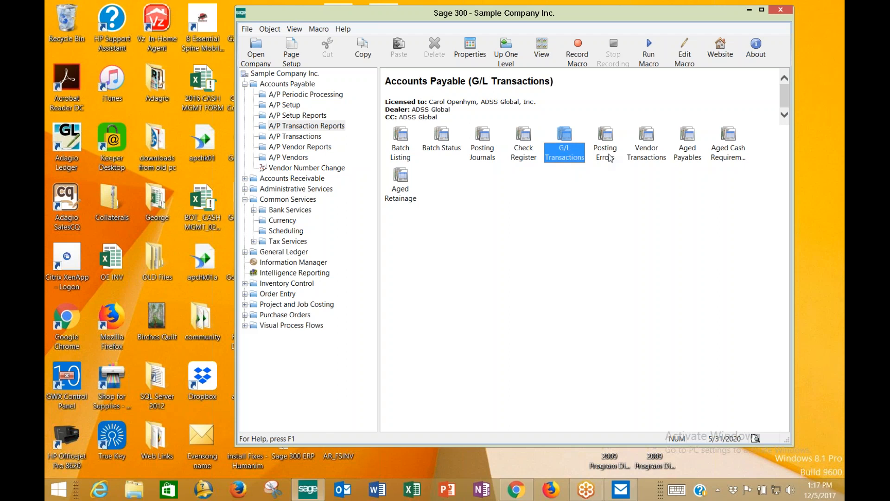
double_click(645, 153)
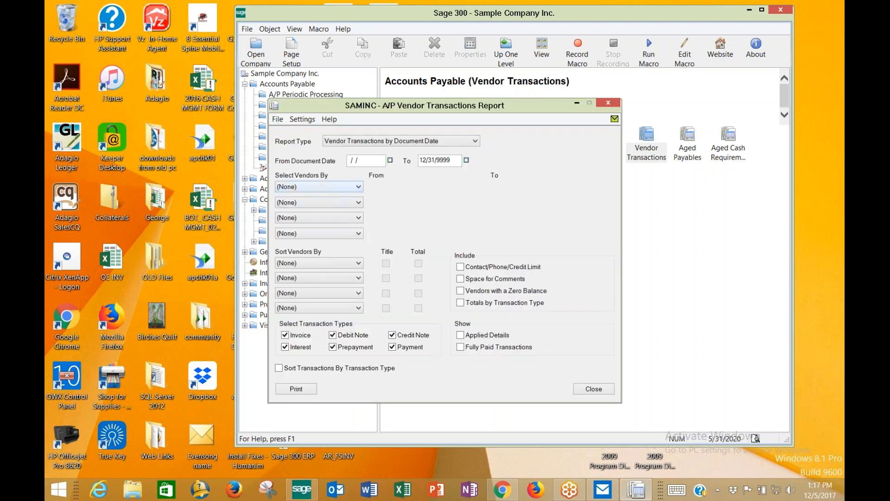
double_click(377, 162)
type("01012020")
key("Tab")
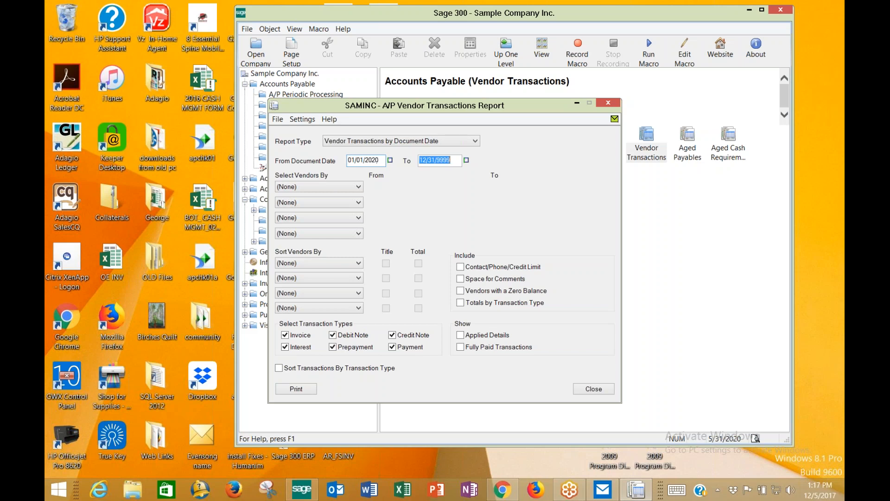
left_click(282, 187)
left_click(285, 204)
key("Tab")
type("1200")
key("Tab")
type("1200")
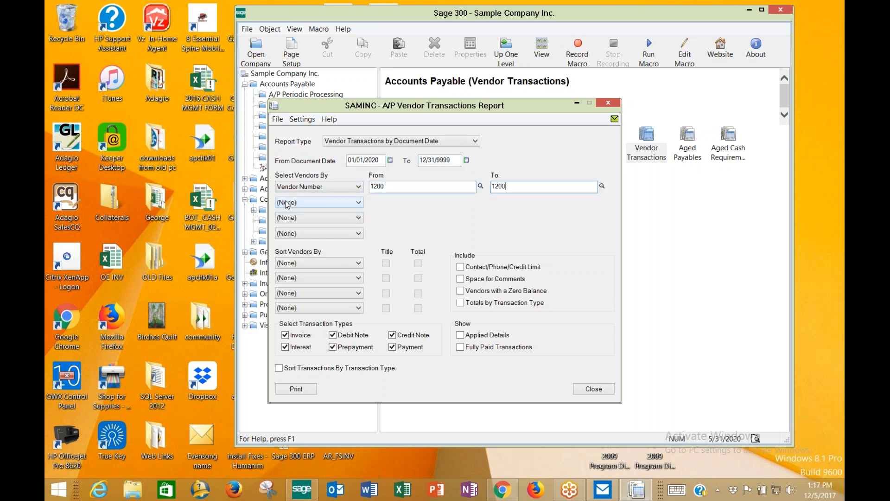
- Restrict the vendor transactions report to invoices only, preview it, and review the transaction amounts and balances
left_click(392, 335)
left_click(392, 347)
left_click(333, 347)
left_click(333, 334)
left_click(285, 347)
left_click(298, 392)
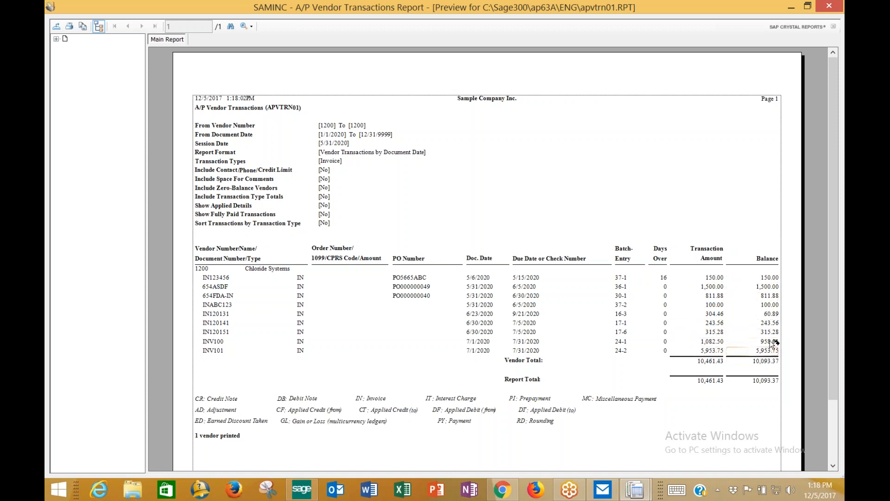
left_click(829, 5)
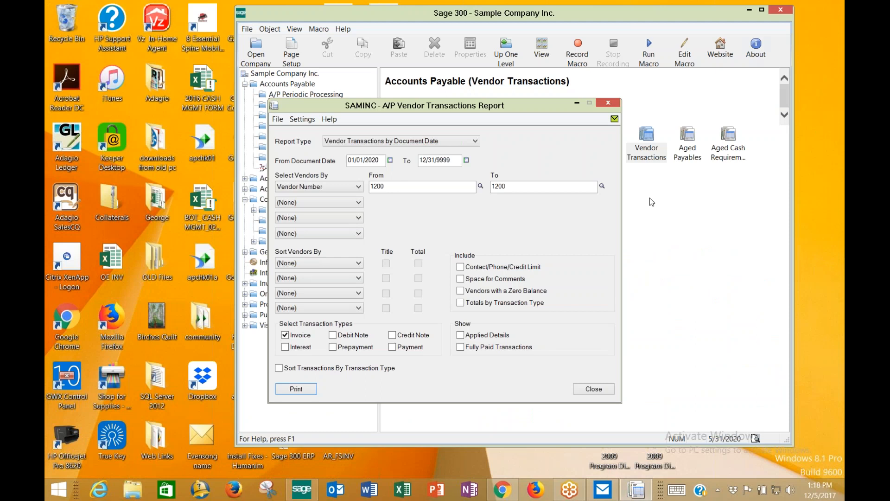
left_click(587, 388)
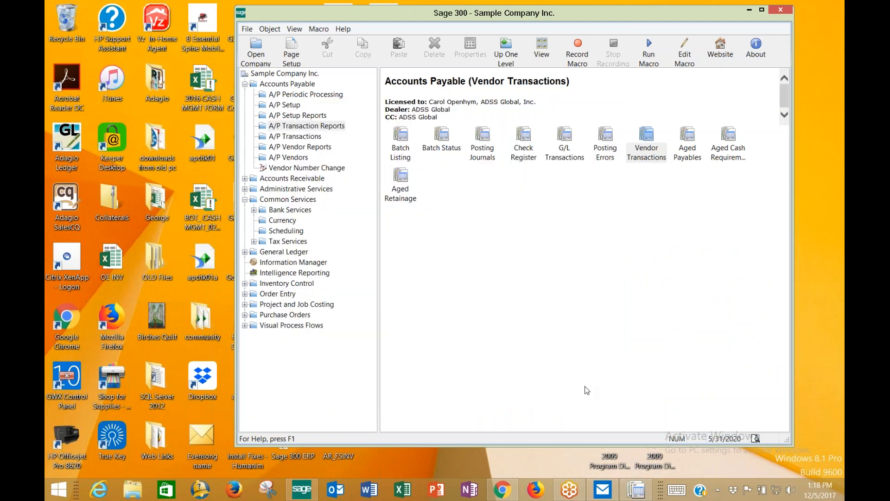
- Set up the aged payables report by due date with cutoff by Doc. Date, and include vendors/transactions on hold
left_click(687, 155)
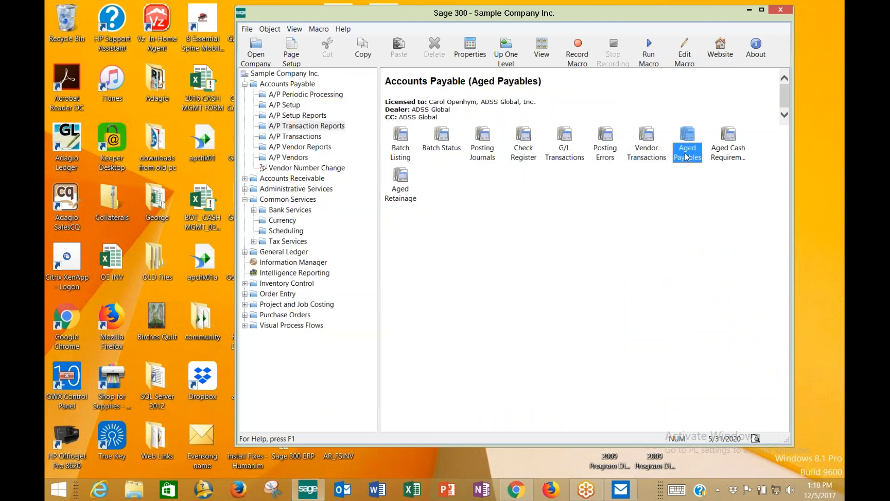
double_click(686, 152)
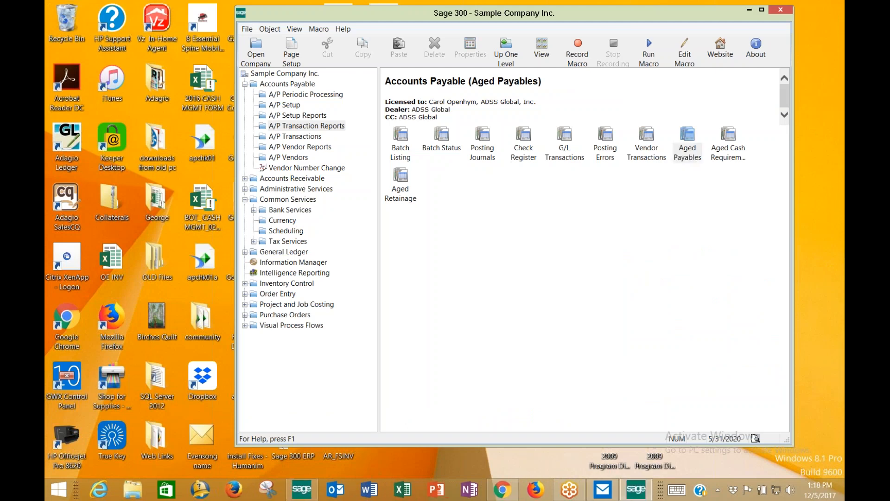
left_click_drag(458, 81, 508, 43)
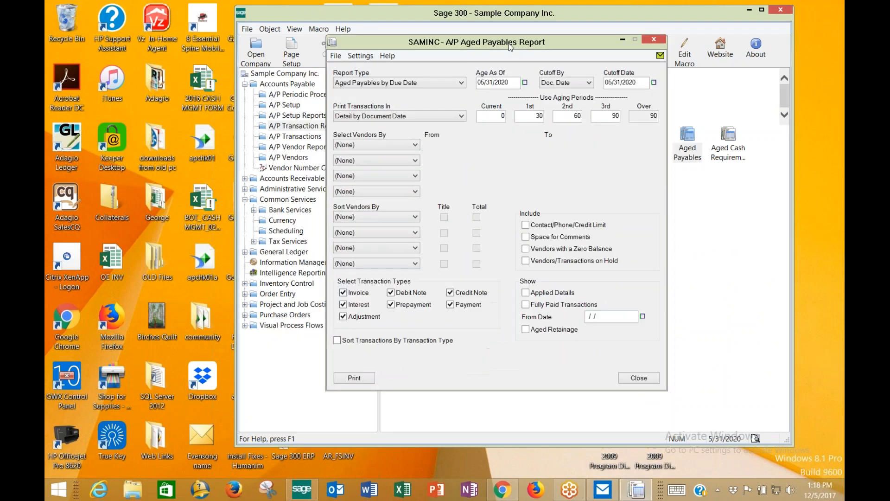
left_click(558, 85)
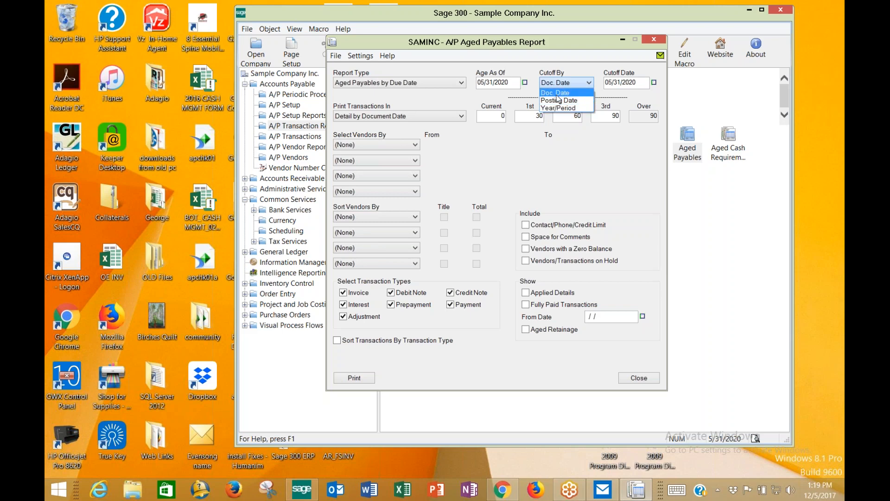
left_click(557, 94)
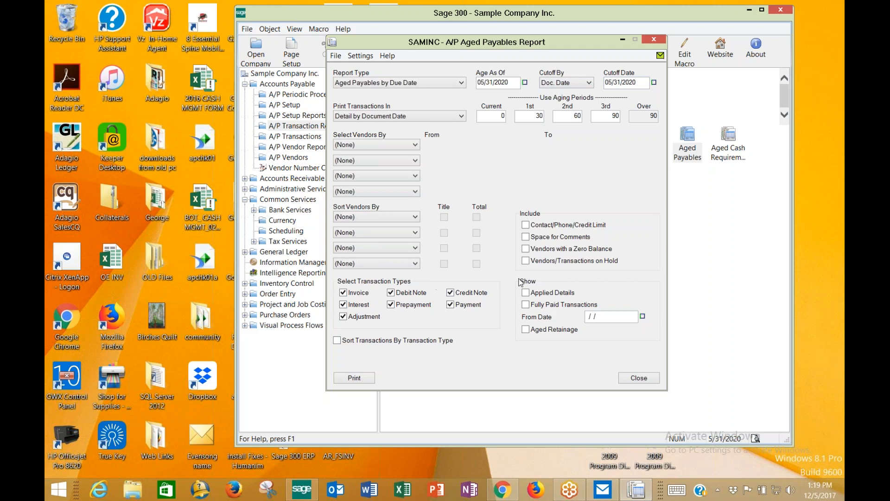
left_click(526, 261)
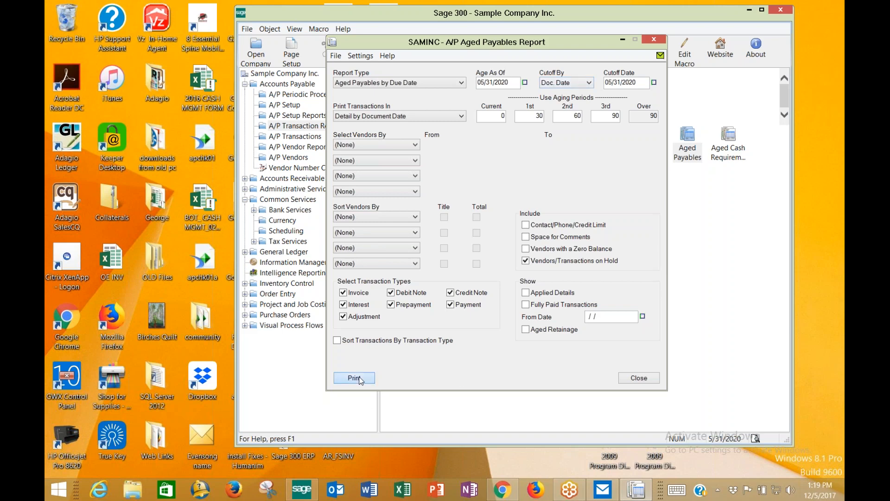
- Preview the aged payables report in detail by document date and review its pages through to the report totals
left_click(381, 116)
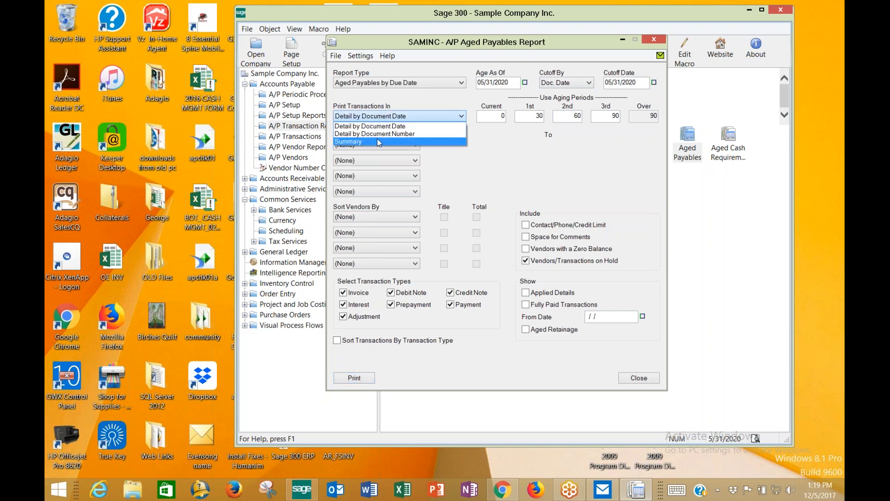
left_click(366, 126)
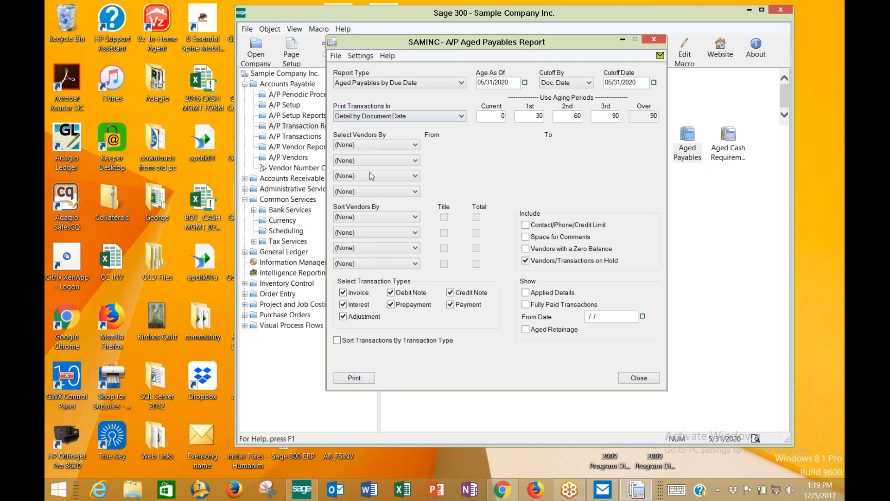
left_click(352, 378)
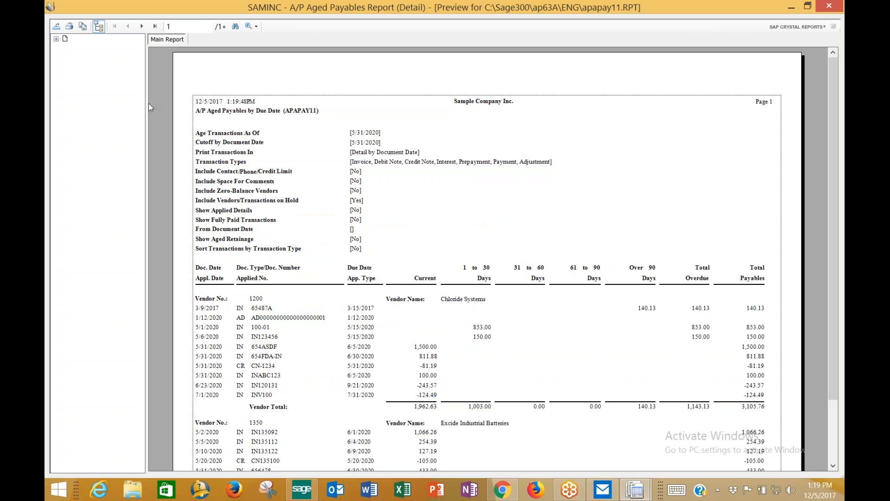
left_click(143, 27)
left_click(143, 27)
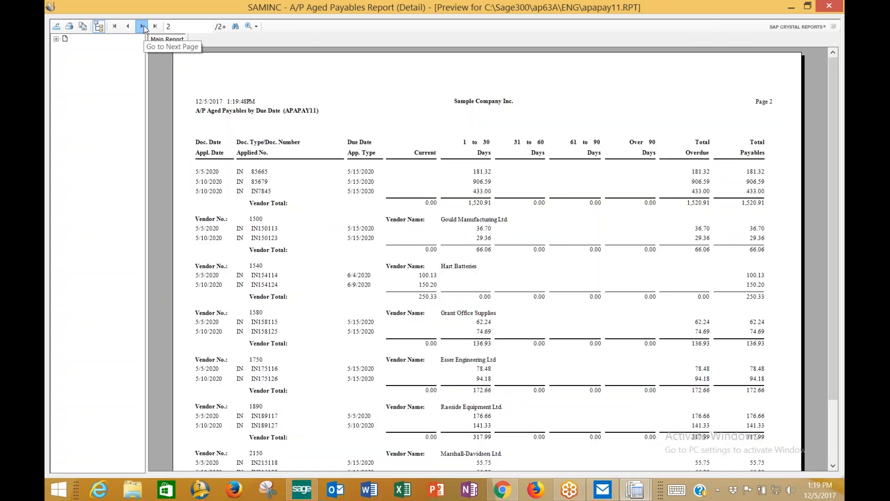
left_click(155, 27)
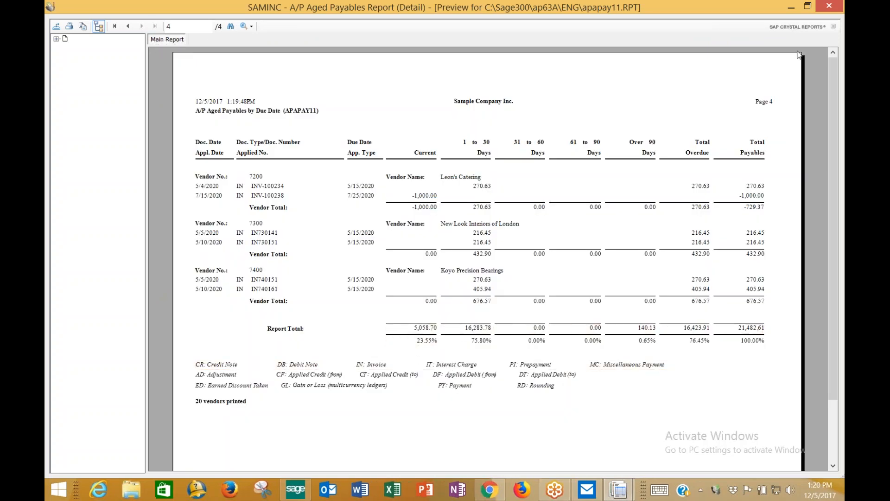
left_click(828, 6)
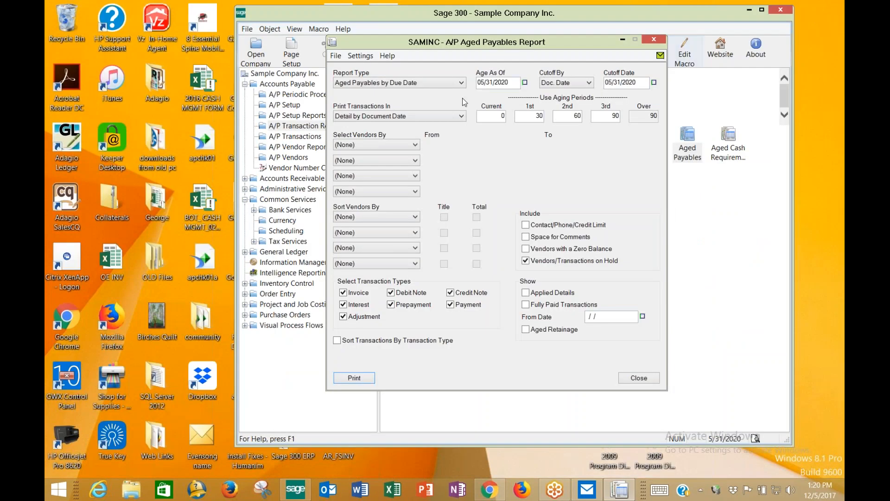
- Preview the aged payables report in summary, review the aged amounts per vendor, and close the report
left_click(406, 117)
left_click(386, 140)
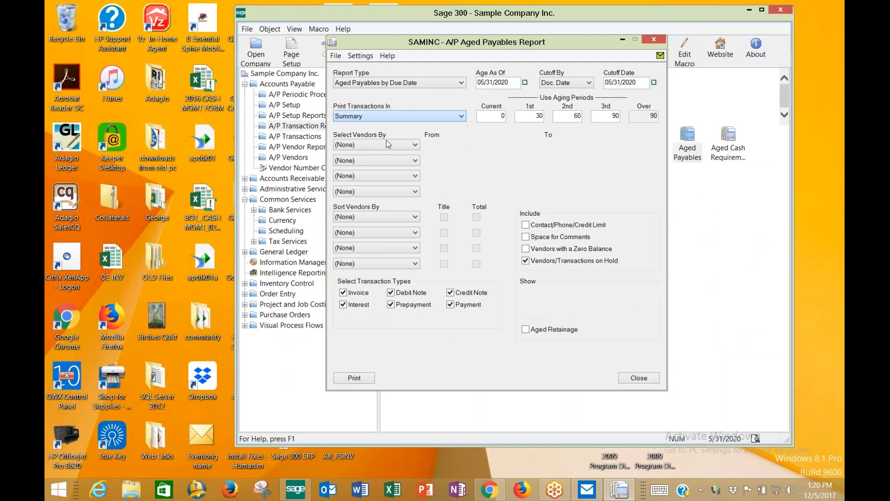
left_click(355, 379)
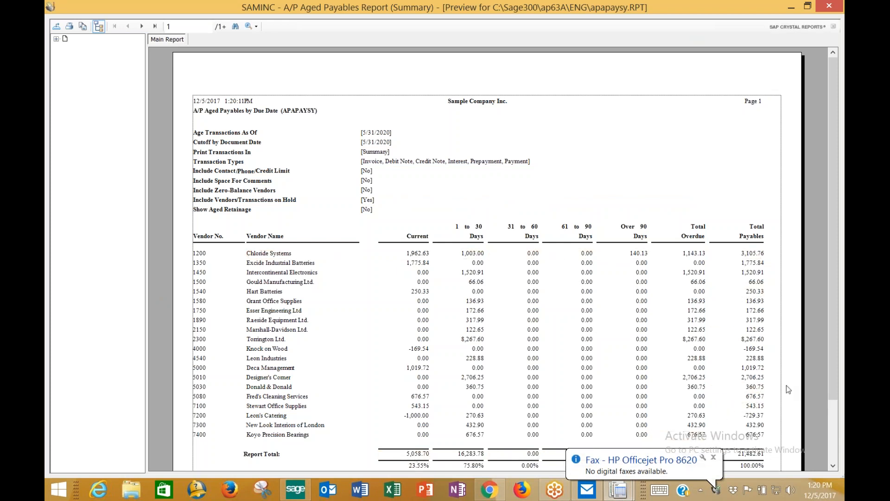
left_click(714, 457)
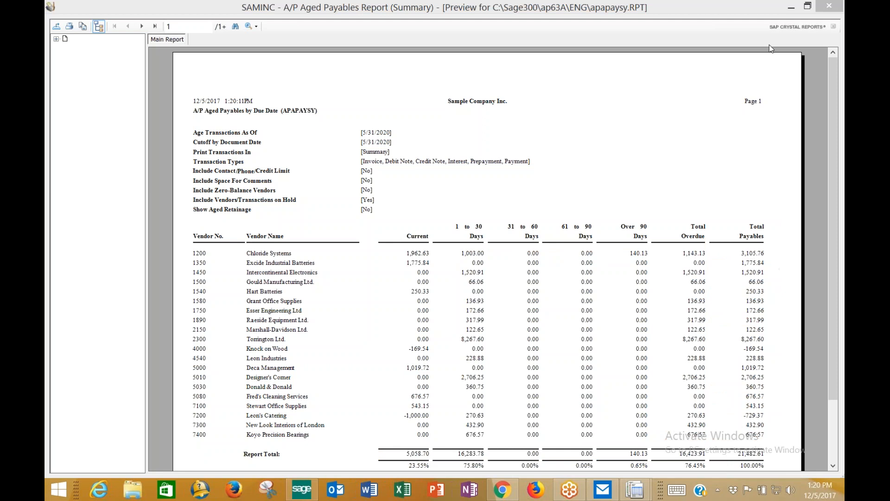
left_click(823, 7)
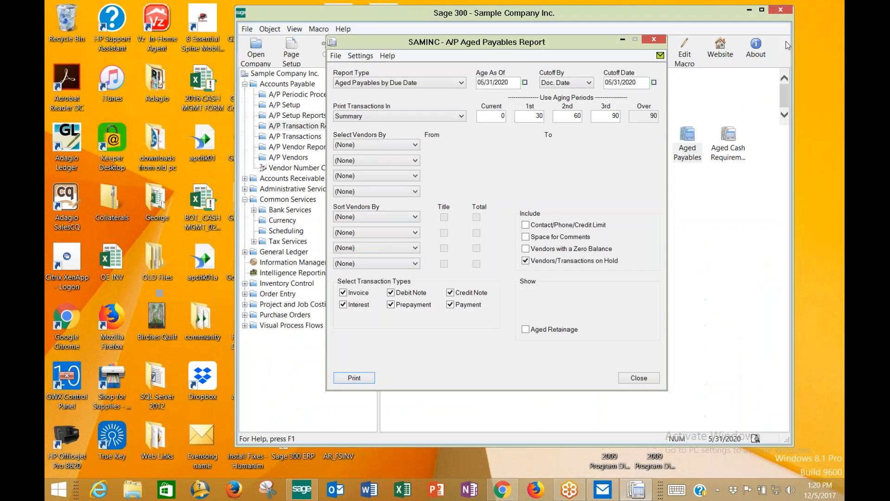
left_click(653, 40)
- Open the Aged Cash Requirements report and set its aging periods to 7, 14 and 21 days
left_click(729, 137)
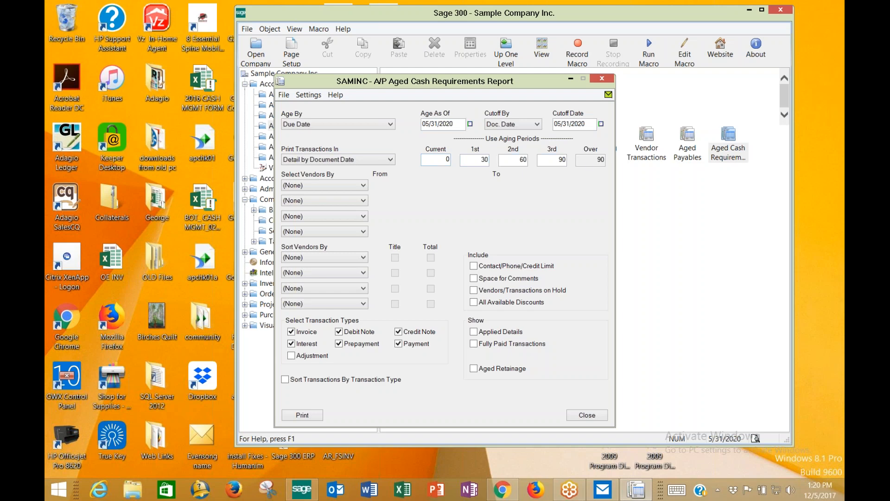
key("Tab")
type("7")
key("Tab")
type("14")
key("Tab")
type("21")
key("Tab")
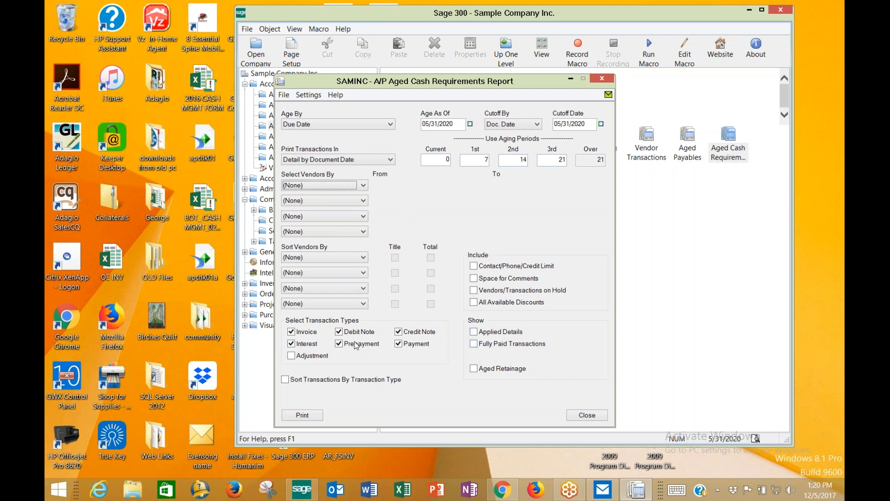
- Include vendors/transactions on hold in the cash requirements report and preview it in detail by document date
left_click(510, 291)
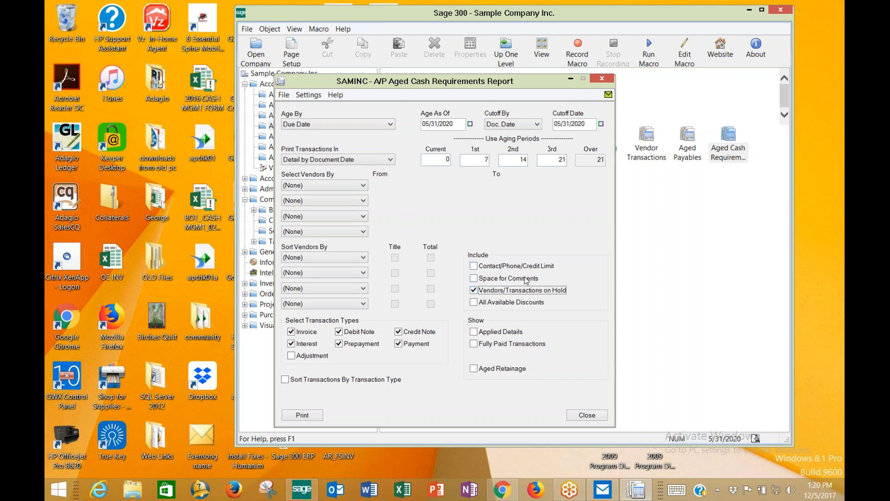
left_click(307, 417)
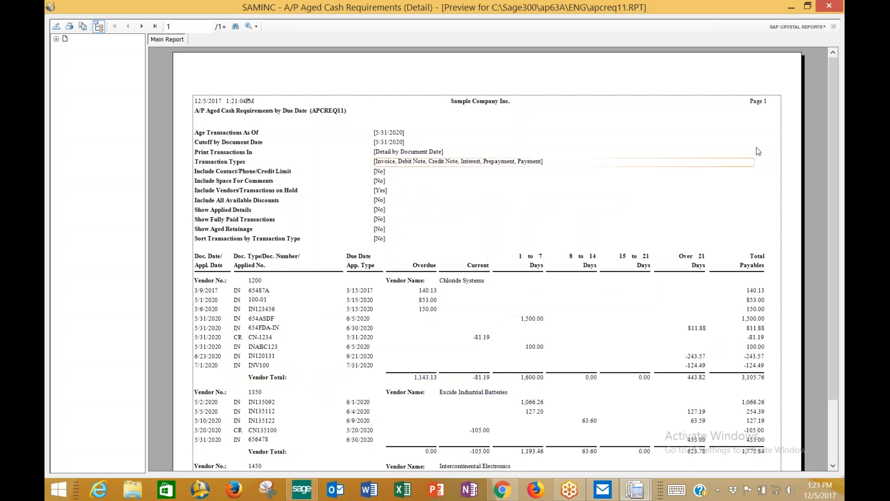
left_click(829, 6)
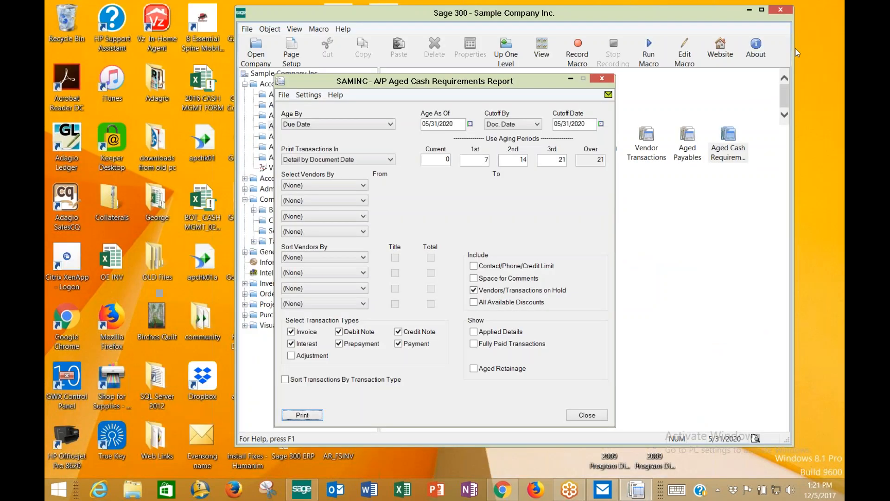
- Preview the aged cash requirements report in summary, review the amounts per vendor, and close the report
left_click(368, 160)
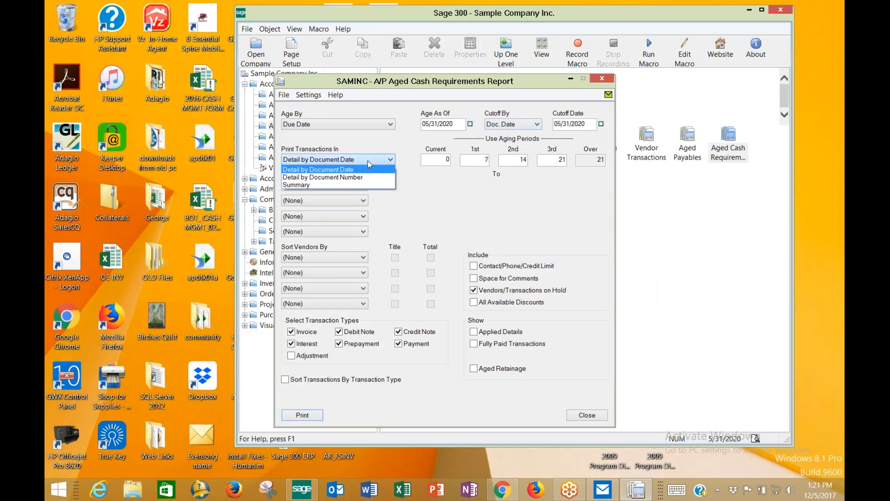
left_click(351, 184)
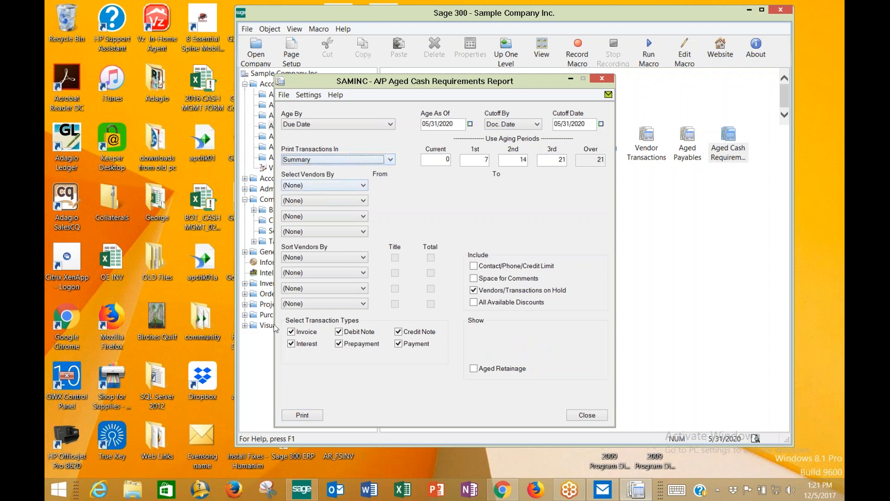
left_click(302, 414)
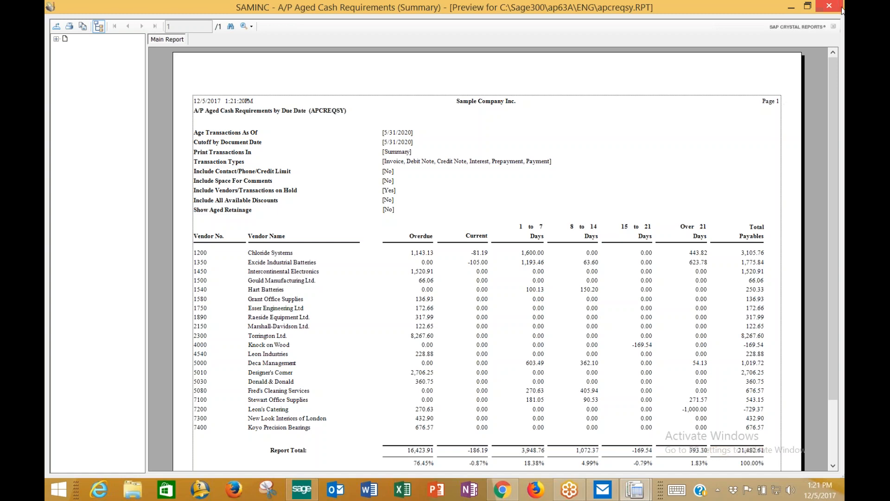
left_click(835, 9)
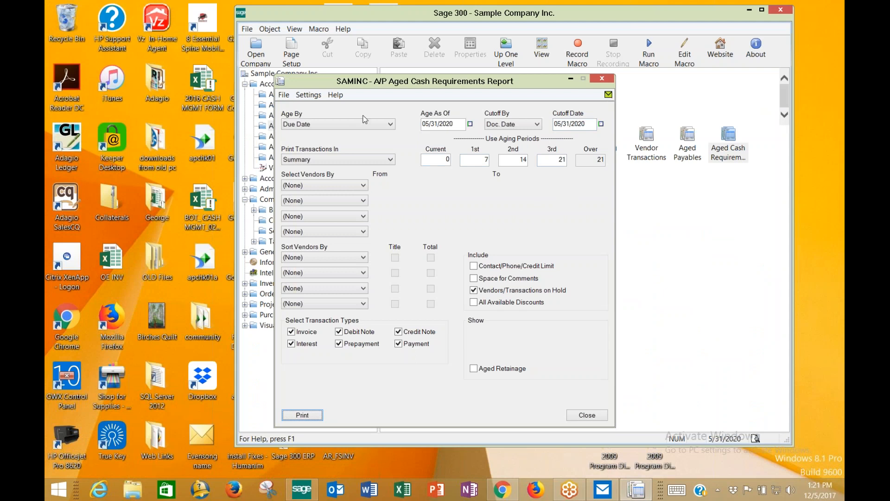
left_click(306, 95)
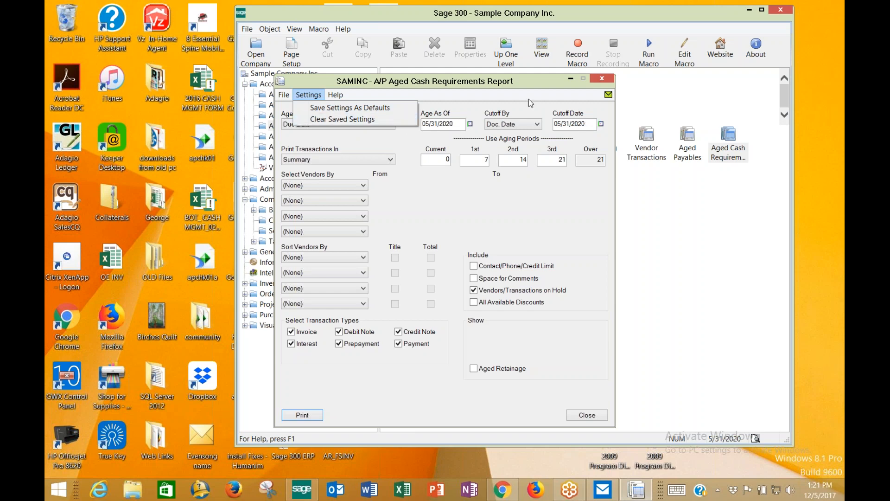
left_click(601, 79)
left_click(601, 79)
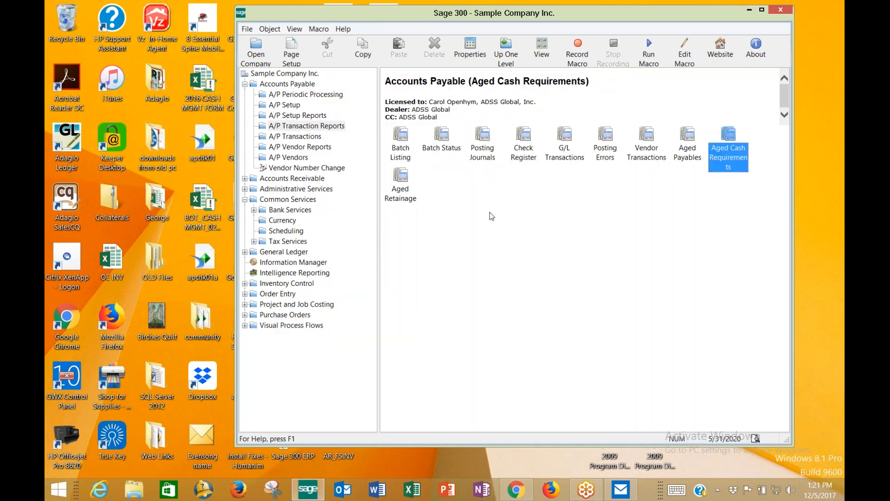
- Open Control Payments from the A/P transactions
left_click(400, 193)
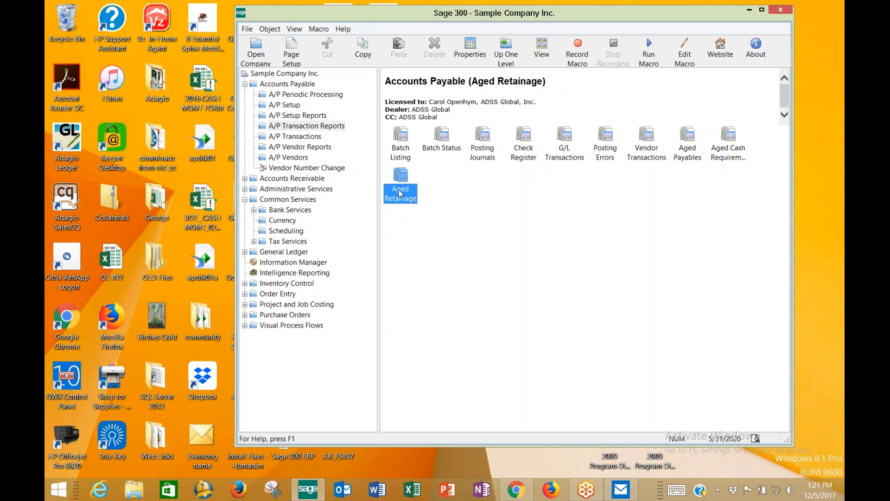
left_click(284, 86)
double_click(402, 139)
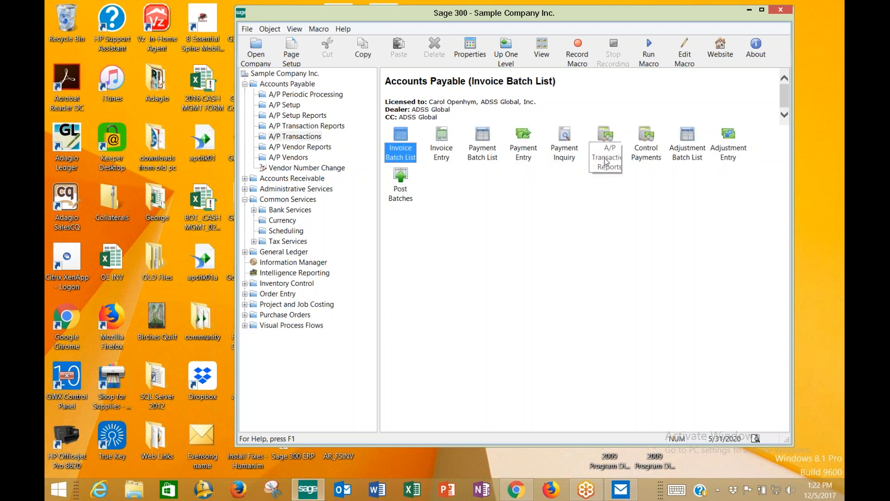
left_click(608, 158)
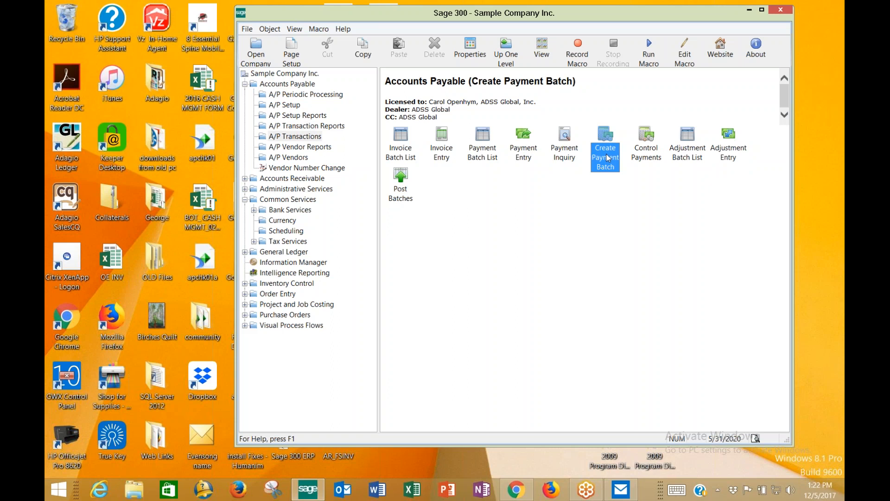
left_click(650, 160)
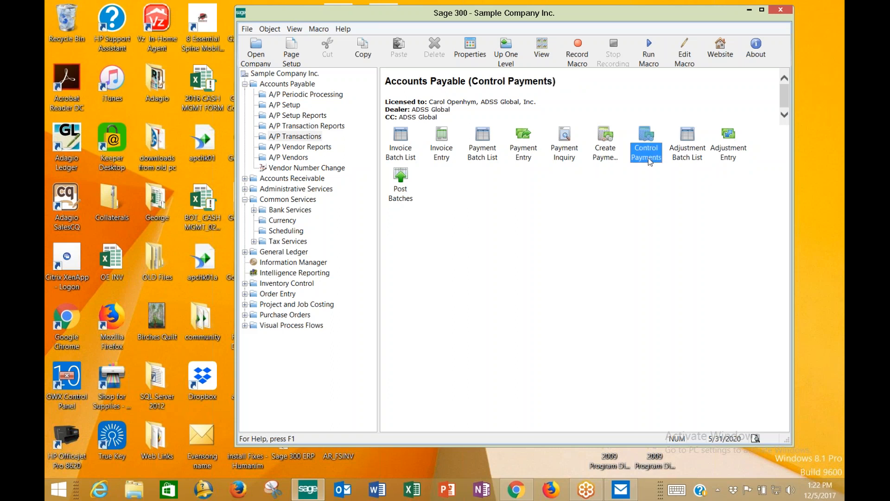
double_click(650, 160)
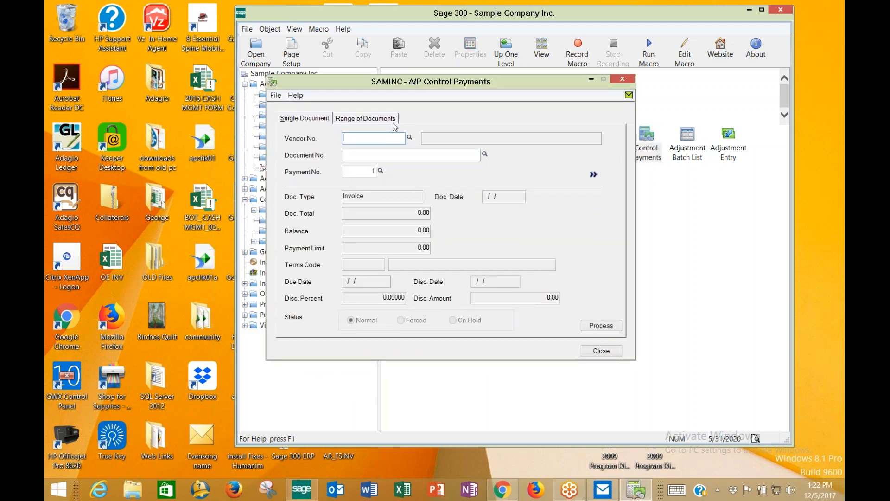
- Load invoice 654ASDF of vendor 1200 in Control Payments
type("1200")
key("Tab")
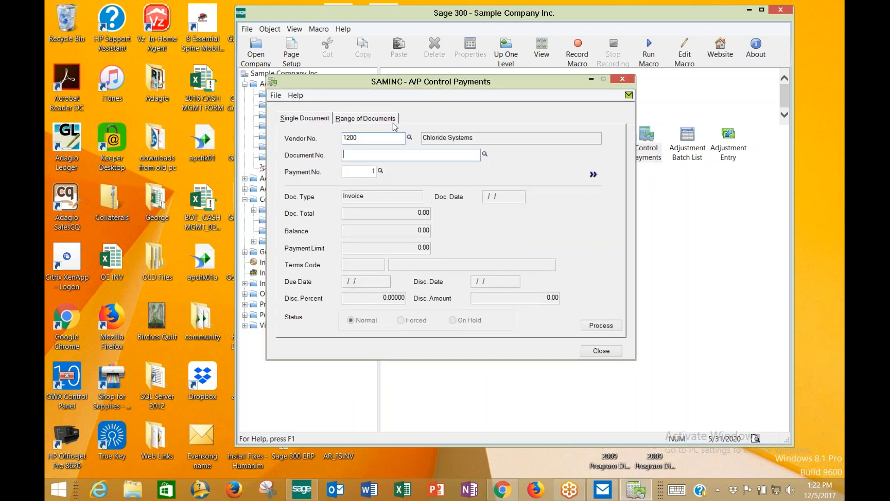
left_click(484, 153)
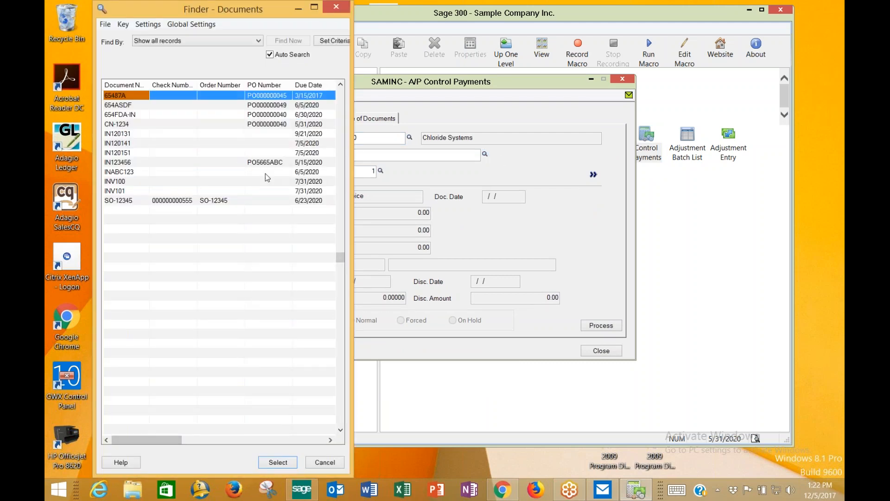
double_click(258, 106)
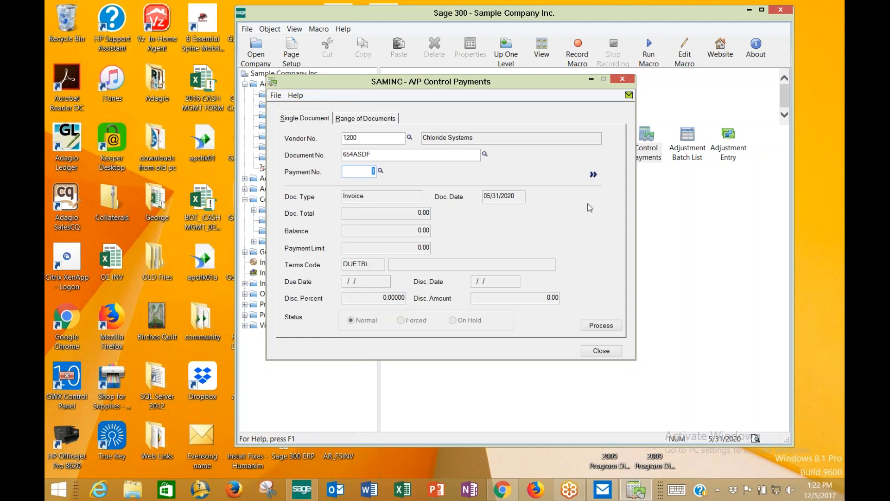
left_click(593, 175)
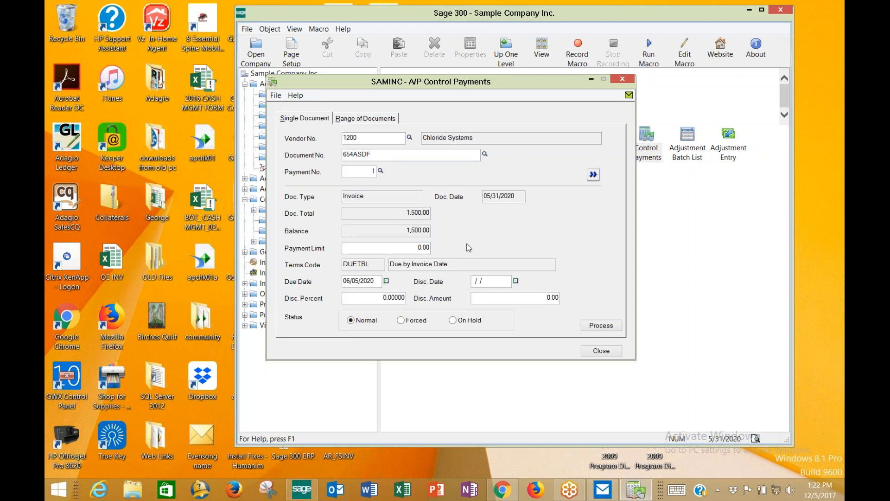
- Set the invoice's payment limit to 1,400.00 and its due date to 05/31/2020, and process the change
left_click(427, 247)
type("1400")
key("Tab")
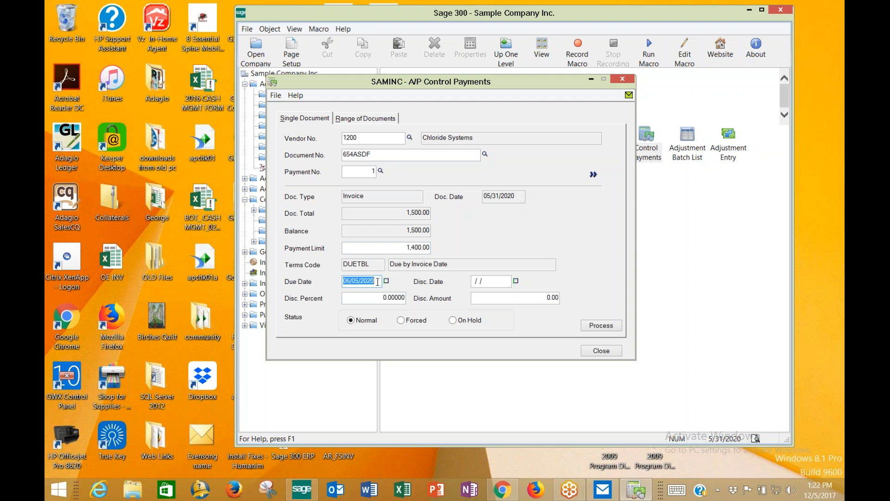
type("05/31/")
key("Tab")
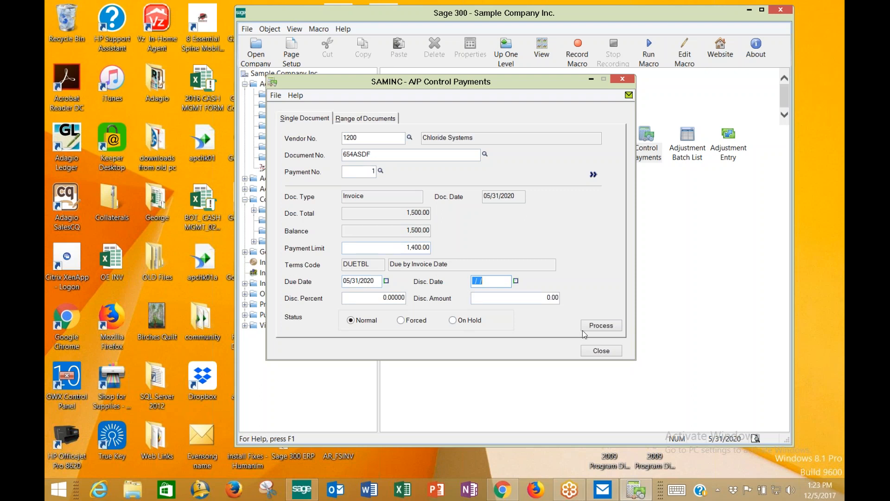
left_click(601, 328)
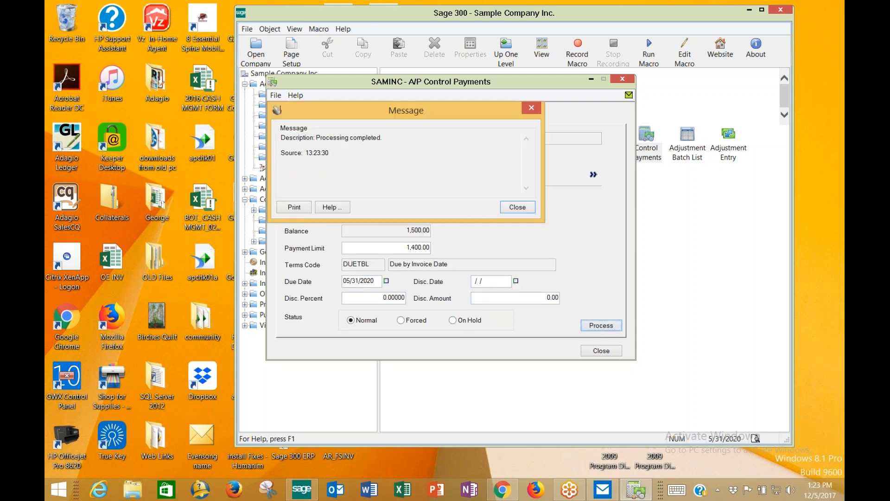
left_click(516, 207)
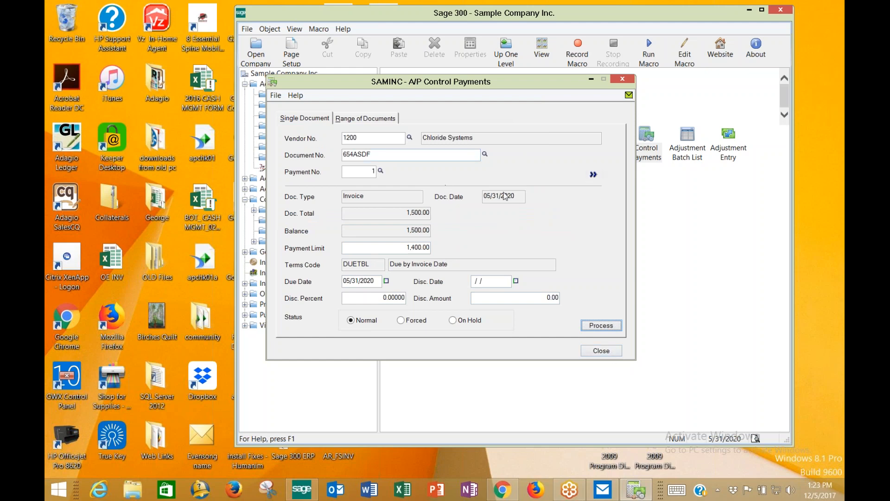
- Try to put invoice IN120131 of vendor 1200 on hold and process the change
left_click(476, 154)
left_click(485, 154)
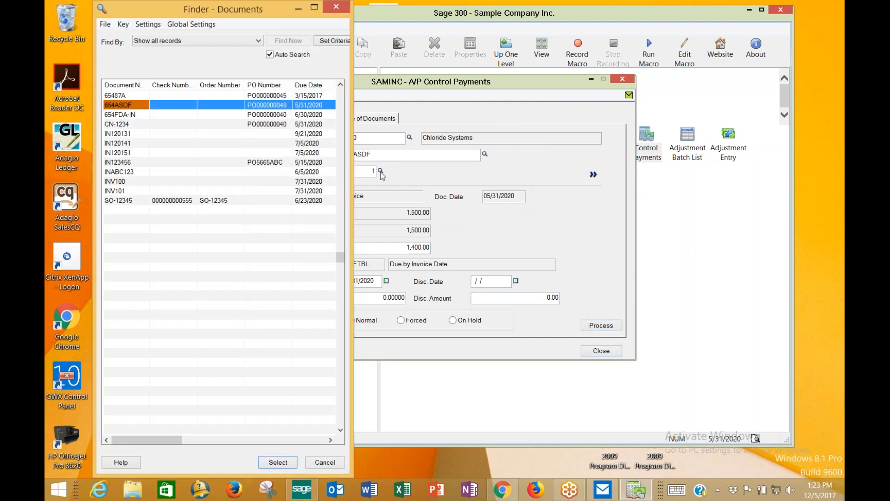
double_click(142, 135)
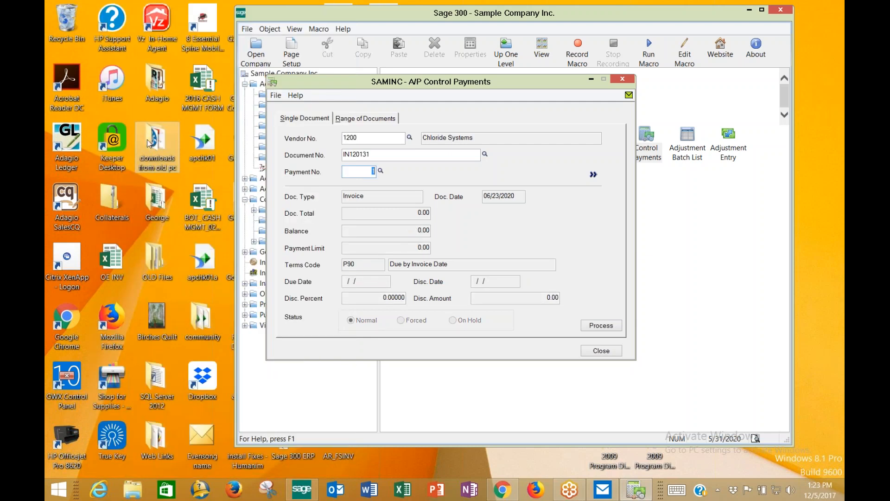
left_click(594, 175)
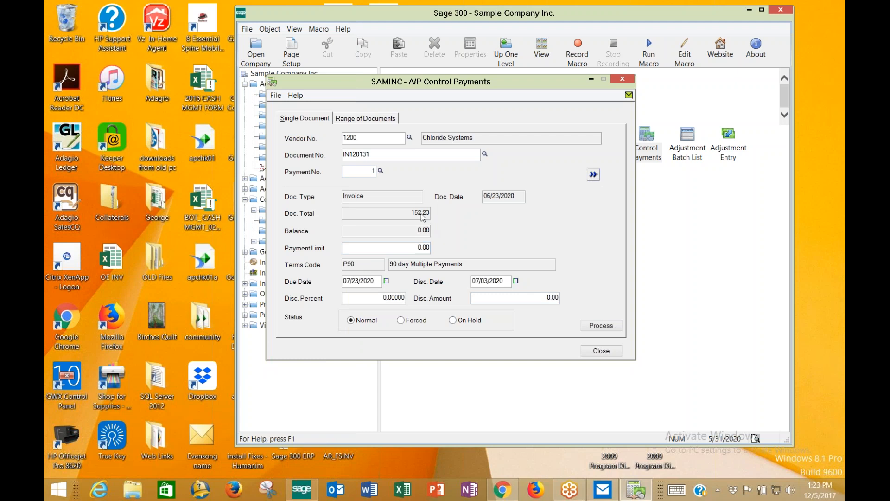
left_click(452, 320)
left_click(594, 326)
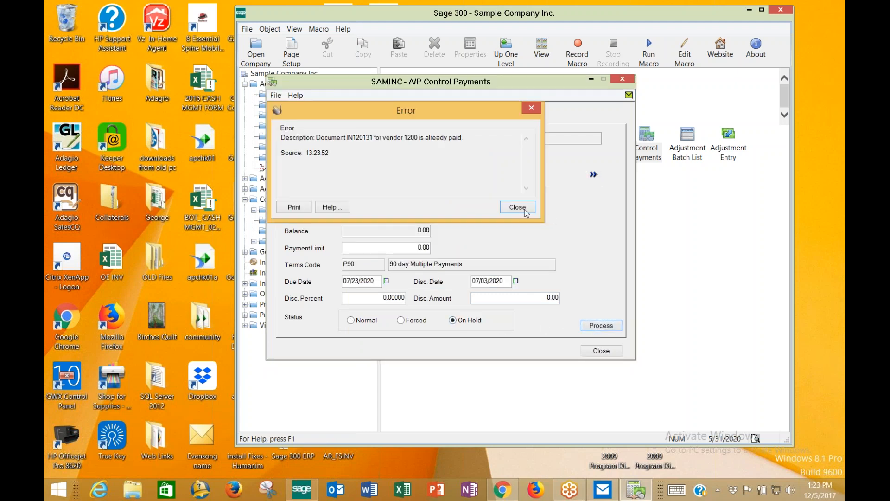
left_click(517, 208)
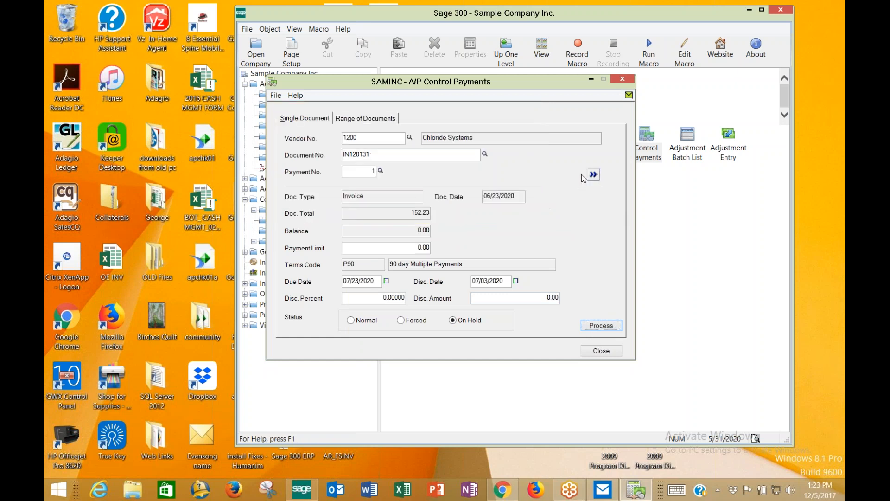
- Look up the scheduled payments of invoice IN120131 and close the lookup without choosing one
left_click(381, 171)
left_click(314, 56)
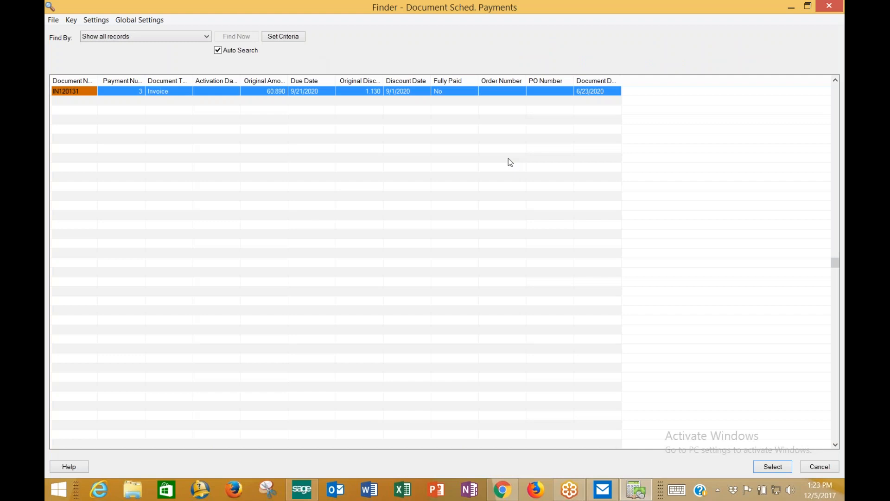
left_click(842, 6)
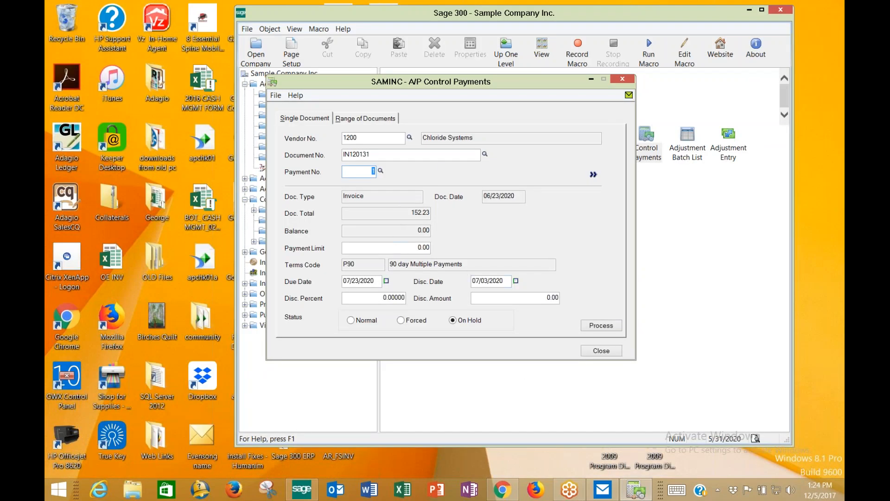
- Clear the document number and choose invoice IN123456 from vendor 1200's documents
key("shift+Tab")
key("Delete")
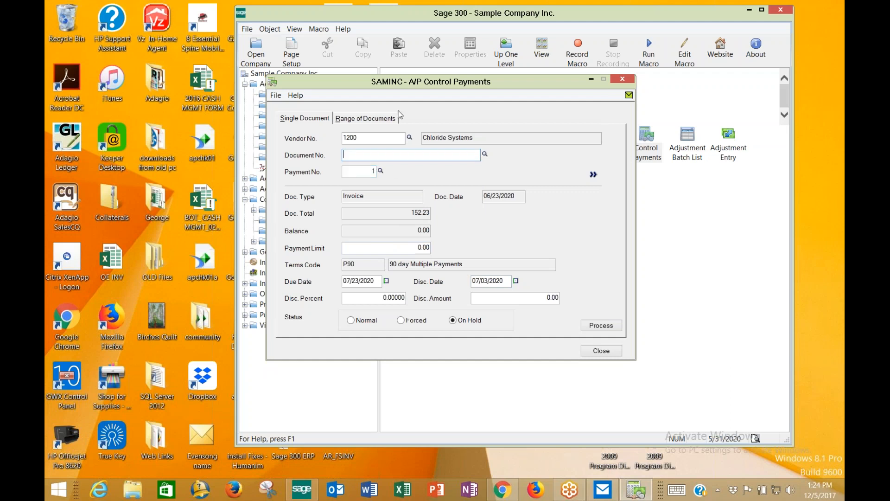
left_click(485, 154)
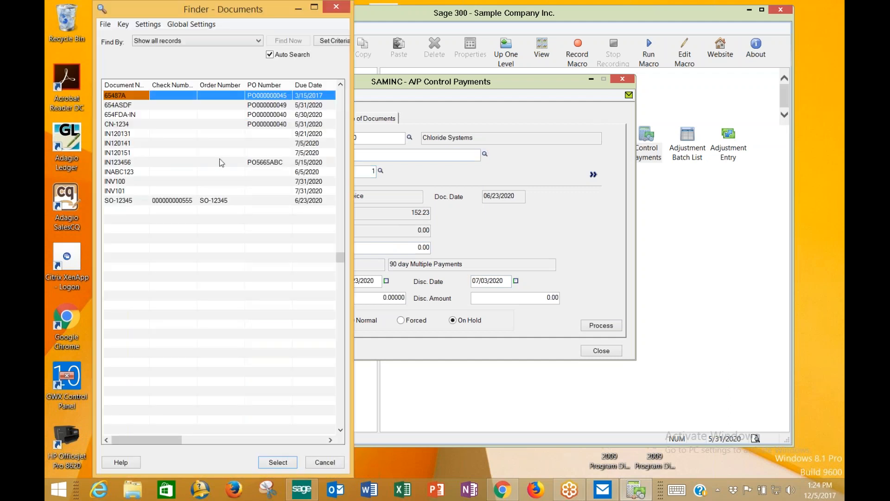
left_click(315, 8)
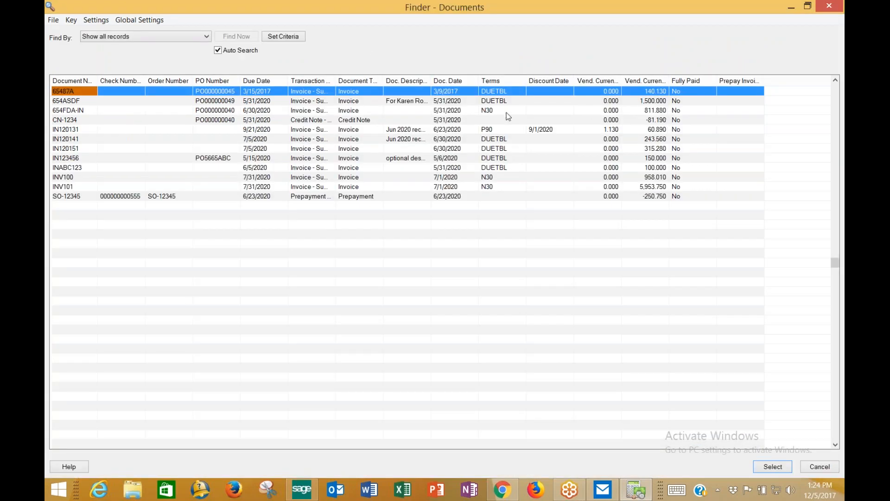
left_click_drag(336, 81, 390, 80)
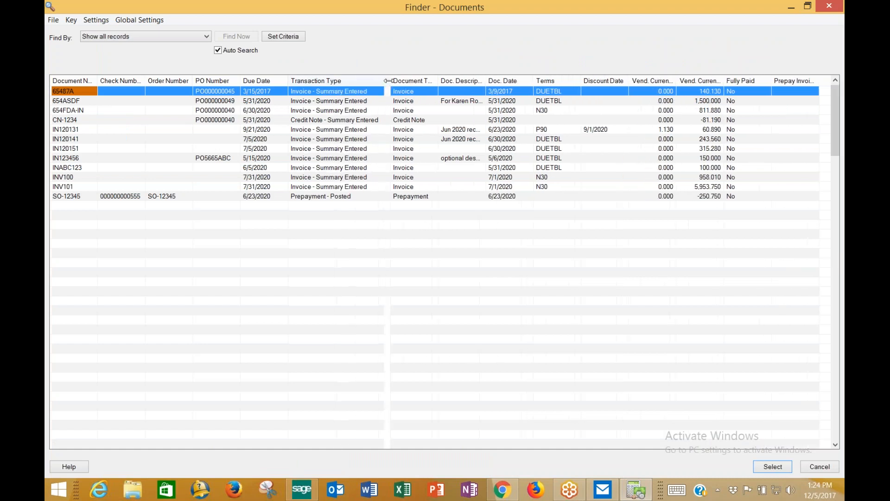
left_click(694, 159)
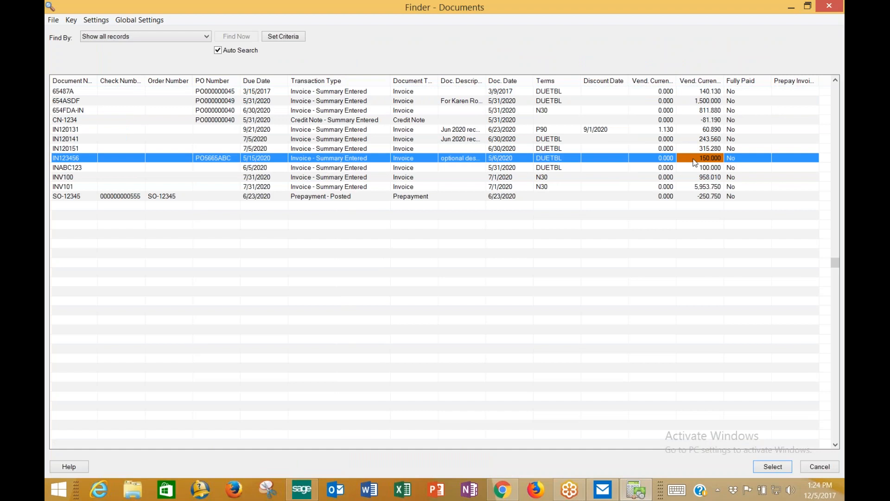
double_click(693, 160)
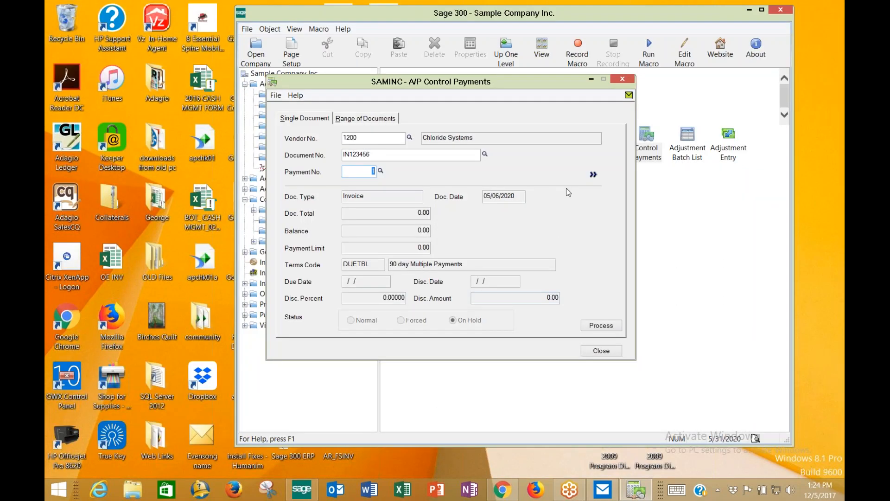
- Put invoice IN123456 on hold, process the change, and close Control Payments
key("Tab")
left_click(471, 320)
left_click(601, 325)
left_click(525, 207)
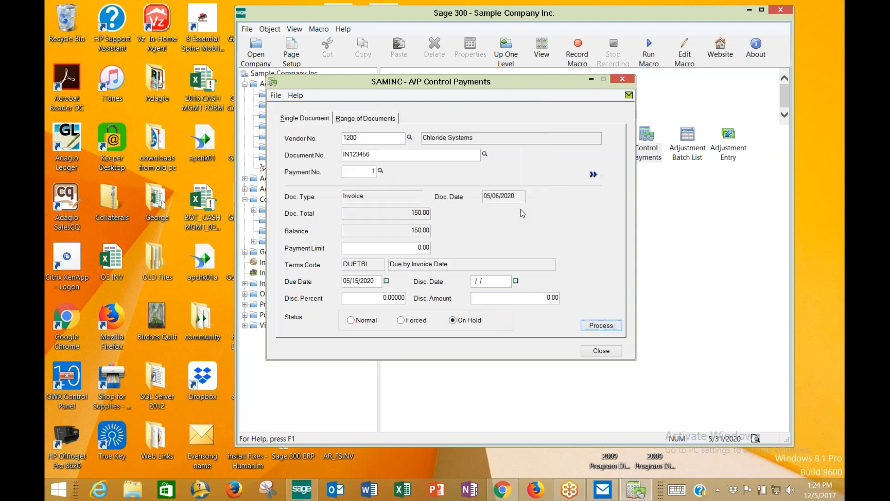
left_click(602, 351)
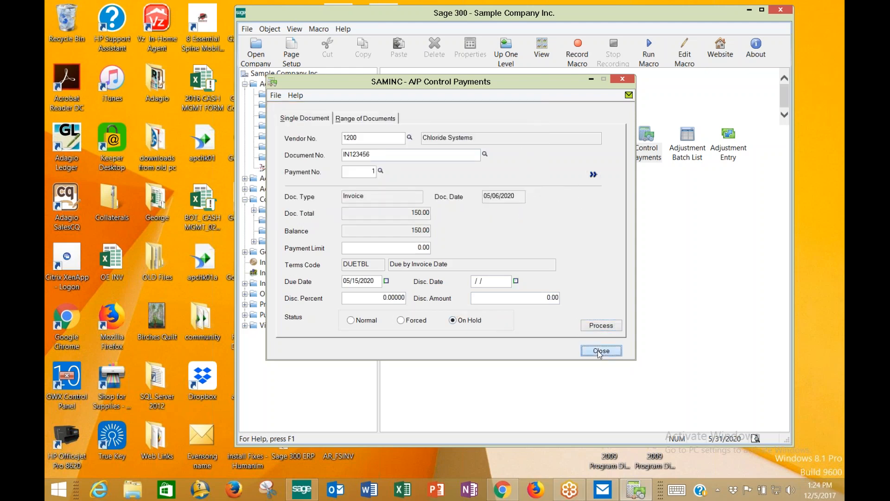
- Open the Aged Payables report from the A/P transaction reports
left_click(282, 85)
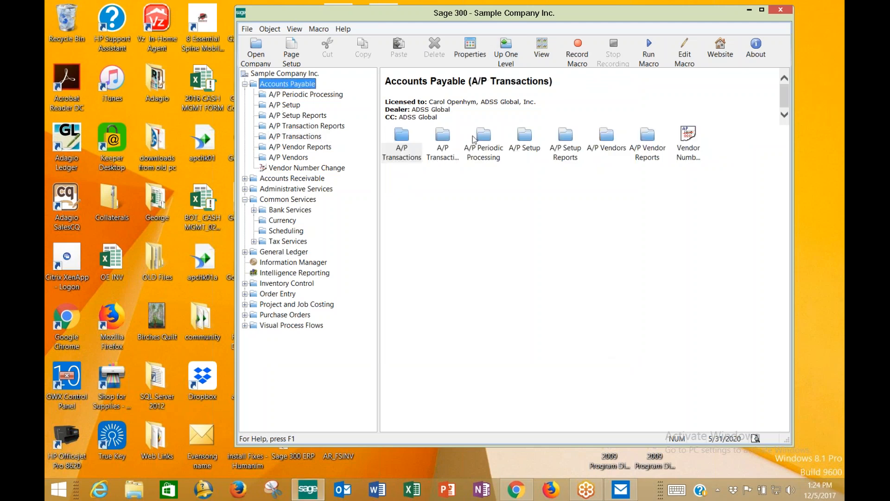
left_click(446, 155)
double_click(448, 155)
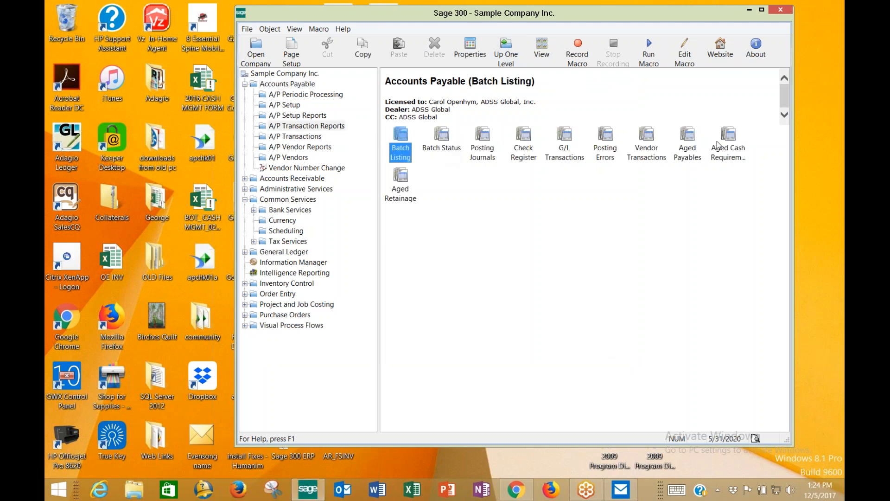
double_click(687, 147)
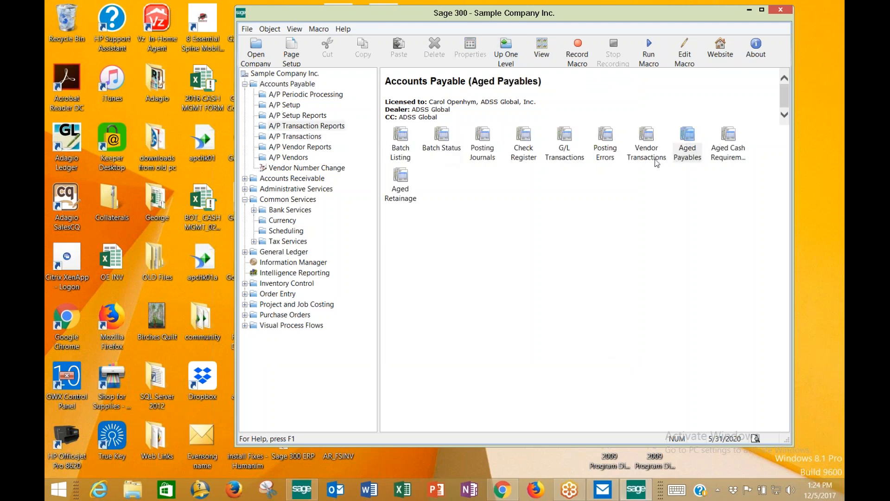
- Restrict the aged payables report by vendor number, from 1200 to 1200
left_click(329, 184)
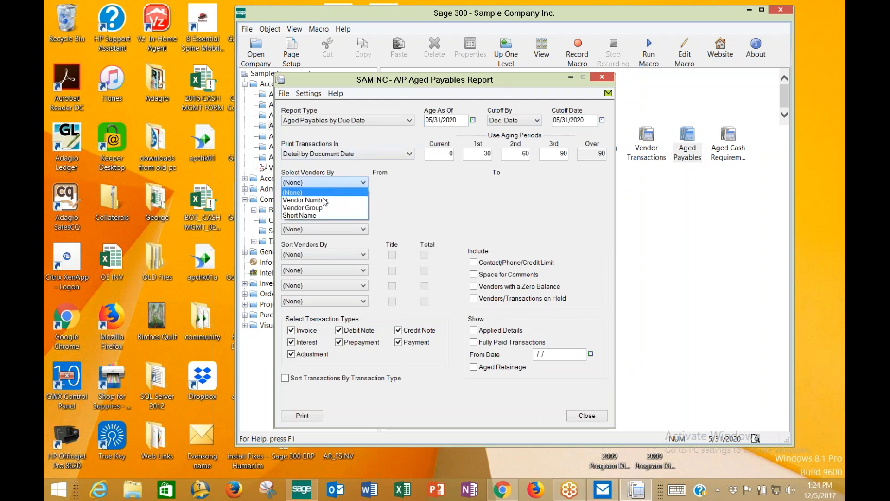
left_click(325, 197)
left_click(399, 185)
type("1200")
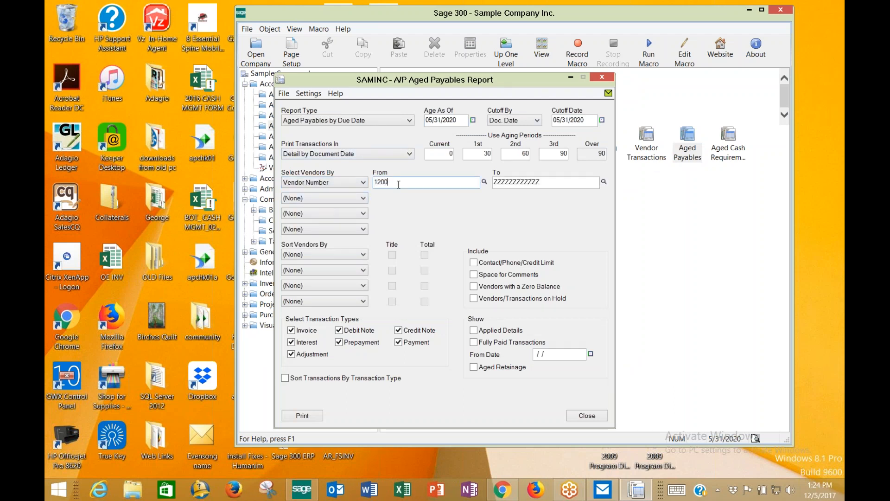
key("Tab")
type("1200")
key("Tab")
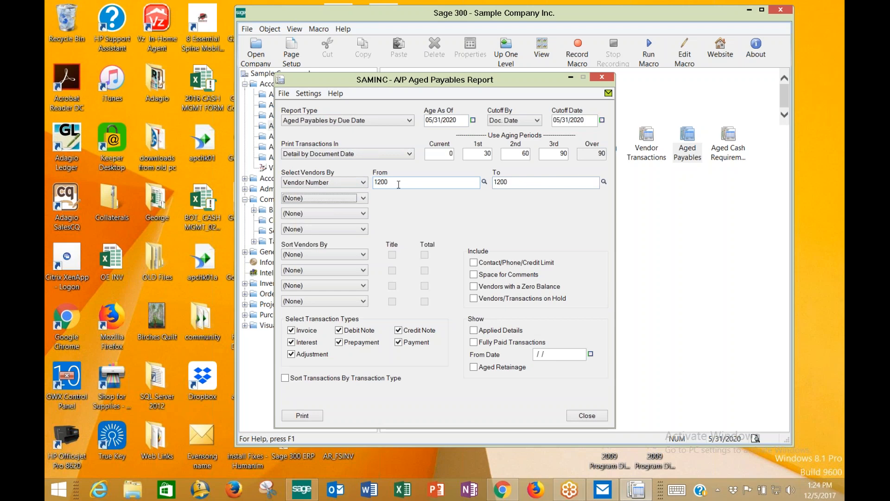
- Include vendors and transactions on hold, preview the aged payables report, review its lines, and close the report
left_click(475, 299)
left_click(292, 417)
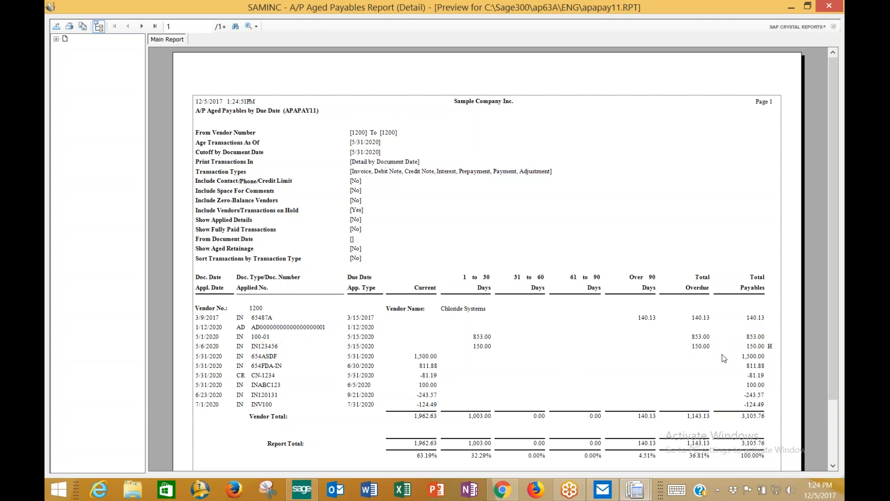
left_click(826, 6)
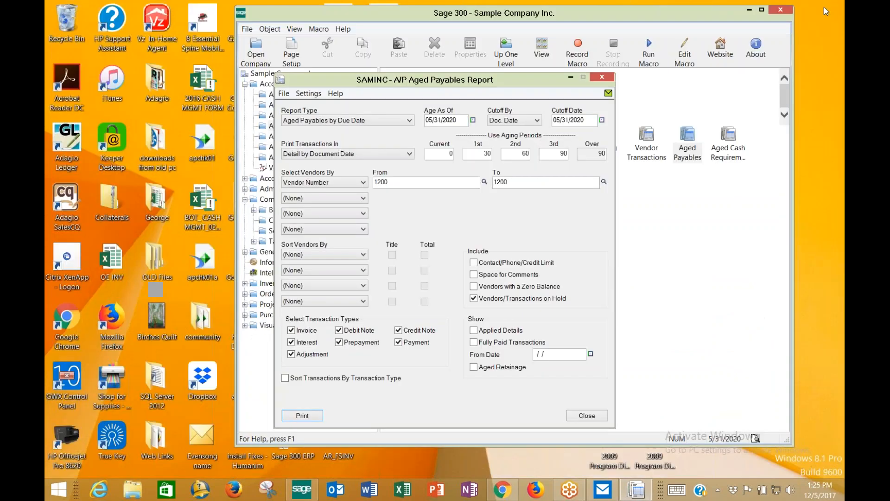
left_click(585, 416)
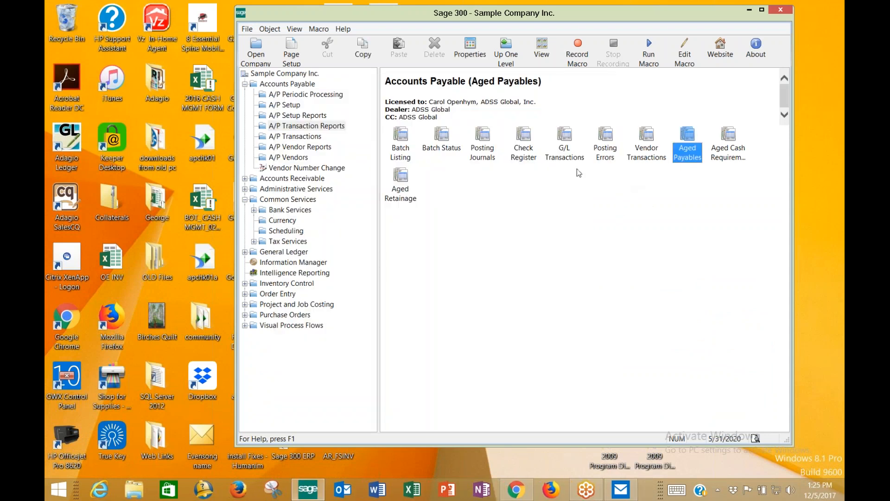
- Open Create Payment Batch from the A/P transactions and clear its current selection
left_click(312, 86)
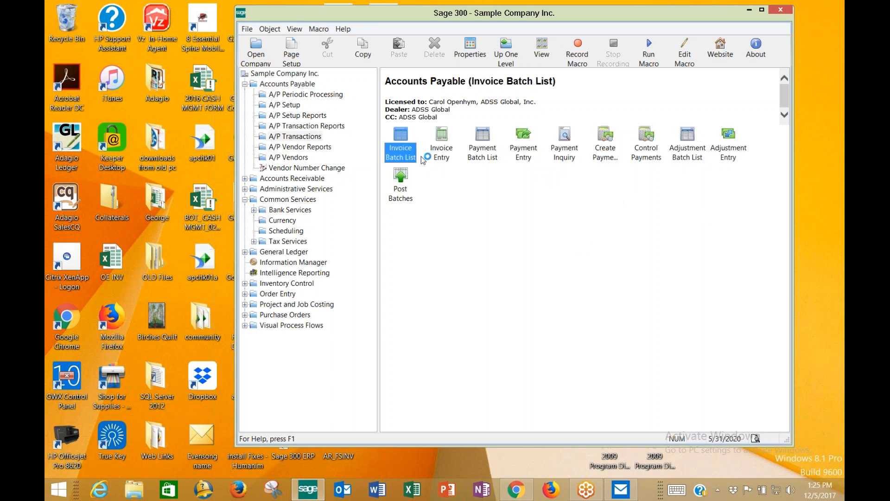
double_click(605, 139)
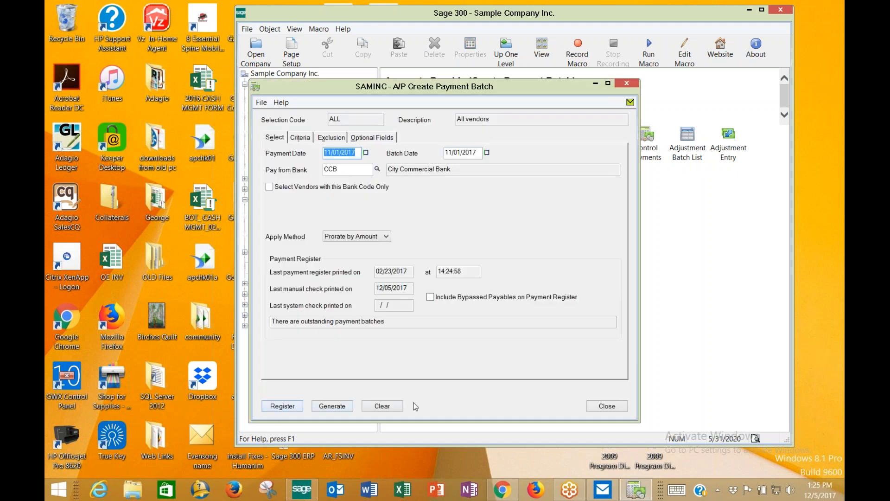
left_click(386, 406)
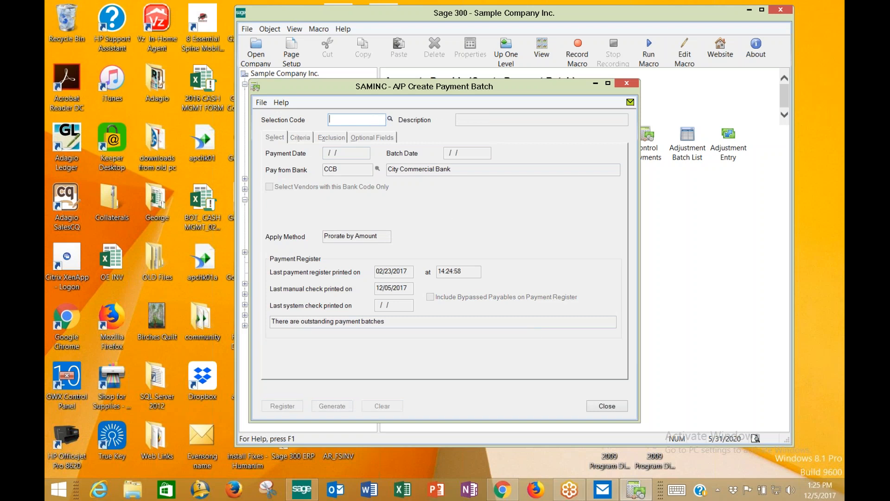
- Load selection code ALL for the payment batch, with payment date and batch date 05/31/2020
left_click(390, 119)
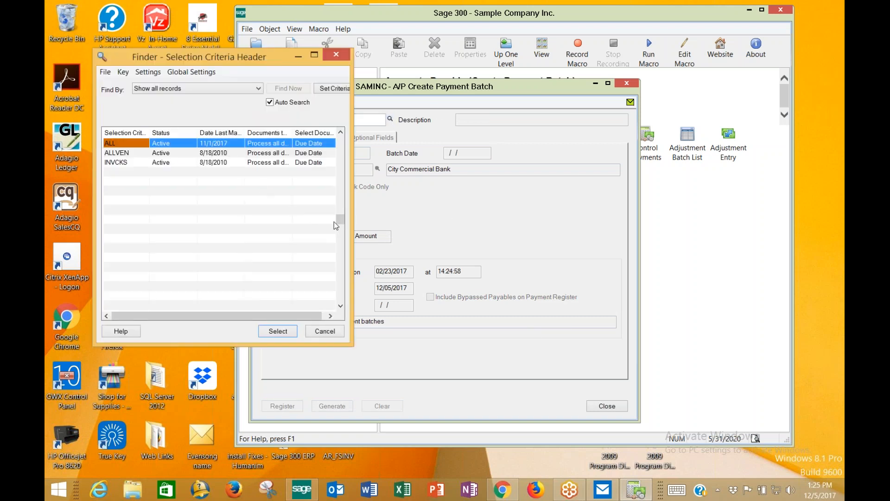
left_click_drag(350, 227, 497, 226)
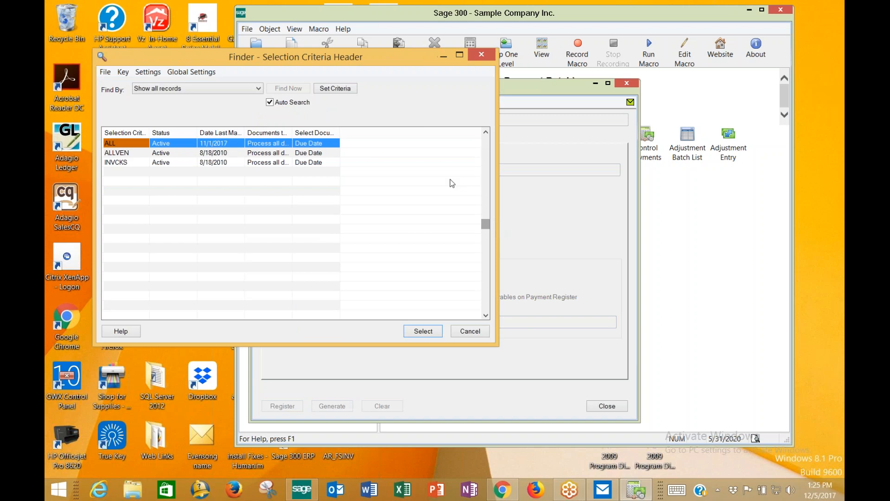
double_click(127, 144)
left_click_drag(348, 170, 302, 169)
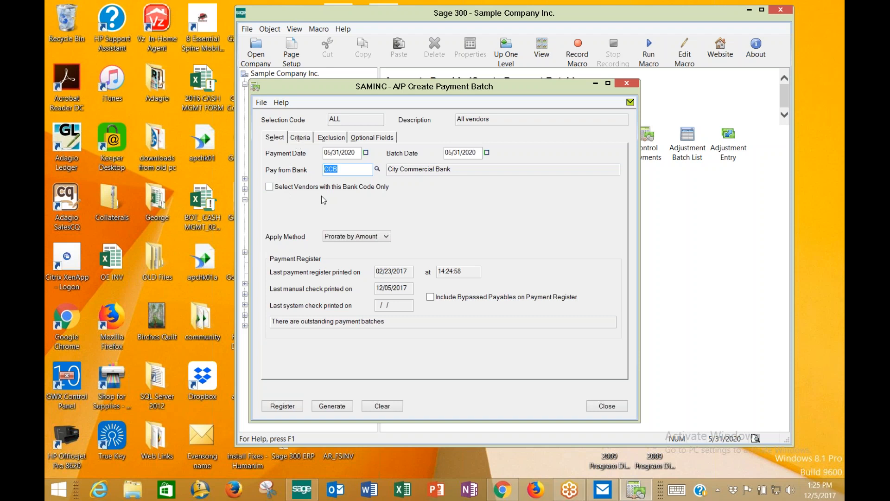
- Set the batch criteria to select documents due on or before 05/31/2020
left_click(304, 141)
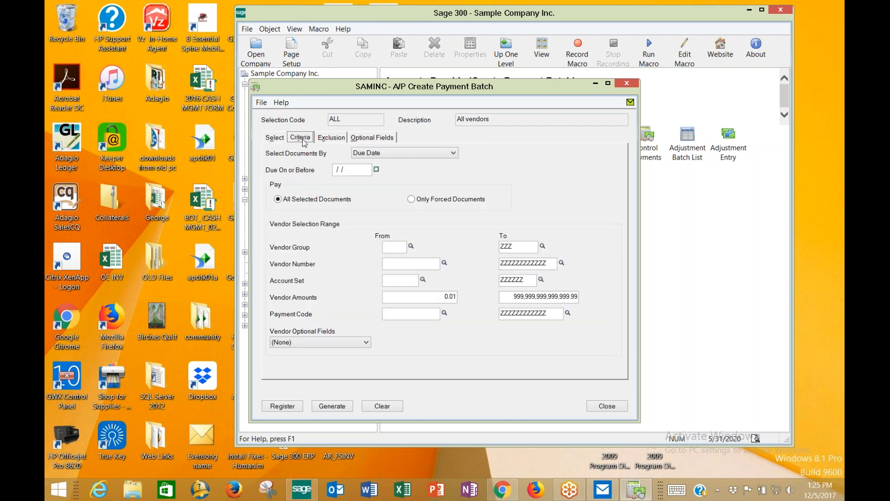
left_click(354, 170)
type("05312020")
key("Tab")
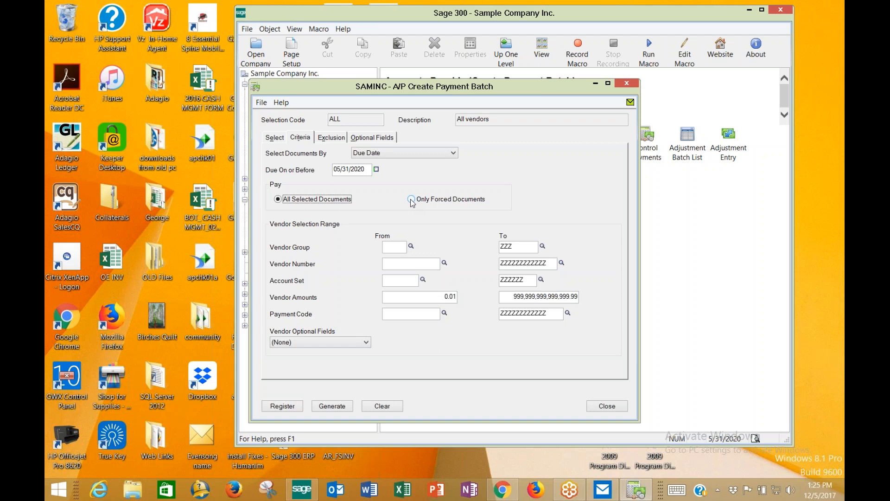
- Set the upper limit for vendor amounts to 10,000.00 and open the batch's vendor exclusion list
left_click(416, 264)
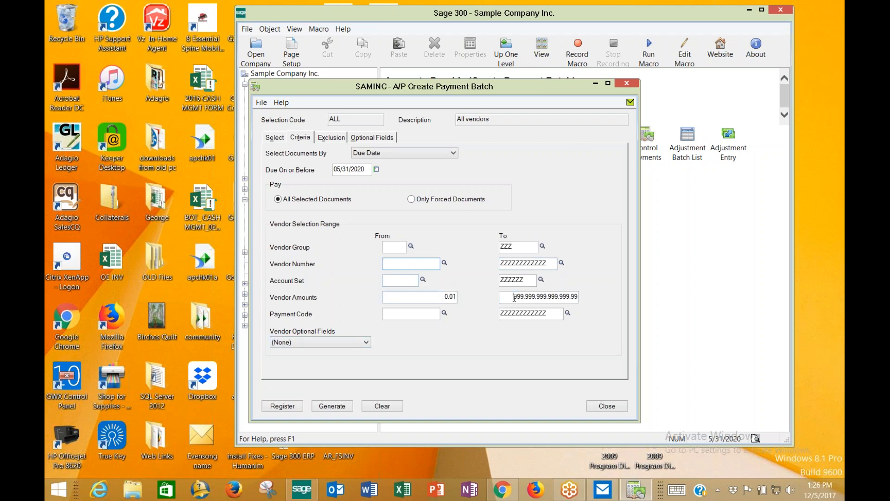
left_click_drag(508, 297, 644, 282)
type("10,000.00")
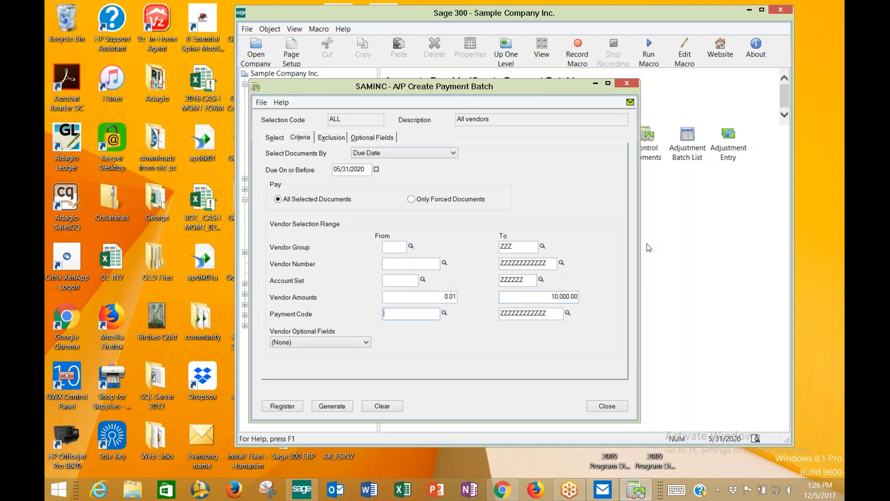
left_click(332, 137)
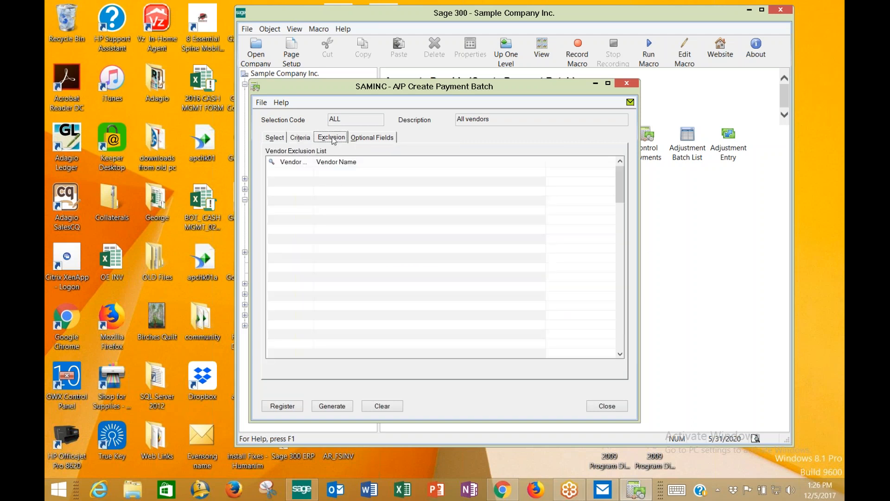
- Add vendor 1350, Excide Industrial Batteries, to the vendor exclusion list using the vendor finder
left_click(300, 165)
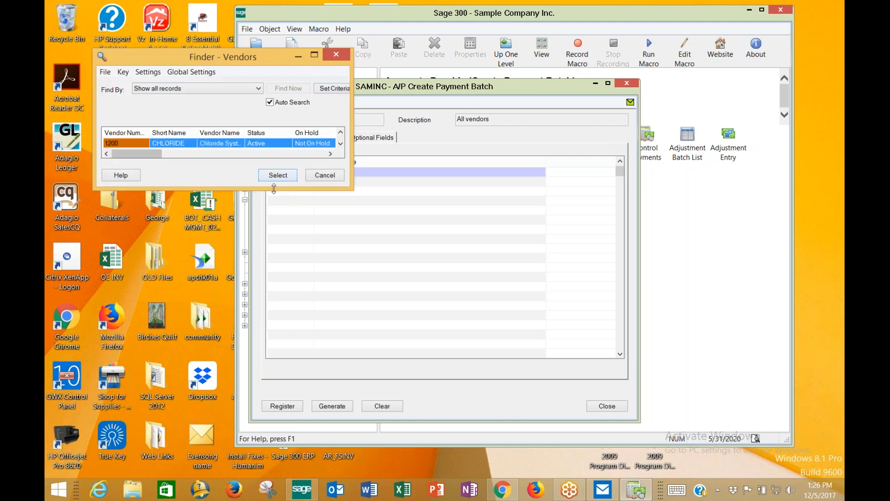
left_click_drag(274, 189, 259, 386)
left_click(129, 155)
double_click(129, 157)
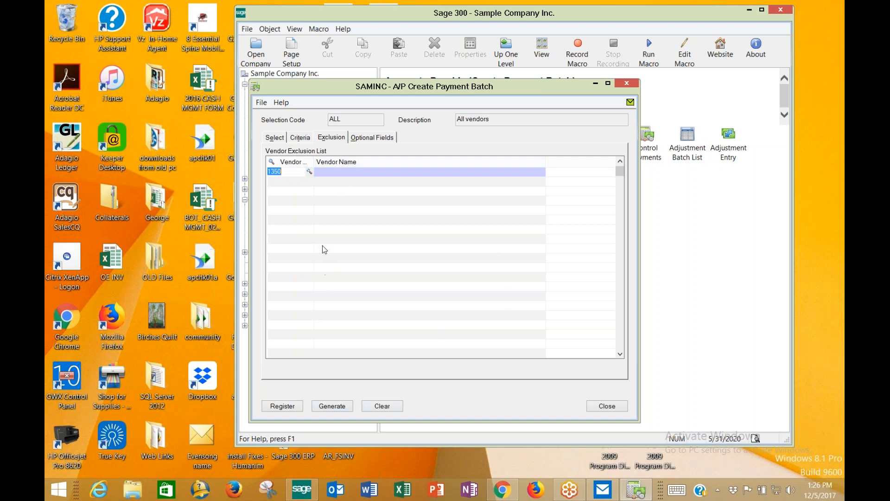
- Print the payment register to preview, review its vendor payments and summary page, and close the preview
left_click(282, 141)
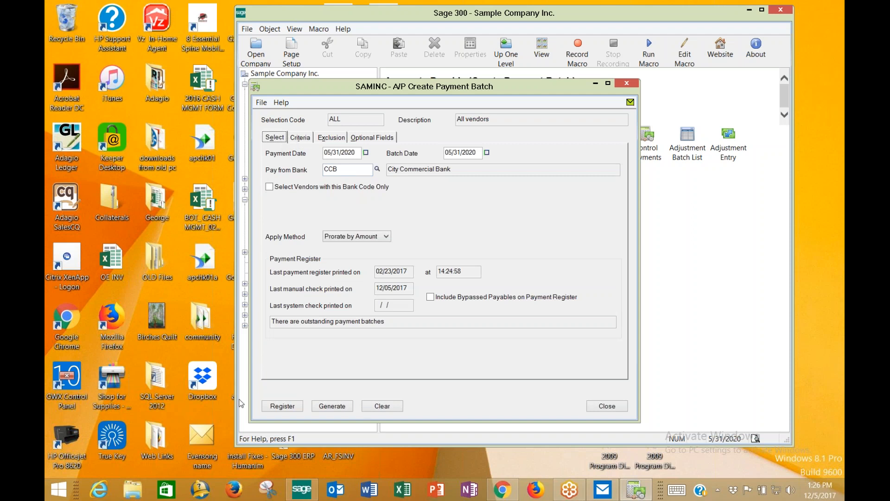
left_click(282, 408)
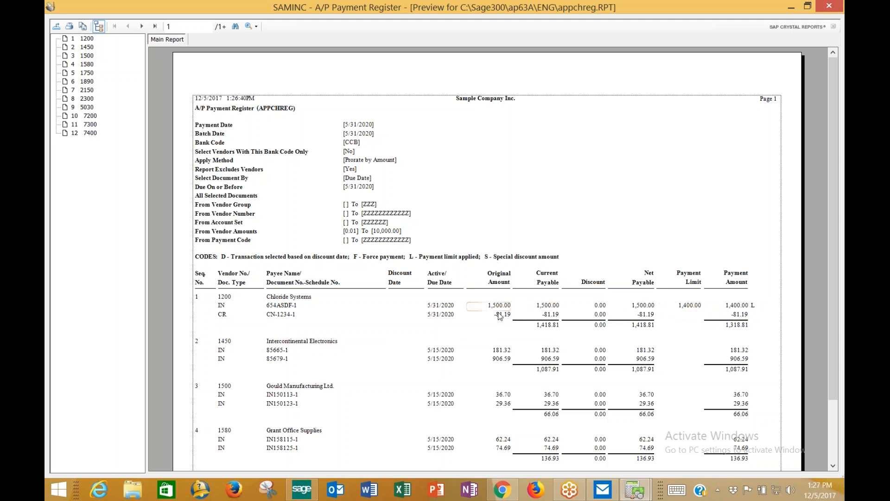
left_click(141, 26)
left_click(141, 26)
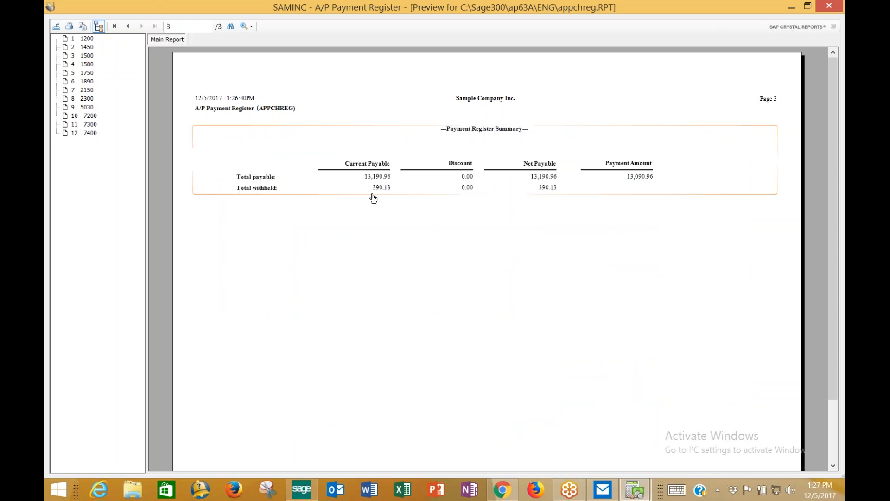
left_click(127, 27)
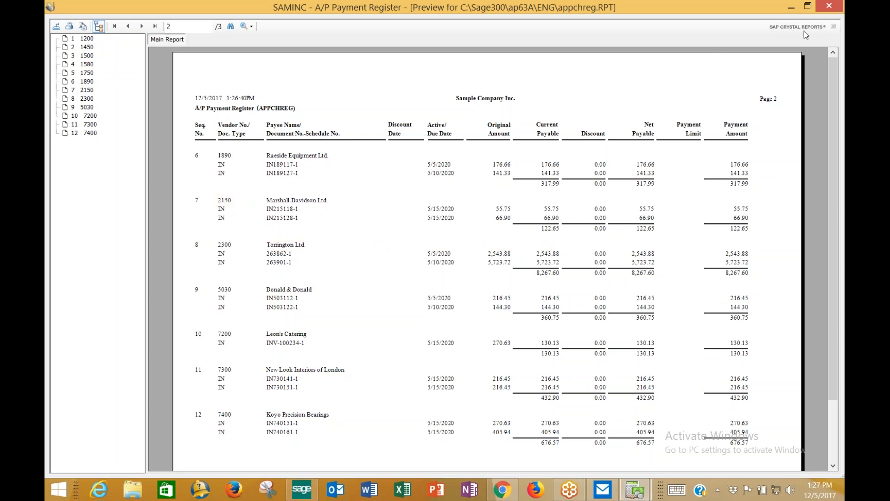
left_click(829, 5)
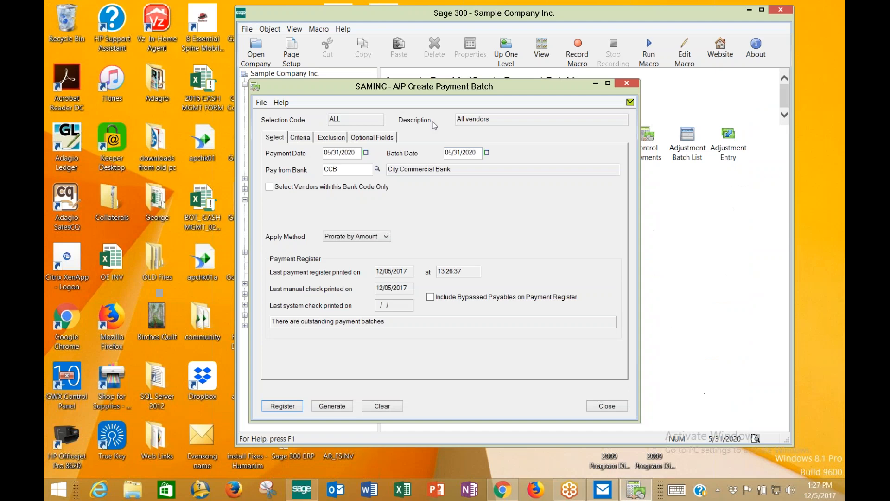
- Add vendor 2150, Marshall-Davidson Ltd., as a second line in the vendor exclusion list
left_click(331, 138)
left_click(305, 172)
key("Insert")
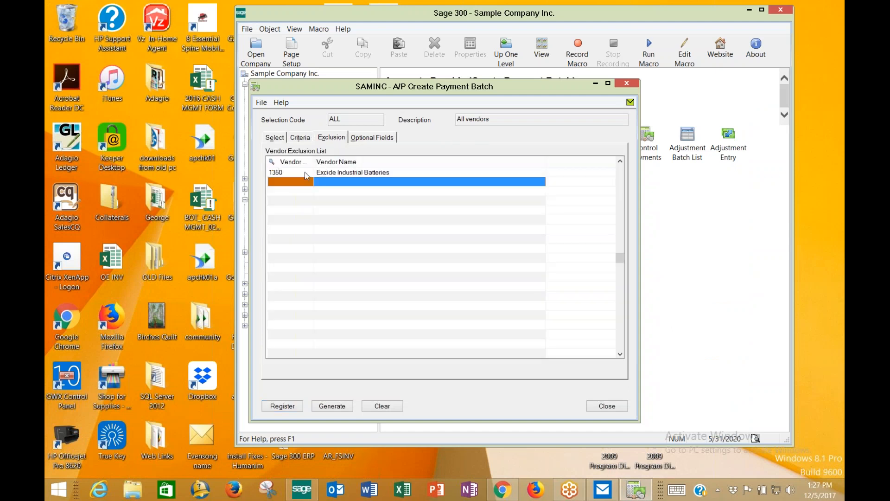
type("2150")
key("Tab")
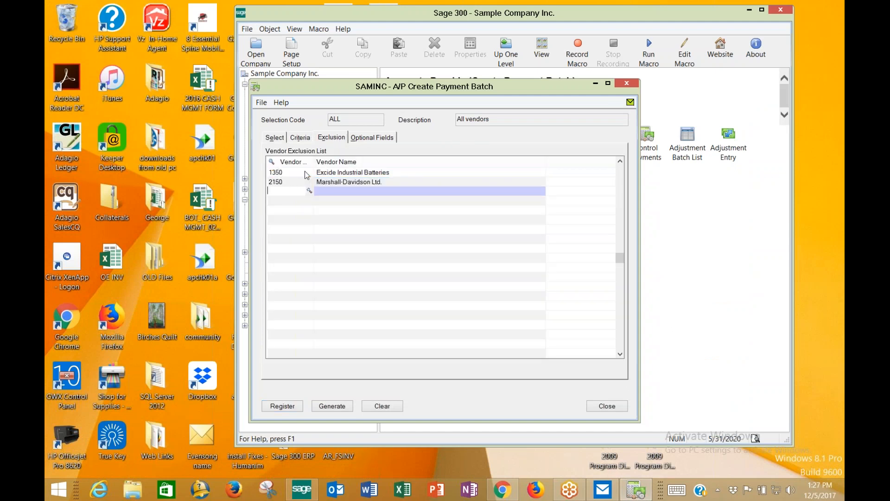
- Preview the payment register again, check the payment summary on its last page, and close it
left_click(298, 406)
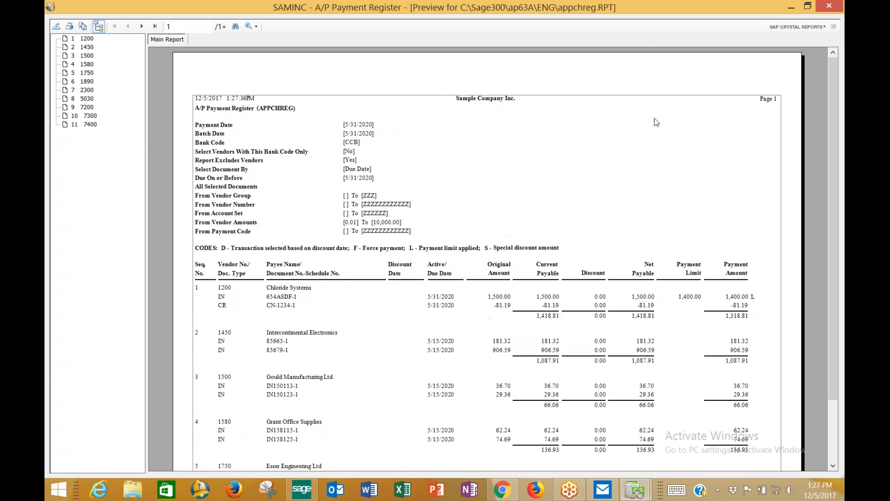
left_click(155, 26)
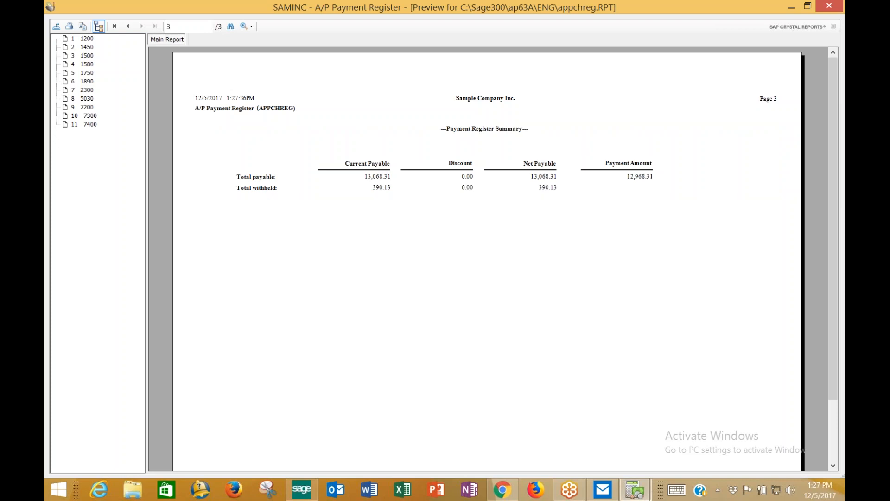
left_click(829, 6)
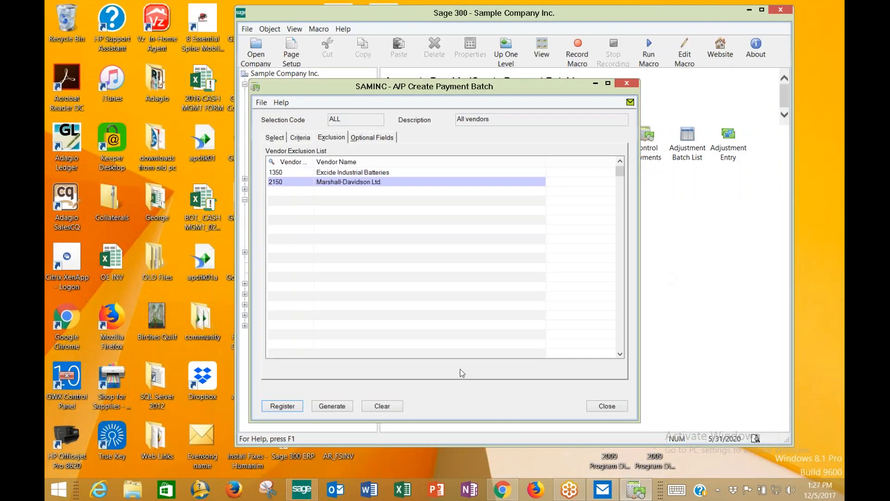
- Generate the payment batch from the current selection, dismiss the message and close Create Payment Batch
left_click(331, 409)
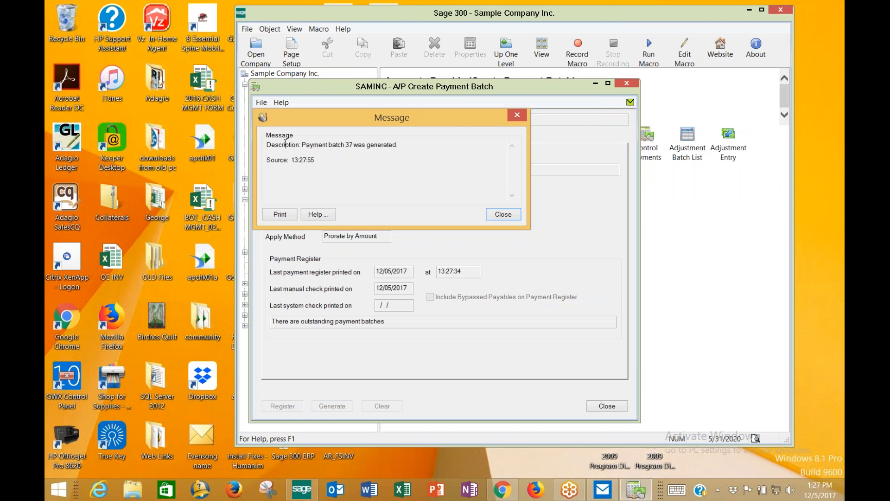
left_click(501, 215)
left_click(607, 406)
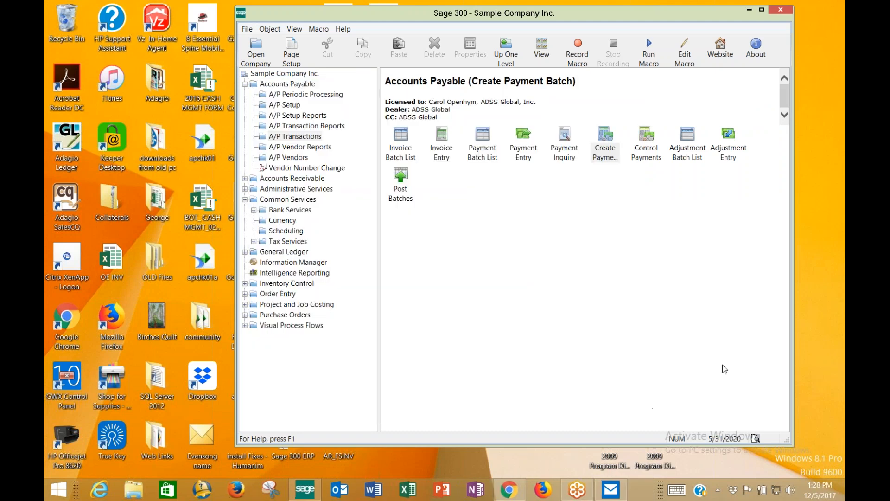
- Open system-generated payment batch 37 from the Payment Batch List to show its payment entries
left_click(479, 150)
double_click(479, 150)
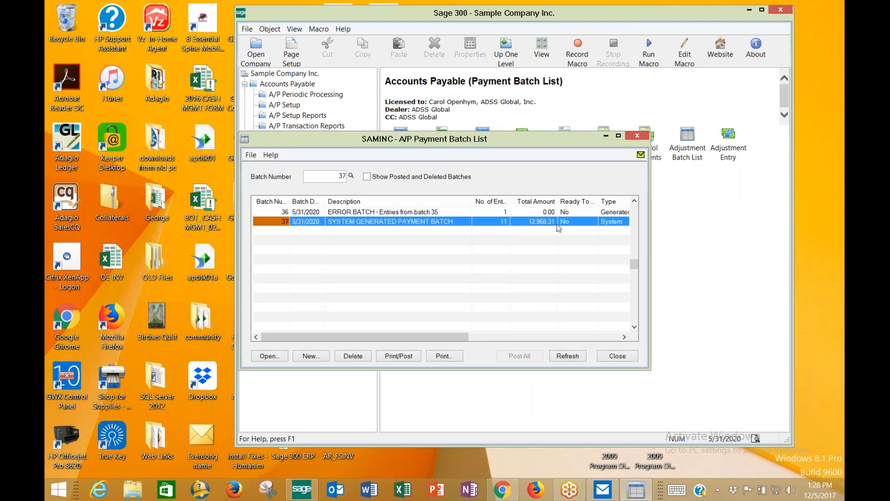
double_click(399, 222)
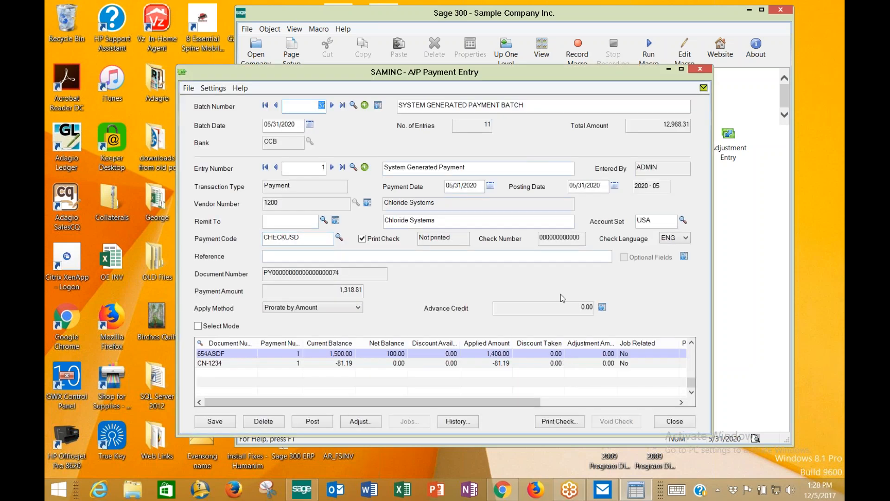
left_click_drag(515, 74, 531, 14)
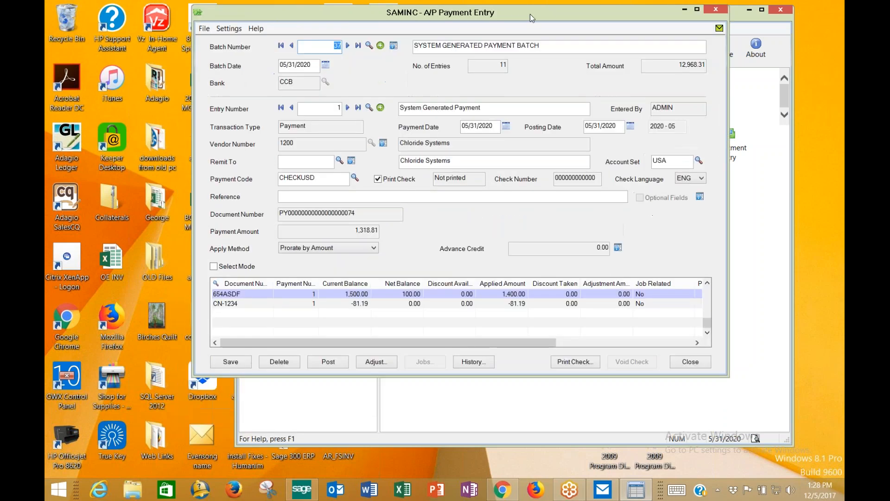
- Delete document IN503122 from entry 8, the Donald & Donald payment, save the entry and close Payment Entry
left_click(348, 108)
left_click(347, 108)
left_click(348, 108)
left_click(347, 108)
left_click(348, 107)
left_click(347, 108)
left_click(348, 107)
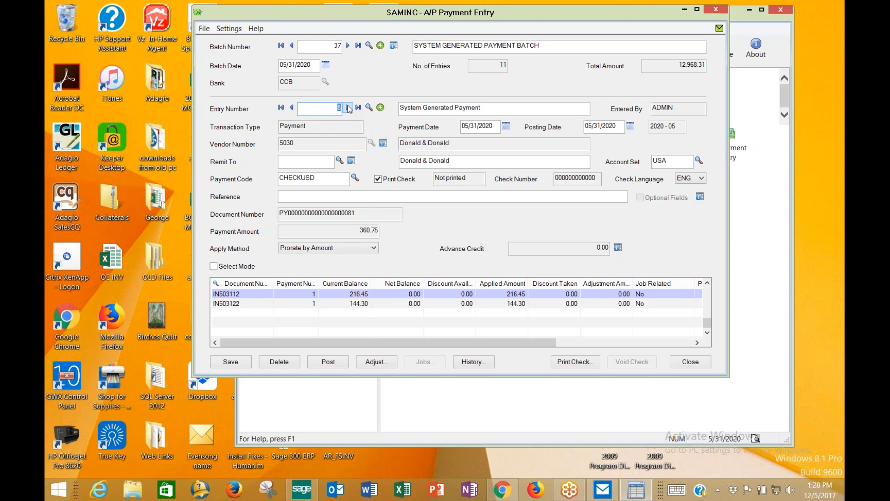
left_click(348, 107)
left_click(360, 304)
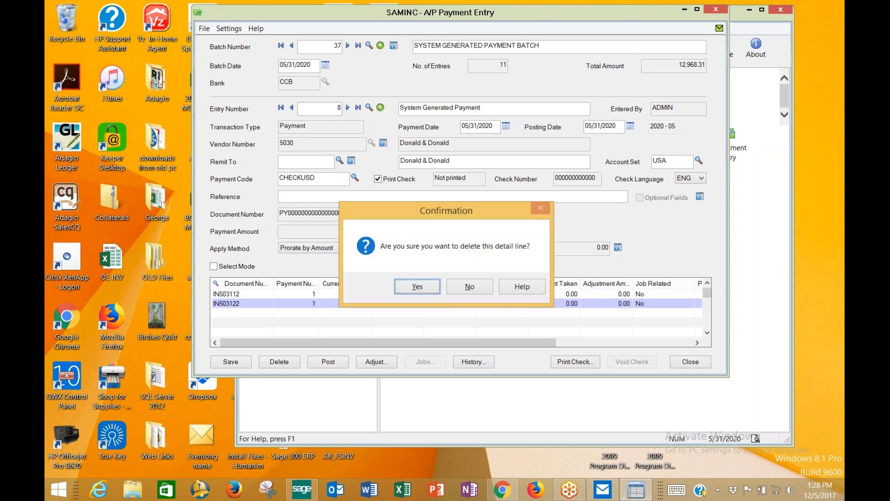
key("Return")
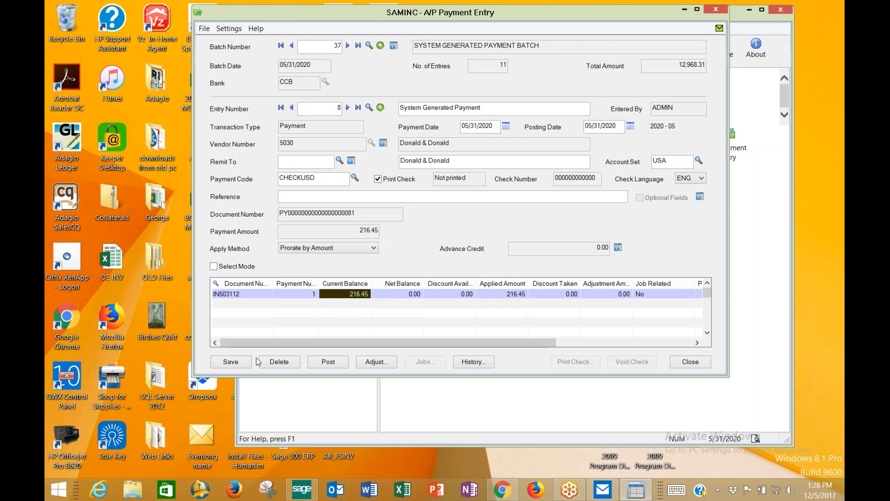
left_click(234, 363)
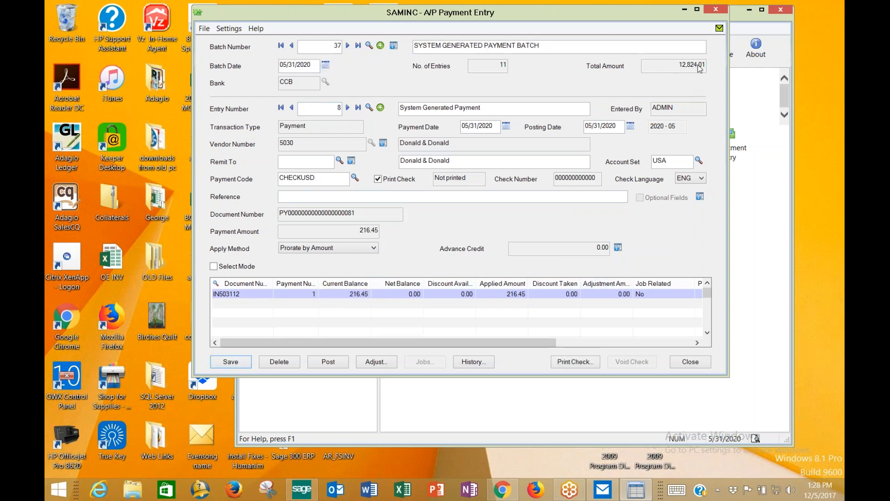
left_click(695, 367)
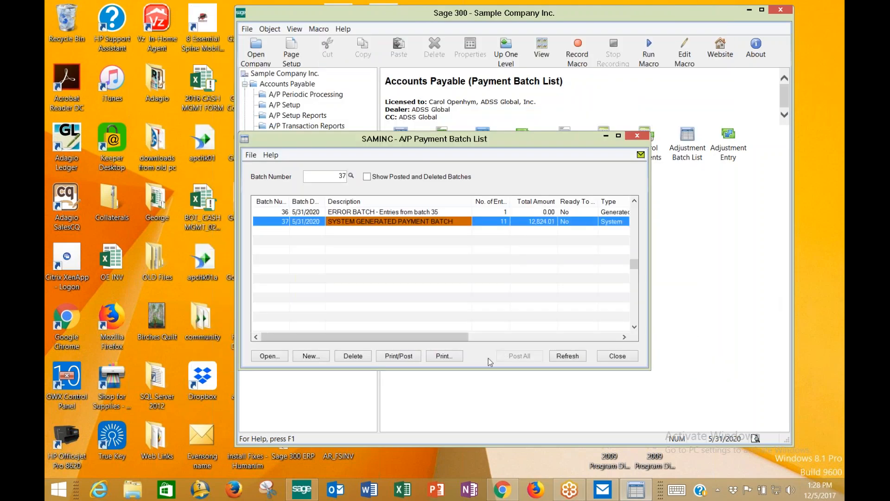
- Start the check run for batch 37 and print its checks to preview with check stock APCK
left_click(403, 358)
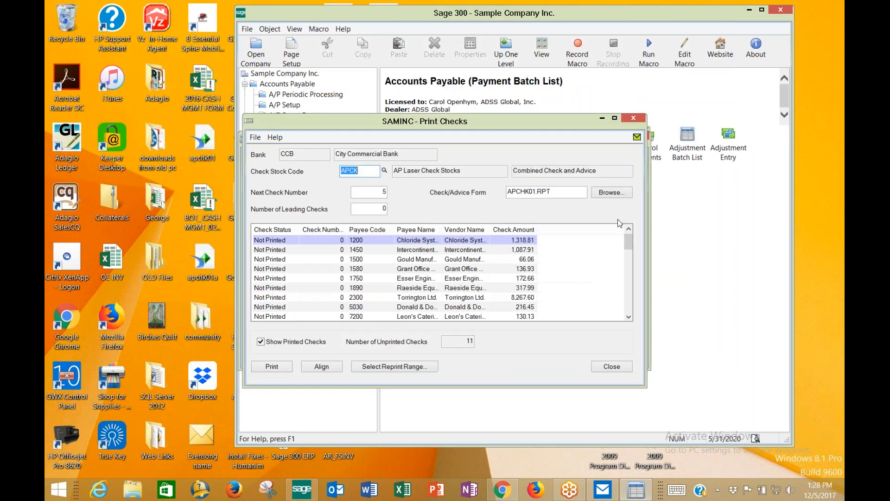
left_click(615, 118)
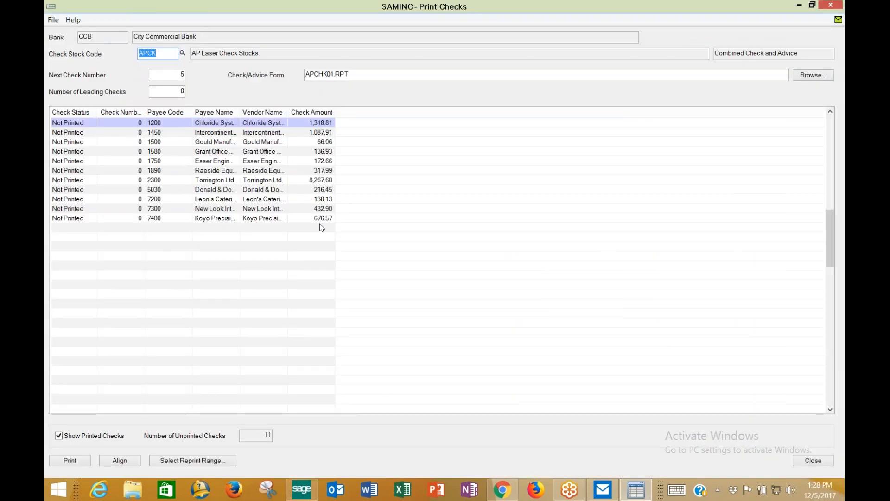
key("Tab")
left_click(77, 463)
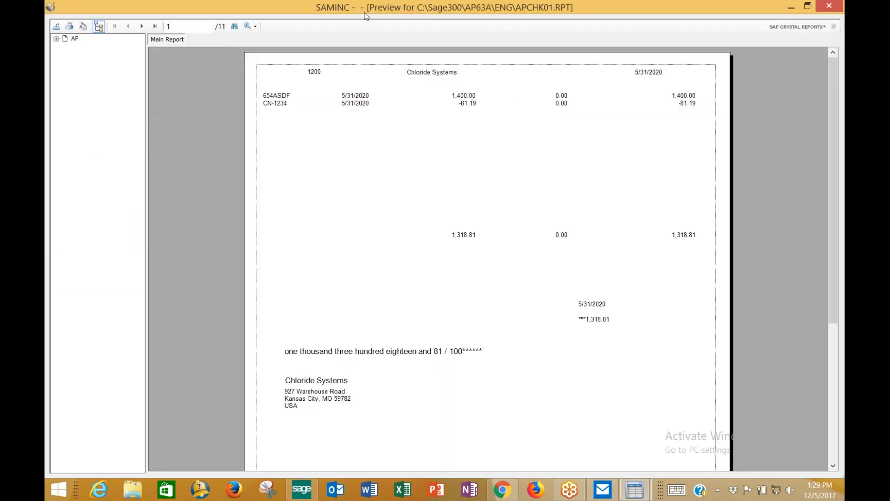
- Page through the check preview to the Donald & Donald check, close it, and confirm that all checks printed successfully
left_click(141, 26)
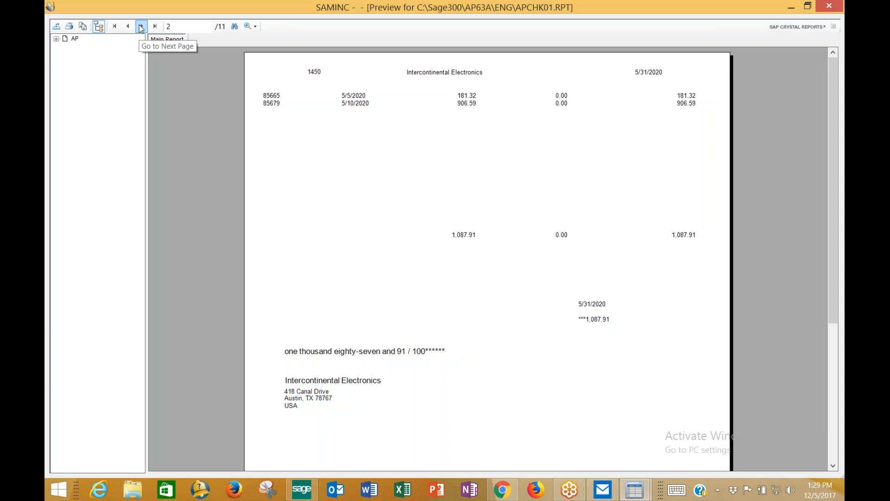
left_click(142, 26)
left_click(142, 26)
left_click(141, 26)
left_click(142, 27)
left_click(142, 27)
left_click(141, 26)
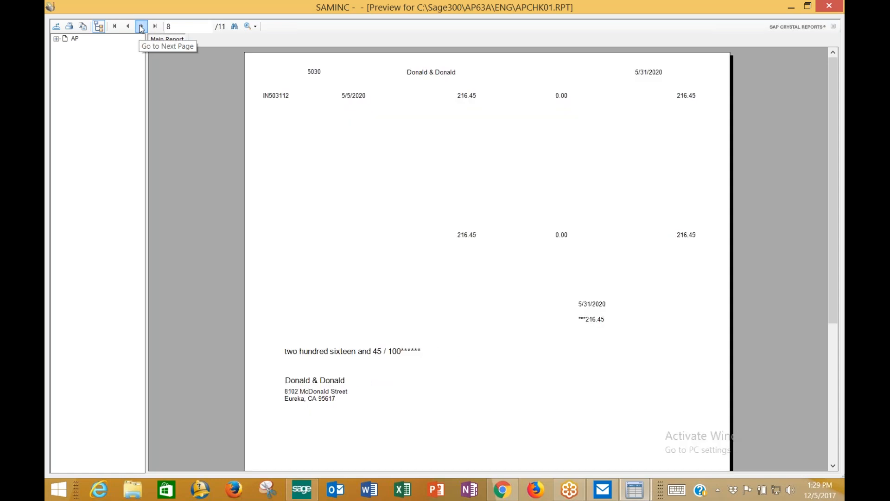
left_click(832, 10)
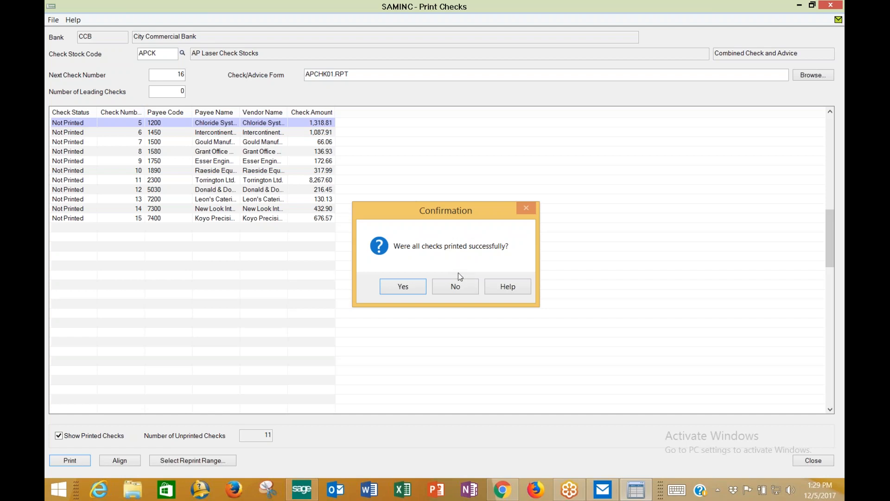
key("Return")
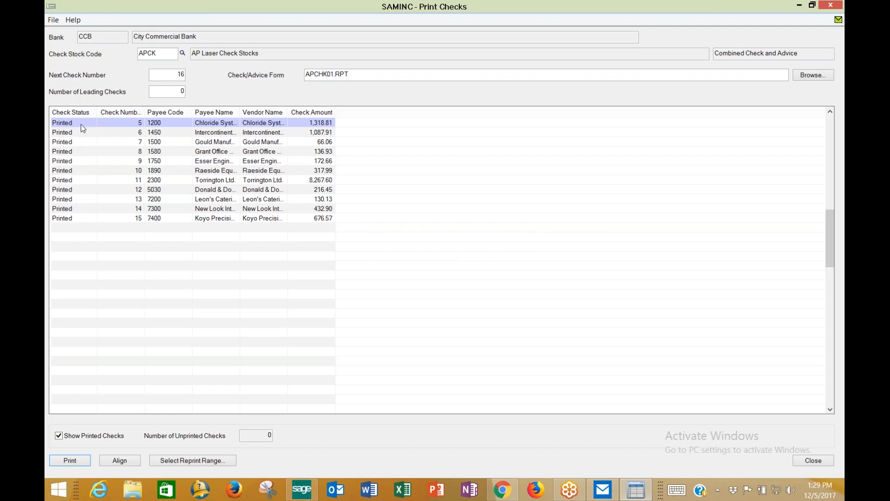
- Switch the print status of check 15, for Koyo Precision Bearings, to not printed and back
double_click(83, 218)
double_click(84, 219)
double_click(84, 219)
double_click(84, 218)
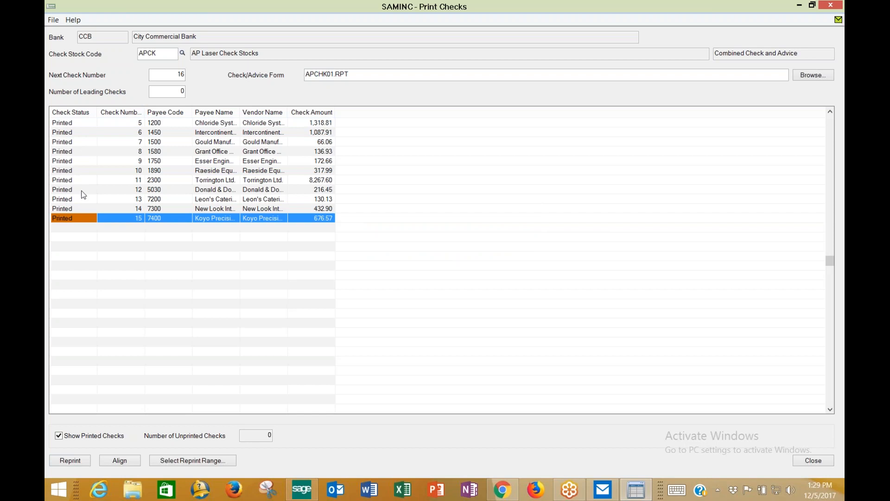
- Mark checks 10 through 15 as not printed, try to close the check run, and cancel out of the closing warning
double_click(82, 170)
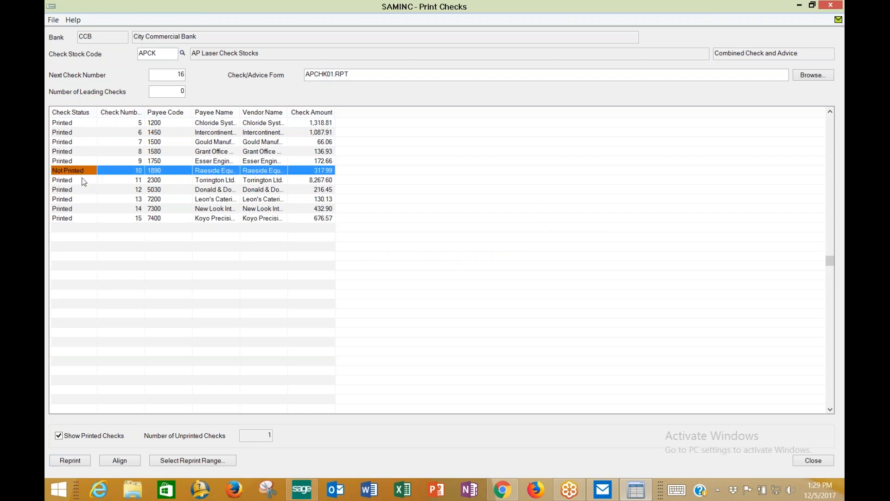
double_click(84, 180)
double_click(83, 190)
double_click(84, 199)
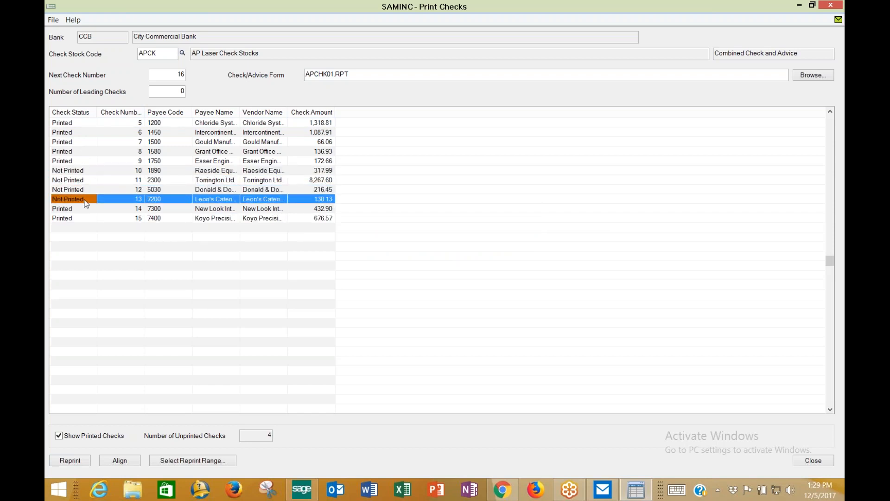
double_click(86, 208)
double_click(87, 218)
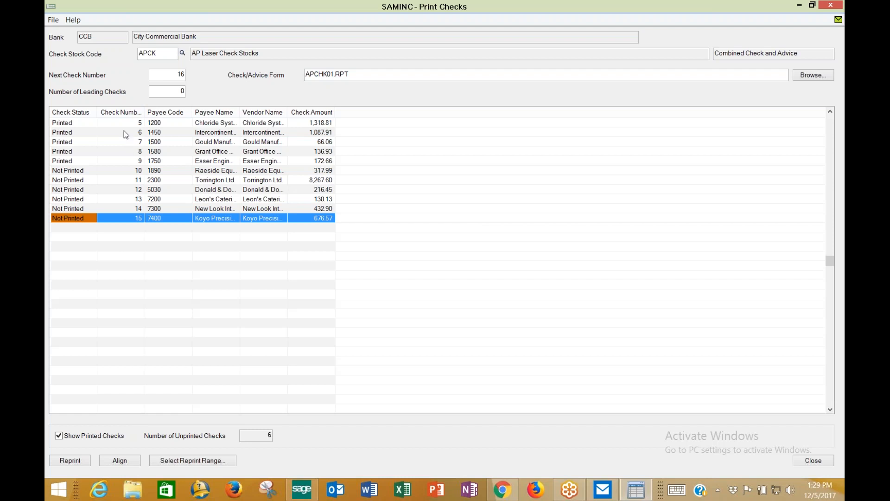
left_click(830, 4)
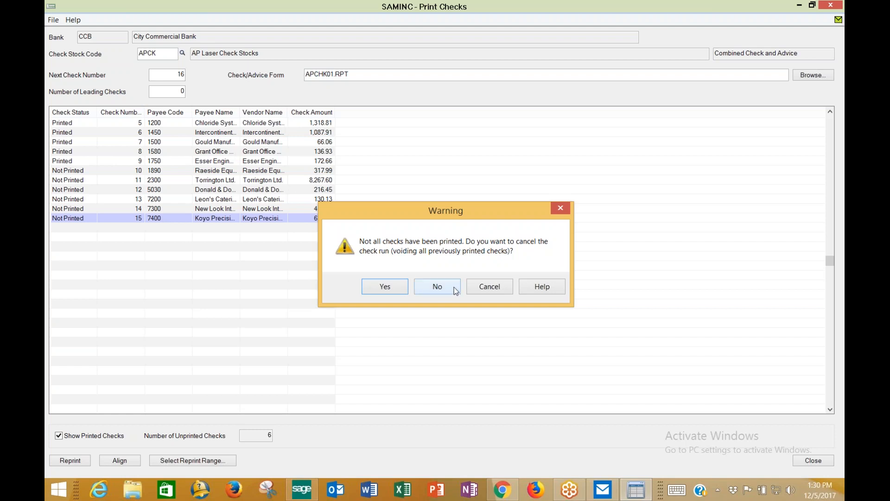
left_click(497, 289)
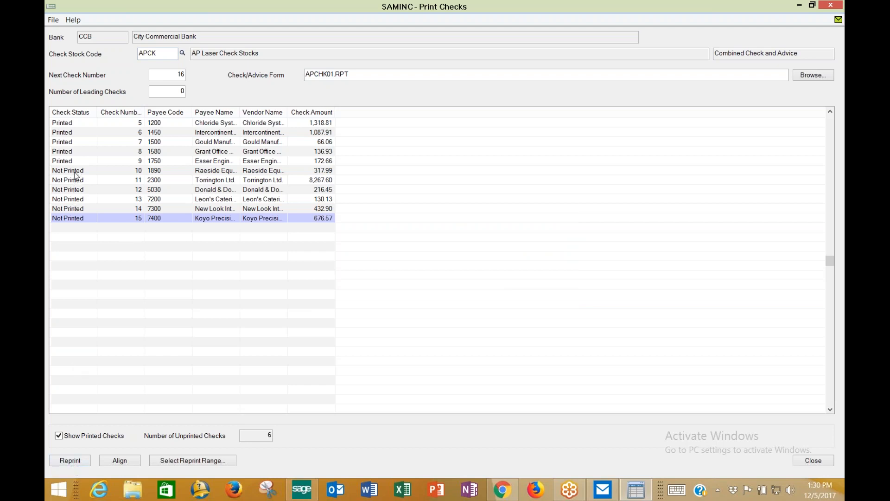
- Reprint the unprinted checks to preview, page to the New Look Interiors of London check, and confirm that all checks printed successfully
left_click(77, 464)
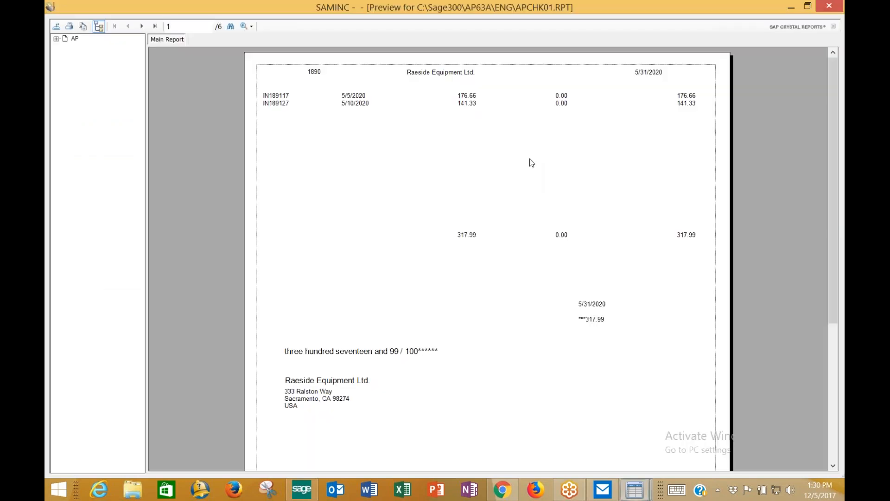
left_click(142, 26)
left_click(142, 27)
left_click(141, 26)
left_click(141, 26)
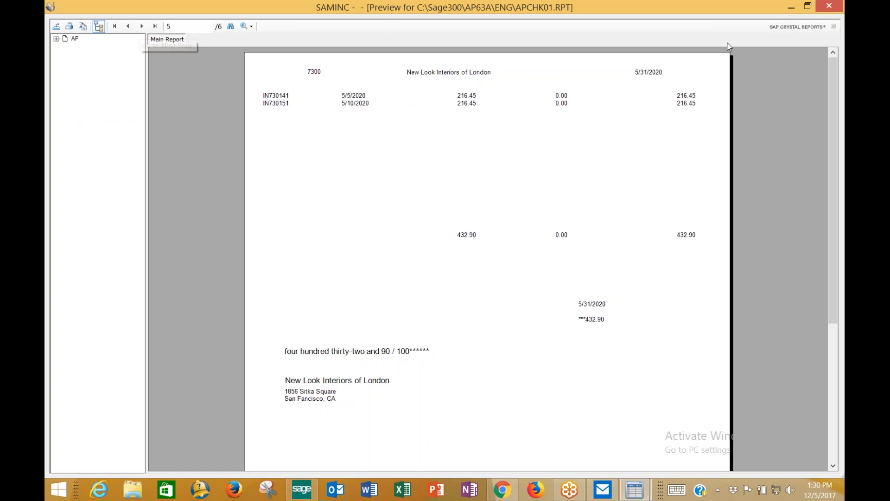
left_click(830, 6)
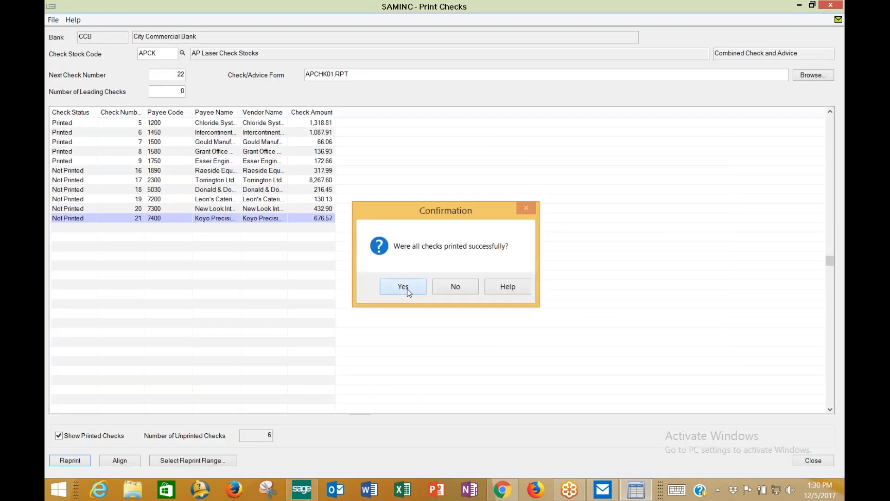
left_click(407, 288)
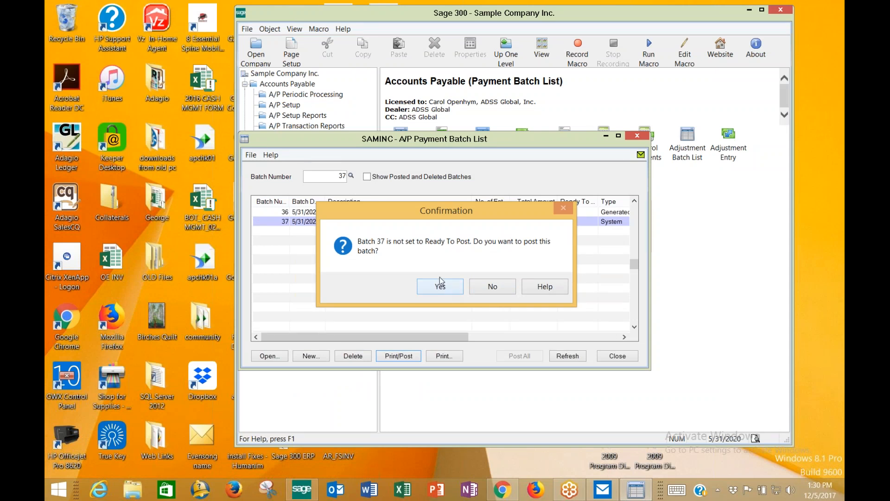
- Confirm posting of payment batch 37, dismiss the posting messages, and close the payment batch list
left_click(447, 287)
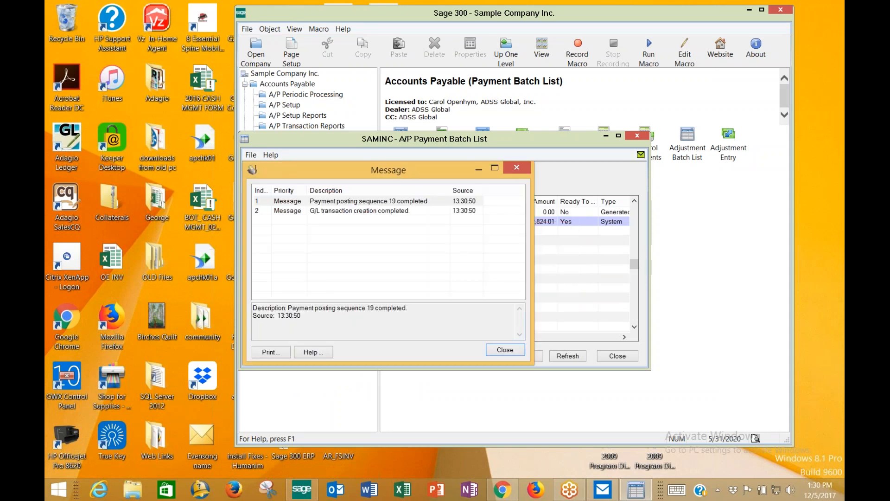
left_click(505, 350)
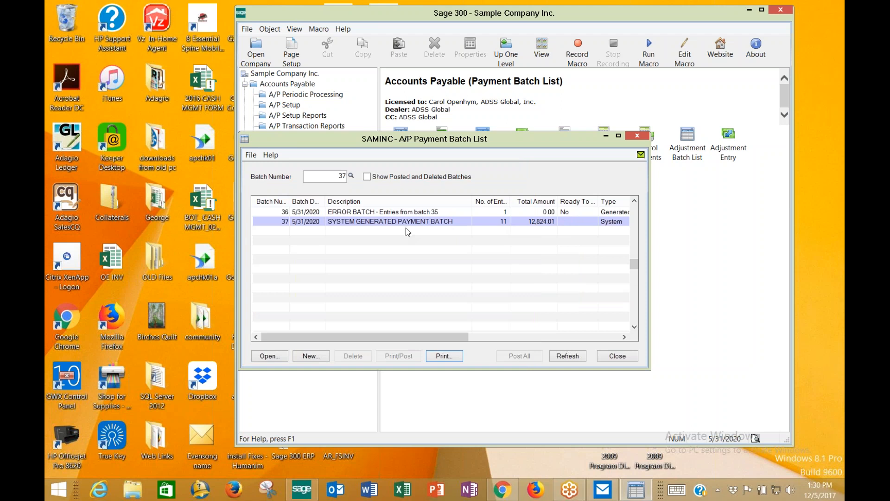
left_click(630, 355)
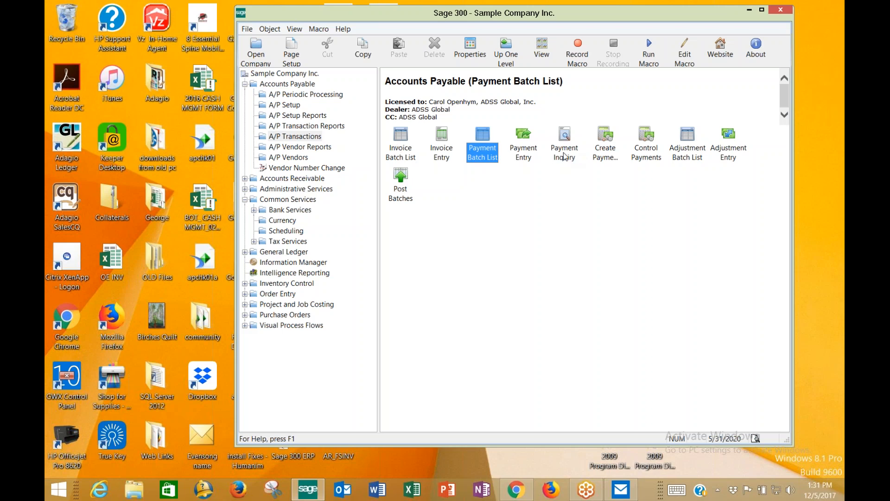
- Open the A/P Payment Inquiry full screen and list all payments dated from 05/01/2020
double_click(564, 153)
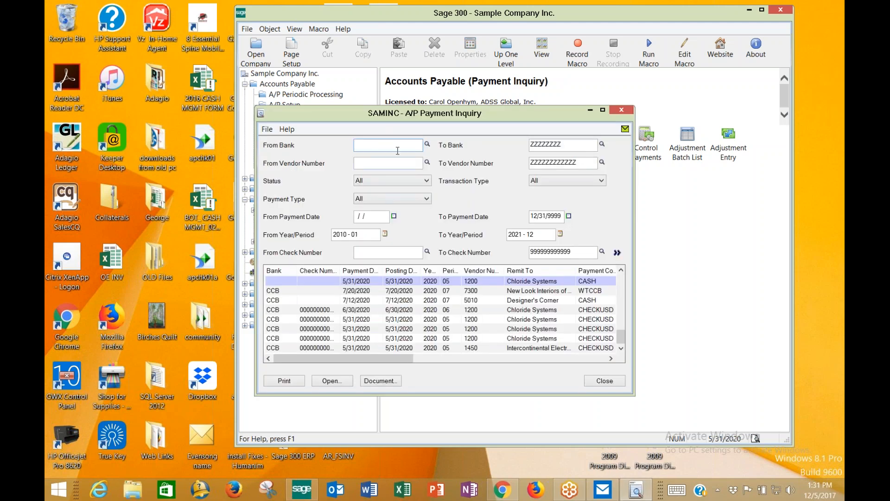
left_click(603, 110)
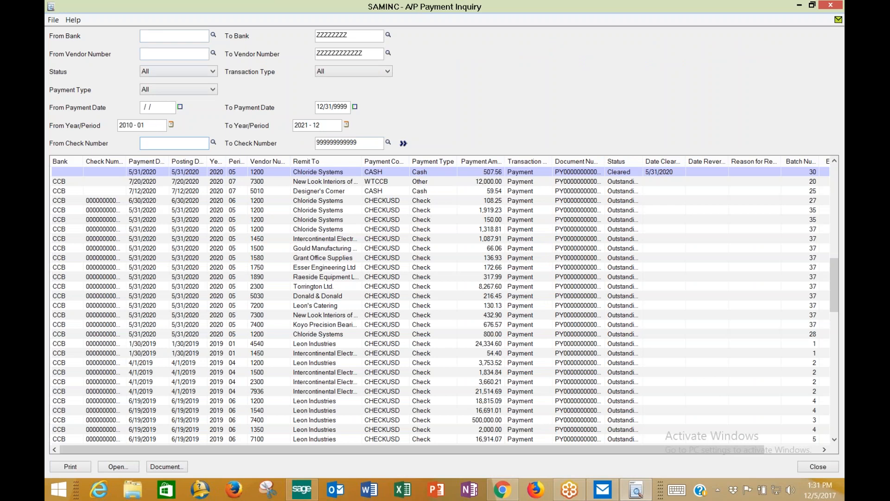
left_click(157, 107)
type("05/01/2020")
key("Return")
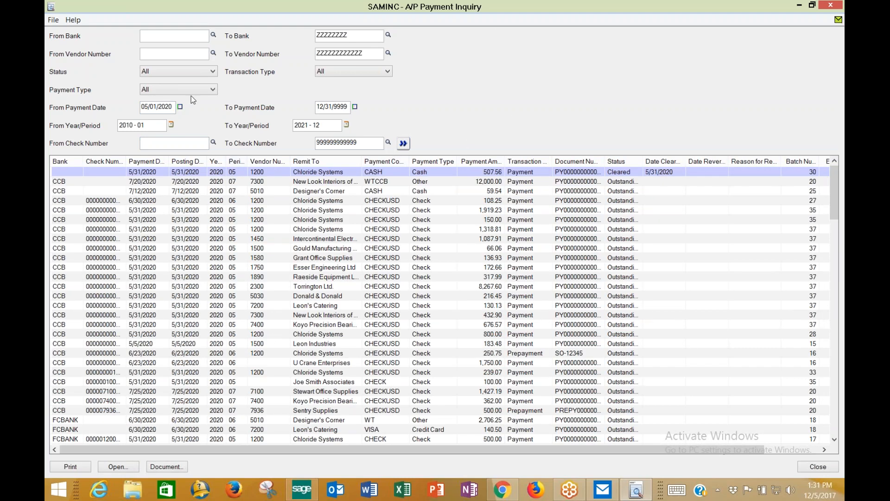
- Limit the payment inquiry to vendor 1200 as both the first and last vendor number and reload the list
left_click(175, 53)
type("1200")
key("Tab")
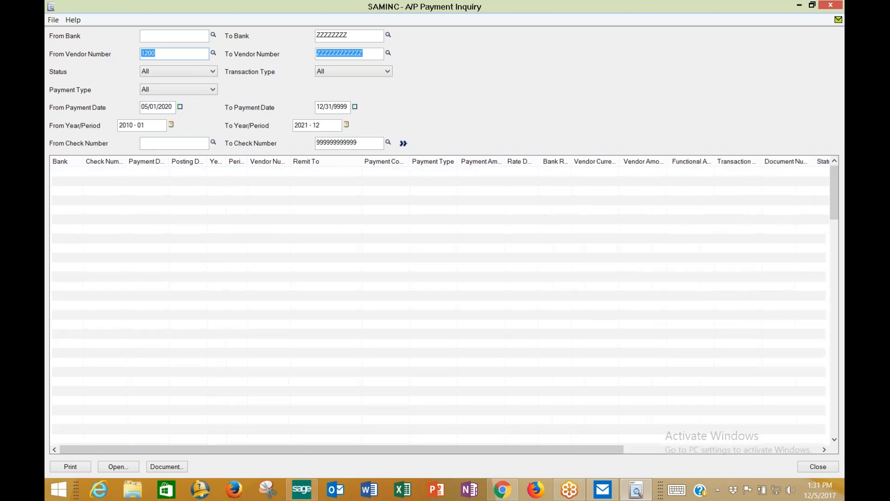
type("1200")
key("Tab")
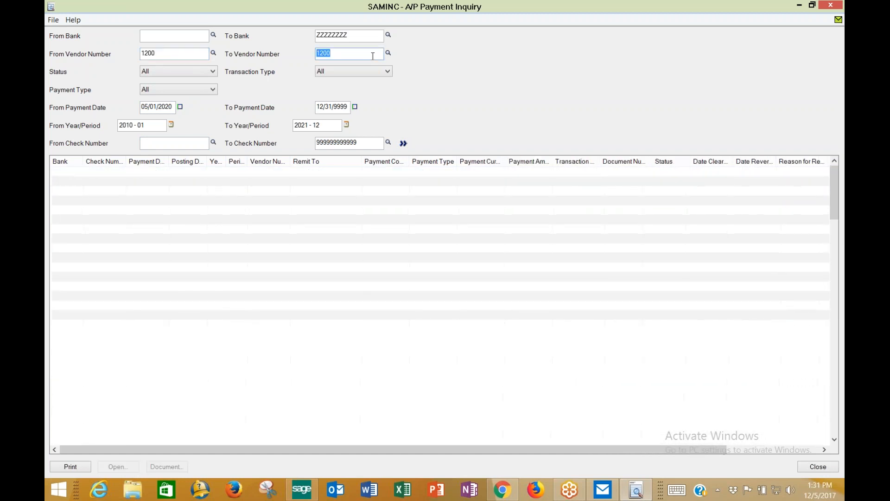
left_click(403, 143)
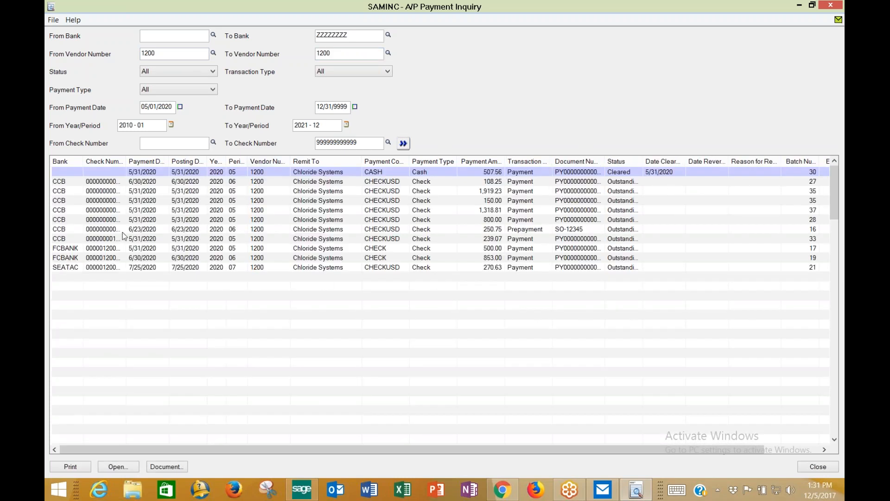
left_click_drag(126, 162, 161, 162)
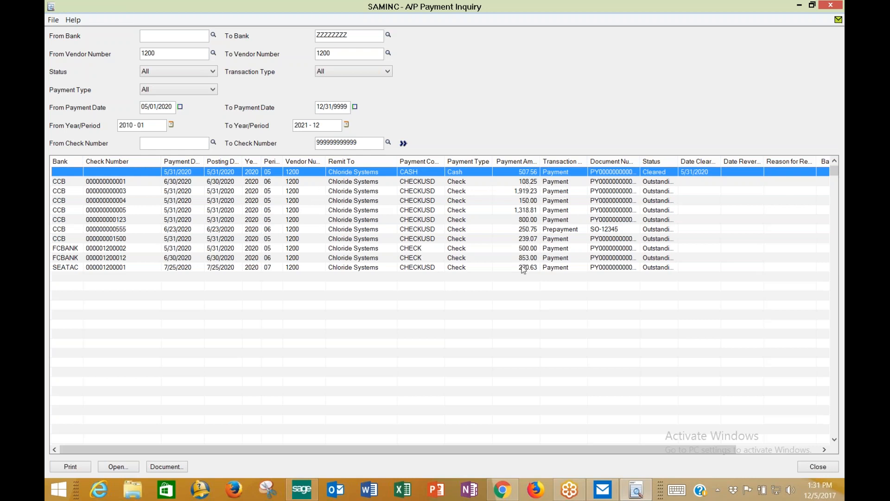
left_click(358, 259)
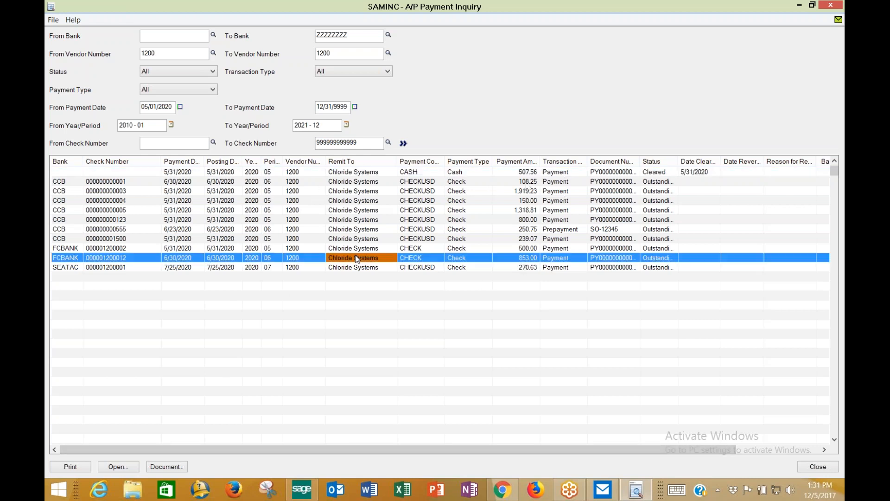
left_click(184, 466)
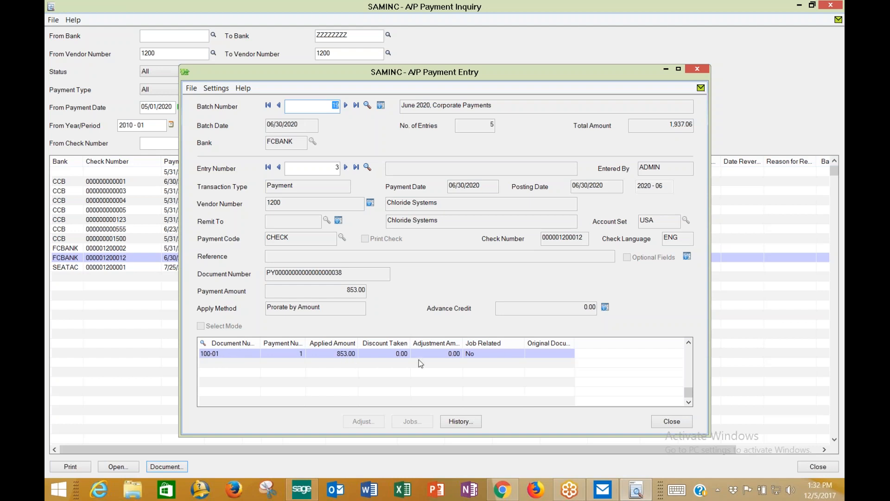
left_click(666, 421)
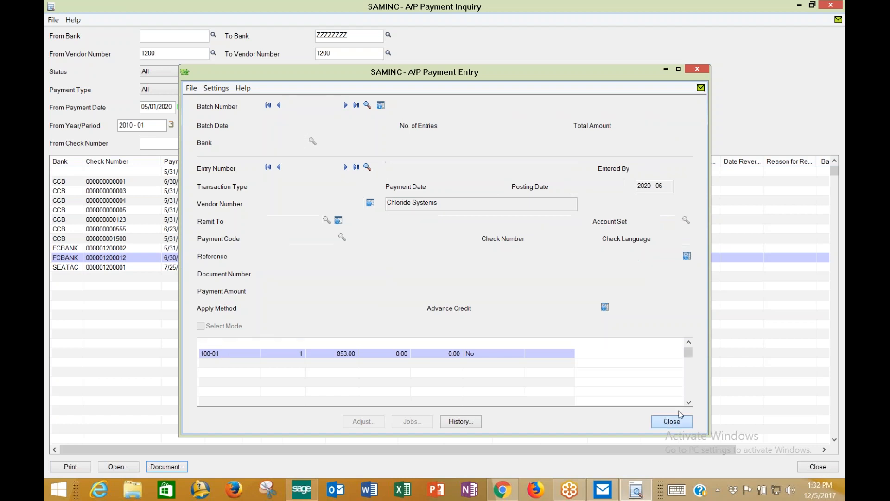
left_click_drag(679, 158, 717, 156)
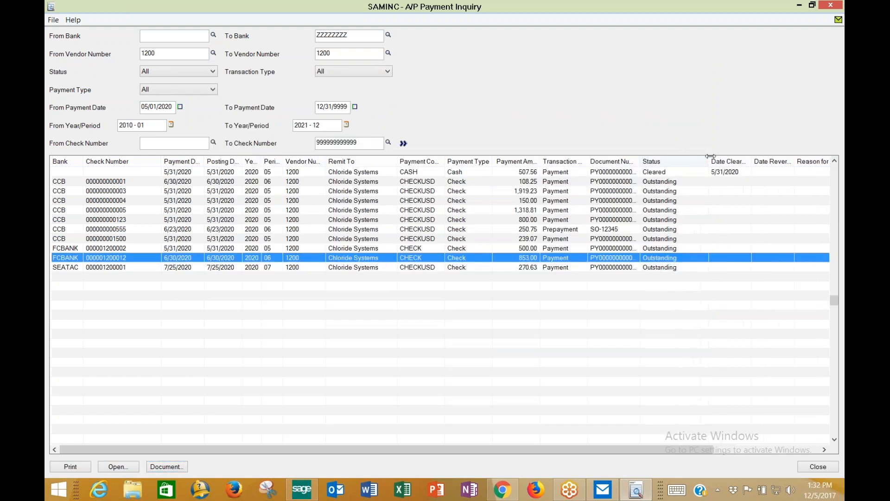
left_click(679, 173)
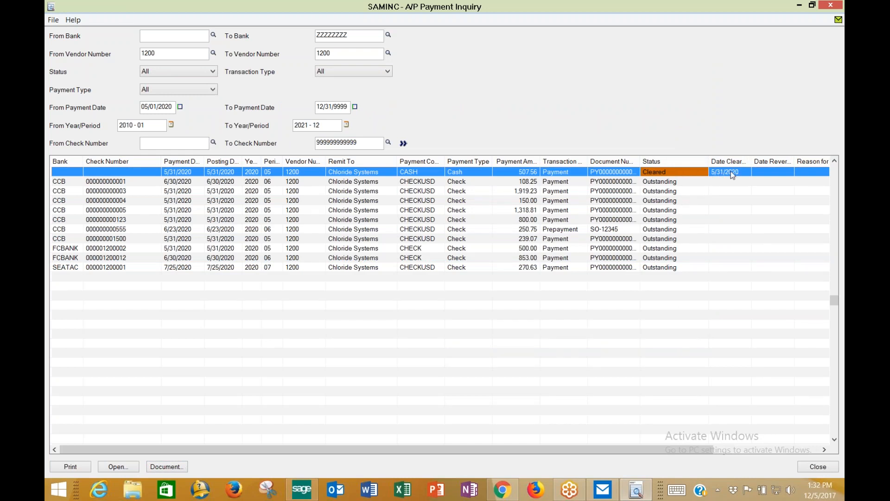
left_click(679, 230)
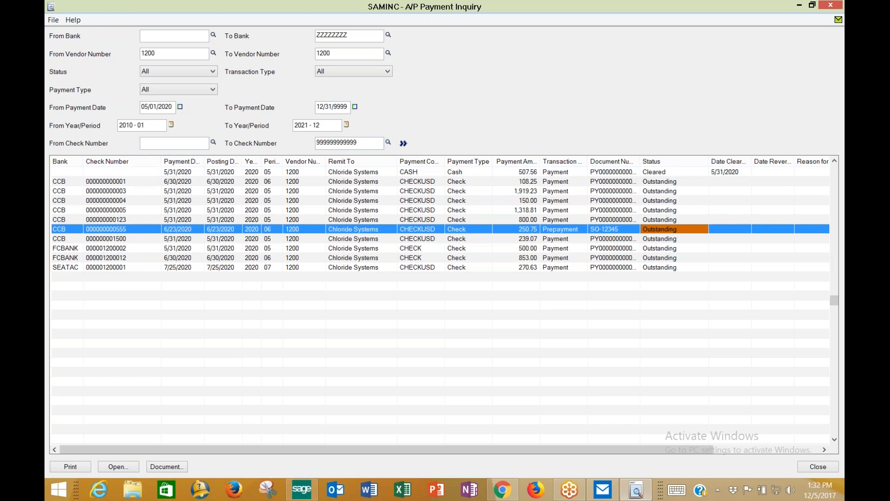
- Try to filter the payment inquiry to check number 123 only
left_click(172, 143)
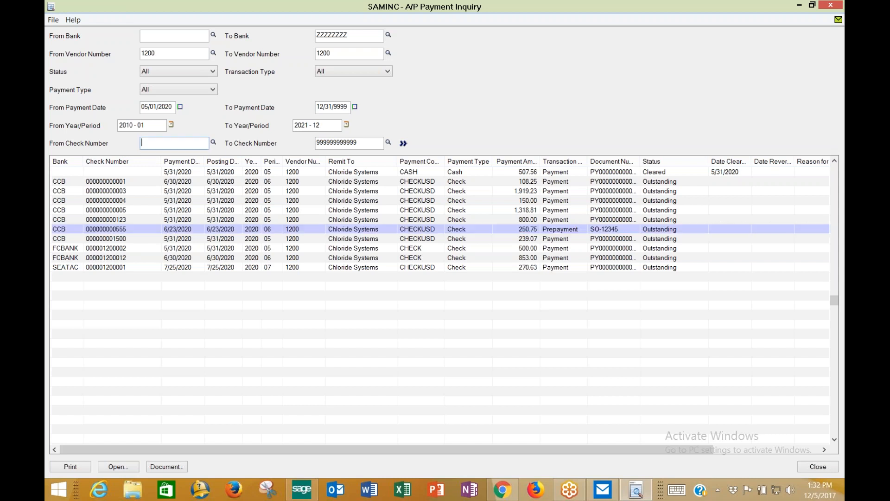
type("123")
key("Tab")
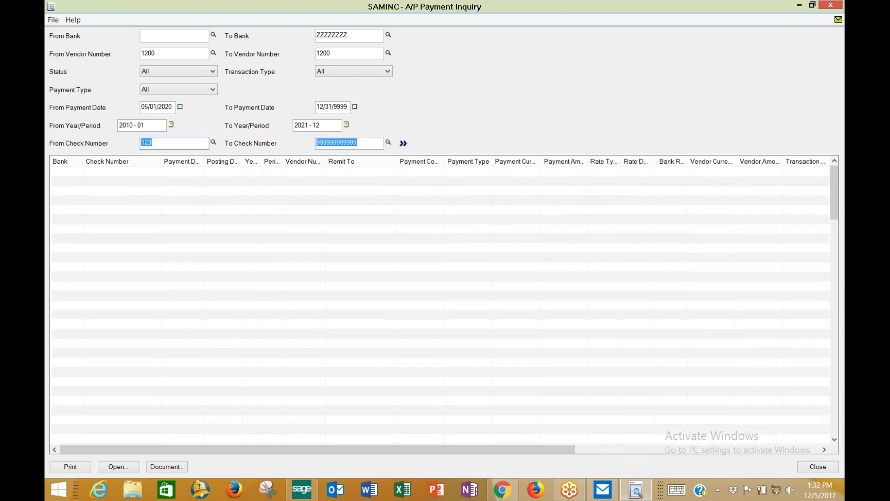
type("123")
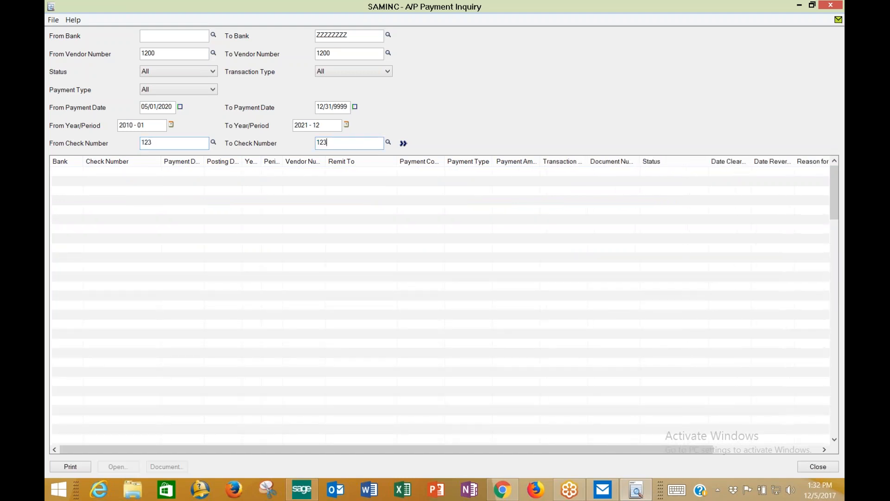
left_click(403, 143)
left_click(214, 143)
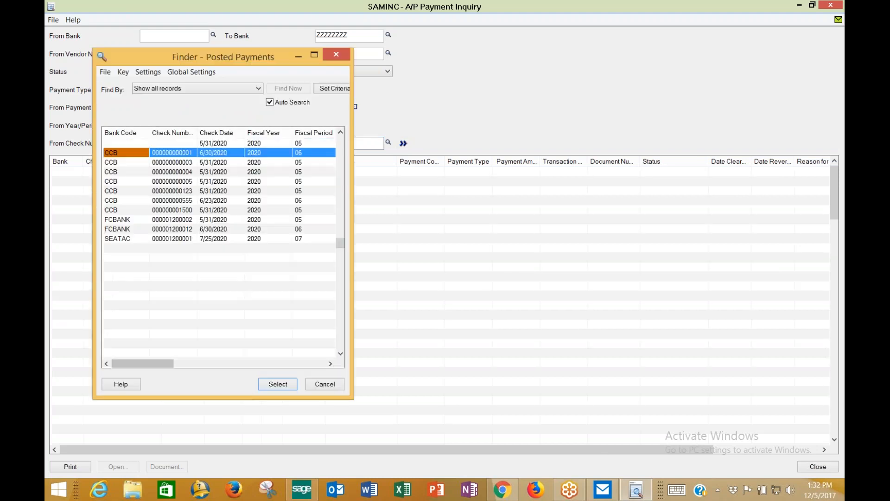
double_click(186, 194)
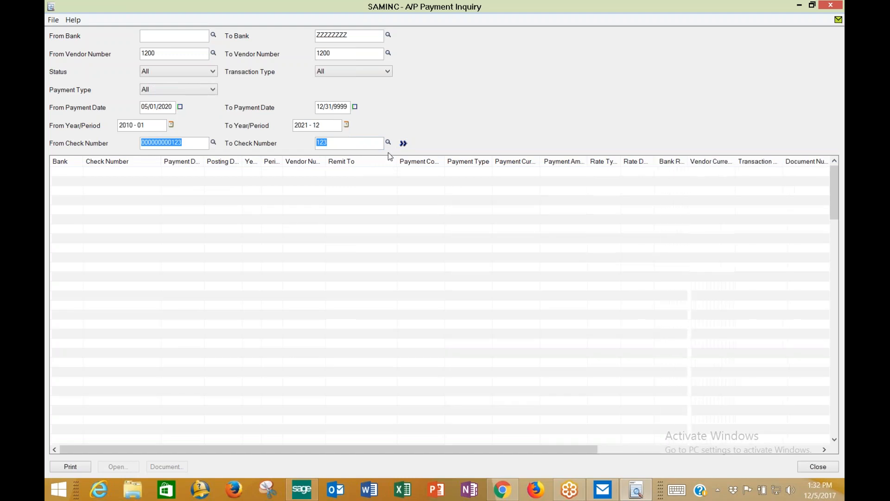
left_click(389, 143)
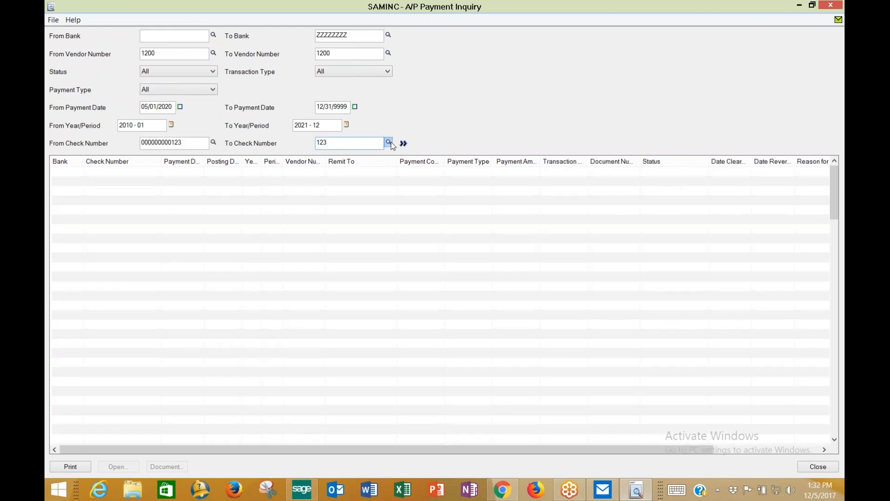
double_click(178, 191)
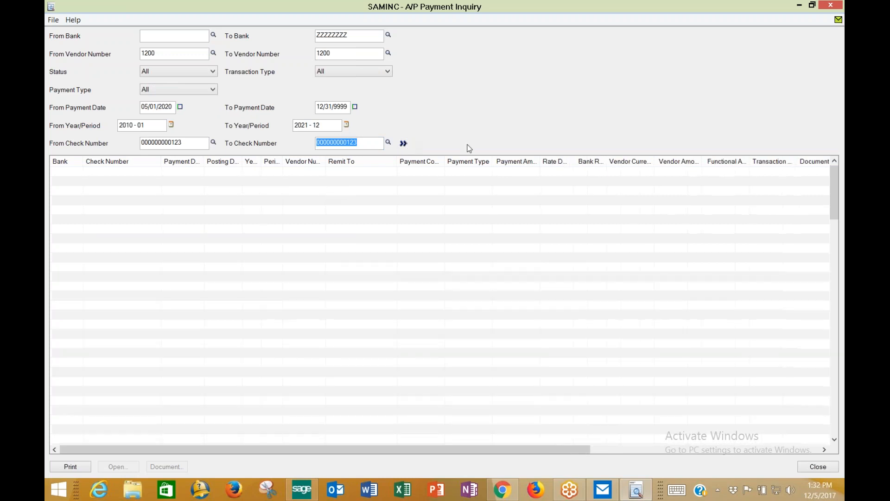
left_click(404, 143)
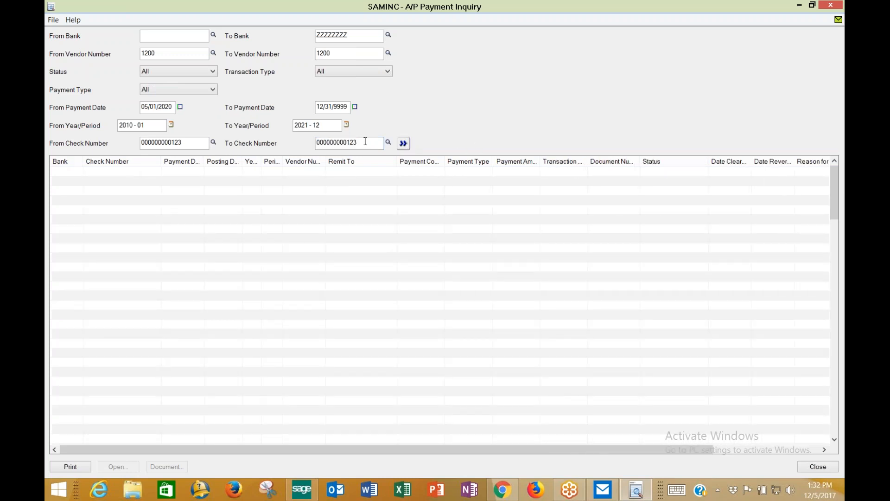
left_click(404, 143)
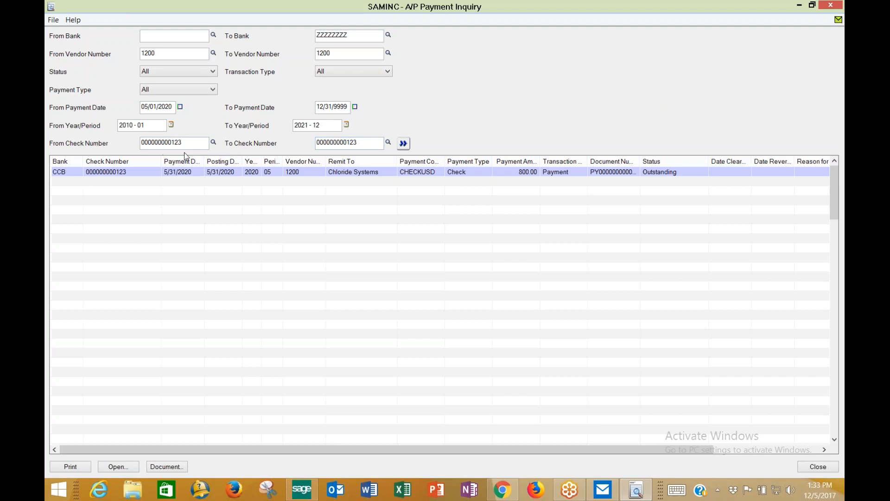
- Close the payment inquiry and open Reverse Transactions in Bank Services with Accounts Payable as the source application
left_click(825, 6)
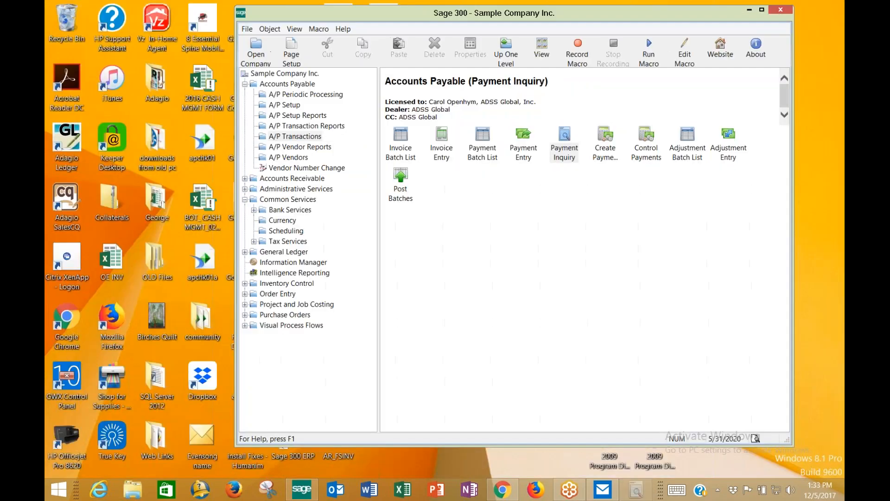
left_click(296, 210)
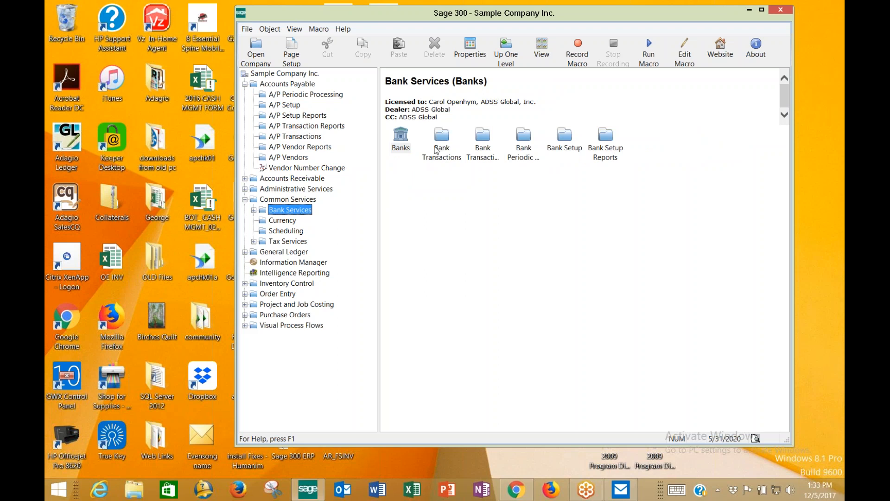
double_click(441, 139)
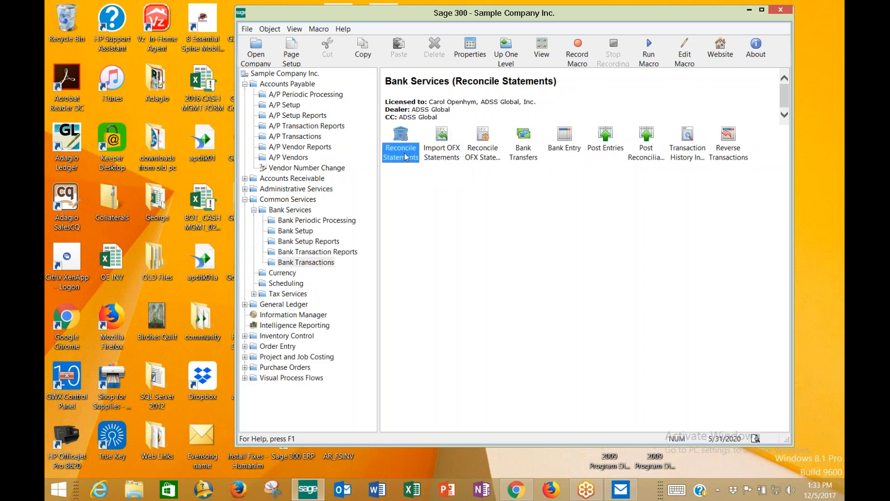
double_click(726, 149)
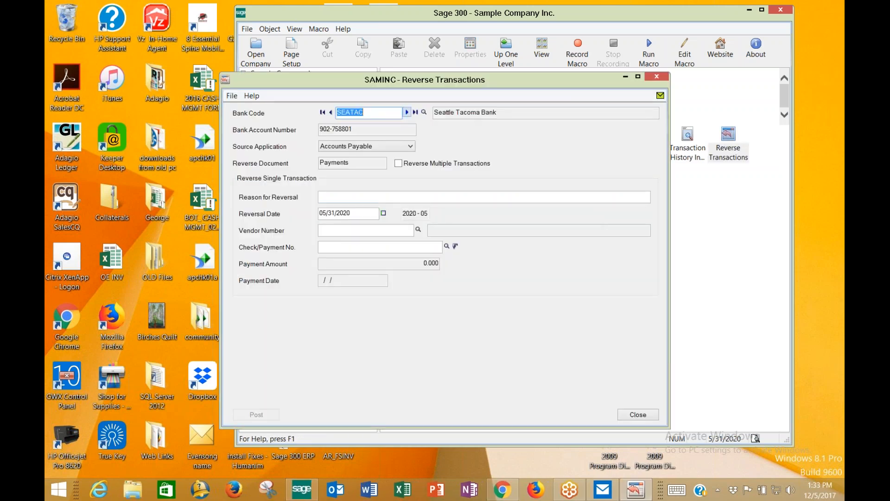
left_click(348, 146)
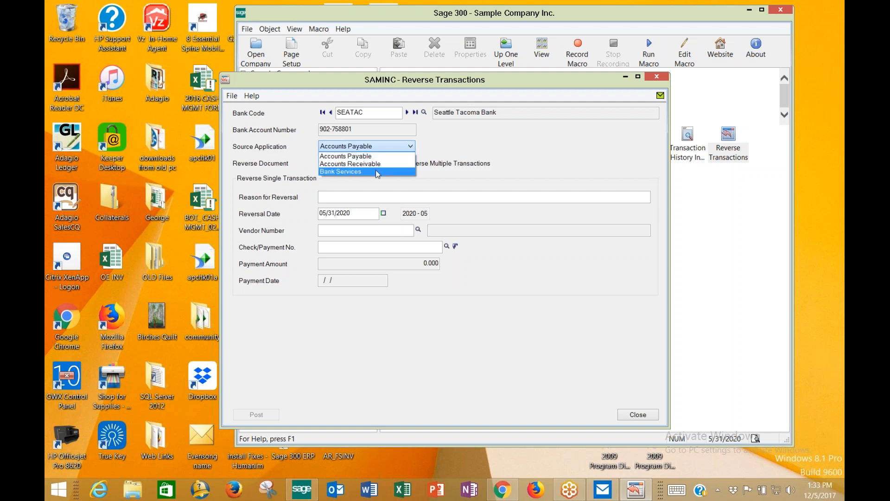
left_click(375, 156)
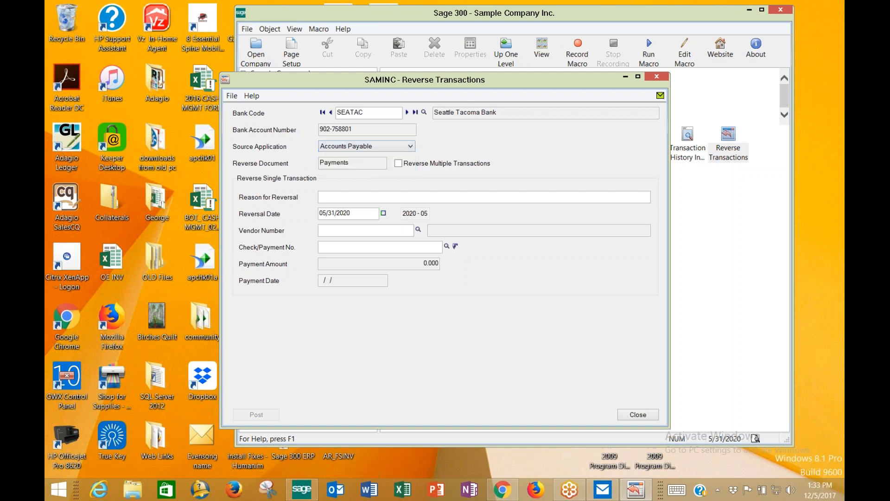
- Enter "lost in mail" as the reason for reversal and 1200 as the vendor number
left_click(440, 197)
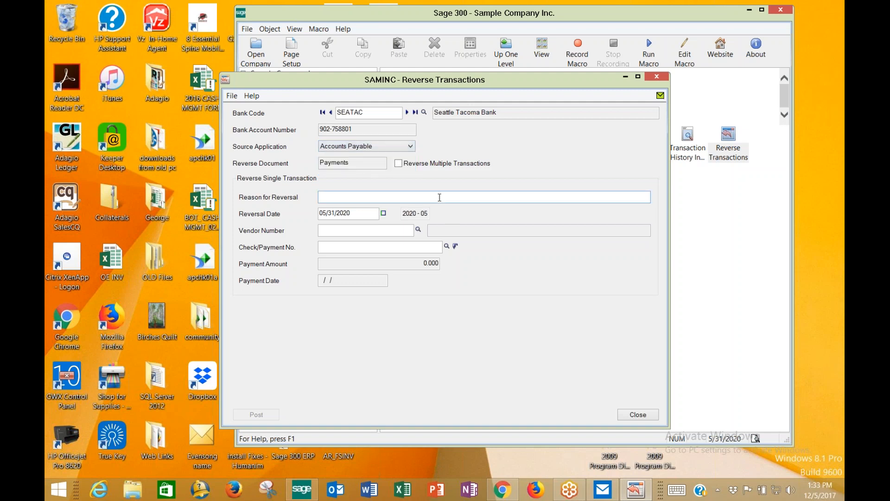
type("lost in mail")
key("Tab")
key("Tab")
type("1200")
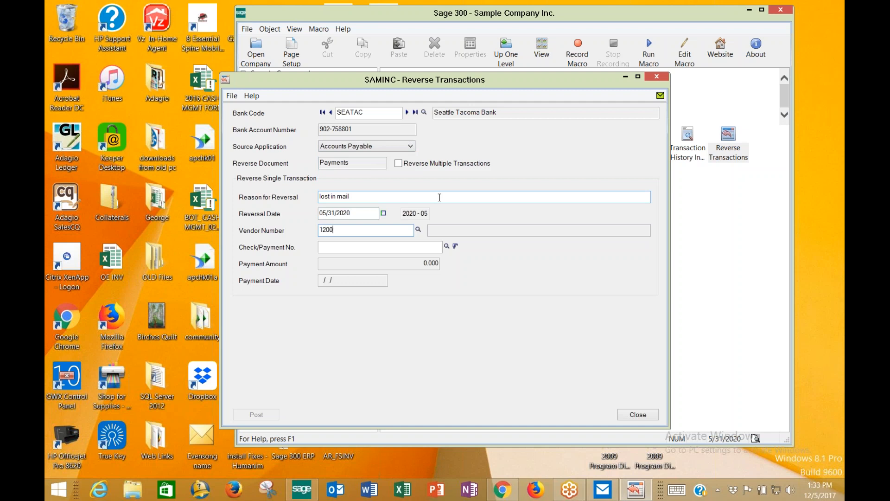
key("Tab")
left_click(370, 213)
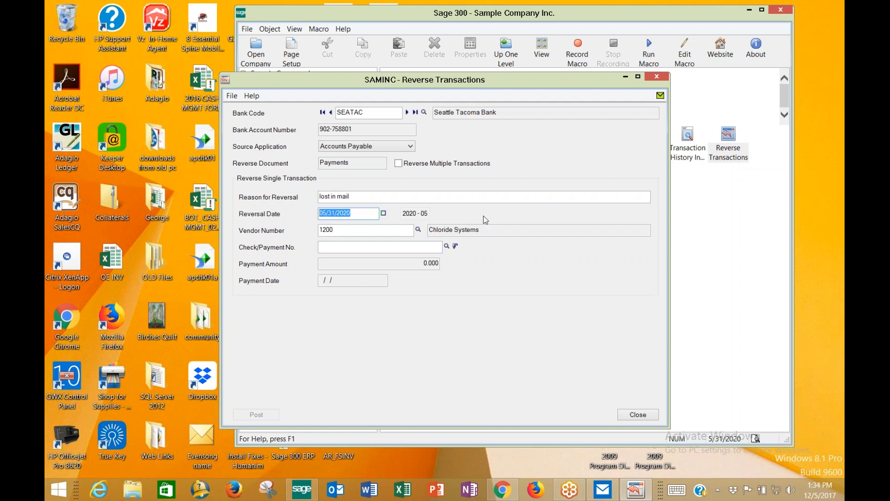
- Choose payment 1200001 from the vendor's bank transactions and try to post its reversal
left_click(446, 246)
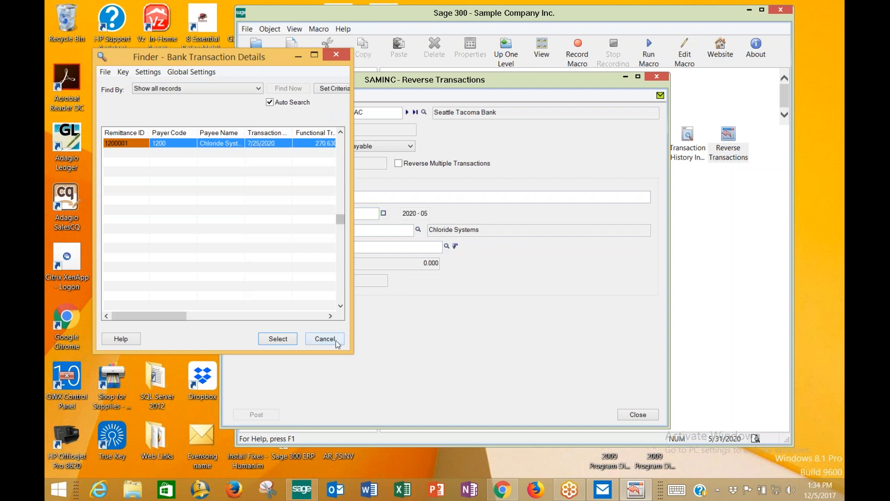
double_click(139, 144)
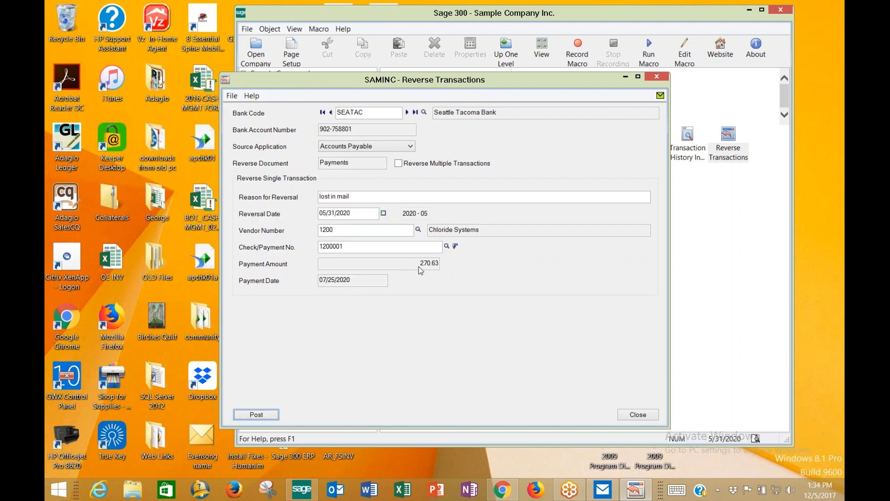
left_click(272, 416)
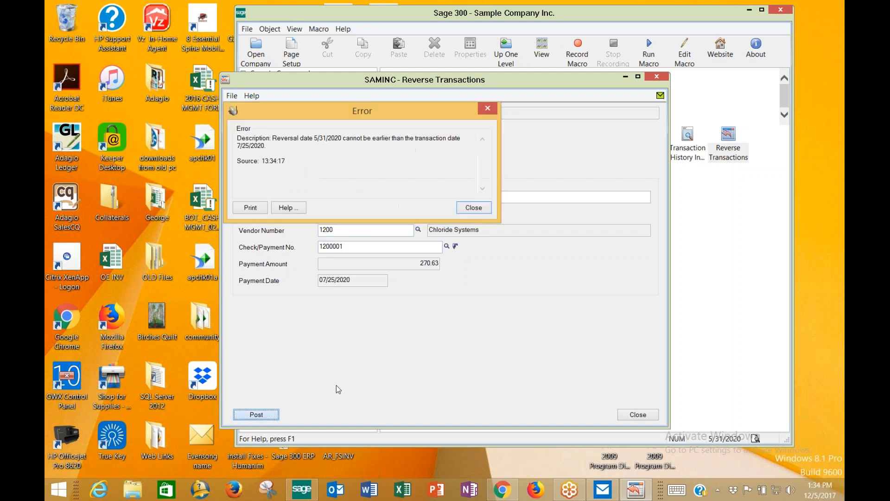
- Dismiss the error, set the reversal date to 08/31/2020 and post the payment reversal
left_click(483, 212)
type("07/2")
type("1")
key("Tab")
key("Return")
type("0831")
key("Tab")
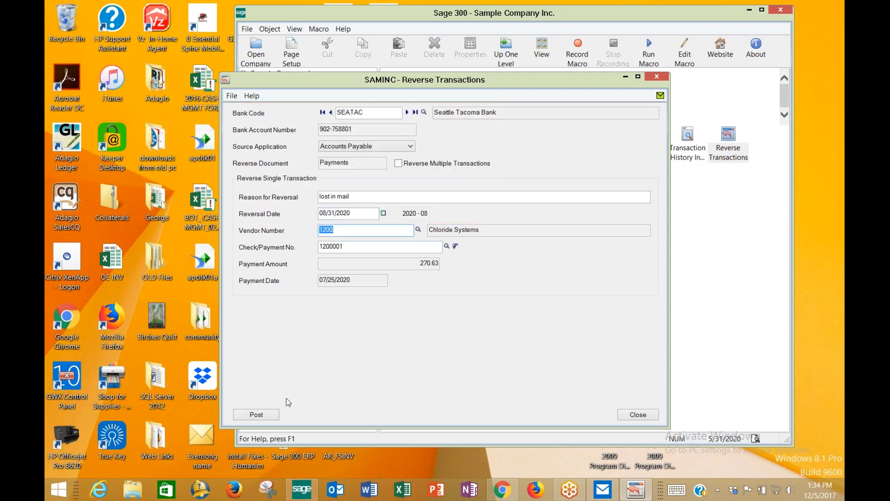
left_click(273, 414)
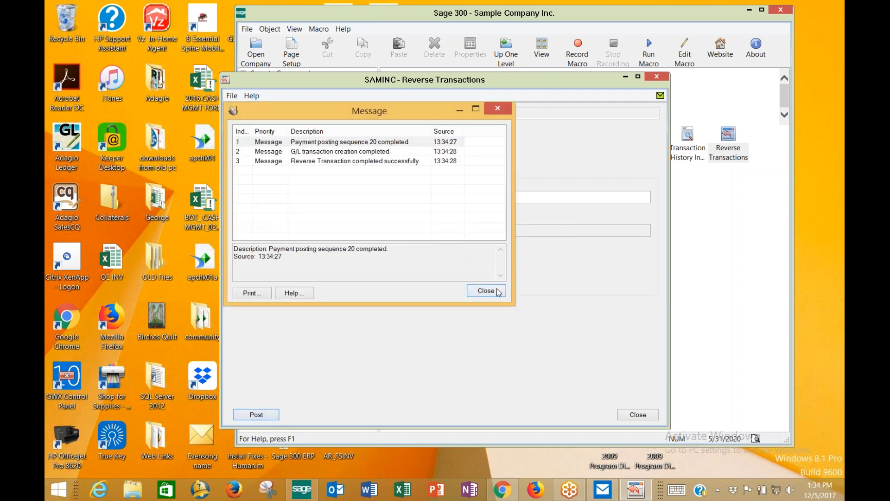
left_click(497, 291)
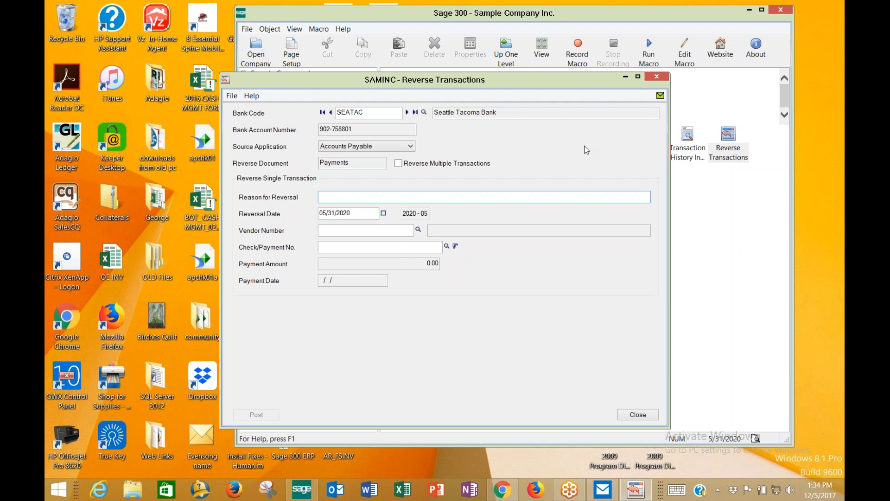
- Switch to reversing multiple transactions, list the payments for the full default ranges, and close Reverse Transactions
left_click(399, 163)
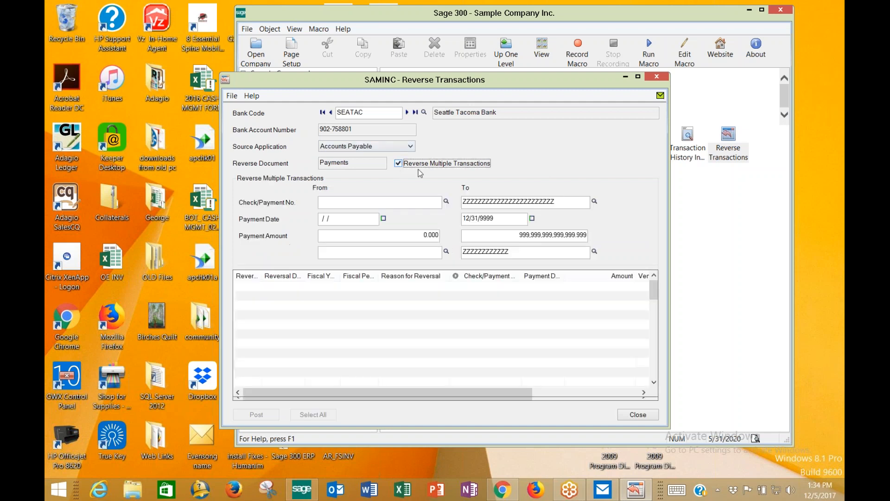
left_click(625, 254)
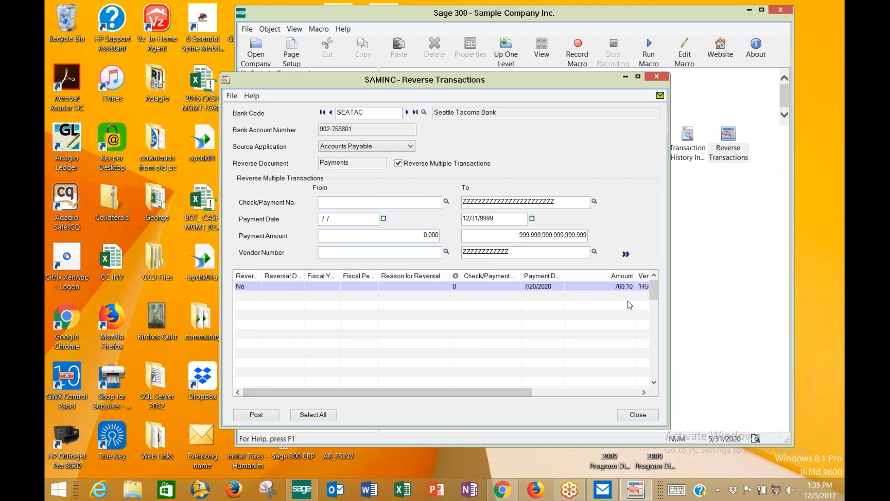
left_click(662, 78)
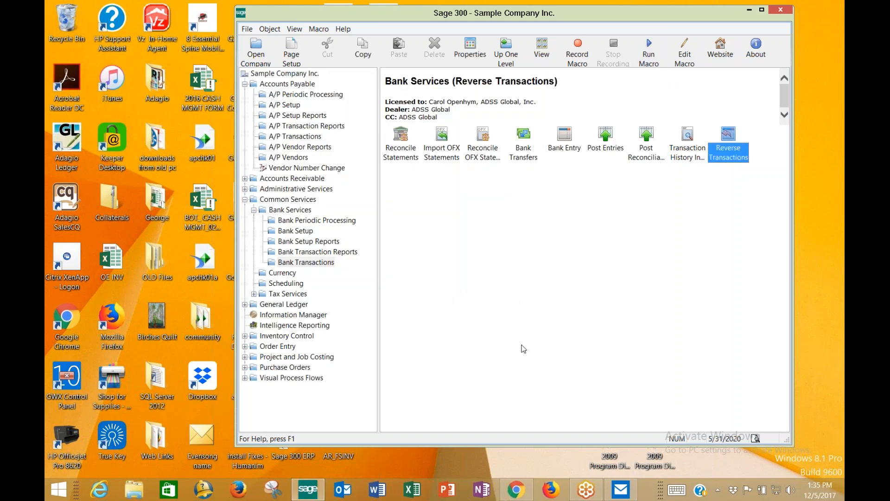
left_click_drag(537, 443, 536, 454)
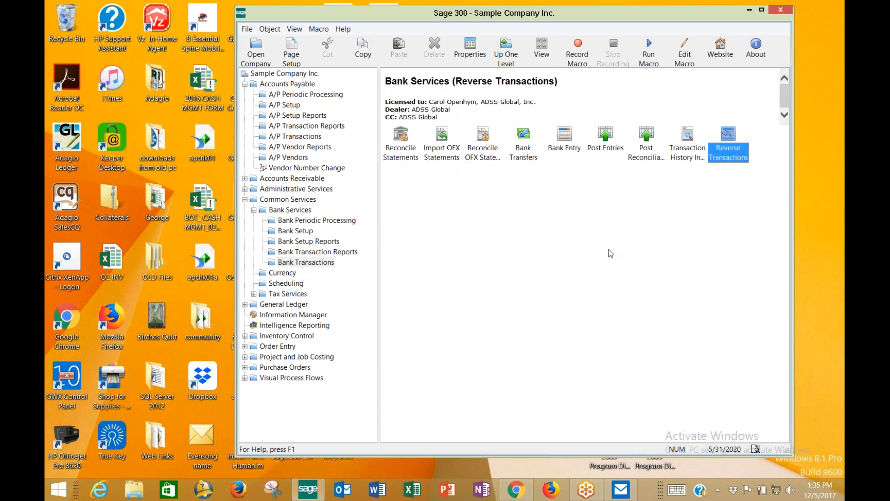
left_click(825, 254)
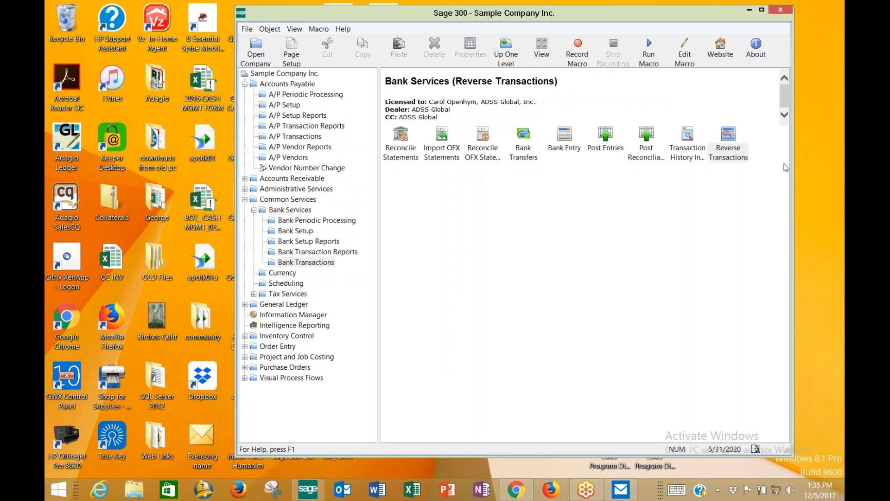
mouse_move(635, 15)
left_mouse_down()
mouse_move(634, 4)
mouse_move(630, 28)
left_mouse_up()
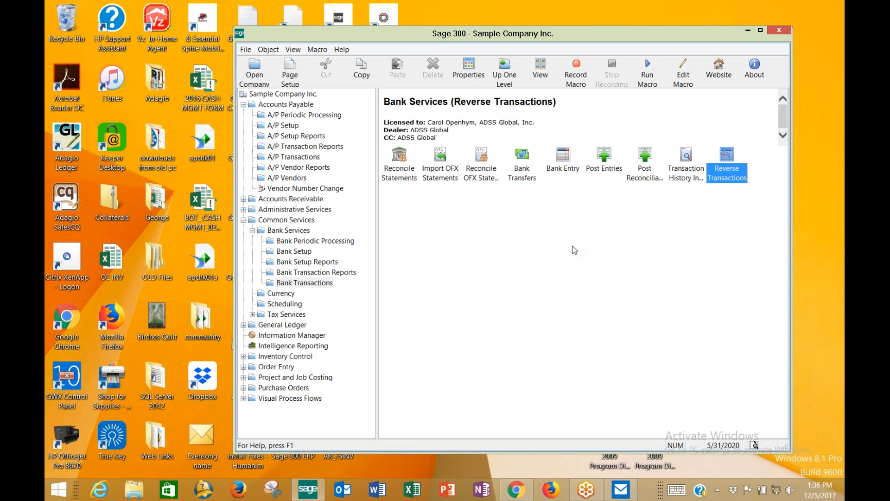
- Open the Aged Payables report from the A/P Transaction Reports and set its cutoff to Year/Period
left_click(297, 106)
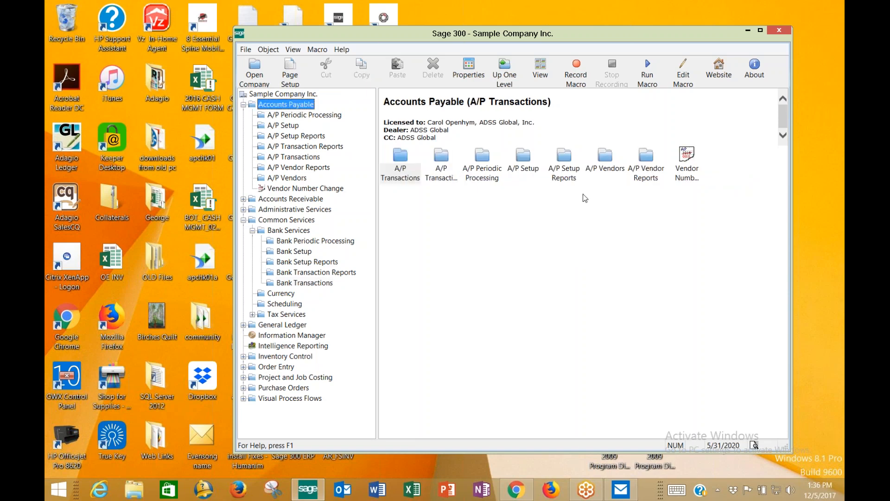
left_click(438, 175)
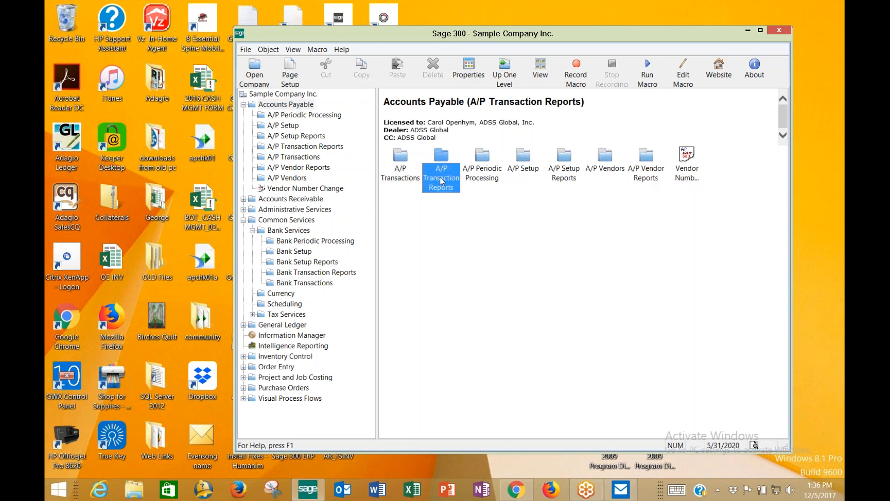
double_click(440, 177)
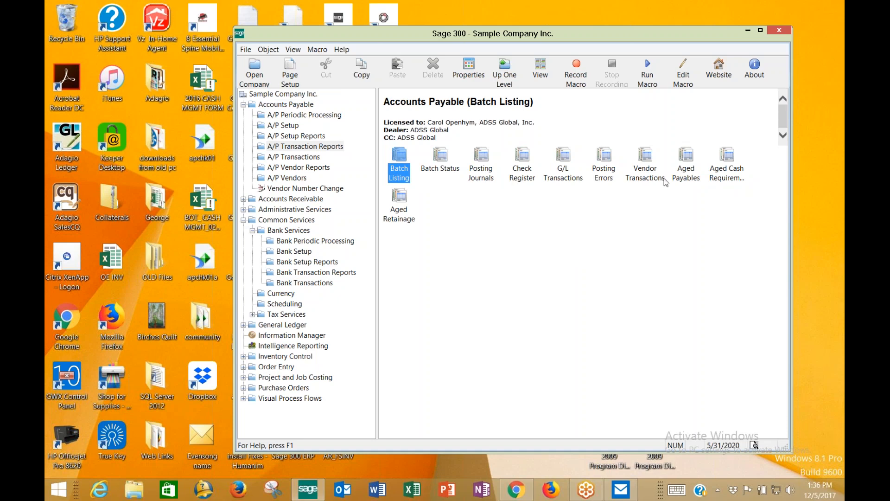
double_click(685, 167)
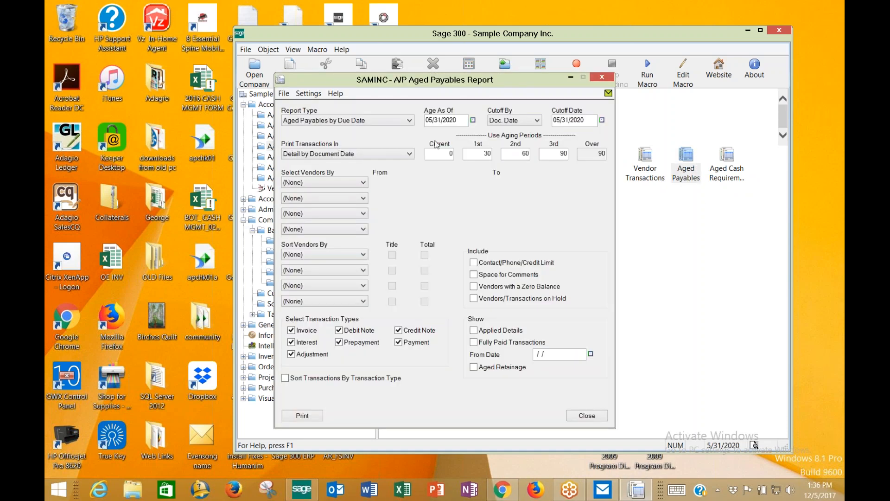
left_click(461, 123)
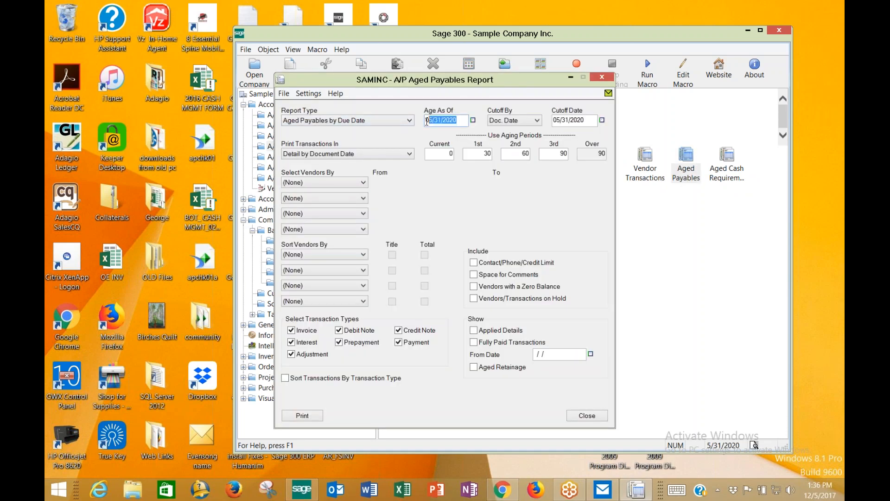
left_click(507, 121)
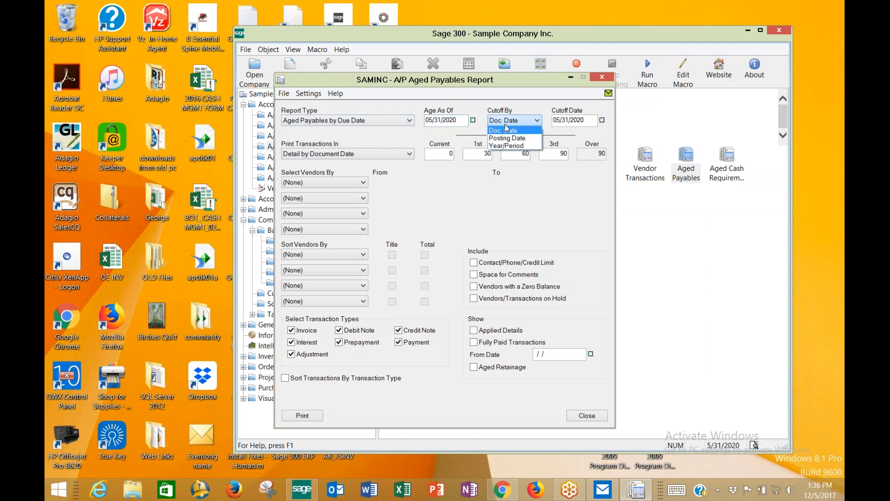
left_click(525, 144)
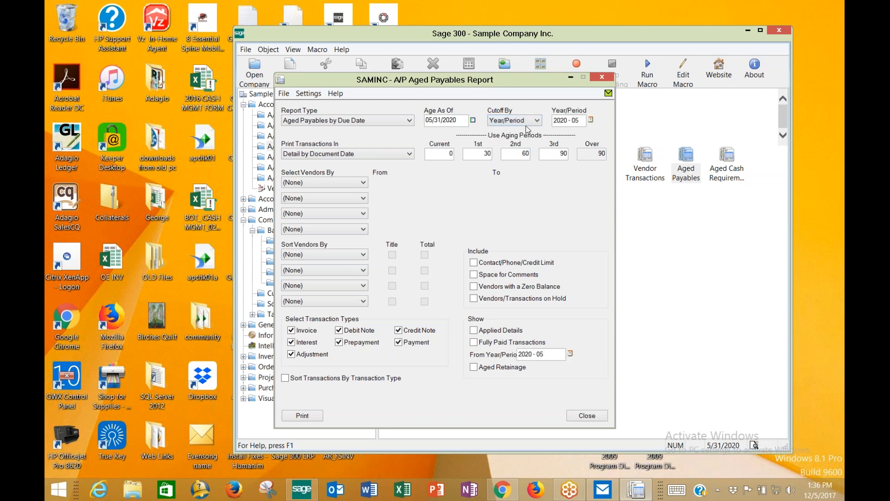
- Set the report's aging date to 08/31/2020 with cutoff period 2020-08, and include vendors and transactions on hold
left_click(575, 121)
key("shift+Tab")
left_click_drag(459, 122, 362, 127)
type("08/31/2020")
key("Tab")
left_click(481, 299)
- Print the detailed aged payables report to preview and check the totals on its last page
left_click(303, 416)
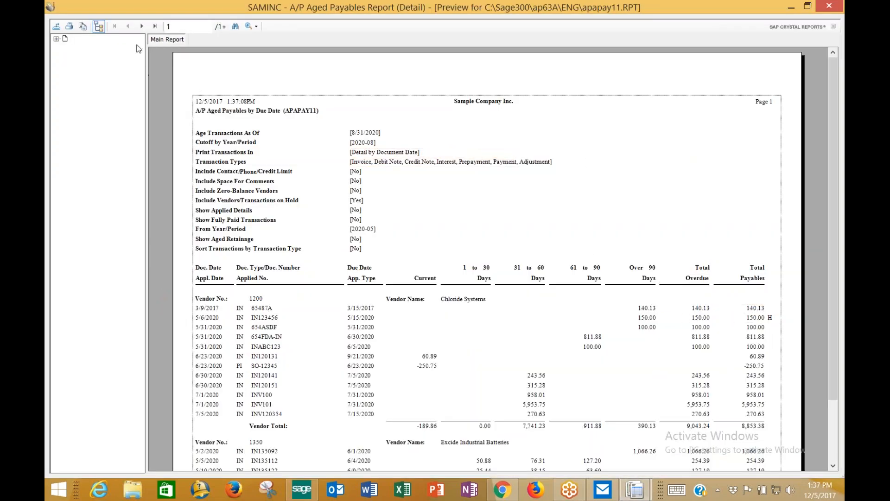
left_click(155, 26)
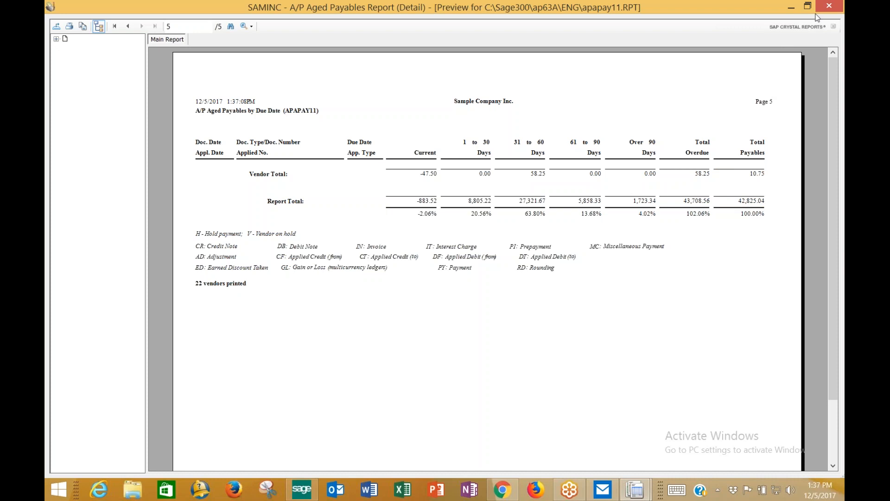
left_click(829, 6)
- Print the Aged Payables report in Summary form, examine the report total row, and close the report
left_click(390, 153)
left_click(359, 179)
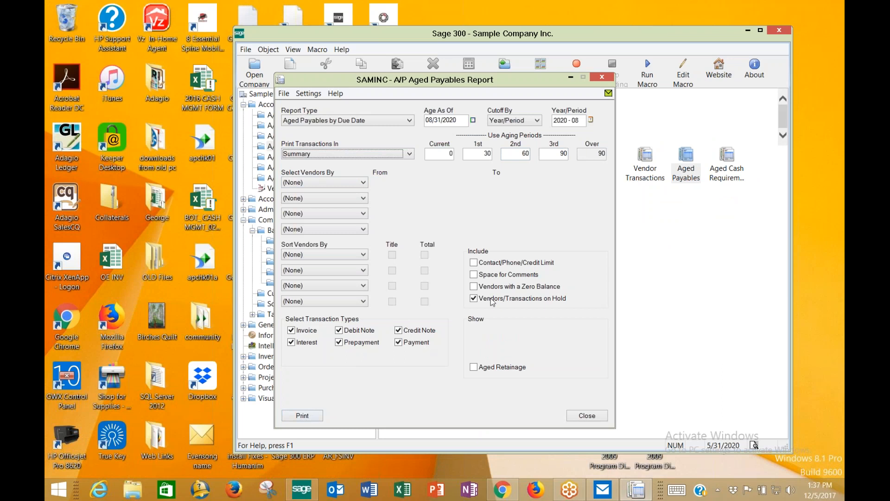
left_click(300, 415)
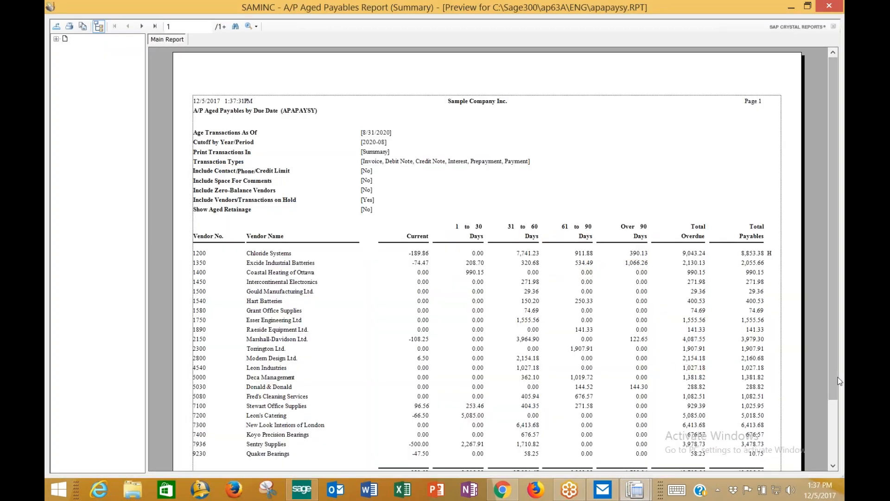
left_click_drag(835, 382, 835, 443)
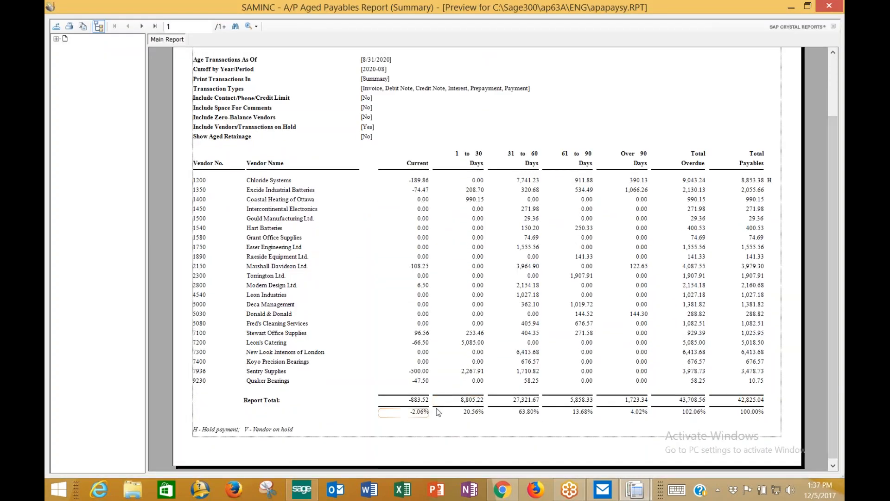
left_click(752, 399)
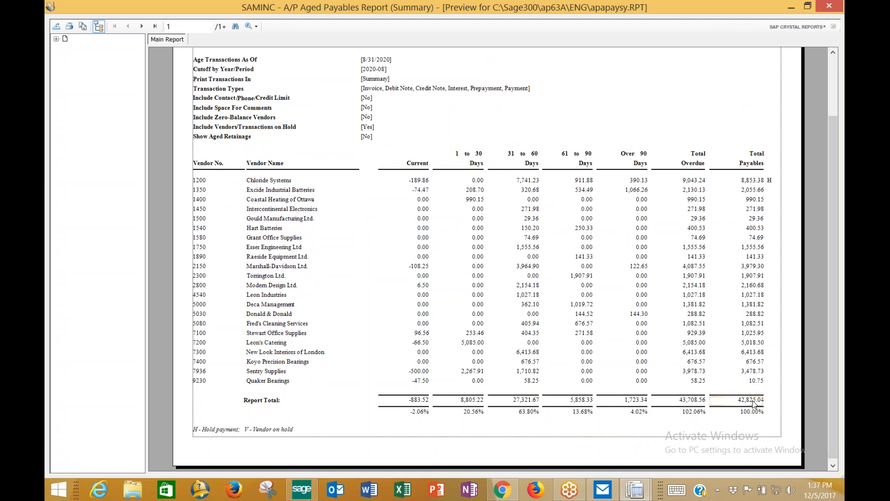
left_click(828, 6)
left_click(594, 416)
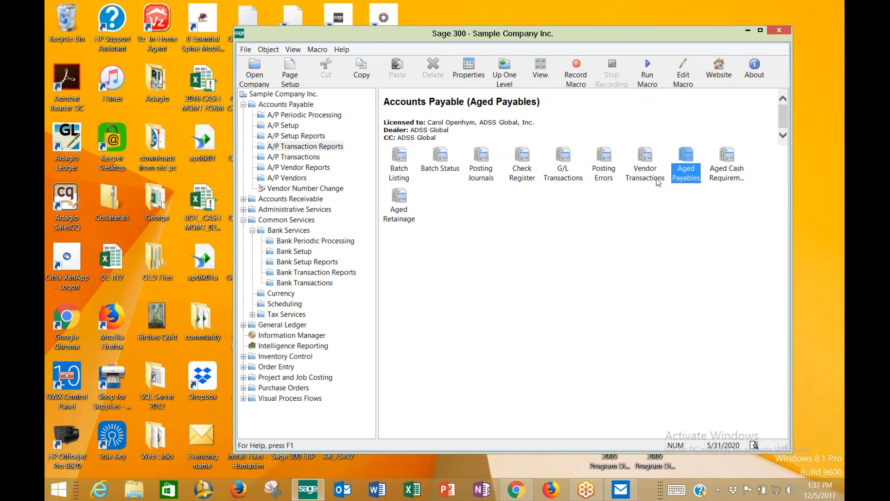
- Open the Vendor Transactions report and set the document date range from 01/01/2020 to 12/31/2020
double_click(658, 182)
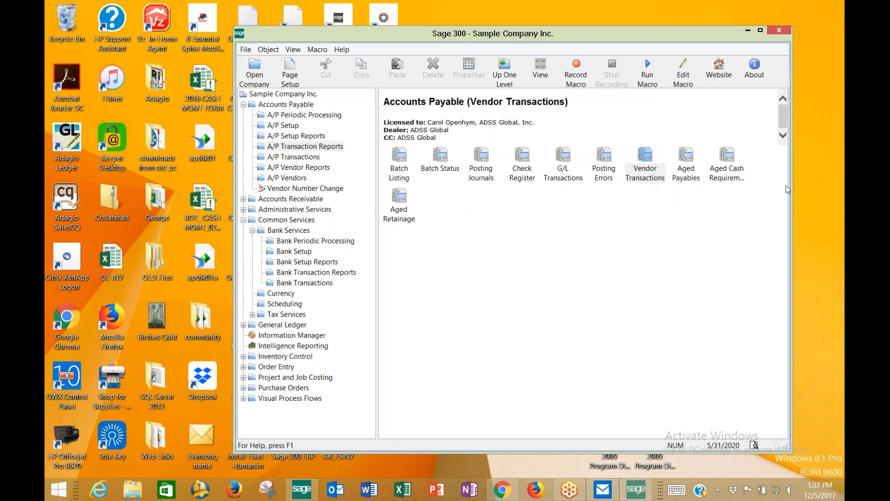
left_click(379, 158)
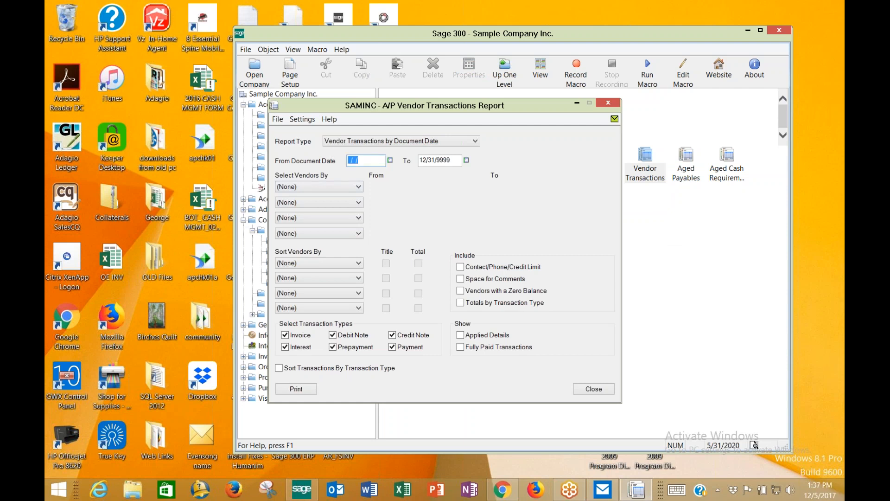
type("010122")
type("20")
key("Tab")
type("12/31/2020")
key("Tab")
- Limit the report to vendor number 1200 and include vendors with a zero balance and fully paid transactions
left_click(338, 187)
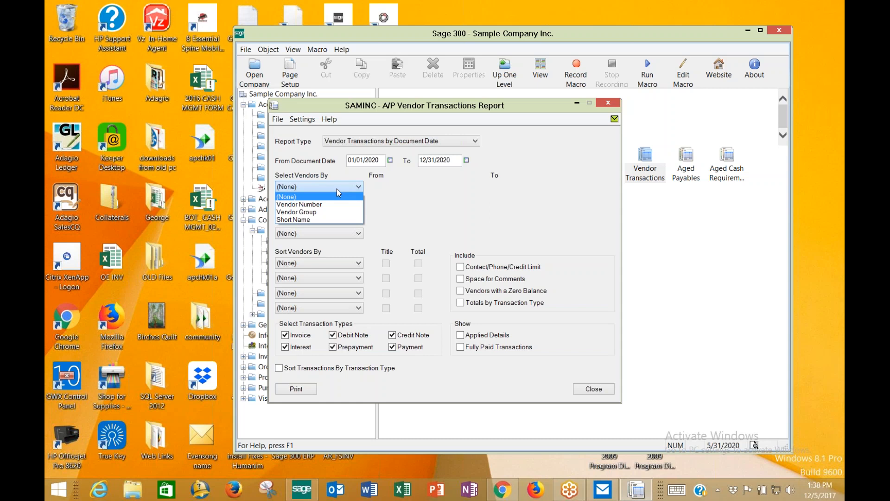
left_click(319, 205)
left_click(376, 187)
type("1200")
key("Tab")
type("1200")
key("Tab")
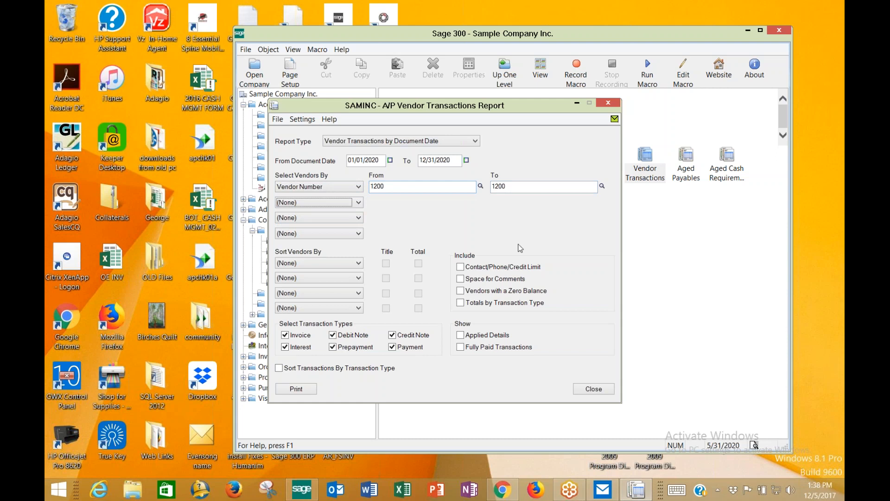
left_click(461, 292)
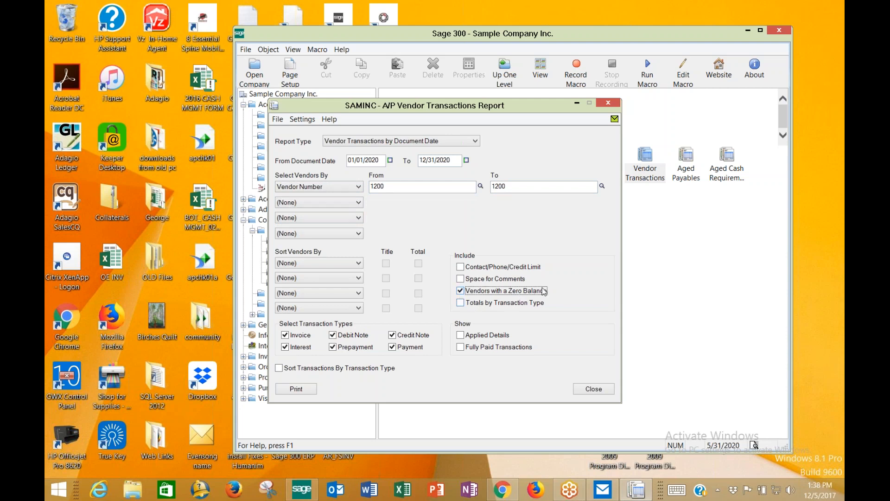
left_click(461, 348)
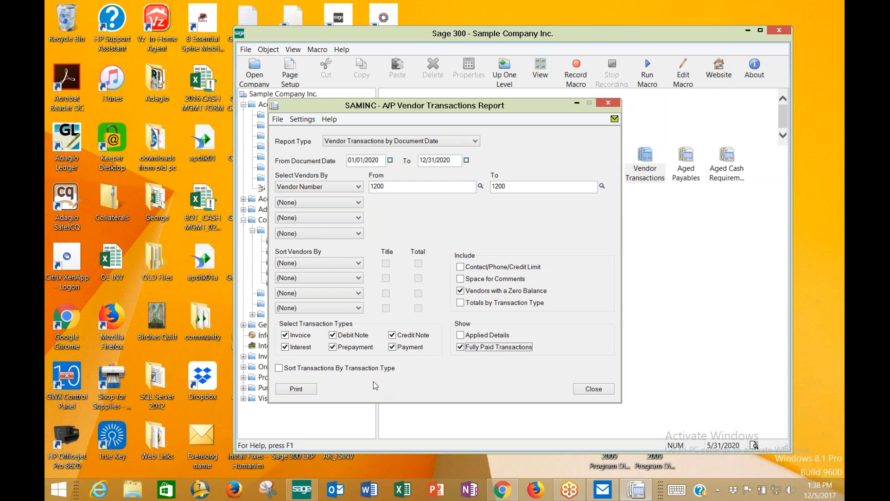
- Sort the transactions by transaction type, print the vendor transactions report to preview, and check its last-page totals before closing the report
left_click(279, 368)
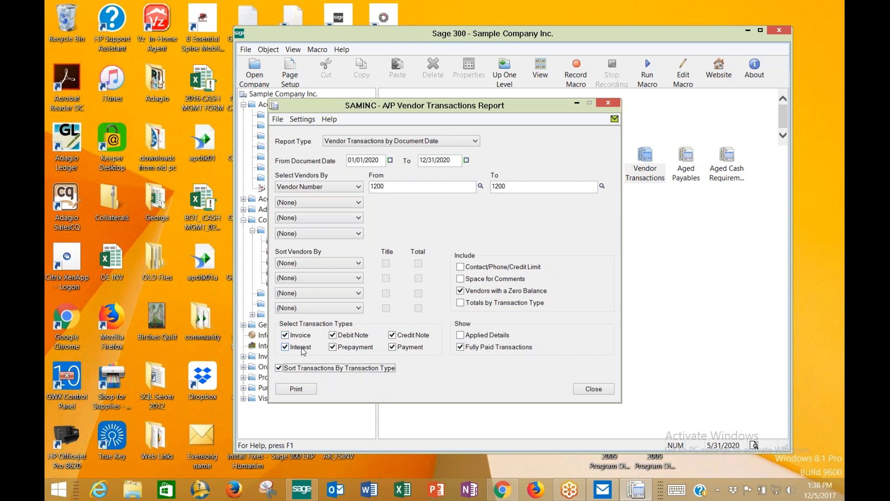
left_click(300, 391)
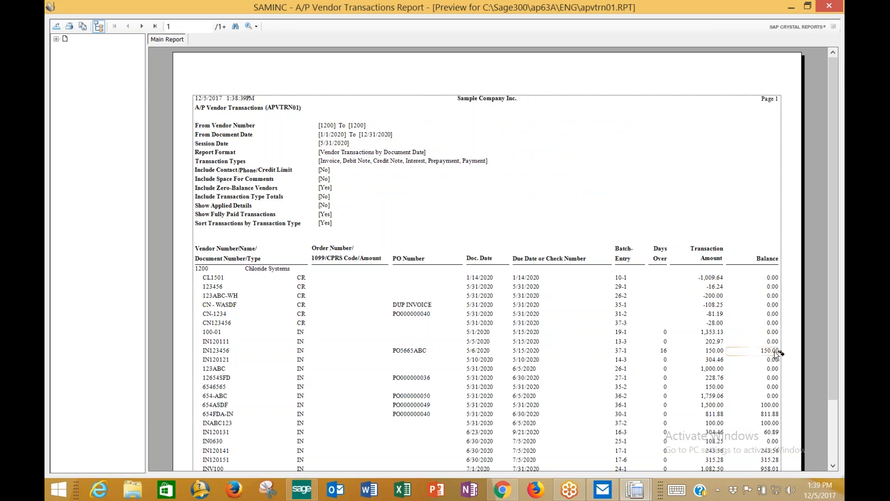
left_click(155, 26)
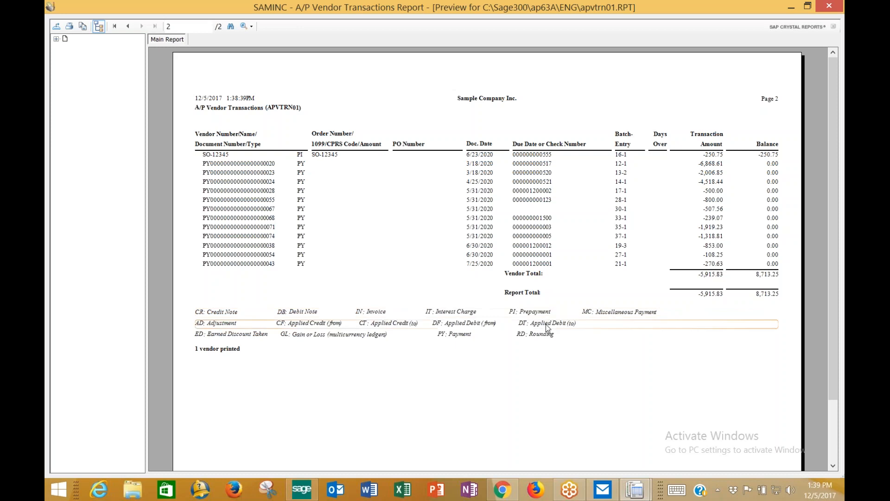
left_click(126, 27)
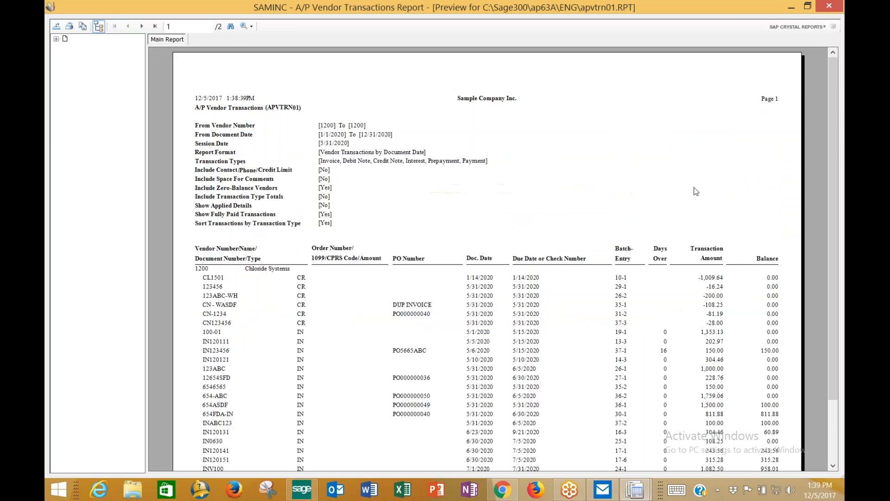
left_click(824, 8)
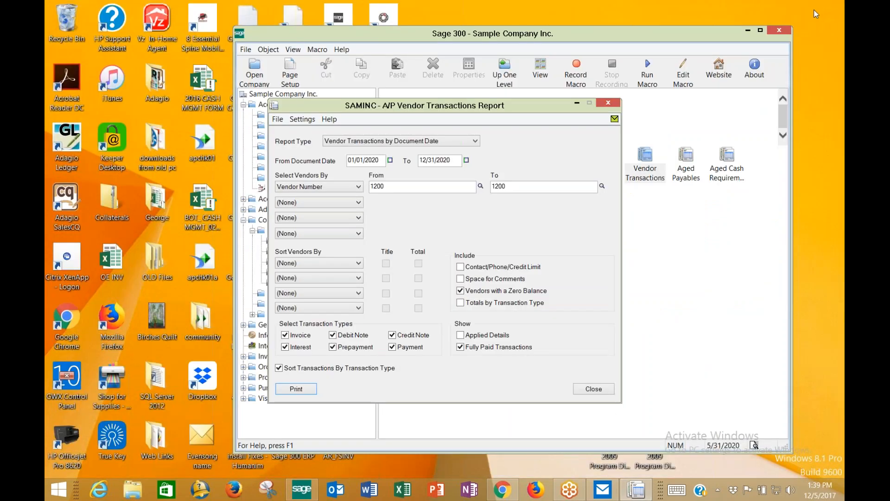
left_click(612, 103)
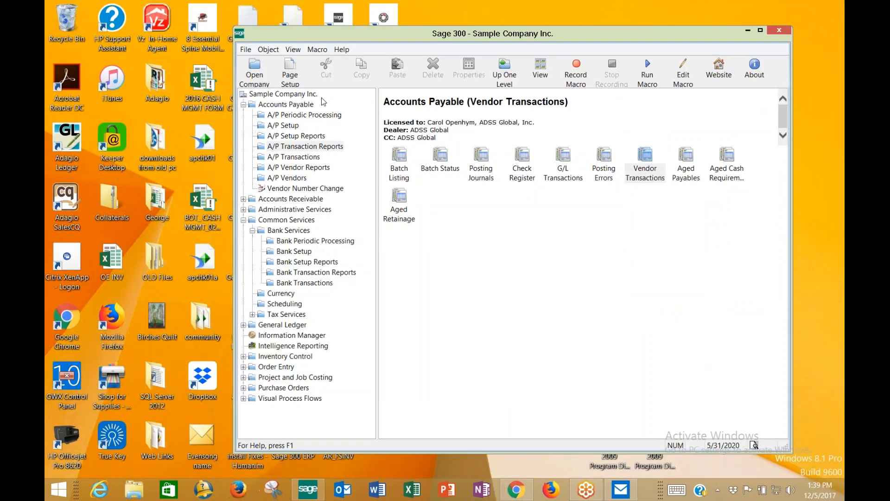
- Open the A/P Vendor Activity inquiry and load vendor number 1200
left_click(299, 104)
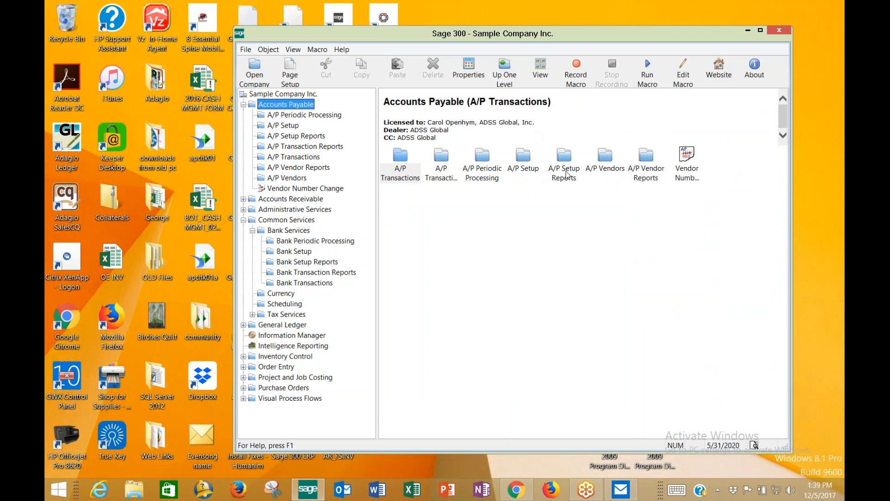
double_click(605, 172)
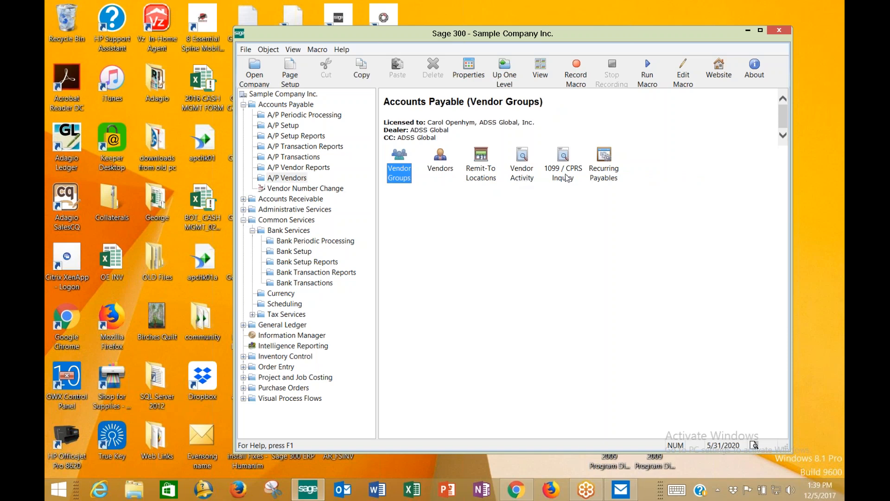
double_click(521, 158)
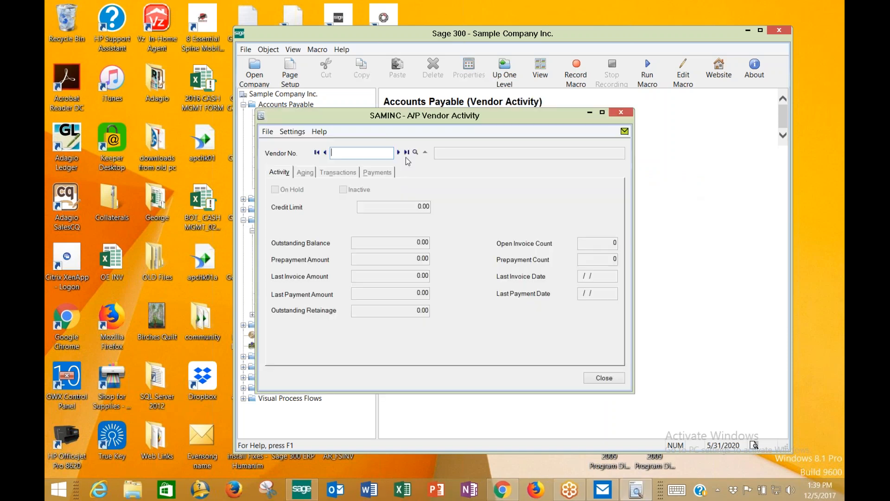
type("1200")
key("Tab")
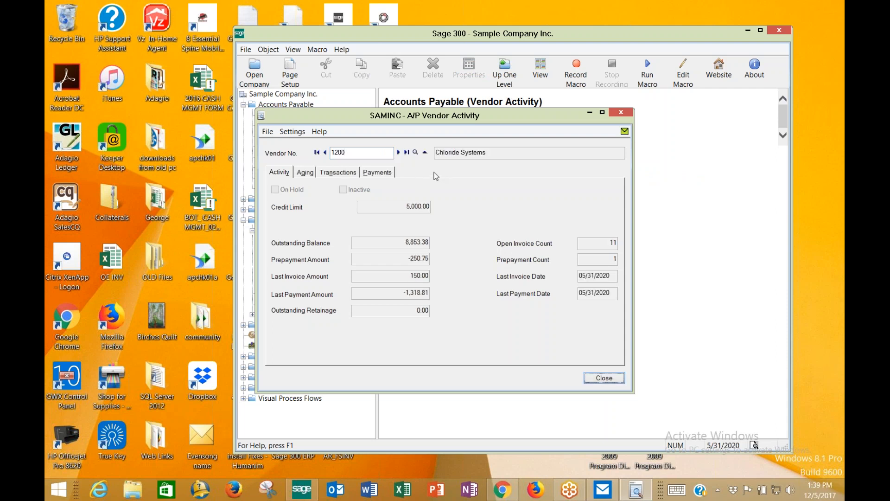
- Review the vendor's aging and transactions, including the source document of invoice 65487A and the applied amounts, then close the inquiry
left_click(305, 172)
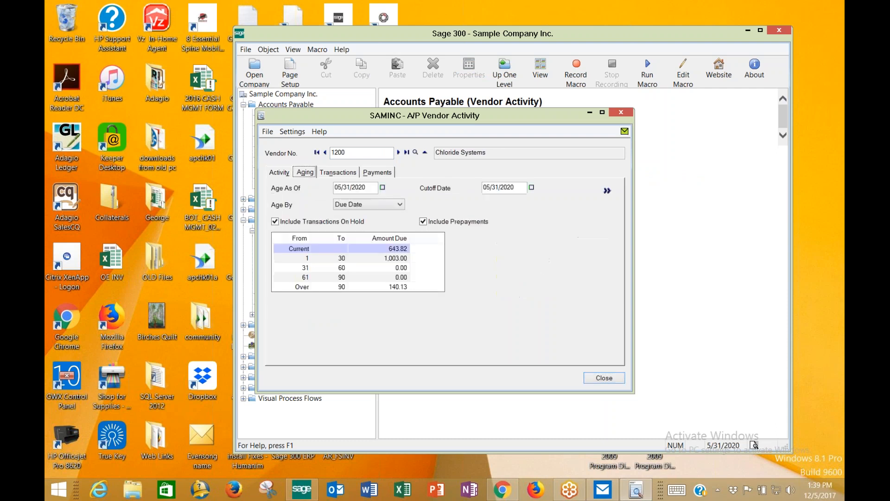
left_click(338, 172)
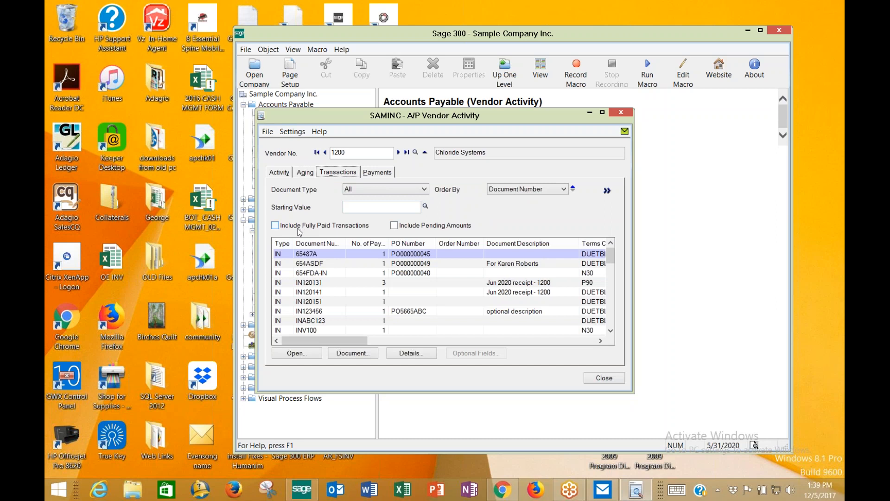
left_click(362, 357)
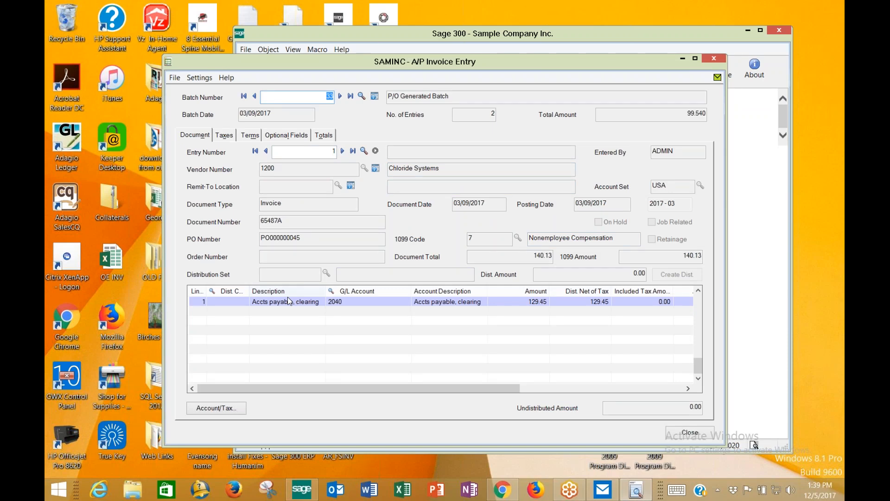
left_click(691, 432)
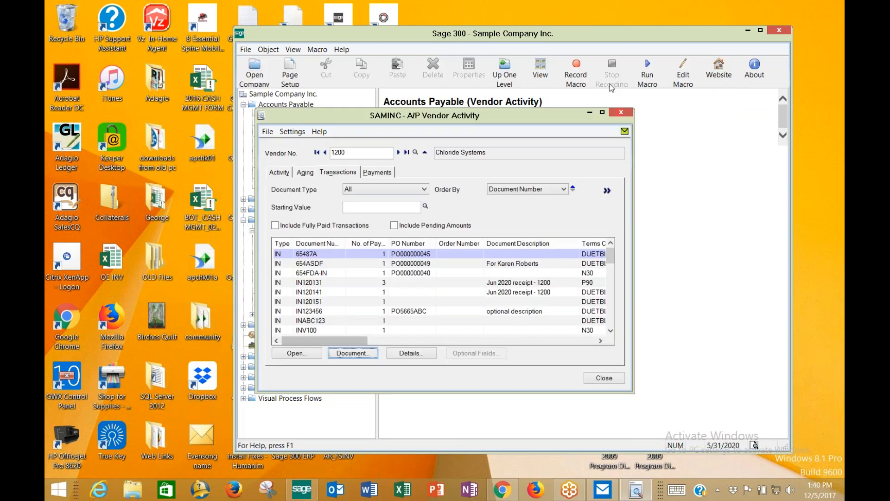
left_click(609, 113)
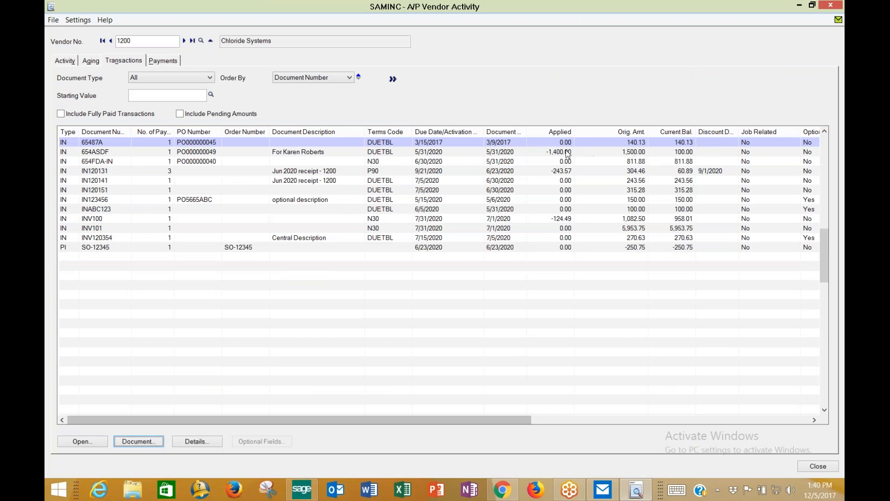
left_click_drag(567, 134, 643, 137)
left_click(831, 5)
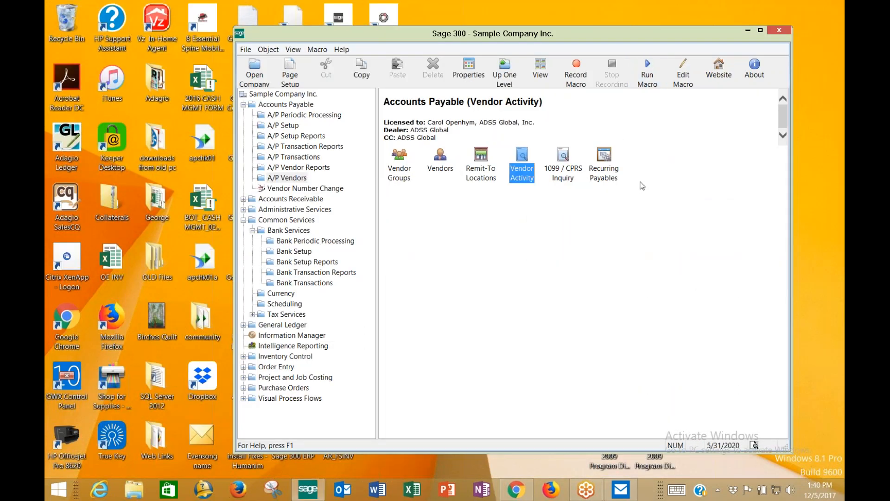
mouse_move(844, 2)
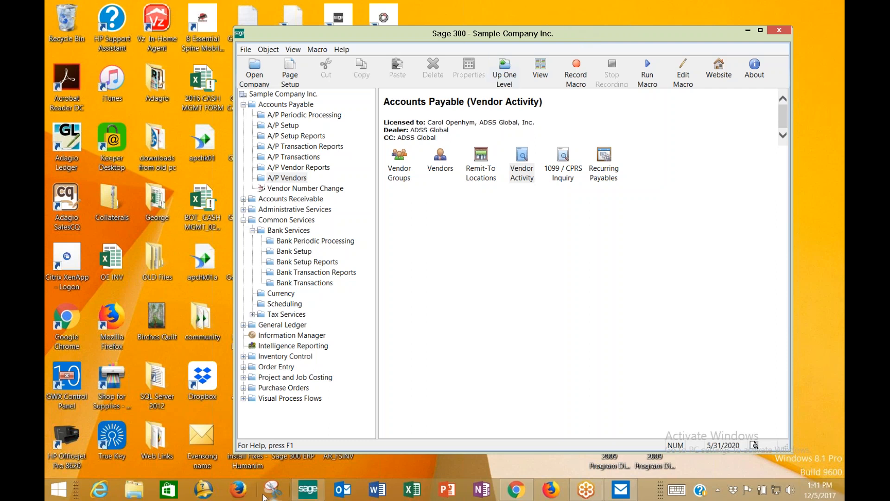
left_click(238, 489)
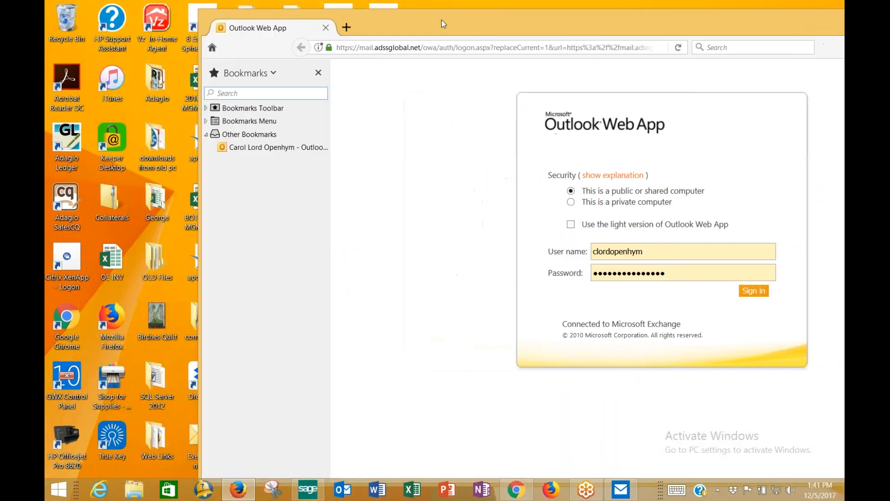
left_click_drag(441, 20, 269, 17)
left_click(285, 46)
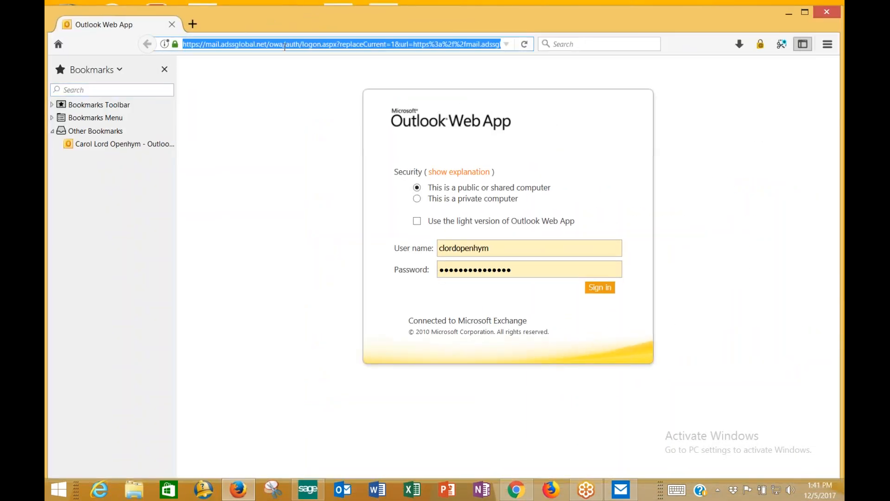
type("www.adssglobal.net")
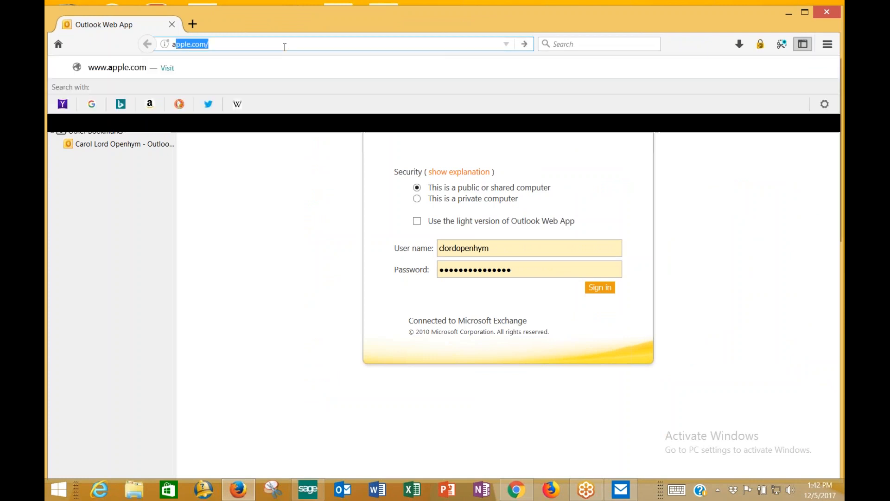
key("Return")
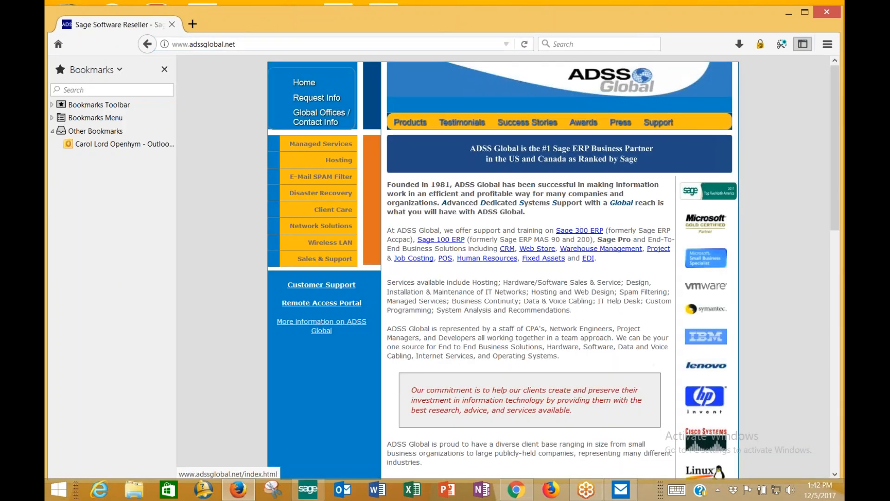
mouse_move(550, 162)
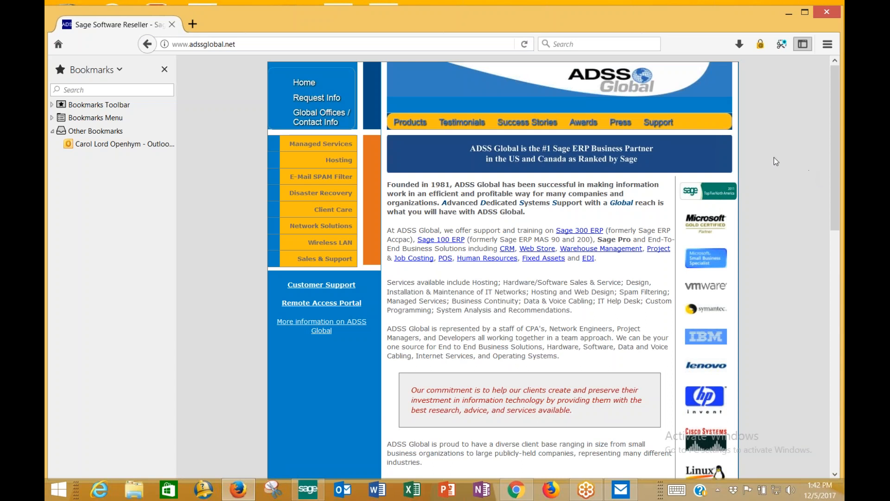
- Open the site's support Training Videos page and look through the list of Sage 300 ERP and Sage CRM topics
mouse_move(665, 126)
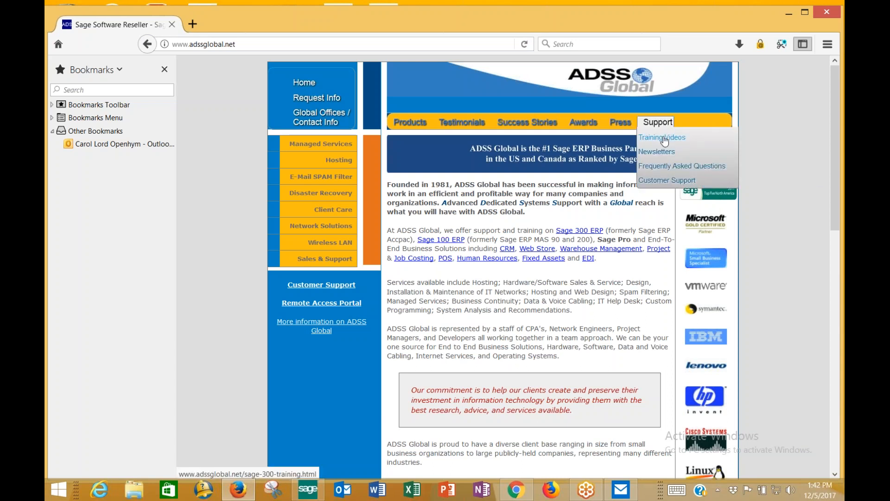
left_click(664, 139)
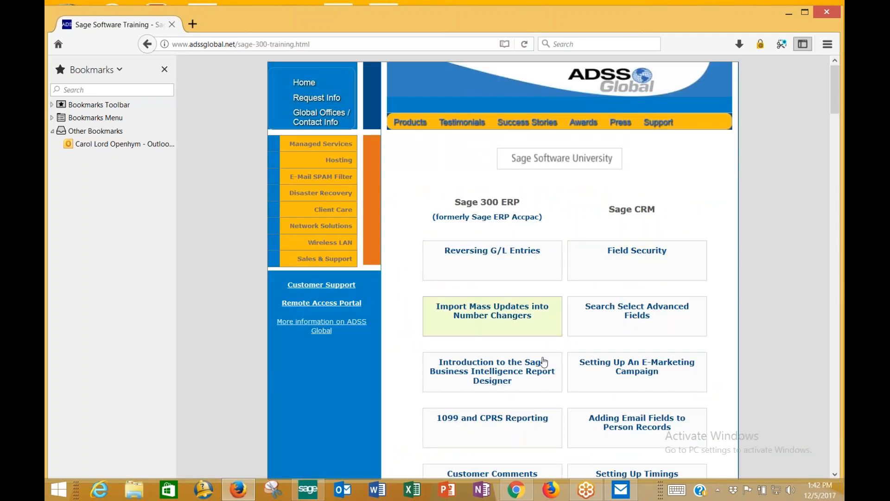
scroll(543, 366, "down", 4)
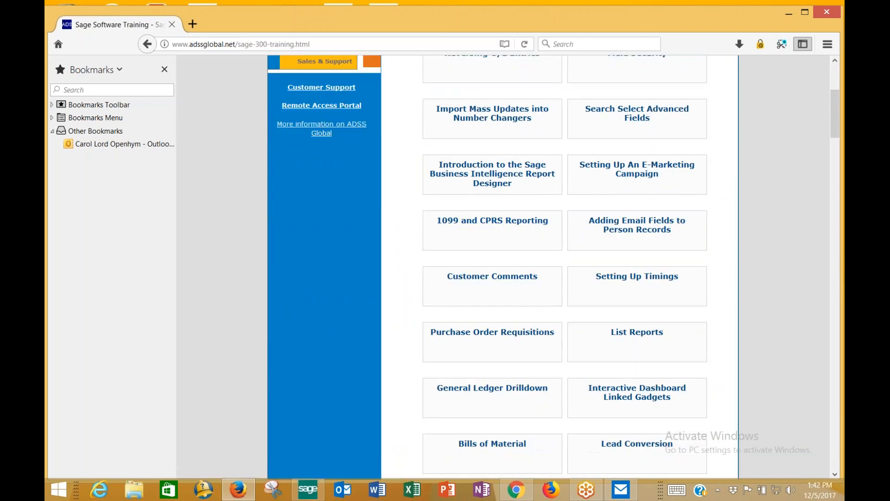
scroll(543, 367, "down", 4)
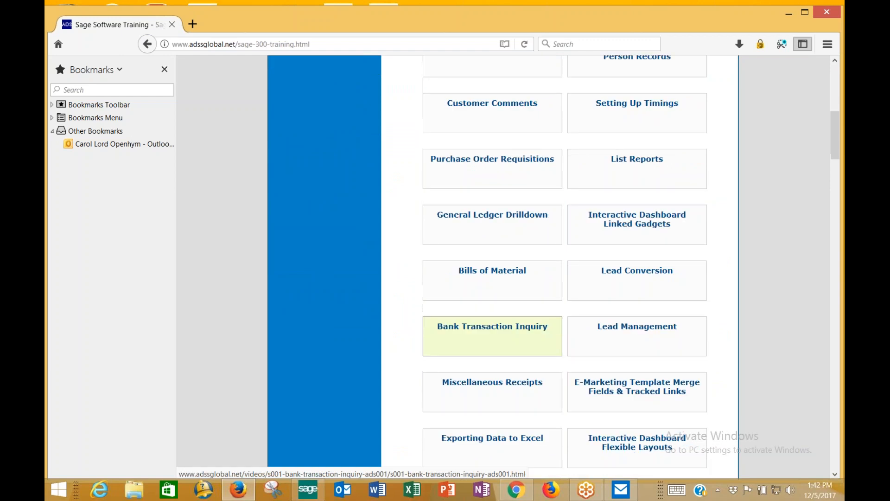
scroll(545, 367, "down", 2)
scroll(545, 368, "down", 3)
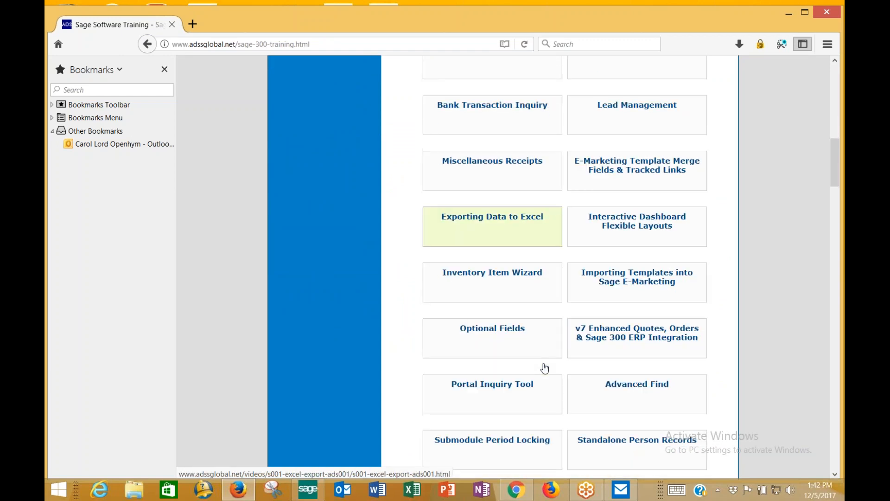
scroll(545, 368, "down", 3)
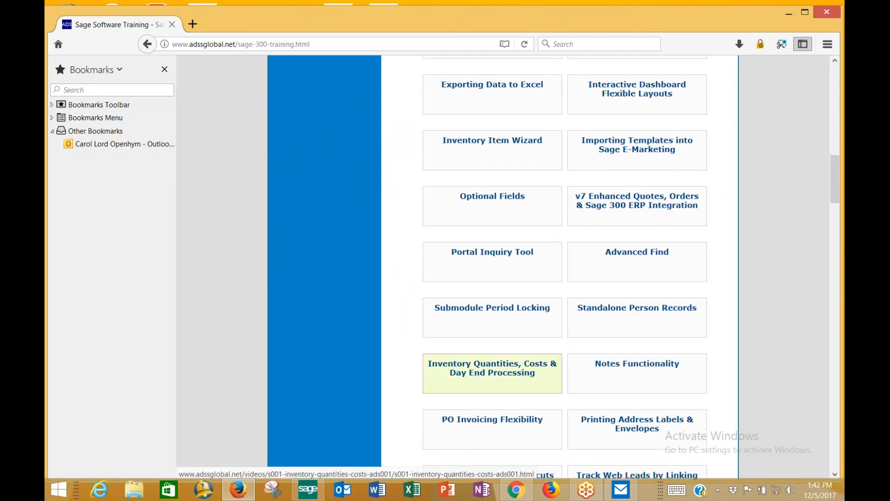
scroll(544, 367, "down", 2)
scroll(545, 368, "down", 4)
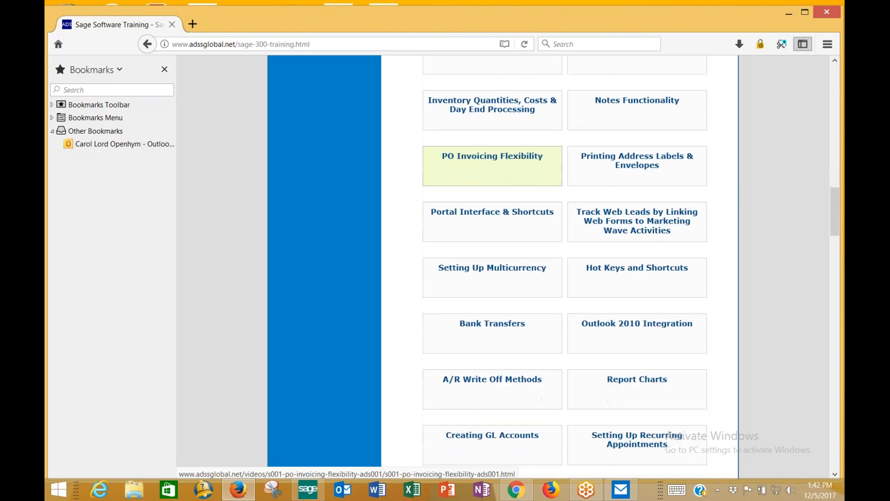
scroll(545, 367, "down", 1)
scroll(542, 371, "down", 1)
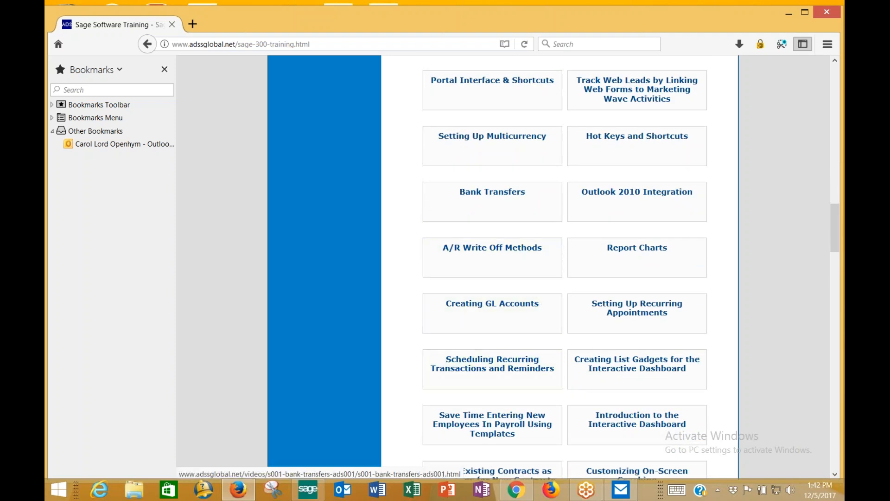
scroll(528, 358, "down", 1)
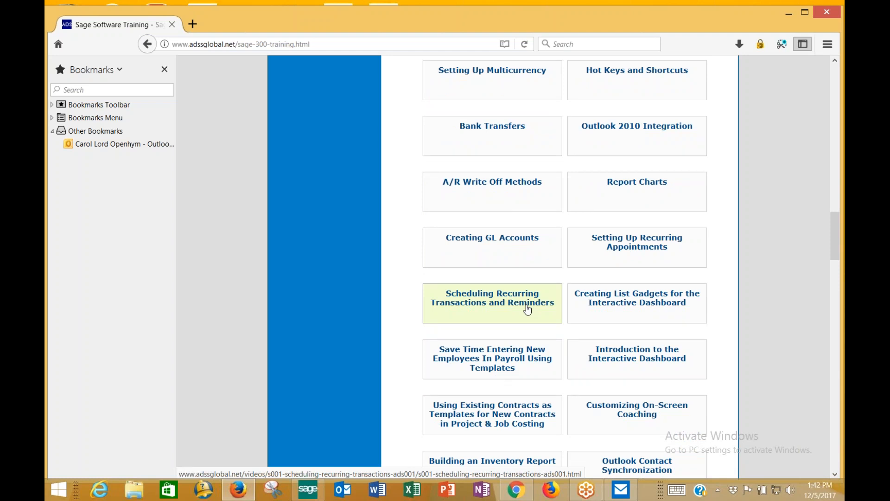
scroll(527, 310, "down", 3)
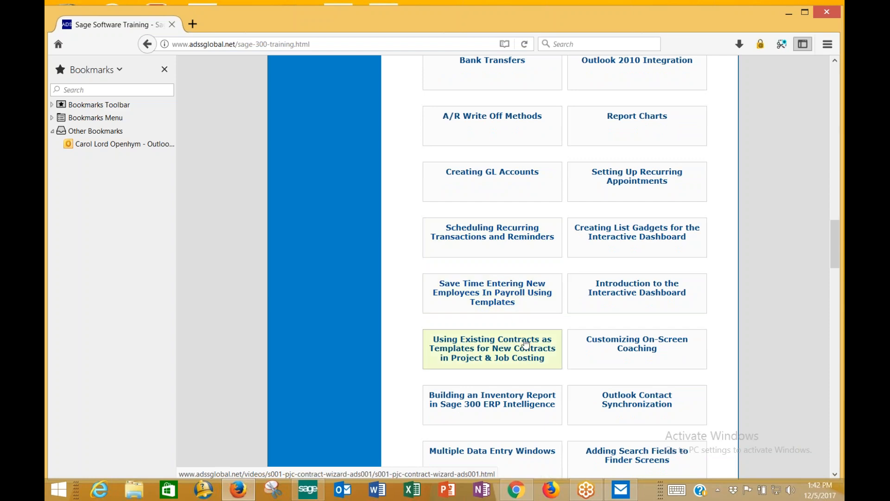
scroll(528, 355, "down", 1)
scroll(528, 355, "down", 5)
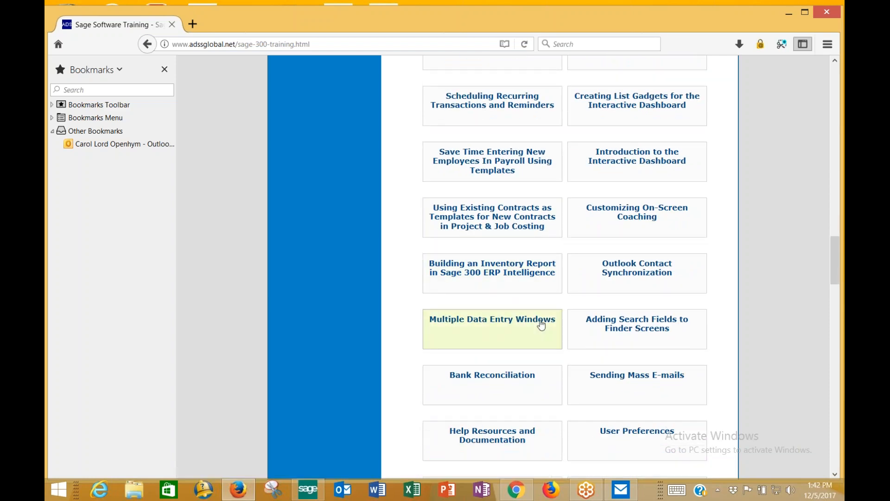
scroll(536, 320, "down", 2)
scroll(534, 321, "down", 4)
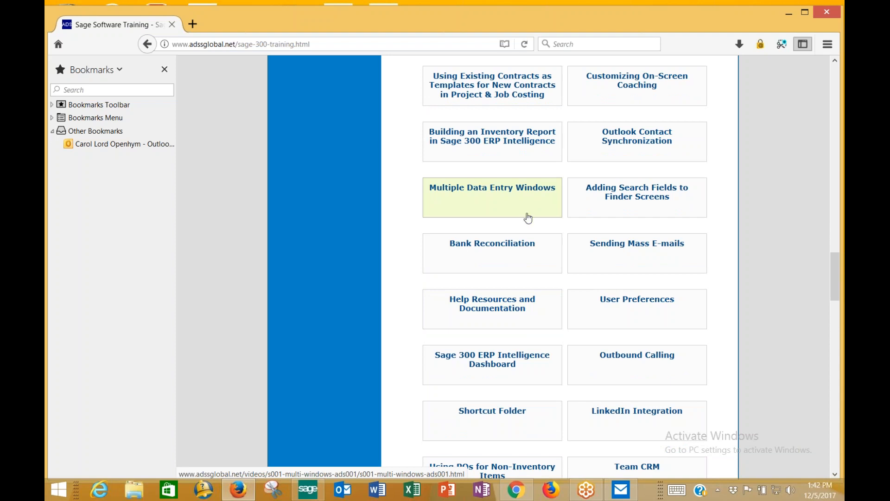
scroll(528, 413, "down", 1)
scroll(529, 420, "down", 8)
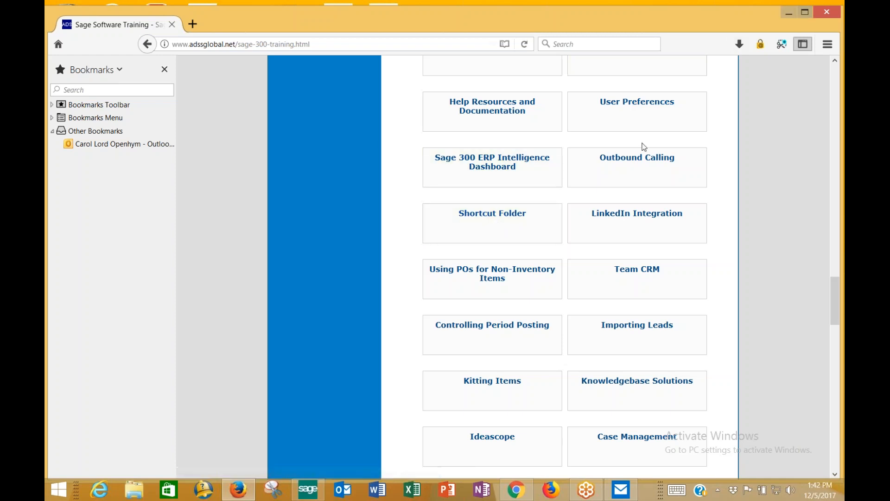
- Switch to Sage 300 and create a folder in Accounts Payable titled with the owner's first name and "Daily AP"
left_click(789, 13)
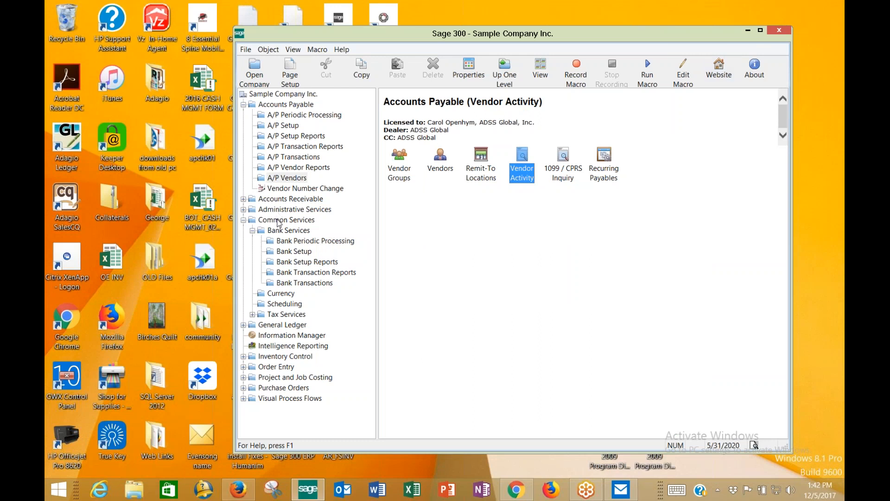
left_click(285, 105)
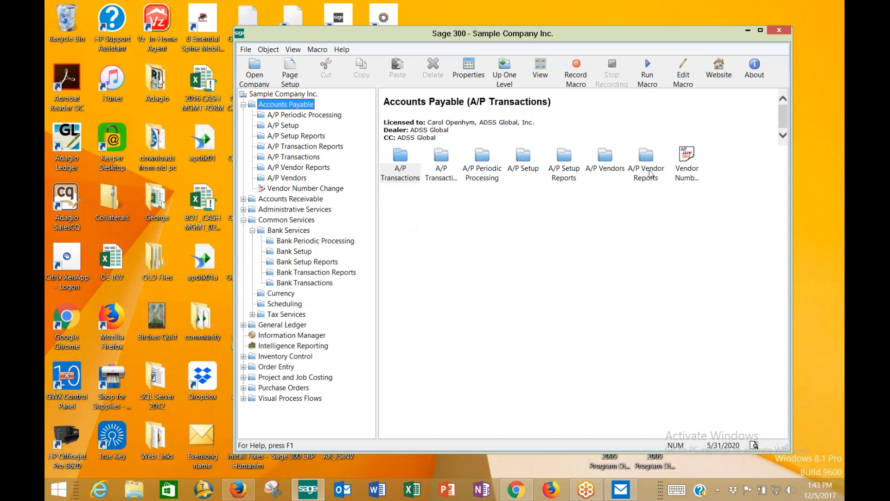
right_click(398, 213)
mouse_move(465, 217)
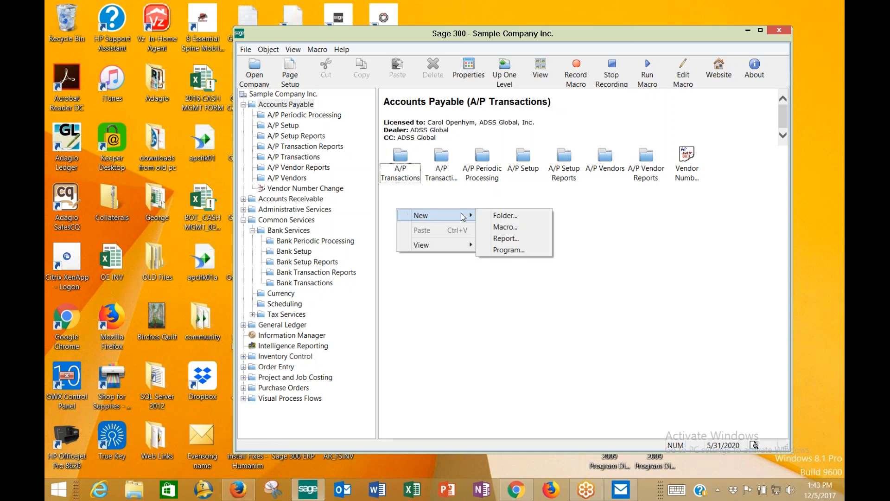
left_click(499, 216)
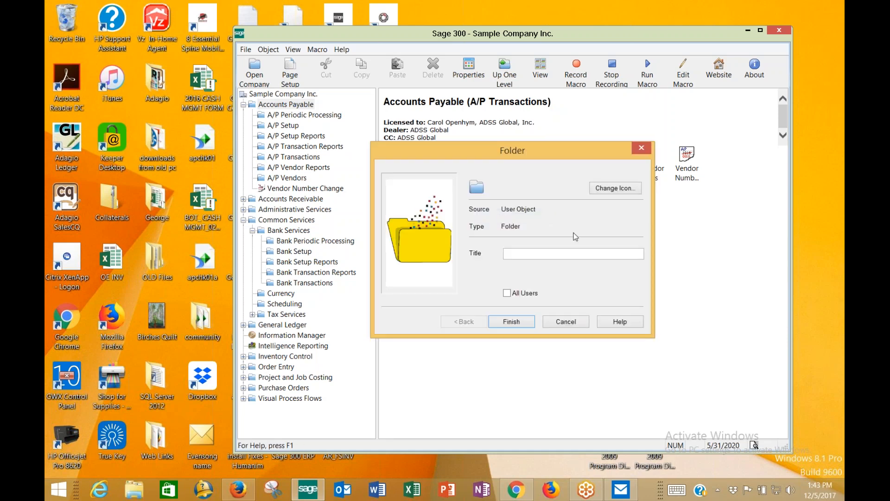
left_click(578, 253)
type("Carol's Daily AP")
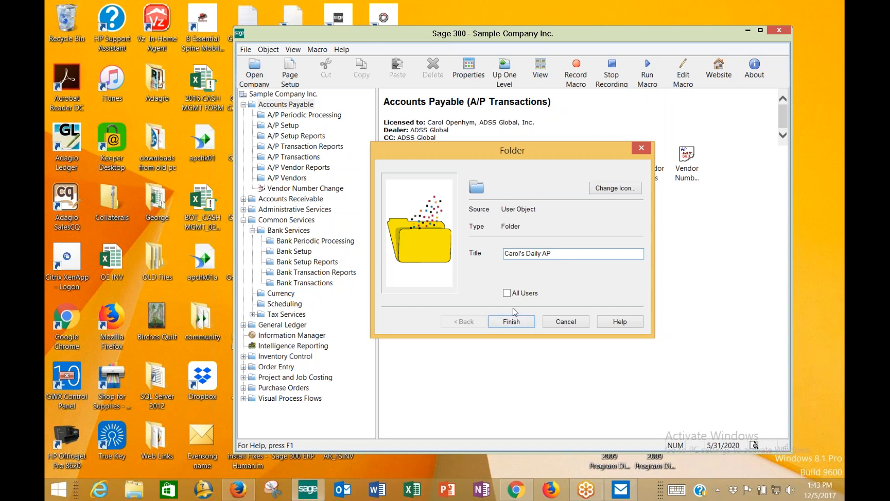
left_click(513, 324)
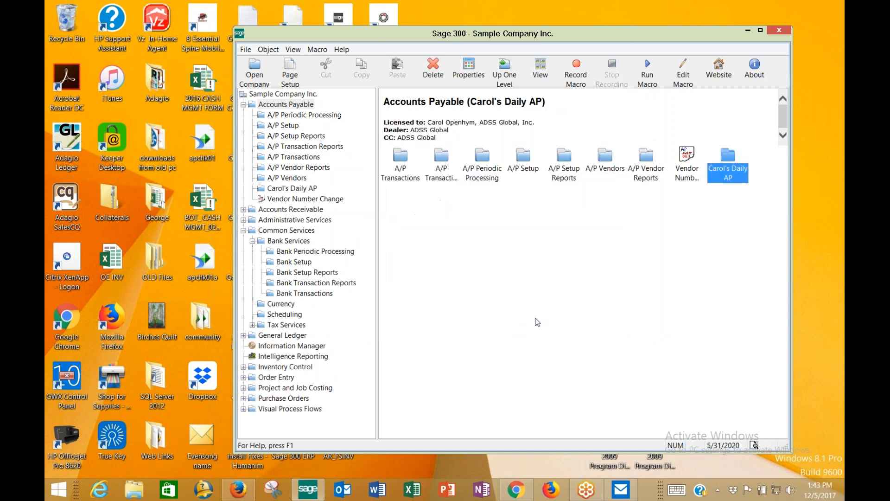
- Copy Invoice Batch List from A/P Transactions into the Daily AP folder
double_click(402, 173)
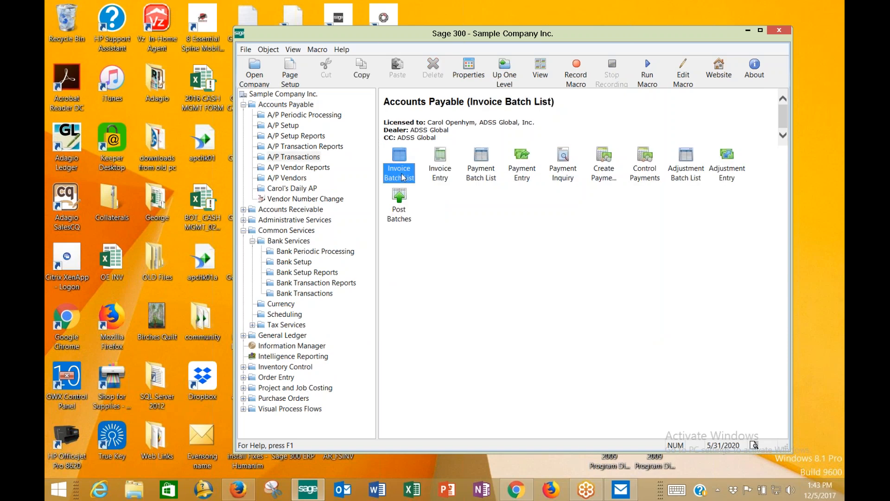
right_click(402, 176)
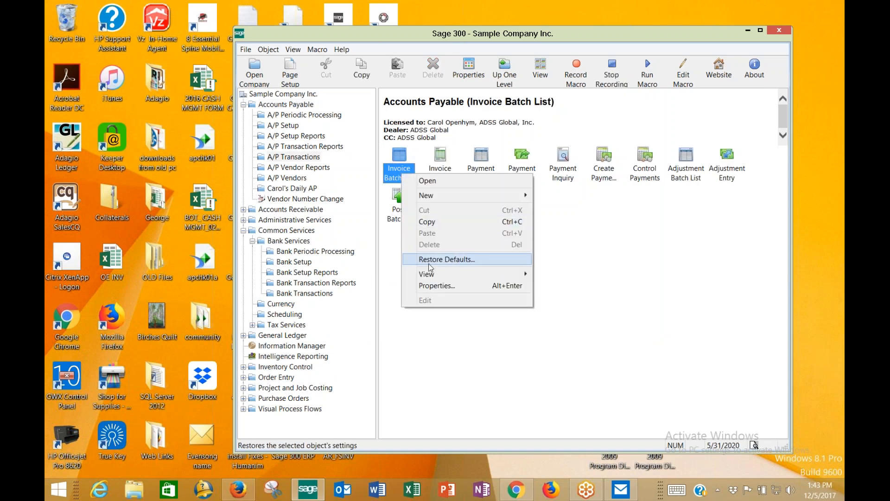
left_click(430, 223)
right_click(402, 171)
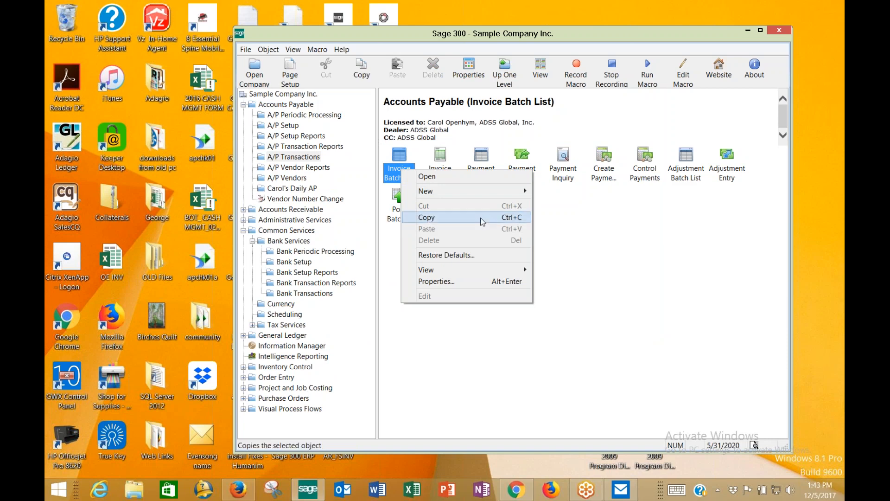
left_click(452, 218)
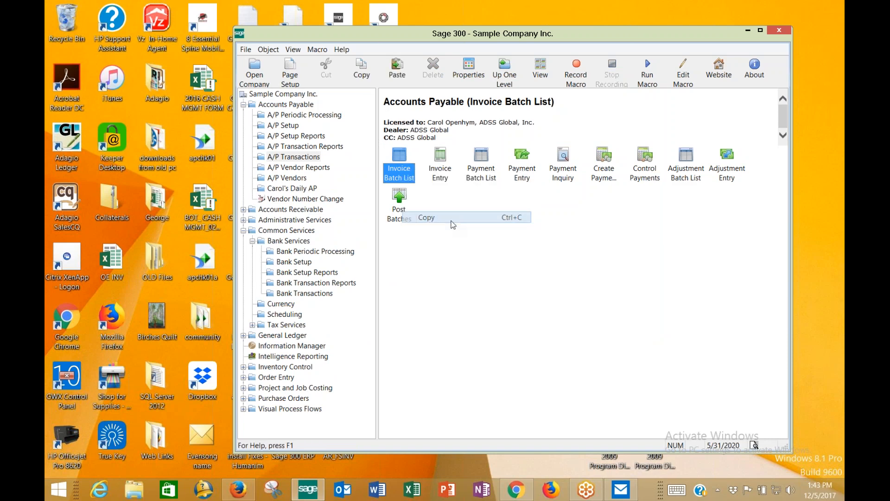
left_click(286, 190)
right_click(398, 191)
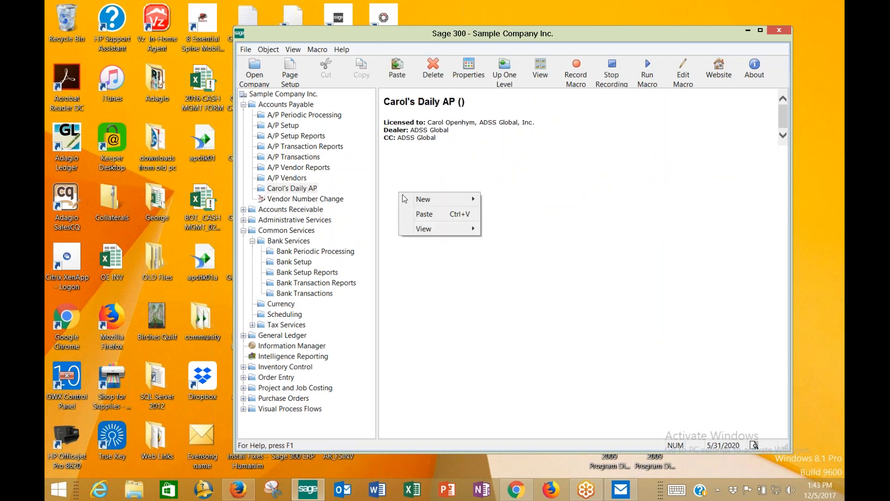
left_click(437, 214)
- Copy Vendors from the A/P Vendors folder into the Daily AP folder
left_click(303, 106)
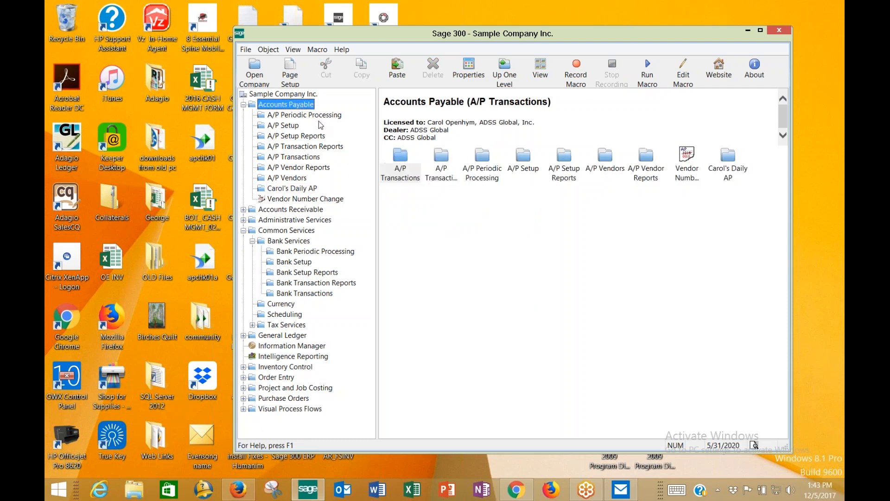
double_click(624, 170)
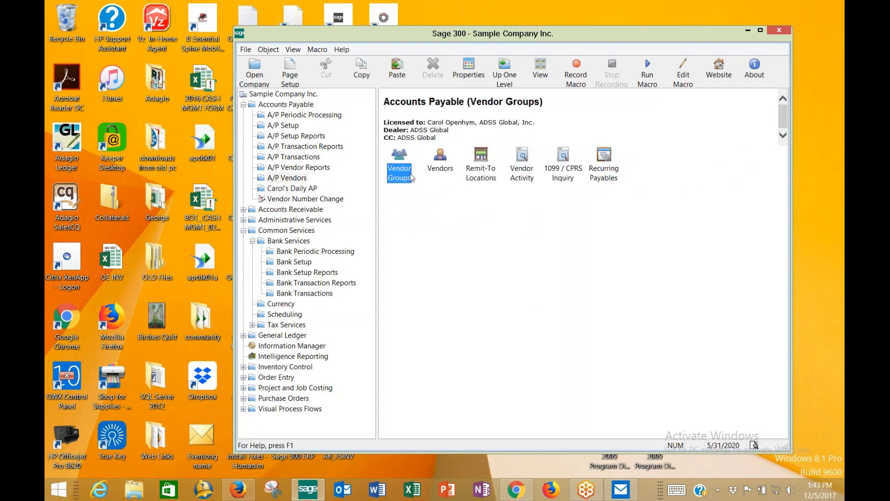
right_click(438, 168)
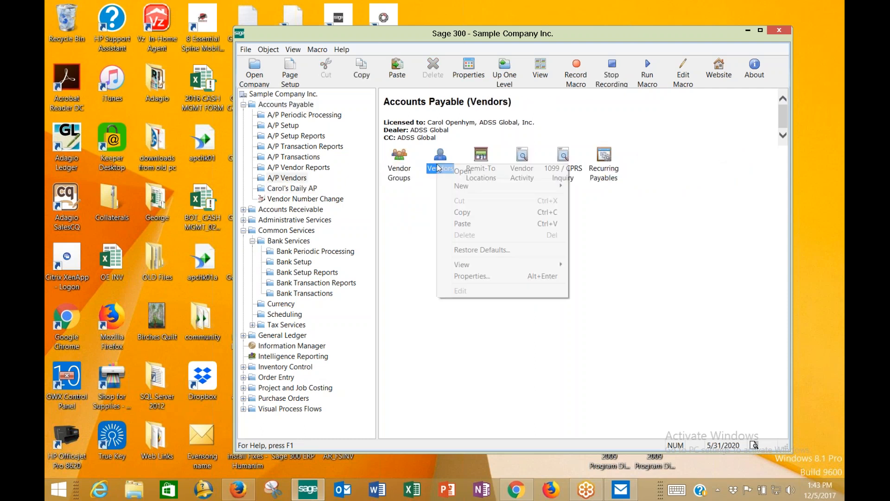
left_click(466, 213)
left_click(298, 107)
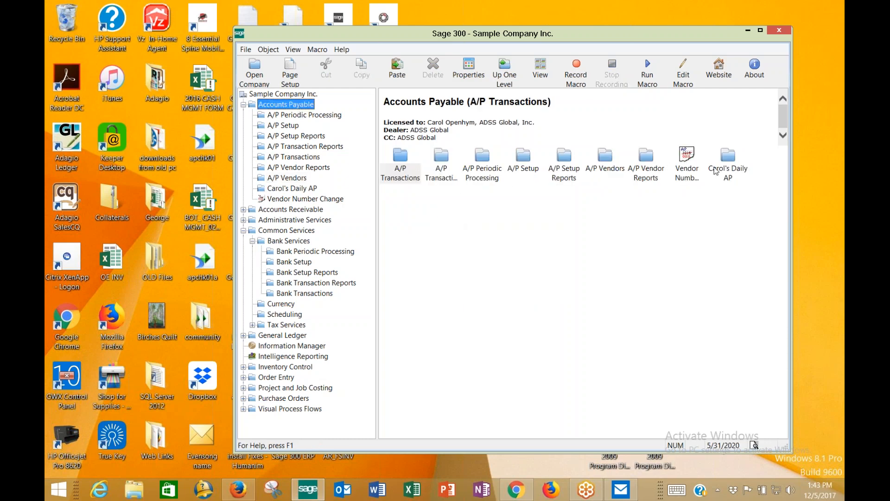
left_click(719, 168)
double_click(719, 168)
right_click(404, 221)
left_click(429, 244)
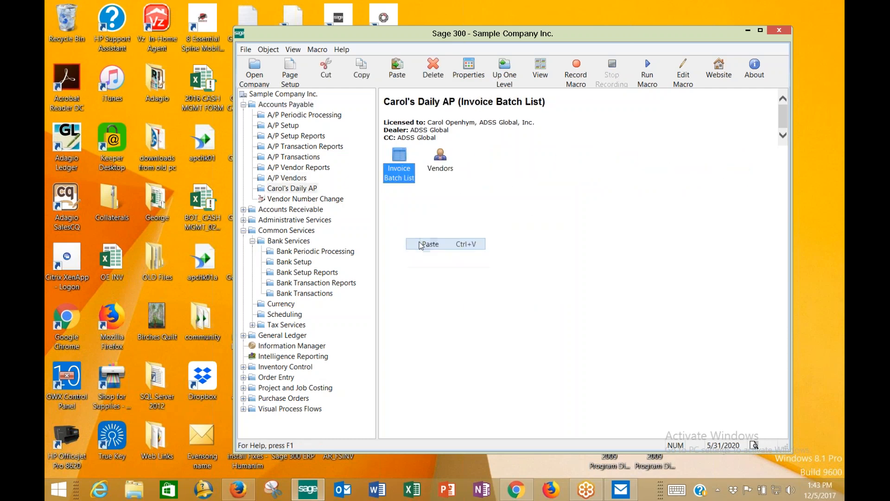
- Copy Create Payment Batch from A/P Transactions into the Daily AP folder
left_click(281, 105)
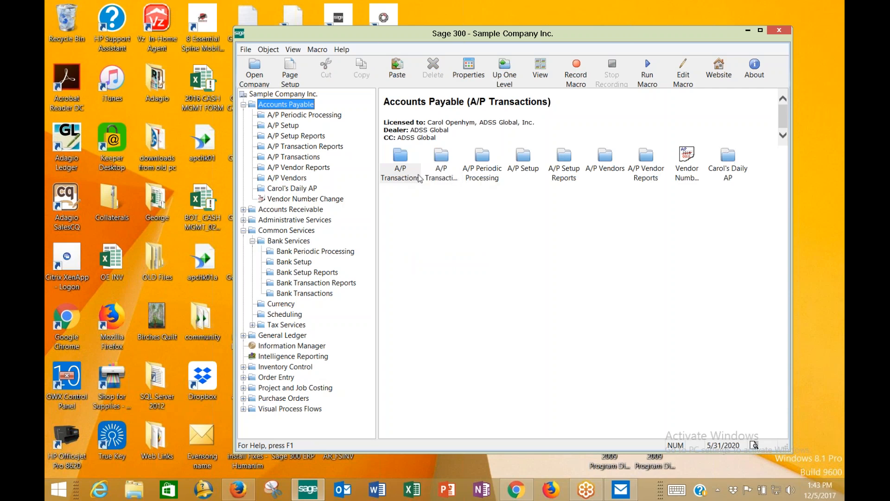
double_click(418, 178)
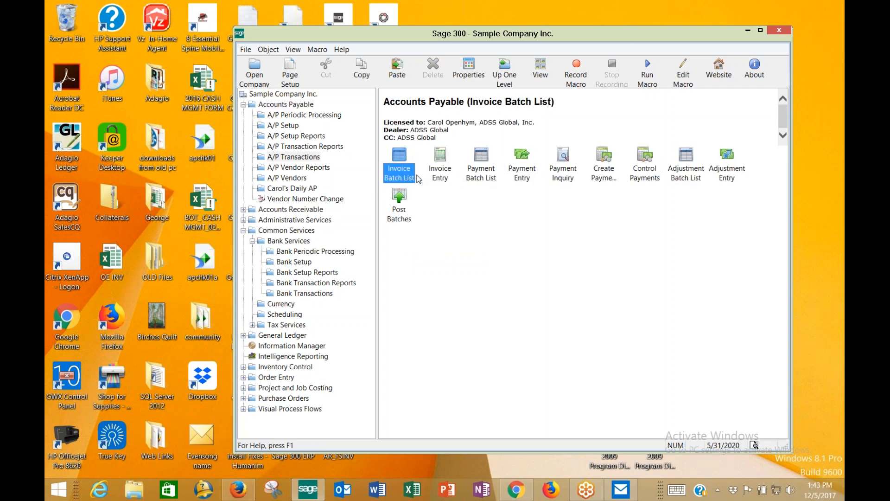
left_click(598, 174)
right_click(598, 174)
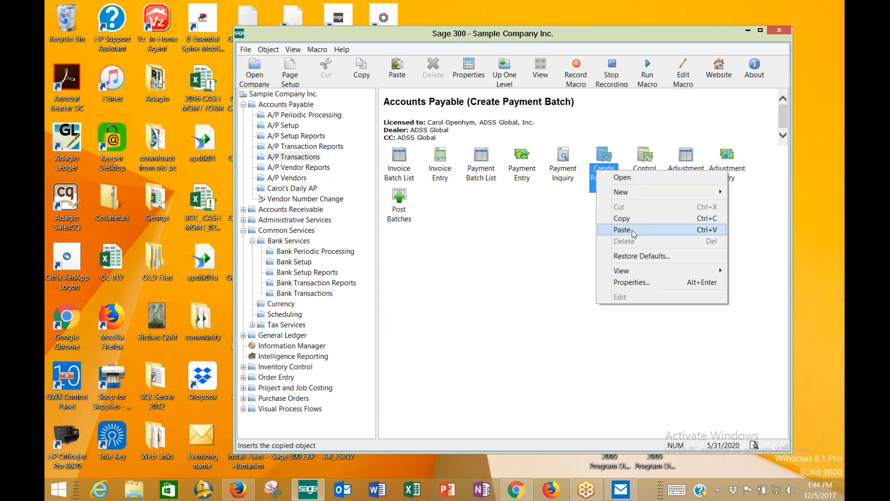
left_click(638, 218)
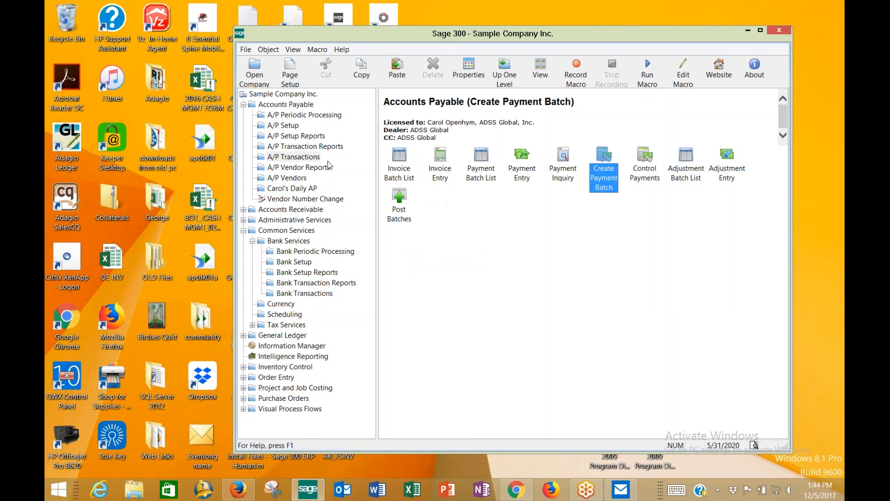
left_click(309, 190)
right_click(477, 190)
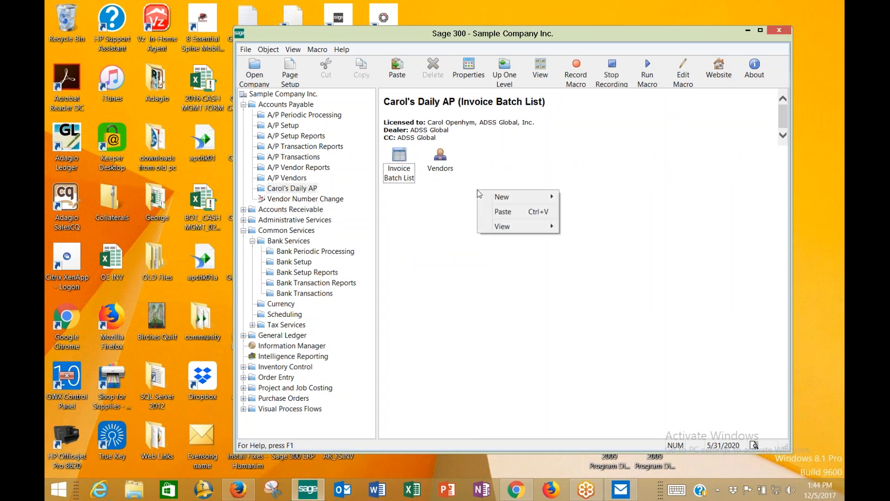
left_click(503, 211)
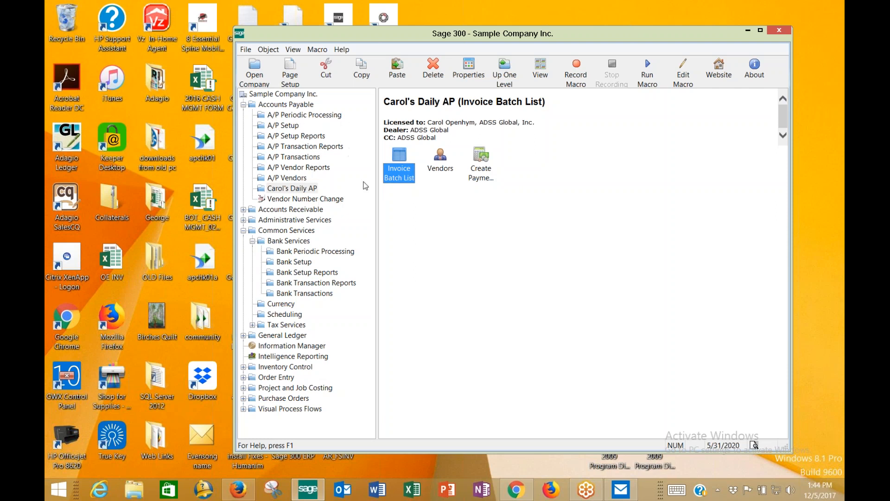
- Open the A/P Transactions visual process flow and view its Enter Vendor Invoices window, closing it again
left_click(282, 413)
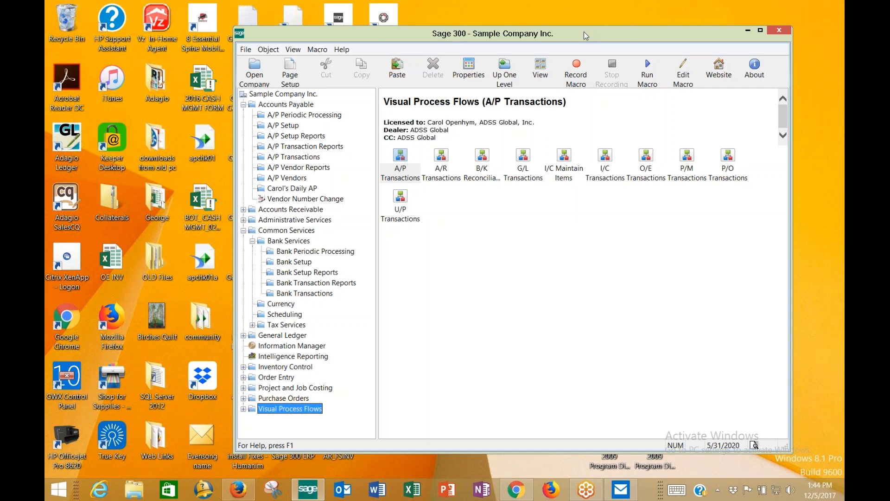
double_click(397, 176)
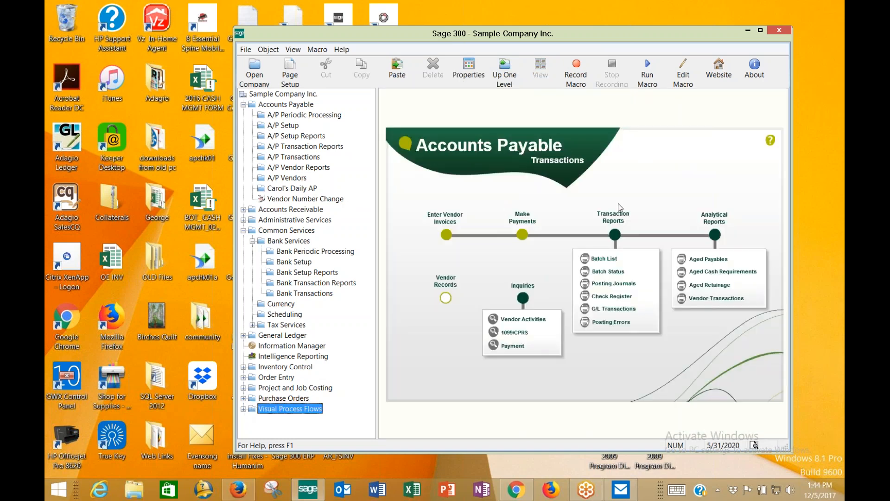
left_click(446, 235)
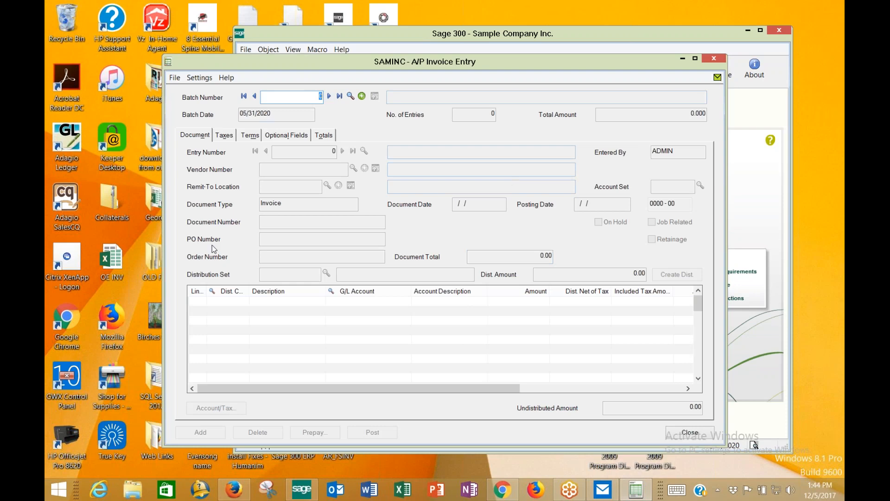
left_click(682, 432)
- View the Make Payments and Vendor Records windows from the process flow, close them, and return to the Accounts Payable folder
left_click(523, 234)
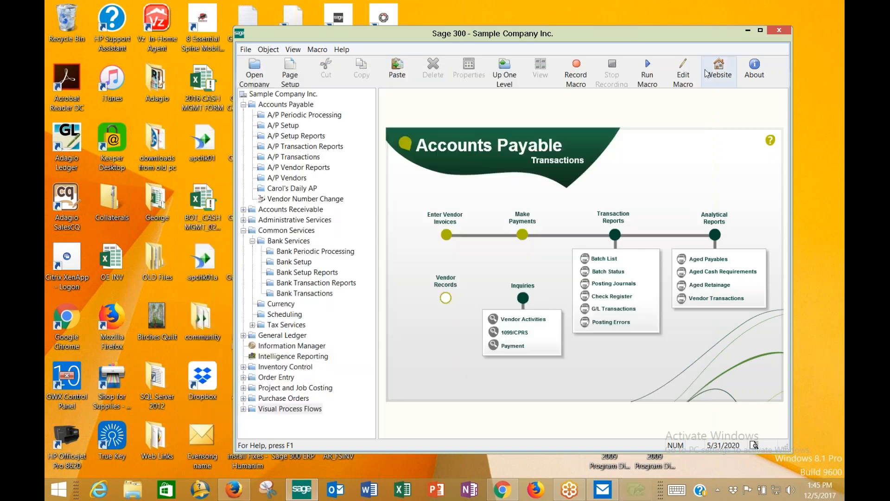
left_click(701, 70)
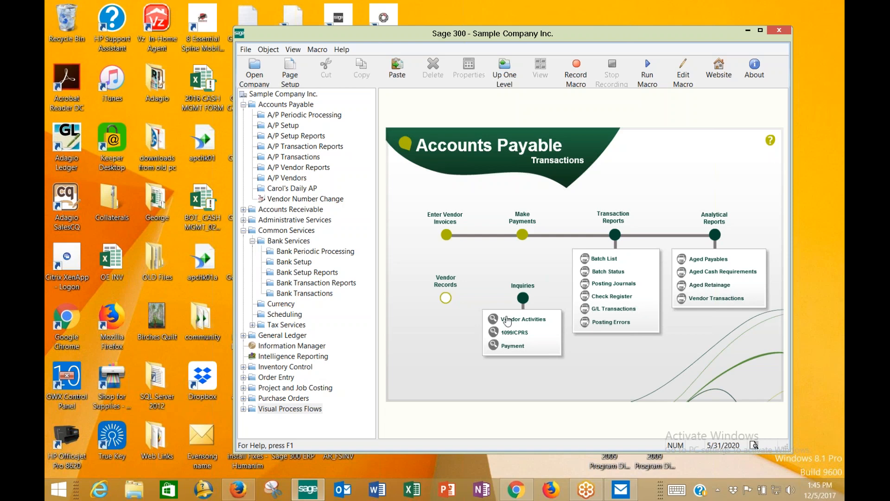
left_click(446, 298)
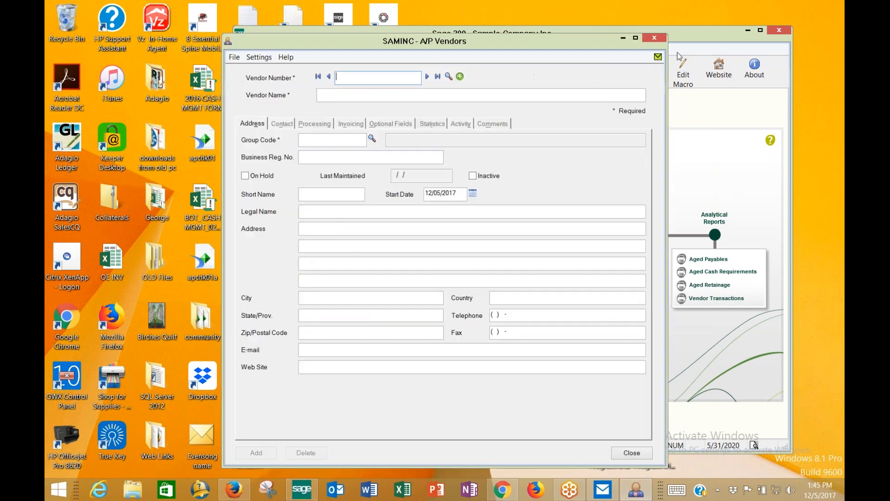
left_click(655, 37)
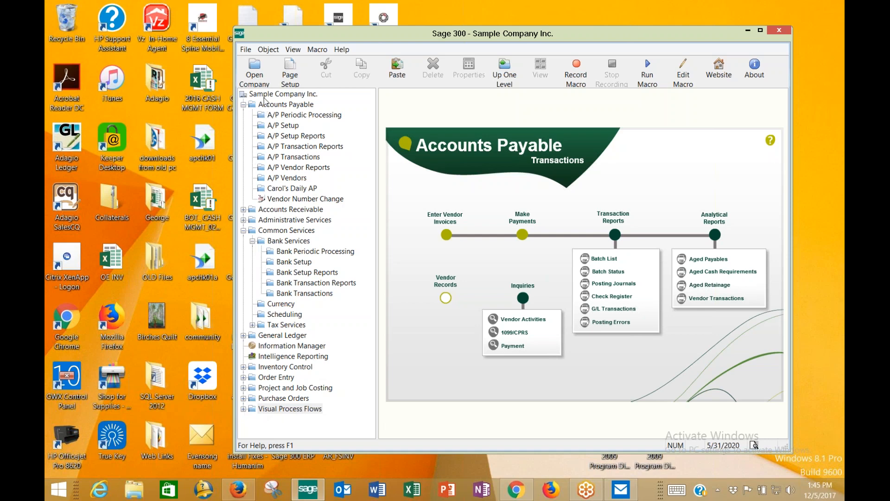
left_click(273, 104)
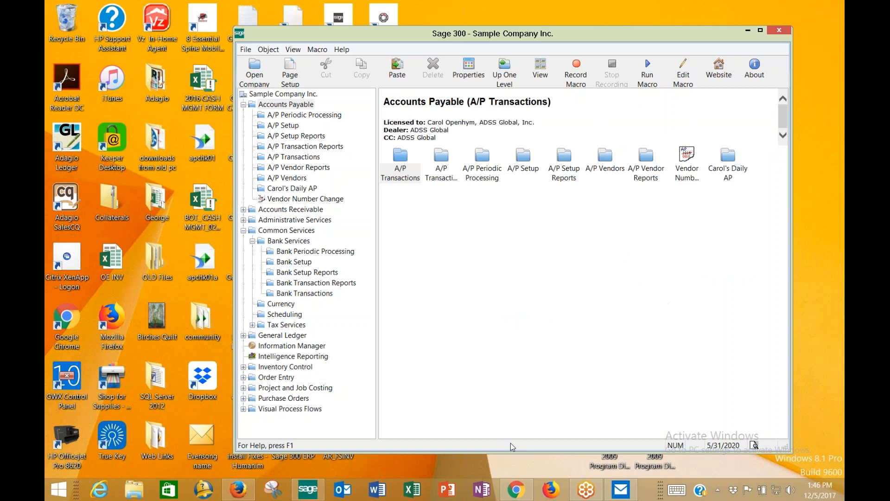
left_click_drag(593, 29, 593, 39)
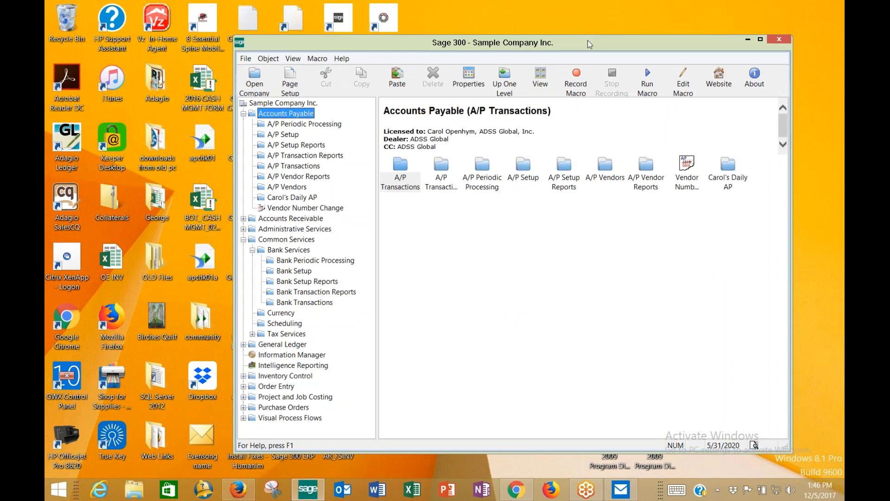